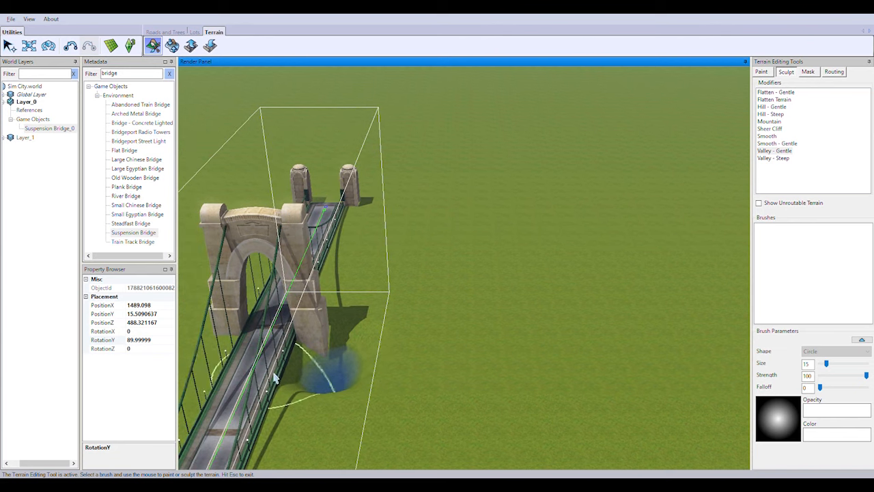
Step: Level the terrain over the pool beside the suspension bridge tower with the Flatten Terrain modifier at size 15
key("Right")
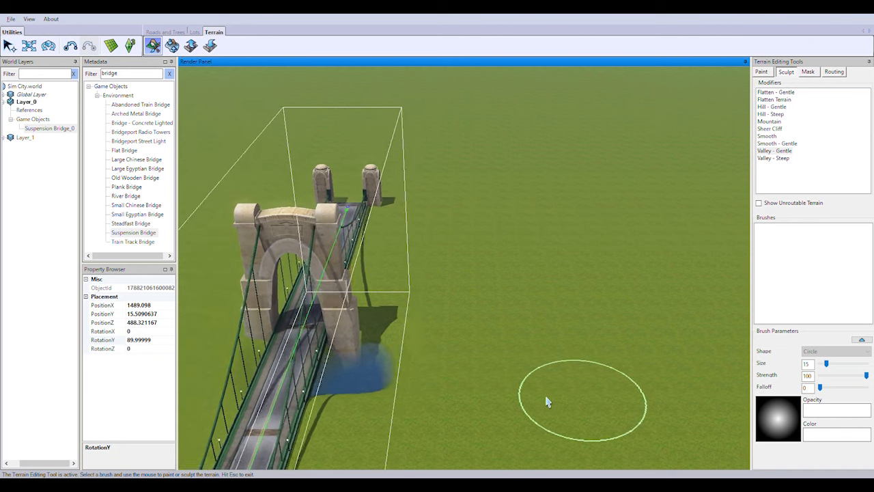
middle_click_drag(740, 402, 649, 360)
scroll(595, 371, "up", 4)
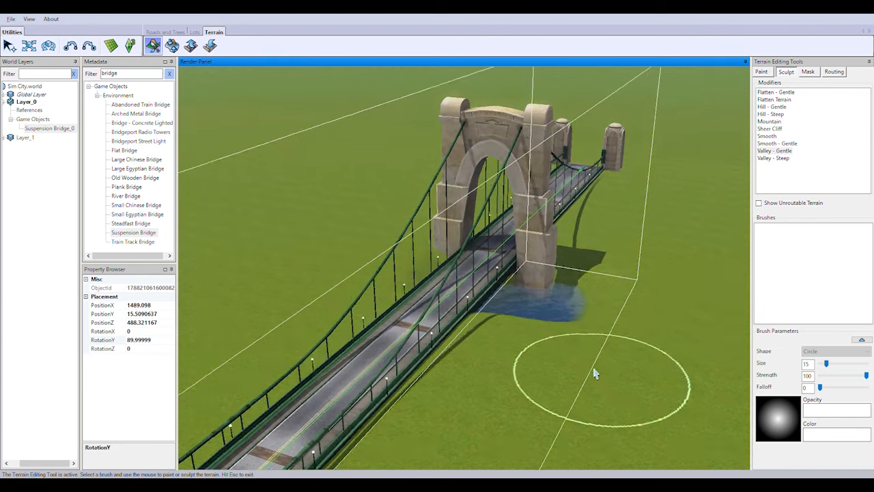
right_click_drag(640, 383, 604, 288)
left_click(774, 100)
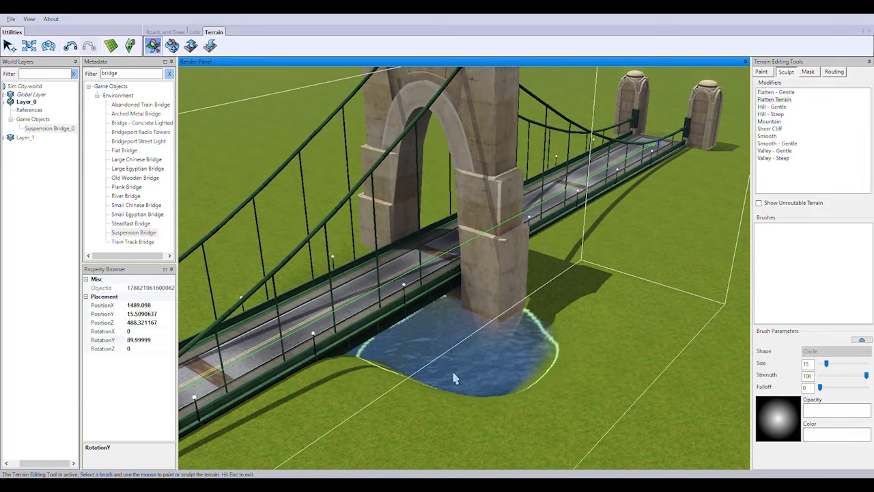
mouse_move(429, 391)
left_mouse_down()
mouse_move(429, 345)
mouse_move(521, 355)
left_mouse_up()
scroll(521, 355, "up", 2)
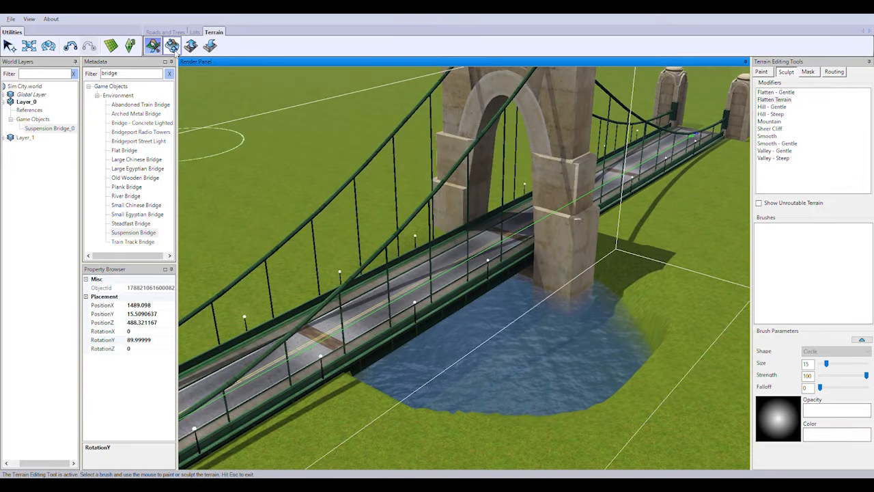
key("Escape")
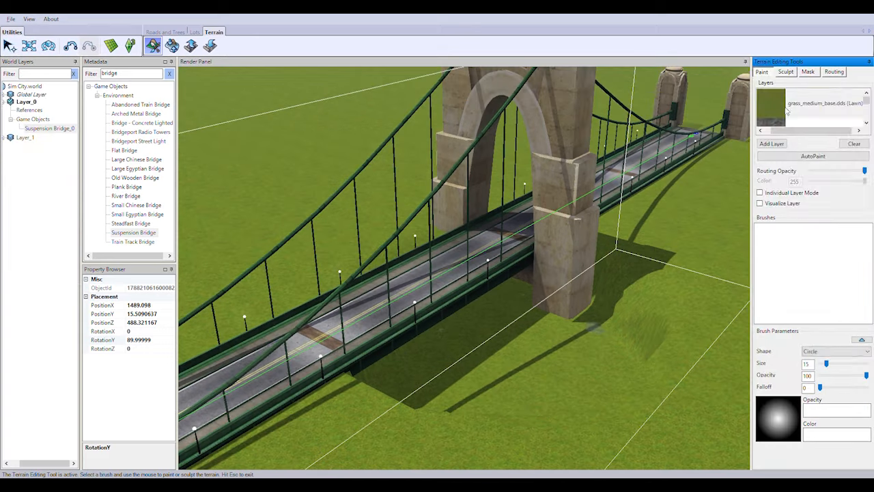
Step: Dig out the ground around the base of the bridge tower with the Valley - Gentle modifier at size 15, strength 100
left_click(786, 72)
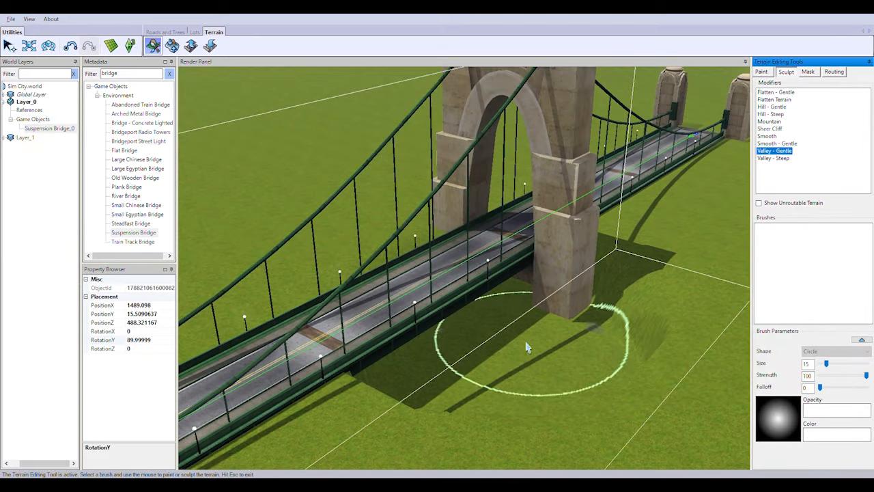
left_click_drag(526, 343, 532, 347)
left_click(172, 46)
left_click(570, 384)
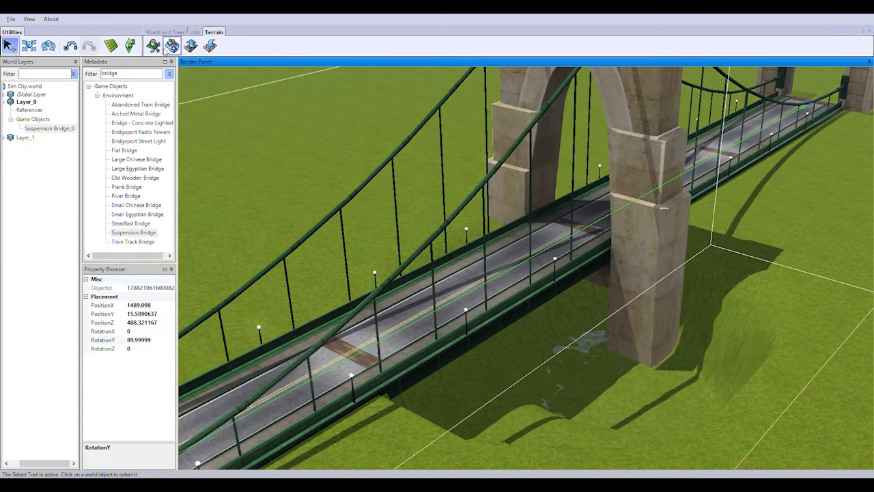
left_click(153, 46)
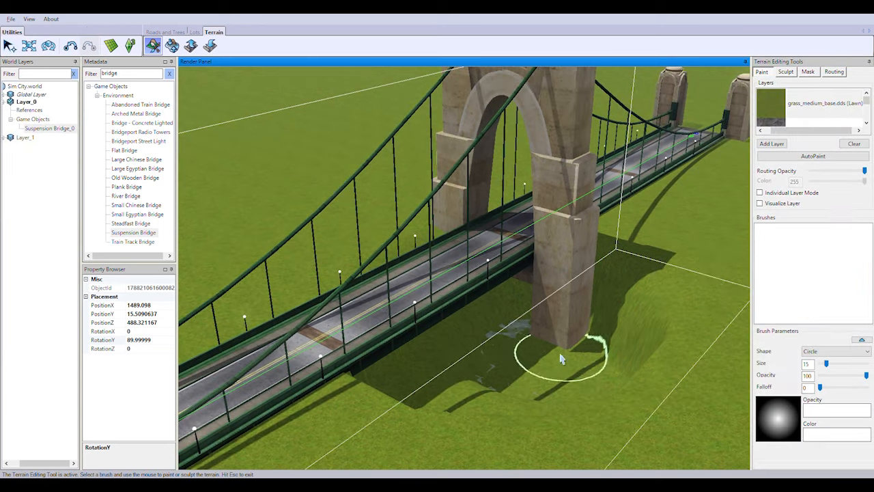
left_click(786, 72)
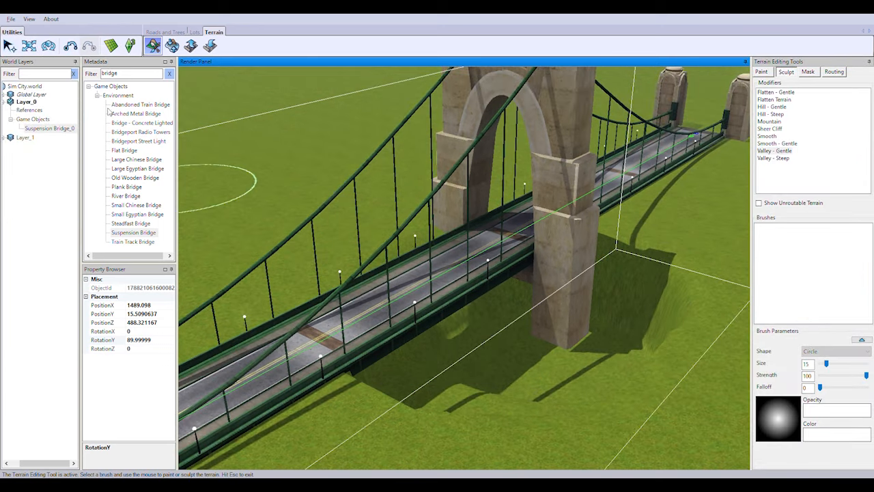
Step: Raise the suspension bridge vertically to a Y position of about 46.26 so its supports stand above the ground
left_click(10, 49)
scroll(622, 275, "down", 5)
right_click_drag(622, 277, 623, 361)
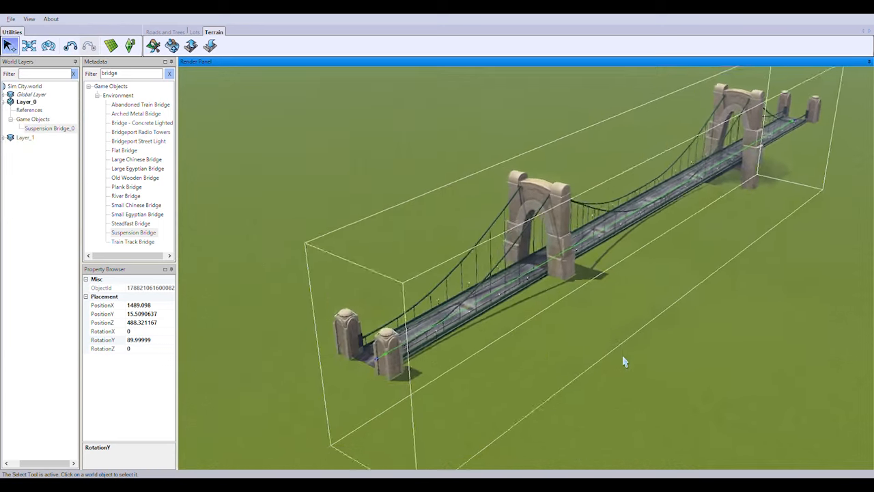
scroll(623, 361, "up", 3)
key("w")
scroll(566, 150, "up", 4)
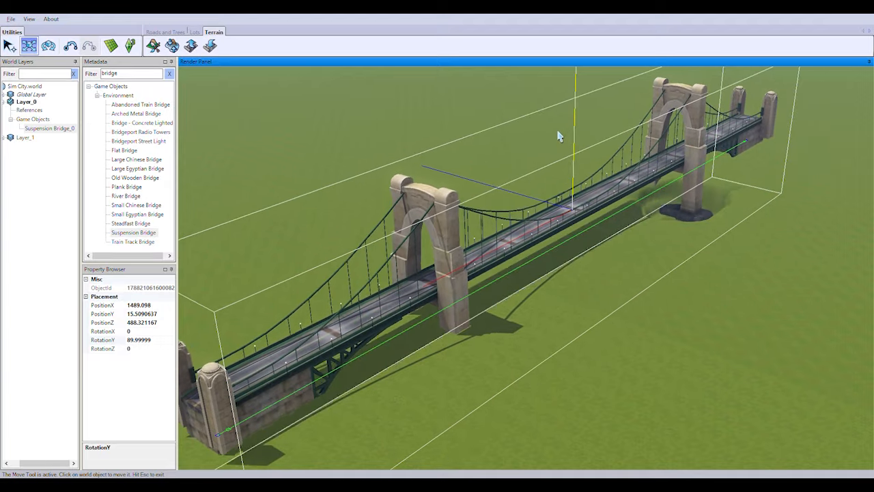
left_click_drag(575, 134, 575, 112)
scroll(747, 114, "up", 5)
scroll(669, 403, "down", 5)
left_click_drag(376, 304, 372, 256)
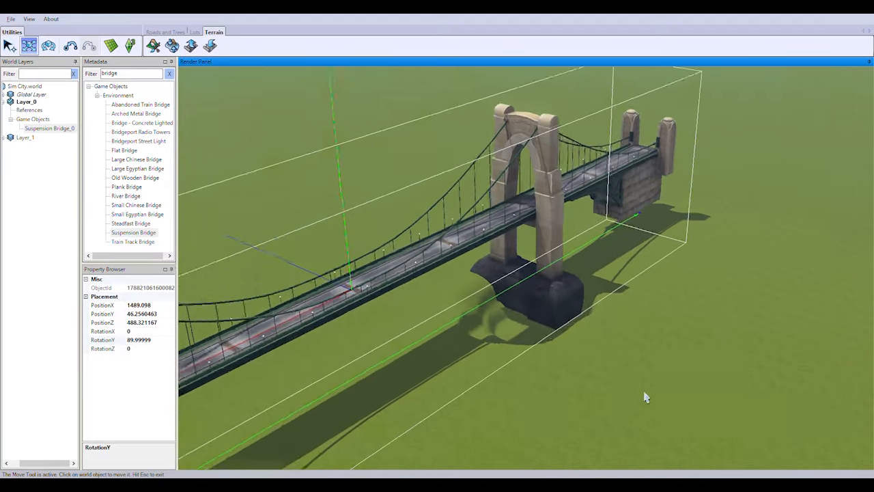
Step: Flatten the terrain around the tower's dark stone footing below water level, using Flatten Terrain at size 15
scroll(628, 394, "up", 5)
left_click(152, 45)
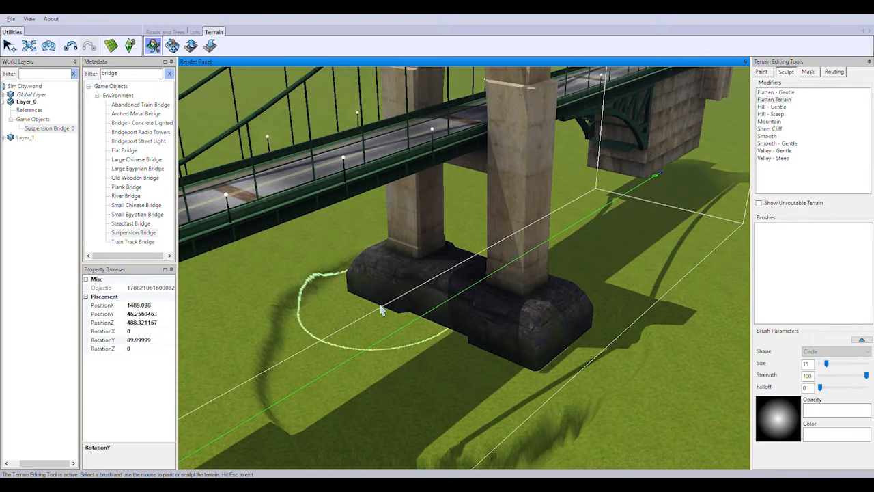
mouse_move(484, 369)
left_mouse_down()
mouse_move(396, 345)
mouse_move(486, 362)
left_mouse_up()
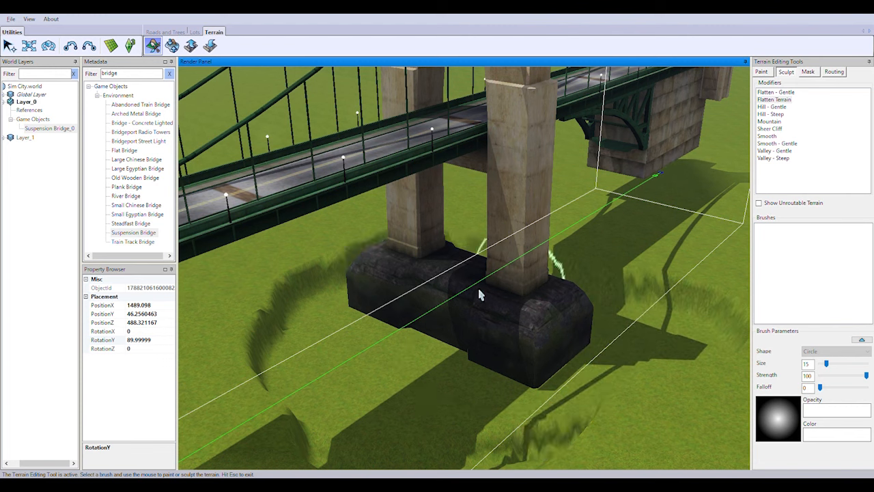
left_click_drag(478, 294, 558, 398)
key("Escape")
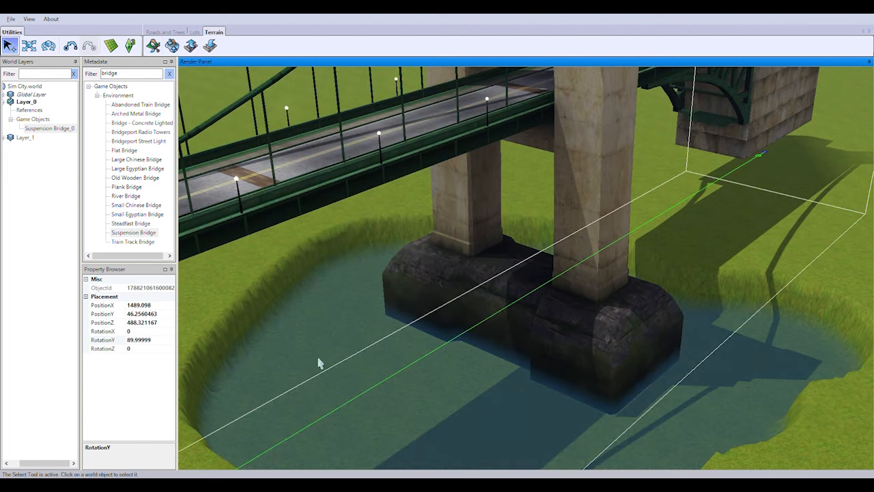
left_click(225, 334)
key("Escape")
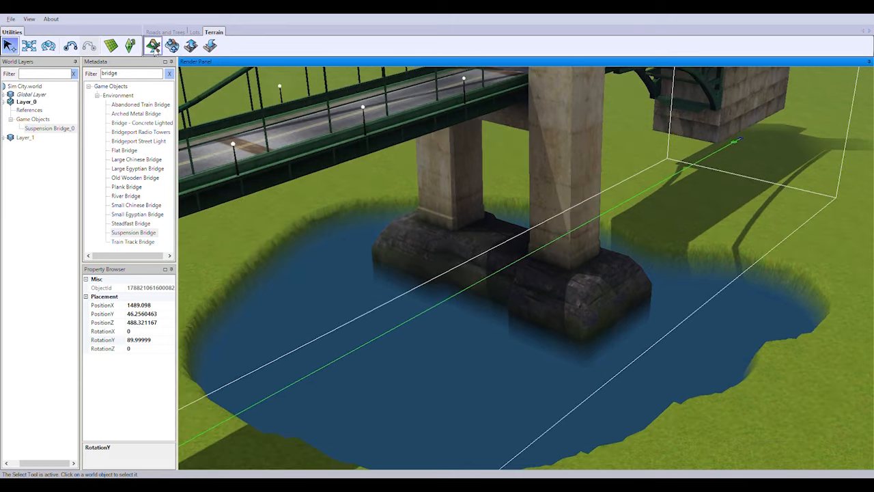
Step: Extend the lowered water area along the bridge to the second tower's footing with Flatten Terrain
left_click(152, 45)
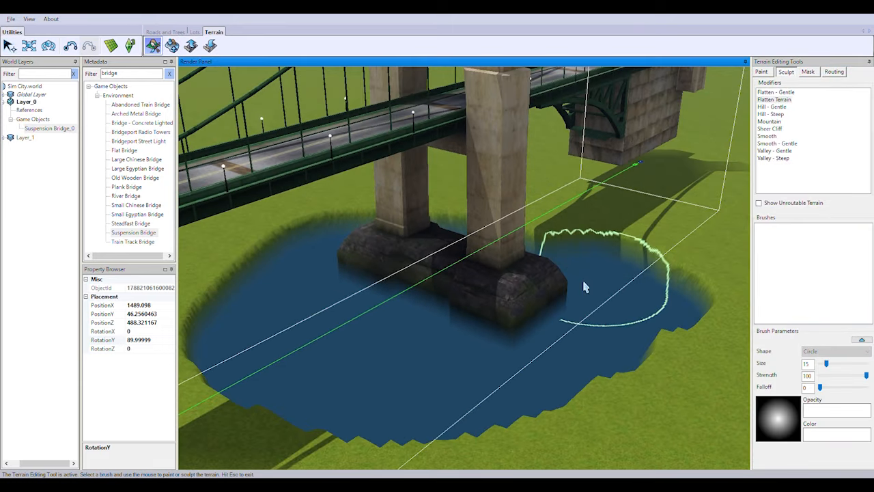
scroll(486, 333, "down", 3)
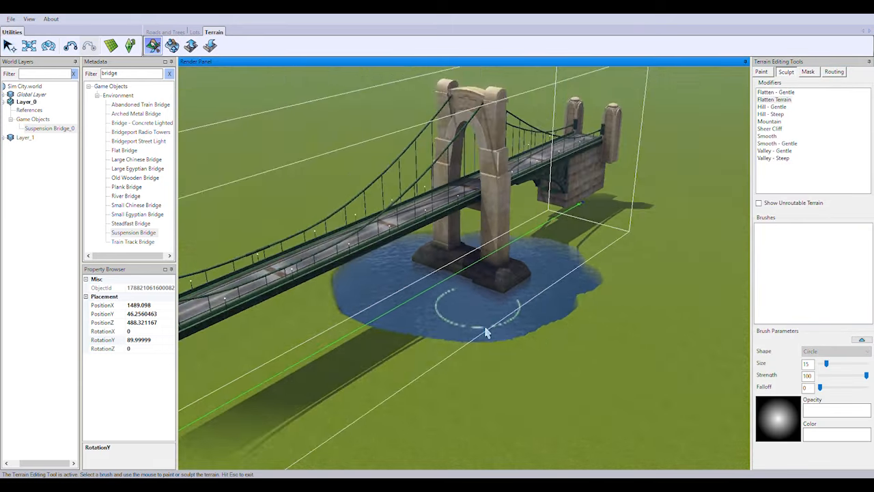
middle_click_drag(486, 333, 543, 371)
left_click_drag(628, 246, 480, 302)
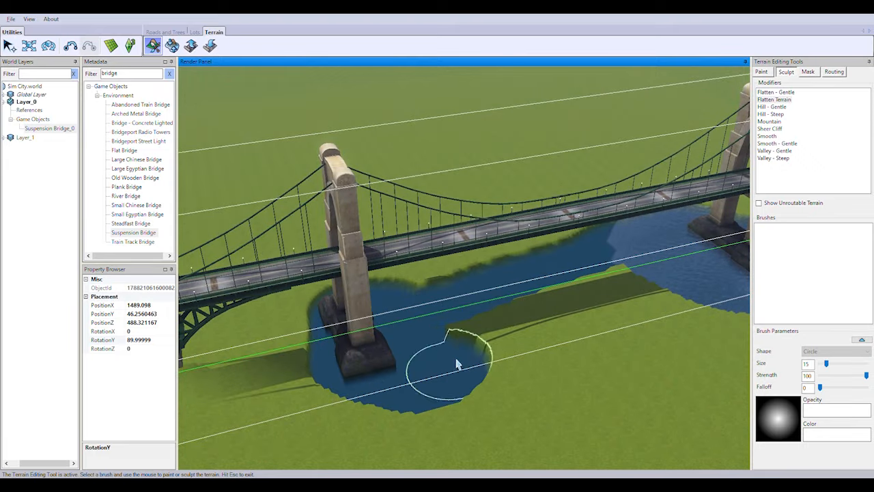
left_click_drag(613, 369, 687, 338)
Step: Widen the water area beyond the tower footing toward the bridge's end abutment with Flatten Terrain
right_click_drag(480, 358, 584, 391)
scroll(624, 445, "up", 3)
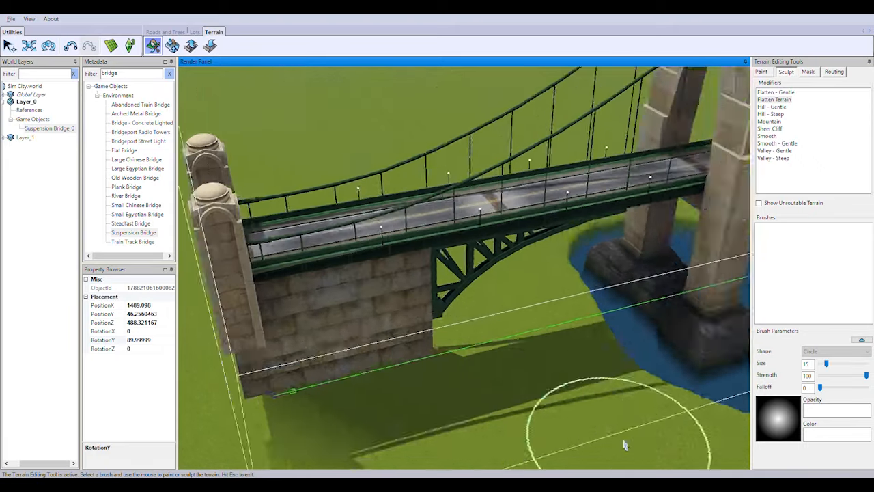
scroll(614, 430, "down", 2)
right_click_drag(540, 351, 631, 258)
middle_click_drag(631, 257, 546, 321)
left_click_drag(437, 342, 466, 373)
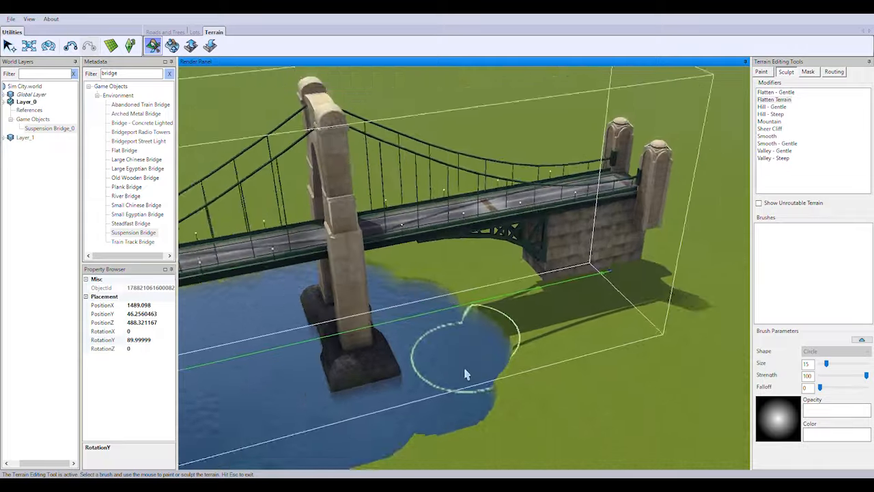
scroll(480, 377, "up", 3)
scroll(480, 378, "down", 3)
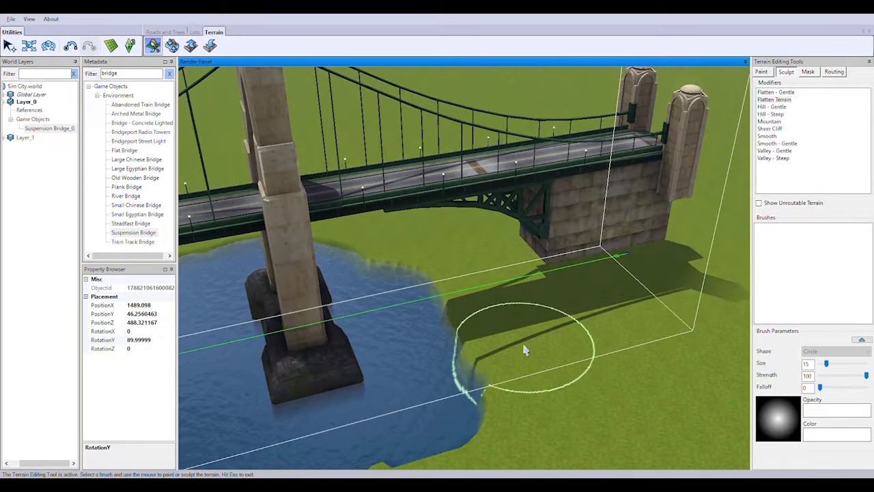
Step: Build up a mound against the bridge's end abutment with Hill - Gentle, enlarging the brush to size 26
mouse_move(468, 255)
right_mouse_down()
mouse_move(398, 368)
mouse_move(259, 397)
right_mouse_up()
middle_click_drag(259, 397, 327, 385)
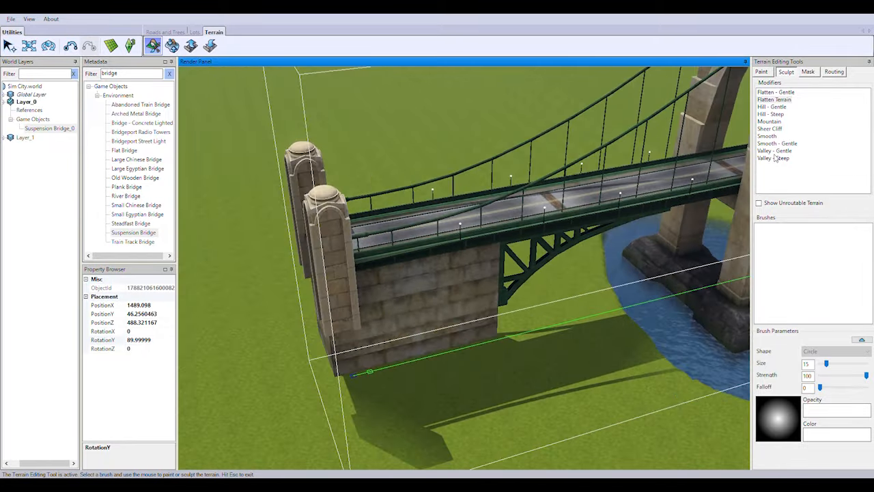
left_click(775, 152)
right_click_drag(608, 280, 501, 345)
mouse_move(572, 399)
left_mouse_down()
mouse_move(497, 309)
mouse_move(663, 289)
left_mouse_up()
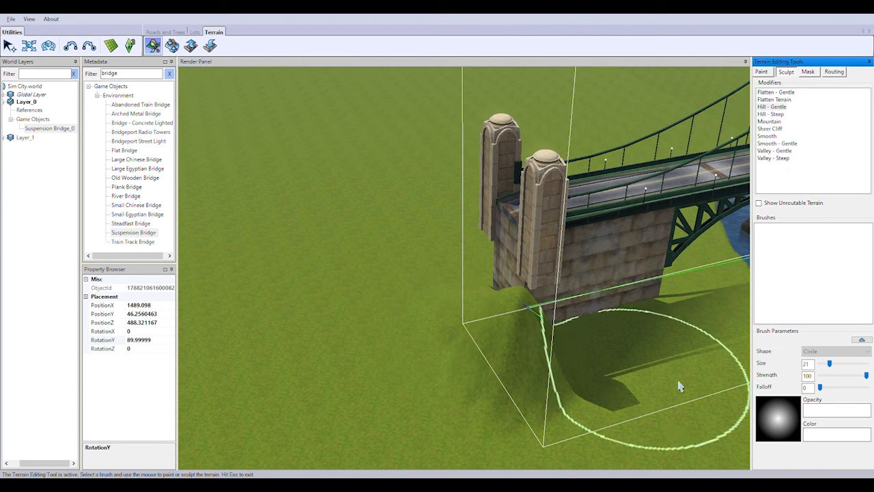
mouse_move(417, 316)
left_mouse_down()
mouse_move(365, 304)
mouse_move(397, 384)
mouse_move(369, 266)
left_mouse_up()
right_click_drag(369, 266, 549, 328)
middle_click_drag(550, 332, 513, 368)
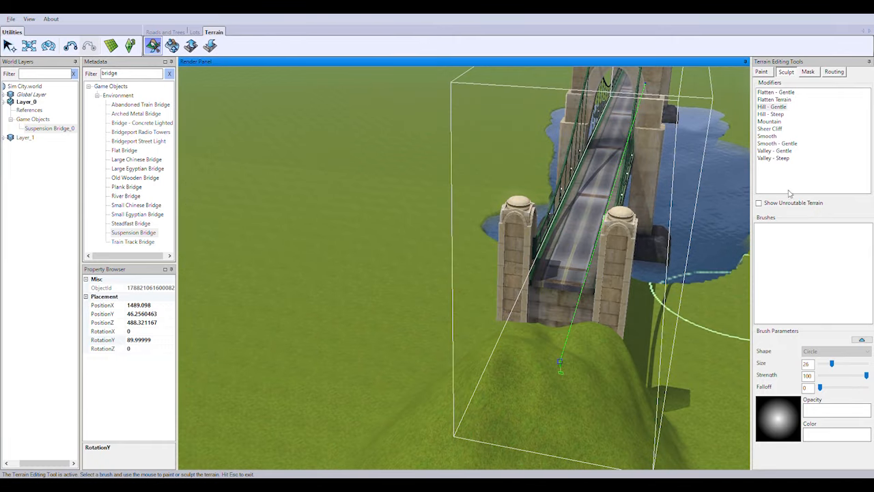
Step: Level the top of the mound at the bridge entrance with the Flatten Terrain modifier
left_click(774, 100)
left_click_drag(540, 404, 485, 395)
middle_click_drag(485, 394, 504, 333)
key("Escape")
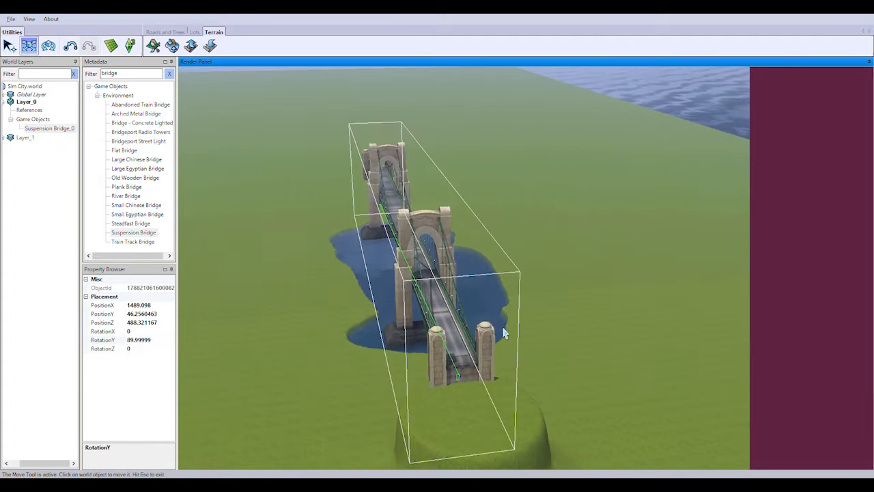
Step: Move the suspension bridge away from the pool toward the sea, to about X 1479.80 and Z 268.31
left_click_drag(409, 218, 809, 197)
right_click_drag(533, 302, 717, 356)
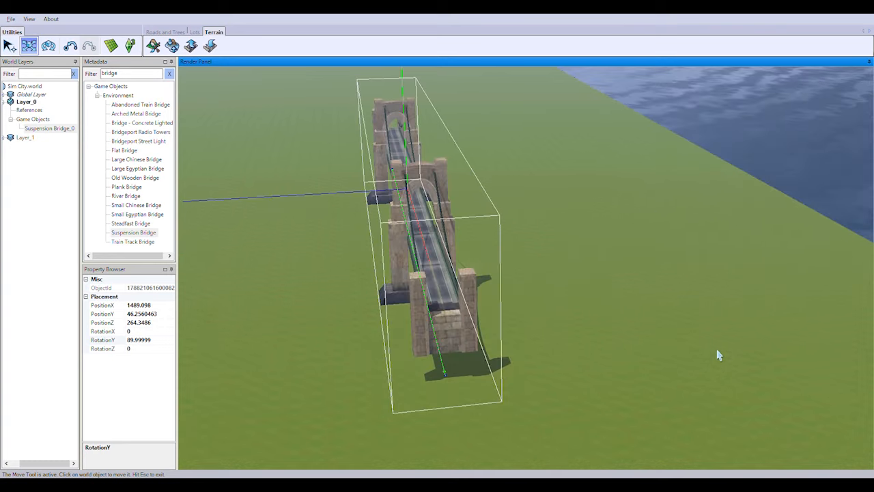
scroll(509, 304, "up", 3)
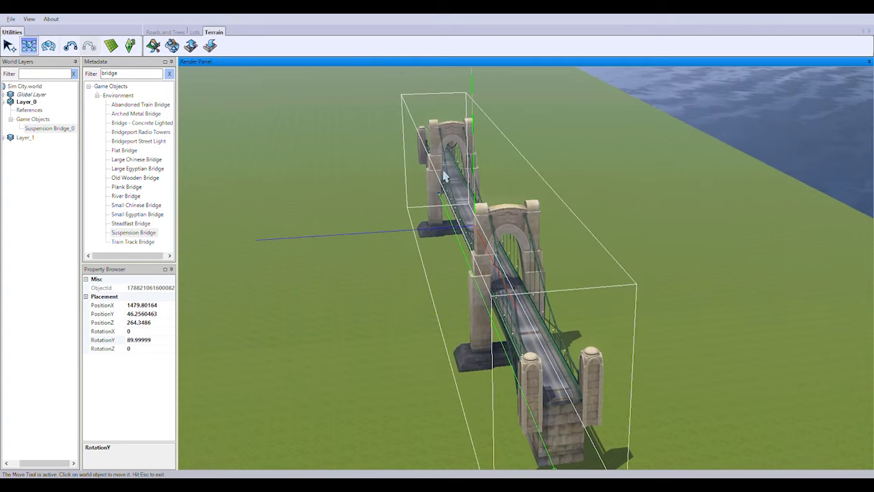
left_click_drag(399, 233, 390, 233)
mouse_move(321, 356)
right_mouse_down()
mouse_move(255, 400)
mouse_move(201, 402)
right_mouse_up()
Step: Carve a water channel from the existing pool to the relocated bridge's far tower footing with Flatten Terrain at size 26
left_click(153, 46)
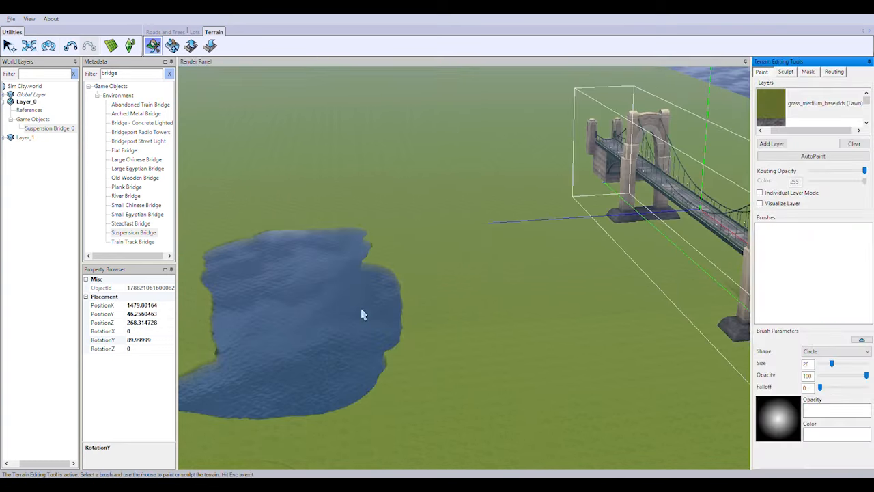
middle_click_drag(362, 312, 335, 341)
left_click(785, 72)
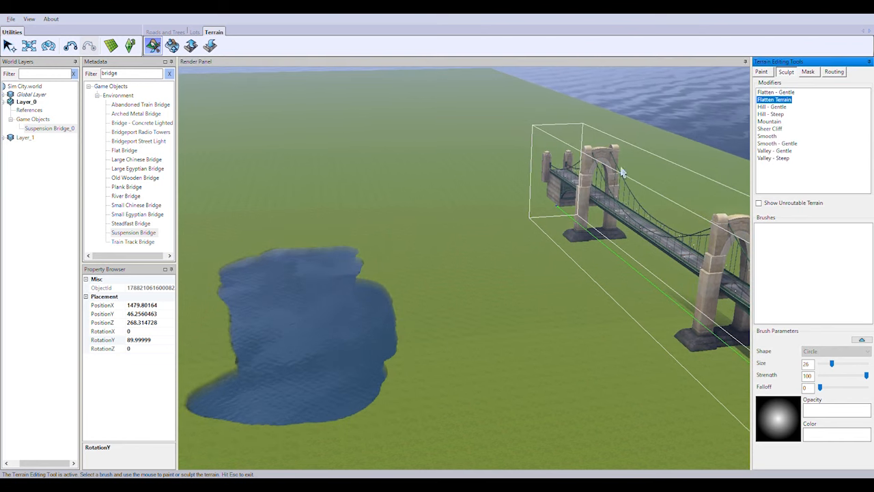
scroll(659, 305, "up", 4)
right_click_drag(550, 367, 567, 362)
left_click_drag(568, 362, 493, 236)
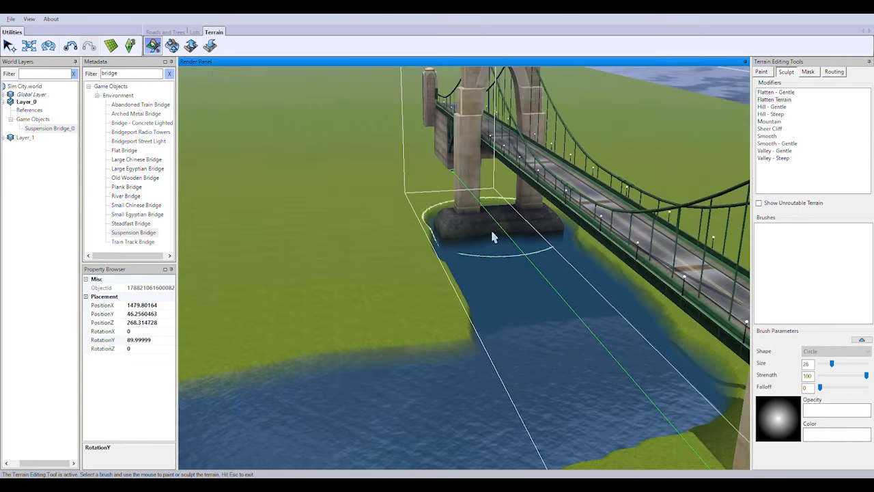
Step: Lower the ground around the other tower footing and continue the channel under the bridge out to the sea with Flatten Terrain
right_click_drag(548, 287, 435, 334)
mouse_move(435, 334)
middle_mouse_down()
mouse_move(439, 425)
mouse_move(581, 457)
middle_mouse_up()
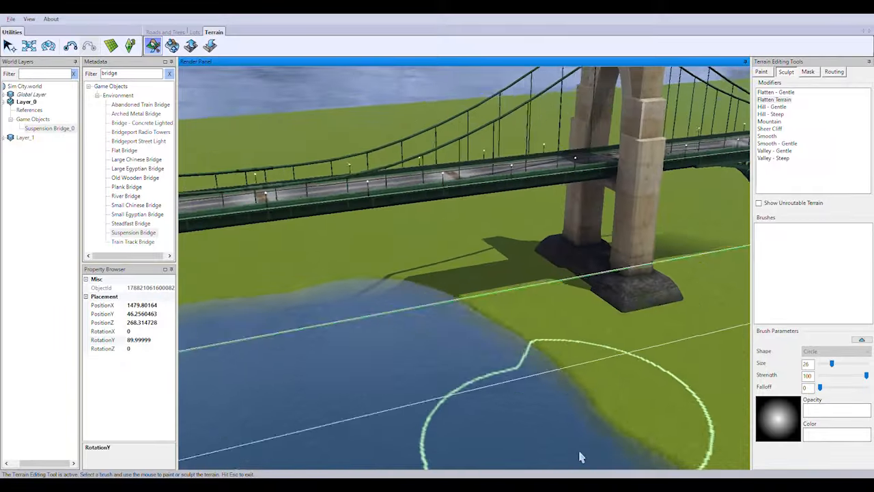
mouse_move(577, 374)
left_mouse_down()
mouse_move(526, 279)
mouse_move(374, 275)
left_mouse_up()
right_click_drag(374, 275, 211, 321)
mouse_move(526, 335)
left_mouse_down()
mouse_move(379, 159)
mouse_move(334, 145)
left_mouse_up()
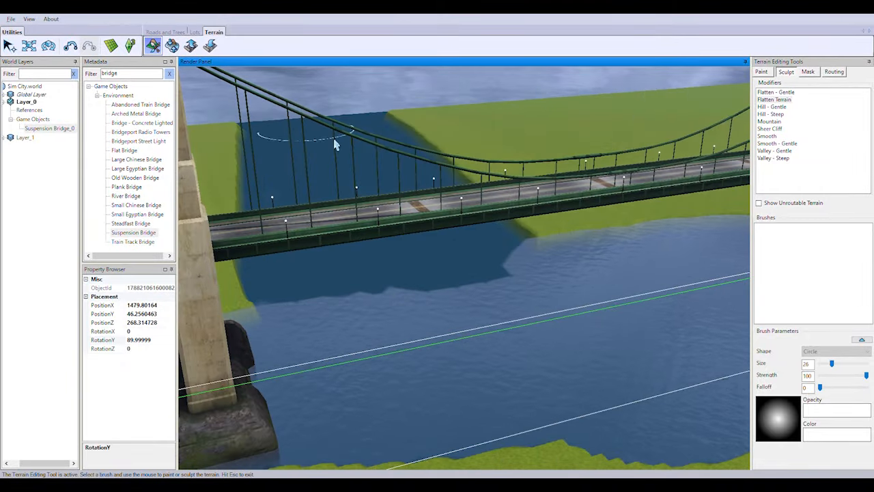
right_click_drag(585, 244, 394, 249)
right_click_drag(343, 96, 420, 289)
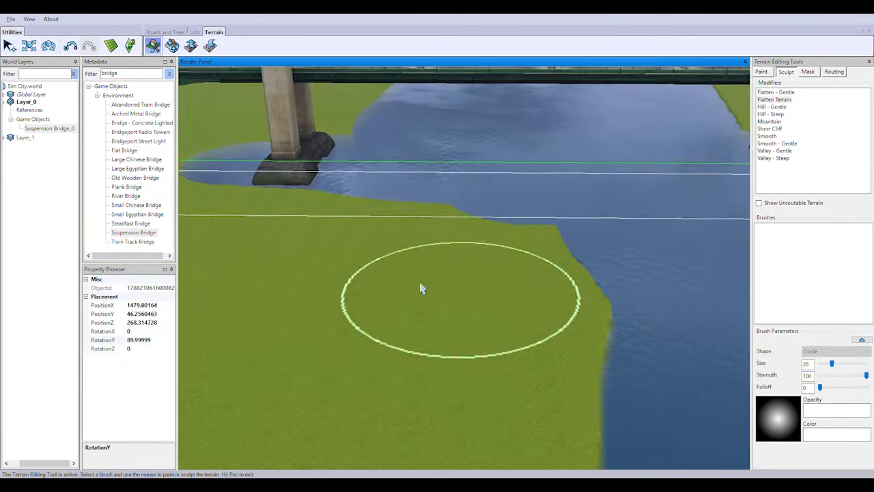
scroll(437, 327, "down", 5)
middle_click_drag(447, 353, 439, 299)
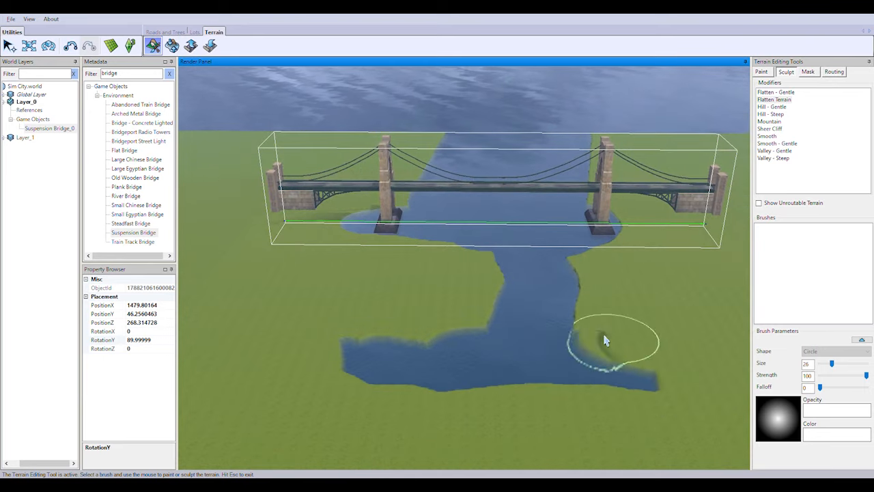
Step: Fill in the old pool and channel on the inland side of the bridge with Flatten Terrain at size 26
right_click_drag(611, 379, 571, 278)
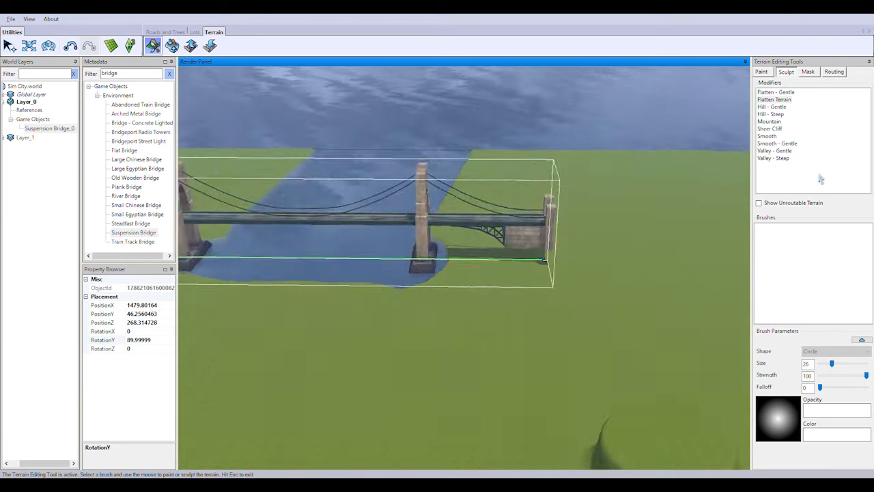
left_click(571, 278)
scroll(563, 279, "down", 3)
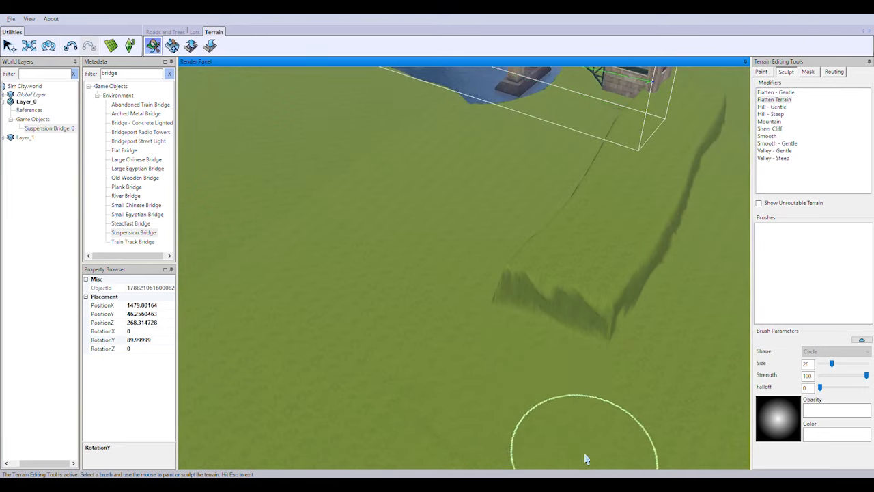
Step: Form a round plateau at the bridge entrance and raise it toward the road deck with Hill - Gentle, undoing the last excess stroke
right_click_drag(672, 246, 322, 321)
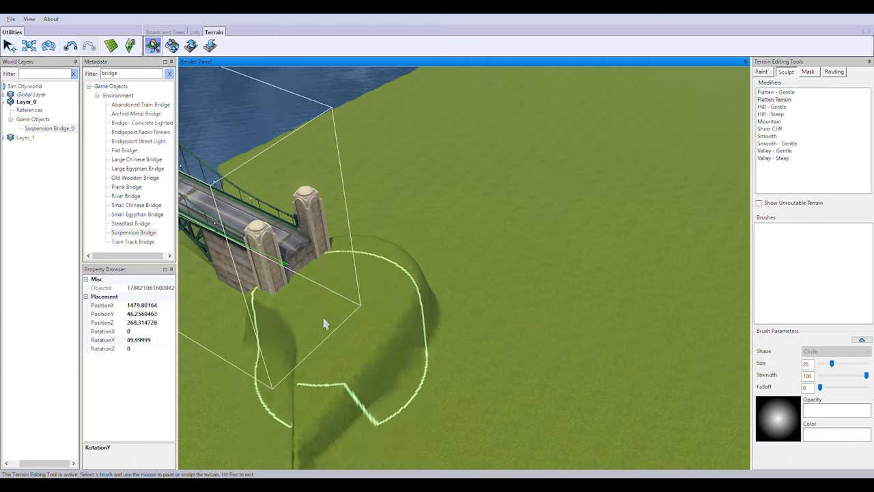
right_click_drag(443, 316, 669, 321)
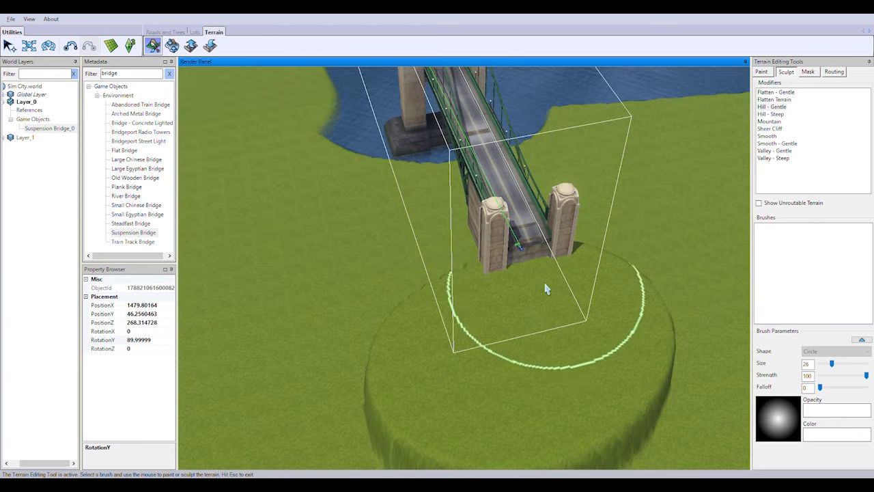
scroll(582, 347, "up", 5)
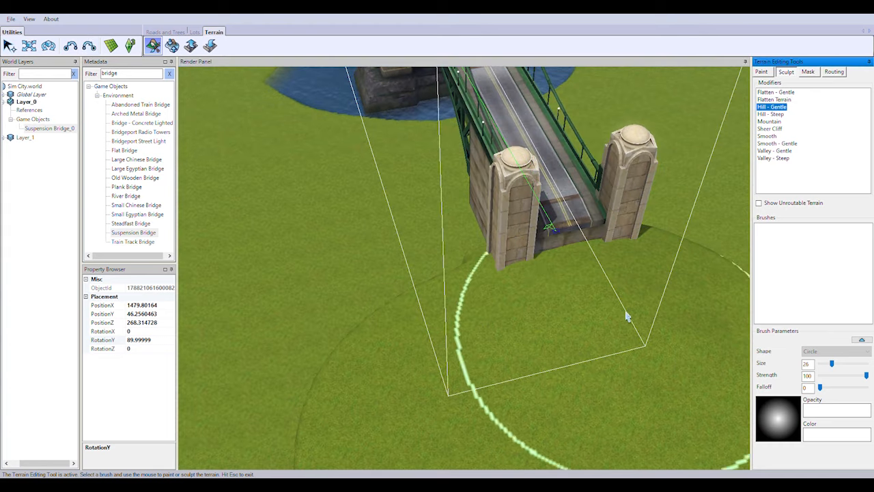
left_click_drag(627, 316, 584, 254)
scroll(606, 273, "up", 1)
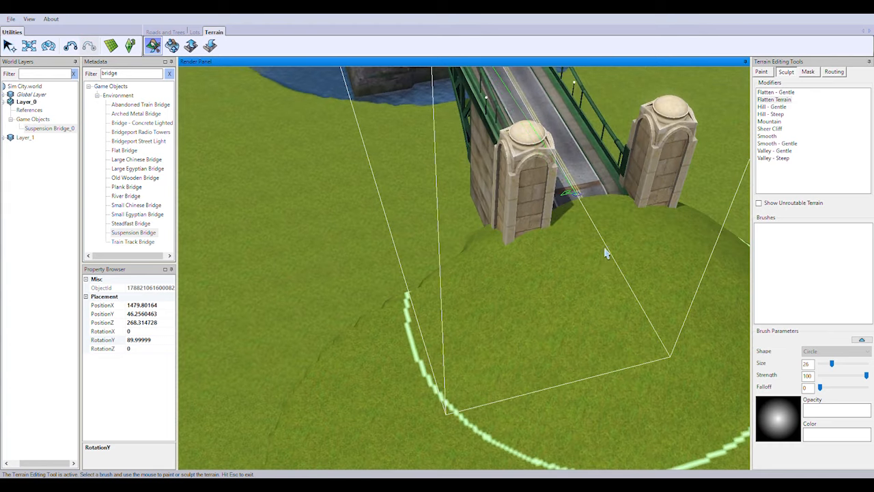
left_click(607, 253)
key("ctrl+z")
Step: Level the mound at the bridge entrance to the road deck using Flatten Terrain with the brush at size 16
left_click(774, 99)
scroll(605, 231, "up", 2)
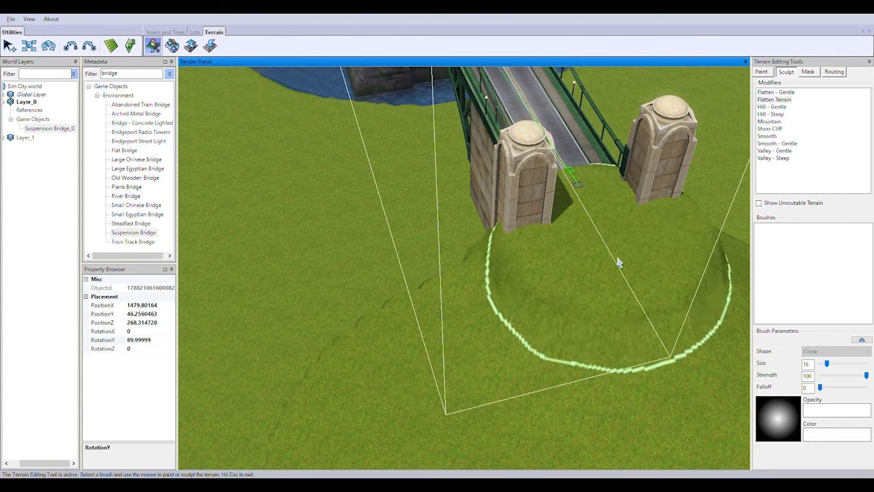
left_click(576, 335)
left_click_drag(630, 278, 648, 241)
scroll(673, 255, "down", 3)
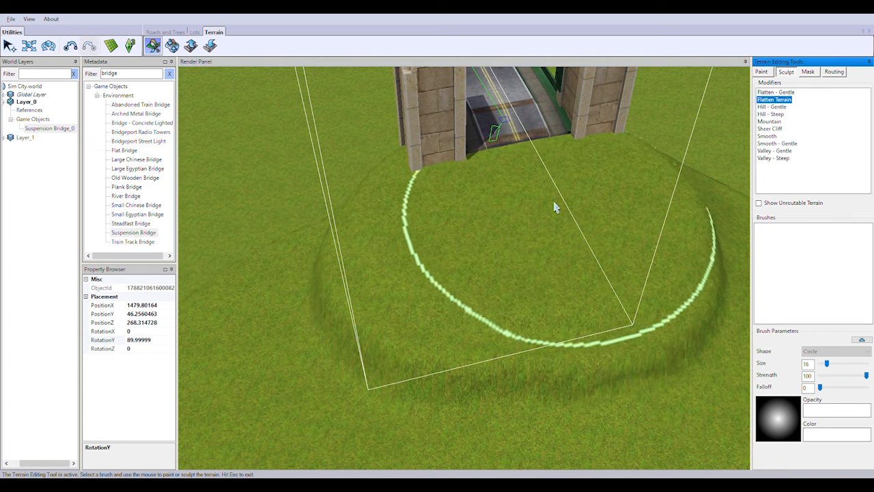
Step: Extend the deck-level plateau outward from the bridge entrance with Flatten Terrain at size 16
scroll(558, 163, "down", 5)
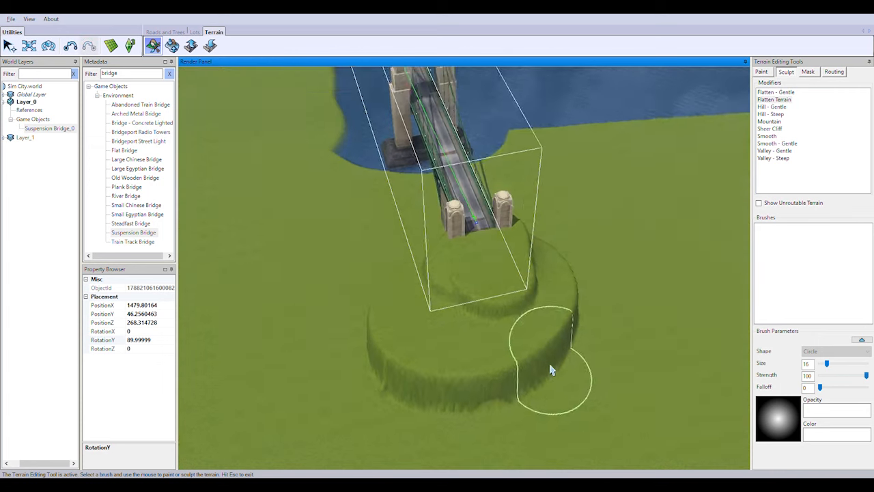
middle_click_drag(325, 280, 517, 350)
left_click_drag(478, 121, 517, 124)
right_click_drag(494, 115, 640, 347)
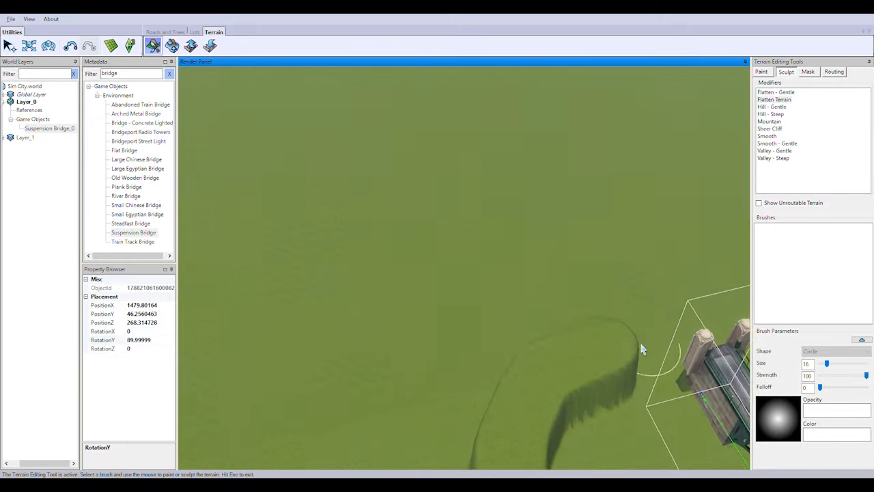
middle_click_drag(640, 348, 549, 344)
mouse_move(548, 344)
right_mouse_down()
mouse_move(523, 448)
mouse_move(518, 379)
right_mouse_up()
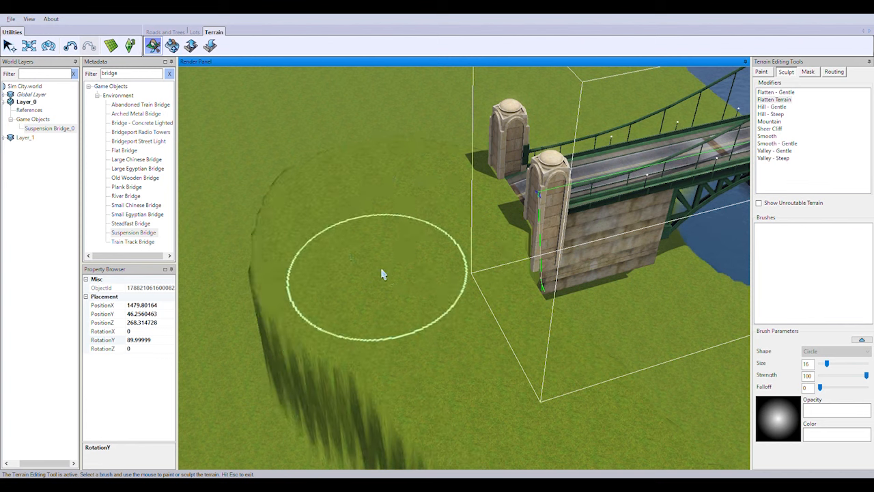
Step: Cut the excess raised embankment beside the bridge down to ground level, keeping the plateau at the entrance
scroll(374, 287, "down", 4)
right_click_drag(702, 375, 374, 369)
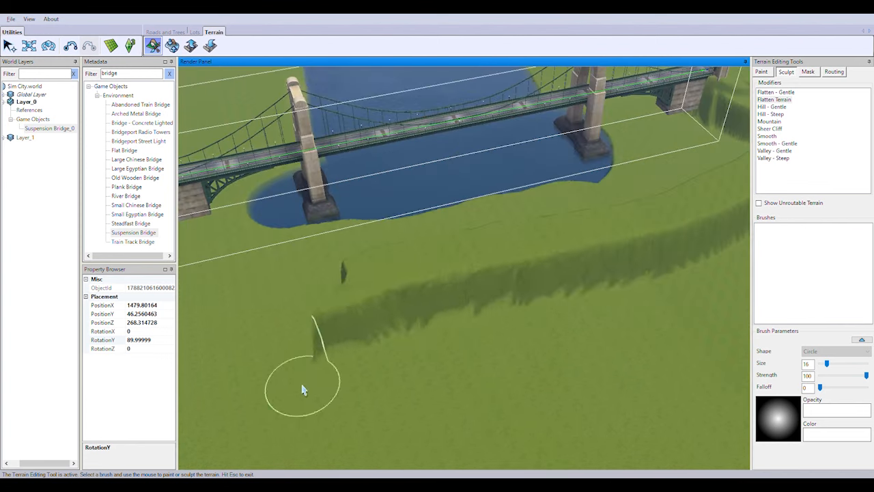
right_click_drag(714, 216, 737, 176)
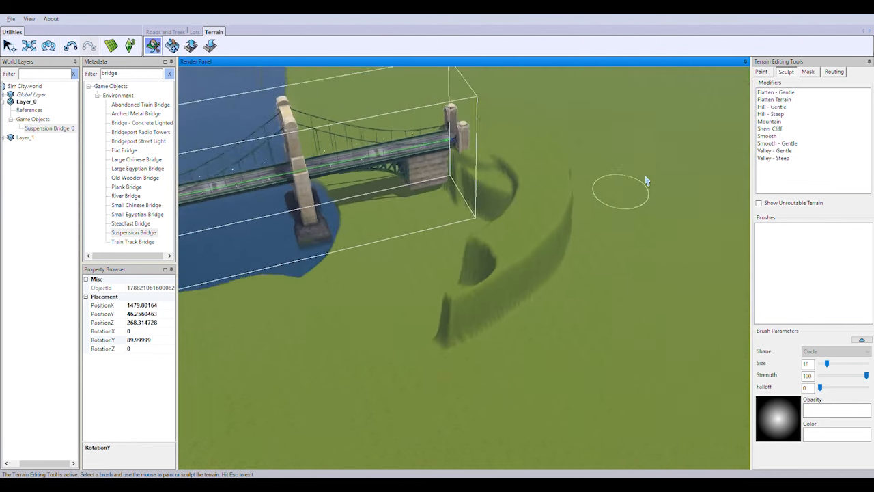
scroll(392, 362, "up", 3)
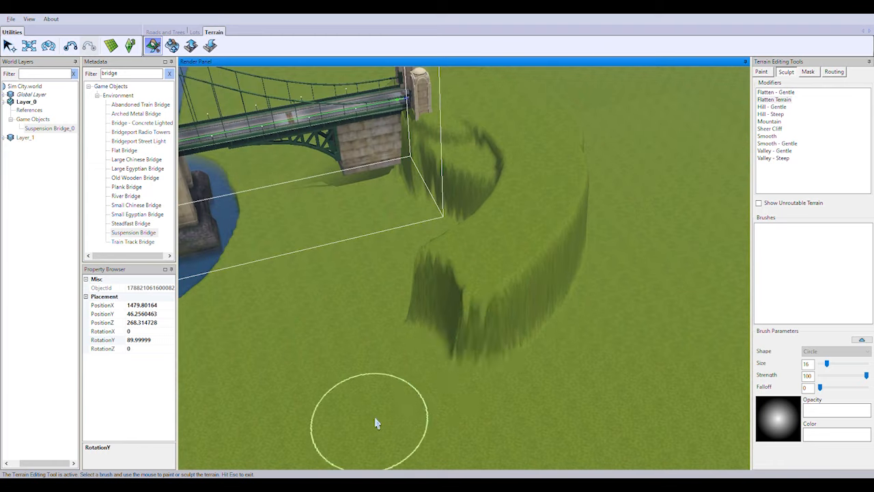
left_click_drag(374, 424, 550, 245)
right_click_drag(534, 196, 450, 286)
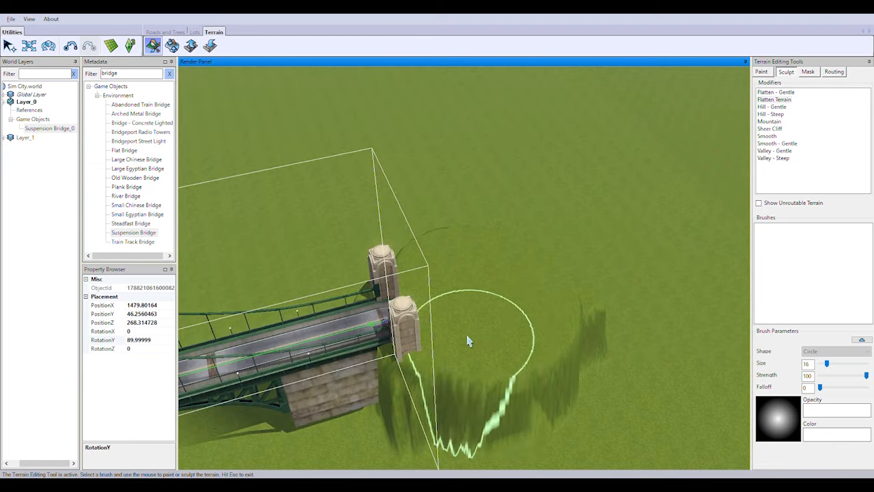
scroll(389, 433, "up", 2)
right_click_drag(469, 341, 587, 289)
Step: Examine the ground around the bridge's towers, abutments and entrances from several angles
scroll(555, 363, "down", 5)
right_click_drag(556, 363, 370, 416)
scroll(370, 416, "up", 2)
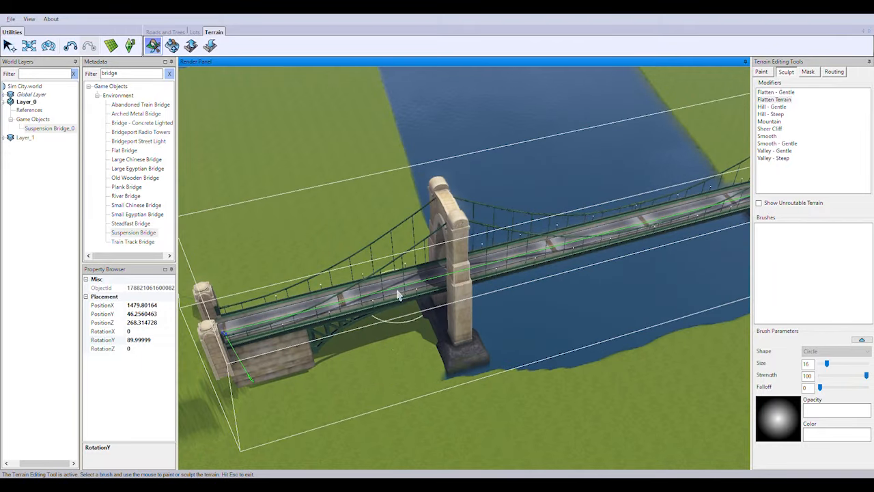
scroll(425, 383, "up", 1)
right_click_drag(544, 387, 690, 362)
scroll(535, 312, "up", 4)
scroll(478, 273, "down", 1)
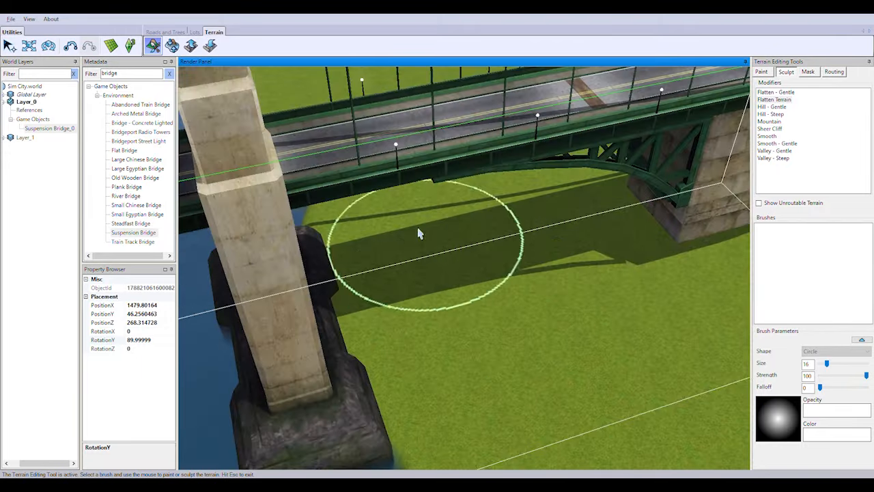
right_click_drag(420, 233, 41, 304)
scroll(605, 355, "down", 3)
middle_click_drag(605, 355, 515, 426)
scroll(401, 357, "up", 3)
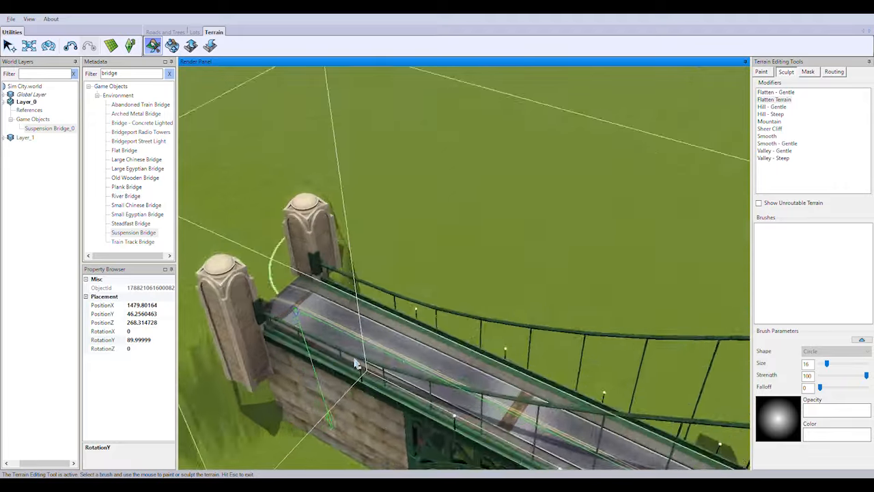
scroll(343, 263, "down", 3)
mouse_move(498, 358)
left_mouse_down()
mouse_move(523, 384)
mouse_move(507, 362)
left_mouse_up()
scroll(545, 331, "up", 3)
middle_click_drag(547, 335, 471, 307)
right_click_drag(530, 342, 548, 408)
scroll(547, 405, "up", 3)
Step: Raise the ground against the stone abutment with Hill - Gentle at size 10 and strength 85, and level its top with Flatten Terrain
left_click(772, 108)
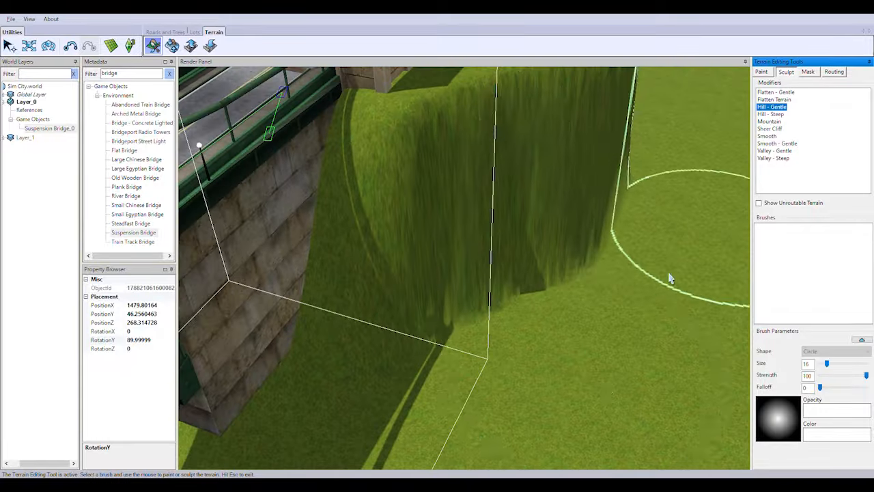
right_click_drag(601, 327, 546, 342)
left_click_drag(829, 366, 827, 366)
left_click_drag(523, 391, 409, 400)
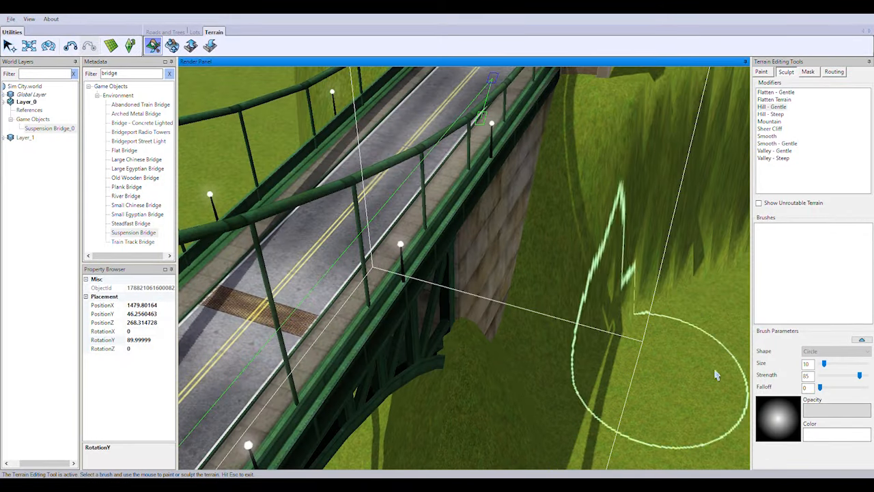
right_click_drag(579, 313, 598, 334)
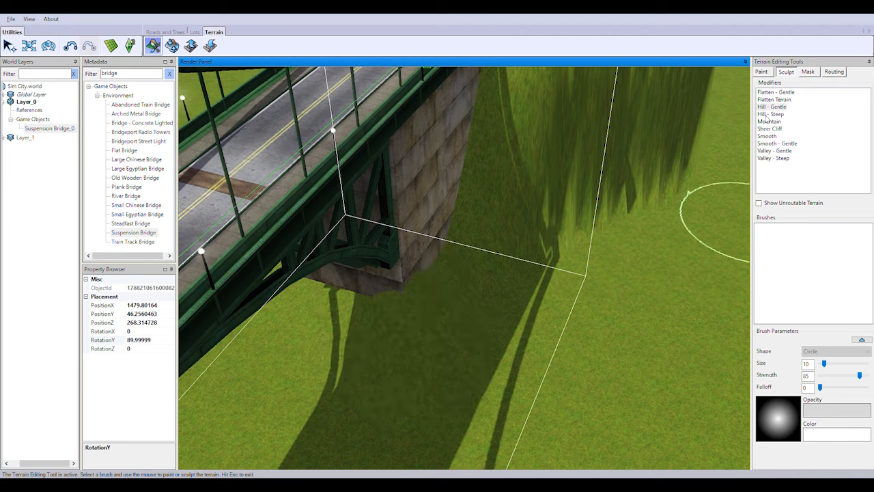
middle_click_drag(470, 396, 453, 357)
right_click_drag(453, 357, 402, 294)
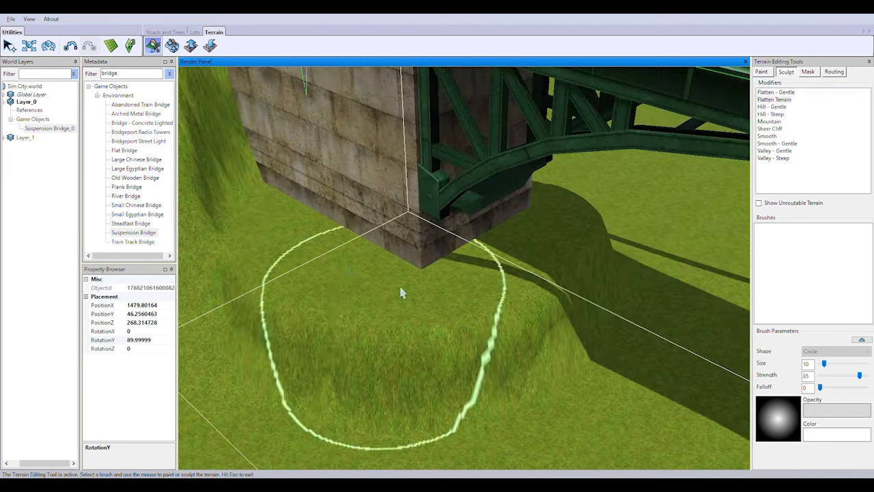
Step: Build up the ground around the base of the abutment and blend its edges with the Smooth modifier
scroll(402, 294, "down", 2)
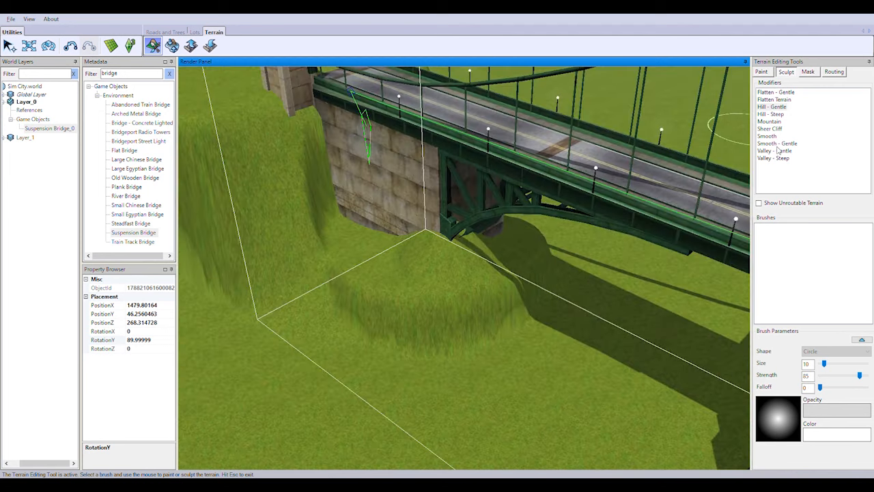
middle_click_drag(581, 273, 442, 279)
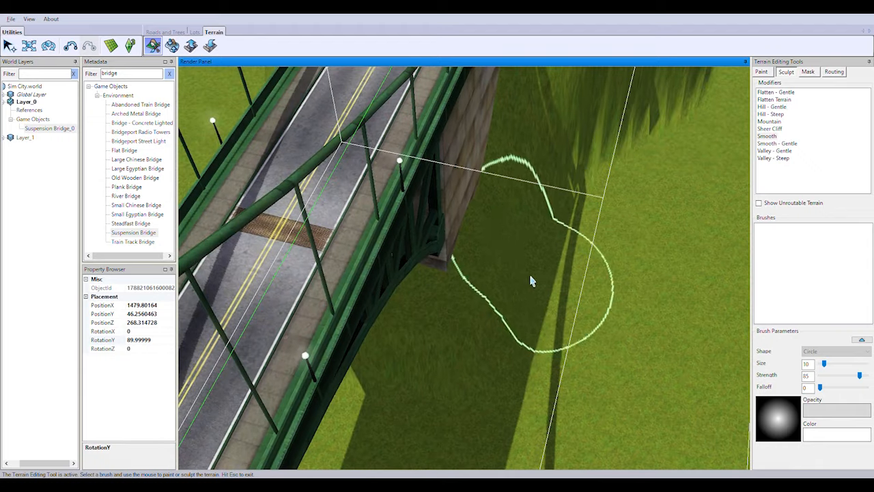
middle_click_drag(444, 329, 572, 258)
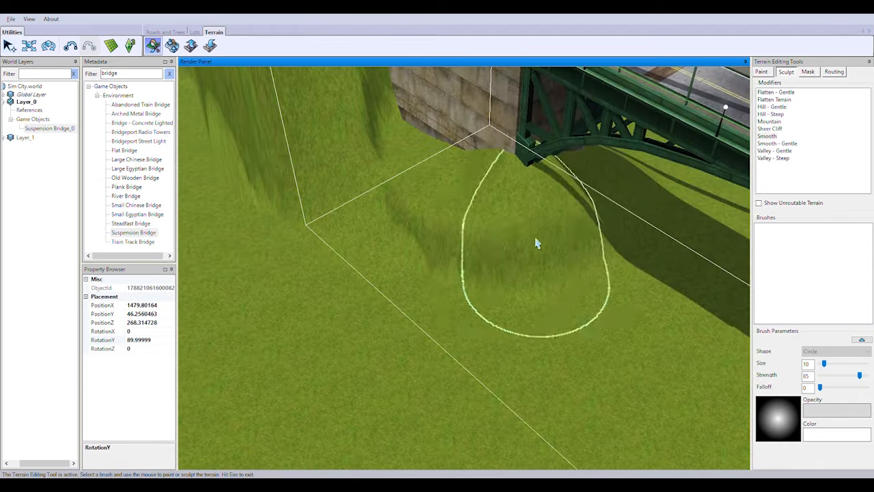
middle_click_drag(531, 184, 435, 376)
scroll(435, 376, "up", 1)
middle_click_drag(378, 369, 419, 317)
middle_click_drag(478, 316, 428, 121)
Step: Soften the stepped ground beside the abutment into a continuous slope up to the deck with Smooth - Gentle and Smooth
left_click(766, 143)
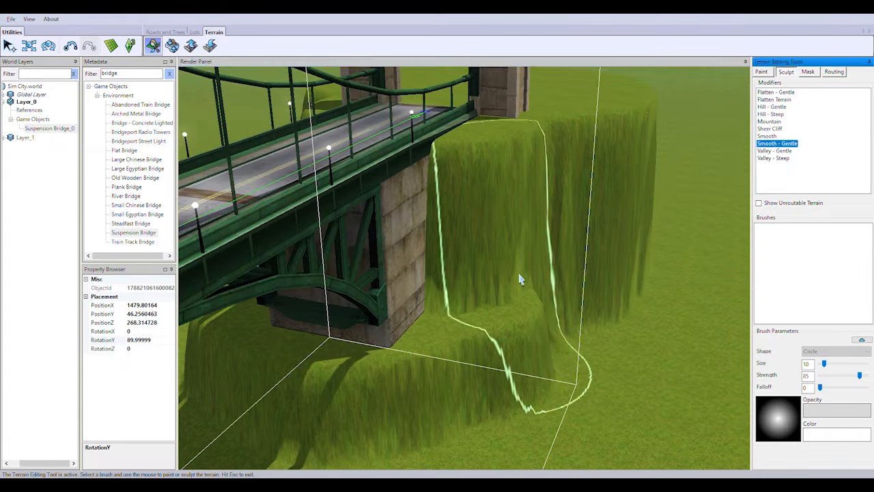
left_click_drag(478, 273, 427, 380)
middle_click_drag(523, 391, 425, 280)
middle_click_drag(335, 377, 449, 357)
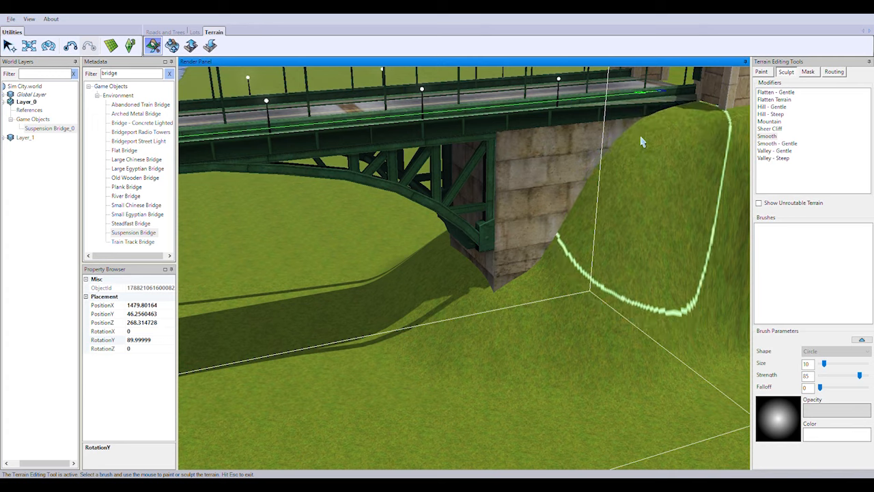
middle_click_drag(553, 327, 484, 198)
Step: Select the retaining wall on the plateau, turn off the grid, and rotate the wall to about -30.13 degrees around Y
scroll(534, 261, "down", 10)
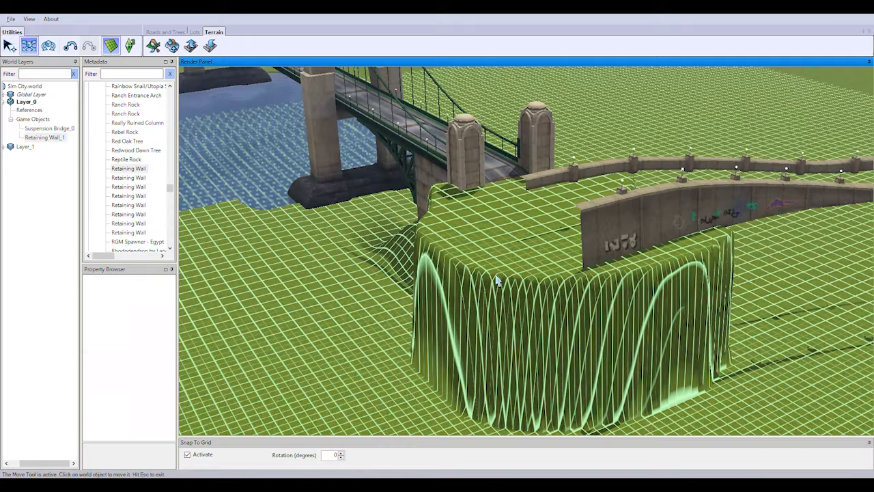
middle_click_drag(615, 308, 536, 247)
scroll(676, 310, "up", 5)
left_click(536, 247)
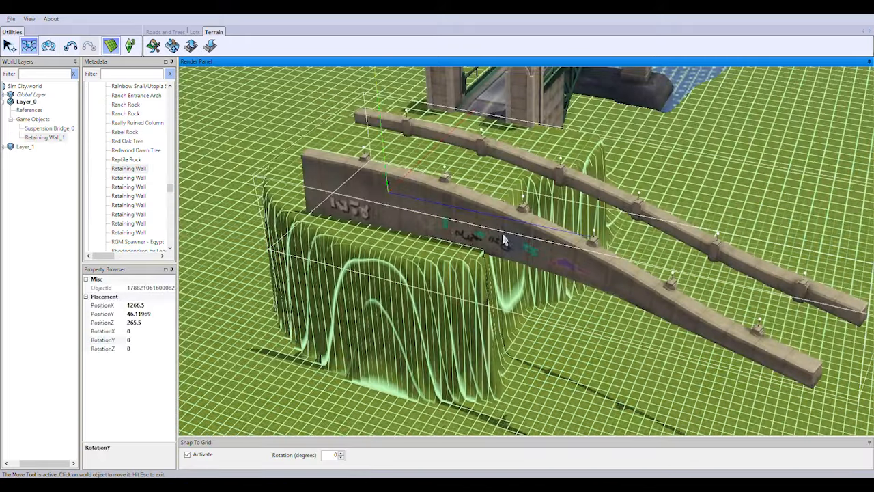
left_click_drag(383, 129, 450, 189)
left_click(110, 46)
right_click_drag(451, 198, 544, 360)
left_click_drag(348, 194, 335, 257)
right_click_drag(335, 257, 545, 403)
Step: Move the retaining wall to the ground at the plateau's foot, at about X 1255.59, Y 16.13 and Z 291.46
left_click(29, 46)
left_click_drag(508, 187, 550, 197)
left_click_drag(509, 145, 484, 185)
left_click_drag(534, 227, 571, 239)
left_click_drag(467, 145, 471, 182)
left_click_drag(476, 219, 476, 244)
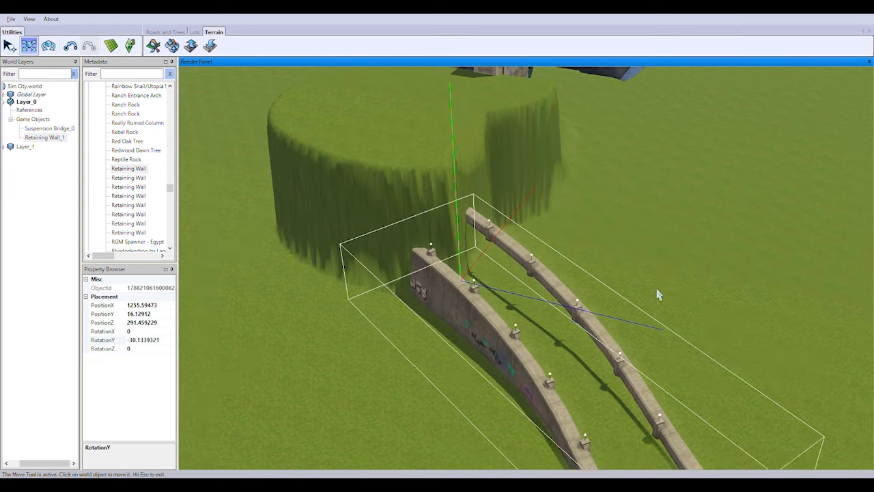
right_click_drag(476, 243, 625, 382)
Step: Turn on the grid and place a short straight road segment on the flat ground beyond the retaining wall's low end
left_click(111, 46)
middle_click_drag(630, 298, 702, 349)
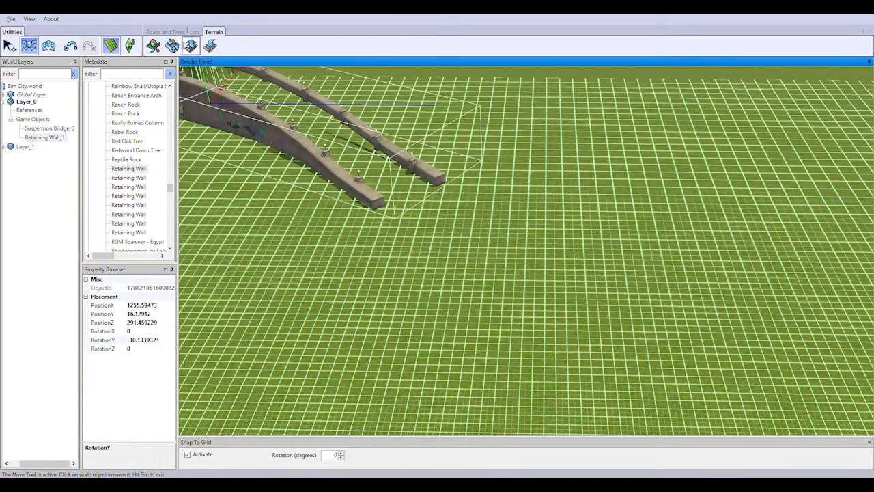
left_click(166, 33)
left_click(193, 45)
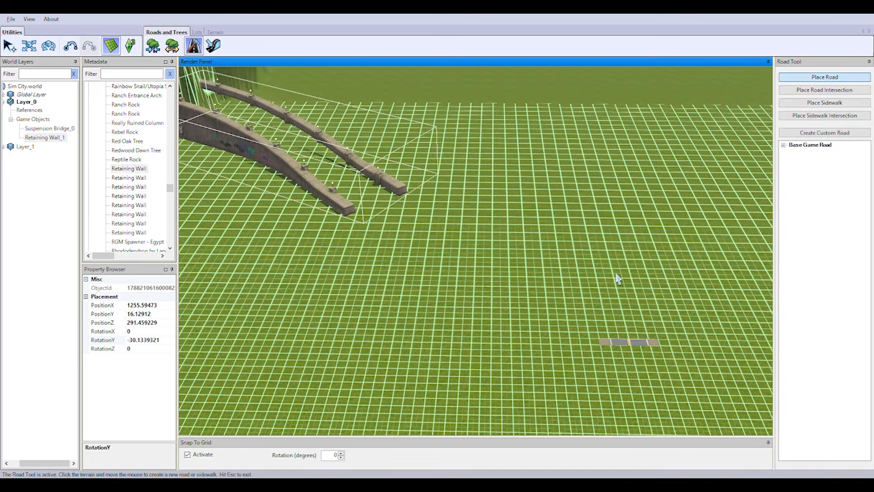
key("Escape")
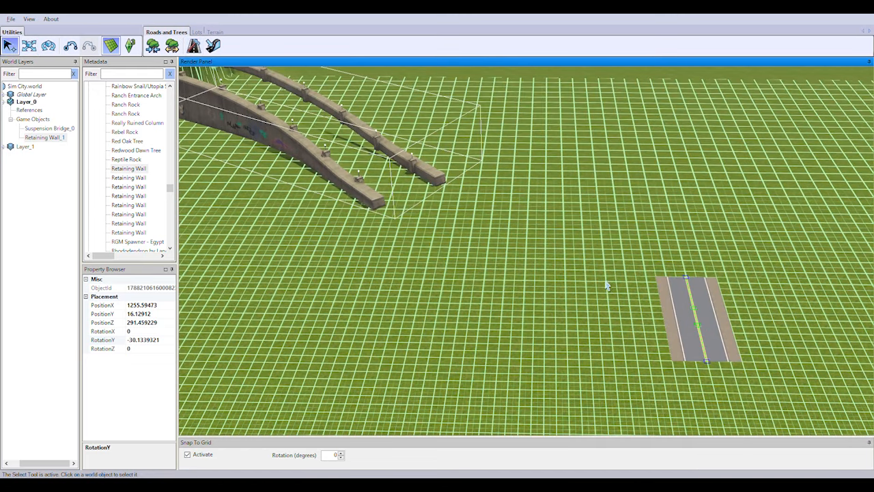
Step: Move the retaining wall to X 1231.5 and Z 330.5, place a road intersection at the road segment's far end, and select the road
left_click_drag(360, 119, 531, 173)
left_click(193, 46)
key("Escape")
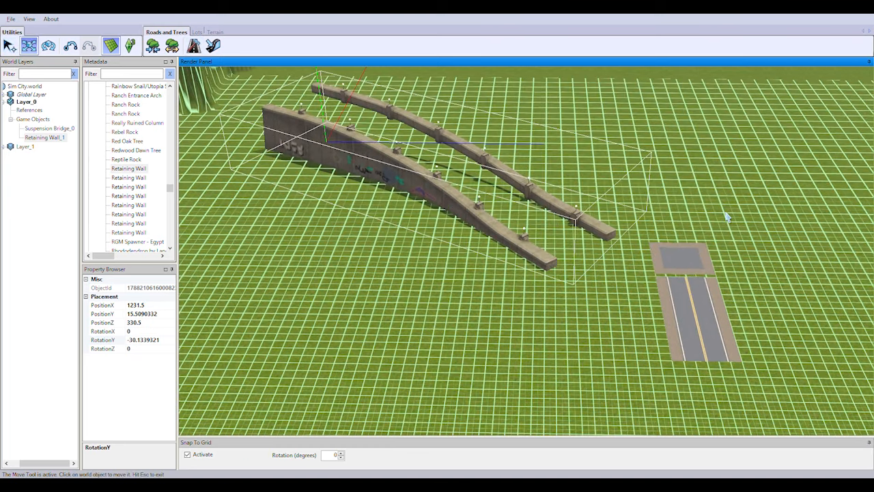
left_click(687, 284)
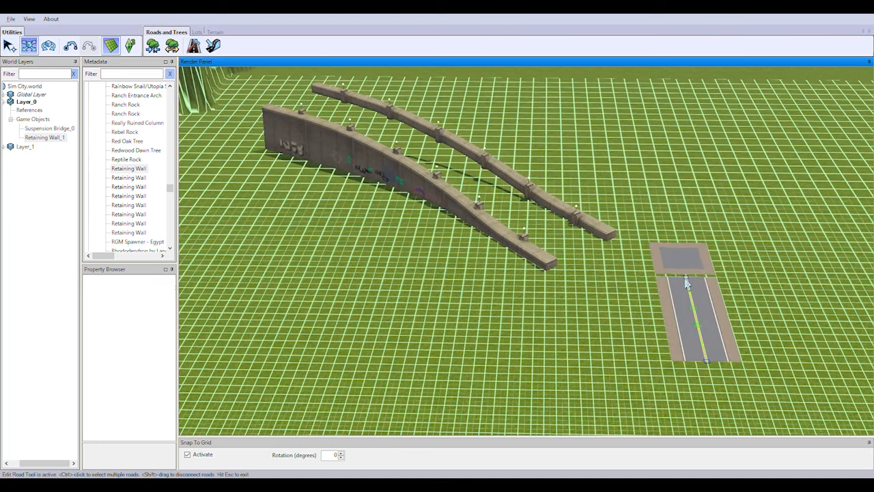
Step: Place a short road segment from the intersection's side toward the low end of the retaining wall
left_click(193, 46)
scroll(665, 316, "up", 3)
middle_click_drag(665, 316, 541, 313)
left_click(517, 377)
left_click(487, 318)
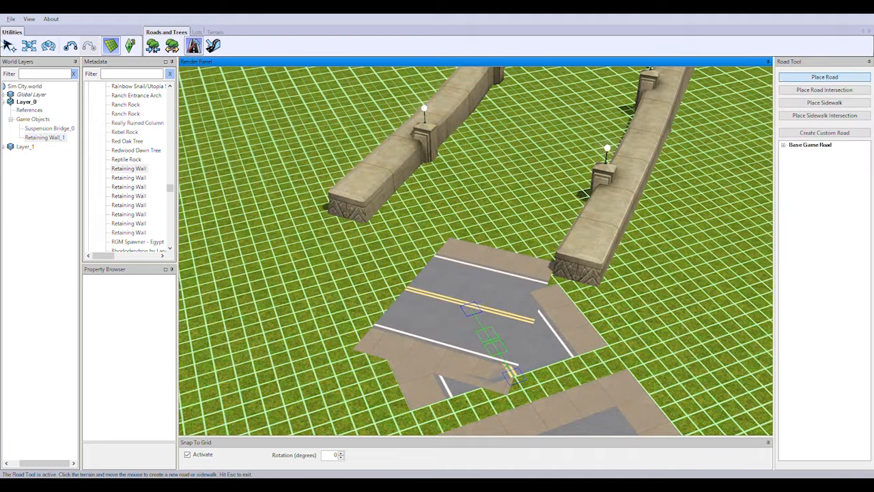
key("Escape")
right_click_drag(566, 270, 469, 268)
scroll(697, 258, "down", 5)
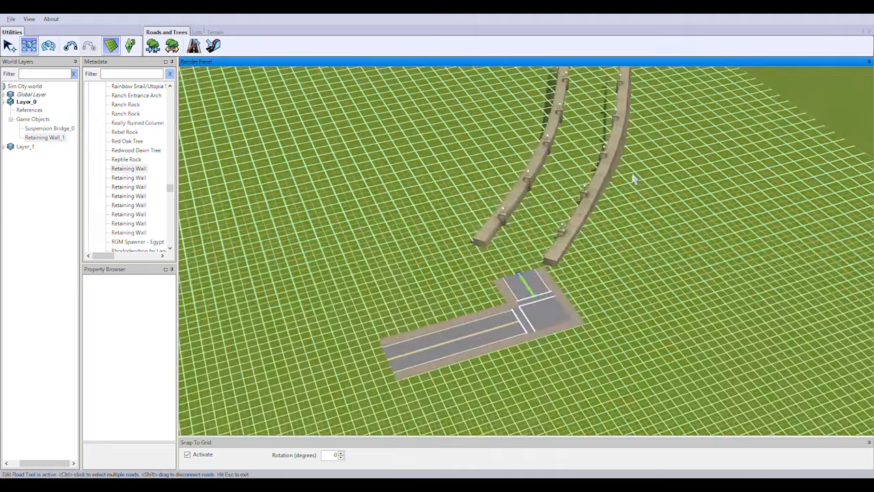
scroll(620, 277, "up", 3)
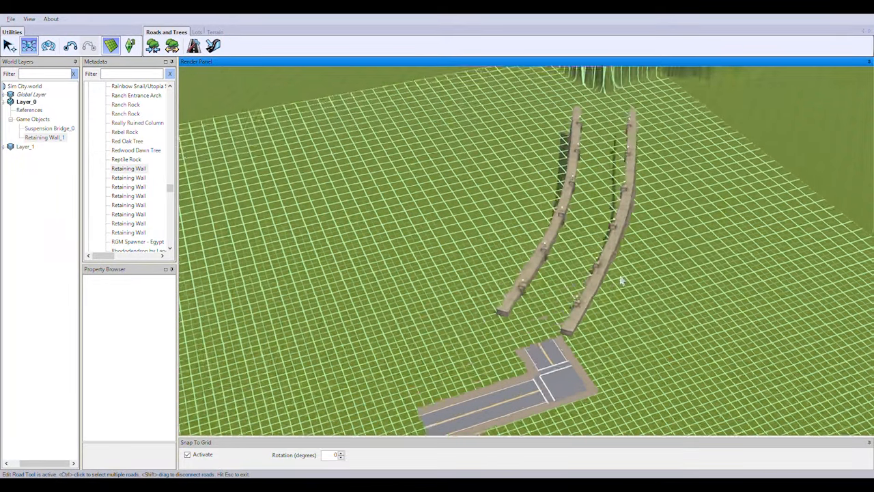
Step: Move the retaining wall's low end to the short road at X 1159.5 and Z 329.5, rotated to about 13.52 degrees around Y
key("Escape")
left_click_drag(656, 214, 726, 209)
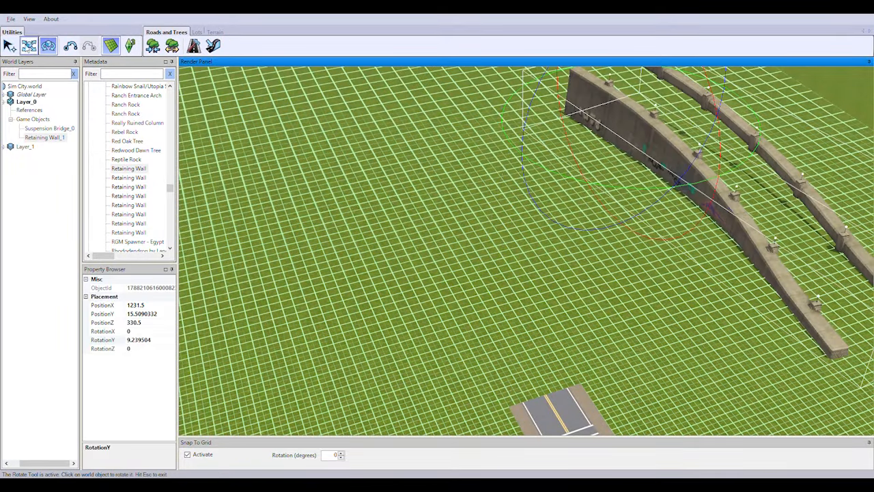
left_click(30, 47)
left_click_drag(693, 128, 450, 134)
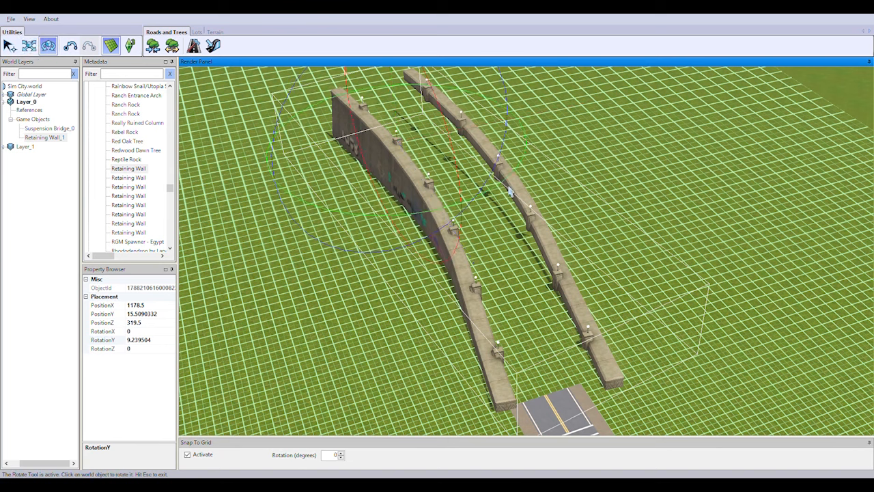
left_click_drag(508, 187, 519, 164)
right_click_drag(519, 164, 525, 218)
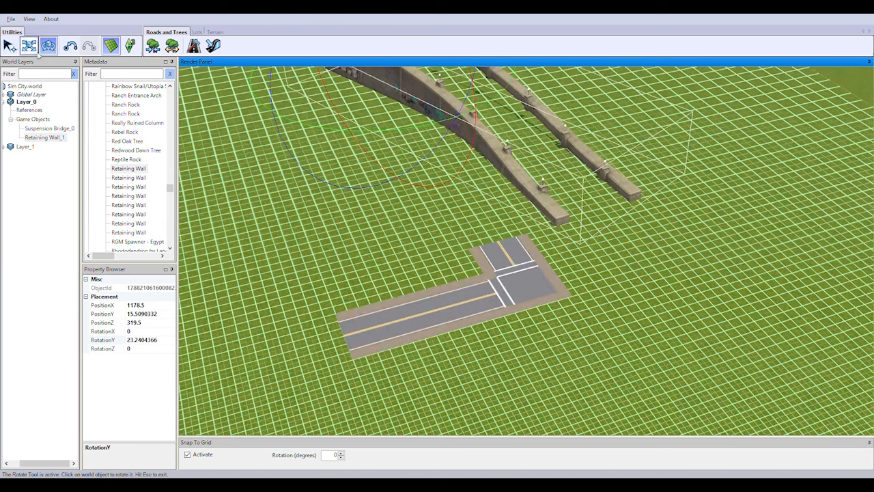
left_click(29, 45)
left_click_drag(438, 140, 381, 166)
left_click(28, 46)
left_click_drag(394, 80, 389, 82)
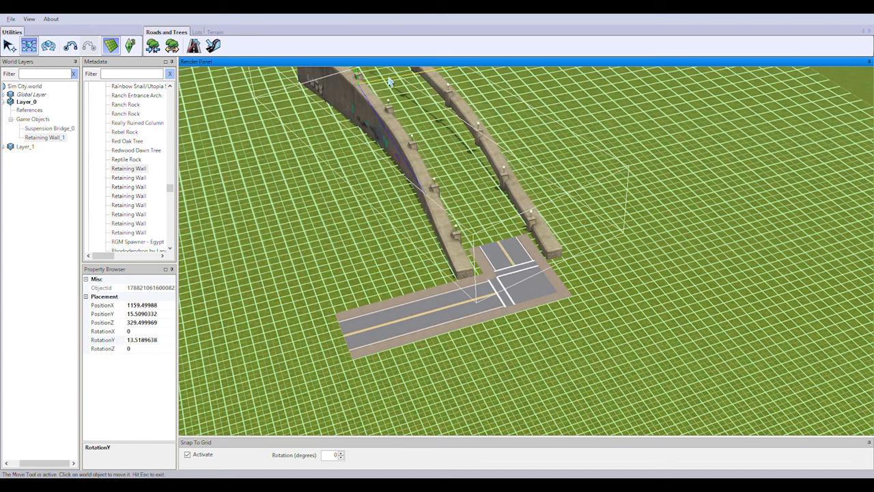
Step: Choose the Flatten Terrain sculpting modifier with a brush size of 15 and strength of 100
right_click_drag(517, 293, 582, 136)
scroll(583, 137, "down", 3)
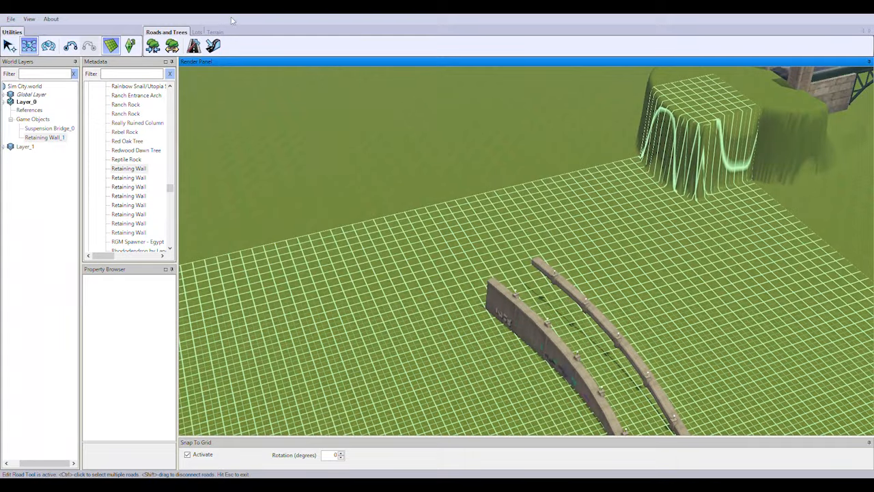
left_click(214, 32)
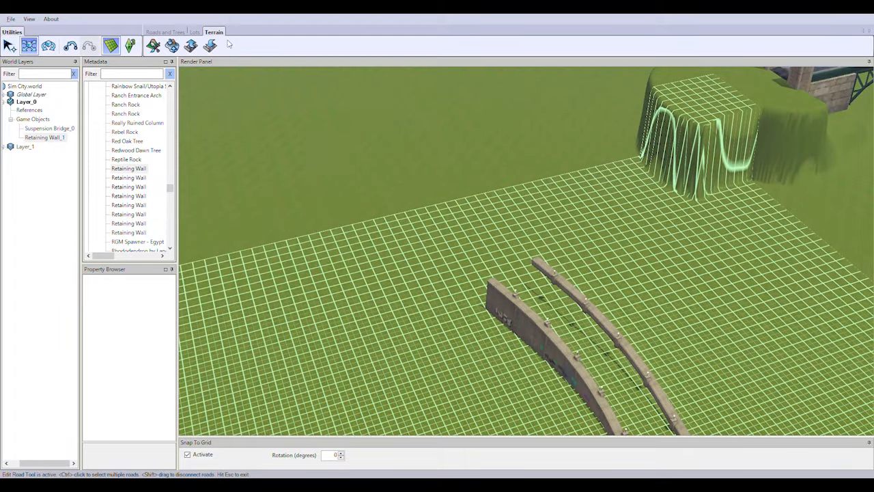
scroll(641, 332, "down", 6)
scroll(660, 320, "down", 2)
right_click_drag(600, 365, 442, 410)
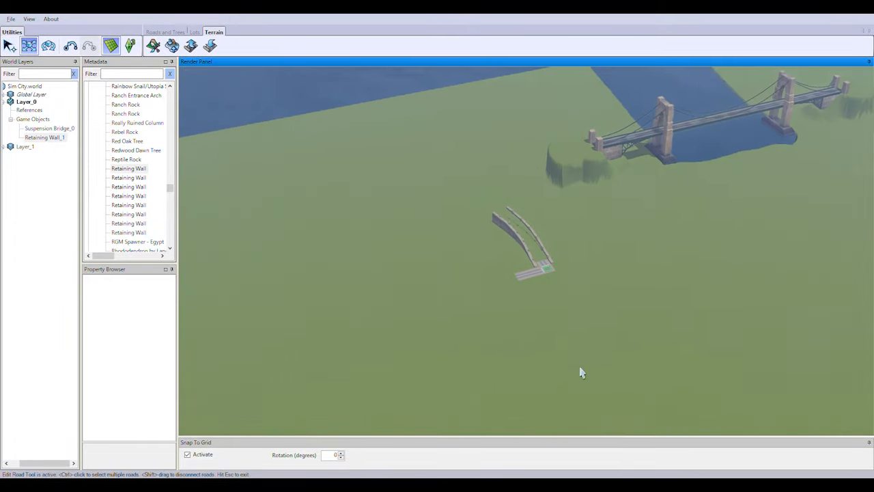
scroll(786, 231, "down", 5)
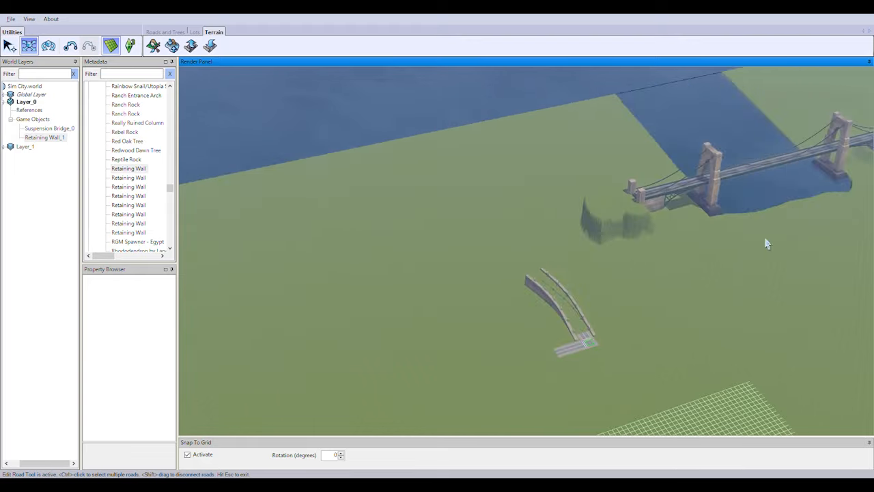
scroll(793, 277, "up", 3)
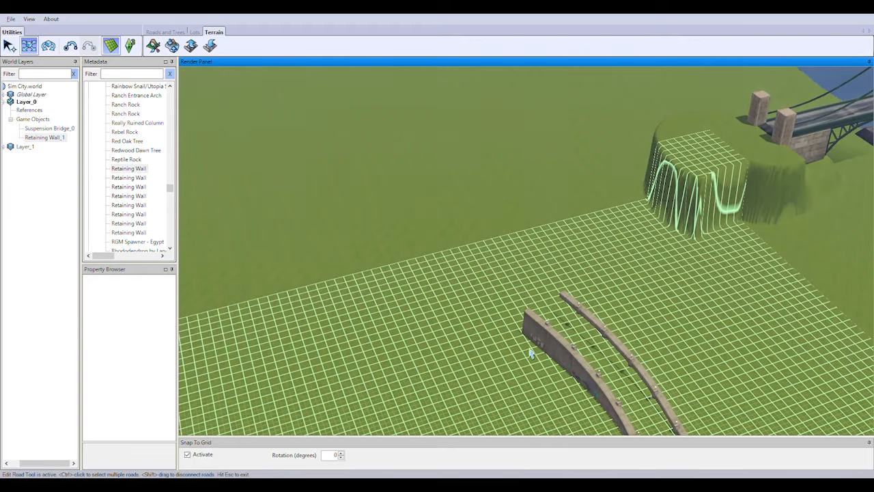
left_click(153, 46)
right_click_drag(635, 134, 685, 290)
left_click_drag(824, 364, 870, 381)
mouse_move(570, 249)
left_mouse_down()
mouse_move(547, 256)
mouse_move(536, 273)
left_mouse_up()
left_click(774, 99)
Step: Extend the raised plateau to the retaining wall's high end with Flatten Terrain strokes, undoing the unwanted strokes
left_click_drag(587, 235, 387, 304)
key("ctrl+z")
key("ctrl+z")
right_click_drag(301, 354, 422, 353)
middle_click_drag(422, 352, 484, 396)
right_click_drag(484, 396, 458, 301)
scroll(458, 300, "up", 3)
mouse_move(408, 263)
left_mouse_down()
mouse_move(375, 271)
mouse_move(496, 275)
left_mouse_up()
right_click_drag(653, 381, 466, 382)
middle_click_drag(466, 383, 680, 304)
right_click_drag(681, 304, 595, 318)
key("ctrl+z")
key("ctrl+z")
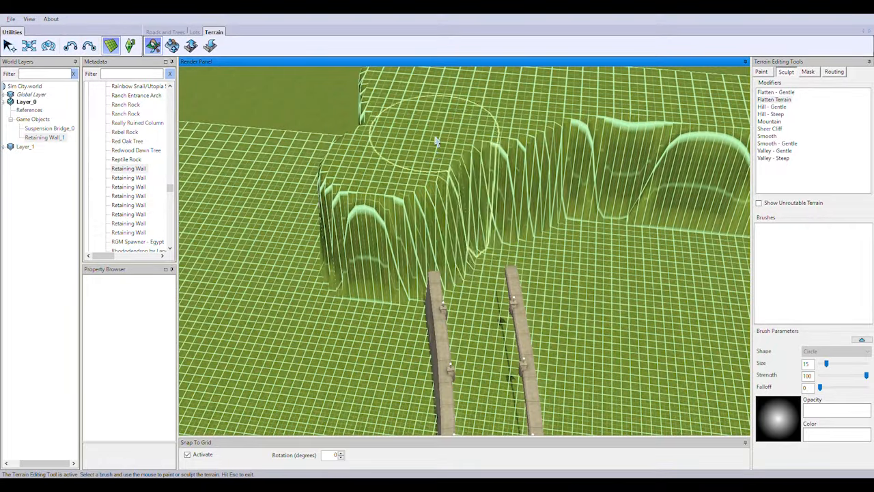
Step: Try to place another retaining wall on the ground at the plateau's opposite side
scroll(653, 333, "down", 5)
right_click_drag(540, 287, 514, 325)
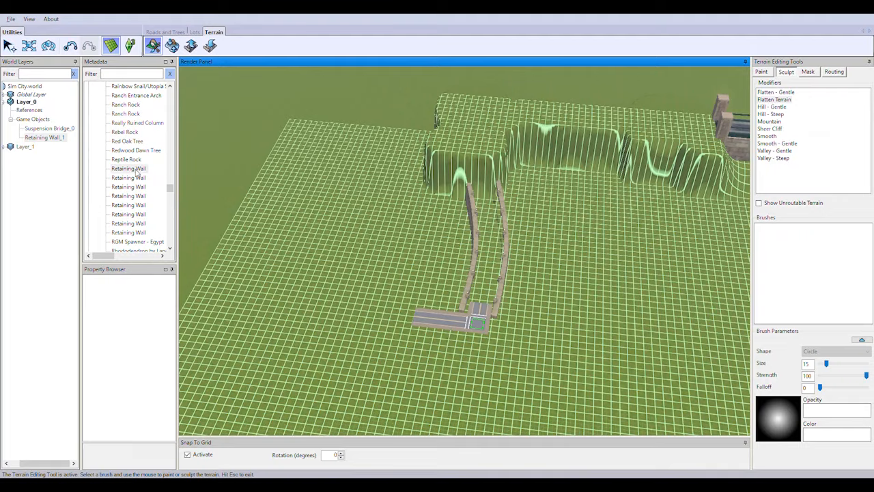
left_click(128, 169)
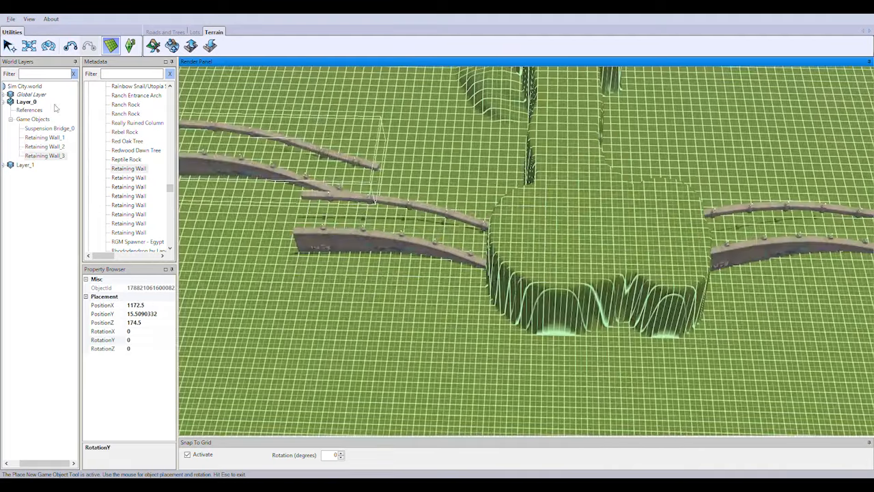
left_click(53, 48)
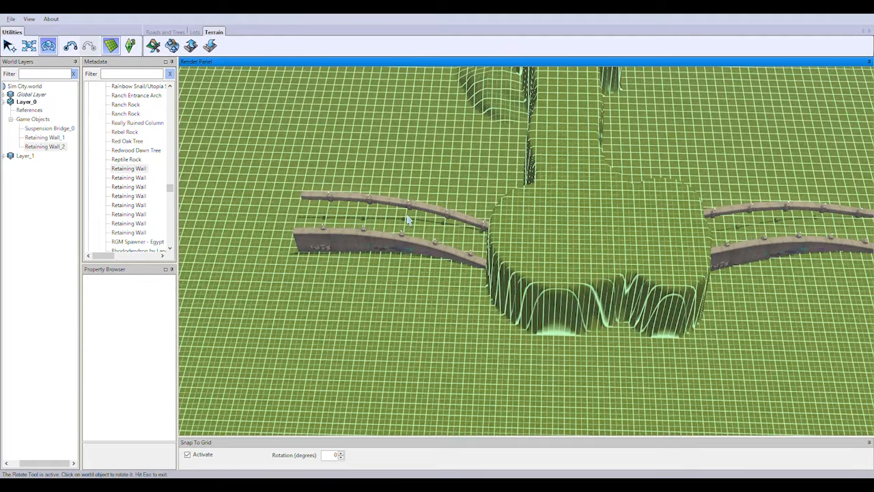
Step: Place a second retaining wall opposite the first at X 1161.5 and Z 157.5, and match the first wall's Y rotation at 13.5189629
left_click(735, 261)
left_click(152, 339)
left_click(327, 243)
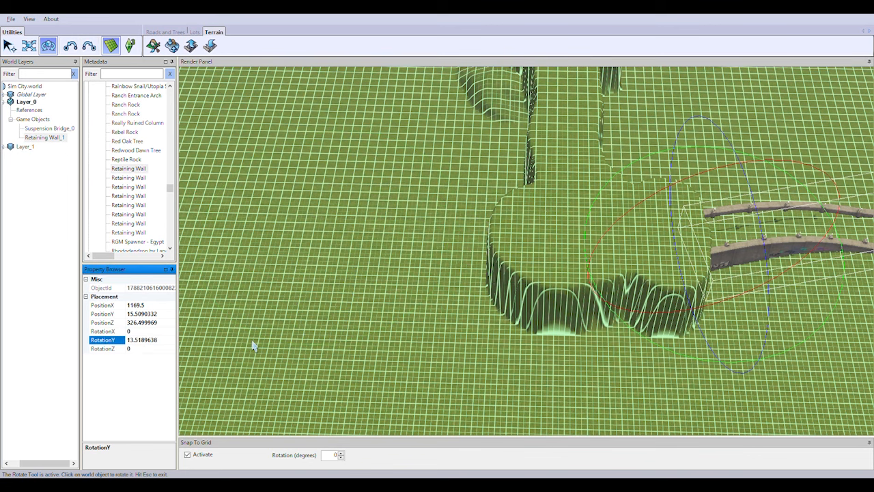
double_click(128, 169)
left_click(278, 266)
left_click(9, 46)
left_click(273, 266)
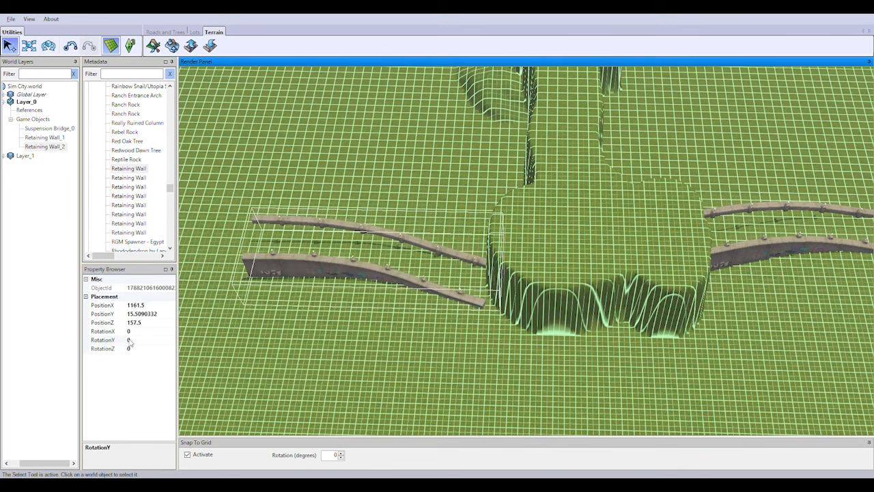
left_click(161, 339)
key("BackSpace")
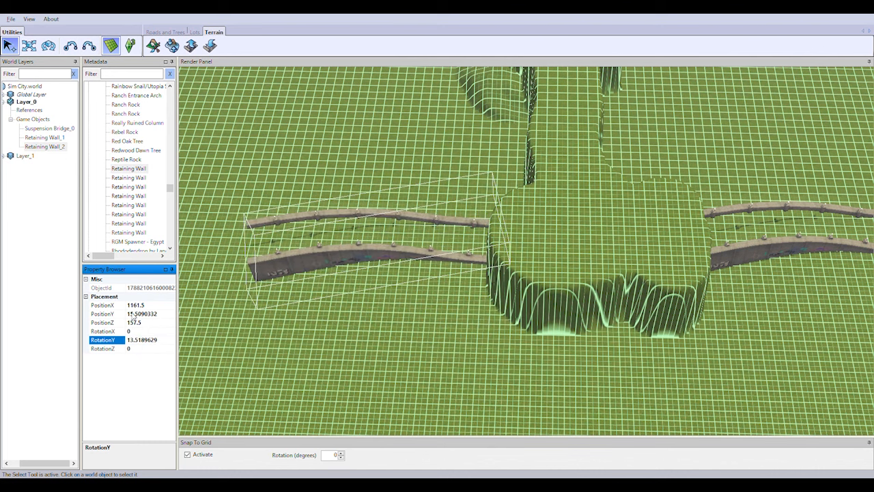
Step: Try to turn the second retaining wall around by rotating it about Y and setting its X rotation to about -180 degrees
left_click_drag(333, 354, 346, 338)
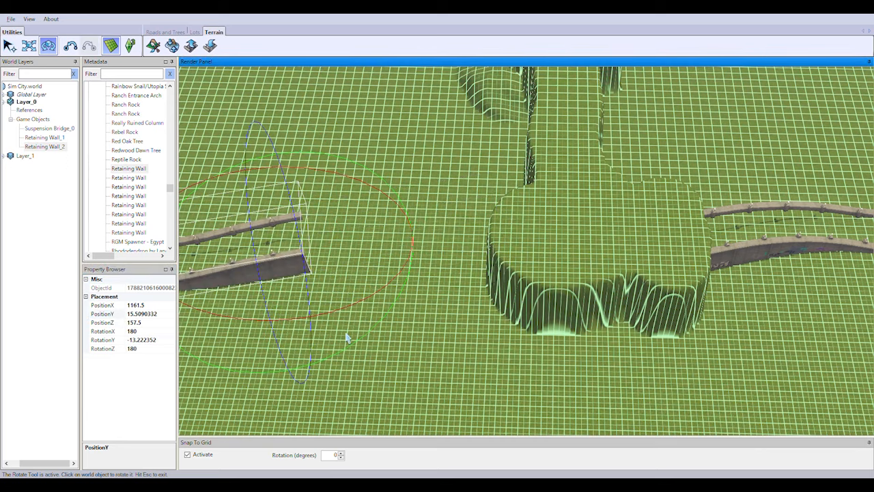
key("ctrl+z")
left_click(165, 333)
right_click_drag(321, 355, 307, 363)
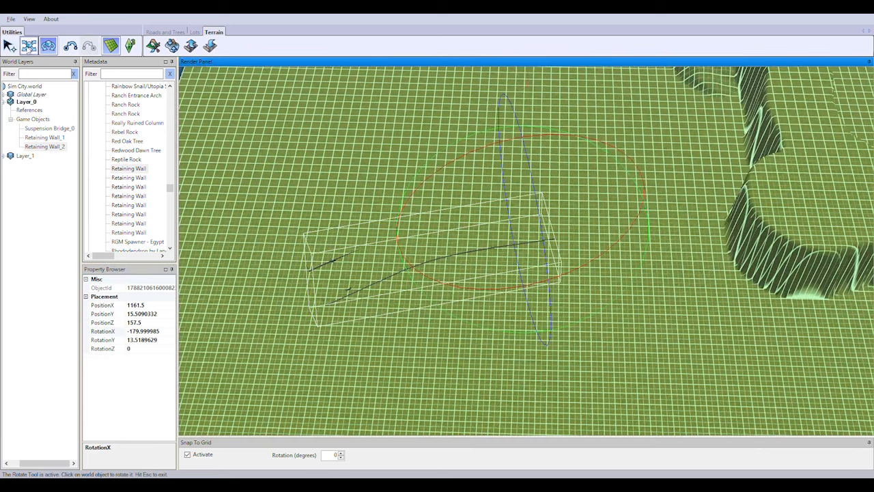
left_click(29, 48)
middle_click_drag(487, 214, 546, 390)
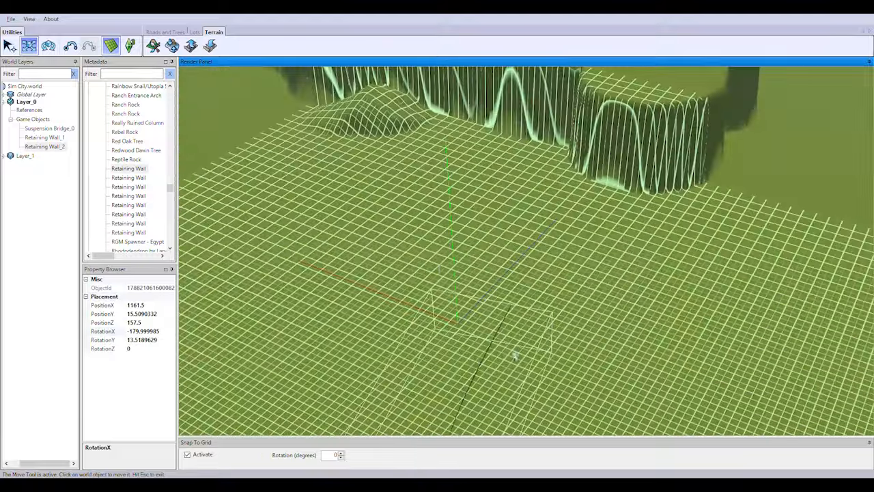
Step: Turn the second retaining wall around to a Y rotation of -0.9771506 and move it against the plateau at X 1159.5 and Z 228.5
left_click_drag(379, 408, 451, 410)
scroll(603, 285, "down", 4)
middle_click_drag(603, 285, 658, 343)
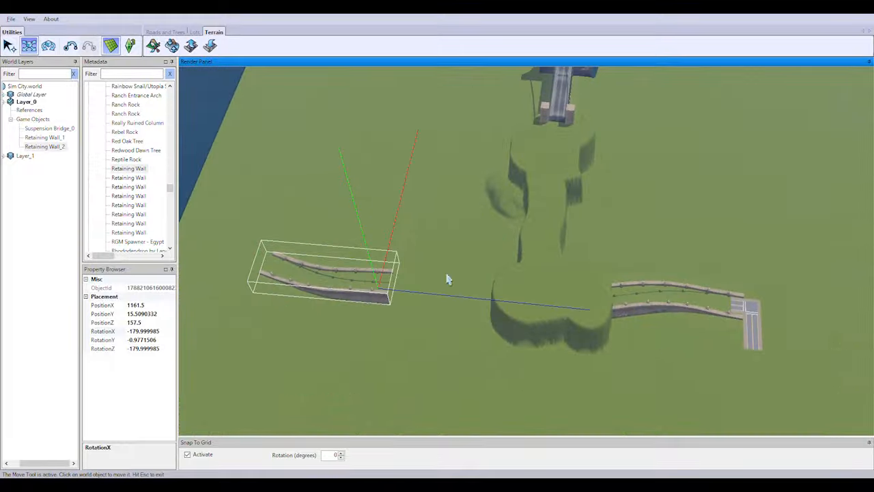
left_click_drag(517, 310, 452, 454)
middle_click_drag(452, 455, 550, 328)
Step: Extend the plateau beside the second retaining wall's high end with the Flatten Terrain modifier at brush size 15
left_click(152, 45)
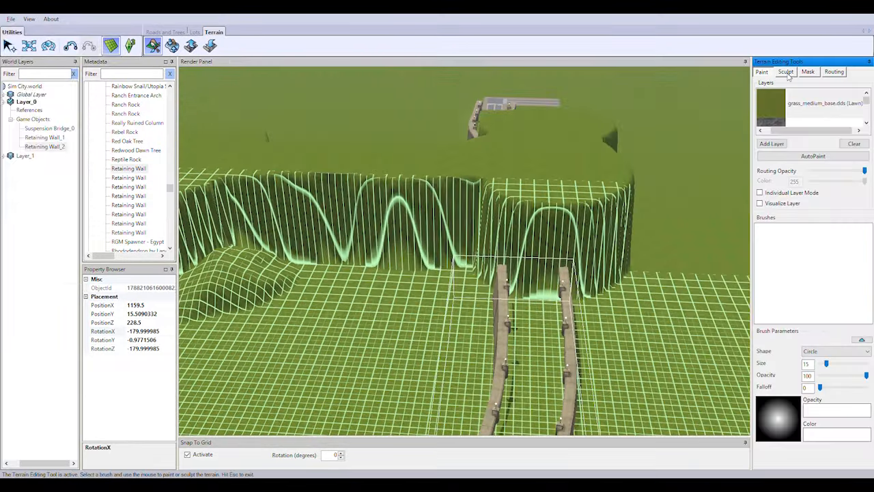
left_click(786, 71)
left_click(773, 99)
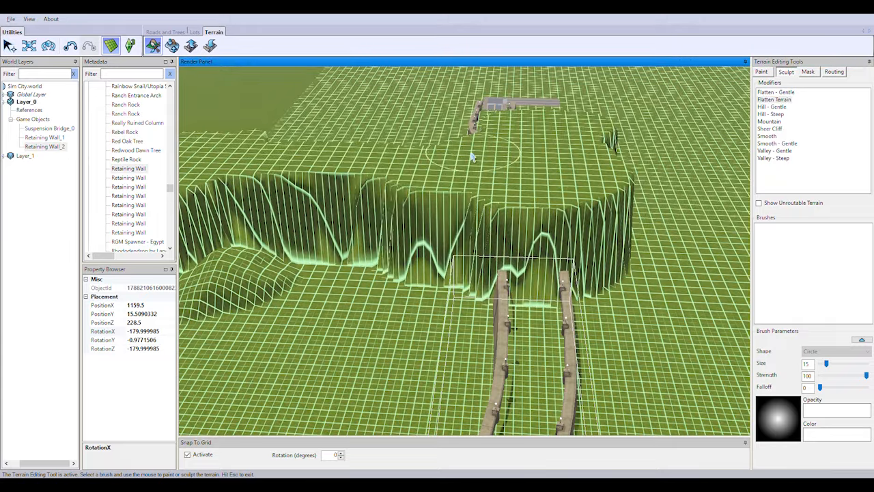
mouse_move(471, 171)
middle_mouse_down()
mouse_move(580, 287)
mouse_move(699, 364)
mouse_move(703, 355)
mouse_move(530, 384)
mouse_move(640, 346)
mouse_move(509, 220)
mouse_move(673, 196)
mouse_move(478, 171)
mouse_move(705, 138)
mouse_move(537, 156)
mouse_move(400, 249)
mouse_move(585, 248)
mouse_move(506, 250)
middle_mouse_up()
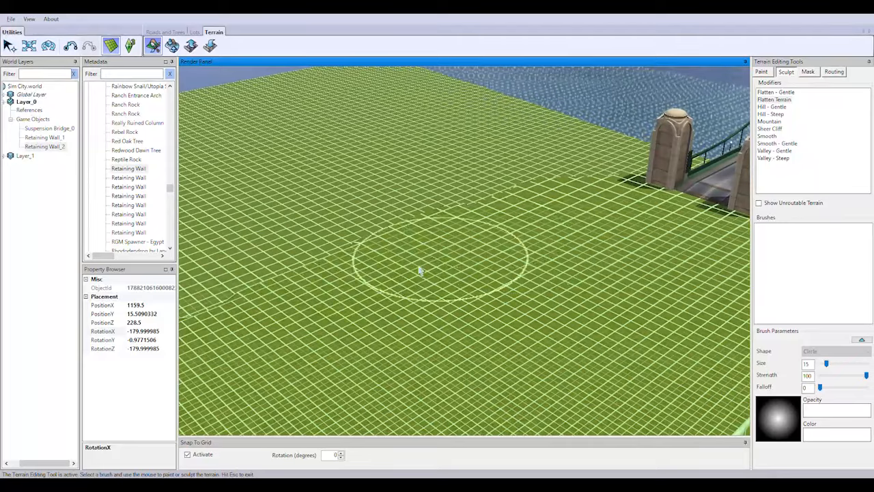
Step: Place a short straight road segment on the plateau in front of the bridge and bring its near end up to the deck
middle_click_drag(420, 271, 342, 268)
left_click(165, 32)
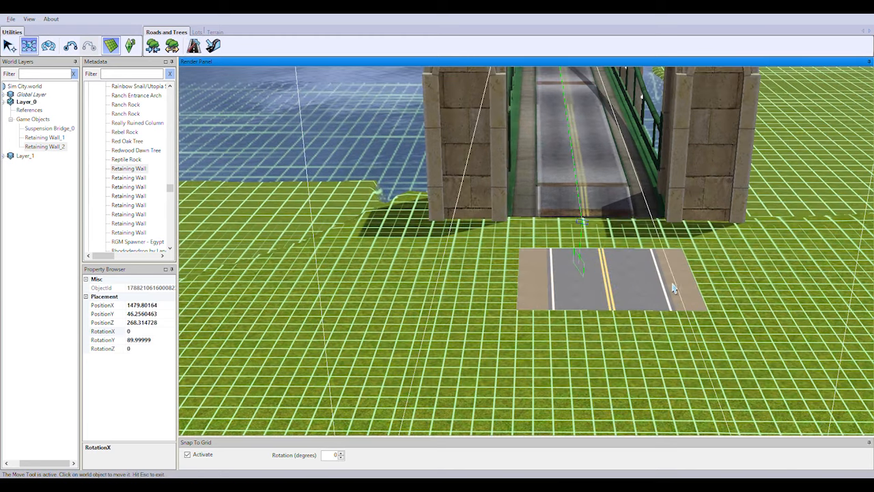
middle_click_drag(505, 334, 770, 281)
left_click_drag(710, 313, 709, 313)
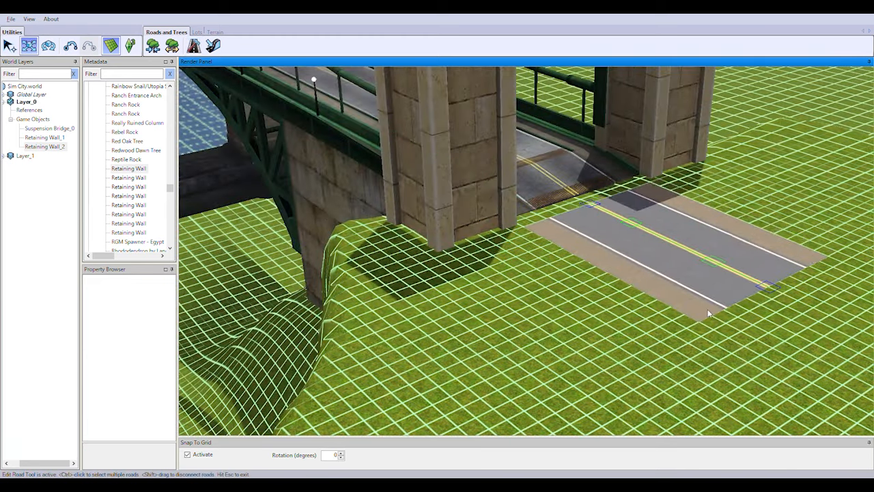
middle_click_drag(707, 292, 601, 172)
scroll(595, 322, "up", 3)
scroll(618, 375, "down", 5)
scroll(606, 353, "down", 5)
scroll(606, 353, "up", 3)
scroll(531, 364, "up", 3)
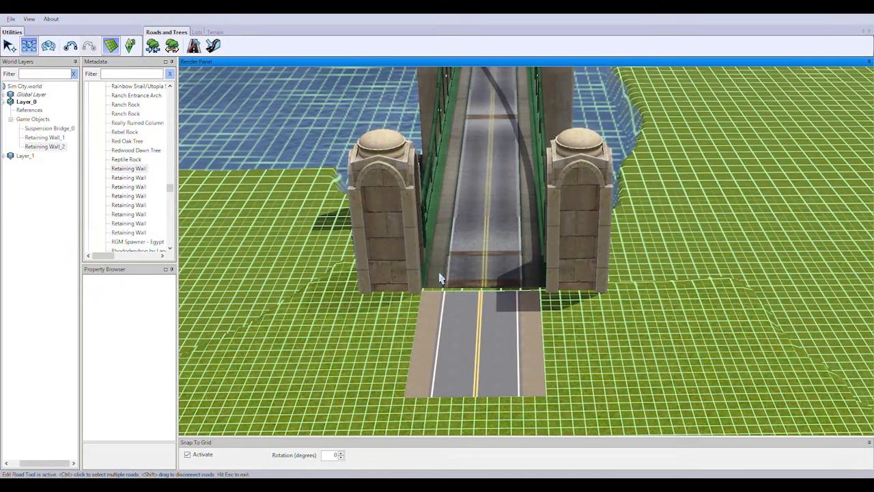
Step: Select the suspension bridge, turn off the grid, and shift the bridge sideways to Z 267.881927
scroll(441, 273, "down", 3)
scroll(540, 231, "down", 3)
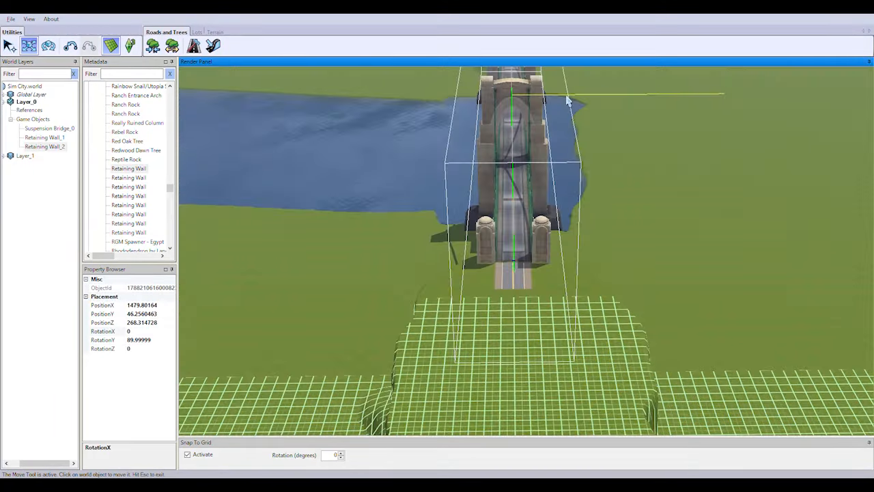
scroll(566, 101, "up", 3)
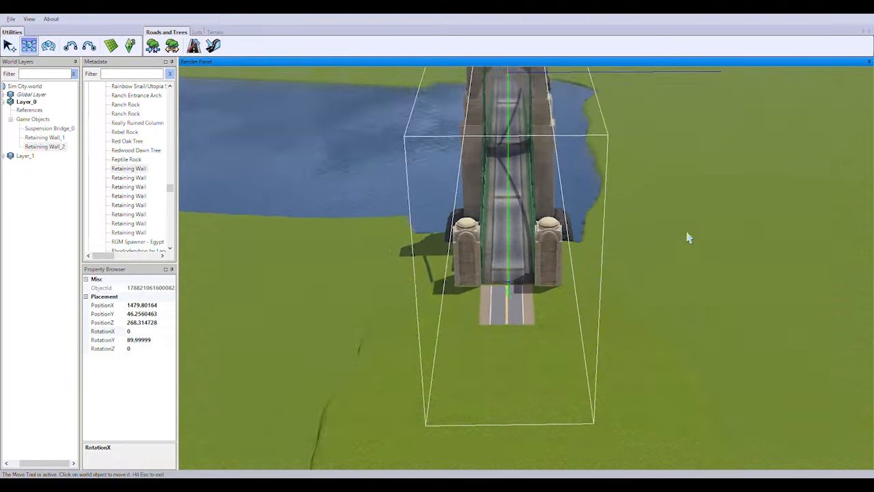
left_click_drag(619, 97, 621, 97)
scroll(728, 325, "up", 3)
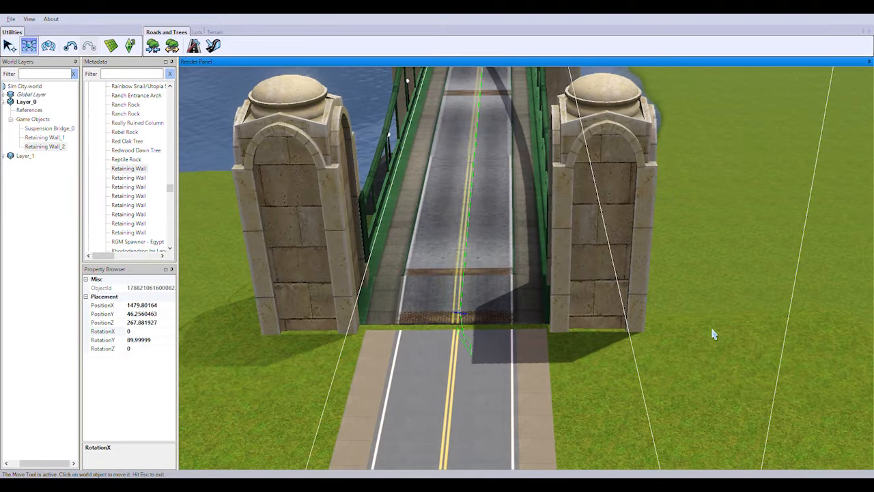
scroll(711, 331, "down", 2)
scroll(699, 329, "down", 3)
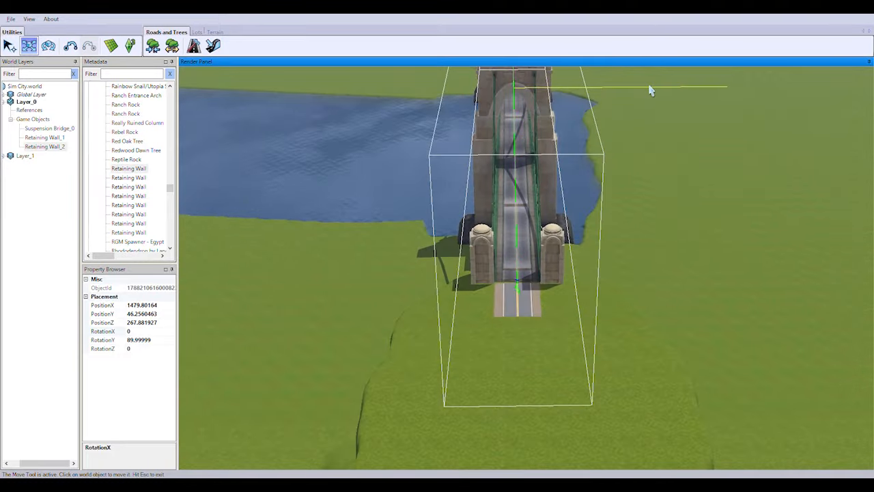
Step: Adjust the road segment's near end to meet the bridge deck's centre line and turn the grid back on
scroll(589, 367, "up", 5)
middle_click_drag(659, 400, 642, 314)
left_click(643, 314)
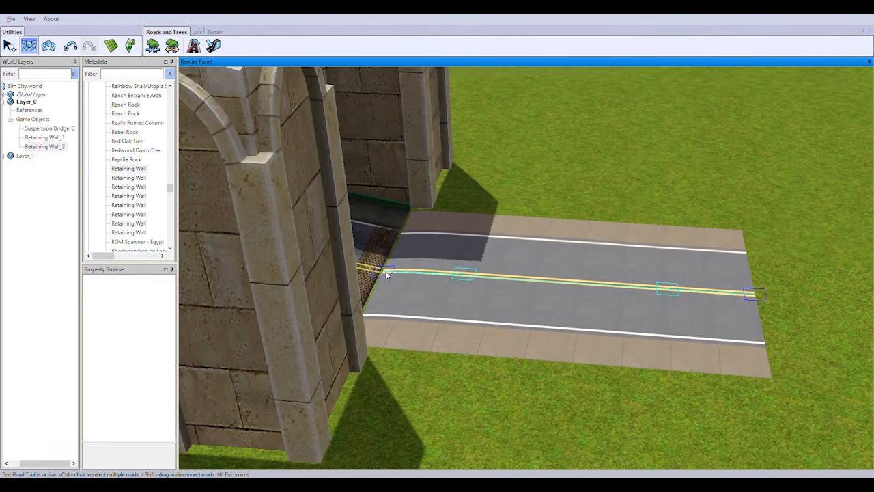
left_click_drag(387, 275, 397, 279)
key("g")
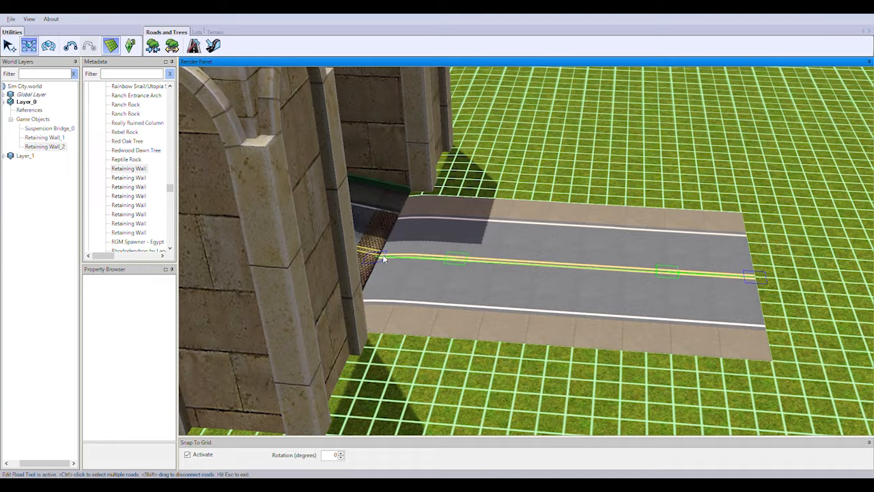
Step: Place straight road segments one after another between the walls of the ramp that rises from the road intersection
scroll(567, 332, "down", 6)
middle_click_drag(605, 341, 564, 332)
scroll(550, 302, "down", 5)
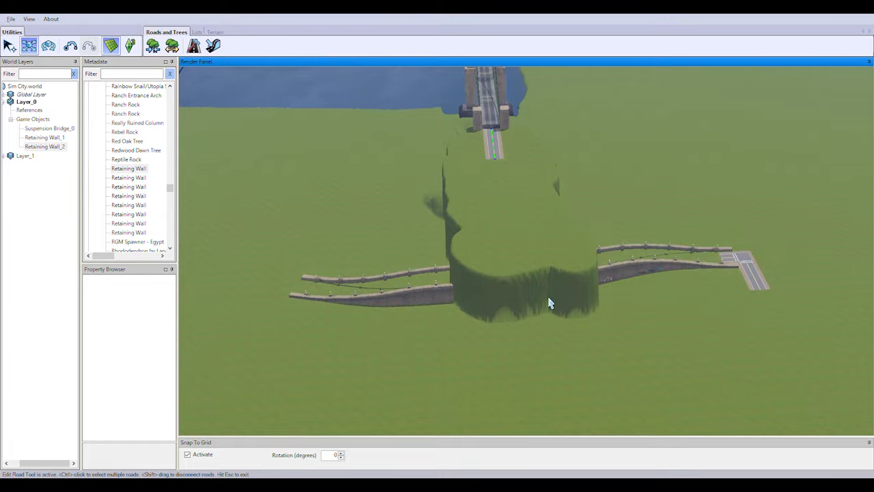
scroll(550, 302, "up", 3)
middle_click_drag(595, 240, 492, 321)
left_click(194, 46)
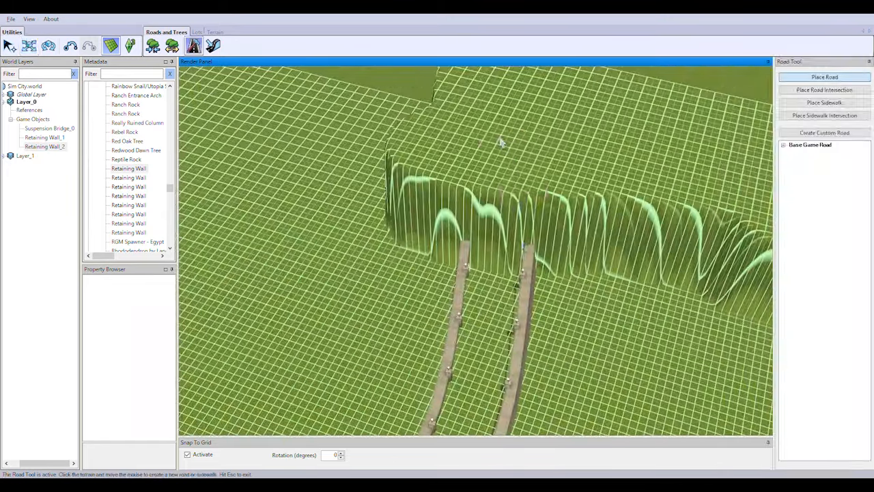
middle_click_drag(579, 235, 535, 198)
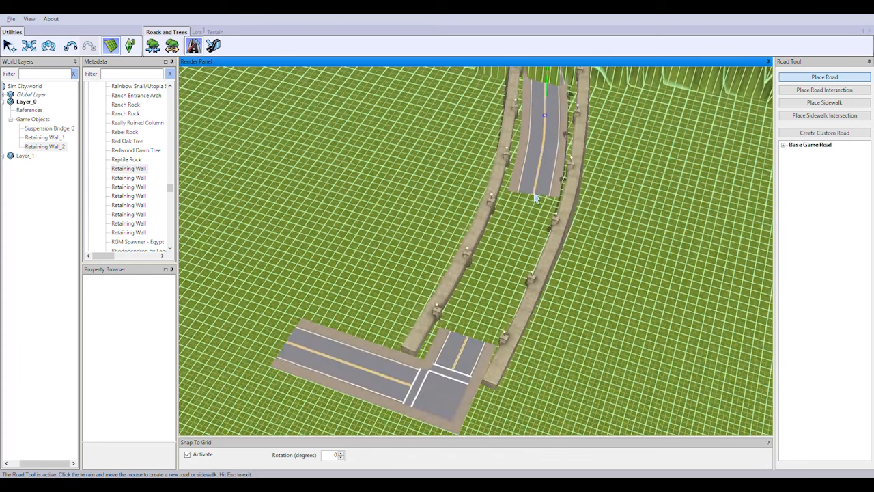
left_click(813, 89)
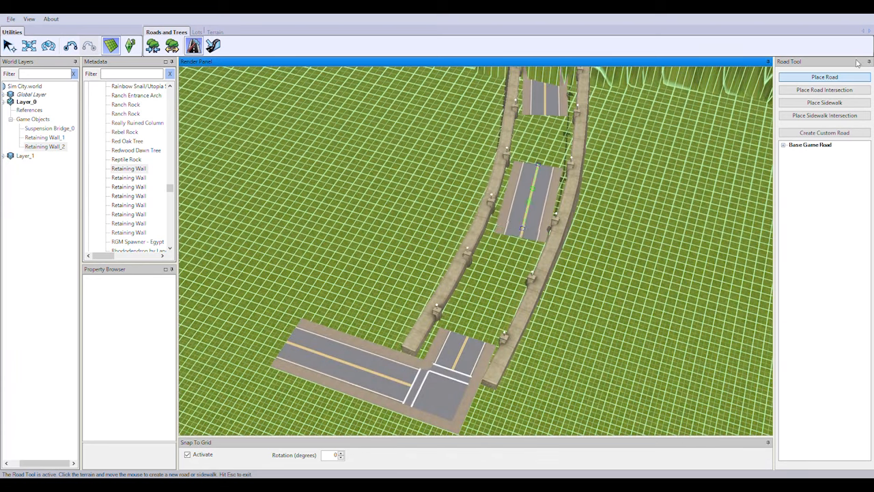
Step: Join the ramp's road segments to the intersection and to each other, shaping them to follow the curve of the walls
scroll(550, 309, "up", 5)
left_click(653, 108)
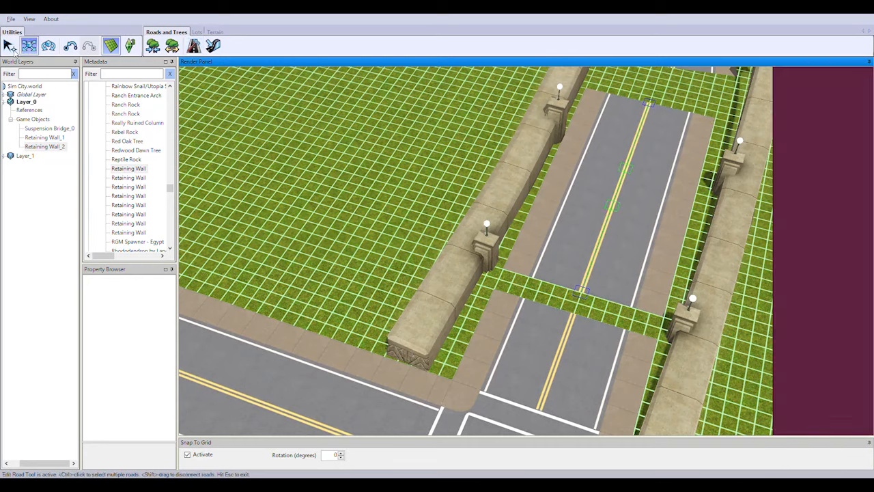
right_click_drag(642, 324, 635, 273)
left_click_drag(630, 273, 578, 341)
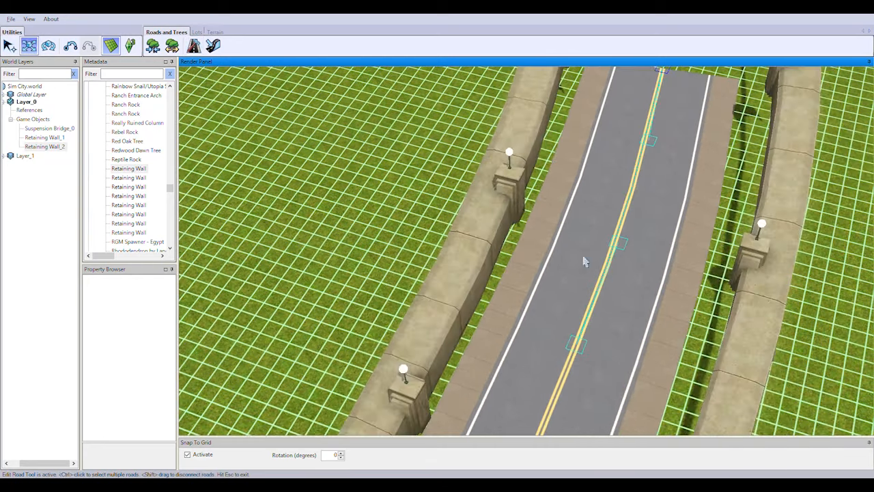
right_click_drag(583, 260, 616, 169)
left_click_drag(641, 166, 627, 394)
scroll(667, 283, "down", 3)
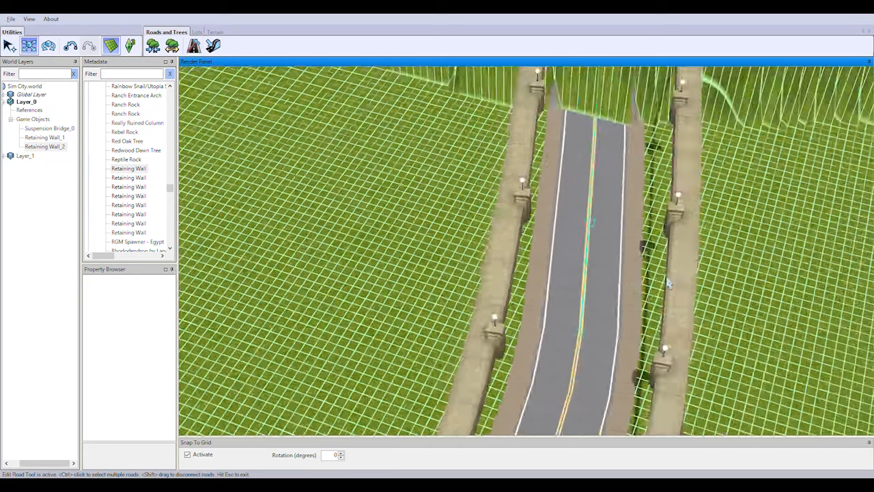
Step: Place short road segments on the plateau above the ramp and connect them to the ramp road's upper end
right_click_drag(668, 283, 550, 169)
left_click(194, 46)
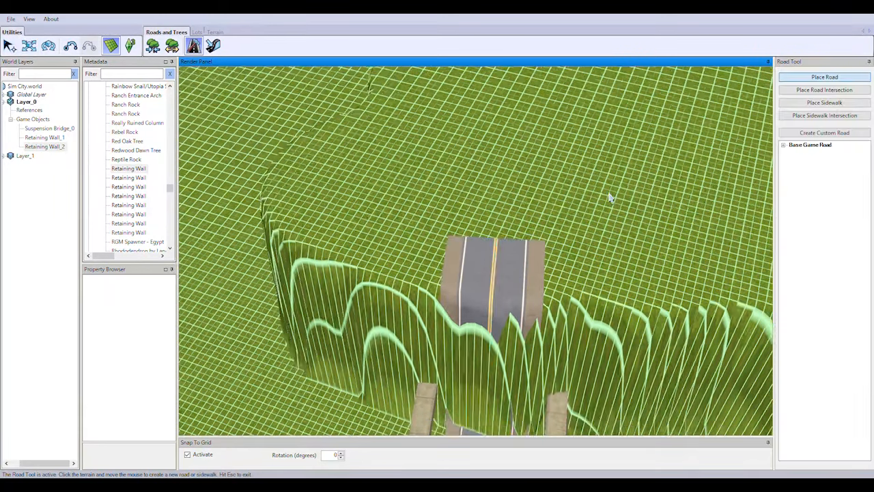
scroll(524, 204, "up", 3)
key("Escape")
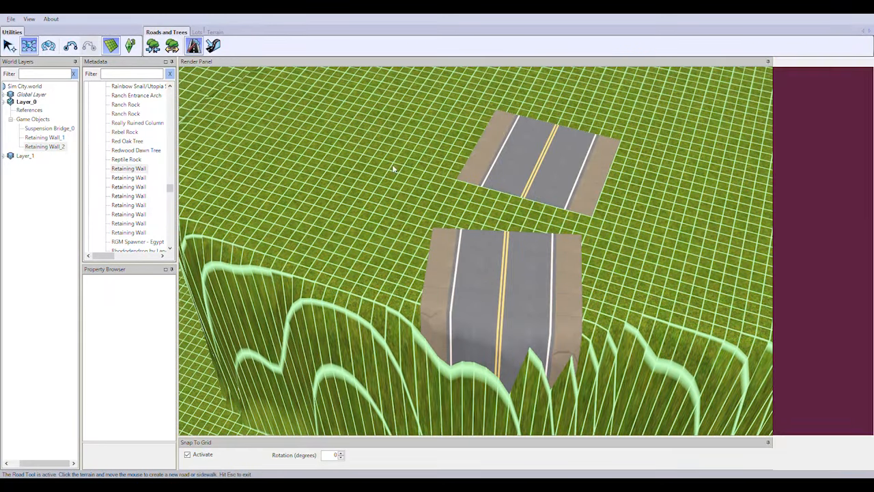
left_click_drag(570, 211, 581, 190)
scroll(636, 263, "down", 4)
right_click_drag(624, 291, 632, 424)
scroll(650, 222, "up", 5)
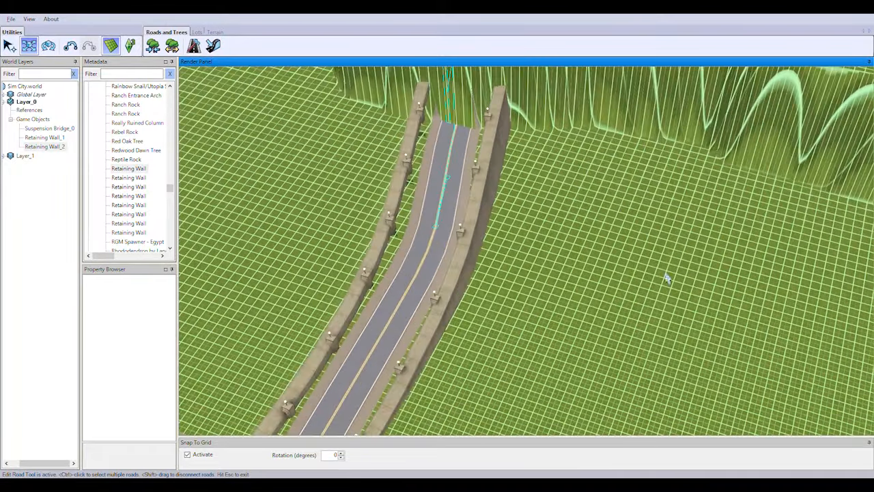
Step: Smoothen the road segments at the ramp's upper end with the Road Grading Tool, applied to single segments
left_click(195, 46)
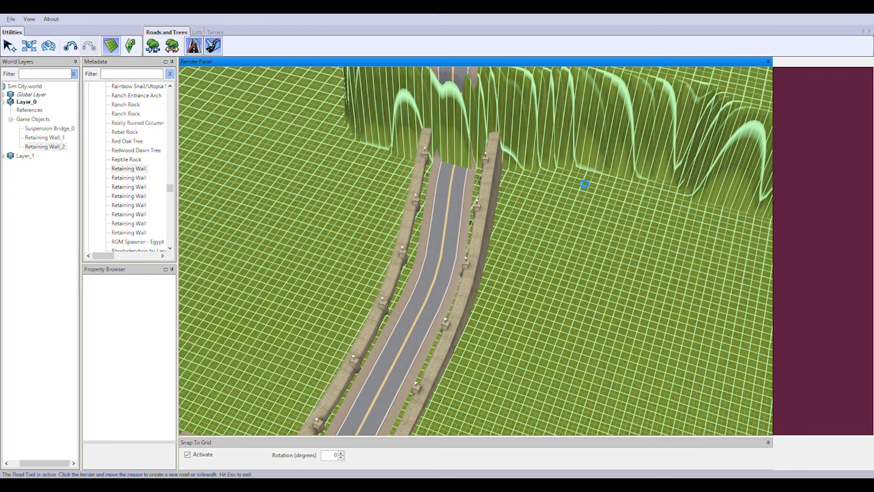
scroll(582, 181, "up", 3)
right_click_drag(580, 180, 631, 232)
left_click(472, 108)
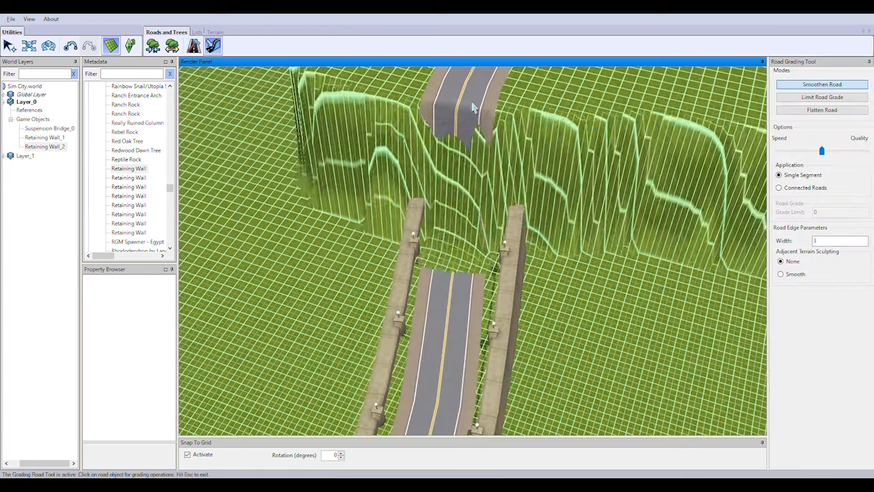
left_click(465, 301)
left_click(457, 348)
scroll(478, 347, "down", 2)
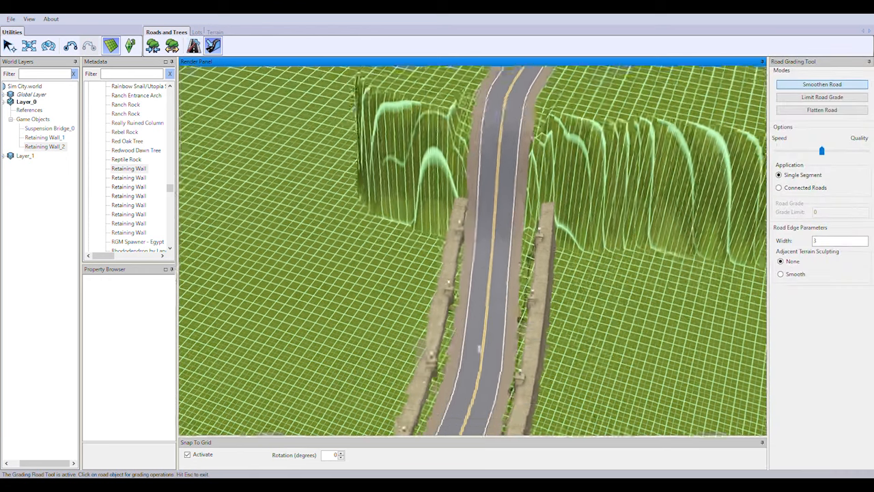
Step: Switch road grading to Connected Roads and smoothen the whole ramp road from the plateau towards the intersection
middle_click_drag(478, 348, 588, 305)
scroll(546, 328, "up", 2)
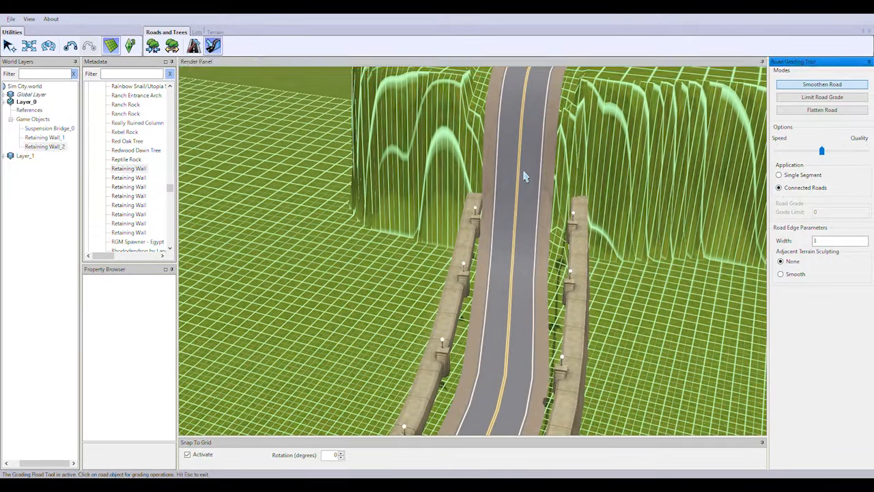
left_click(535, 316)
left_click(527, 397)
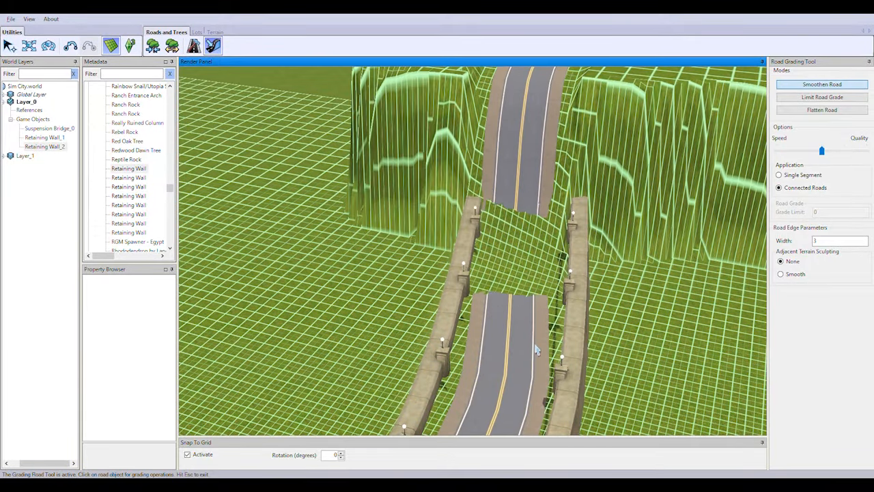
right_click_drag(517, 405, 511, 268)
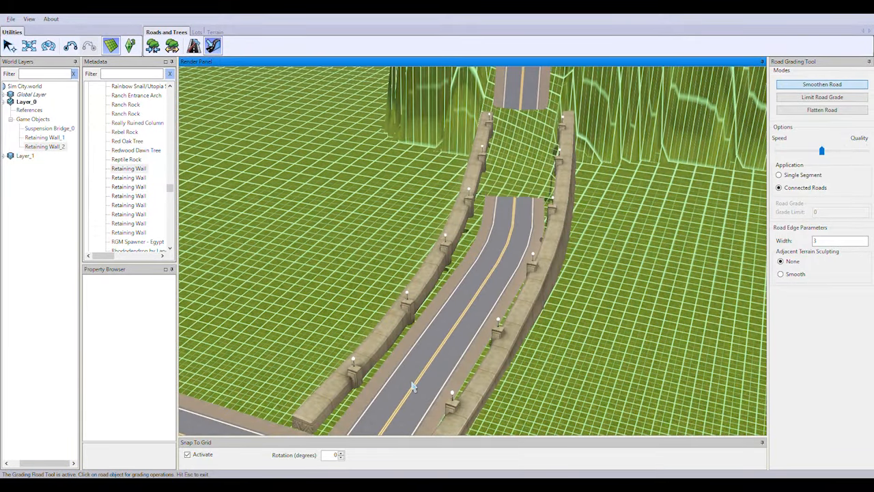
left_click(406, 406)
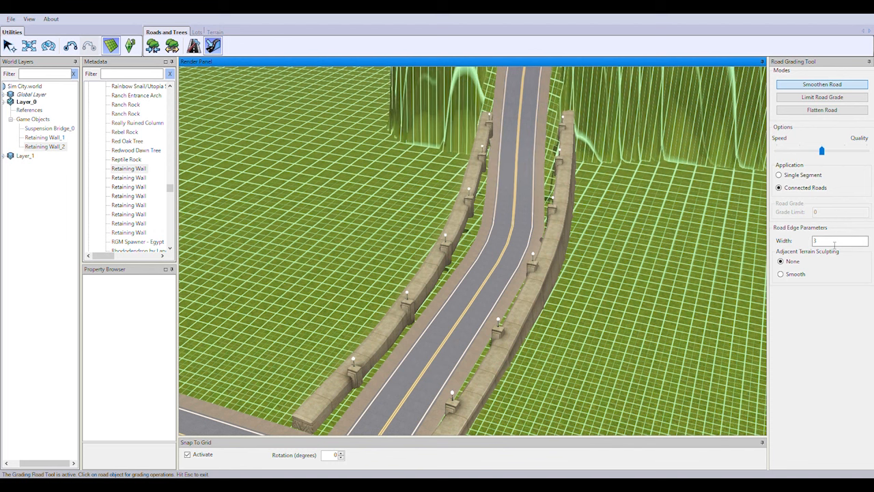
Step: Set the road grading to maximum quality and smoothen the connected road again where it climbs the cliff
left_click(795, 274)
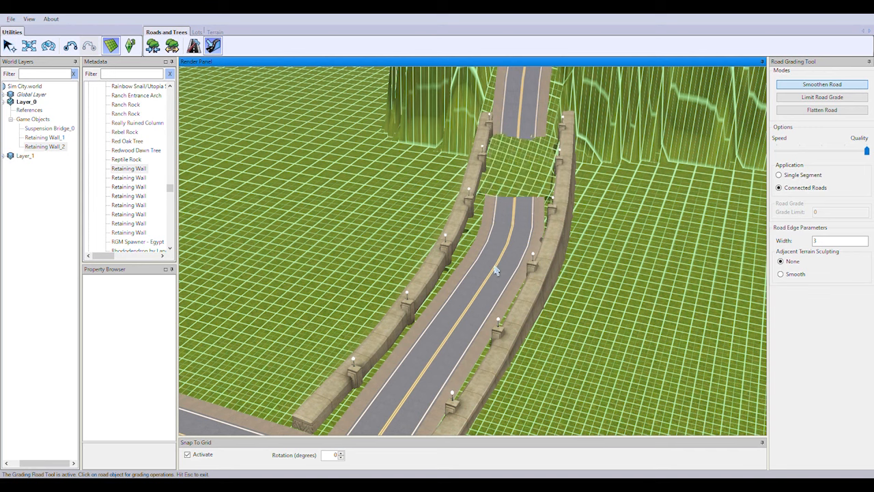
left_click(511, 119)
right_click_drag(511, 118, 553, 79)
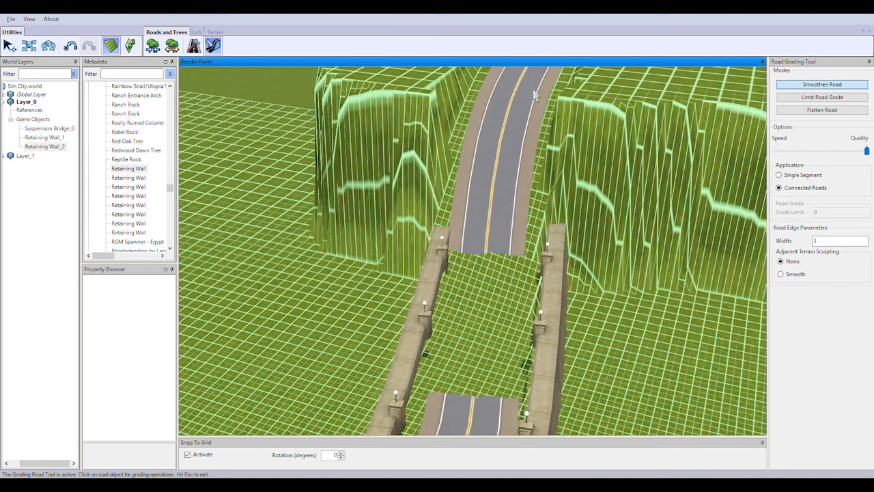
right_click_drag(556, 138, 514, 154)
right_click_drag(449, 248, 479, 179)
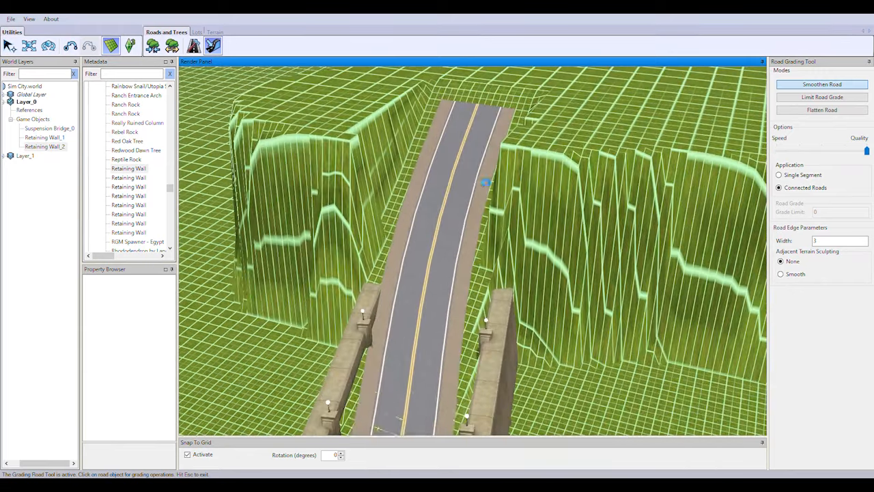
right_click_drag(506, 122, 556, 102)
Step: Lower the plateau at the road's upper end using the Flatten Terrain modifier with brush size 8
left_click(157, 52)
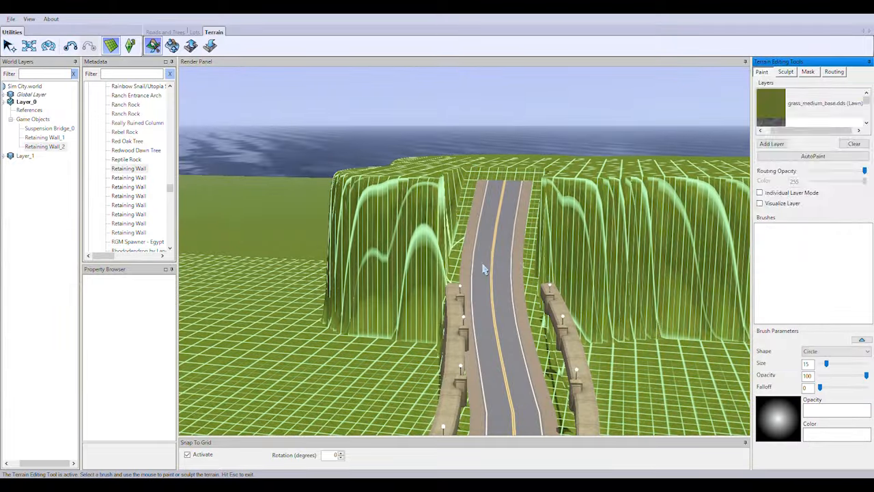
left_click(786, 71)
left_click(774, 99)
right_click_drag(490, 279, 491, 267)
left_click_drag(826, 363, 823, 365)
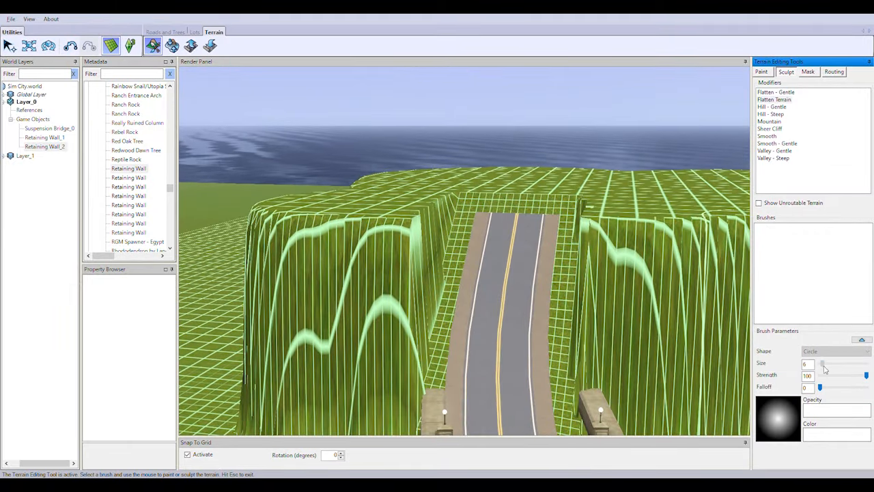
mouse_move(514, 286)
left_mouse_down()
mouse_move(509, 292)
mouse_move(515, 284)
left_mouse_up()
scroll(504, 281, "down", 3)
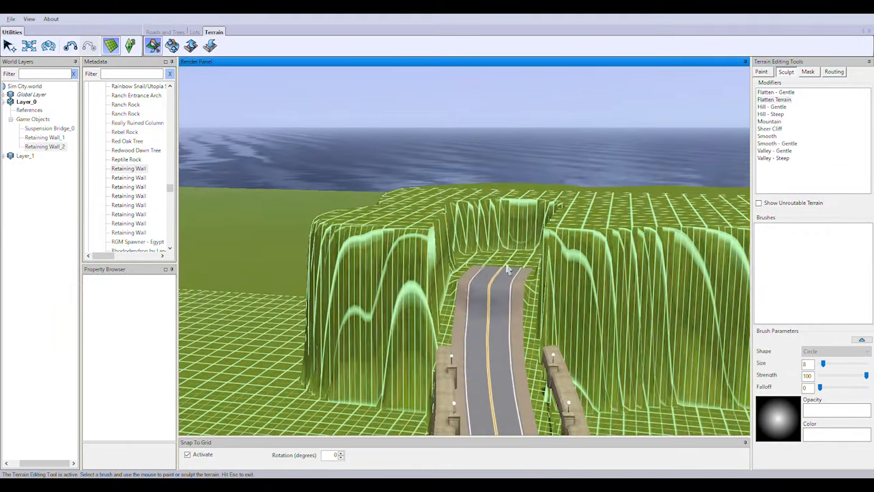
Step: Flatten the area between the two ramps' high ends to the road's level with the same size 8 brush
middle_click_drag(493, 277, 484, 291)
scroll(482, 273, "down", 4)
mouse_move(502, 188)
left_mouse_down()
mouse_move(459, 169)
mouse_move(633, 127)
left_mouse_up()
right_click_drag(634, 127, 498, 289)
left_click_drag(498, 289, 295, 301)
middle_click_drag(318, 342, 547, 295)
mouse_move(547, 295)
left_mouse_down()
mouse_move(422, 318)
mouse_move(424, 283)
mouse_move(343, 219)
mouse_move(441, 141)
left_mouse_up()
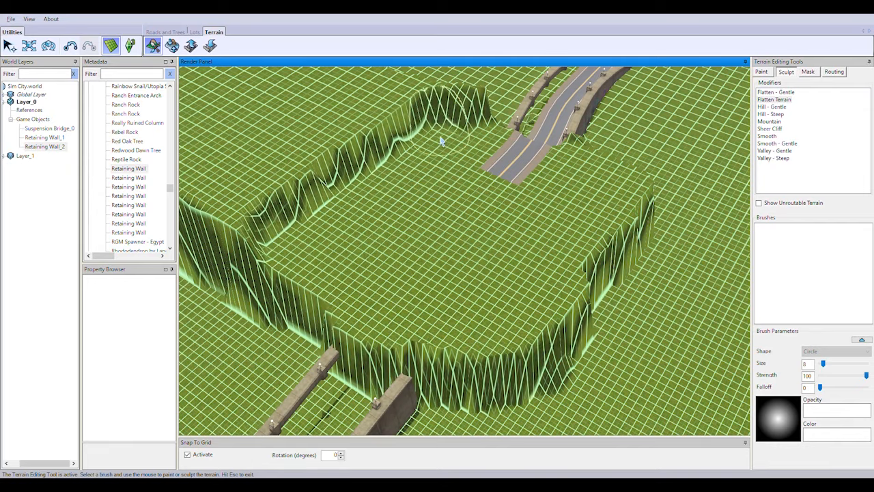
mouse_move(376, 153)
left_mouse_down()
mouse_move(298, 260)
mouse_move(335, 342)
mouse_move(412, 328)
left_mouse_up()
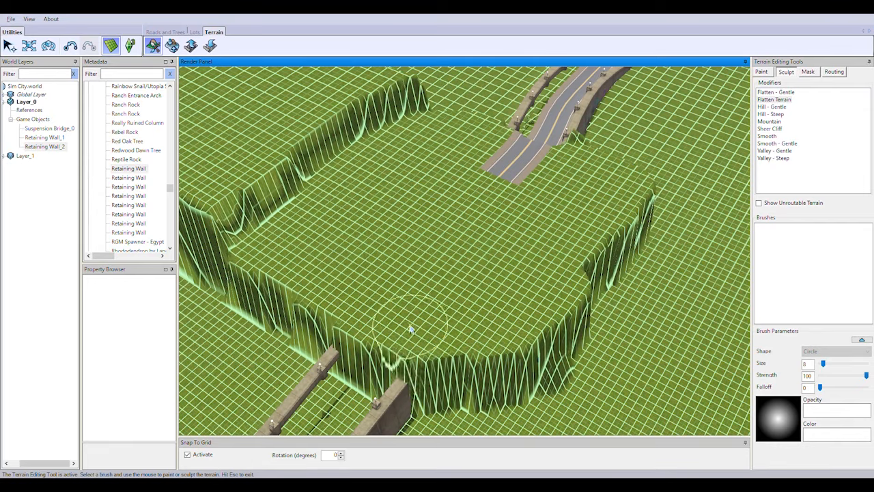
Step: Smoothen the road's upper segments where they meet the lowered plateau, applying the grading to single segments
scroll(420, 314, "up", 5)
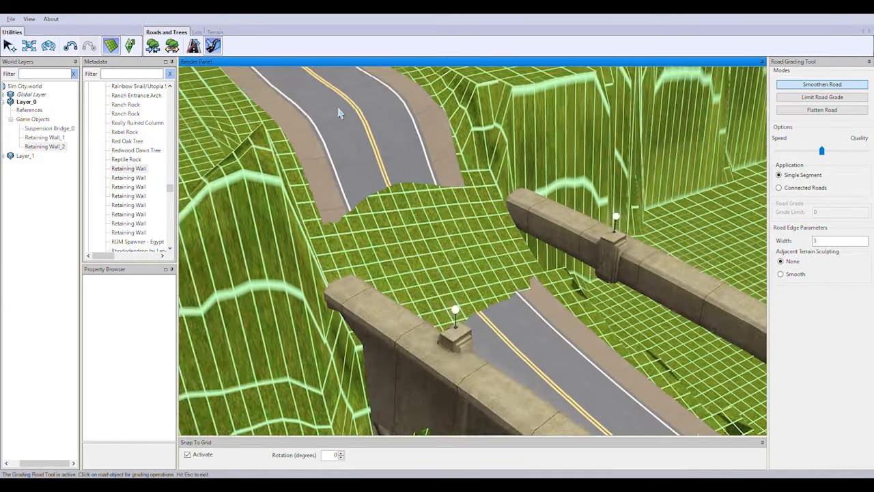
left_click(354, 94)
left_click(379, 142)
right_click_drag(346, 135, 484, 120)
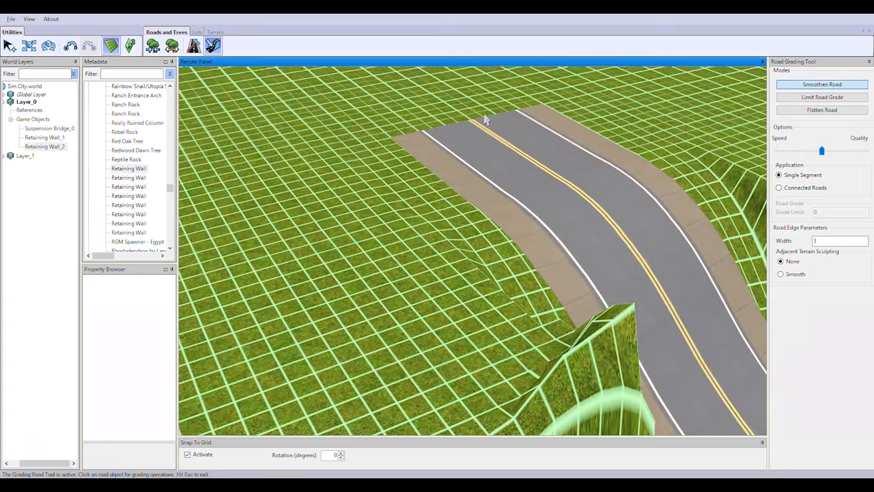
Step: Limit the upper road segment's grade to 2 with the grading quality set to maximum
left_click(818, 98)
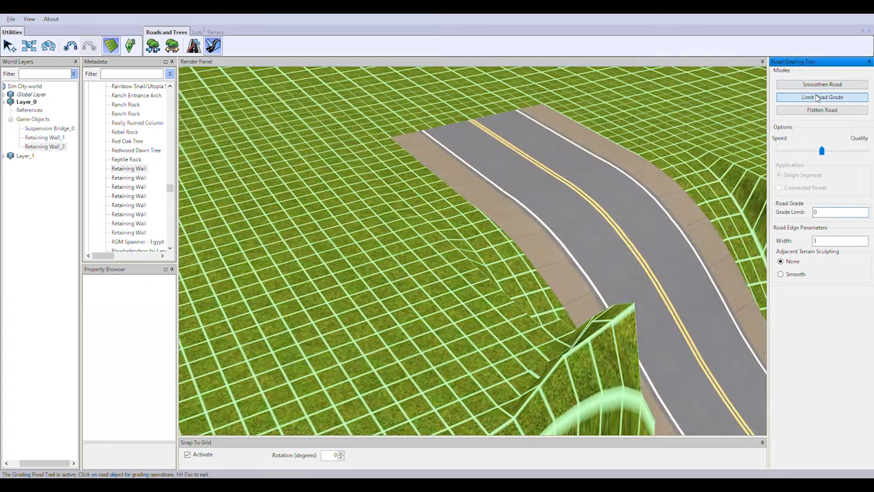
right_click_drag(537, 178, 373, 117)
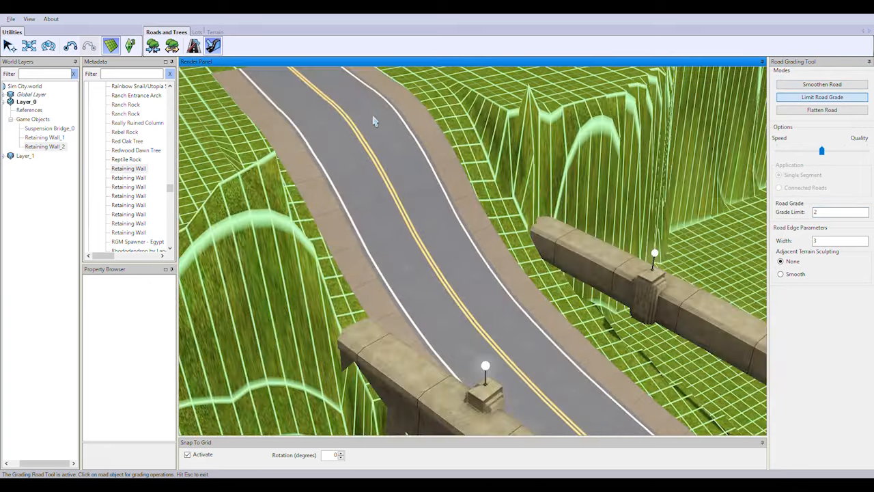
left_click_drag(821, 151, 867, 151)
left_click(380, 130)
Step: Smoothen the individual road segments along the ramp and at its top at maximum quality
left_click(810, 88)
left_click(335, 110)
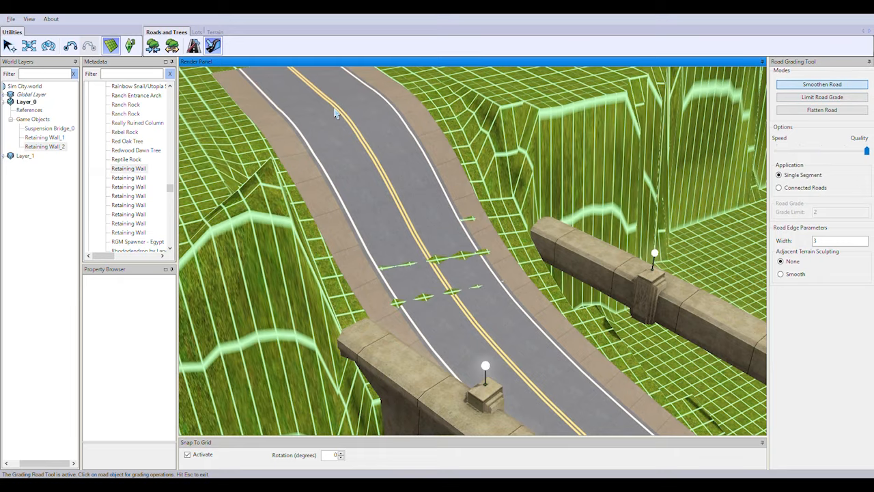
left_click(589, 417)
left_click(281, 82)
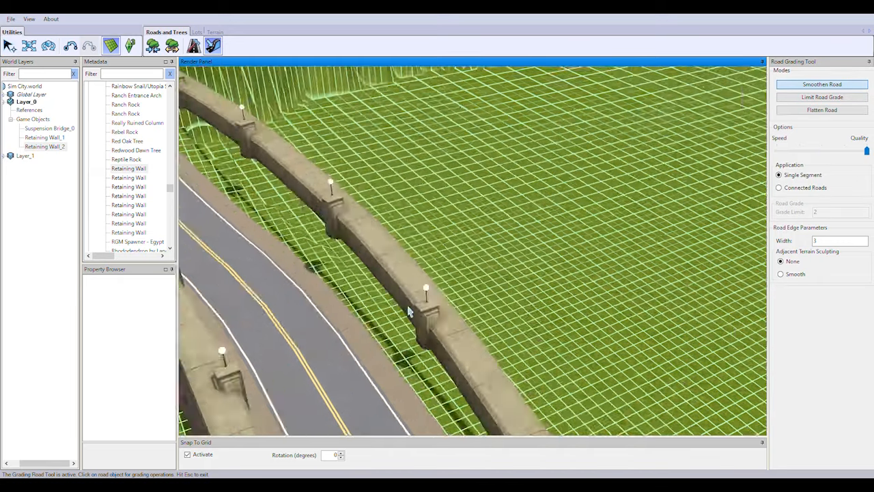
Step: Examine the graded road from several sides, checking its fit between the retaining walls and against the plateau
right_click_drag(410, 308, 502, 250)
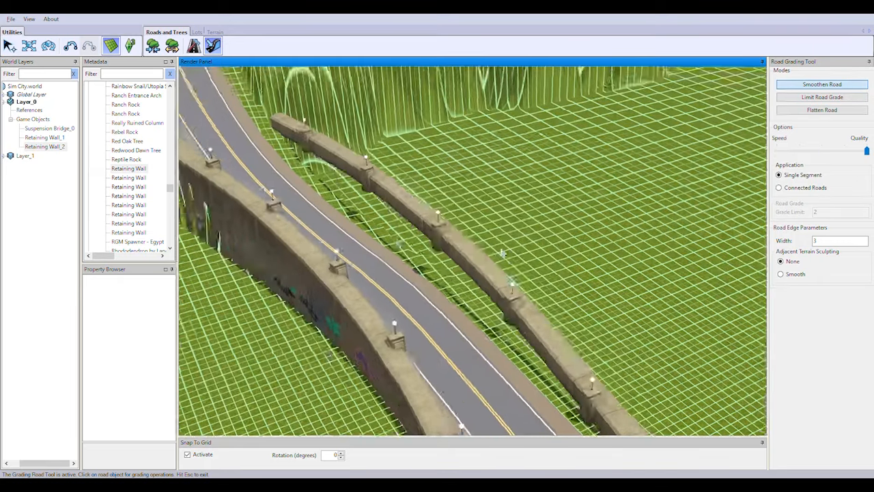
middle_click_drag(501, 249, 463, 246)
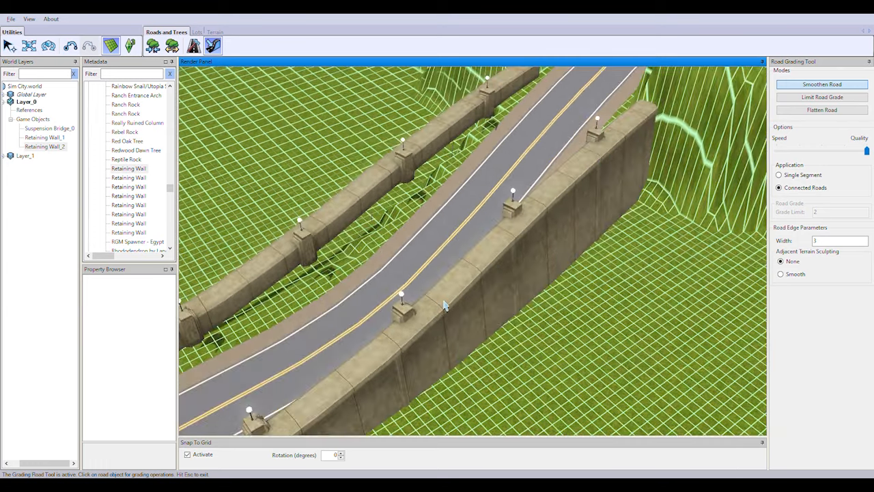
middle_click_drag(444, 306, 458, 351)
right_click_drag(458, 351, 556, 259)
scroll(555, 259, "down", 5)
middle_click_drag(491, 311, 432, 180)
scroll(473, 257, "up", 4)
right_click_drag(477, 99, 390, 157)
middle_click_drag(390, 157, 503, 297)
scroll(583, 253, "down", 5)
scroll(523, 267, "up", 4)
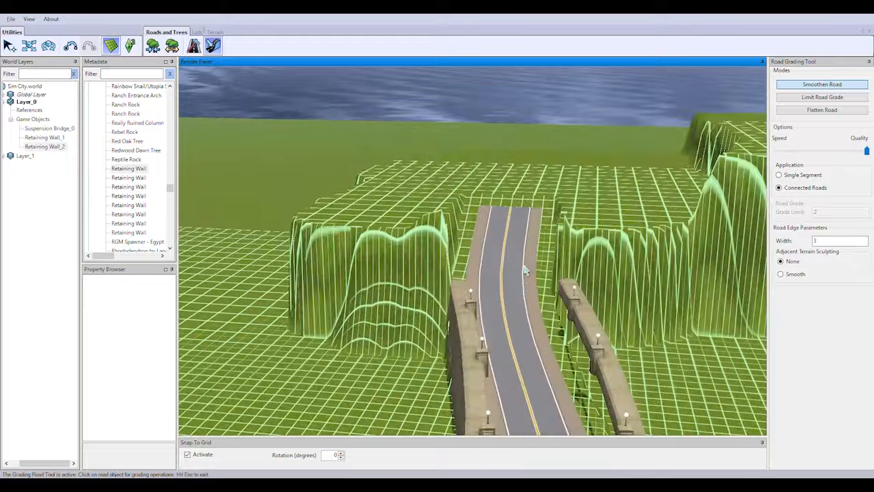
right_click_drag(523, 267, 517, 316)
middle_click_drag(517, 316, 572, 299)
scroll(460, 309, "down", 6)
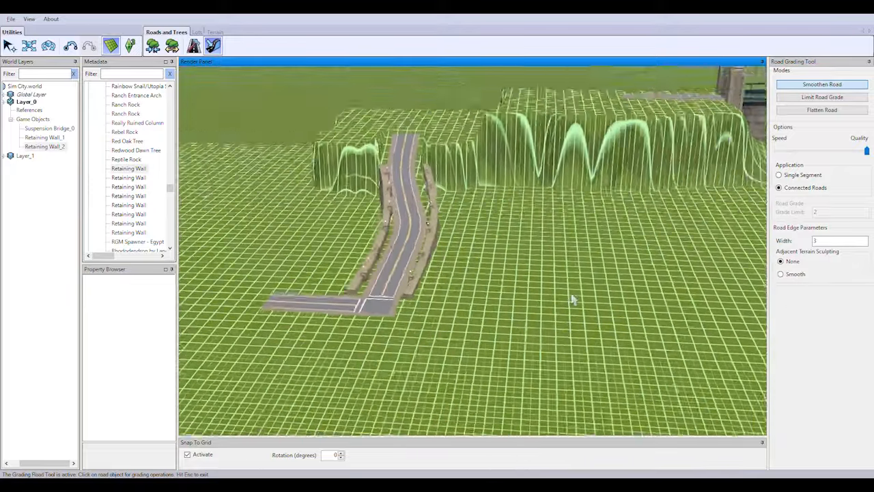
Step: Limit the ramp road's grade to 5 with the grading quality at maximum
scroll(572, 299, "down", 2)
left_click(822, 97)
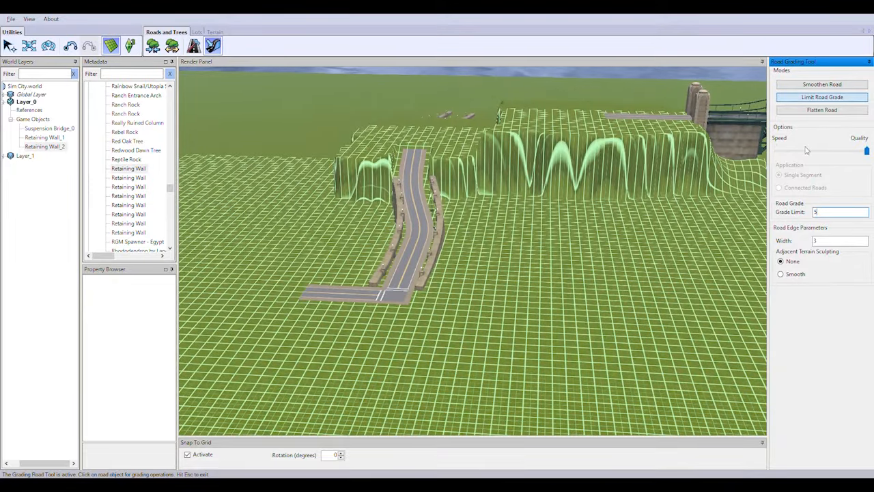
scroll(605, 279, "up", 4)
right_click_drag(683, 274, 503, 339)
middle_click_drag(503, 339, 508, 221)
scroll(512, 218, "up", 3)
Step: Flatten the terrain under and behind the road's upper end using the Flatten Terrain modifier
left_click(214, 33)
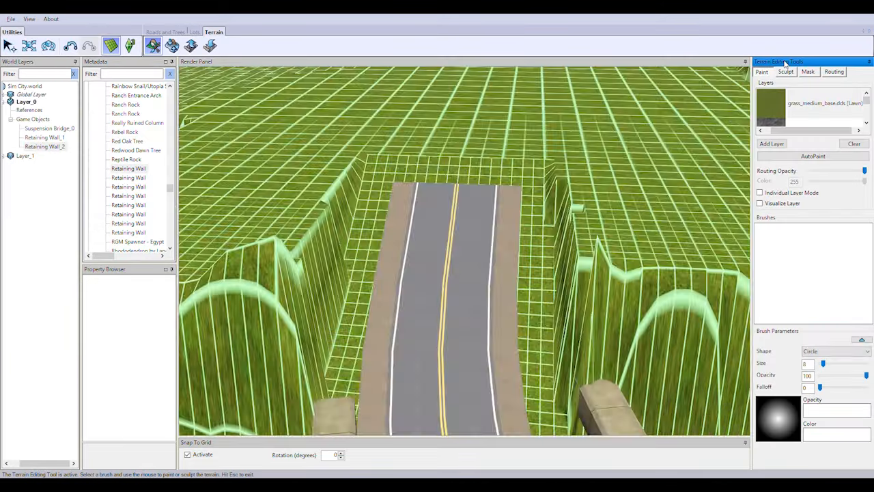
left_click(787, 72)
mouse_move(476, 97)
left_mouse_down()
mouse_move(518, 164)
mouse_move(505, 161)
left_mouse_up()
left_click_drag(434, 161, 513, 194)
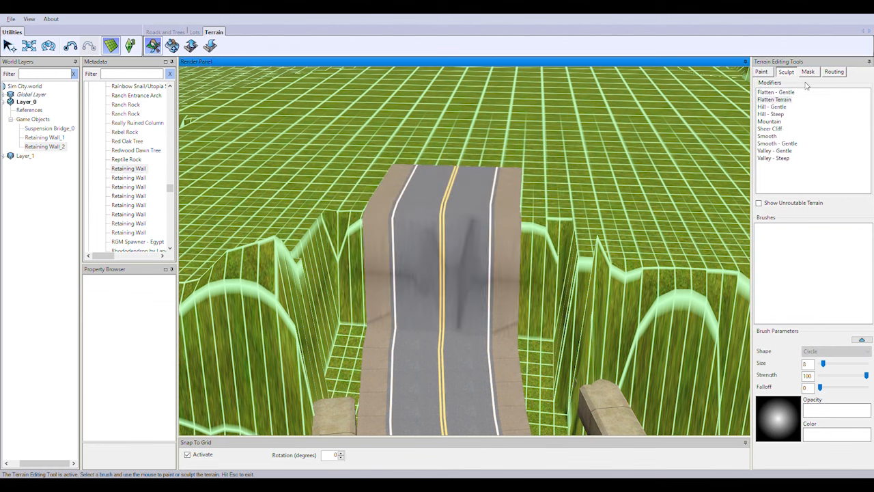
Step: Soften the steep step under the road's upper end and the adjoining cliff edges with the Smooth - Gentle modifier
left_click(772, 143)
mouse_move(459, 280)
left_mouse_down()
mouse_move(449, 284)
mouse_move(453, 270)
left_mouse_up()
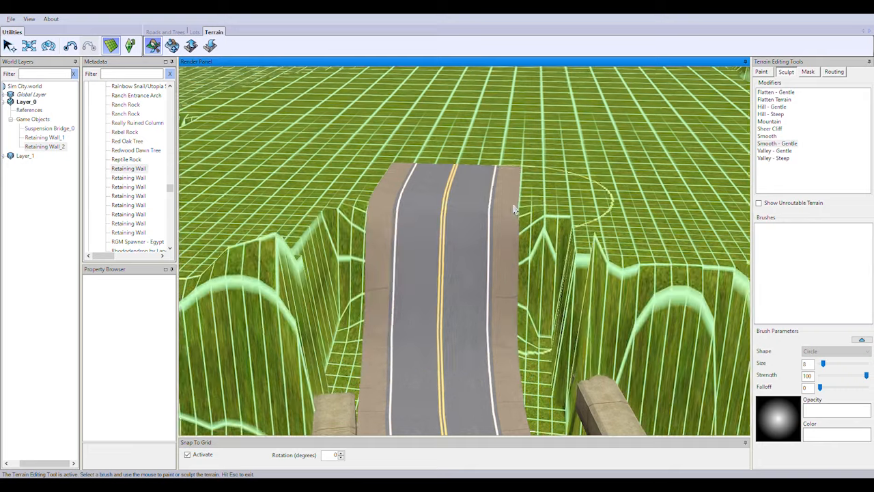
right_click_drag(512, 209, 424, 178)
left_click_drag(415, 174, 412, 167)
left_click_drag(450, 282, 425, 164)
mouse_move(385, 99)
left_mouse_down()
mouse_move(337, 151)
mouse_move(436, 153)
left_mouse_up()
left_click_drag(571, 201, 570, 205)
right_click_drag(570, 205, 502, 293)
middle_click_drag(502, 294, 583, 357)
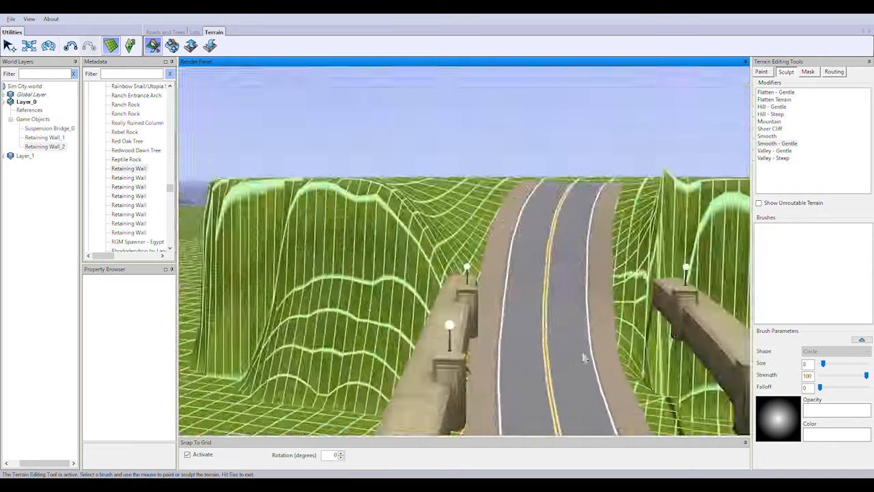
right_click_drag(583, 357, 527, 228)
Step: Smoothen the ramp road with the grading applied to connected roads
left_click(165, 32)
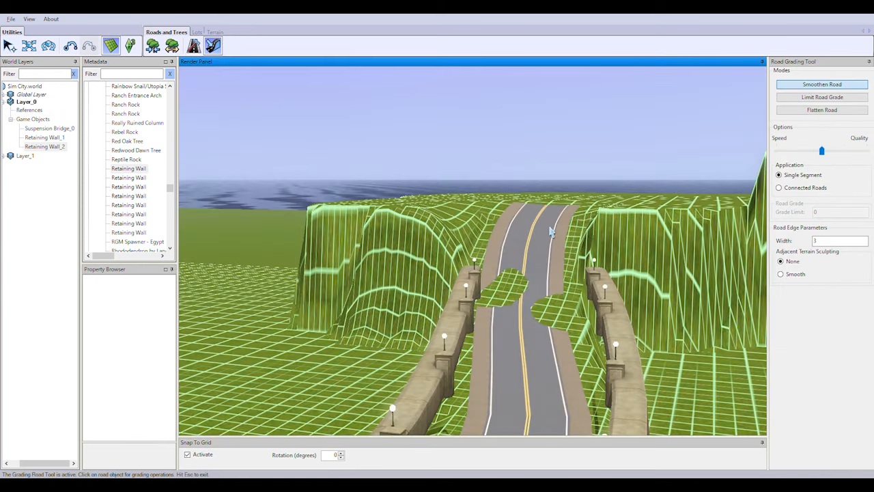
left_click(779, 187)
right_click_drag(615, 307, 553, 373)
scroll(565, 283, "up", 5)
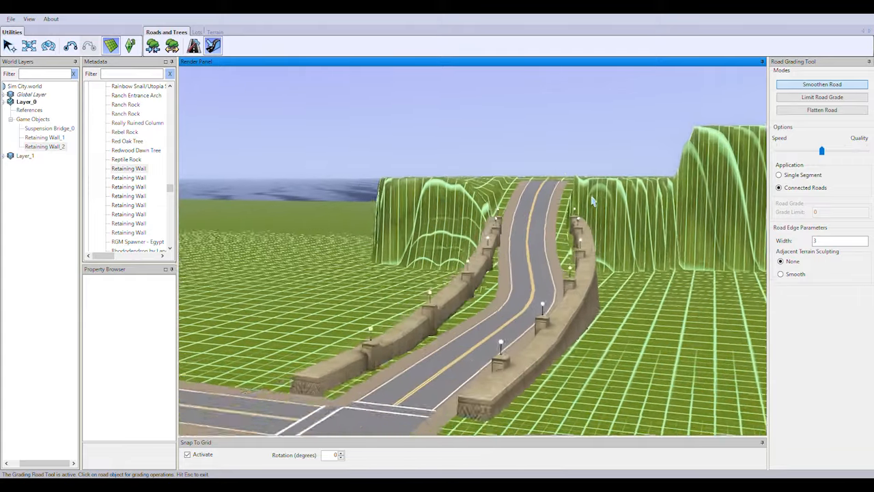
Step: Smooth the terrain beneath the road just past the retaining walls with the Smooth - Gentle modifier
left_click(214, 32)
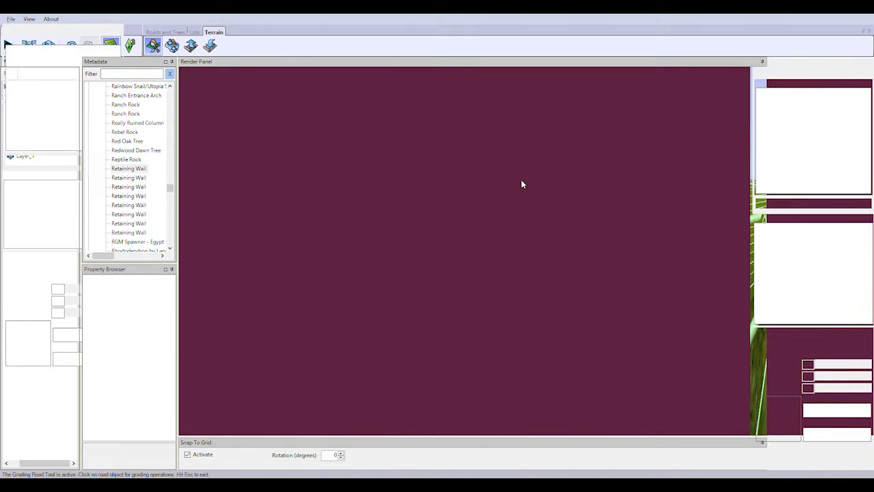
scroll(463, 275, "up", 3)
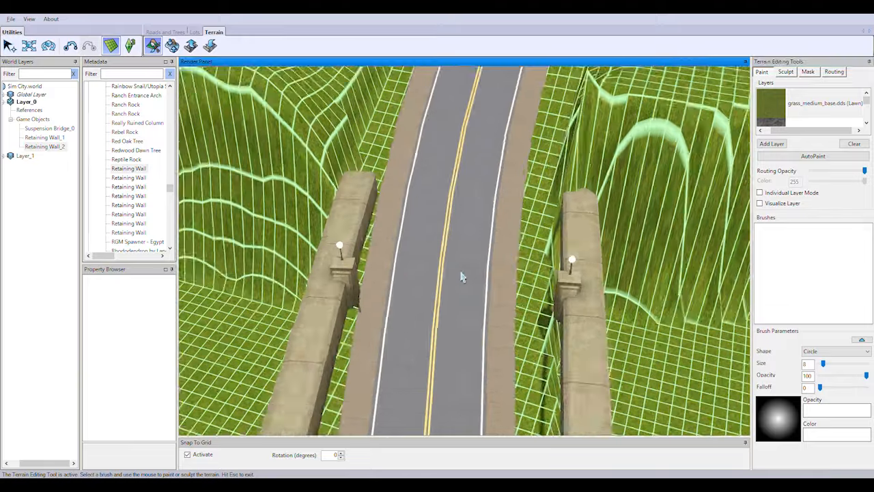
left_click(784, 101)
scroll(496, 277, "down", 3)
mouse_move(495, 277)
left_mouse_down()
mouse_move(419, 215)
mouse_move(533, 226)
mouse_move(477, 194)
left_mouse_up()
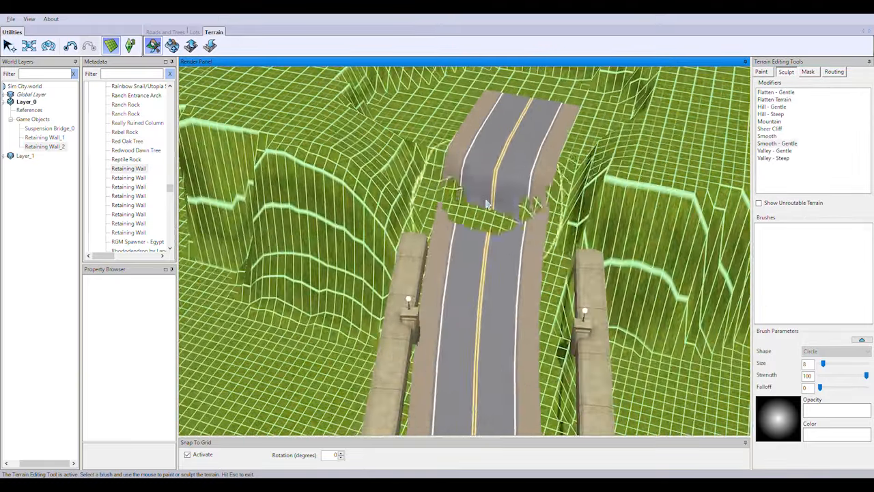
mouse_move(486, 204)
left_mouse_down()
mouse_move(456, 229)
mouse_move(533, 218)
left_mouse_up()
scroll(533, 296, "up", 5)
middle_click_drag(533, 296, 619, 254)
Step: Smoothen the single road segment at the top of the ramp
left_click(165, 33)
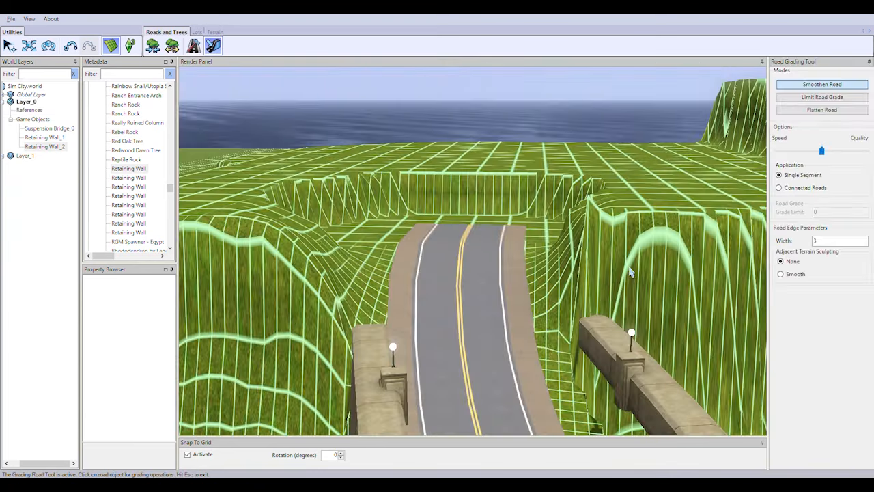
left_click(444, 339)
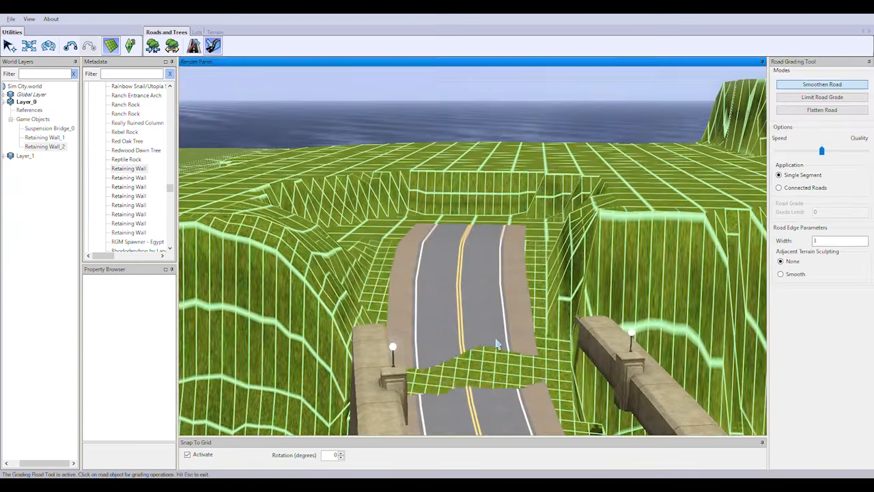
middle_click_drag(444, 340, 497, 209)
Step: Flatten the terrain beneath the road between the two retaining walls using a size 8 Flatten Terrain brush
left_click(214, 32)
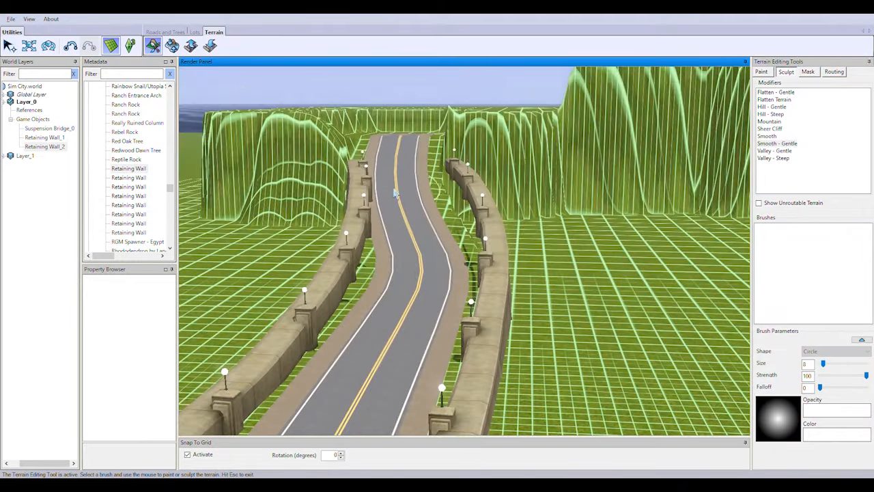
middle_click_drag(395, 193, 444, 163)
scroll(401, 219, "up", 5)
scroll(400, 218, "down", 5)
left_click(774, 100)
mouse_move(443, 163)
left_mouse_down()
mouse_move(492, 283)
mouse_move(455, 186)
mouse_move(460, 138)
left_mouse_up()
mouse_move(460, 138)
right_mouse_down()
mouse_move(467, 109)
mouse_move(532, 355)
right_mouse_up()
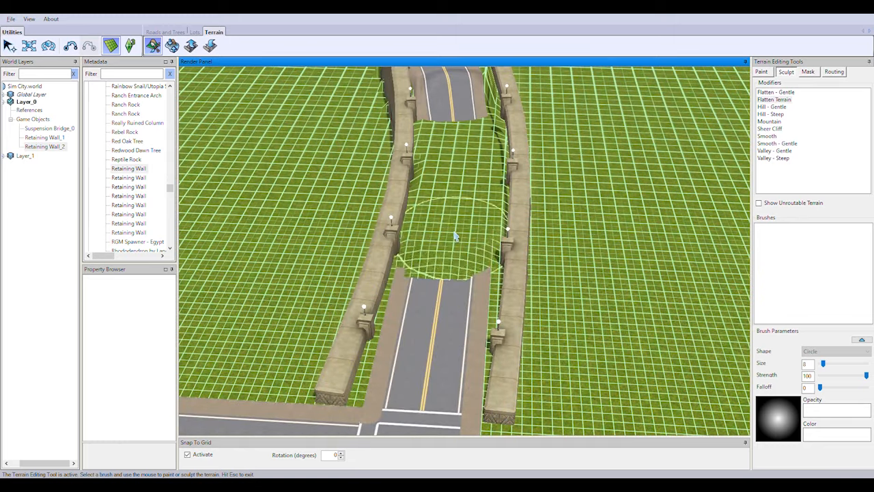
left_click_drag(478, 183, 479, 179)
mouse_move(479, 179)
middle_mouse_down()
mouse_move(552, 278)
mouse_move(429, 253)
middle_mouse_up()
scroll(429, 253, "down", 5)
scroll(429, 254, "up", 5)
Step: Blend the ramp's ground and the slope at its top with the Smooth modifier
left_click(777, 136)
left_click_drag(388, 202, 378, 197)
scroll(514, 286, "down", 3)
mouse_move(564, 384)
middle_mouse_down()
mouse_move(513, 285)
mouse_move(416, 301)
middle_mouse_up()
mouse_move(382, 304)
left_mouse_down()
mouse_move(377, 312)
mouse_move(410, 312)
left_mouse_up()
right_click_drag(420, 312, 287, 225)
left_click_drag(273, 217, 268, 212)
left_click_drag(270, 176, 273, 179)
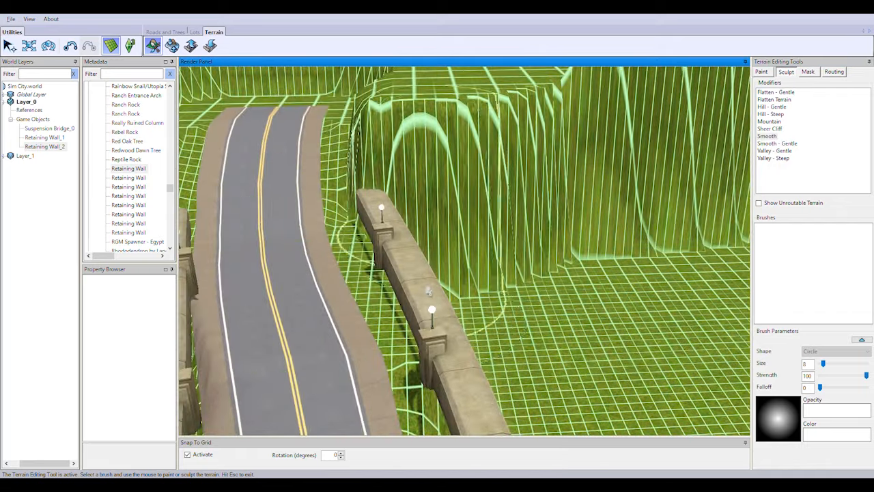
mouse_move(377, 261)
middle_mouse_down()
mouse_move(451, 341)
mouse_move(564, 253)
middle_mouse_up()
right_click_drag(564, 253, 546, 164)
Step: Smoothen the ramp's curved road segment and limit the road's grade to 5
left_click(169, 32)
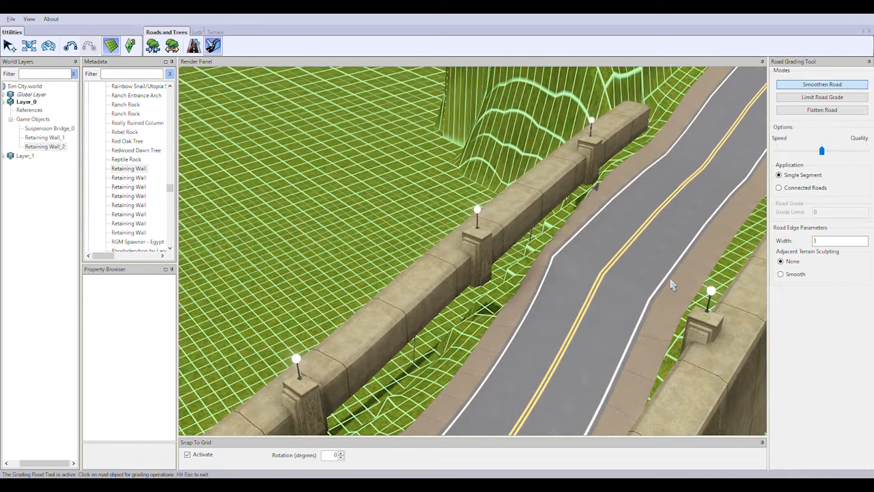
left_click(622, 302)
left_click(822, 97)
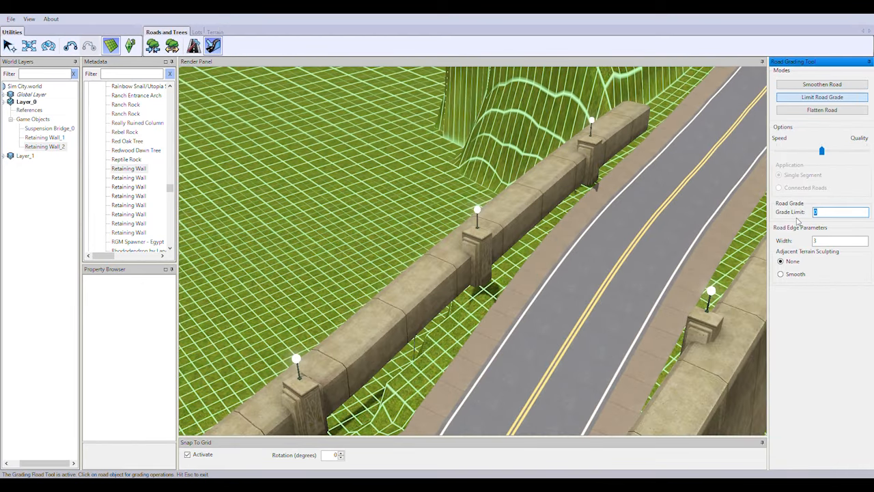
left_click(624, 316)
scroll(624, 317, "down", 5)
middle_click_drag(537, 367, 627, 299)
left_click(627, 299)
Step: Smoothen the road segments up the ramp at maximum quality with a road edge width of 5
right_click_drag(583, 321, 611, 268)
scroll(576, 242, "up", 3)
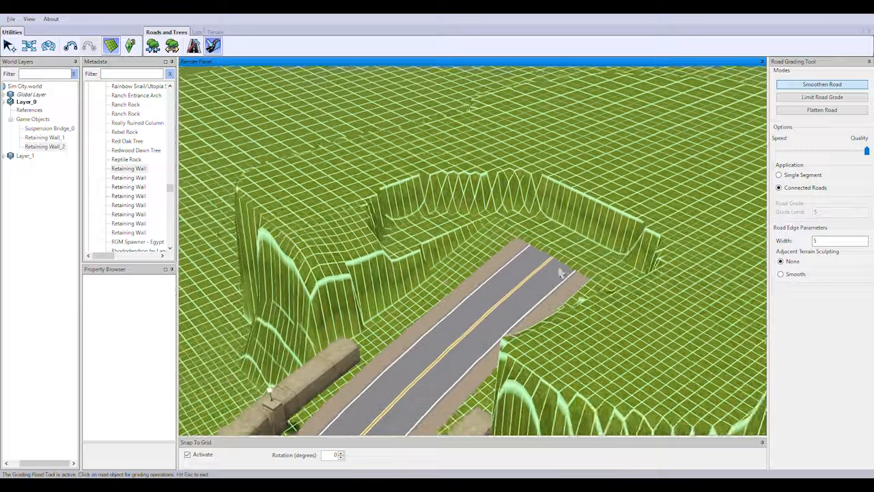
left_click(466, 358)
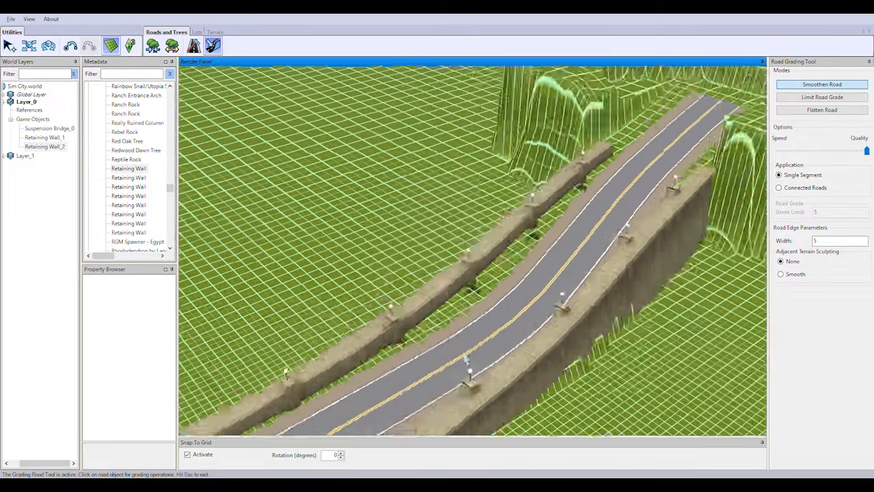
scroll(466, 359, "down", 6)
right_click_drag(523, 234, 521, 330)
scroll(521, 330, "up", 6)
Step: Flatten the plateau beside the road's upper end with the Flatten Terrain modifier at size 8 and strength 100
left_click(211, 34)
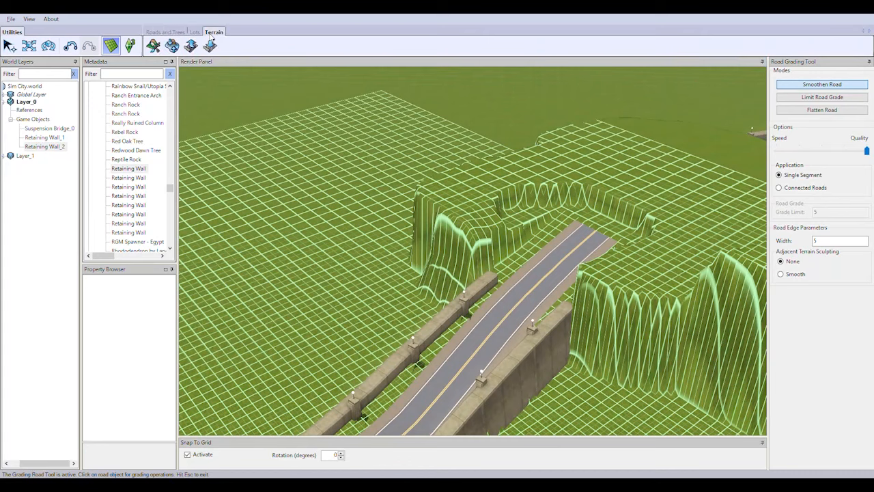
left_click(153, 45)
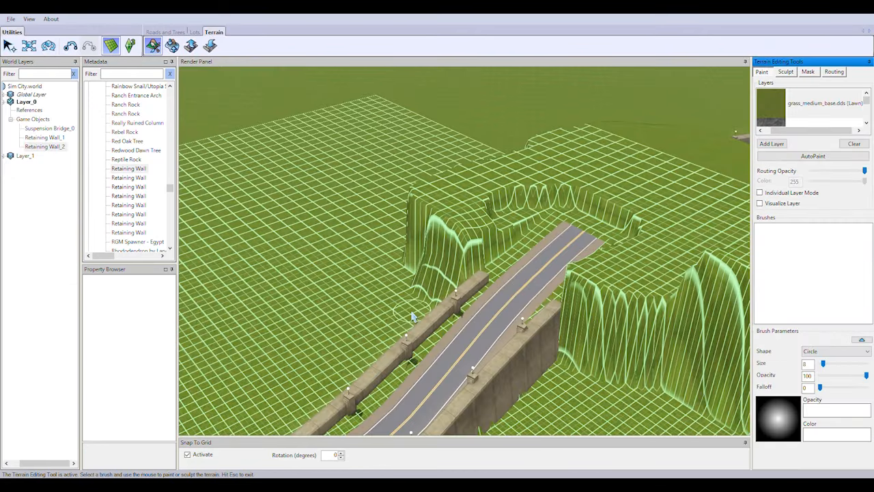
left_click(786, 72)
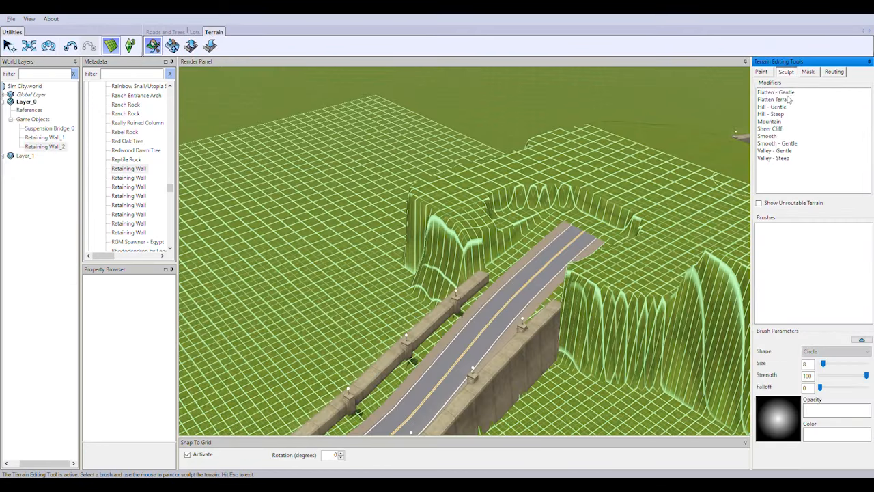
left_click(787, 100)
right_click_drag(517, 274, 394, 317)
scroll(394, 316, "up", 2)
left_click_drag(449, 287, 488, 298)
Step: Widen the flattened area around the road's end and even out the ground beside it with the Smooth modifier
mouse_move(536, 362)
right_mouse_down()
mouse_move(442, 277)
mouse_move(594, 232)
right_mouse_up()
left_click_drag(594, 232, 581, 205)
right_click_drag(574, 198, 369, 250)
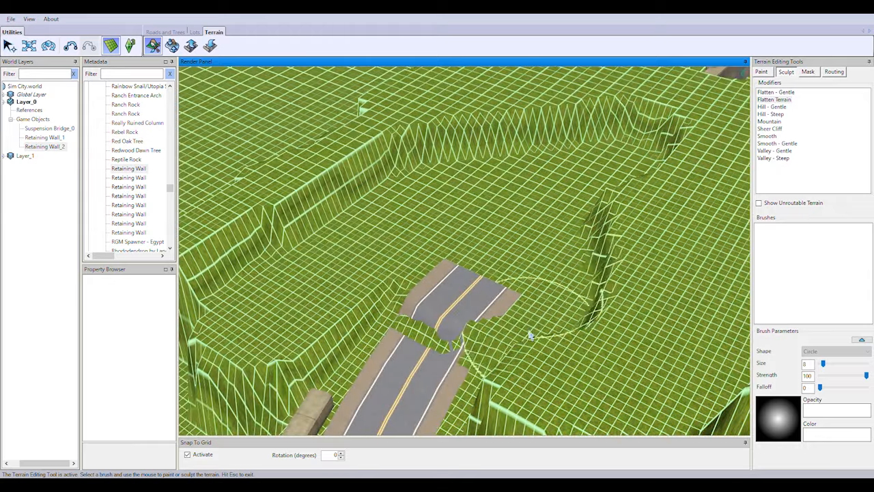
left_click_drag(537, 311, 412, 250)
right_click_drag(412, 250, 656, 184)
mouse_move(491, 219)
left_mouse_down()
mouse_move(513, 168)
mouse_move(492, 198)
left_mouse_up()
left_click(766, 136)
mouse_move(681, 254)
left_mouse_down()
mouse_move(670, 268)
mouse_move(635, 242)
left_mouse_up()
Step: Flatten the remaining plateau from the road's end out to the other retaining walls and the cliff edges
left_click(775, 100)
right_click_drag(738, 147, 546, 234)
scroll(574, 236, "down", 2)
left_click_drag(580, 239, 595, 250)
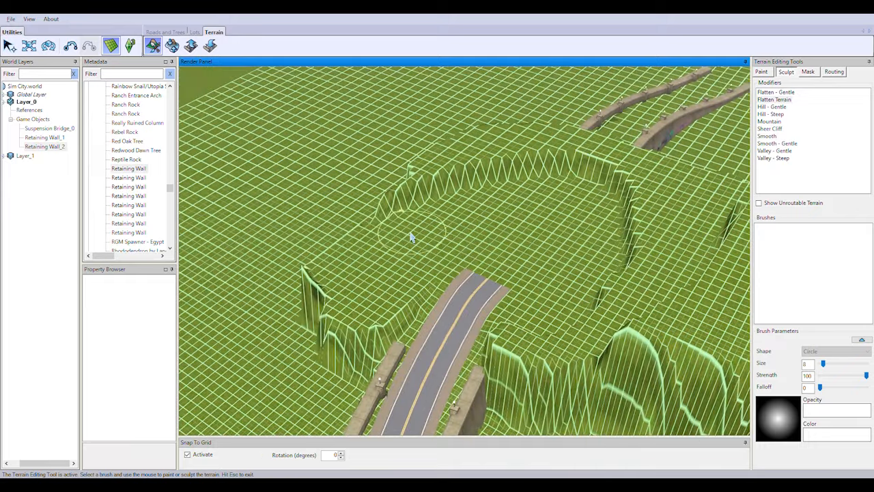
right_click_drag(280, 96, 407, 160)
middle_click_drag(408, 160, 523, 230)
left_click_drag(533, 257, 325, 315)
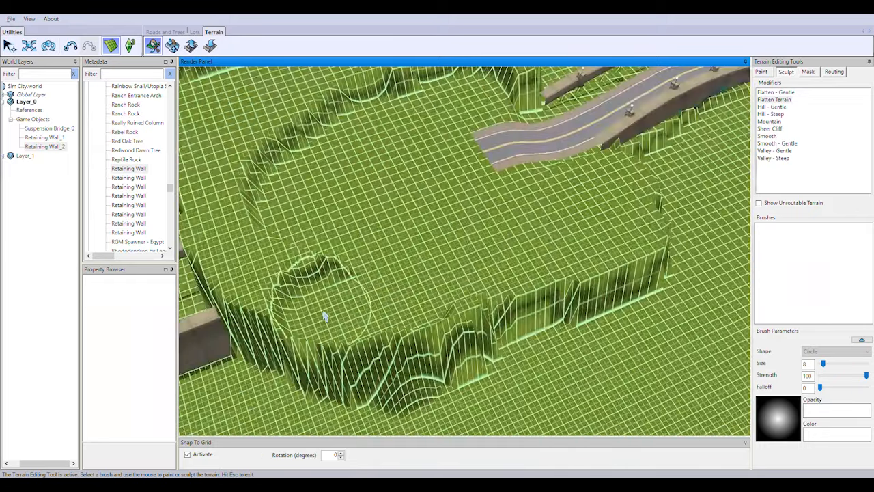
middle_click_drag(418, 321, 384, 212)
right_click_drag(717, 157, 462, 328)
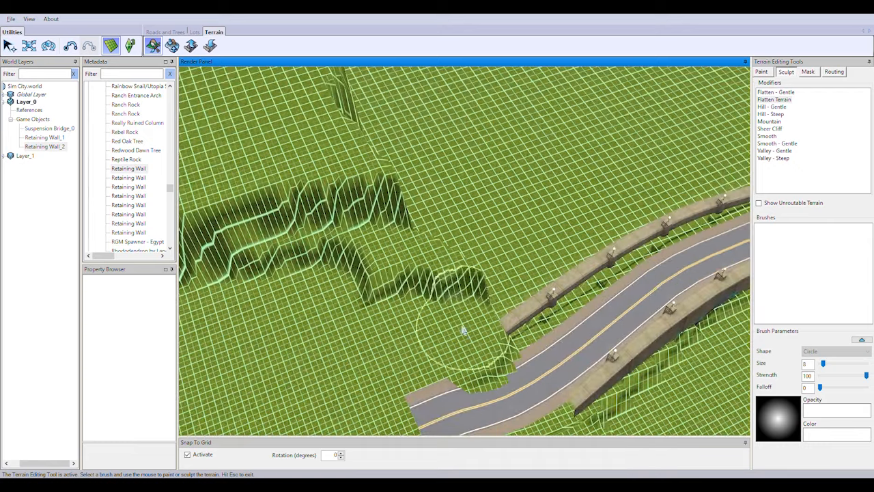
middle_click_drag(463, 328, 307, 353)
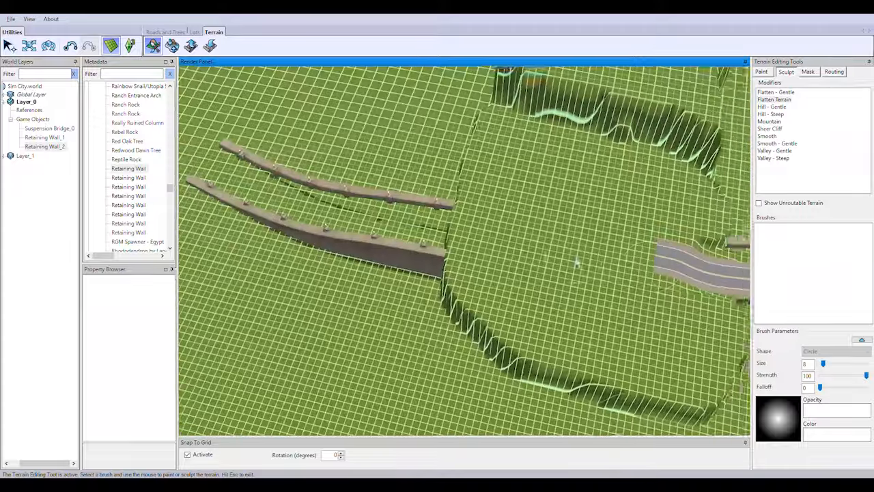
right_click_drag(577, 263, 649, 287)
scroll(638, 306, "up", 4)
middle_click_drag(638, 307, 600, 309)
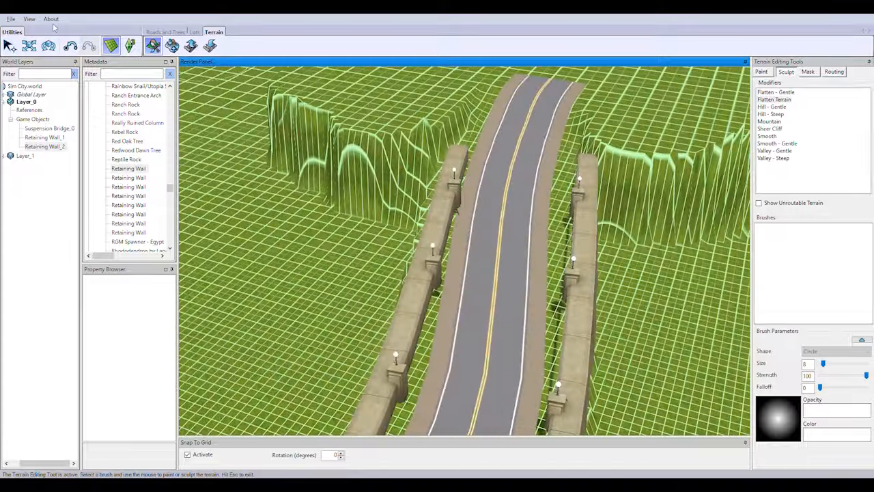
Step: Try to move Retaining Wall_2 sideways off the ramp road, and undo the move
left_click(29, 45)
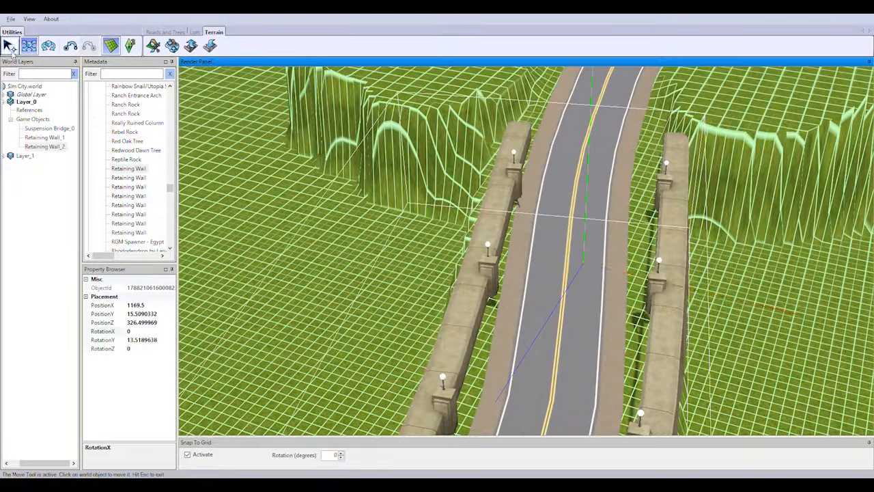
left_click(11, 46)
right_click_drag(625, 103, 646, 276)
left_click(645, 275)
double_click(55, 147)
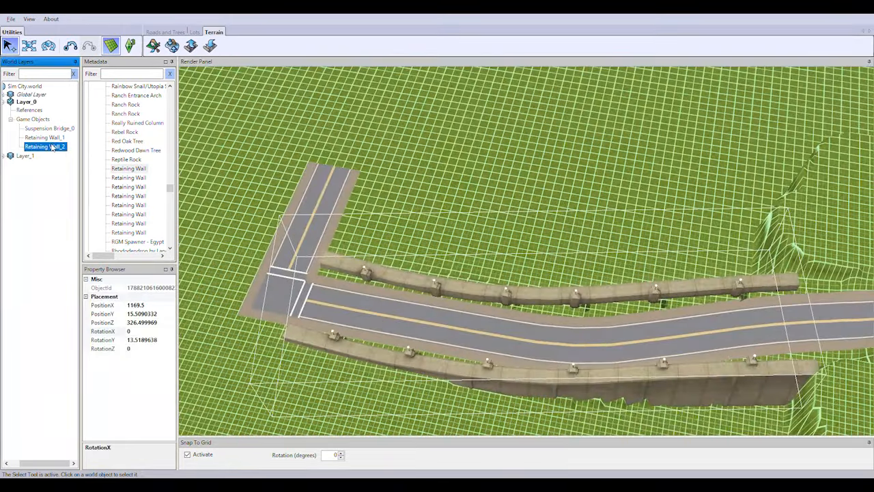
right_click_drag(766, 373, 584, 314)
scroll(584, 314, "up", 3)
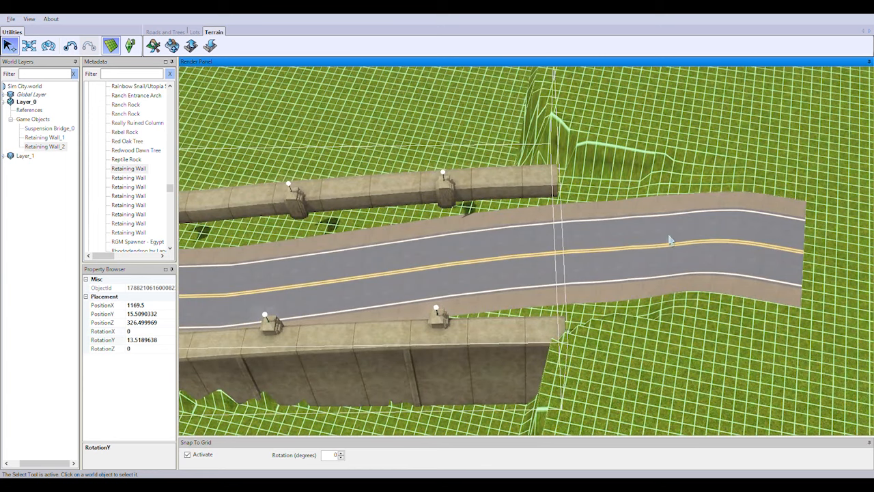
scroll(669, 239, "down", 5)
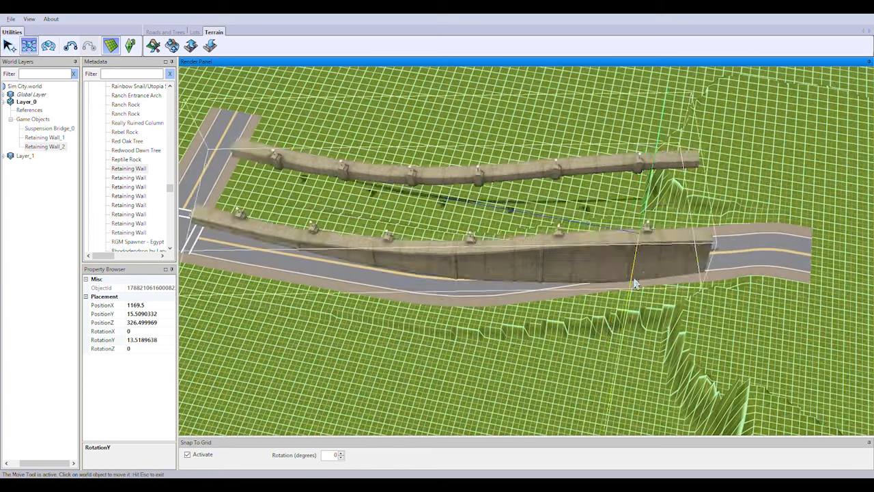
left_click_drag(634, 283, 544, 265)
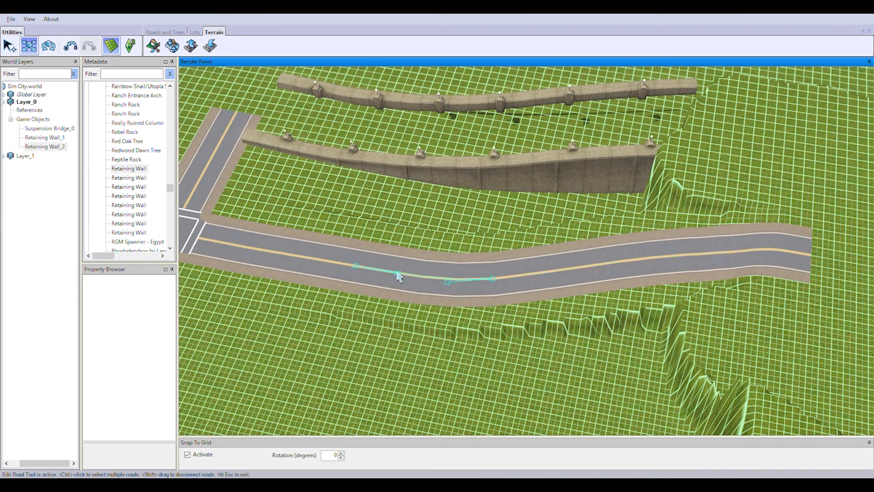
key("ctrl+z")
key("ctrl+z")
Step: Examine how the road curves between the retaining walls up to the plateau
middle_click_drag(426, 248, 396, 326)
right_click_drag(396, 326, 570, 234)
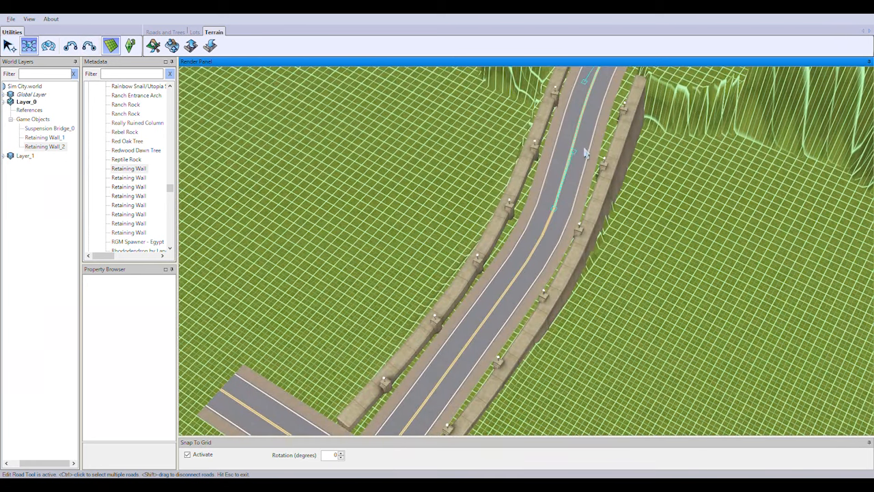
right_click_drag(583, 158, 627, 166)
middle_click_drag(649, 295, 679, 308)
right_click_drag(679, 308, 622, 328)
middle_click_drag(622, 328, 667, 319)
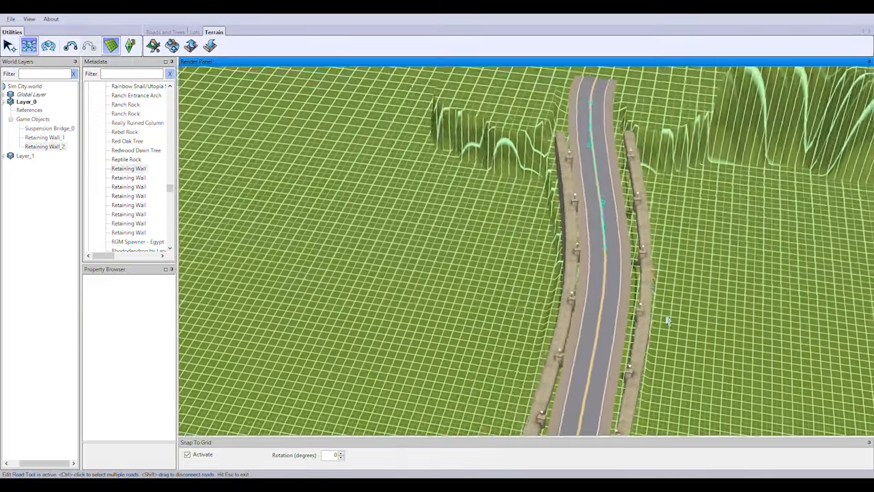
Step: Place a road intersection on the flat ground just beyond the lower ends of the second ramp's retaining walls
right_click_drag(667, 319, 515, 249)
scroll(515, 249, "up", 5)
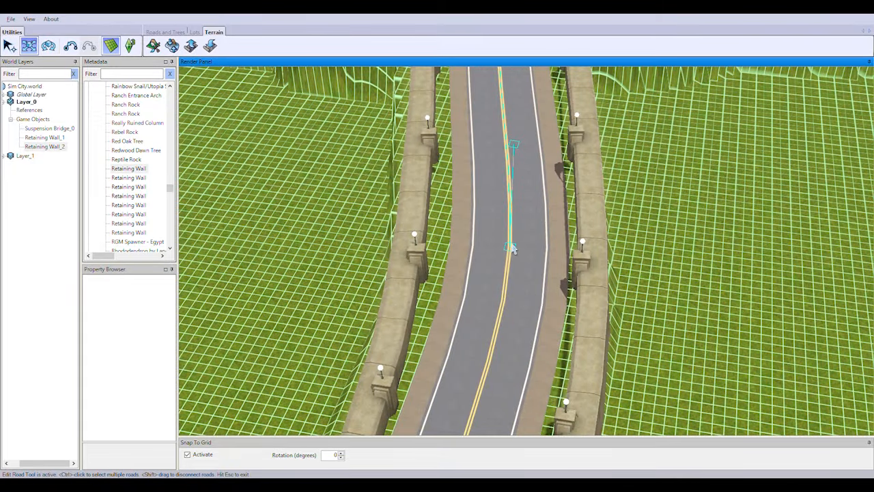
scroll(514, 249, "down", 5)
right_click_drag(666, 217, 679, 191)
middle_click_drag(679, 191, 689, 314)
right_click_drag(689, 314, 531, 277)
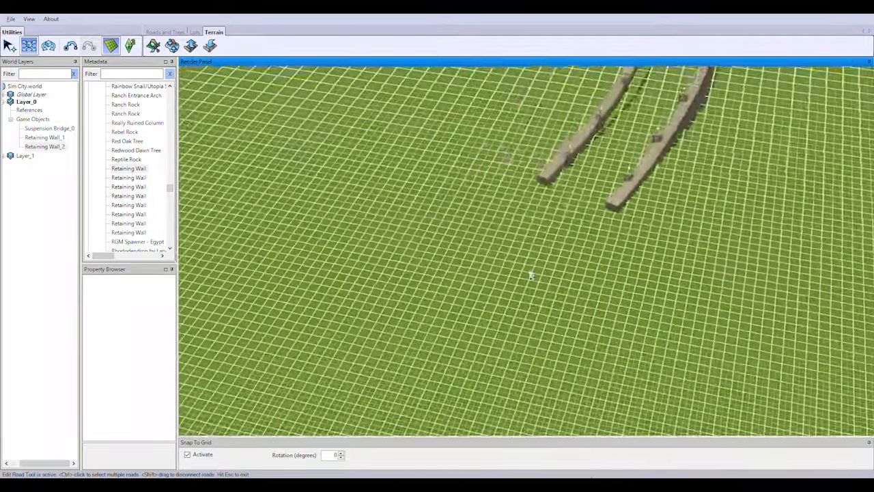
middle_click_drag(531, 277, 606, 312)
left_click(167, 32)
left_click(194, 46)
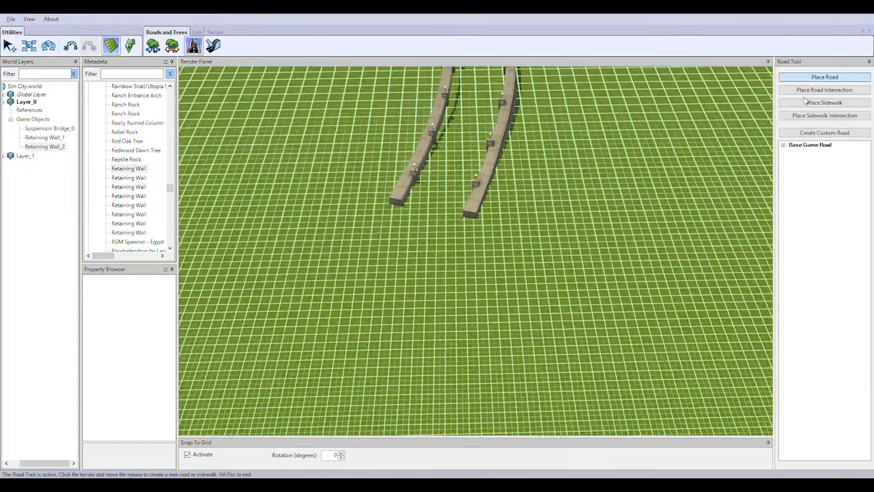
left_click(824, 89)
right_click_drag(432, 257, 408, 254)
scroll(456, 282, "up", 3)
left_click(457, 284)
Step: Place road segments up the second ramp between the retaining walls, from the intersection towards the cliff
scroll(457, 284, "down", 3)
right_click_drag(608, 277, 539, 433)
left_click(824, 78)
right_click_drag(703, 355, 665, 367)
scroll(665, 367, "up", 4)
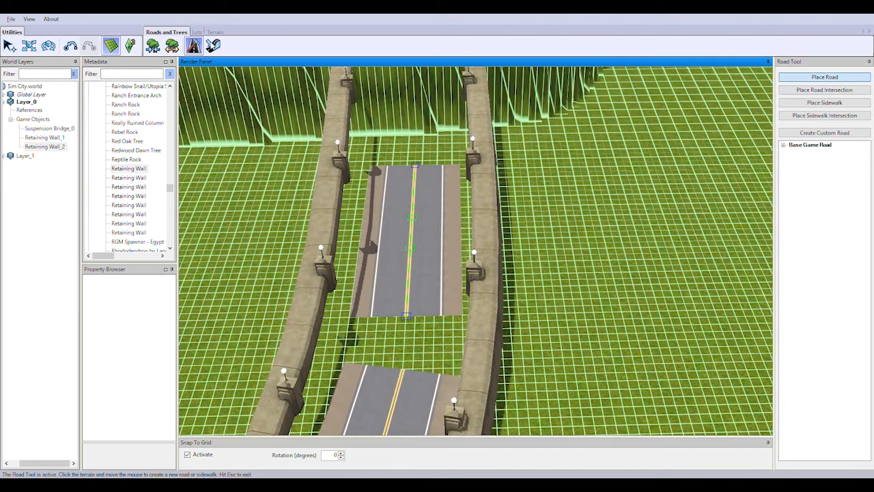
Step: Join the second ramp's road segments to each other and stretch the upper one over the cliff onto the plateau
key("Escape")
right_click_drag(490, 289, 606, 276)
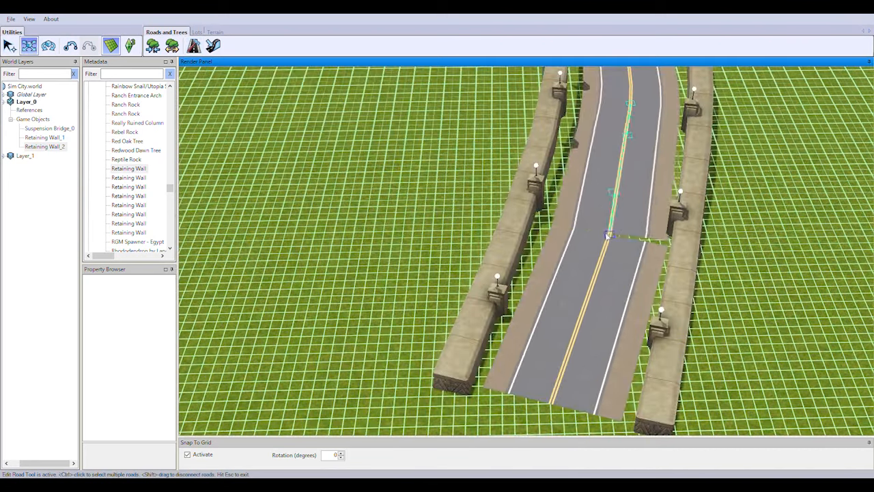
right_click_drag(607, 235, 673, 328)
scroll(673, 328, "up", 3)
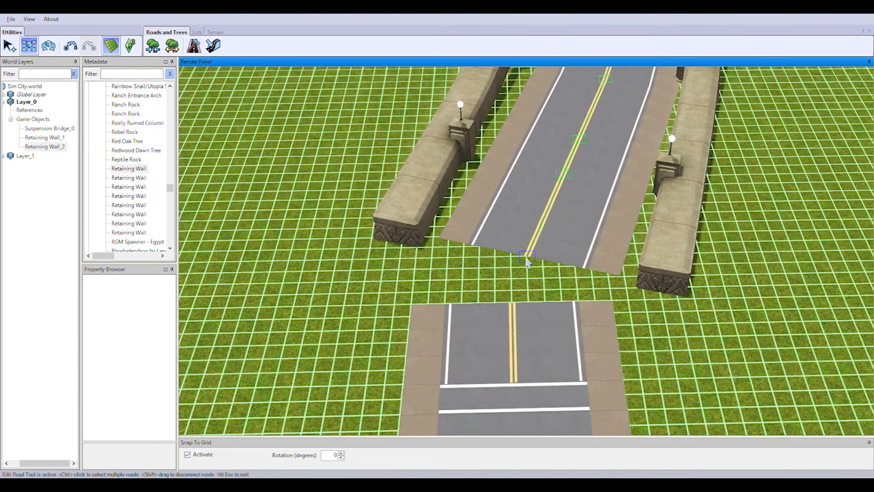
scroll(570, 275, "down", 3)
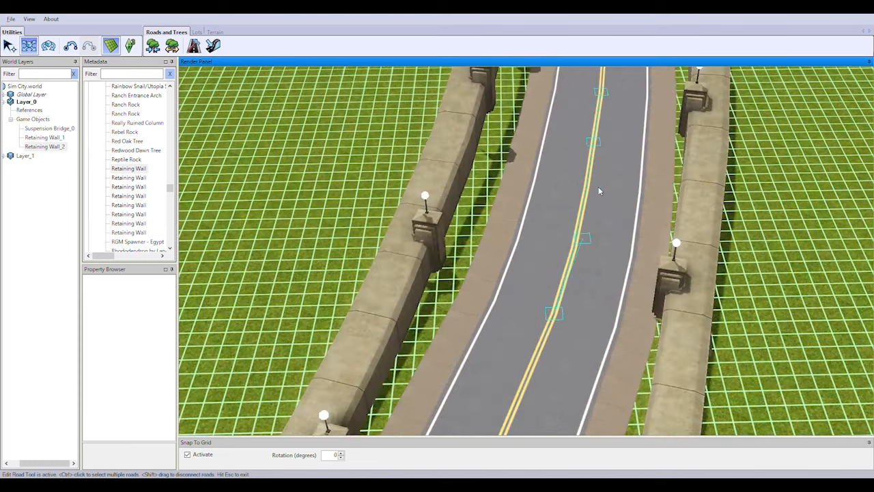
left_click_drag(504, 340, 504, 203)
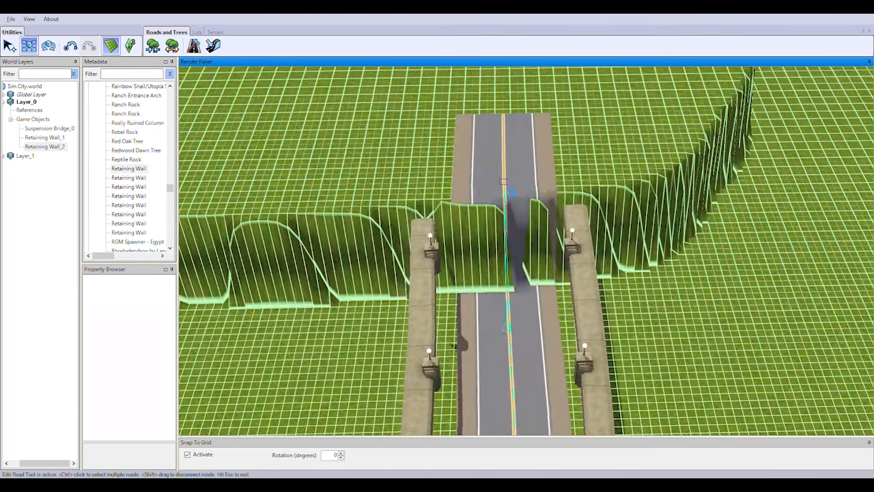
scroll(601, 250, "down", 3)
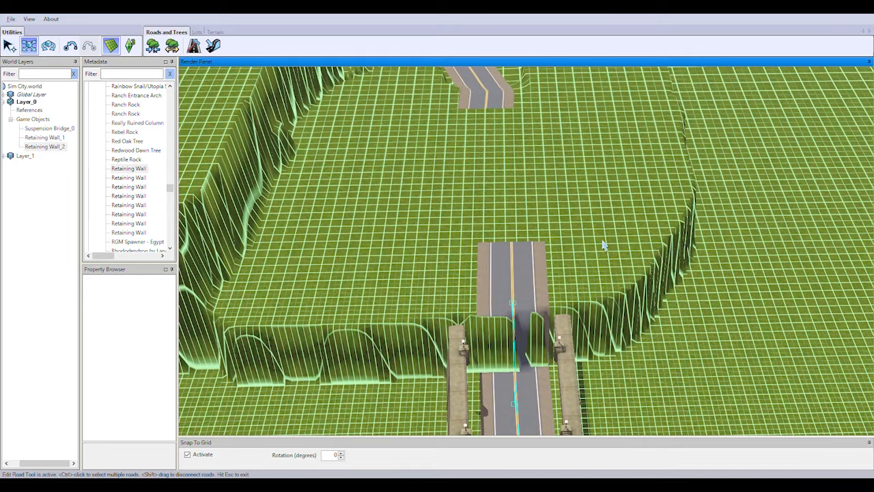
Step: Smoothen the road segments between the plateau and the lower ramp with the Road Grading Tool at full quality, applied to Single Segment
left_click(214, 48)
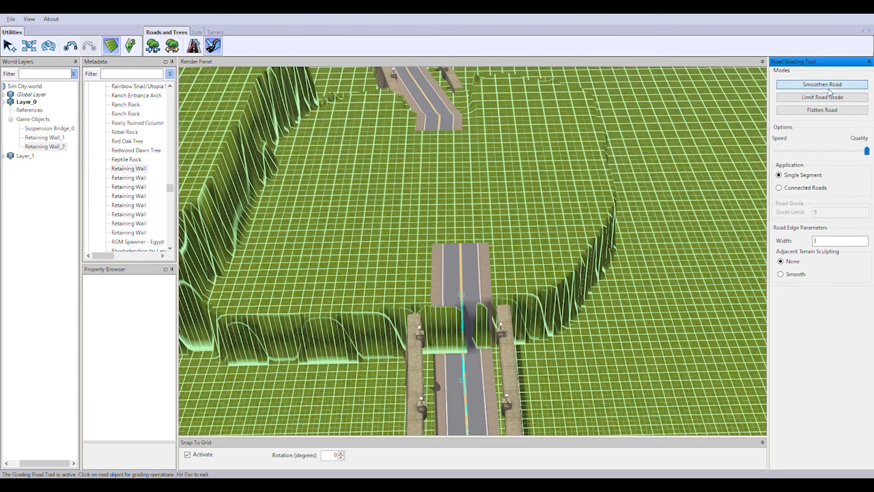
left_click(496, 234)
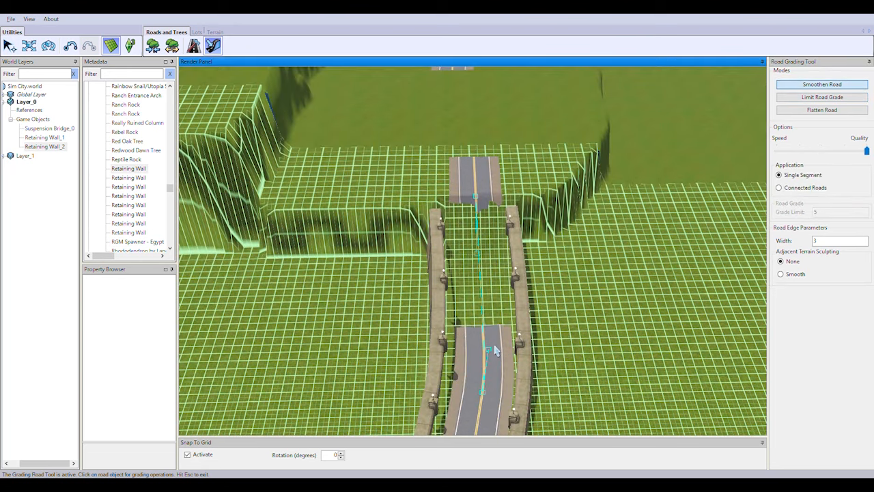
left_click(503, 377)
scroll(504, 377, "up", 5)
scroll(504, 169, "down", 4)
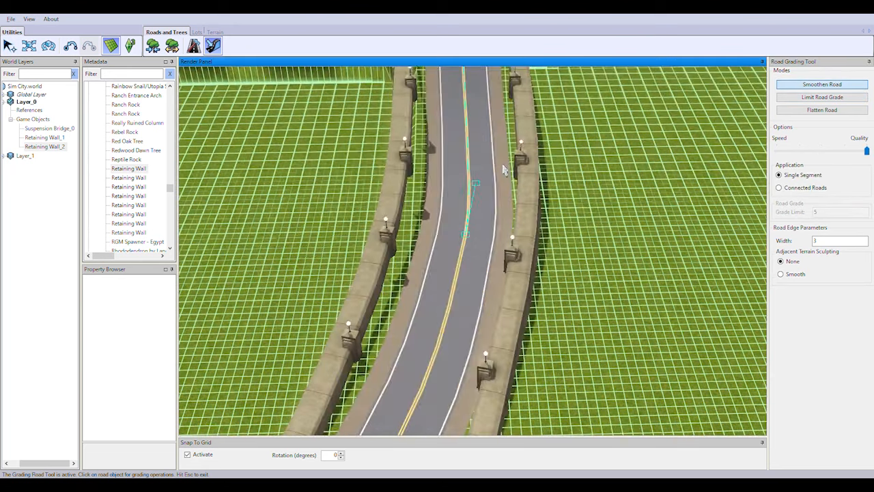
middle_click_drag(537, 279, 589, 236)
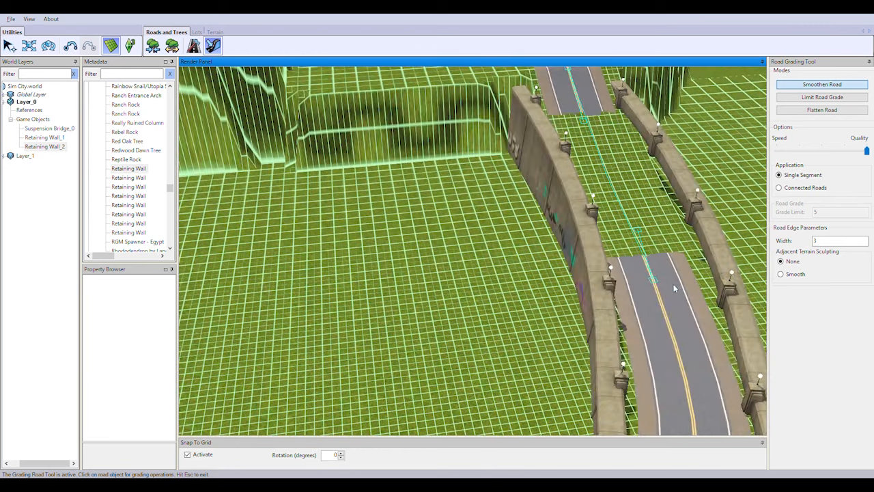
left_click(779, 187)
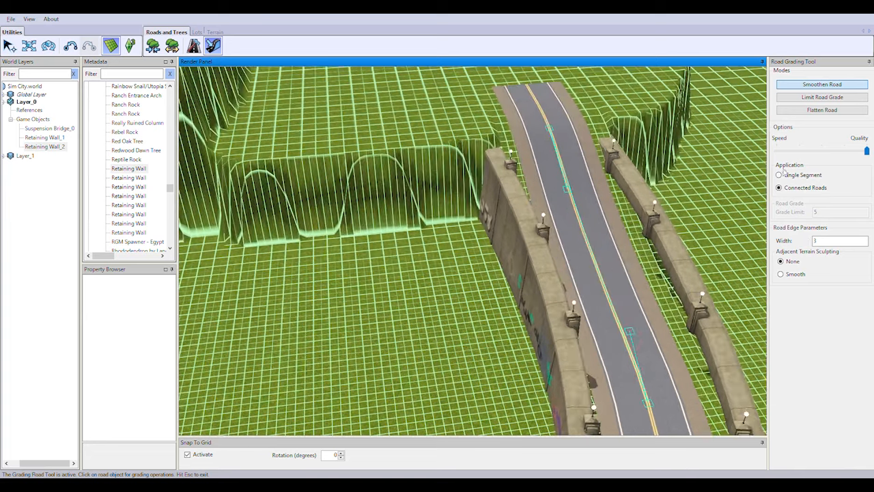
left_click(779, 175)
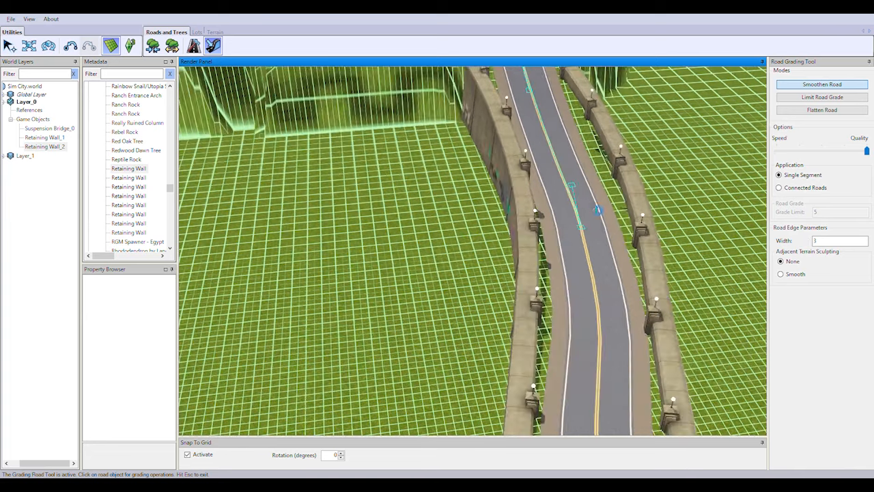
scroll(624, 251, "down", 5)
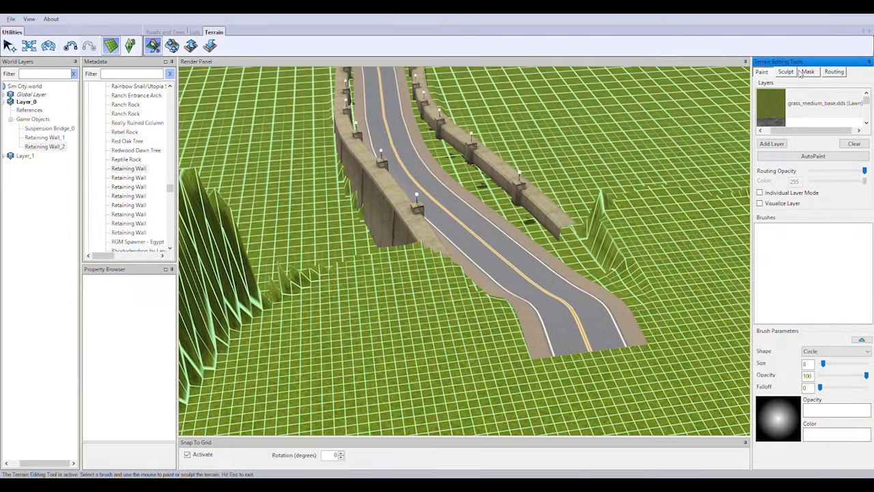
Step: Sculpt the ground under the ramp road between the retaining walls with Flatten Terrain, using brush size 8 and strength 100
left_click(786, 72)
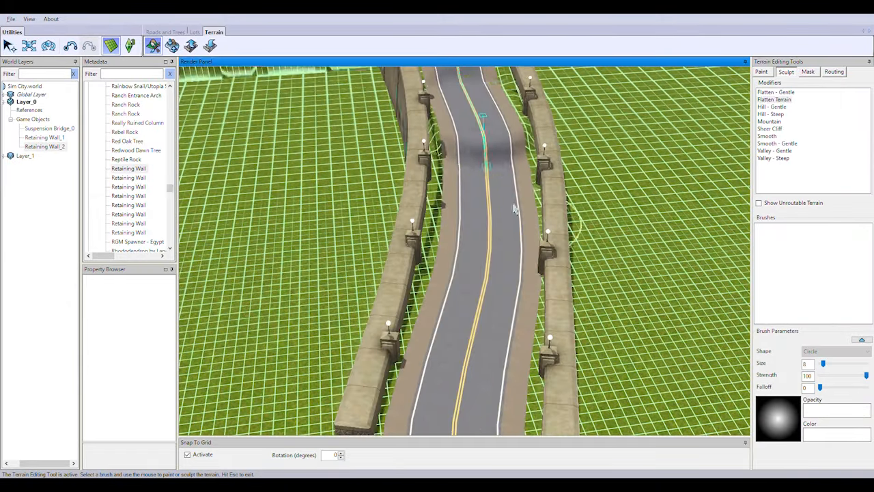
left_click_drag(514, 210, 483, 265)
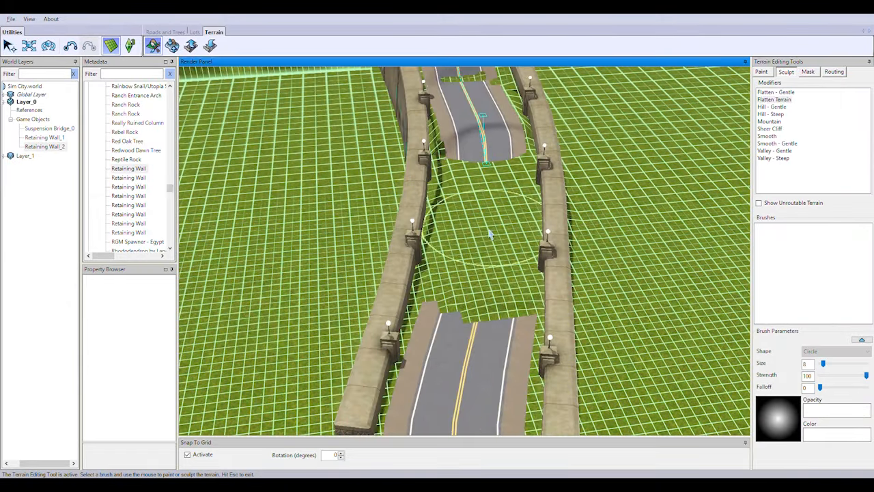
left_click_drag(490, 233, 487, 147)
right_click_drag(488, 147, 491, 242)
scroll(491, 242, "down", 2)
scroll(492, 241, "up", 2)
left_click(492, 126)
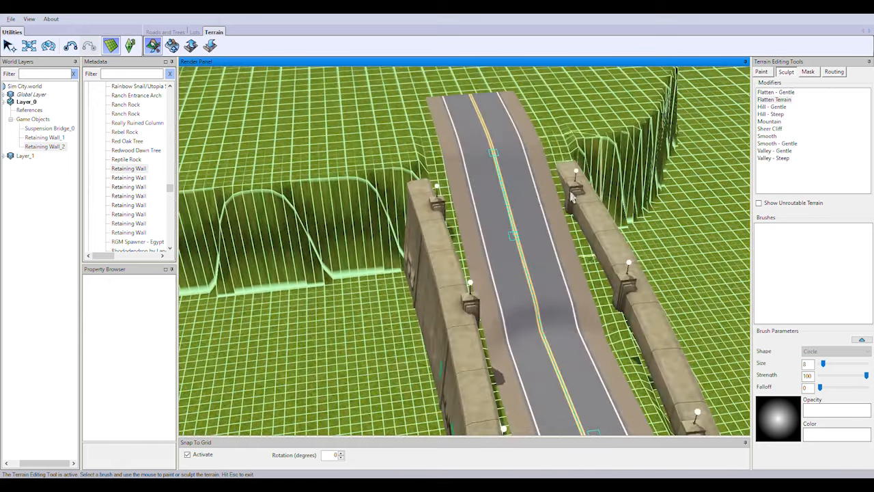
right_click_drag(478, 191, 432, 157)
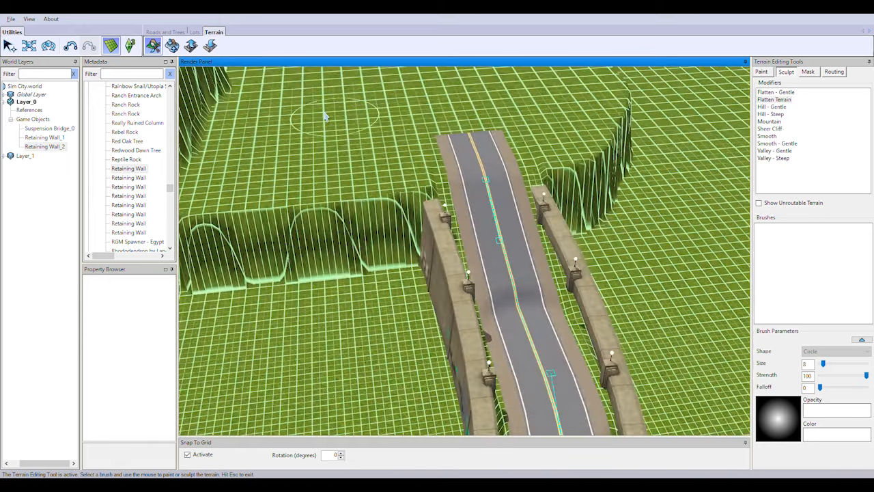
Step: Smoothen the steep upper ramp segment up to the plateau again, with full grading quality and Single Segment application
left_click(176, 32)
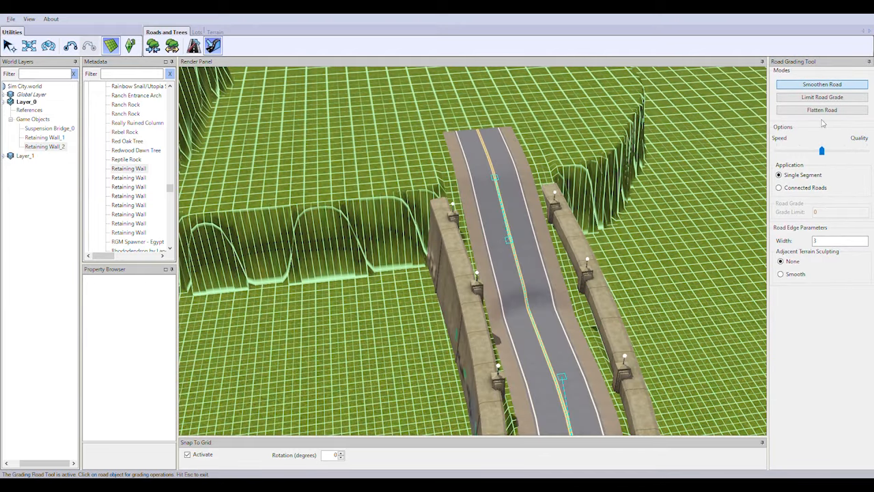
left_click(838, 86)
scroll(548, 192, "up", 3)
left_click(549, 192)
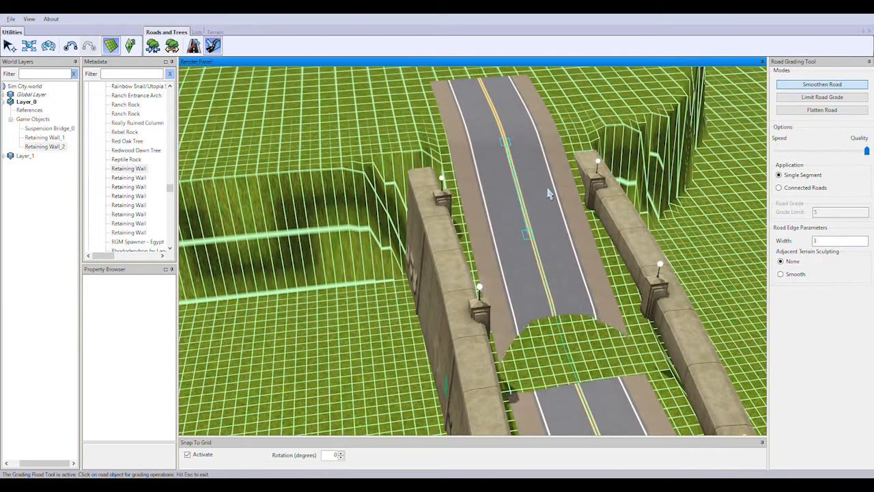
left_click(548, 192)
left_click(548, 191)
right_click_drag(548, 191, 531, 172)
left_click(499, 130)
left_click(513, 135)
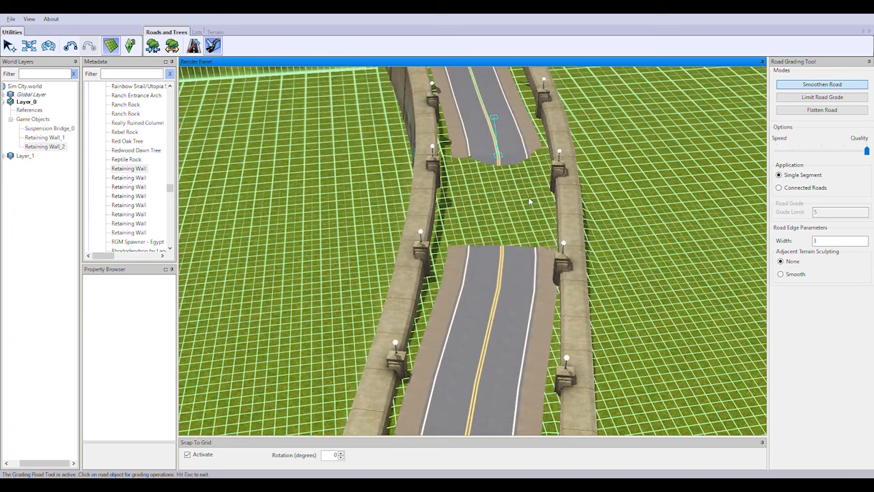
Step: Smoothen the curved lower ramp segment, and regrade the steep upper segment so the two slopes meet evenly
left_click(525, 241)
scroll(527, 267, "up", 4)
scroll(522, 308, "down", 3)
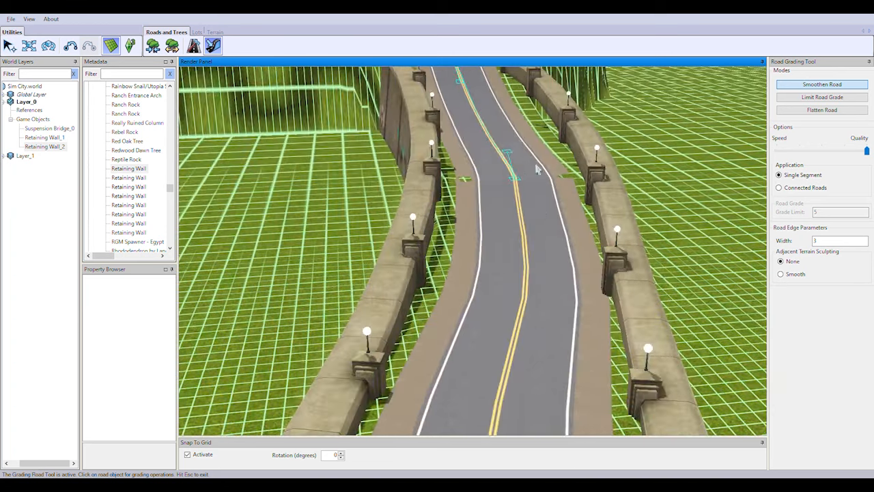
scroll(487, 96, "up", 3)
left_click(550, 184)
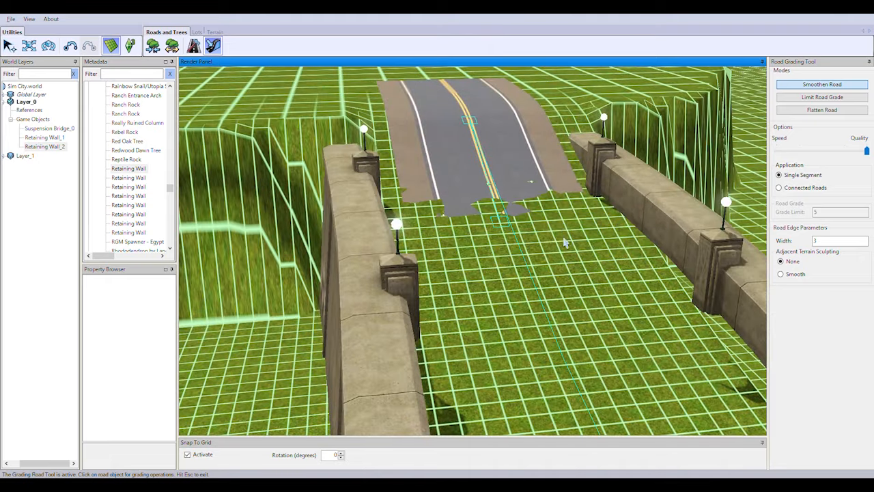
left_click(565, 241)
scroll(564, 215, "down", 5)
scroll(562, 250, "up", 4)
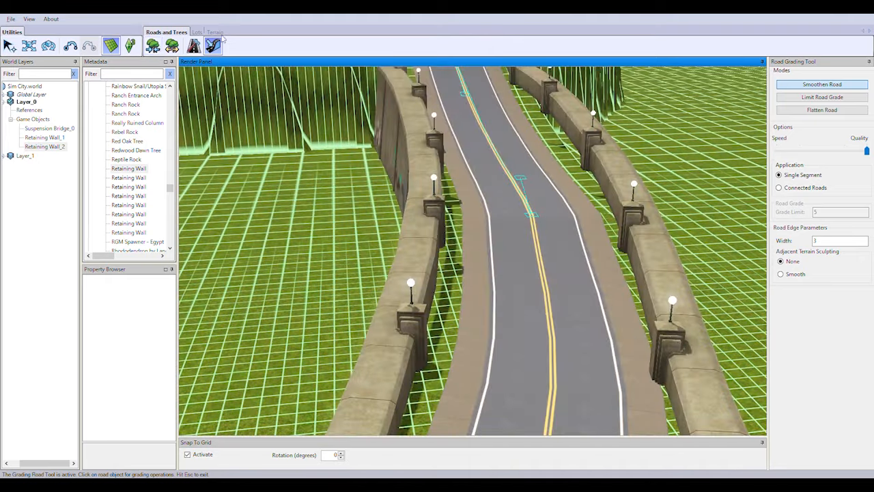
Step: Adjust the bend at the opposite ramp road's end and lengthen the newly graded road farther onto the plateau
left_click(216, 32)
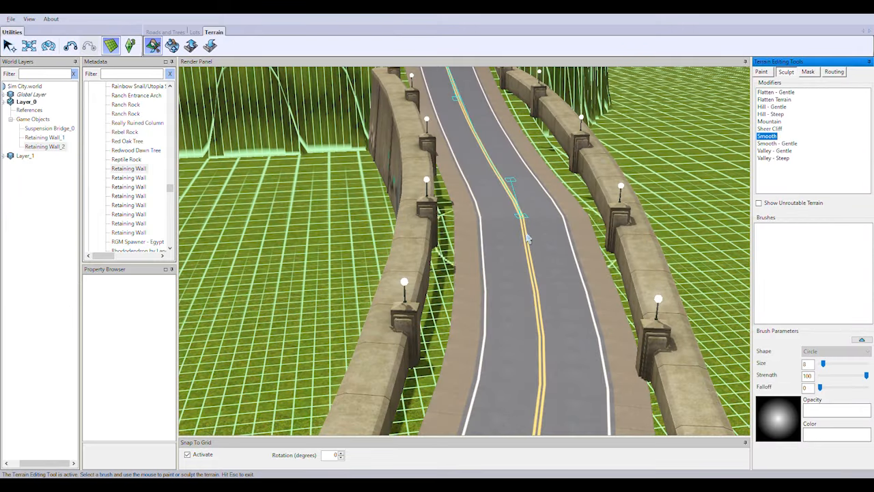
middle_click_drag(527, 238, 744, 384)
left_click(29, 46)
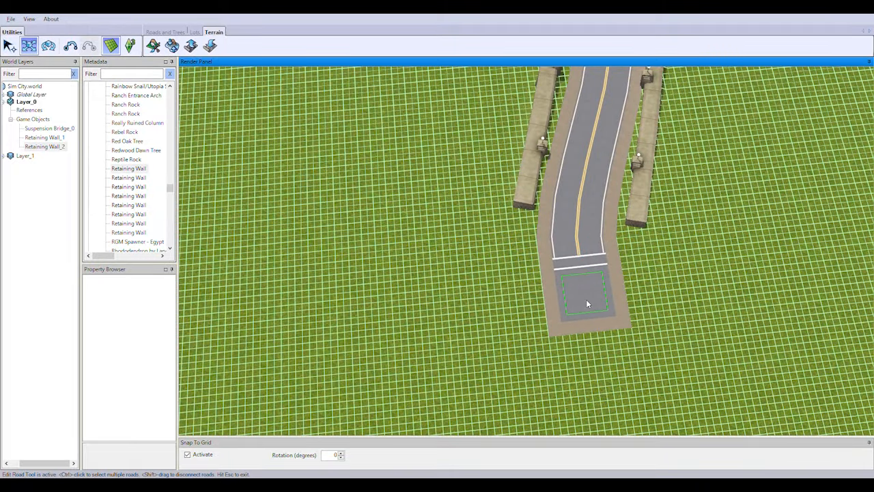
middle_click_drag(585, 307, 536, 197)
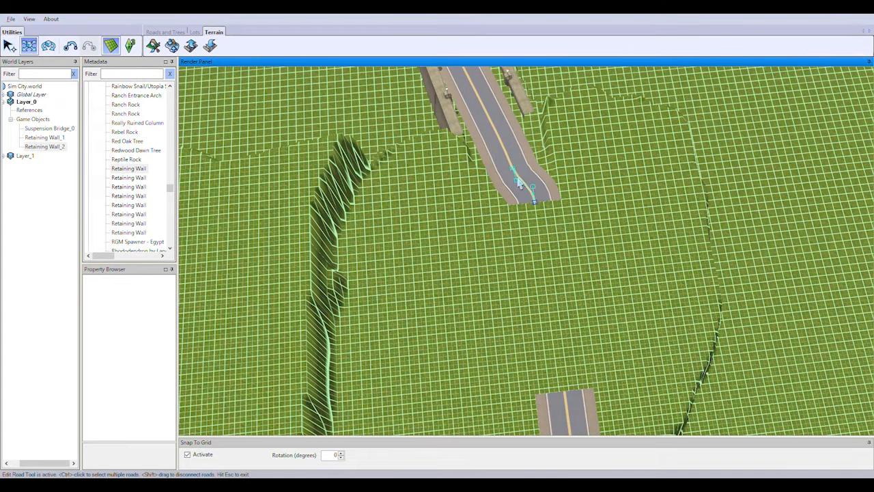
left_click_drag(523, 179, 557, 191)
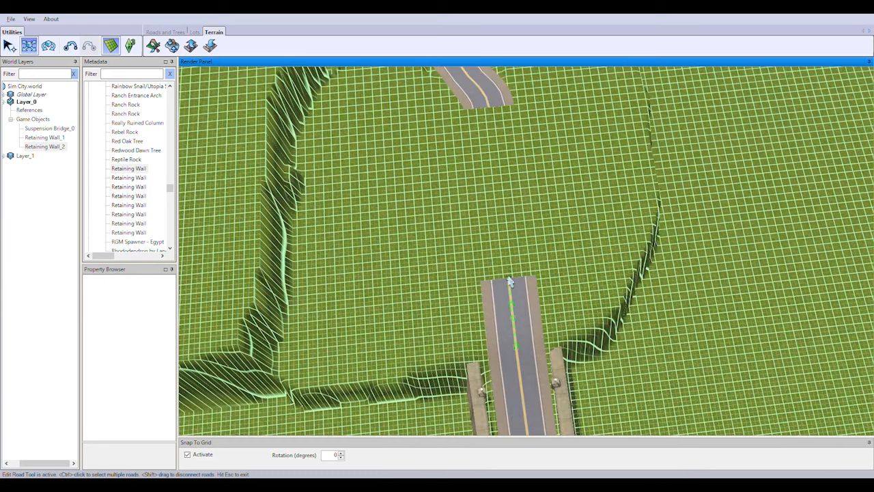
left_click_drag(508, 277, 502, 217)
Step: Place a road intersection on the plateau between the facing ends of the two ramp roads
left_click(166, 33)
left_click(193, 46)
left_click(824, 90)
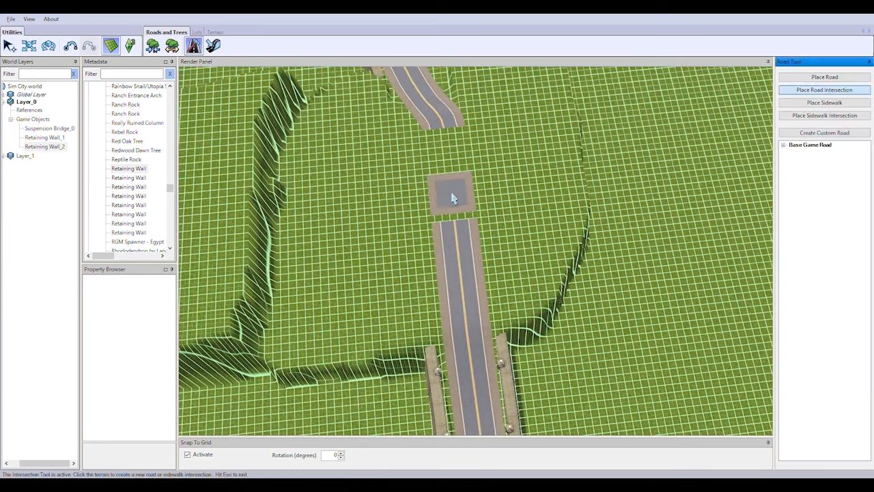
left_click(452, 195)
right_click_drag(682, 239, 579, 366)
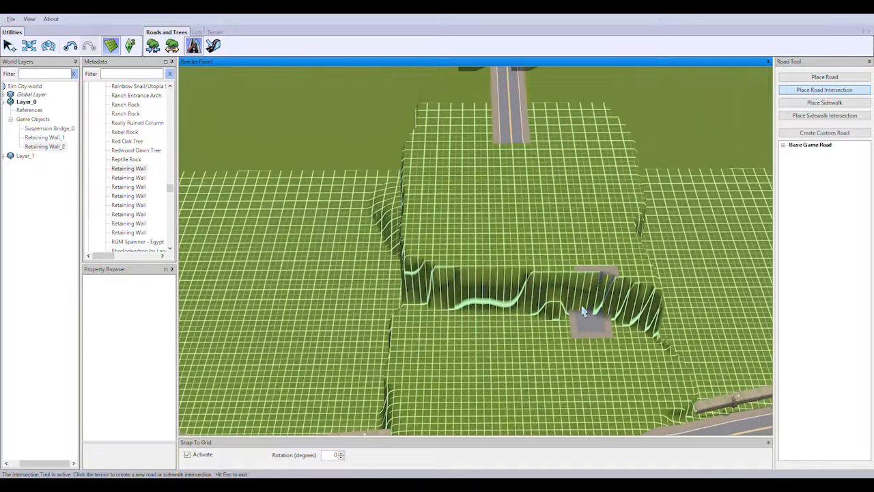
key("Escape")
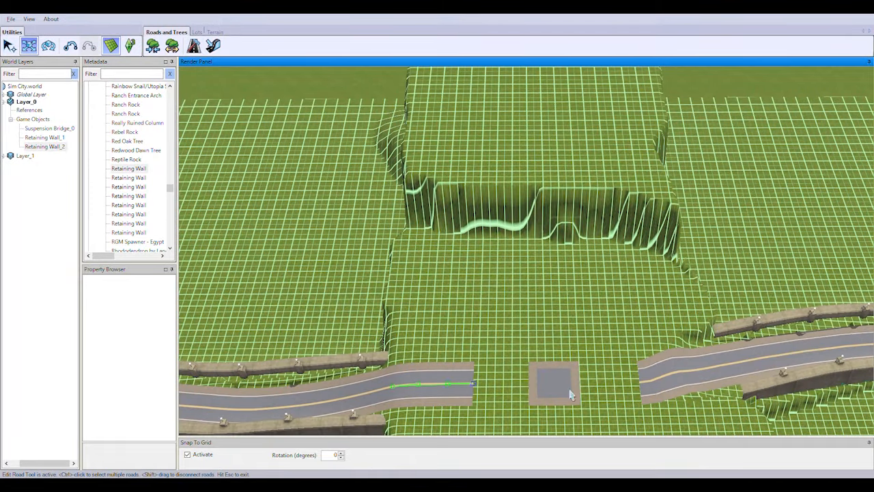
Step: Extend the straight road from the higher plateau down over the cliff and connect it to the new intersection
left_click_drag(526, 388, 526, 91)
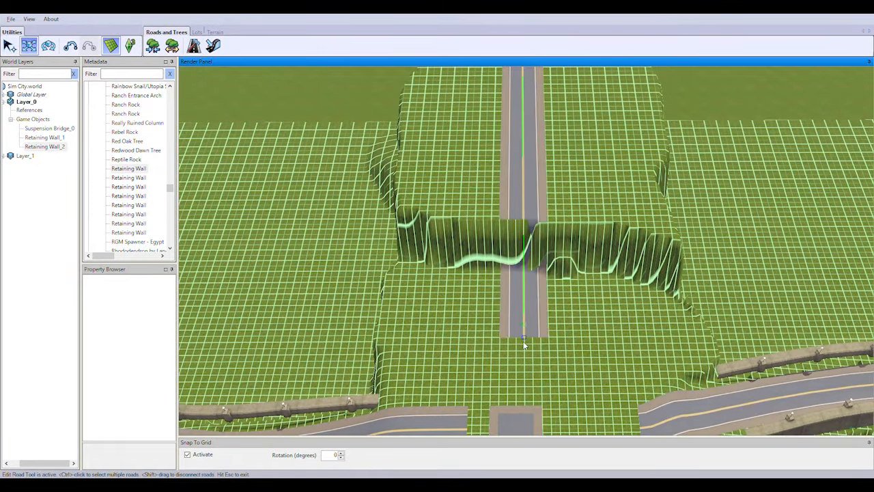
right_click_drag(621, 356, 513, 367)
left_click_drag(517, 290, 517, 336)
scroll(512, 341, "up", 2)
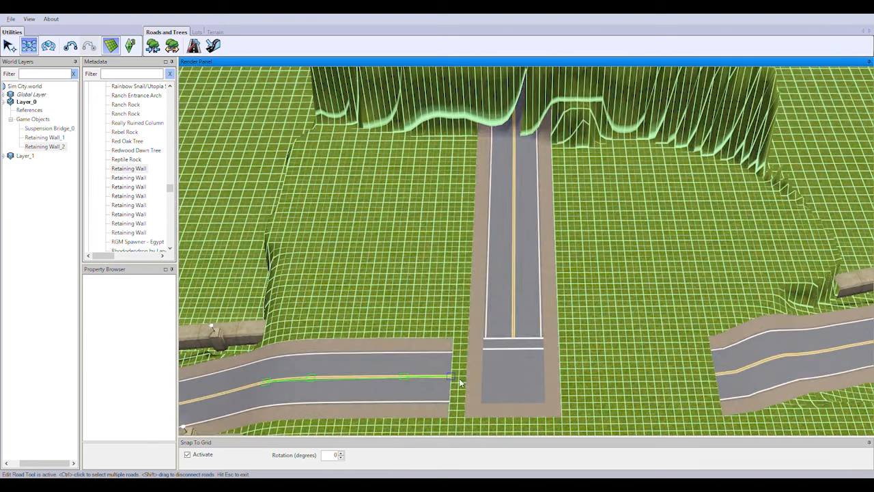
Step: Extend the ramp road's end across the gap and connect it to the side of the plateau intersection
left_click_drag(471, 380, 486, 379)
right_click_drag(486, 380, 423, 369)
middle_click_drag(492, 341, 588, 307)
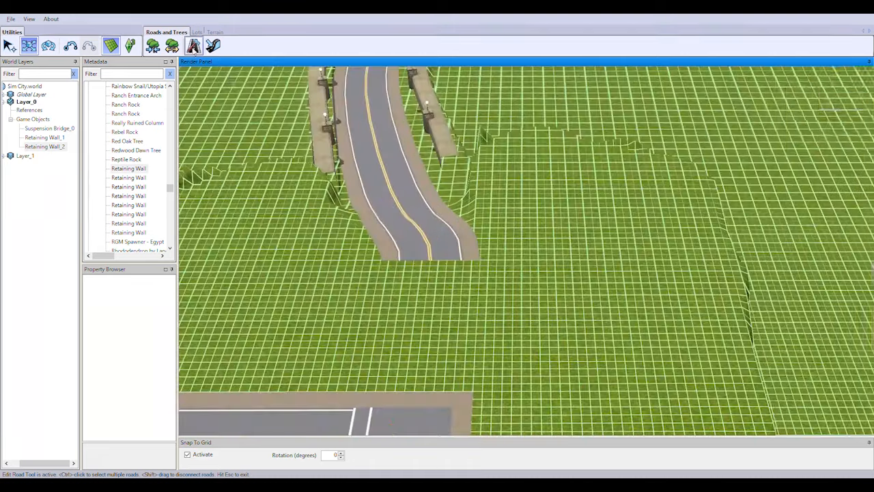
Step: Add a short straight road segment between the opposite ramp road and the intersection, and connect both of its ends
left_click(194, 46)
middle_click_drag(546, 286, 519, 322)
left_click(29, 46)
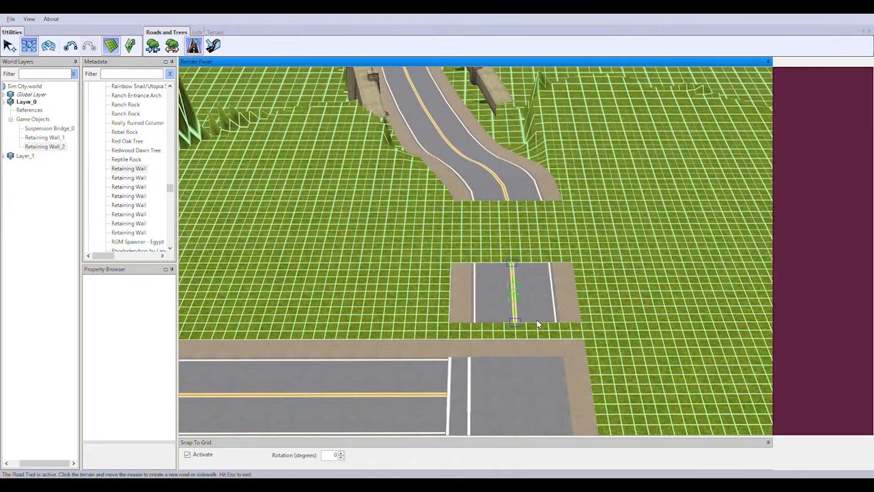
left_click_drag(574, 349, 574, 358)
left_click_drag(569, 267, 558, 213)
middle_click_drag(566, 235, 342, 171)
Step: Smoothen the curved ramp segment beside the new connecting road as a single segment, with grading set to full quality
left_click(213, 45)
left_click_drag(821, 150, 866, 150)
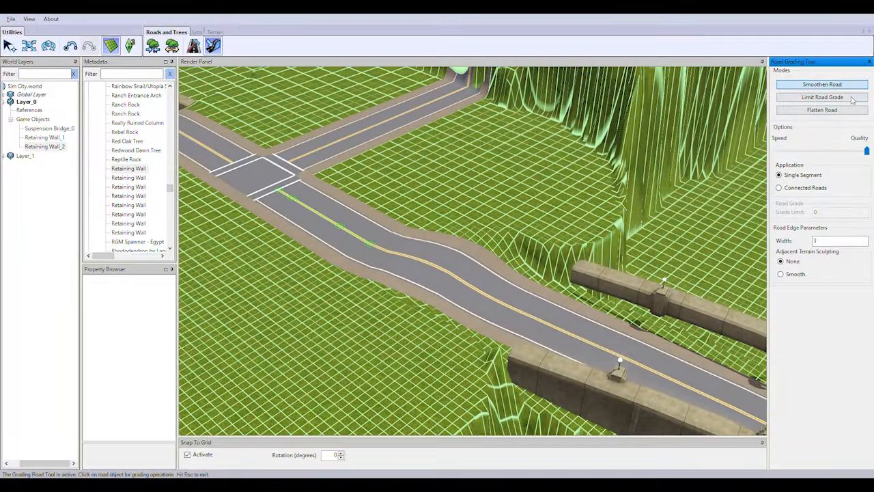
left_click(452, 283)
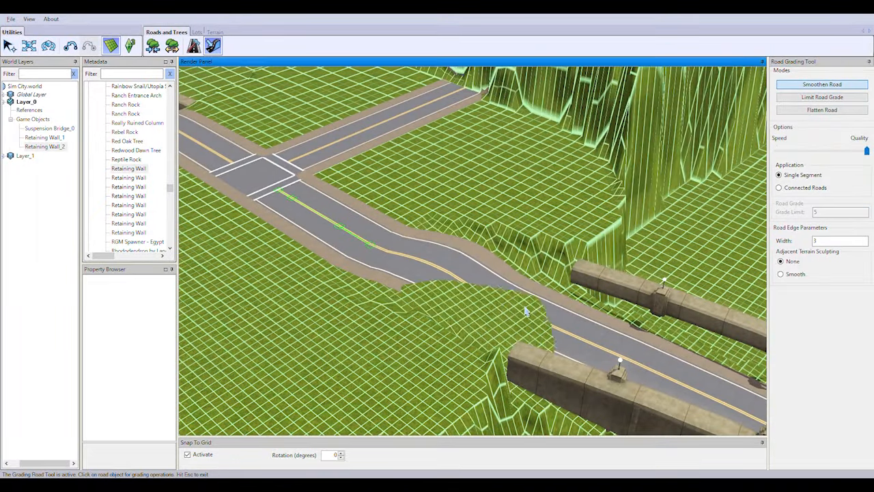
scroll(560, 342, "up", 3)
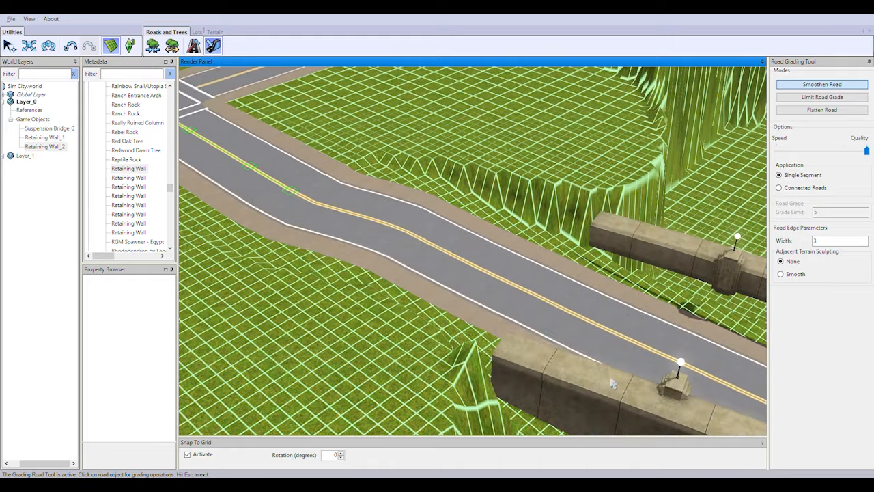
scroll(580, 351, "up", 3)
middle_click_drag(558, 323, 472, 164)
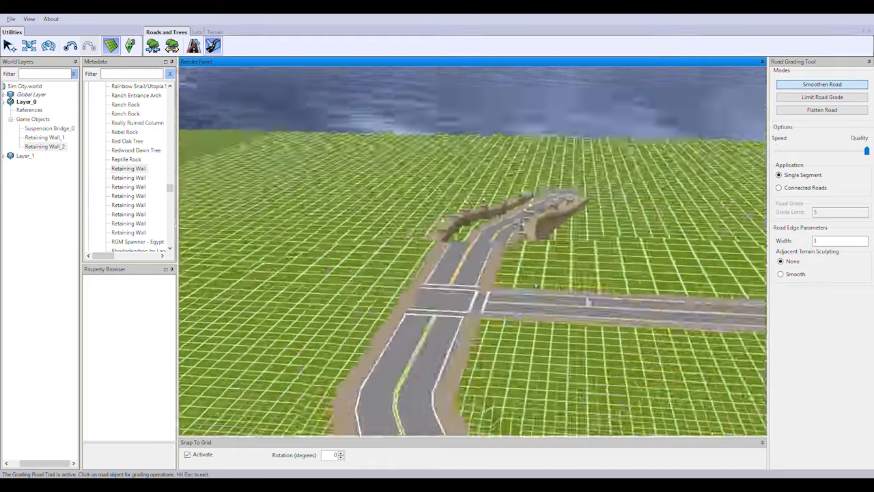
Step: Smoothen the straight road over the cliff so it slopes evenly from the bridge entrance down to the intersection
middle_click_drag(588, 298, 693, 219)
left_click(693, 218)
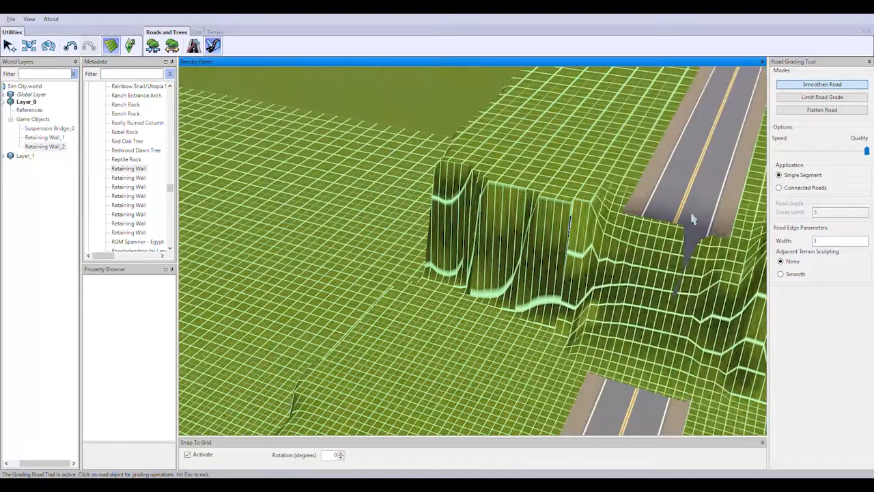
left_click(718, 180)
middle_click_drag(717, 180, 466, 219)
left_click(466, 219)
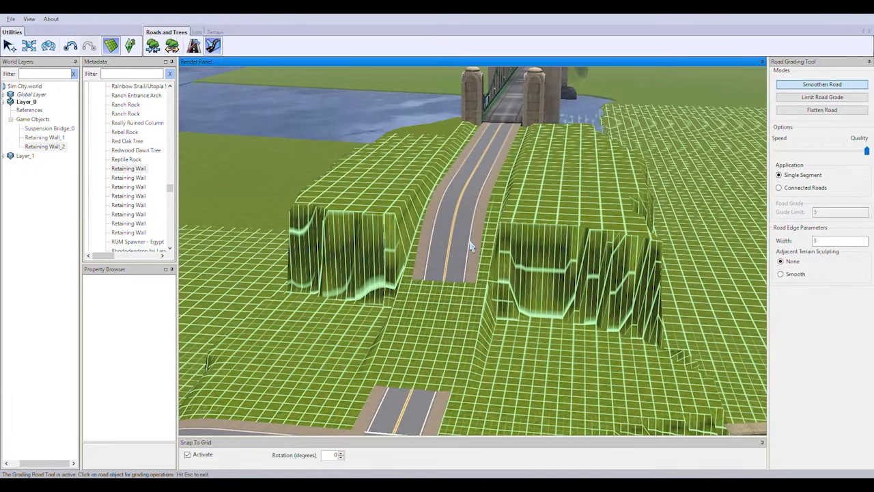
scroll(478, 260, "up", 5)
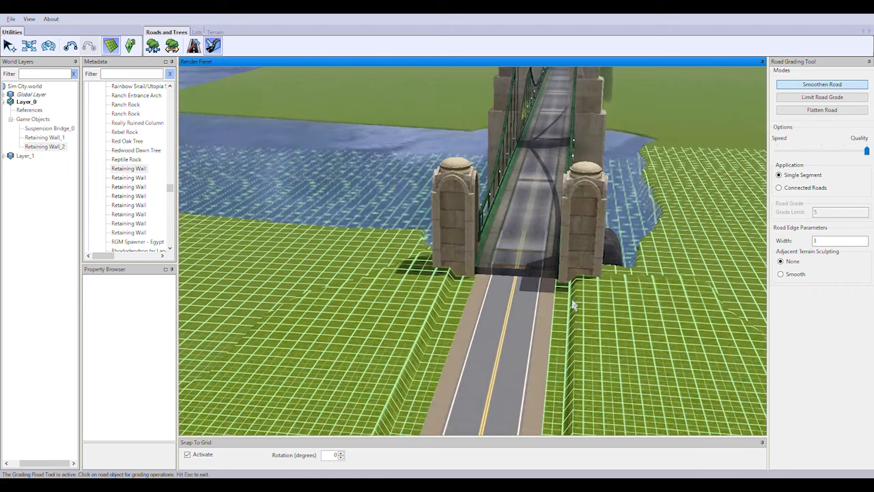
Step: Smooth out the bump under the road near the bridge entrance using the Smooth - Gentle terrain modifier at brush size 4
left_click(214, 32)
left_click(154, 47)
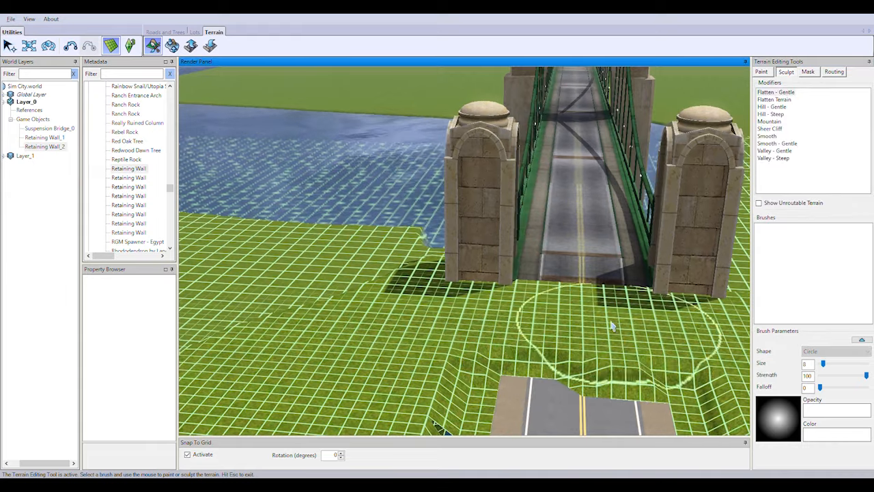
scroll(594, 414, "down", 5)
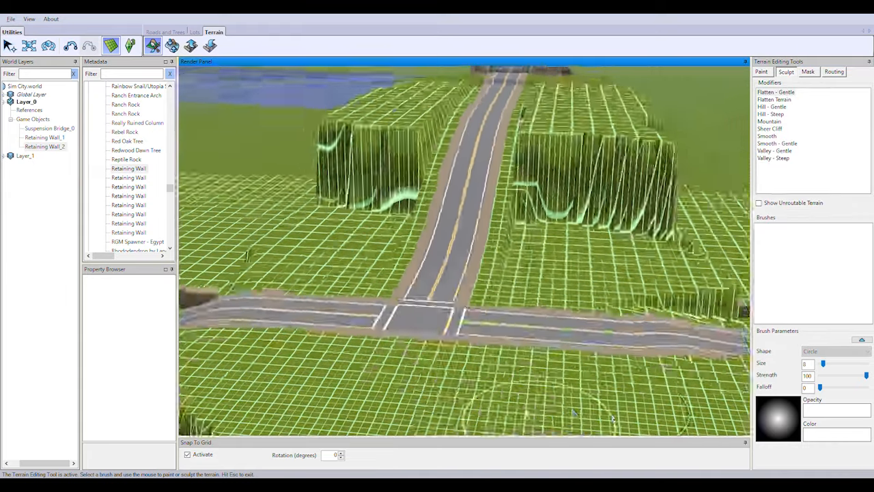
scroll(546, 273, "up", 4)
mouse_move(517, 234)
middle_mouse_down()
mouse_move(530, 137)
mouse_move(540, 146)
mouse_move(546, 191)
middle_mouse_up()
scroll(547, 191, "up", 4)
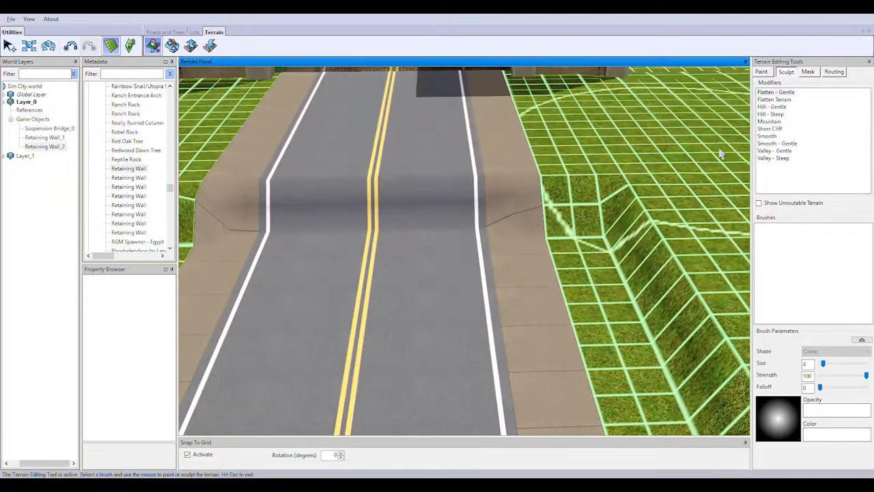
left_click(778, 143)
left_click_drag(824, 365, 822, 365)
mouse_move(536, 211)
left_mouse_down()
mouse_move(268, 199)
mouse_move(428, 226)
mouse_move(240, 226)
mouse_move(546, 217)
left_mouse_up()
middle_click_drag(603, 196, 467, 253)
mouse_move(478, 180)
left_mouse_down()
mouse_move(365, 179)
mouse_move(439, 197)
left_mouse_up()
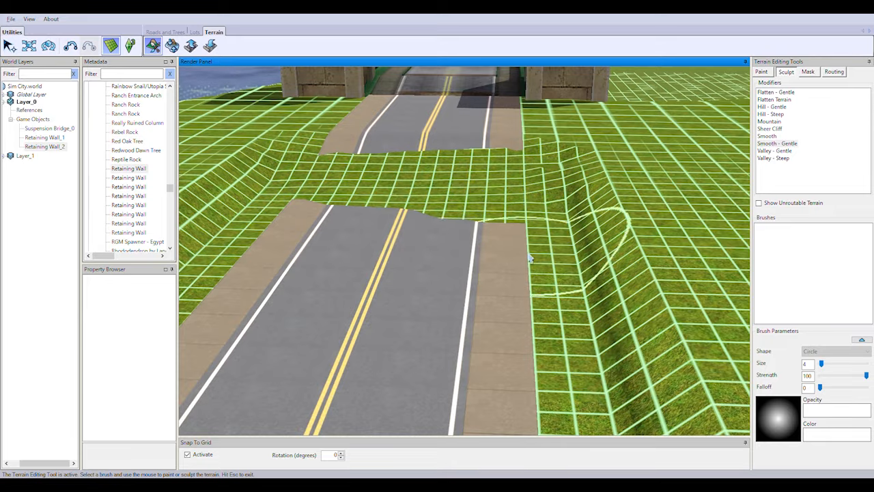
left_click_drag(349, 217, 341, 227)
Step: Examine the whole road layout, the ramps and the plateau edges from several angles
mouse_move(336, 381)
right_mouse_down()
mouse_move(546, 362)
mouse_move(521, 346)
right_mouse_up()
scroll(521, 346, "down", 5)
scroll(648, 375, "down", 5)
middle_click_drag(648, 374, 554, 156)
right_click_drag(554, 156, 347, 314)
scroll(388, 301, "down", 4)
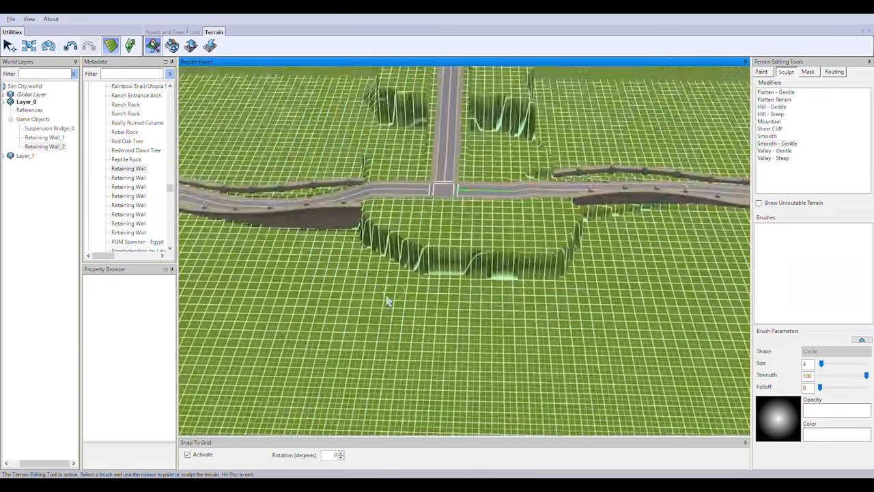
scroll(387, 302, "down", 3)
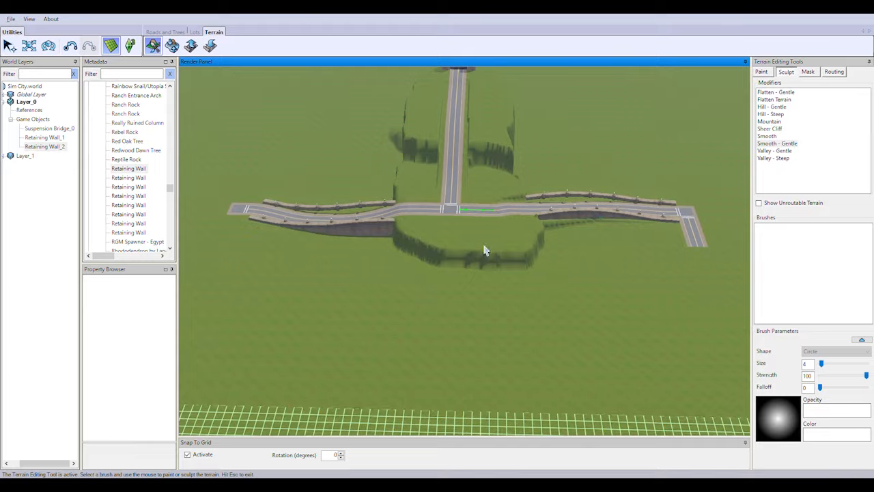
middle_click_drag(485, 250, 626, 332)
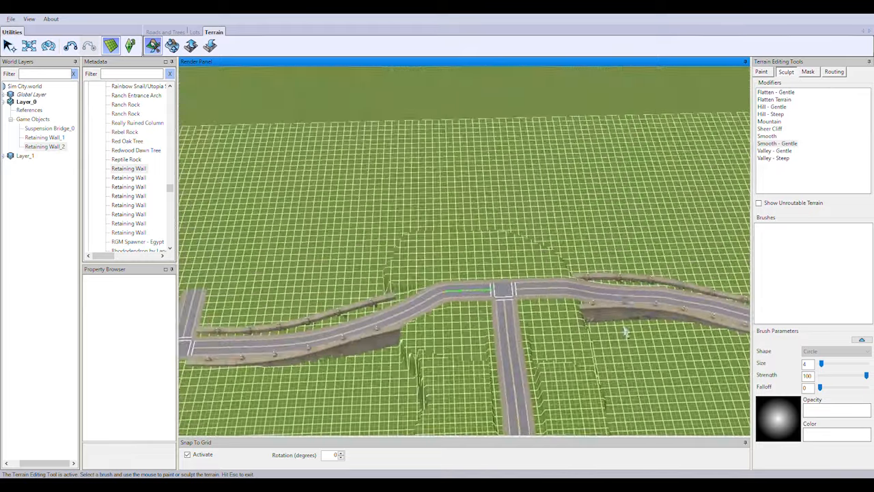
right_click_drag(626, 332, 535, 316)
scroll(535, 316, "down", 5)
right_click_drag(419, 376, 558, 256)
Step: Cut back the plateau's outer edge beyond the intersection using Flatten Terrain at brush size 14
scroll(578, 280, "up", 5)
middle_click_drag(577, 281, 505, 299)
right_click_drag(505, 299, 702, 145)
left_click(775, 99)
left_click(834, 367)
mouse_move(533, 273)
right_mouse_down()
mouse_move(522, 300)
mouse_move(496, 253)
mouse_move(497, 188)
right_mouse_up()
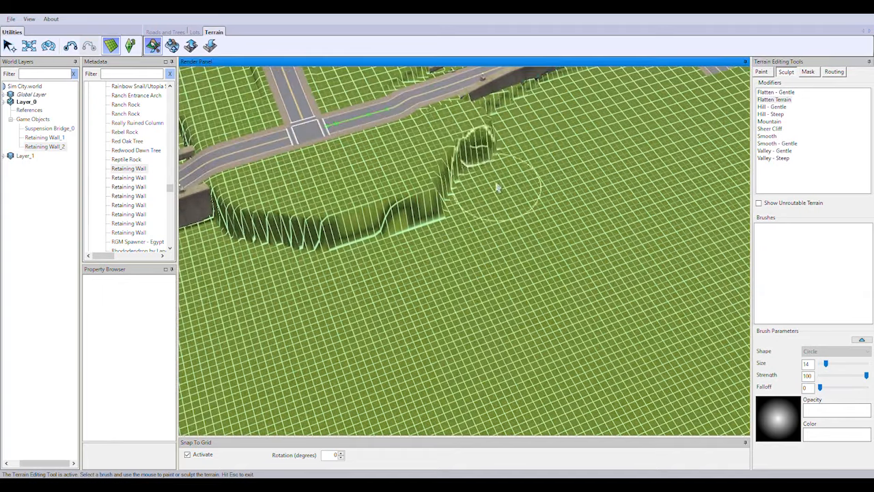
left_click_drag(486, 168, 286, 232)
right_click_drag(562, 246, 738, 302)
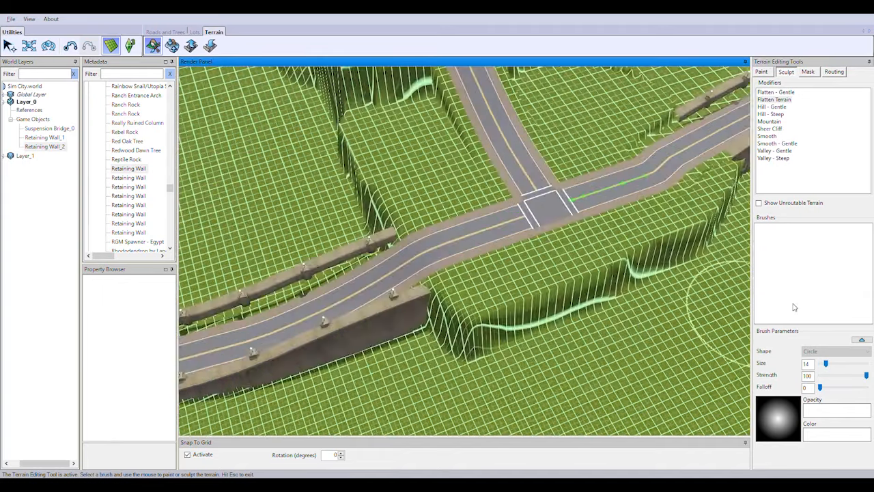
Step: Straighten the plateau's cliff face alongside the road by flattening the terrain with a size 7 brush
left_click_drag(826, 365, 823, 366)
scroll(464, 362, "up", 5)
mouse_move(402, 358)
left_mouse_down()
mouse_move(576, 306)
mouse_move(499, 318)
mouse_move(581, 289)
mouse_move(570, 339)
left_mouse_up()
right_click_drag(570, 339, 737, 252)
mouse_move(386, 379)
left_mouse_down()
mouse_move(526, 325)
mouse_move(648, 219)
left_mouse_up()
mouse_move(647, 219)
right_mouse_down()
mouse_move(451, 368)
mouse_move(421, 412)
mouse_move(462, 409)
right_mouse_up()
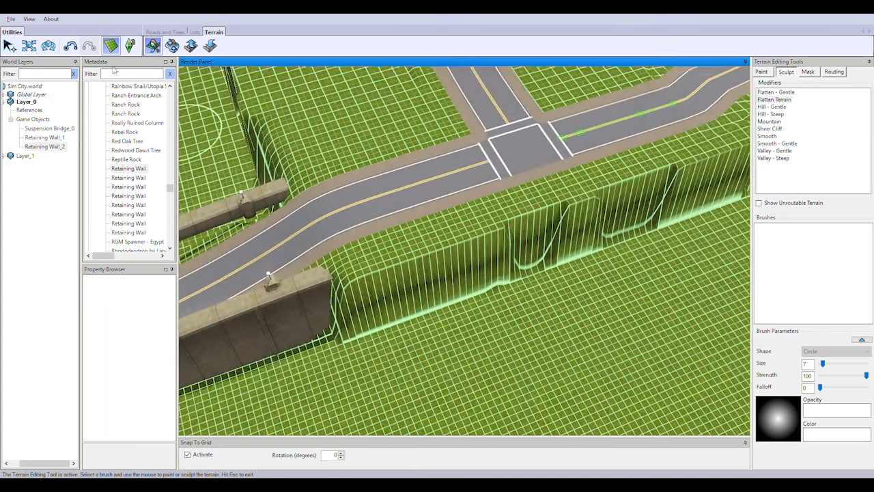
Step: Filter the object list by "wall" and try out a Retaining Wall variant near the plateau's cliff face
left_click(131, 74)
type("wall")
left_click_drag(171, 135, 170, 176)
left_click_drag(129, 150, 485, 381)
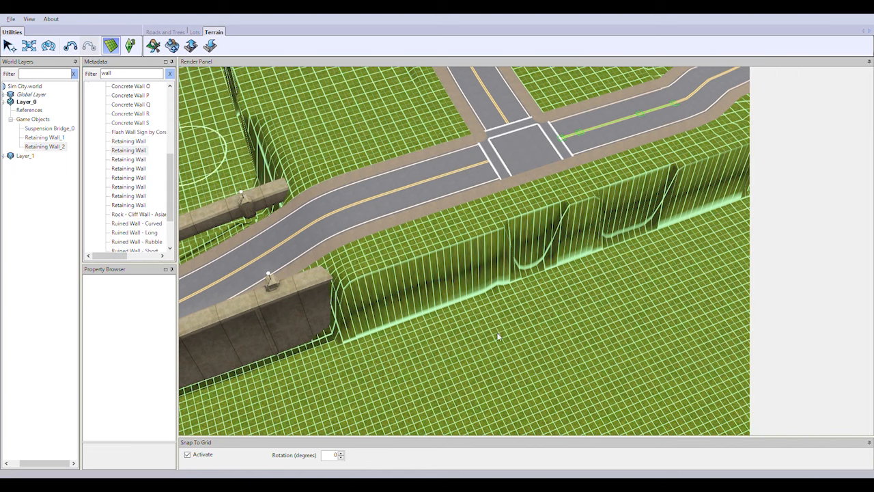
Step: Preview the other Retaining Wall variants and the Concrete Wall pieces in the world for covering the cliff face
left_click(129, 159)
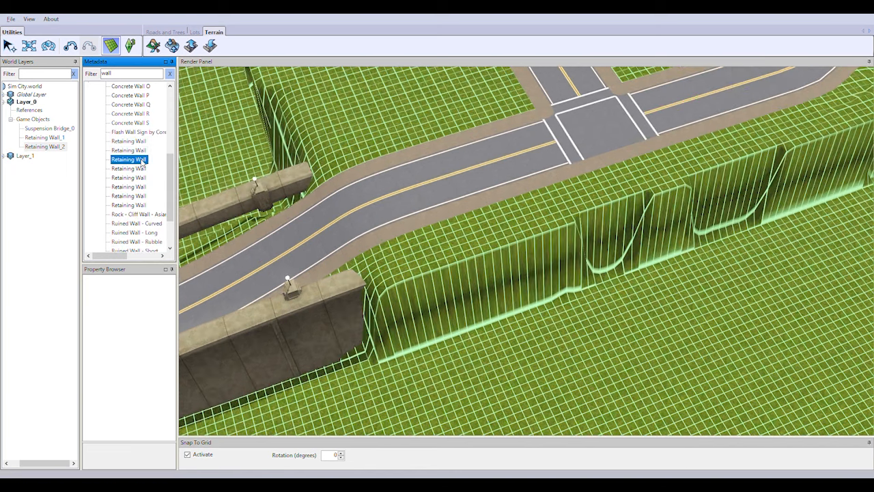
scroll(424, 164, "down", 3)
left_click(123, 168)
left_click(127, 178)
left_click(135, 187)
left_click(134, 196)
left_click(131, 205)
left_click(126, 141)
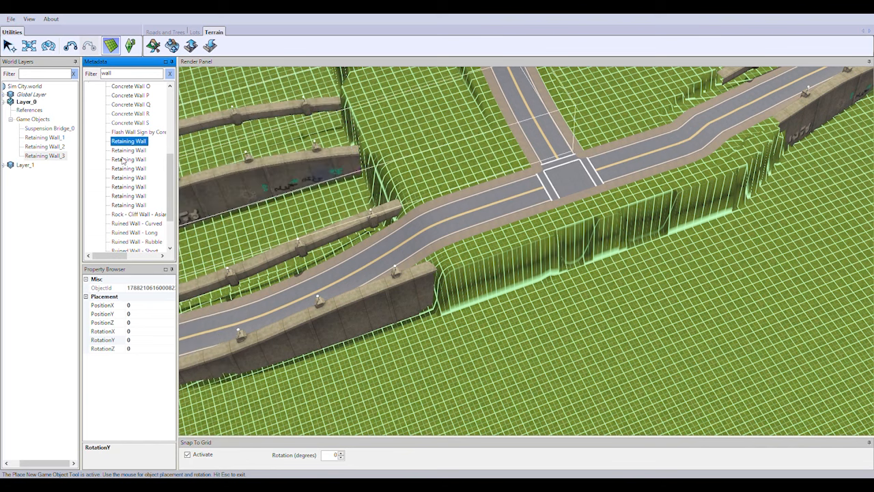
left_click(123, 152)
left_click(131, 113)
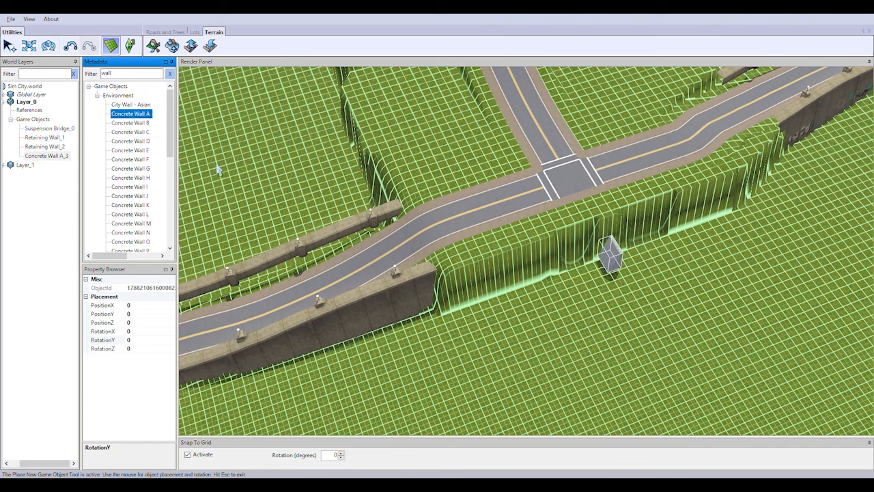
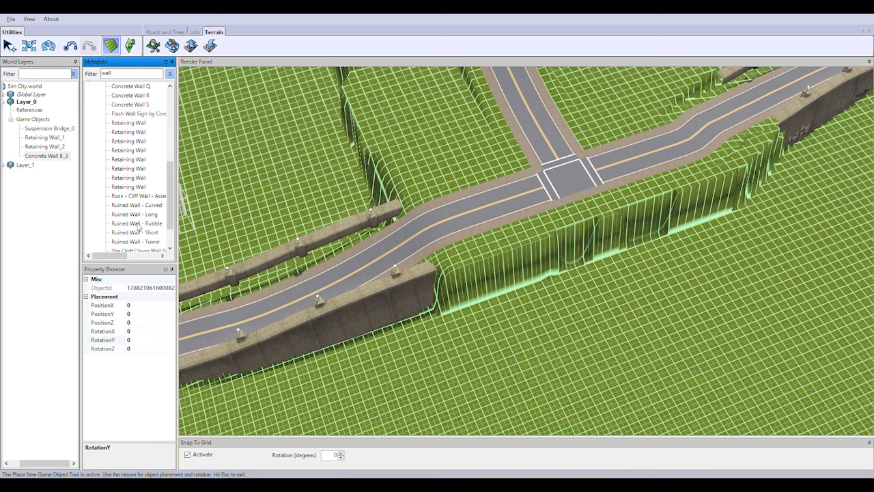
Step: Place a Tropical Retaining Wall across the road beside the intersection, and cancel placing a Wall - Stone Rail
scroll(138, 227, "down", 2)
left_click(140, 160)
left_click(140, 224)
scroll(526, 270, "up", 3)
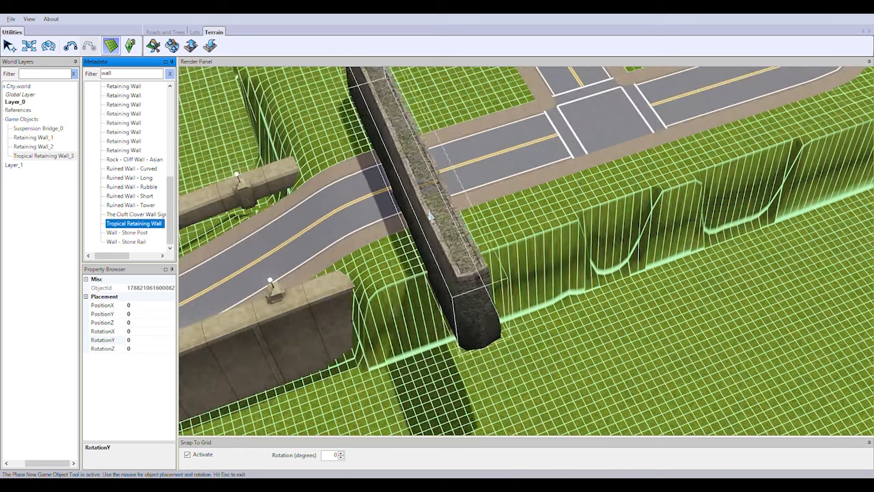
left_click(564, 203)
left_click(139, 233)
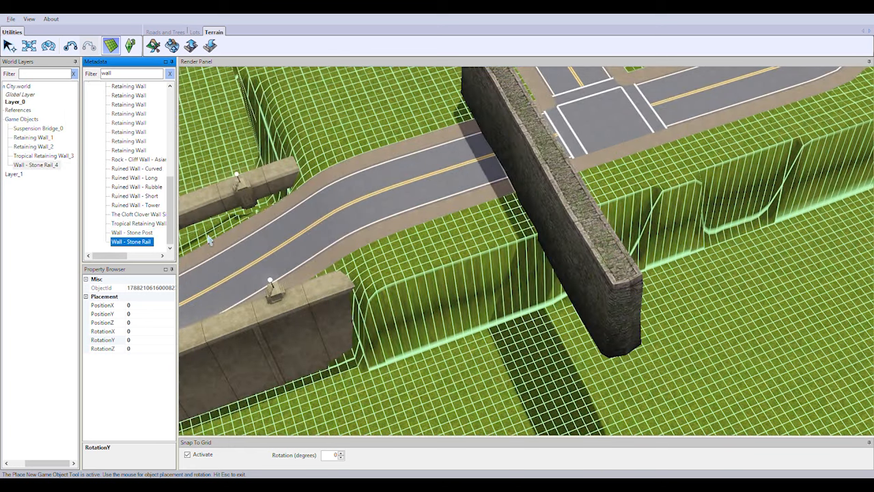
key("Escape")
Step: Rotate the Tropical Retaining Wall about 90 degrees around Y and sink it into the cliff face beside the ramp wall
left_click(580, 304)
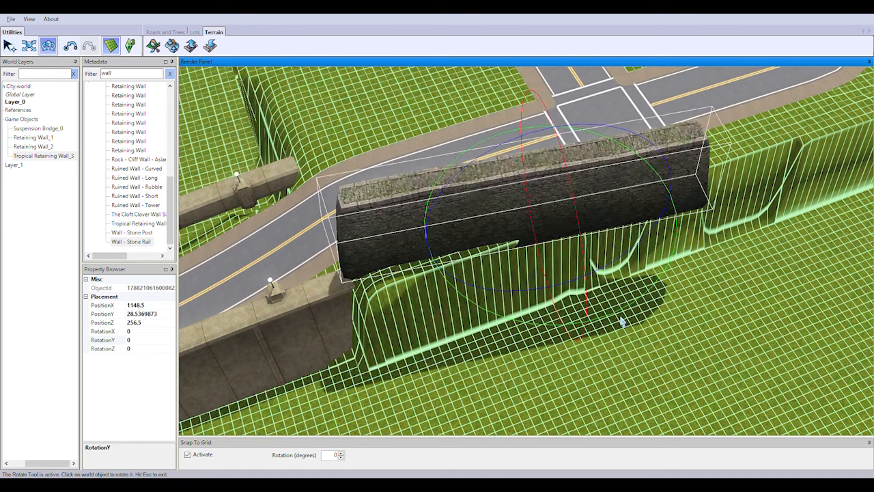
left_click(101, 340)
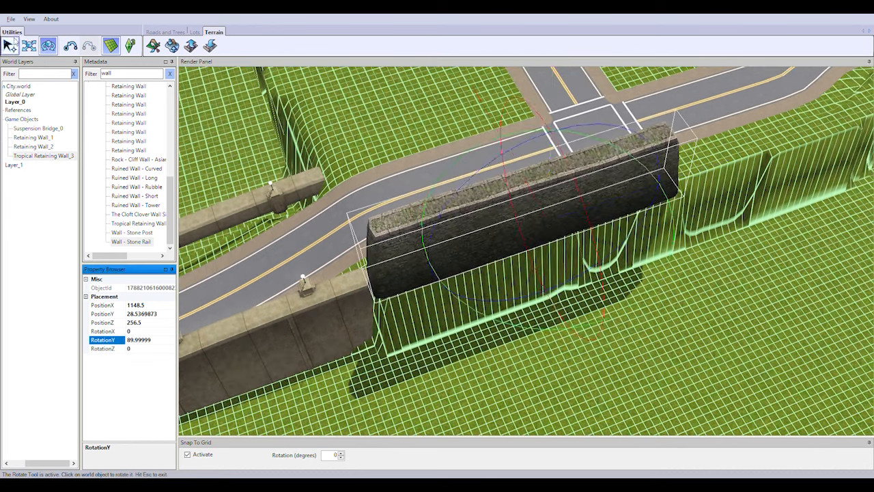
left_click(28, 45)
left_click(546, 131)
left_click_drag(546, 131, 556, 194)
left_click_drag(513, 245, 512, 237)
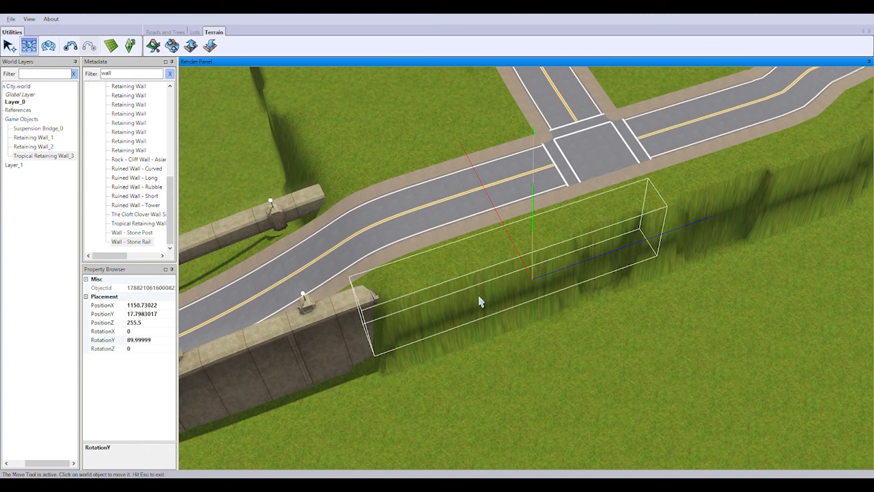
Step: Try to expose the Tropical Retaining Wall using Flatten Terrain at brush size 7, and undo the sculpting strokes
left_click(195, 32)
left_click(151, 47)
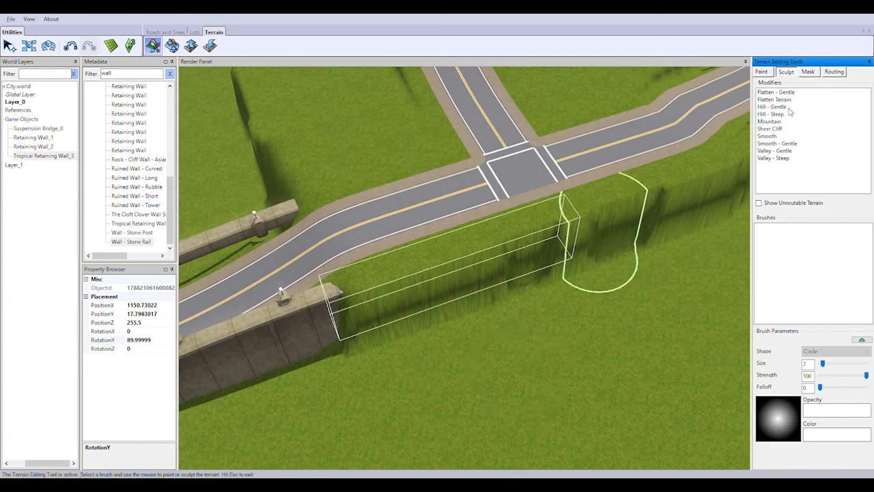
right_click_drag(517, 370, 498, 357)
scroll(498, 357, "up", 3)
mouse_move(478, 352)
left_mouse_down()
mouse_move(634, 299)
mouse_move(718, 250)
left_mouse_up()
right_click_drag(718, 250, 546, 355)
mouse_move(341, 210)
left_mouse_down()
mouse_move(335, 215)
mouse_move(517, 180)
left_mouse_up()
left_click_drag(327, 444, 656, 412)
key("ctrl+z")
key("ctrl+z")
key("ctrl+z")
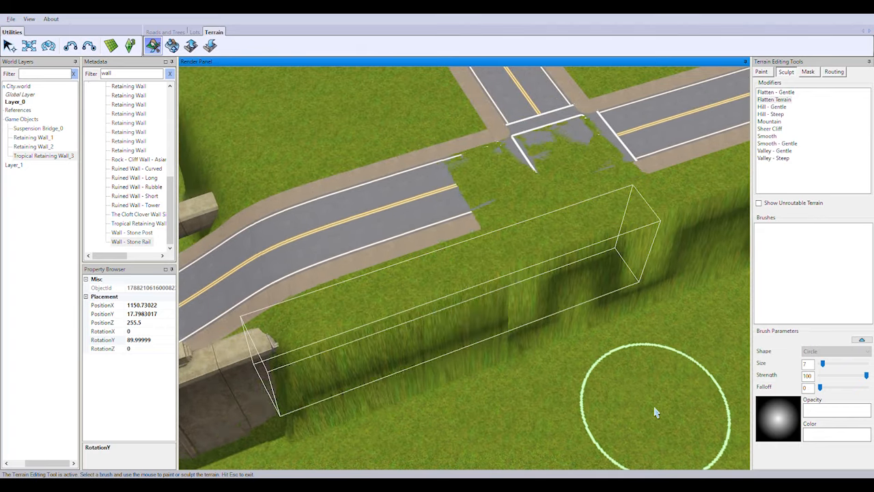
Step: Flatten the terrain in front of the Tropical Retaining Wall with a size 2 brush to uncover its stone face
right_click_drag(655, 412, 615, 441)
left_click_drag(822, 364, 820, 364)
mouse_move(471, 304)
left_mouse_down()
mouse_move(399, 332)
mouse_move(737, 205)
left_mouse_up()
mouse_move(439, 409)
middle_mouse_down()
mouse_move(474, 274)
mouse_move(620, 333)
mouse_move(432, 351)
middle_mouse_up()
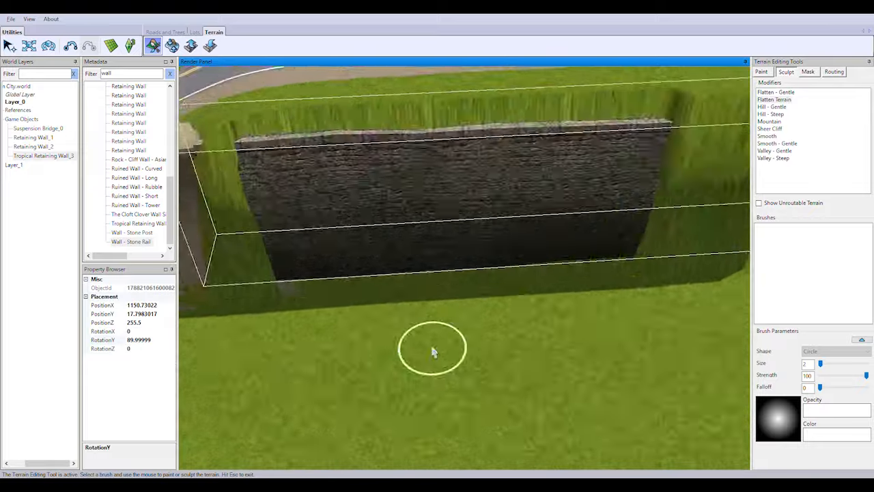
scroll(433, 351, "down", 3)
left_click_drag(492, 253, 347, 277)
scroll(347, 277, "up", 4)
mouse_move(348, 277)
middle_mouse_down()
mouse_move(271, 286)
mouse_move(507, 326)
middle_mouse_up()
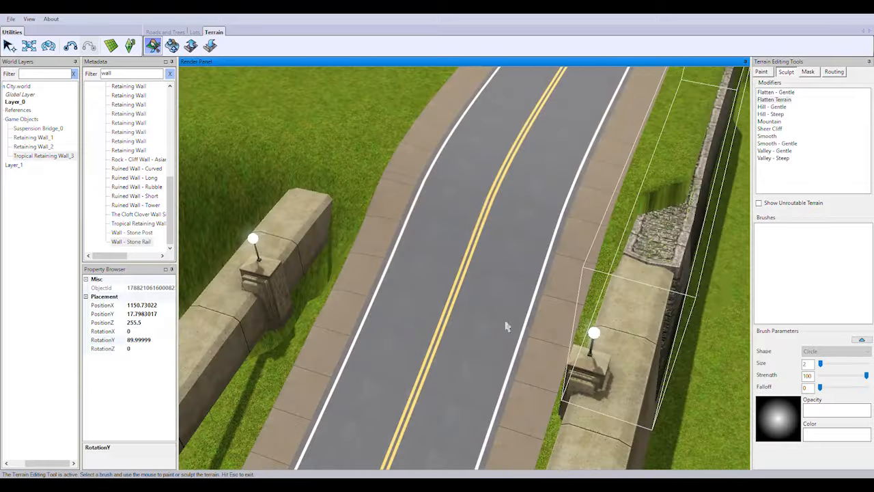
right_click_drag(506, 327, 667, 321)
mouse_move(667, 322)
left_mouse_down()
mouse_move(456, 429)
mouse_move(570, 241)
mouse_move(624, 355)
left_mouse_up()
Step: Place a railed Retaining Wall rotated about 90 degrees around Y and bring it alongside the Tropical Retaining Wall
middle_click_drag(623, 354, 585, 312)
scroll(585, 312, "down", 5)
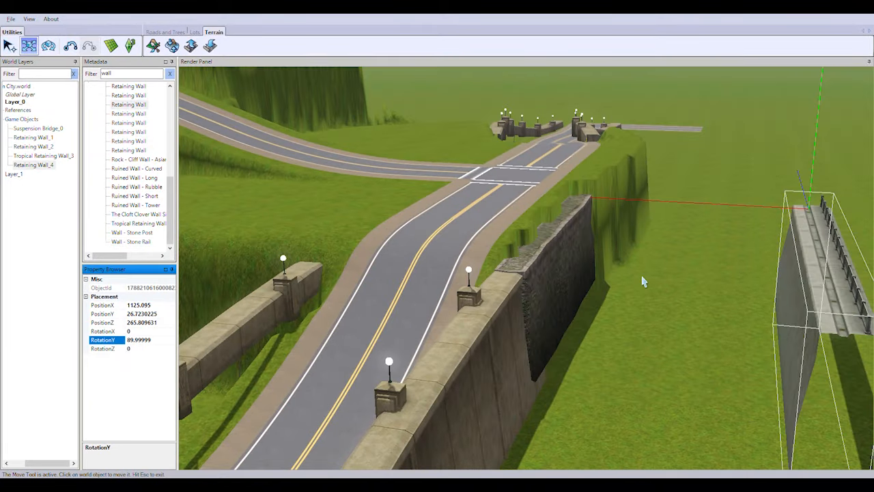
left_click_drag(798, 209, 594, 168)
left_click(56, 159)
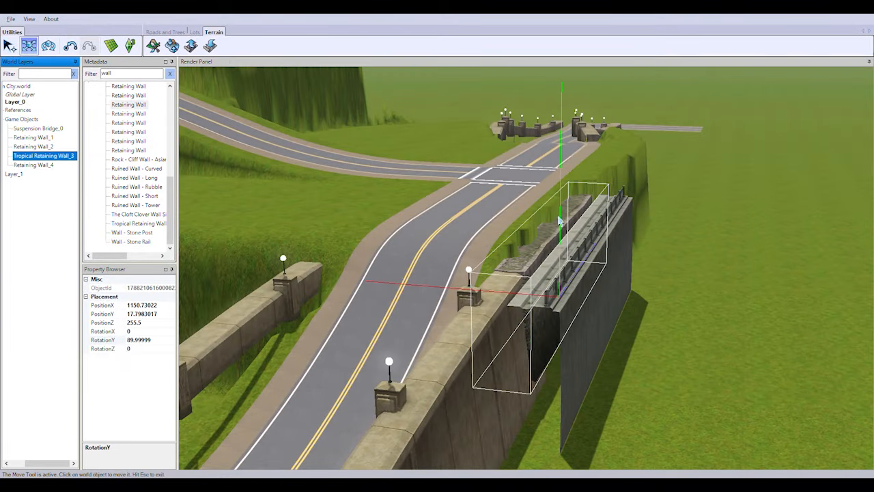
left_click_drag(558, 220, 485, 190)
left_click(51, 165)
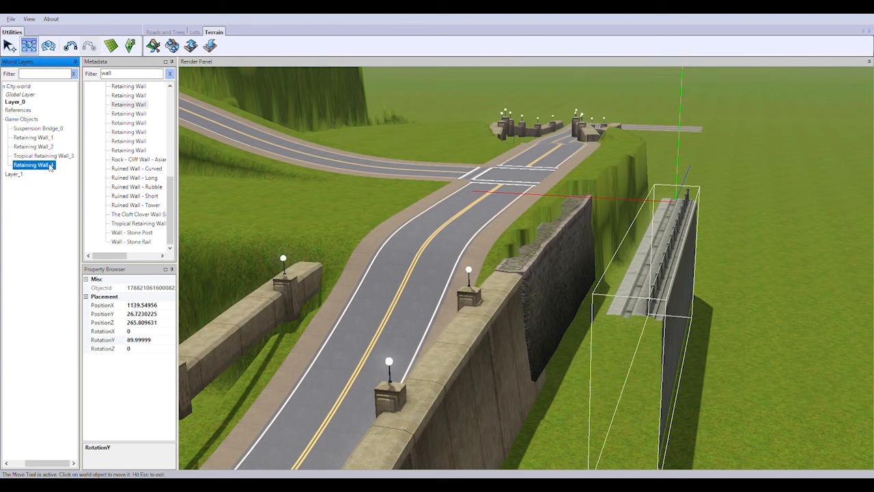
Step: Delete the Tropical Retaining Wall and fit the railed Retaining Wall into its place against the ramp wall
left_click(55, 156)
left_click_drag(533, 299, 754, 315)
key("Delete")
left_click_drag(594, 206, 555, 183)
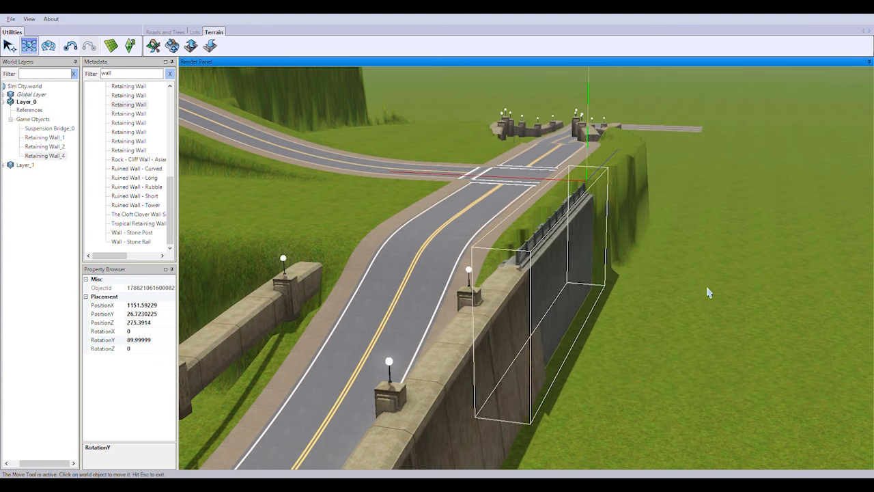
Step: Place a second railed Retaining Wall below the cliff, set its RotationY to about 90, and slide it along Z past the intersection
middle_click_drag(707, 292, 616, 326)
right_click_drag(616, 326, 689, 355)
scroll(689, 355, "down", 3)
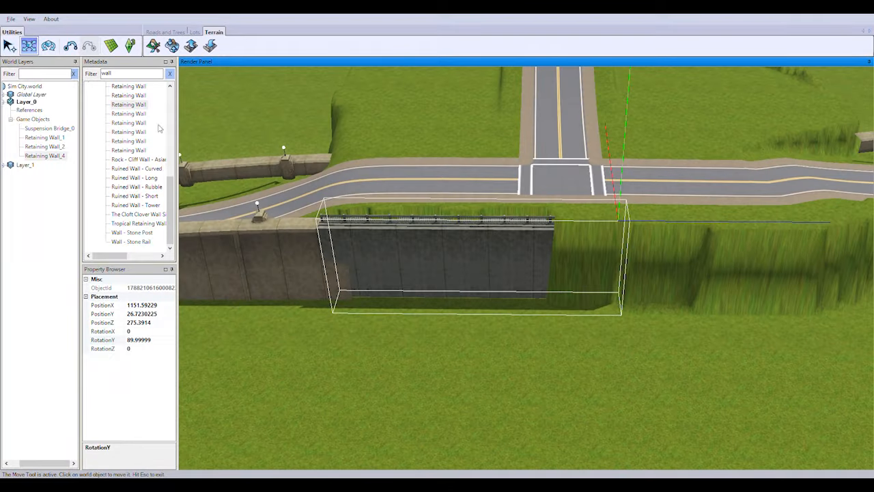
left_click(137, 106)
key("Escape")
left_click(410, 268)
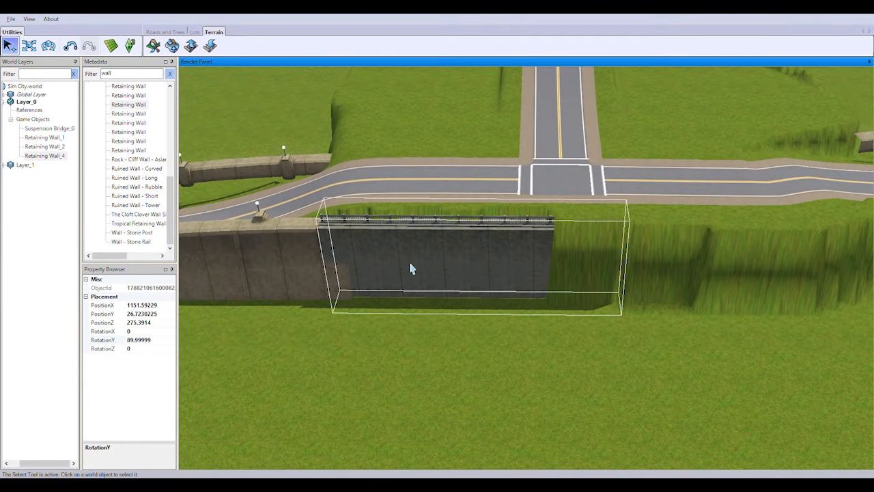
left_click(135, 109)
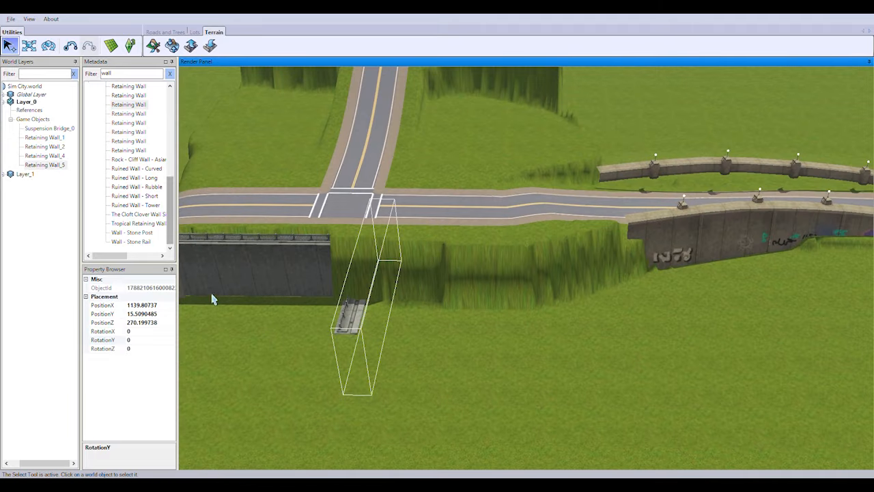
left_click(164, 339)
left_click(317, 335)
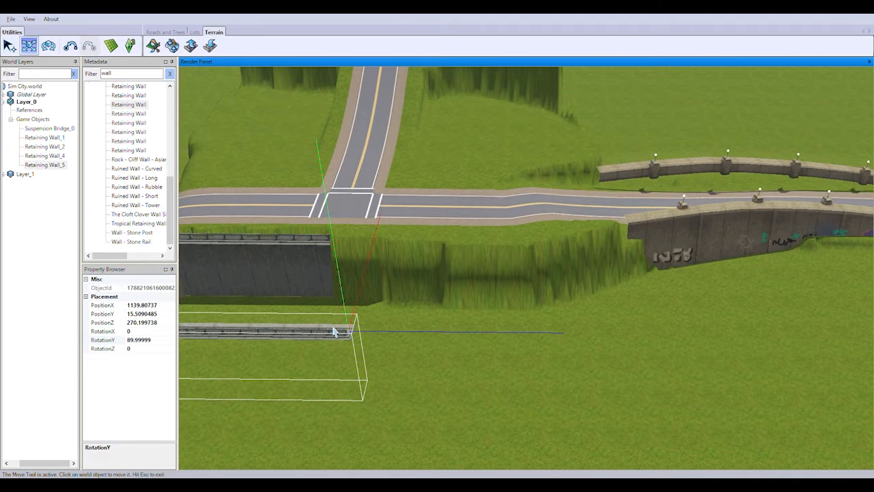
left_click_drag(333, 332, 548, 334)
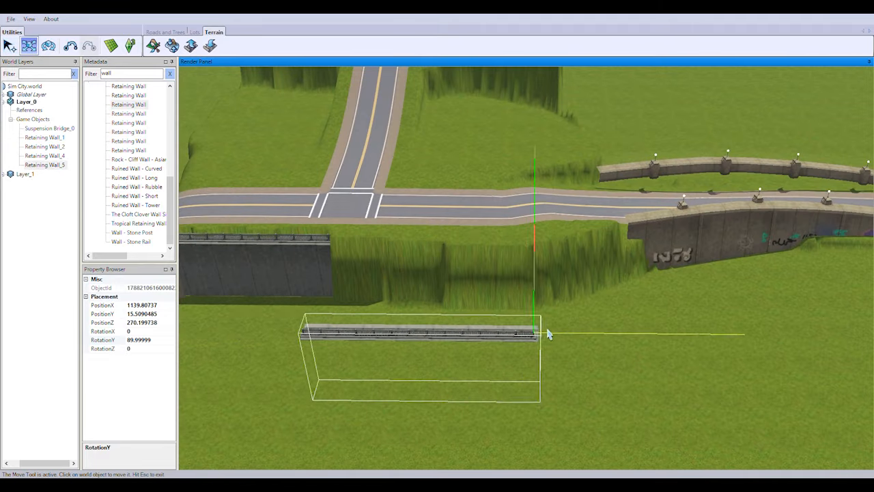
Step: Set the second Retaining Wall's PositionY to 26.7230225
left_click_drag(161, 314, 119, 313)
key("ctrl+c")
left_click(402, 337)
key("ctrl+v")
key("Return")
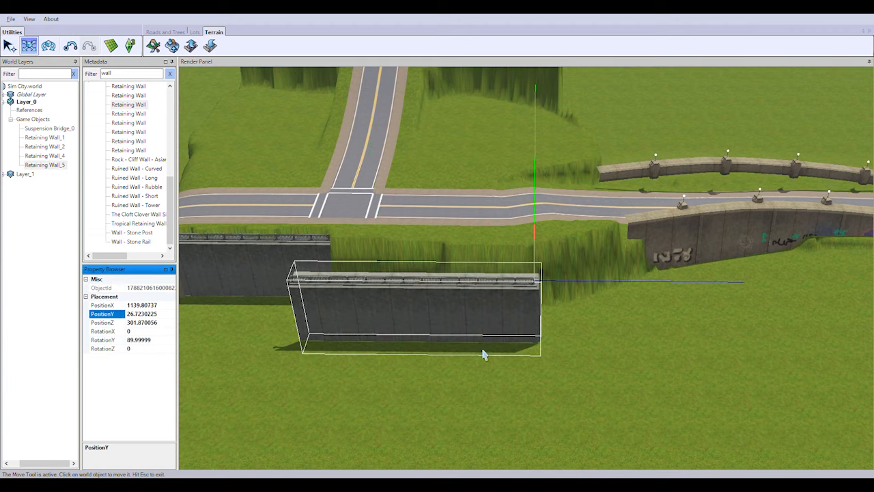
Step: Push the second Retaining Wall into the cliff face and line it up end to end with the first railed wall
middle_click_drag(484, 355, 567, 367)
right_click_drag(567, 367, 424, 362)
left_click_drag(444, 334, 527, 295)
right_click_drag(505, 287, 285, 205)
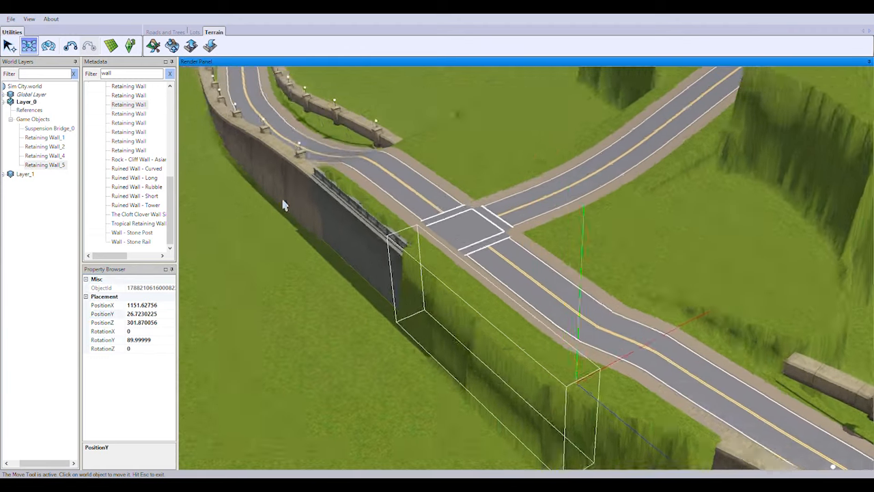
scroll(287, 232, "up", 3)
scroll(290, 256, "down", 3)
right_click_drag(289, 256, 499, 355)
Step: Flatten the terrain in front of the second Retaining Wall with a size 3 brush to uncover its face
left_click(153, 46)
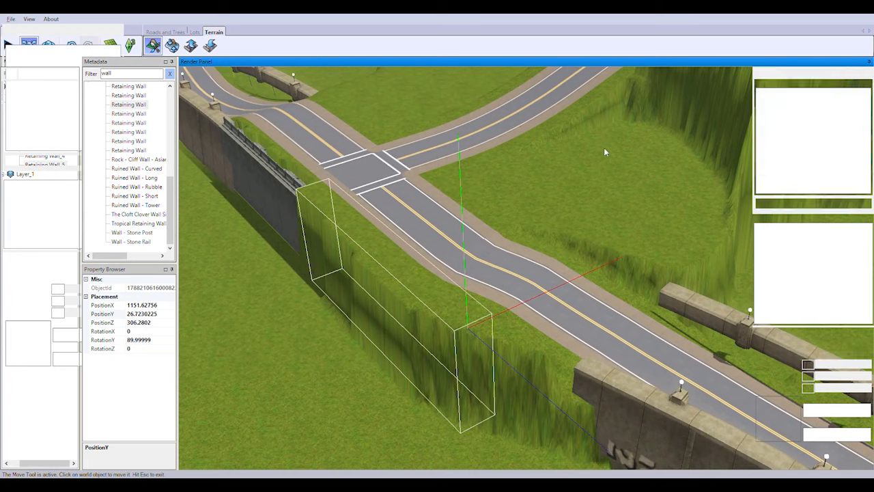
left_click(775, 100)
right_click_drag(433, 416, 555, 399)
scroll(556, 399, "up", 2)
left_click_drag(820, 364, 821, 365)
mouse_move(710, 423)
left_mouse_down()
mouse_move(488, 357)
mouse_move(377, 246)
left_mouse_up()
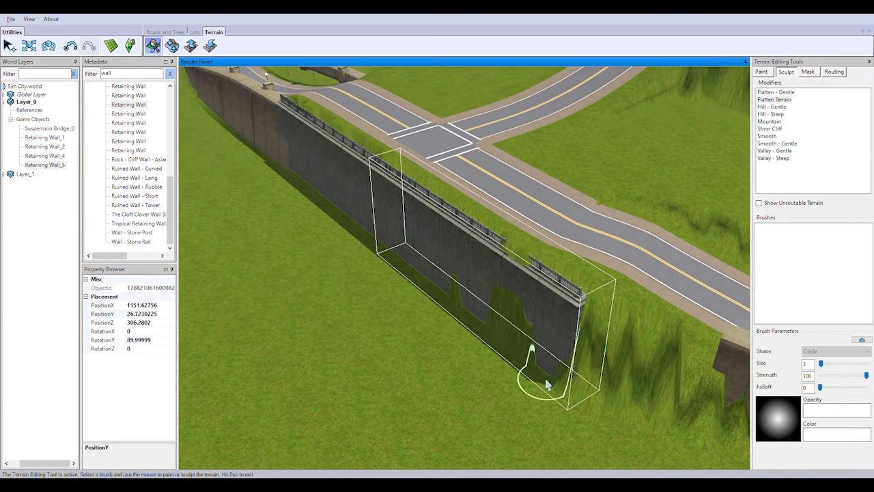
scroll(564, 289, "up", 5)
middle_click_drag(564, 289, 508, 267)
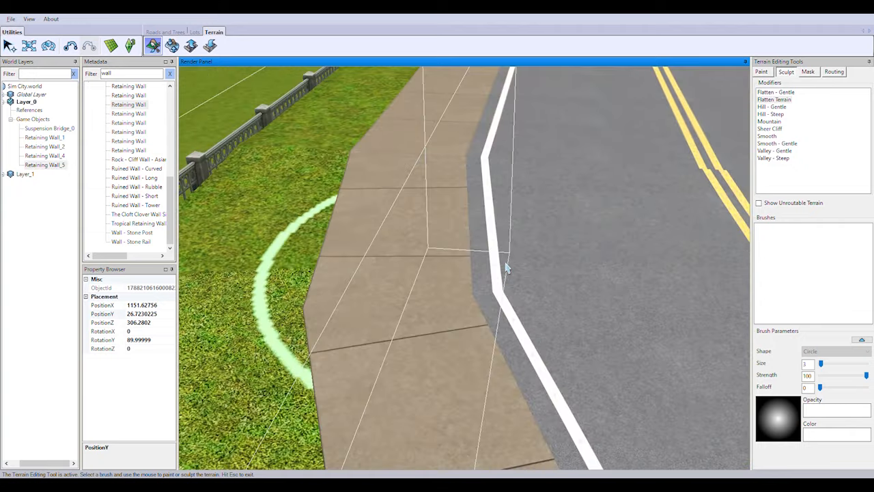
scroll(507, 267, "down", 5)
middle_click_drag(496, 305, 501, 246)
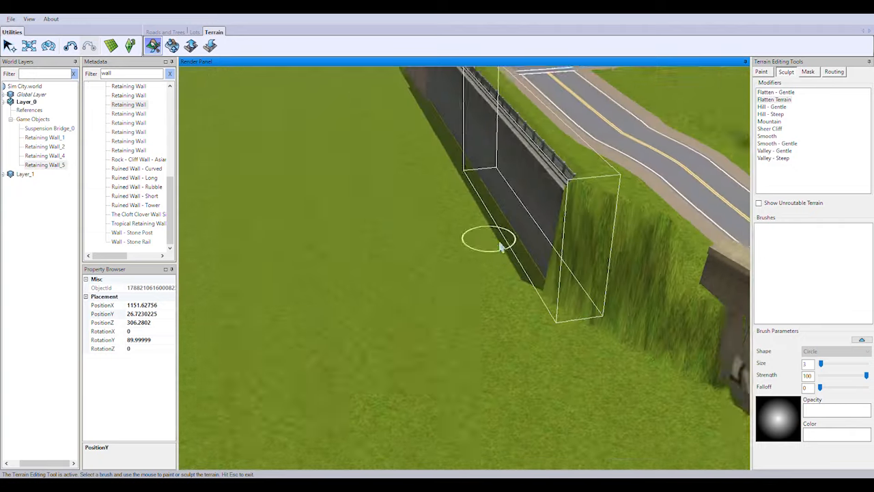
scroll(576, 234, "down", 5)
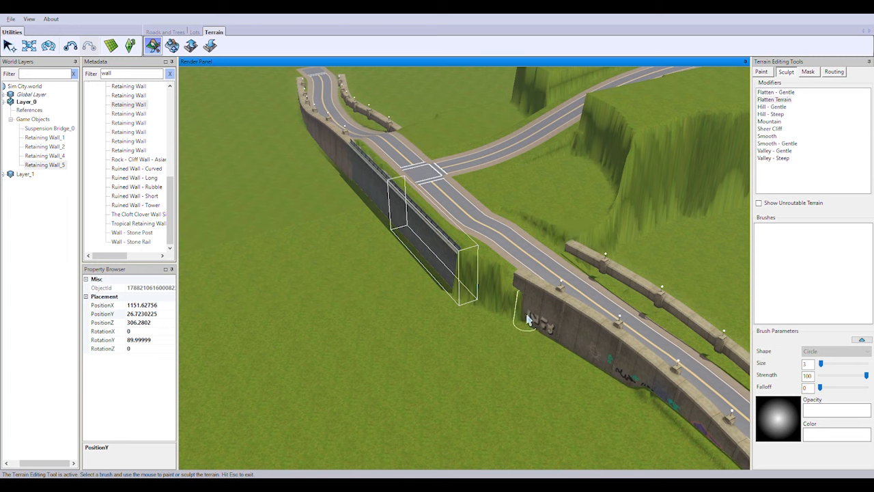
Step: Smooth the cliff between the second Retaining Wall and the graffitied ramp wall using Smooth - Gentle at brush size 3
scroll(527, 320, "up", 5)
left_click(769, 144)
left_click_drag(512, 293, 444, 213)
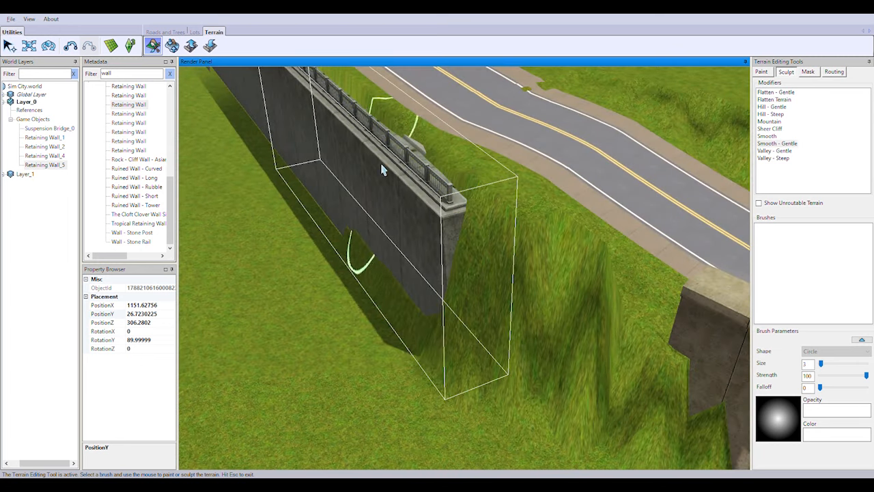
right_click_drag(381, 170, 282, 273)
left_click_drag(283, 273, 214, 189, "shift")
middle_click_drag(569, 341, 517, 285)
scroll(376, 327, "down", 4)
right_click_drag(376, 326, 495, 404)
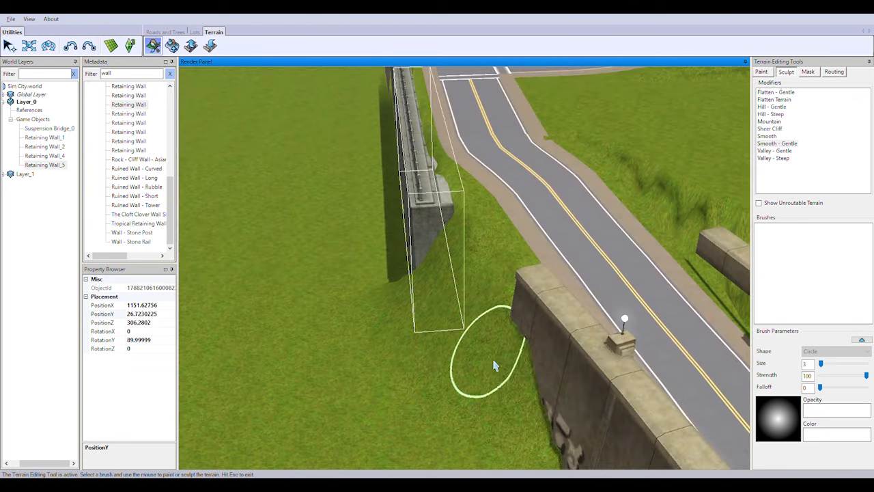
left_click_drag(478, 347, 456, 400)
right_click_drag(456, 400, 474, 321)
scroll(505, 325, "down", 3)
scroll(546, 327, "up", 5)
Step: Smooth the uneven grass strip between the wall railing and the sidewalk with the Smooth - Gentle brush
middle_click_drag(546, 328, 297, 193)
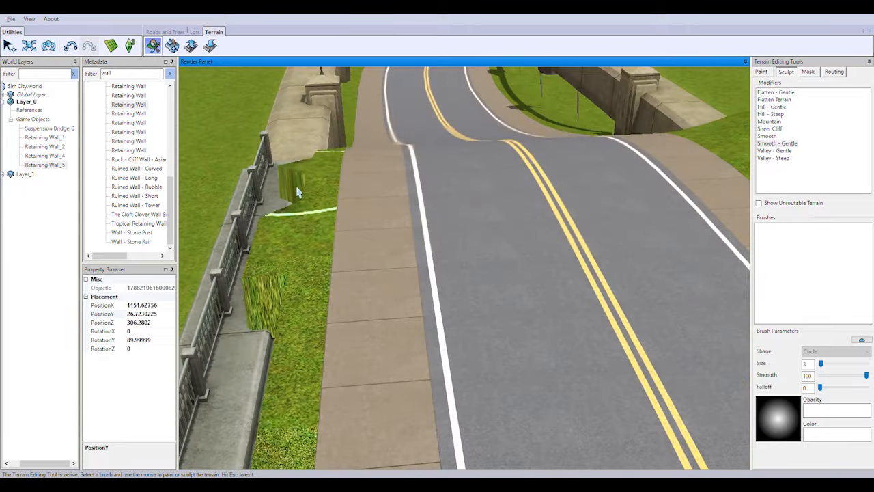
left_click(273, 224)
scroll(276, 236, "down", 4)
scroll(285, 258, "up", 4)
left_click_drag(285, 258, 292, 300)
right_click_drag(293, 301, 351, 375)
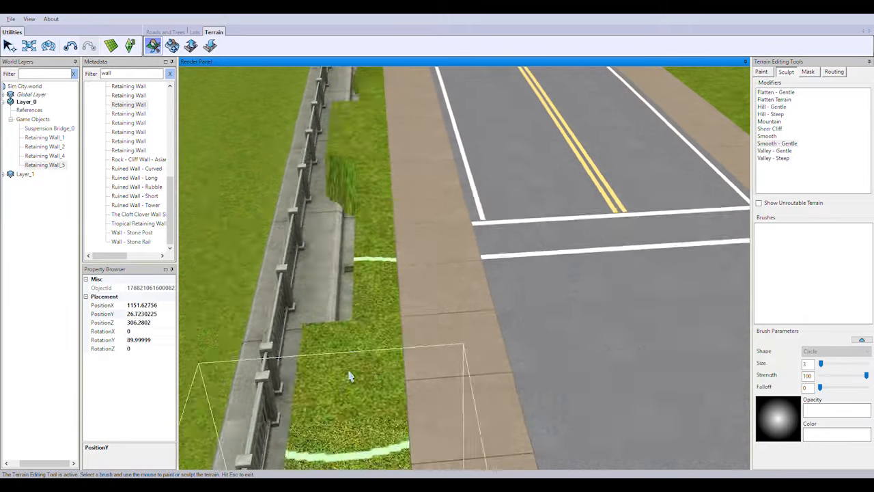
Step: Examine the railed walls and the open gap before the graffitied ramp wall from several angles
scroll(516, 309, "down", 5)
right_click_drag(516, 309, 536, 294)
scroll(536, 294, "up", 3)
scroll(512, 348, "down", 2)
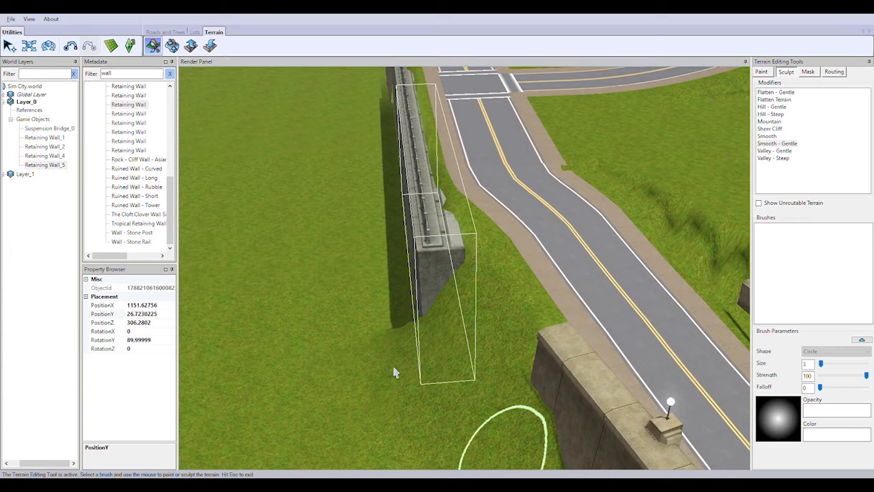
middle_click_drag(395, 372, 353, 398)
right_click_drag(353, 398, 533, 346)
middle_click_drag(533, 346, 501, 316)
scroll(471, 365, "down", 4)
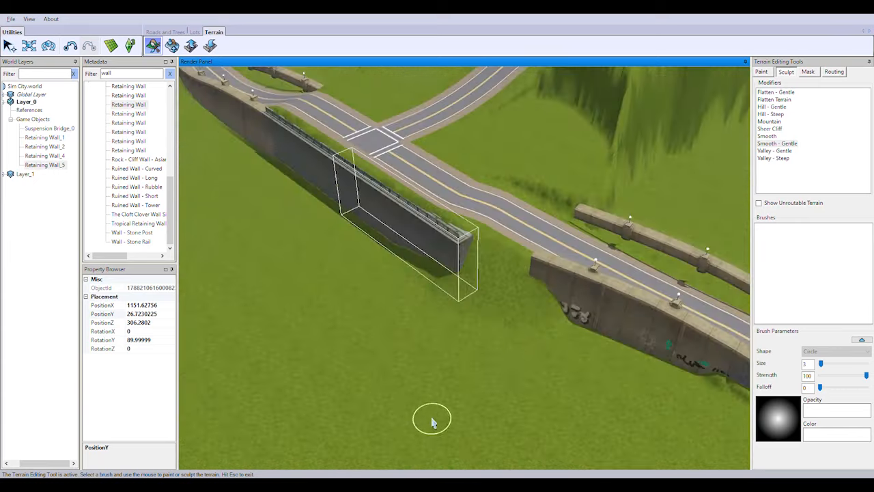
scroll(417, 431, "down", 3)
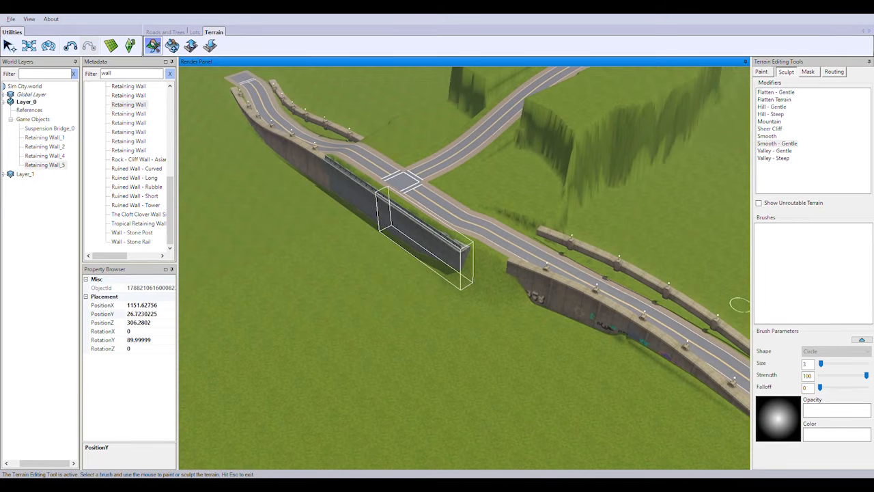
Step: Filter the objects by "rock", try Extra Large Rock and Flat Rock, and place Large Rock A in the gap between the walls
right_click_drag(590, 286, 562, 273)
double_click(100, 72)
left_click(136, 123)
left_click(131, 113)
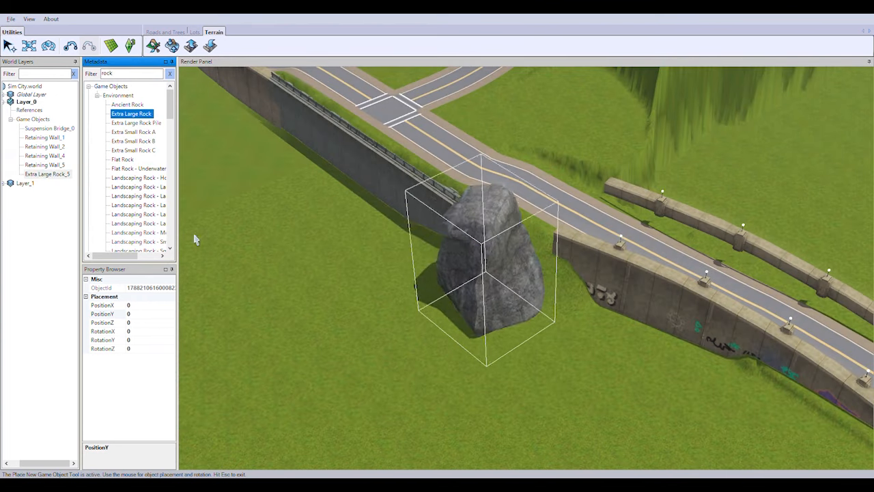
left_click(133, 177)
left_click(123, 161)
scroll(140, 212, "down", 4)
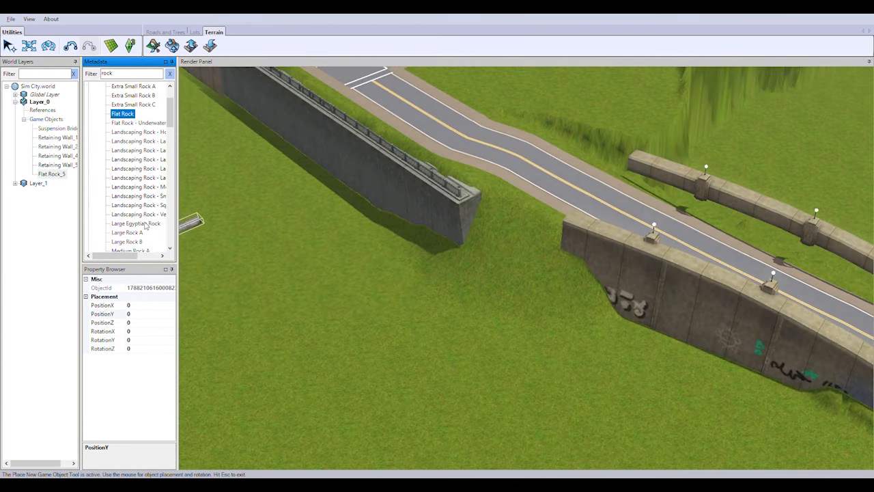
left_click(132, 169)
scroll(492, 251, "up", 3)
left_click(499, 249)
Step: Place Large Rock B in front of Large Rock A, sink it into the ground, and pull it outward from the walls
left_click(127, 178)
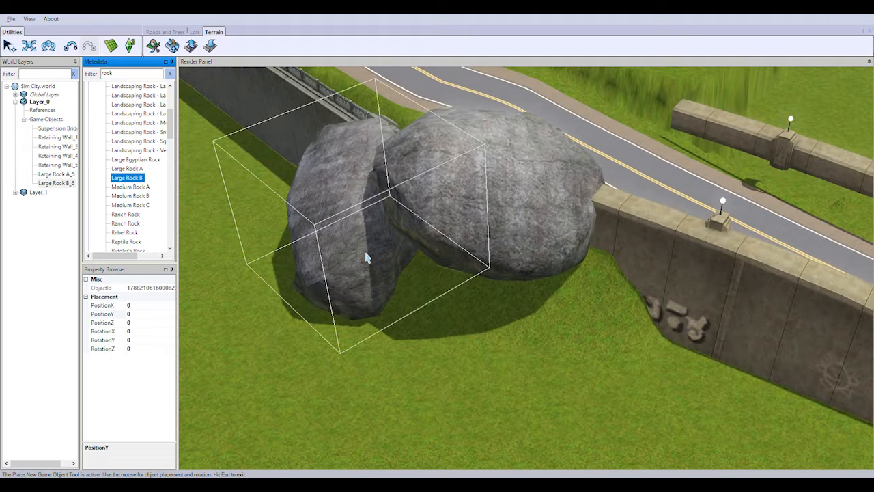
left_click(473, 304)
left_click(29, 46)
left_click_drag(496, 145, 493, 177)
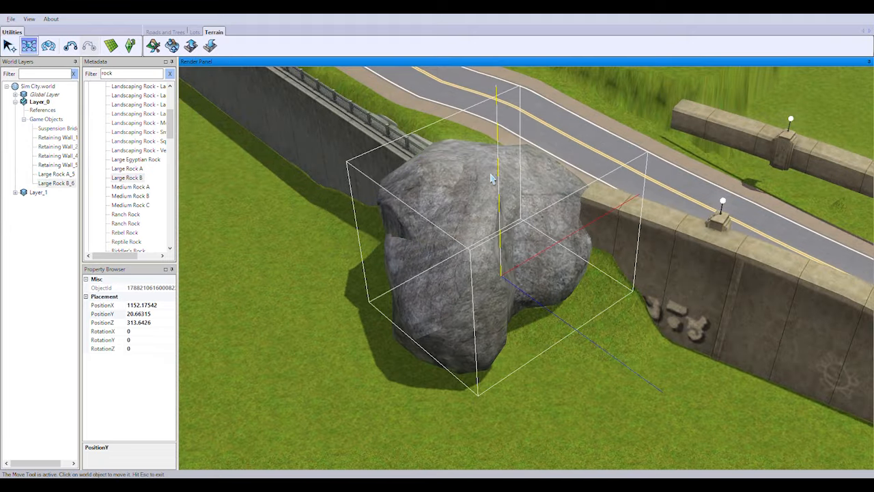
middle_click_drag(493, 177, 445, 318)
left_click_drag(445, 318, 426, 308)
right_click_drag(427, 308, 659, 236)
left_click_drag(659, 233, 620, 269)
right_click_drag(620, 269, 460, 213)
left_click_drag(459, 213, 459, 205)
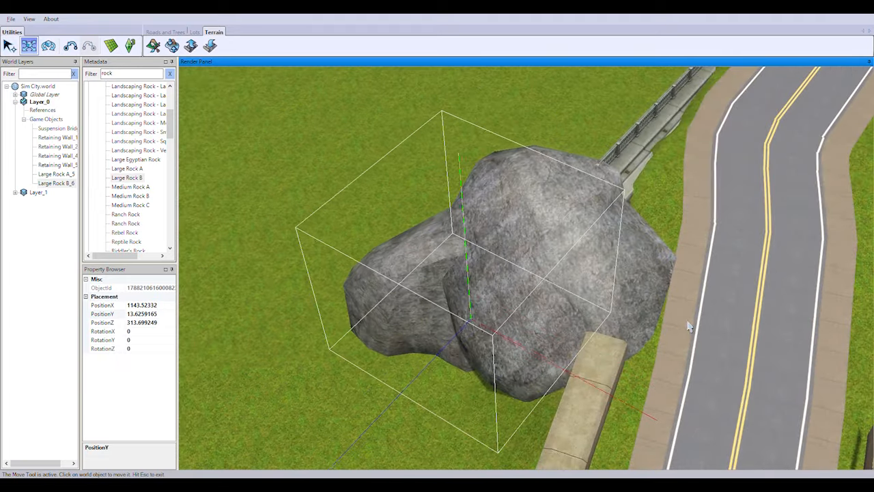
right_click_drag(689, 323, 683, 356)
scroll(655, 343, "down", 3)
right_click_drag(635, 334, 612, 309)
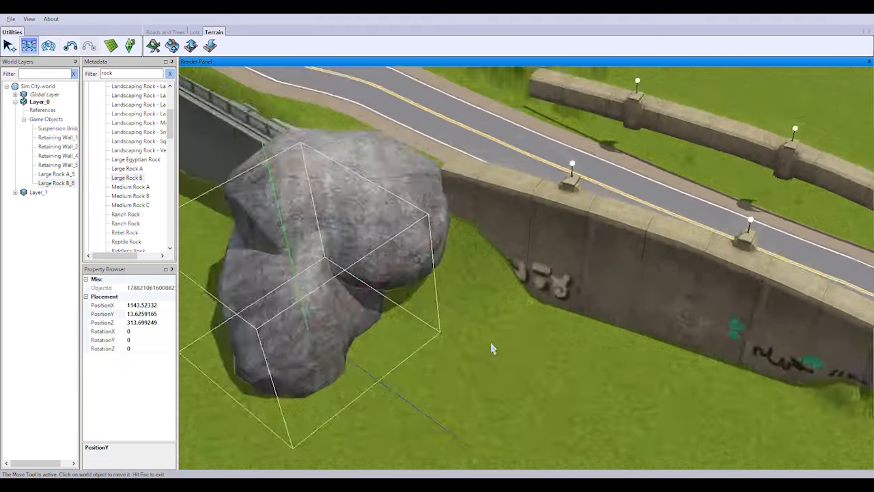
Step: Place two Rock - Granite Smooth 1 objects around the large boulders and nudge them into position
scroll(519, 328, "up", 2)
left_click(127, 214)
scroll(125, 181, "down", 2)
left_click(137, 187)
left_click_drag(437, 259, 410, 273)
right_click_drag(314, 347, 328, 348)
left_click_drag(314, 347, 294, 342)
right_click_drag(372, 234, 629, 283)
left_click(53, 193)
left_click_drag(657, 180, 649, 203)
left_click_drag(685, 285, 699, 276)
left_click_drag(673, 231, 669, 244)
Step: Place a Rock - Granite Smooth 3 in the corner where the railed wall meets the large boulders
middle_click_drag(666, 249, 482, 283)
right_click_drag(482, 283, 382, 260)
left_click(134, 205)
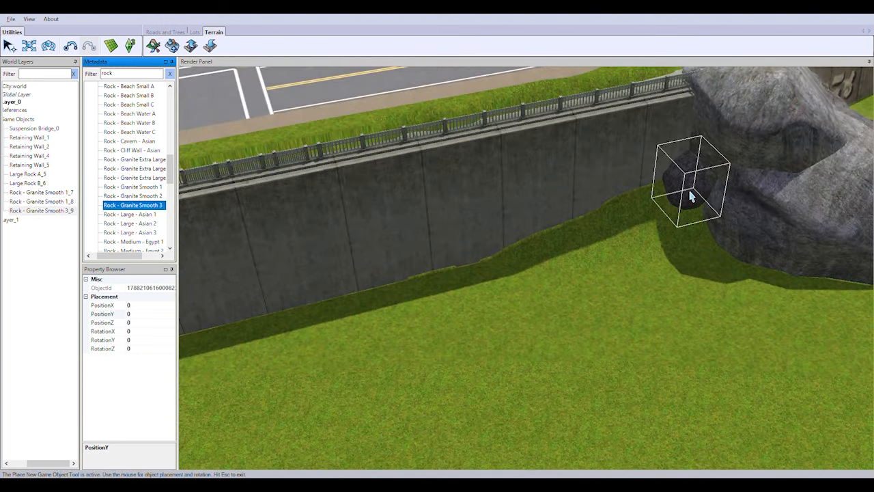
left_click(690, 197)
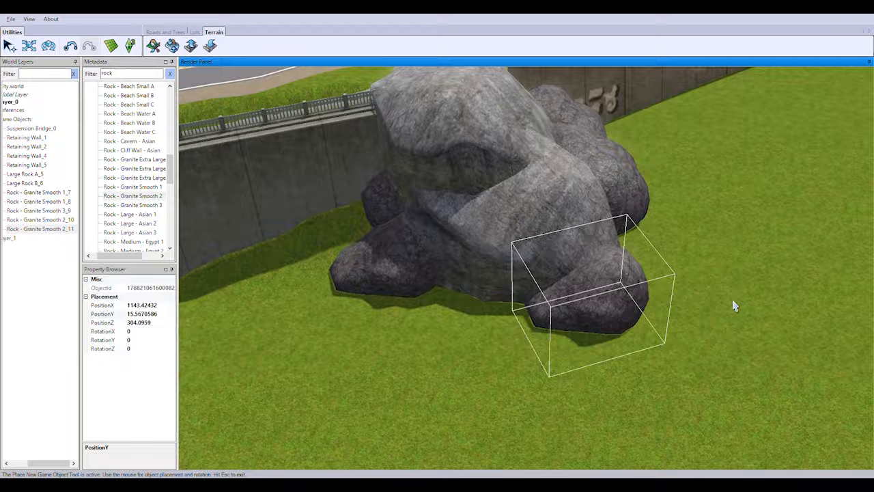
Step: Place two Rock - Granite Smooth 2 at the boulders' base, rotating the last to 62.5 around Y and sinking it to PositionY 13.6352158
right_click_drag(734, 305, 377, 276)
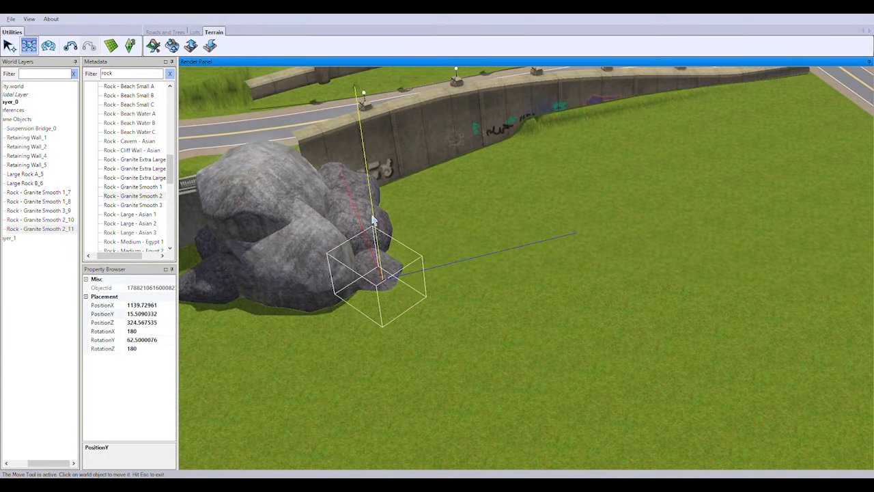
middle_click_drag(595, 390, 660, 329)
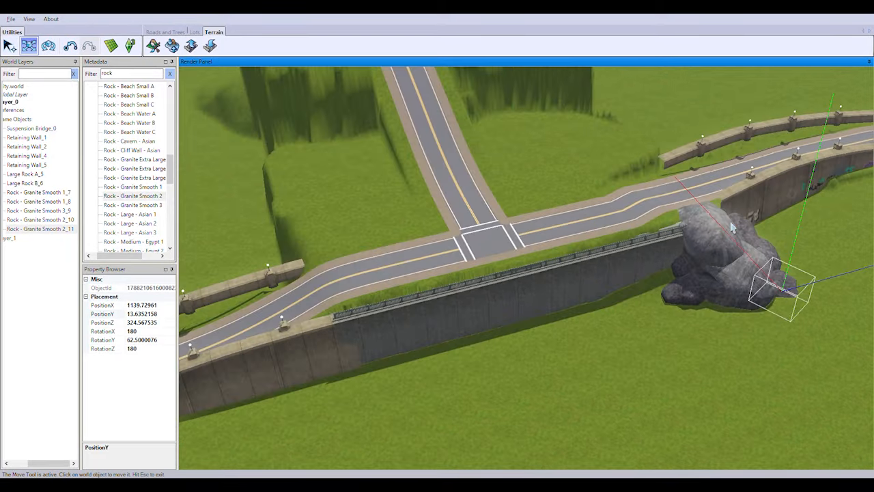
Step: Flatten the grass strip between the sidewalk and the railing-topped retaining wall using Flatten Terrain at brush size 2
scroll(486, 335, "up", 5)
middle_click_drag(485, 336, 722, 257)
right_click_drag(722, 258, 667, 258)
scroll(667, 265, "up", 3)
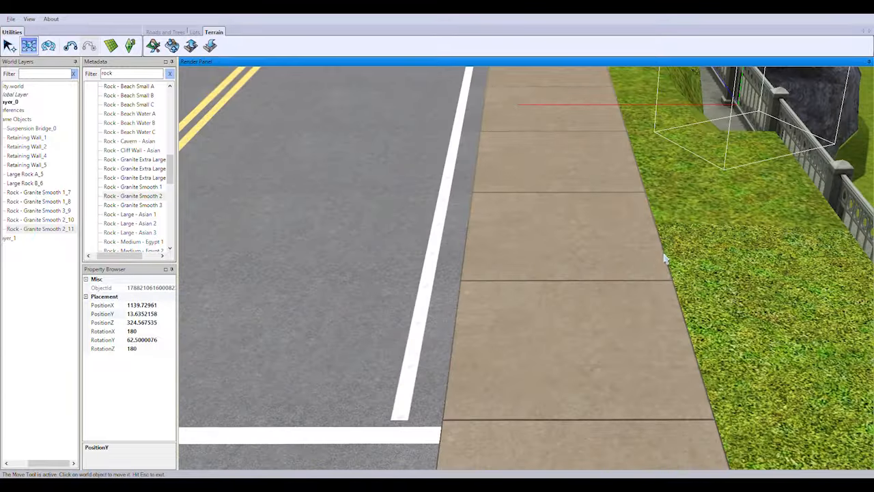
scroll(650, 258, "down", 5)
left_click(153, 45)
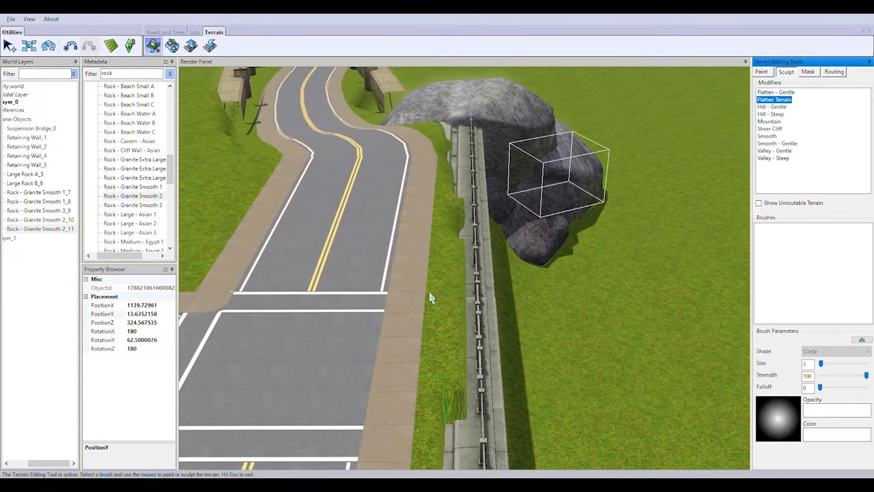
scroll(421, 339, "up", 5)
mouse_move(543, 113)
right_mouse_down()
mouse_move(558, 177)
mouse_move(375, 264)
right_mouse_up()
mouse_move(375, 264)
left_mouse_down()
mouse_move(398, 90)
mouse_move(317, 160)
left_mouse_up()
scroll(317, 160, "down", 5)
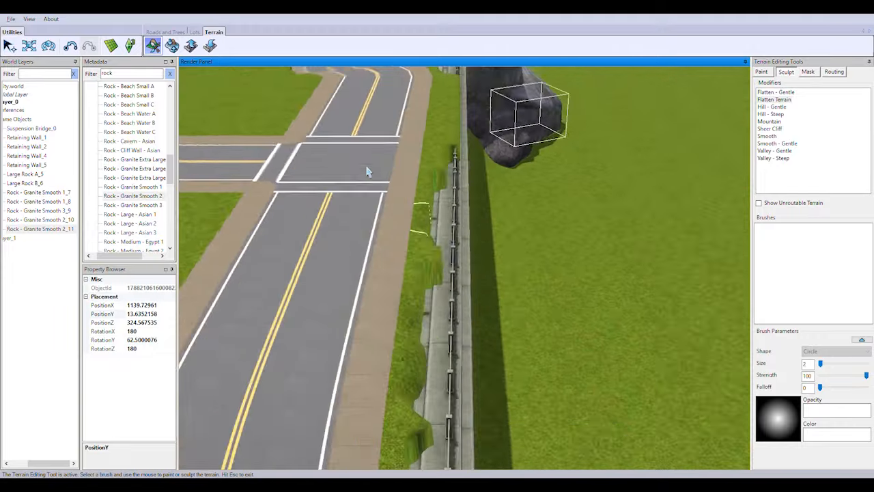
scroll(558, 337, "up", 3)
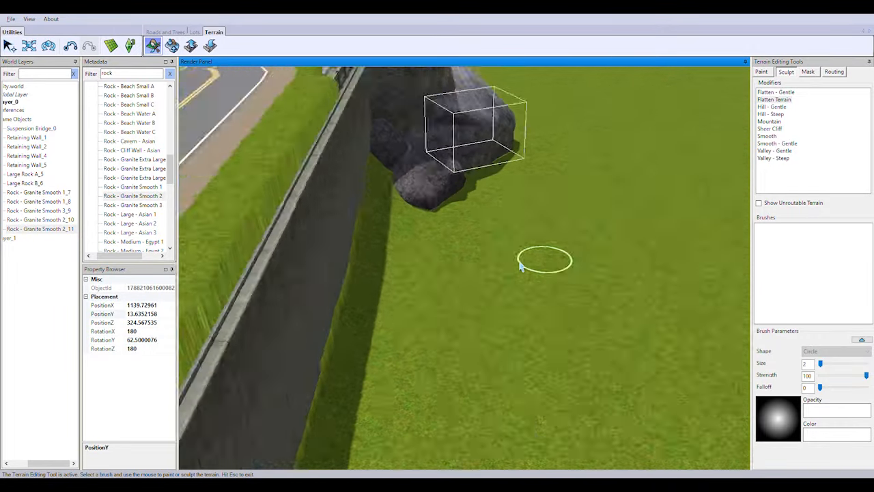
Step: Smooth the terrain along the top of the railing-topped retaining wall, from the boulders past the junction, using the Smooth modifier
right_click_drag(410, 137, 532, 193)
right_click_drag(488, 119, 766, 204)
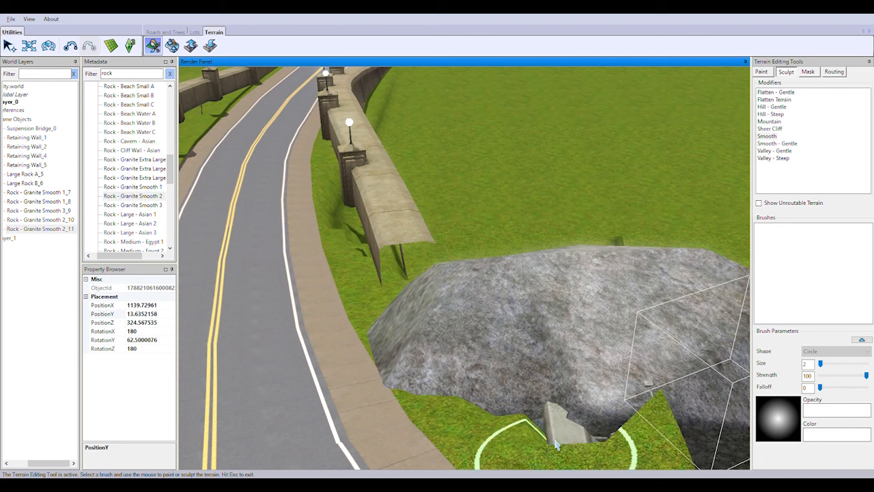
right_click_drag(612, 439, 435, 186)
right_click_drag(605, 186, 260, 138)
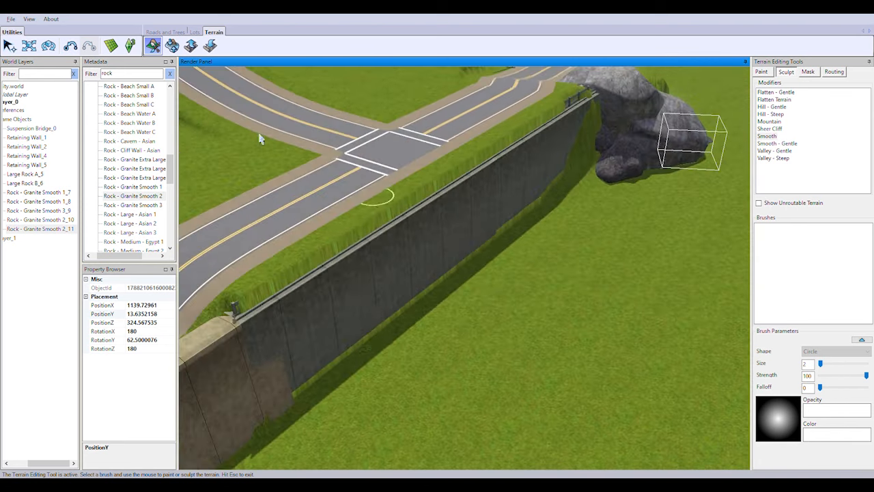
Step: Move the railing-topped wall segment next to the boulders to about PositionX 1151.09 and PositionY 27.88
left_click(29, 45)
left_click_drag(586, 234, 546, 94)
right_click_drag(661, 287, 625, 447)
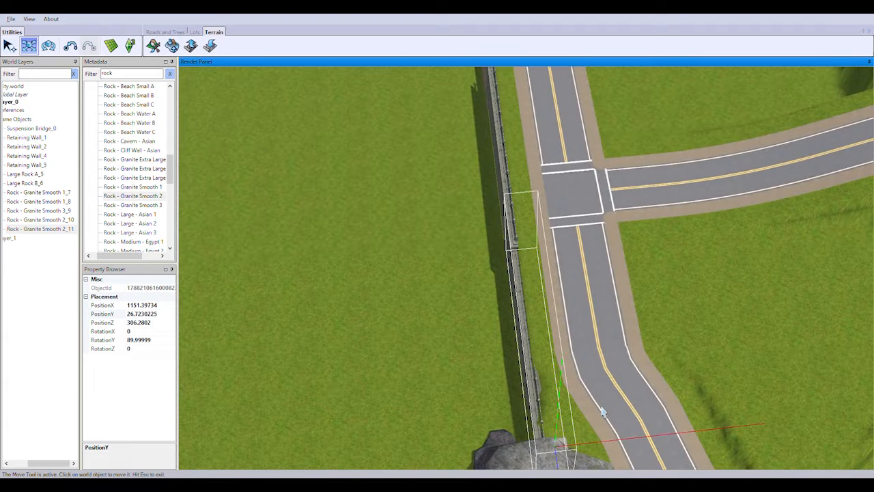
right_click_drag(603, 411, 502, 149)
left_click(533, 391)
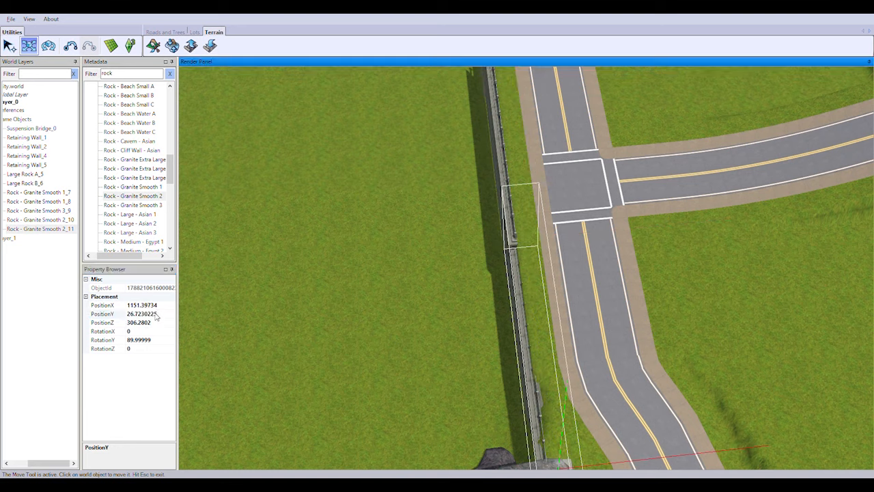
right_click_drag(229, 333, 700, 385)
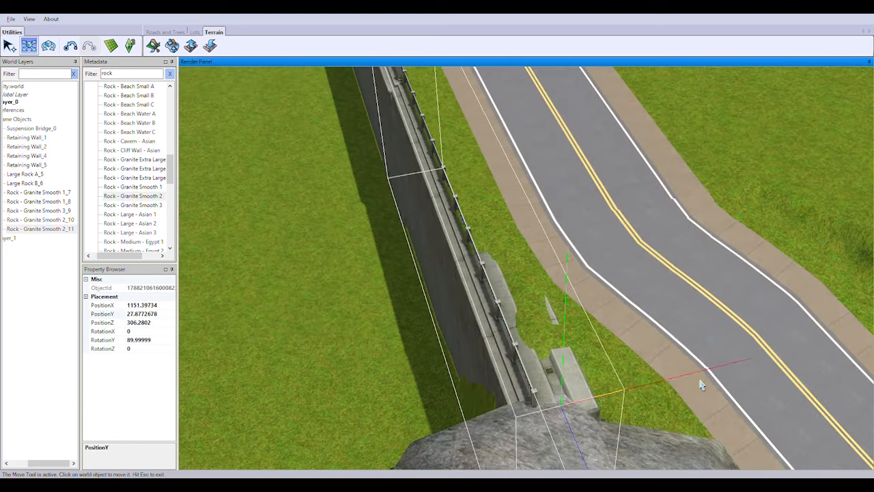
mouse_move(610, 258)
right_mouse_down()
mouse_move(558, 189)
mouse_move(503, 273)
mouse_move(738, 230)
mouse_move(721, 353)
right_mouse_up()
scroll(738, 229, "up", 5)
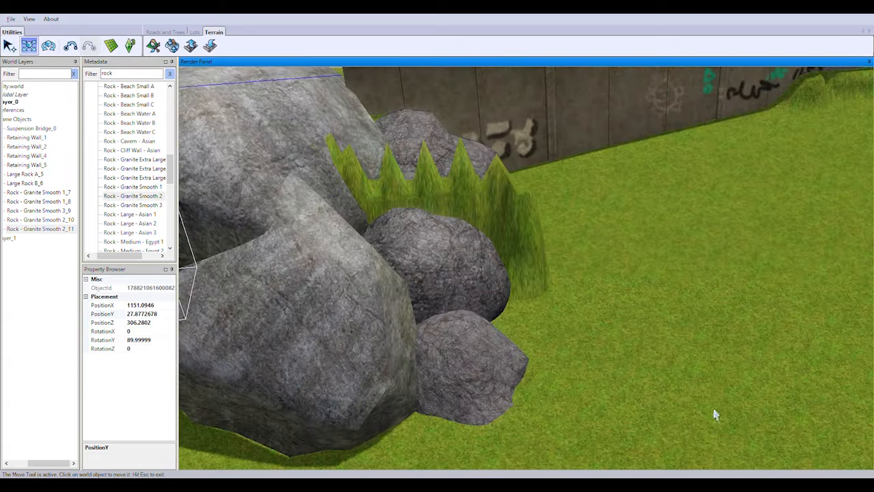
Step: Flatten the spiked terrain beside the boulder cluster and along the base of the adjoining retaining wall with Flatten Terrain
left_click(155, 45)
left_click(774, 100)
mouse_move(509, 225)
right_mouse_down()
mouse_move(571, 329)
mouse_move(430, 342)
mouse_move(563, 274)
right_mouse_up()
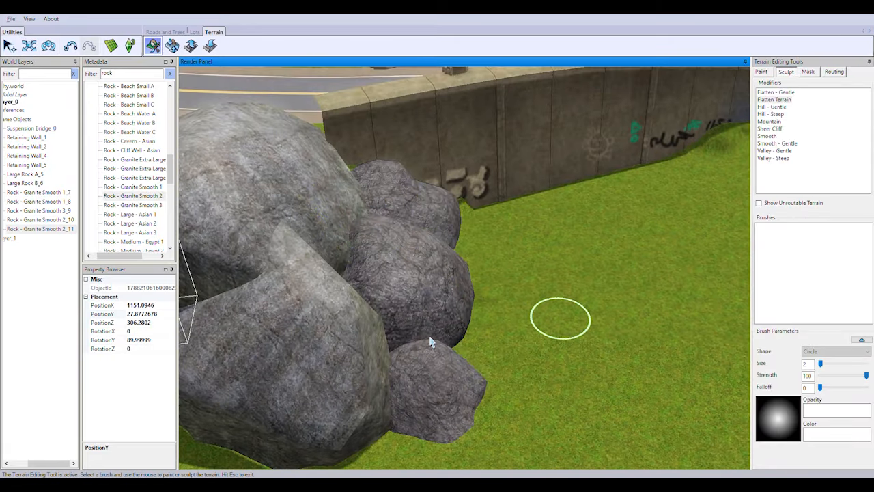
right_click_drag(435, 323, 493, 269)
middle_click_drag(494, 269, 526, 234)
scroll(351, 209, "up", 3)
middle_click_drag(351, 209, 540, 363)
scroll(540, 363, "down", 4)
right_click_drag(539, 363, 486, 304)
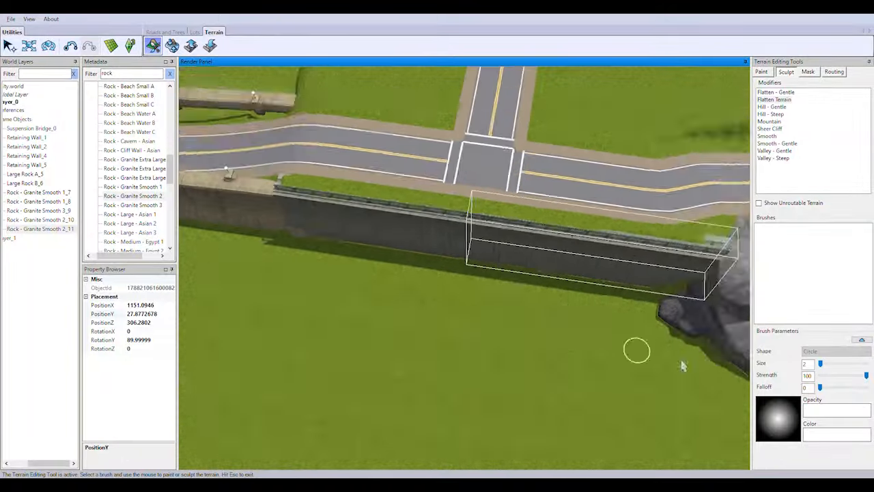
scroll(441, 329, "up", 3)
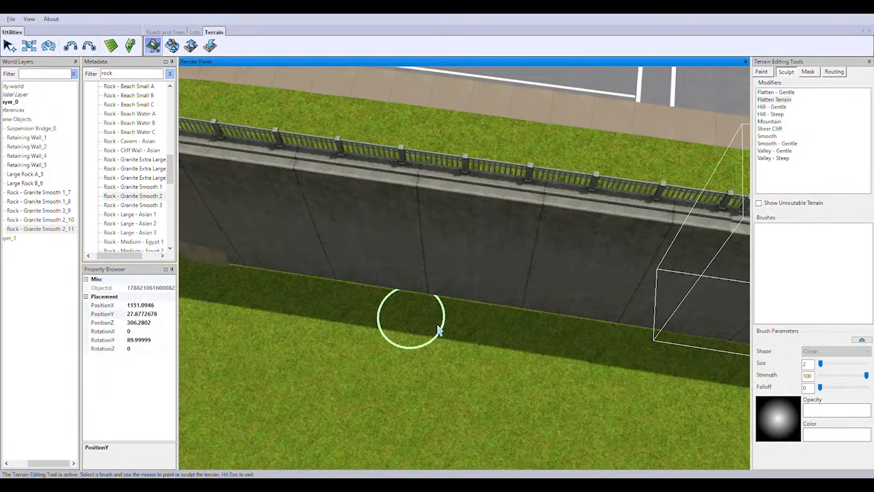
right_click_drag(439, 327, 587, 325)
scroll(587, 326, "down", 5)
right_click_drag(499, 325, 457, 382)
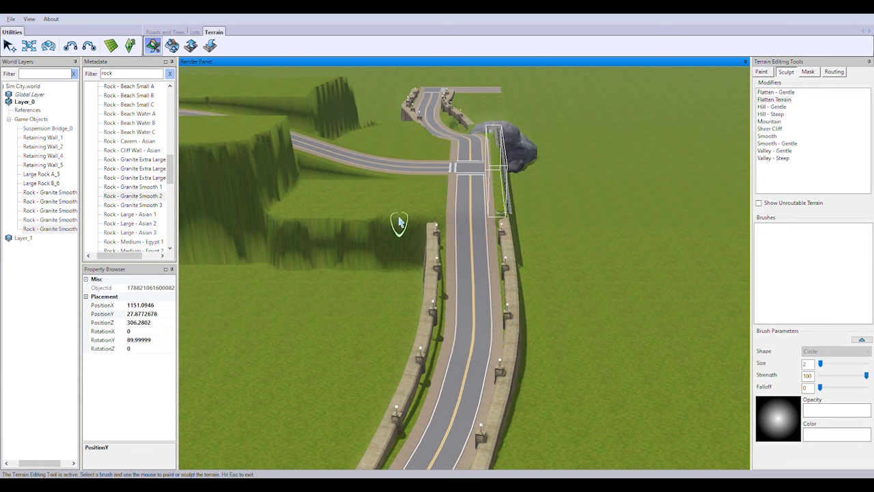
Step: Set the brush size to 7 and flatten the raised plateau beside the bridge road, on the side away from the boulders
scroll(396, 219, "down", 4)
right_click_drag(403, 218, 627, 282)
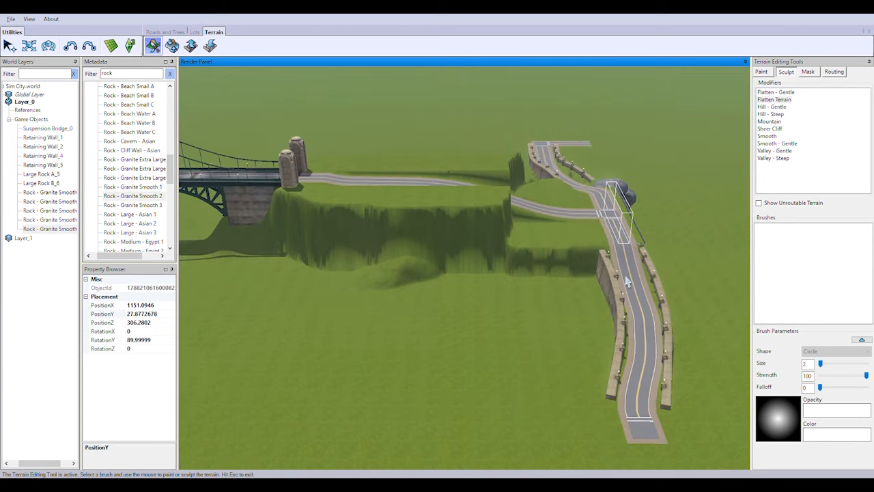
mouse_move(528, 313)
right_mouse_down()
mouse_move(460, 297)
mouse_move(540, 291)
right_mouse_up()
scroll(512, 302, "up", 3)
left_click(830, 365)
right_click_drag(689, 407, 672, 404)
mouse_move(505, 348)
left_mouse_down()
mouse_move(459, 353)
mouse_move(279, 330)
mouse_move(345, 310)
mouse_move(403, 318)
left_mouse_up()
mouse_move(403, 318)
right_mouse_down()
mouse_move(501, 341)
mouse_move(535, 397)
mouse_move(400, 416)
right_mouse_up()
scroll(536, 396, "up", 2)
mouse_move(401, 416)
left_mouse_down()
mouse_move(289, 357)
mouse_move(273, 294)
left_mouse_up()
middle_click_drag(274, 294, 296, 308)
mouse_move(296, 308)
right_mouse_down()
mouse_move(564, 379)
mouse_move(365, 260)
right_mouse_up()
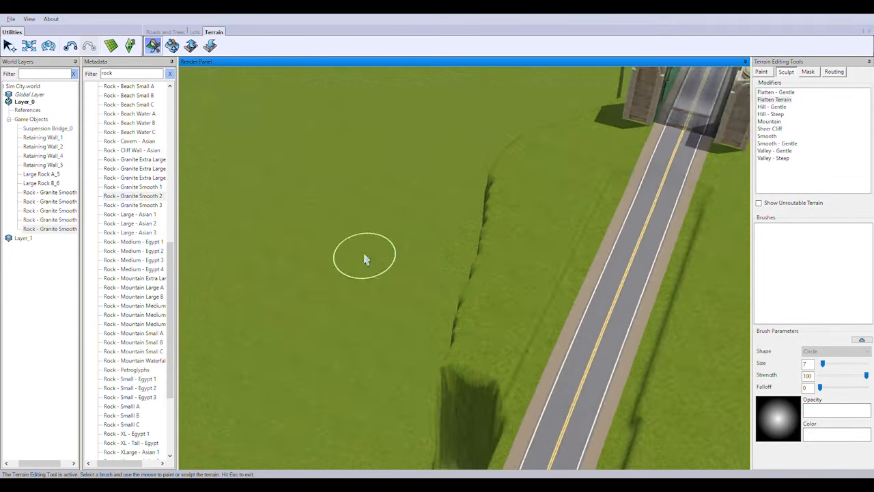
Step: Trim the jagged cliff edge along the bridge road near the stone tower, on the side away from the boulders
middle_click_drag(365, 260, 423, 357)
left_click_drag(423, 356, 444, 355)
mouse_move(432, 386)
left_mouse_down()
mouse_move(425, 267)
mouse_move(445, 360)
left_mouse_up()
left_click_drag(465, 252, 459, 205)
right_click_drag(347, 258, 312, 292)
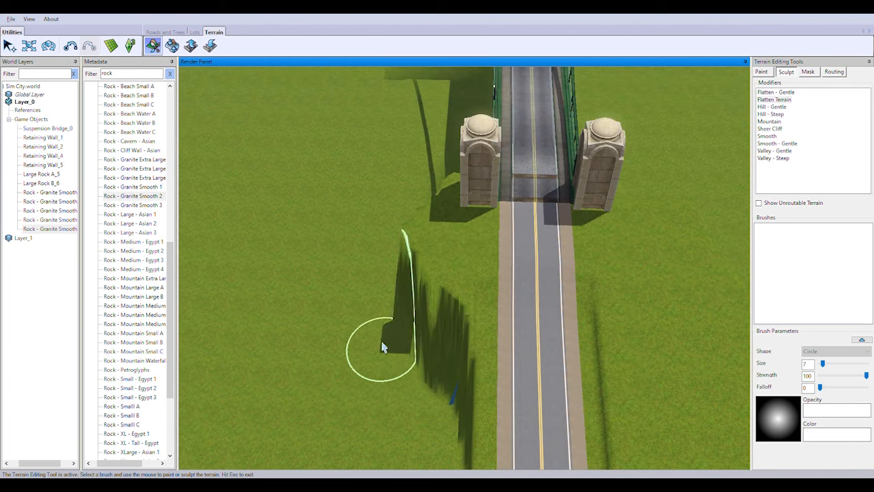
right_click_drag(363, 352, 321, 188)
right_click_drag(321, 417, 317, 207)
right_click_drag(235, 211, 420, 248)
scroll(419, 248, "down", 3)
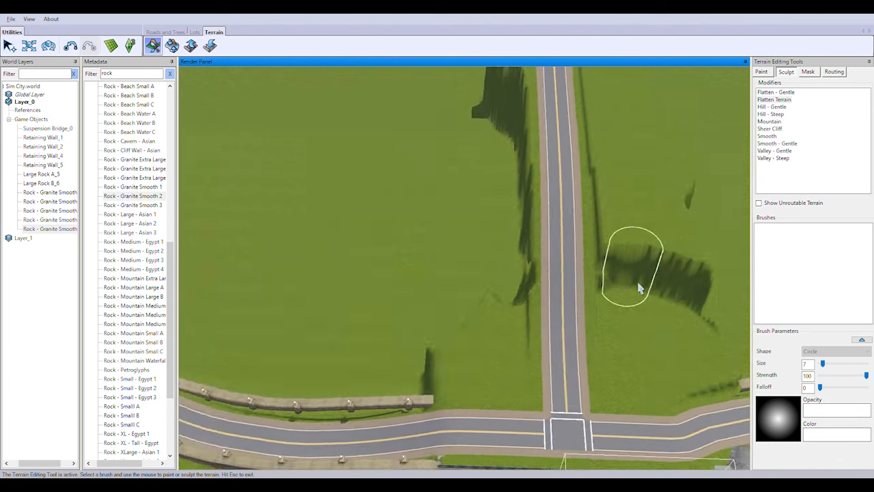
Step: Flatten the raised ground on the boulder side of the bridge road, between the junction and the lamp-lined wall
middle_click_drag(640, 288, 504, 257)
right_click_drag(672, 369, 544, 377)
left_click_drag(468, 354, 526, 309)
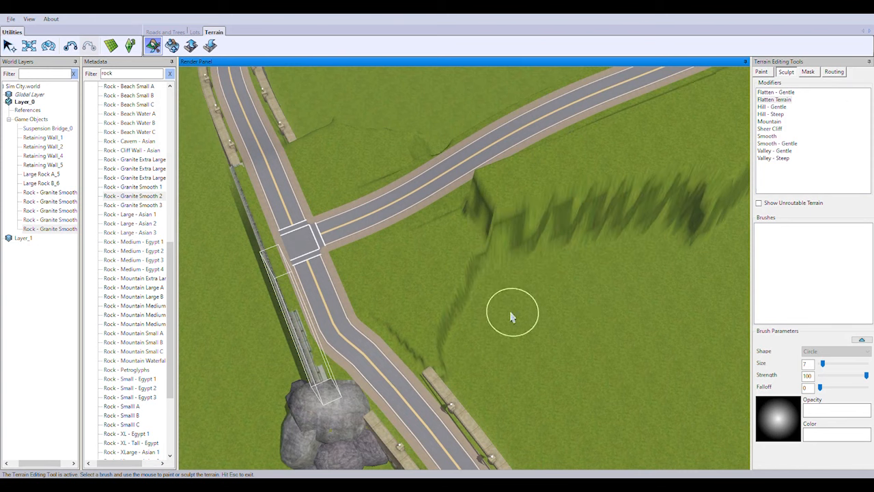
left_click_drag(506, 282, 652, 280)
right_click_drag(652, 280, 844, 154)
Step: Cut back the jagged cliff along the boulder side of the road up to the bridge tower with Flatten Terrain
mouse_move(548, 366)
left_mouse_down()
mouse_move(383, 334)
mouse_move(355, 420)
left_mouse_up()
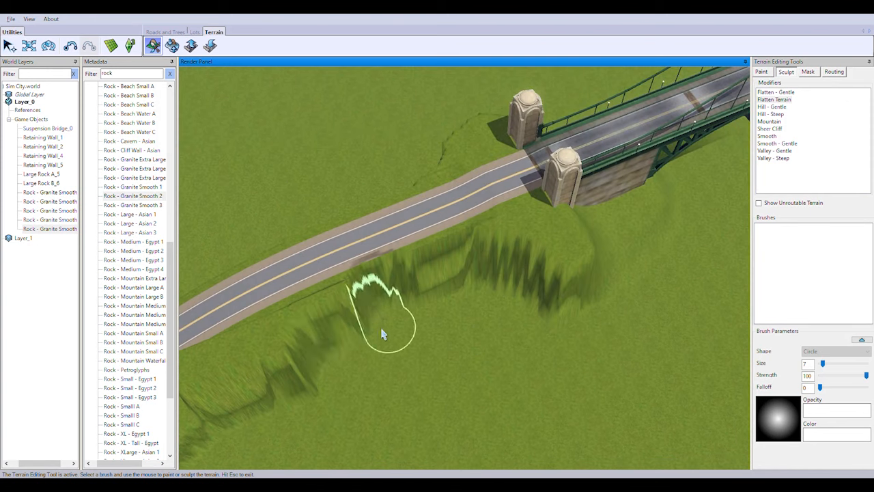
mouse_move(334, 287)
left_mouse_down()
mouse_move(566, 407)
mouse_move(457, 411)
left_mouse_up()
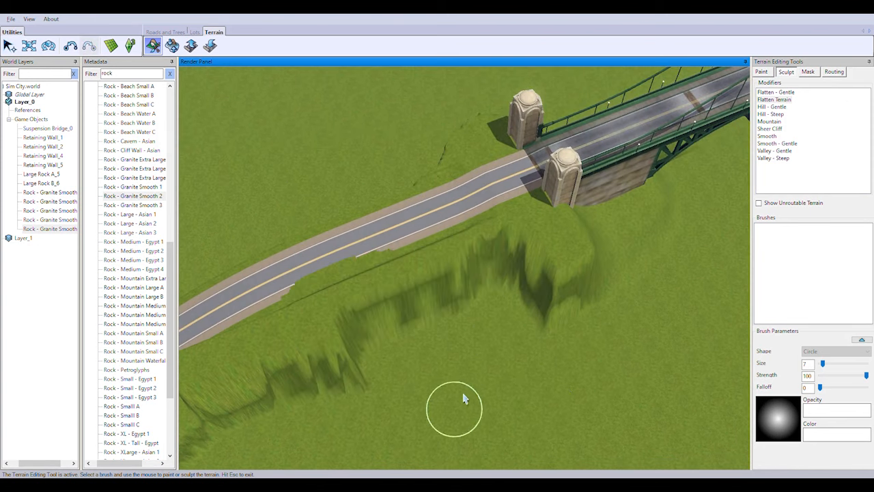
right_click_drag(457, 412, 634, 309)
left_click_drag(457, 293, 628, 209)
mouse_move(628, 209)
right_mouse_down()
mouse_move(453, 322)
mouse_move(389, 384)
mouse_move(445, 259)
mouse_move(542, 218)
mouse_move(548, 270)
right_mouse_up()
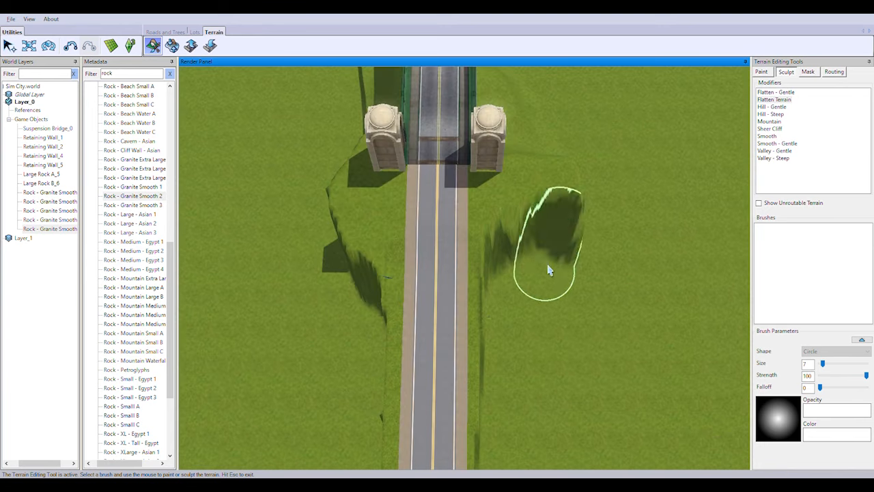
left_click_drag(557, 268, 481, 217)
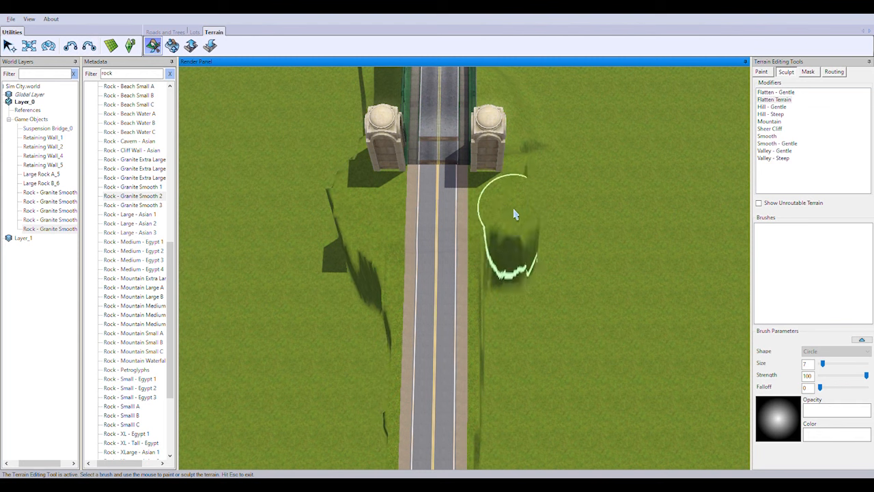
Step: Switch to the Smooth modifier, set the brush size to 9 and smooth the steep slope beside the bridge tower
right_click_drag(531, 184, 504, 276)
left_click(504, 276)
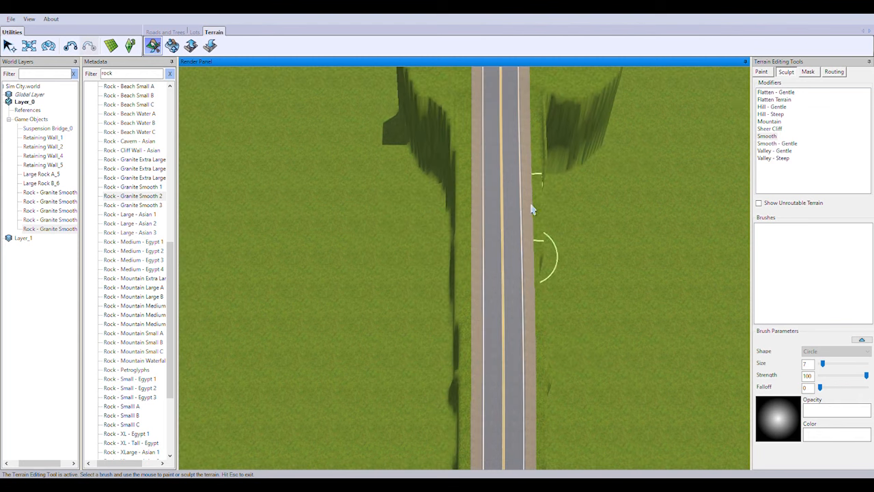
right_click_drag(533, 209, 538, 201)
right_click_drag(580, 140, 378, 177)
middle_click_drag(379, 178, 511, 312)
left_click(825, 365)
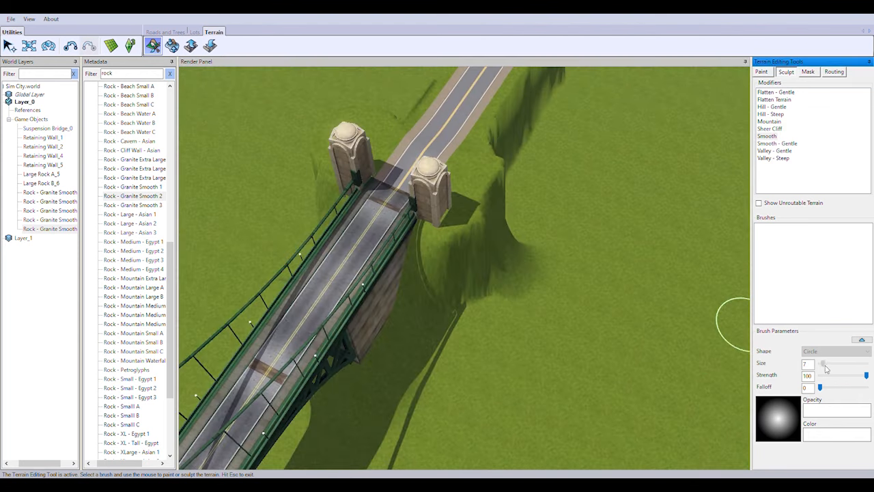
left_click_drag(825, 369, 826, 369)
left_click_drag(496, 334, 479, 306)
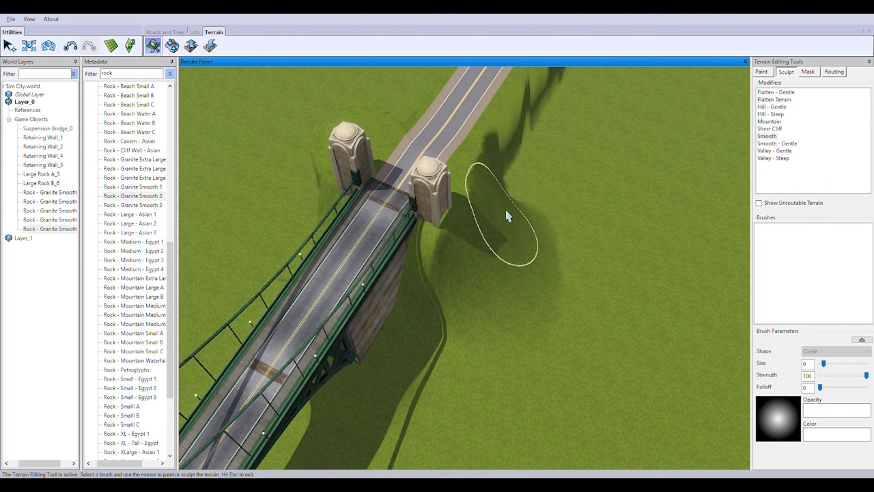
mouse_move(540, 230)
left_mouse_down()
mouse_move(464, 307)
mouse_move(478, 343)
left_mouse_up()
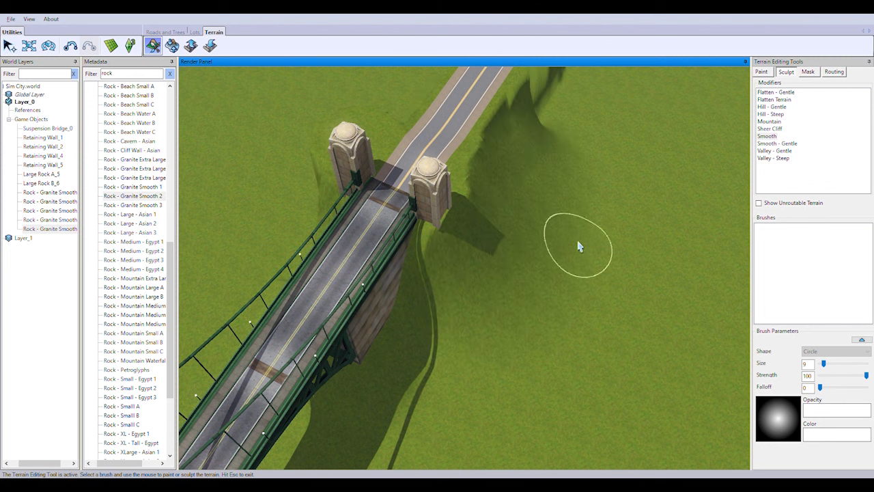
Step: Smooth the jagged embankment along the bridge road towards the junction, on the side of the graffiti-covered wall
right_click_drag(552, 130, 564, 337)
middle_click_drag(564, 338, 527, 320)
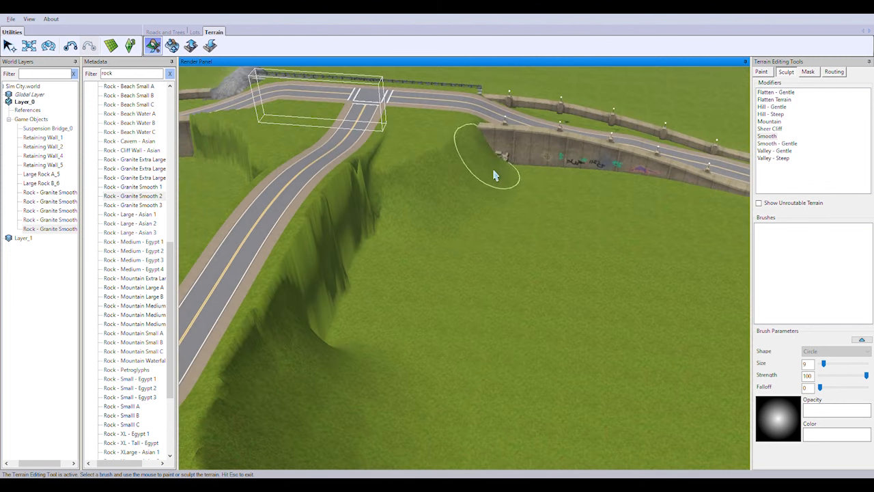
right_click_drag(487, 162, 408, 292)
mouse_move(379, 393)
left_mouse_down()
mouse_move(367, 398)
mouse_move(407, 296)
mouse_move(384, 282)
left_mouse_up()
right_click_drag(384, 283, 410, 212)
mouse_move(410, 211)
left_mouse_down()
mouse_move(394, 300)
mouse_move(384, 238)
mouse_move(383, 252)
left_mouse_up()
right_click_drag(505, 266, 526, 404)
middle_click_drag(525, 404, 507, 353)
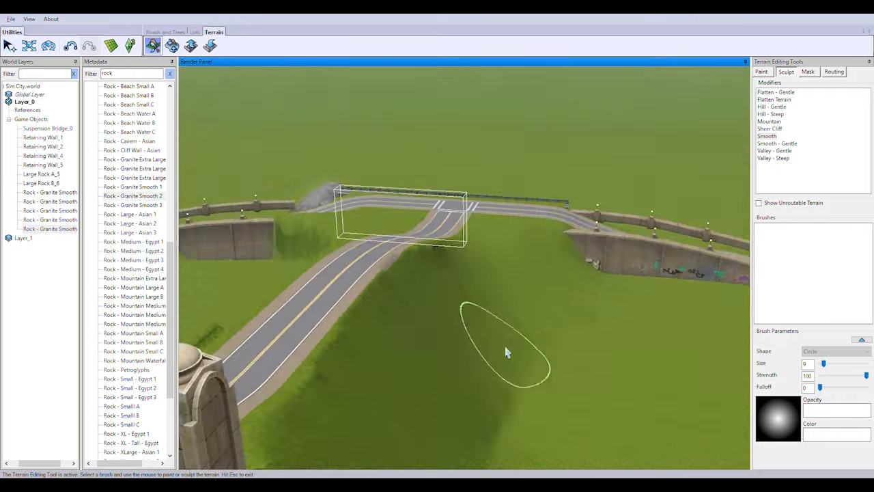
Step: Blend the embankment between the bridge tower and the graffiti-covered wall into the surrounding ground with the Smooth brush
right_click_drag(507, 353, 457, 406)
left_click_drag(471, 359, 470, 292)
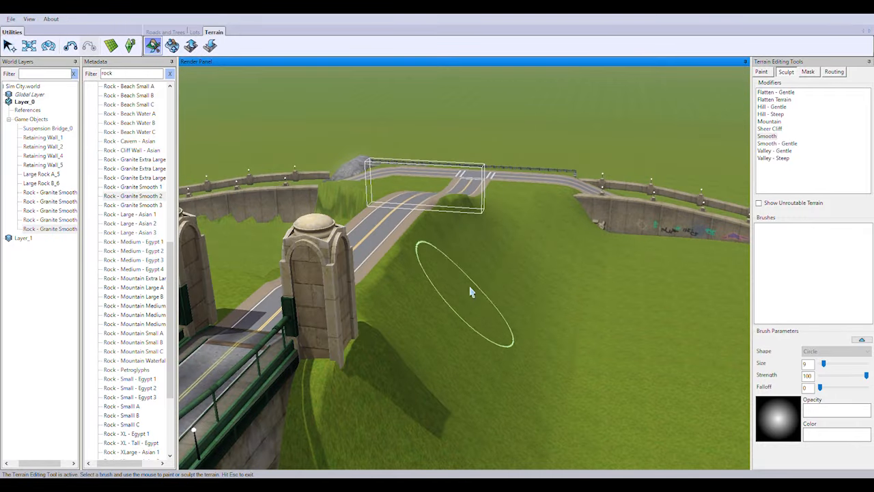
right_click_drag(508, 164, 517, 428)
left_click_drag(518, 429, 488, 359)
right_click_drag(487, 360, 610, 337)
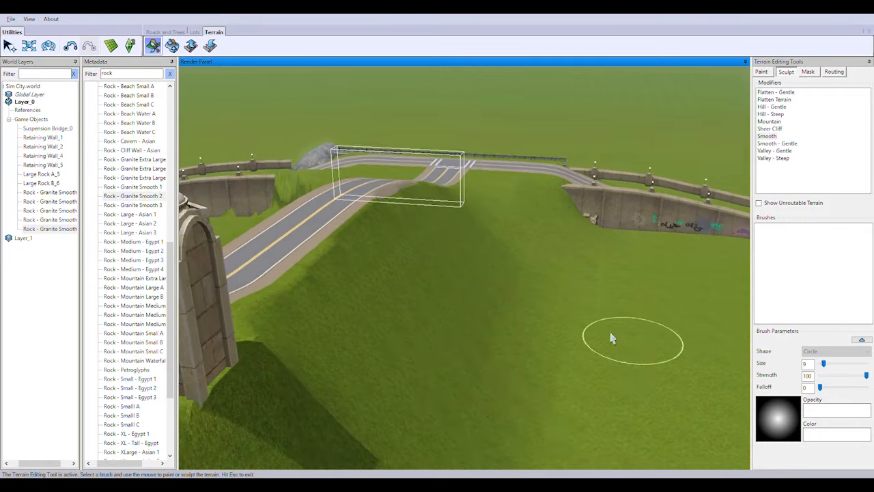
Step: Smooth the cliff on the boulder side of the bridge road, next to the bridge tower
middle_click_drag(611, 337, 453, 355)
left_click_drag(452, 355, 402, 379)
right_click_drag(401, 379, 400, 316)
mouse_move(331, 464)
right_mouse_down()
mouse_move(321, 444)
mouse_move(406, 164)
right_mouse_up()
middle_click_drag(394, 158, 453, 166)
scroll(453, 166, "up", 5)
right_click_drag(521, 225, 448, 205)
mouse_move(447, 205)
left_mouse_down()
mouse_move(591, 290)
mouse_move(250, 207)
mouse_move(496, 329)
left_mouse_up()
scroll(540, 342, "down", 4)
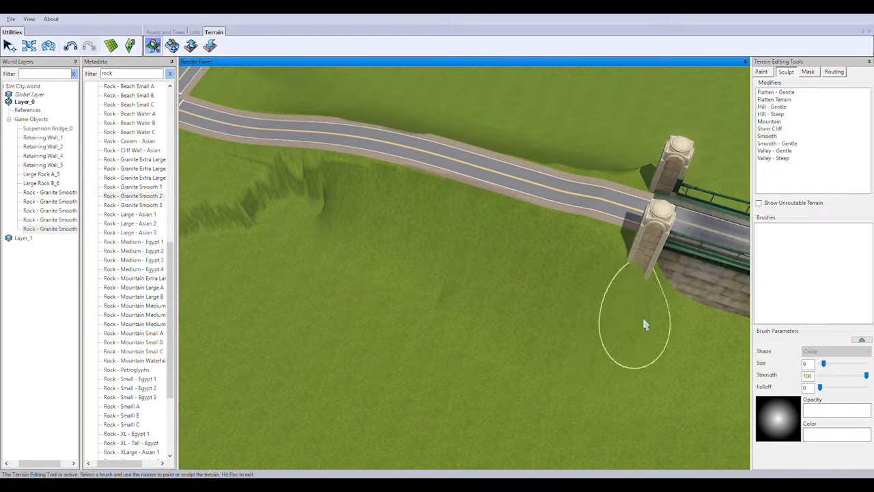
Step: Smooth the remaining jagged slope on the boulder side of the road between the junction and the bridge
right_click_drag(224, 211, 371, 295)
right_click_drag(335, 217, 103, 159)
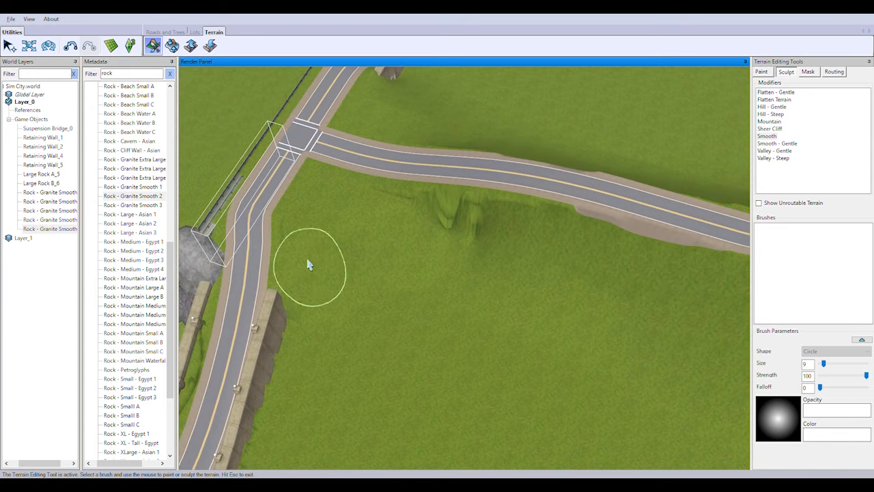
right_click_drag(683, 298, 416, 359)
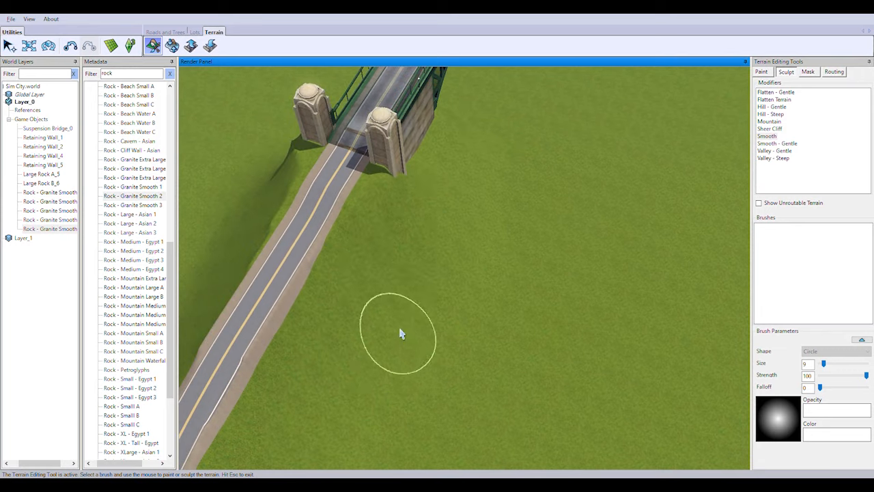
Step: Smooth the road between the junction and the suspension bridge with the Road Grading tool's Smoothen Road mode
right_click_drag(493, 321, 427, 252)
middle_click_drag(410, 294, 457, 383)
left_click(173, 34)
left_click(213, 45)
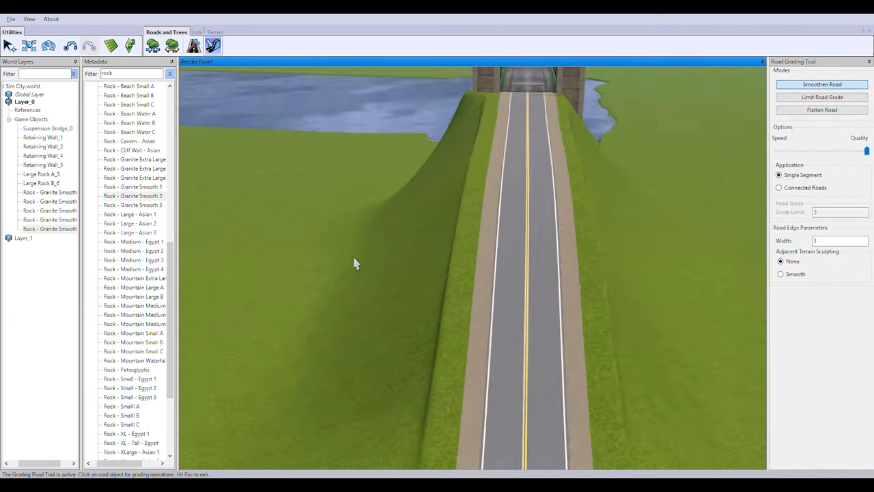
middle_click_drag(355, 264, 523, 277)
scroll(564, 288, "down", 5)
Step: Sculpt flat terraces across the bridge road on the junction side with the Flatten Terrain brush
left_click(215, 32)
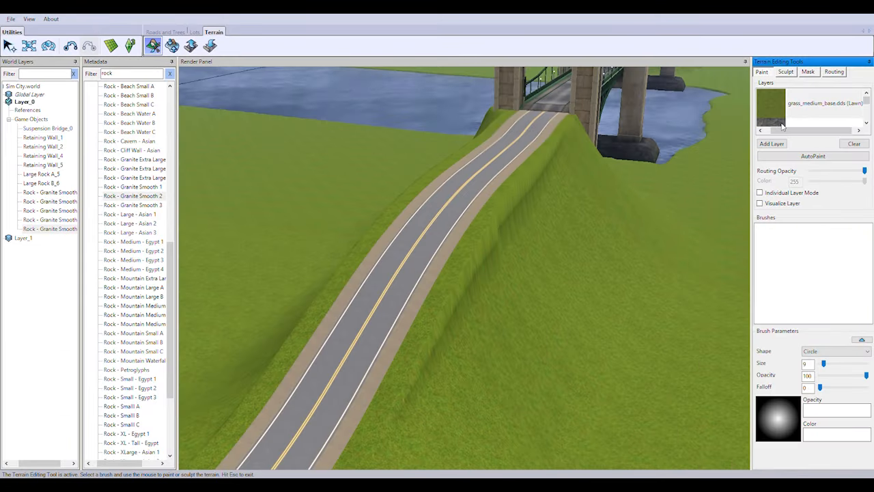
left_click(787, 72)
left_click(774, 100)
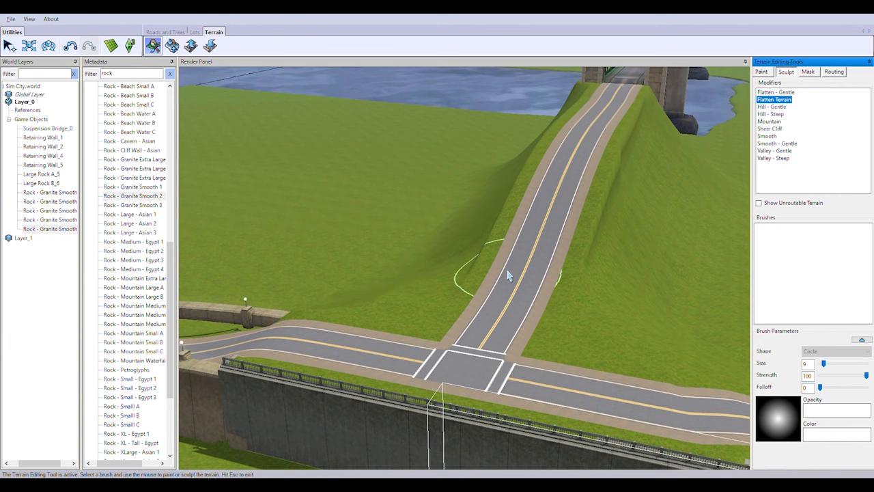
left_click_drag(507, 275, 532, 253)
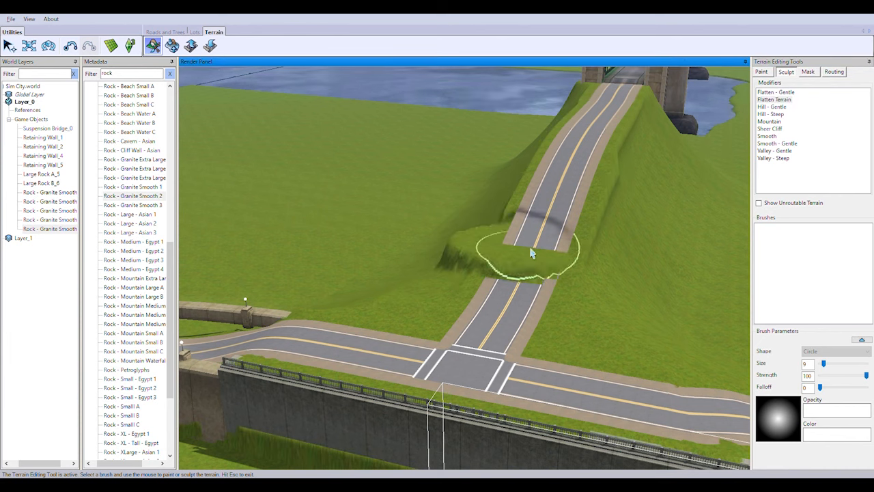
left_click_drag(528, 190, 608, 195)
mouse_move(608, 194)
middle_mouse_down()
mouse_move(619, 171)
mouse_move(546, 239)
middle_mouse_up()
left_click_drag(482, 263, 511, 269)
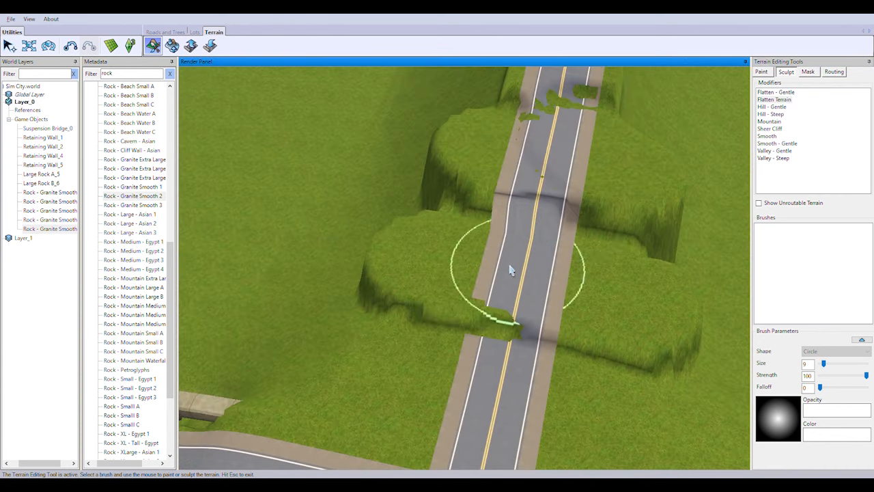
Step: Widen the flattened terraces on both sides of the bridge road and extend them up towards the bridge towers
mouse_move(587, 164)
left_mouse_down()
mouse_move(439, 137)
mouse_move(437, 252)
mouse_move(526, 293)
mouse_move(582, 193)
mouse_move(614, 363)
left_mouse_up()
middle_click_drag(614, 363, 603, 209)
mouse_move(603, 209)
left_mouse_down()
mouse_move(556, 330)
mouse_move(314, 236)
mouse_move(600, 253)
left_mouse_up()
middle_click_drag(601, 252, 543, 277)
scroll(542, 277, "down", 4)
mouse_move(543, 277)
left_mouse_down()
mouse_move(482, 332)
mouse_move(494, 222)
left_mouse_up()
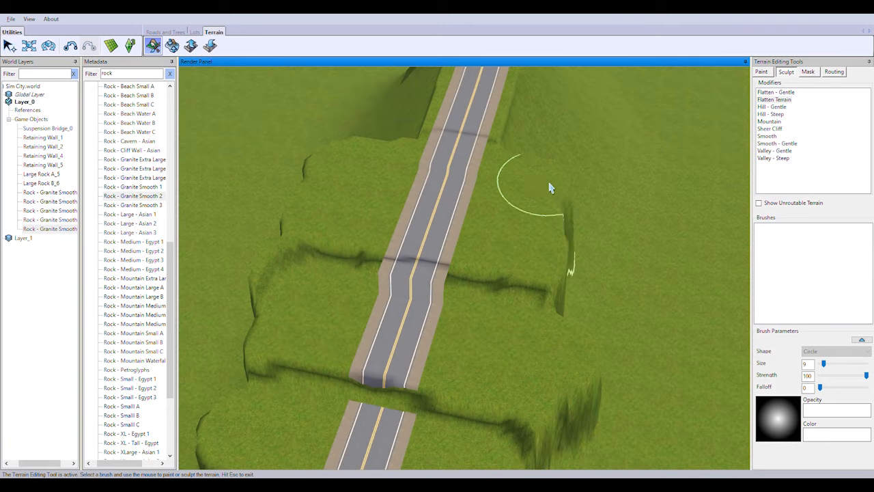
middle_click_drag(531, 183, 526, 244)
left_click_drag(526, 244, 399, 241)
scroll(600, 270, "down", 3)
Step: Smooth the steep outer edge of the terraces with the Smooth - Gentle brush on the graffiti-covered wall's side of the bridge road
right_click_drag(601, 270, 562, 443)
middle_click_drag(562, 443, 687, 159)
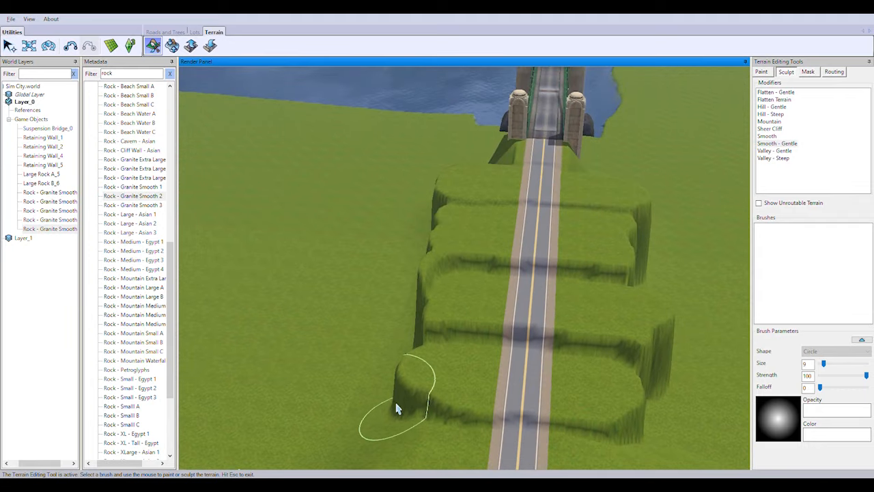
mouse_move(397, 408)
left_mouse_down()
mouse_move(392, 401)
mouse_move(441, 254)
left_mouse_up()
right_click_drag(441, 253, 218, 287)
middle_click_drag(219, 287, 449, 364)
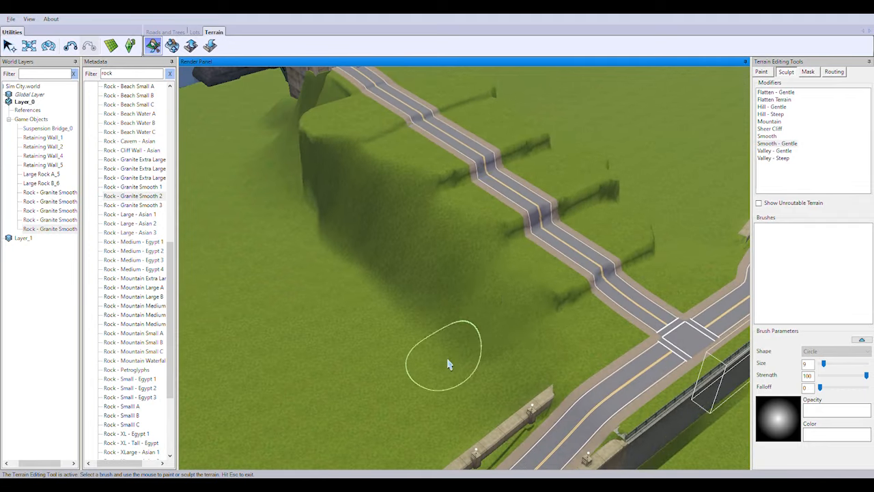
right_click_drag(309, 151, 225, 130)
middle_click_drag(225, 131, 307, 410)
right_click_drag(306, 410, 253, 355)
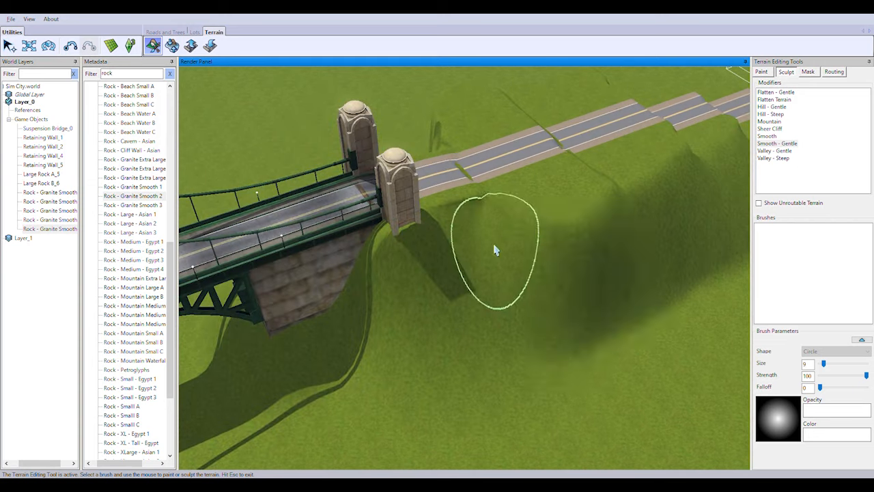
Step: Smooth the outer edge of the terraces on the boulder side of the bridge road
right_click_drag(654, 271, 524, 280)
right_click_drag(507, 356, 341, 160)
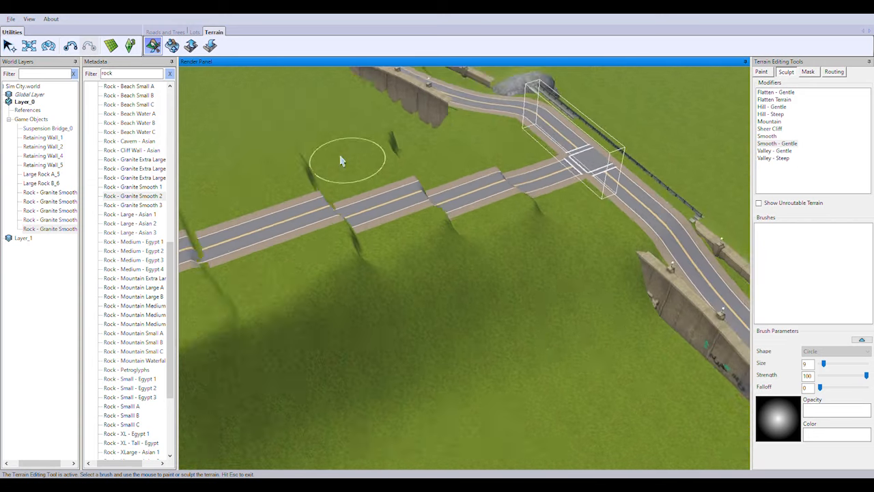
mouse_move(342, 160)
middle_mouse_down()
mouse_move(581, 289)
mouse_move(591, 365)
middle_mouse_up()
mouse_move(577, 315)
left_mouse_down()
mouse_move(554, 327)
mouse_move(264, 303)
mouse_move(690, 289)
left_mouse_up()
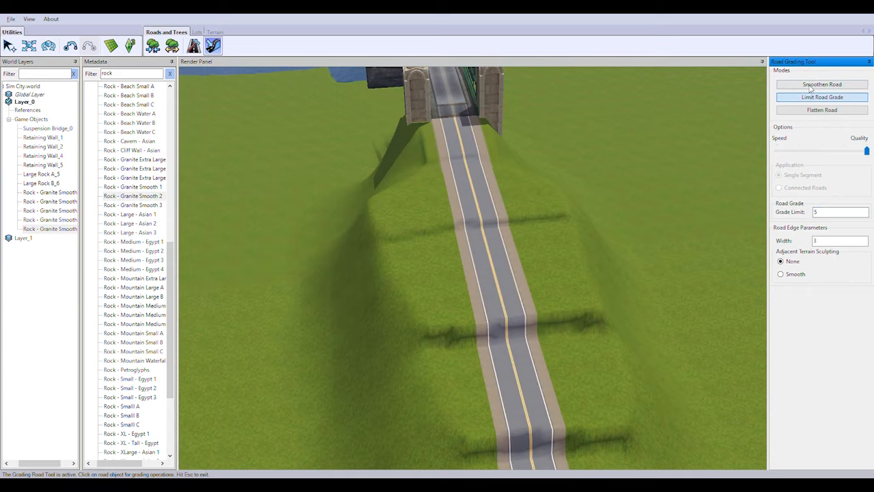
Step: Even out the stepped bridge road from the junction to the bridge towers with the Smoothen Road grading mode
left_click(810, 86)
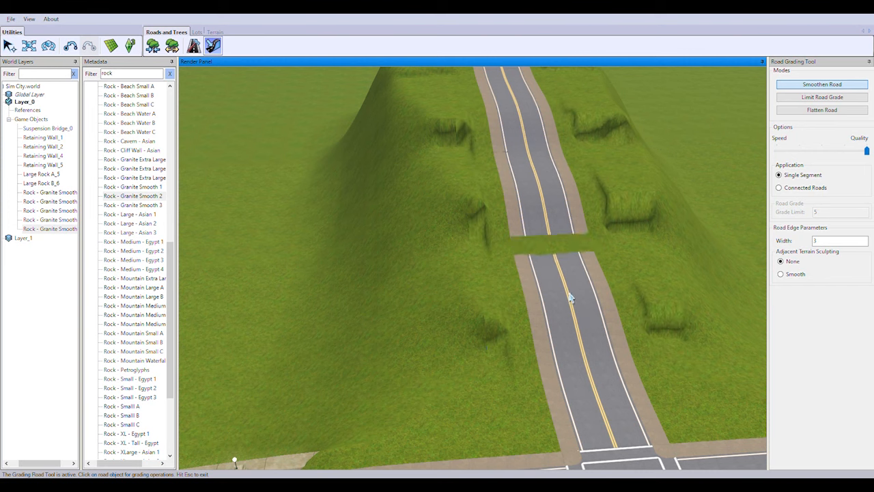
middle_click_drag(520, 123, 572, 391)
right_click_drag(581, 403, 538, 361)
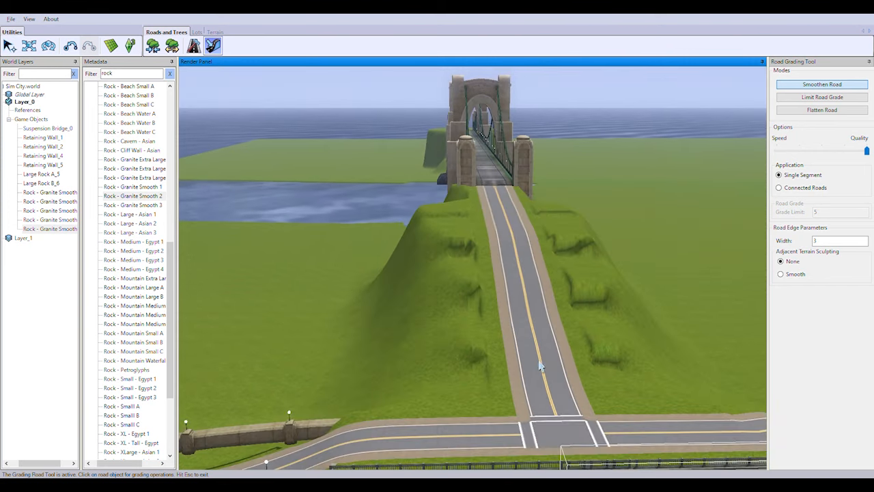
right_click_drag(537, 287, 499, 246)
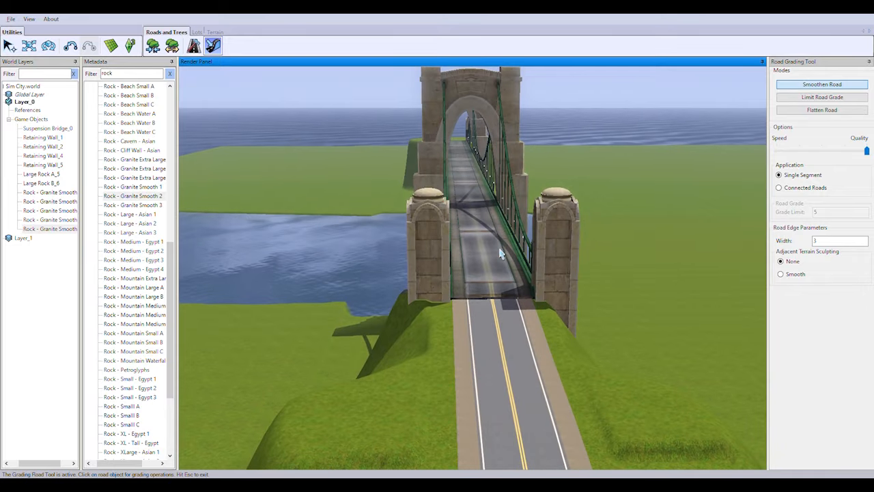
scroll(516, 354, "up", 3)
right_click_drag(581, 297, 550, 409)
Step: Smooth the leftover ledges beside the road on the graffiti-covered wall's side, using Smooth and Smooth - Gentle at brush size 4
left_click(213, 32)
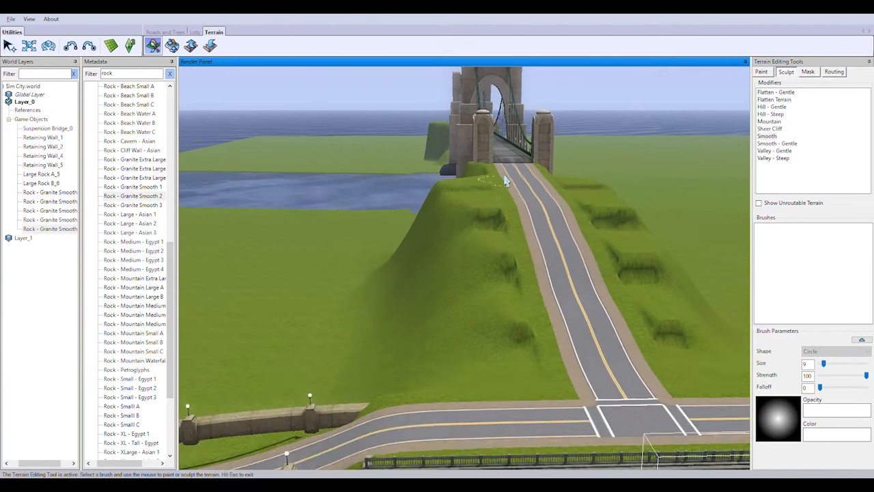
scroll(505, 181, "up", 1)
left_click(820, 363)
left_click_drag(535, 362, 526, 373)
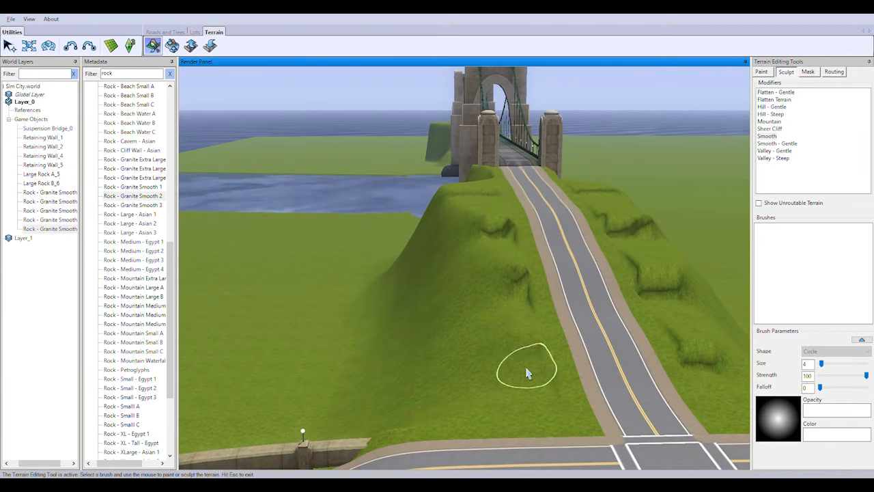
scroll(531, 393, "up", 4)
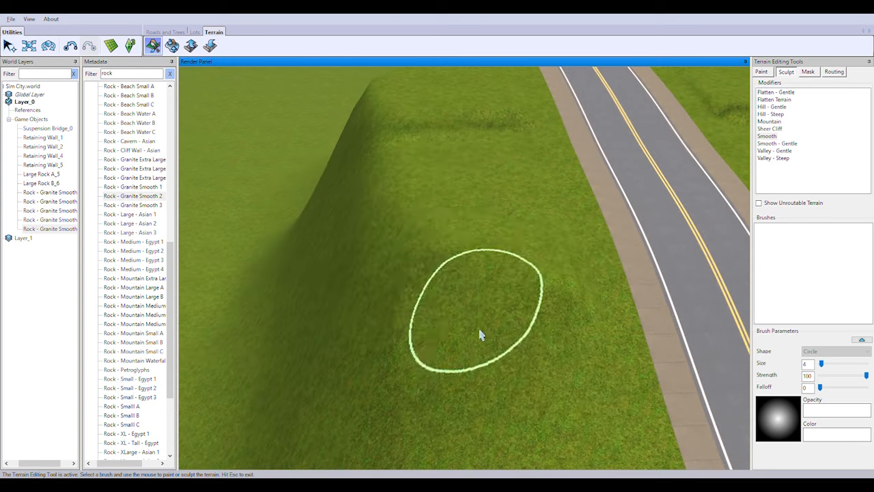
mouse_move(481, 335)
left_mouse_down()
mouse_move(443, 156)
mouse_move(498, 164)
left_mouse_up()
left_click(777, 143)
mouse_move(472, 308)
left_mouse_down()
mouse_move(381, 443)
mouse_move(442, 371)
left_mouse_up()
scroll(483, 296, "down", 2)
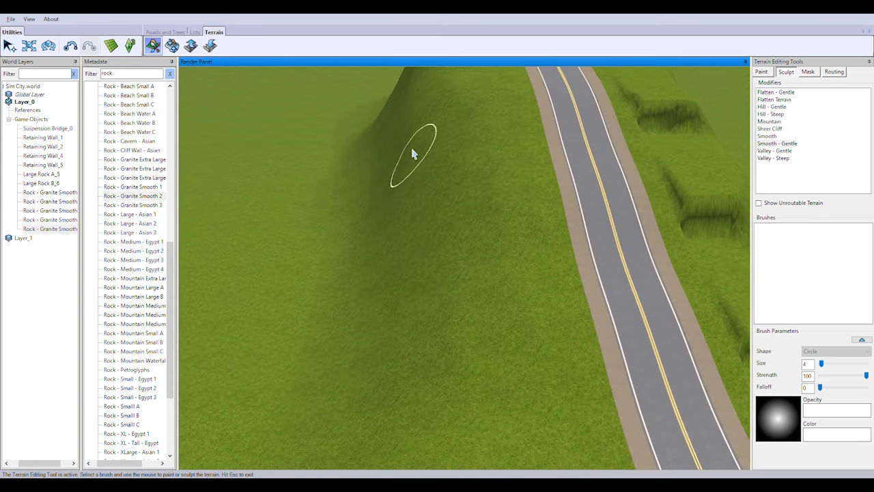
Step: Smooth the leftover ledges beside the road on the boulder side with the Smooth - Gentle brush
right_click_drag(412, 154, 506, 160)
left_click_drag(505, 160, 512, 288)
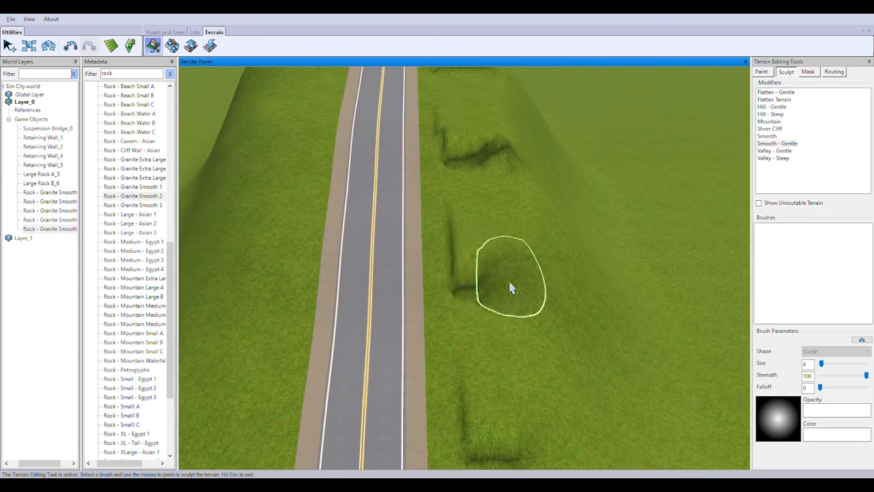
mouse_move(502, 188)
right_mouse_down()
mouse_move(523, 253)
mouse_move(495, 118)
right_mouse_up()
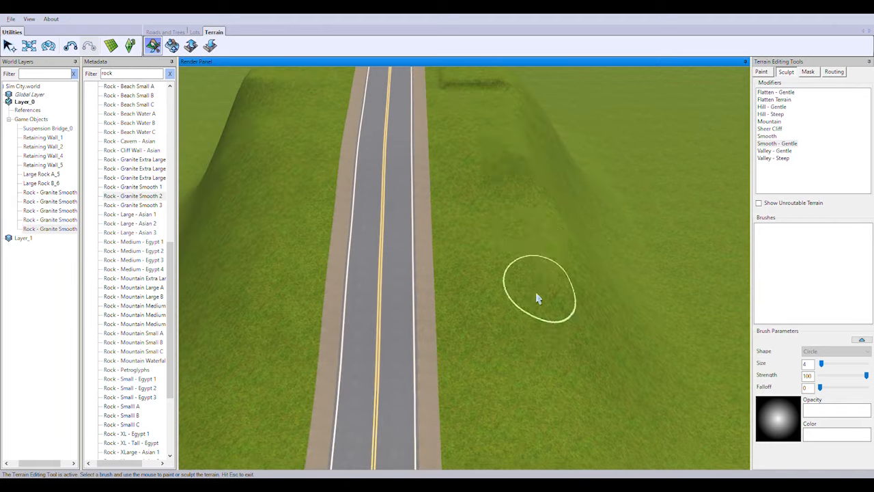
right_click_drag(522, 334, 516, 241)
Step: Blend the embankment slopes around the bridge towers on both sides of the road with the Smooth - Gentle brush
right_click_drag(463, 185, 314, 207)
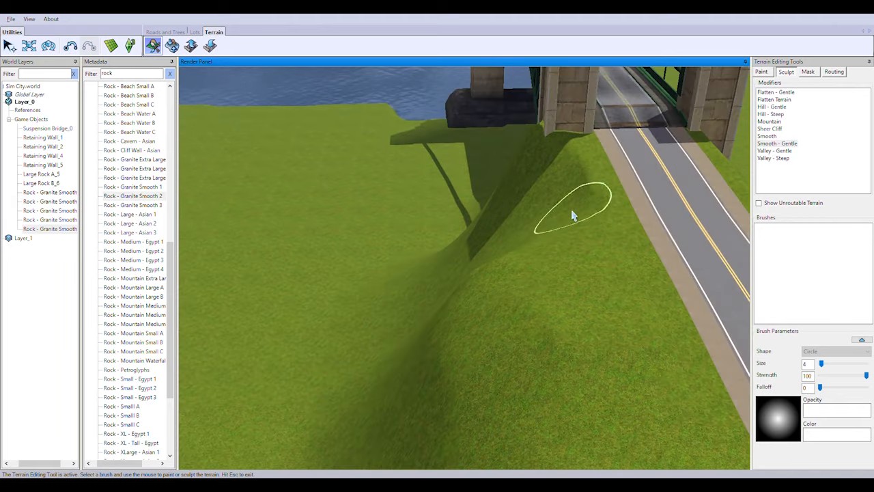
mouse_move(515, 285)
right_mouse_down()
mouse_move(519, 332)
mouse_move(422, 390)
right_mouse_up()
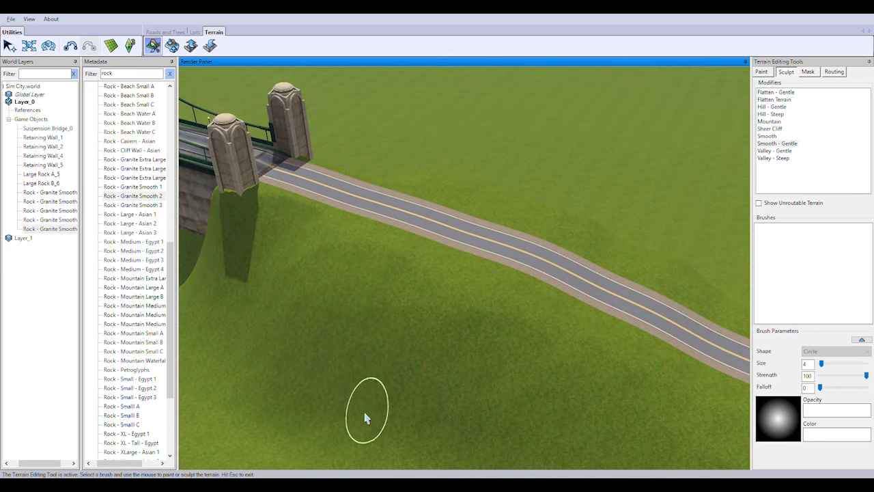
right_click_drag(365, 418, 630, 143)
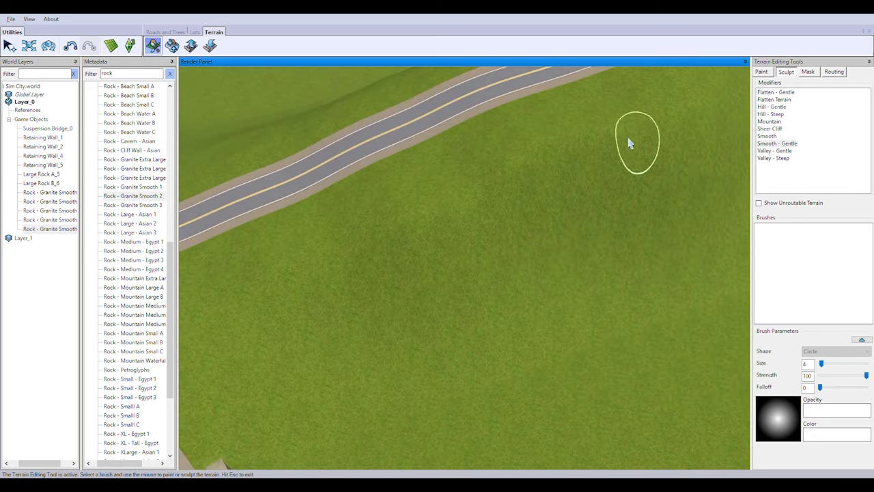
right_click_drag(399, 356, 366, 252)
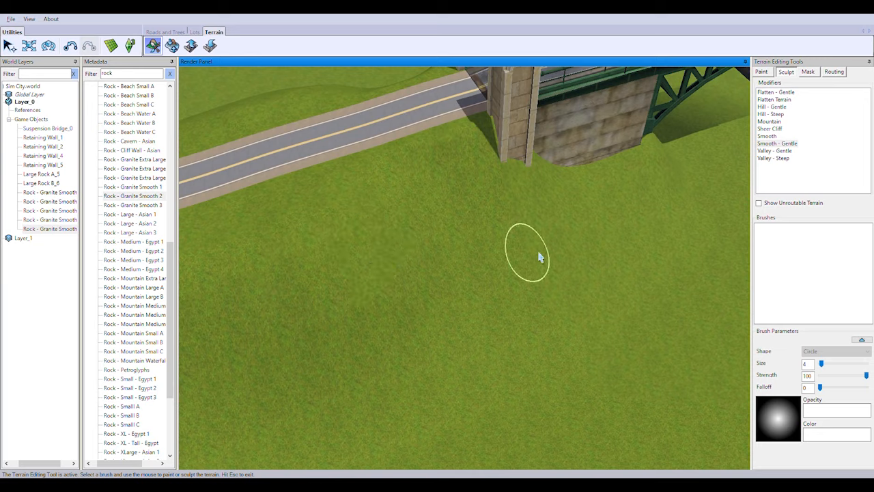
mouse_move(539, 257)
right_mouse_down()
mouse_move(478, 321)
mouse_move(384, 357)
mouse_move(405, 351)
mouse_move(414, 343)
mouse_move(308, 332)
mouse_move(423, 375)
mouse_move(506, 311)
mouse_move(598, 405)
right_mouse_up()
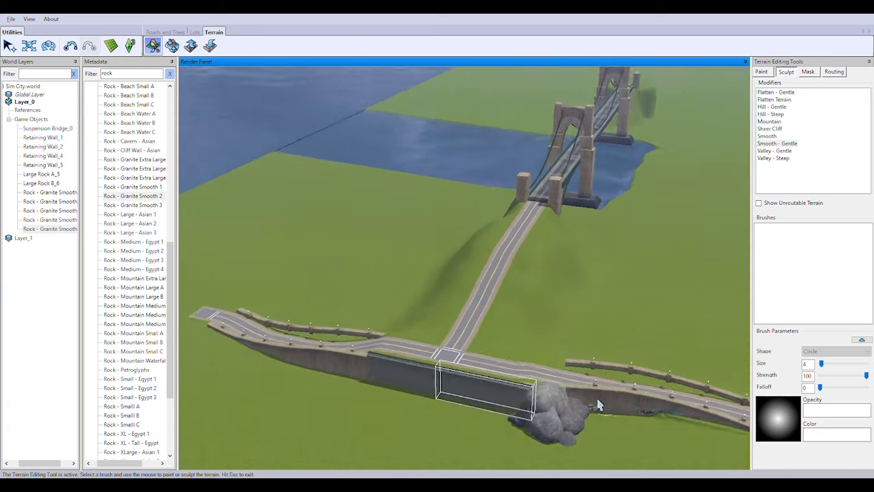
Step: Set the brush size to 14 and smooth the embankment foot on the graffiti-covered wall's side with the Smooth brush
scroll(599, 403, "up", 5)
middle_click_drag(470, 233, 851, 357)
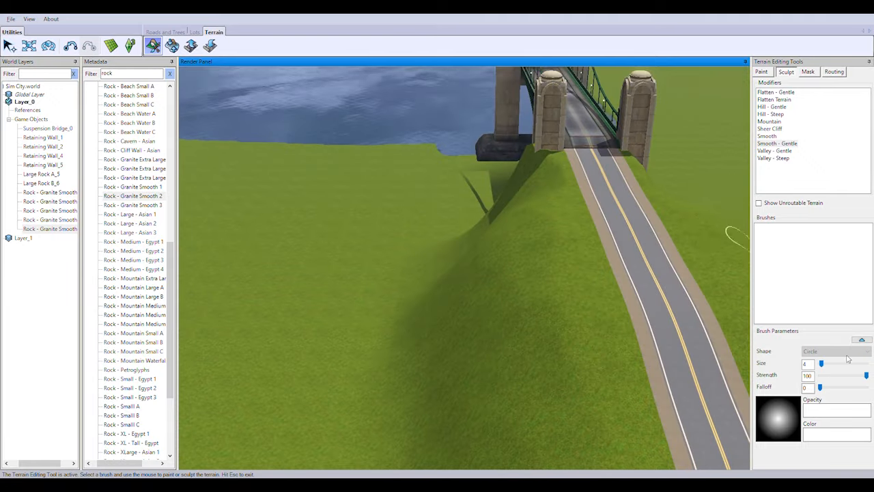
left_click_drag(821, 364, 829, 365)
middle_click_drag(369, 330, 463, 231)
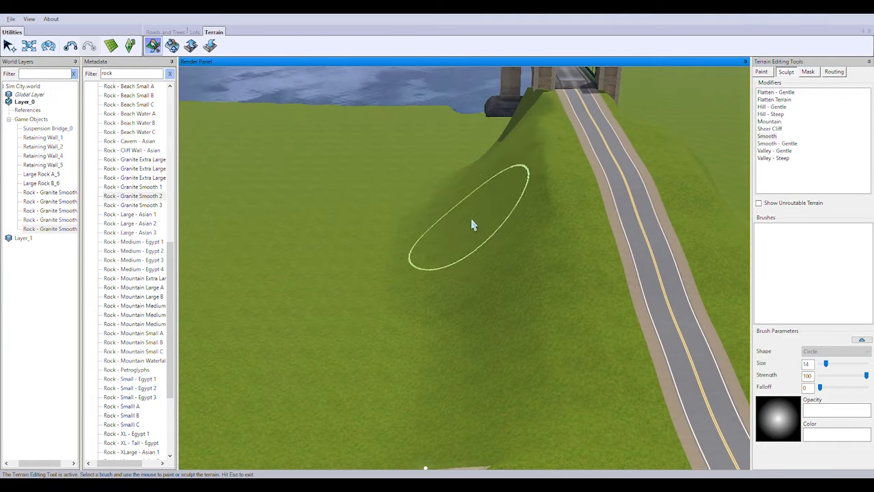
middle_click_drag(480, 171, 475, 249)
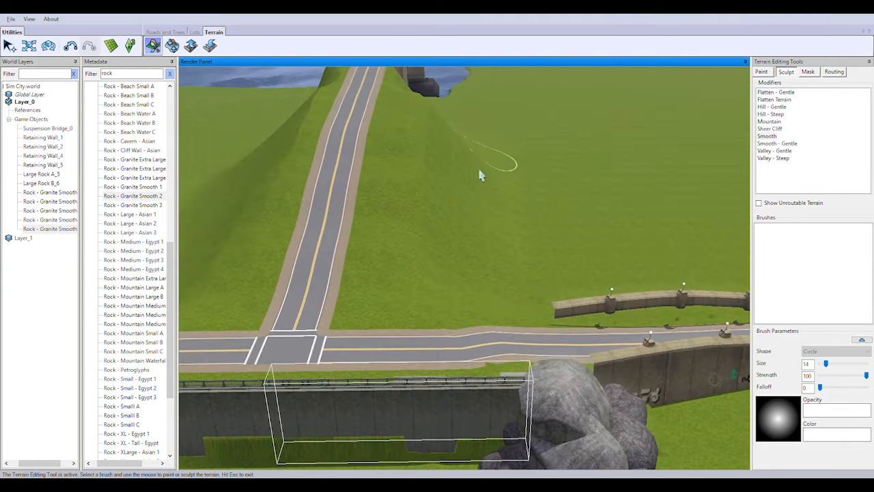
Step: Blend the embankment slope on the boulder side of the bridge road into the surrounding ground with the Smooth brush
middle_click_drag(475, 151, 405, 289)
middle_click_drag(449, 435, 527, 330)
scroll(608, 328, "down", 4)
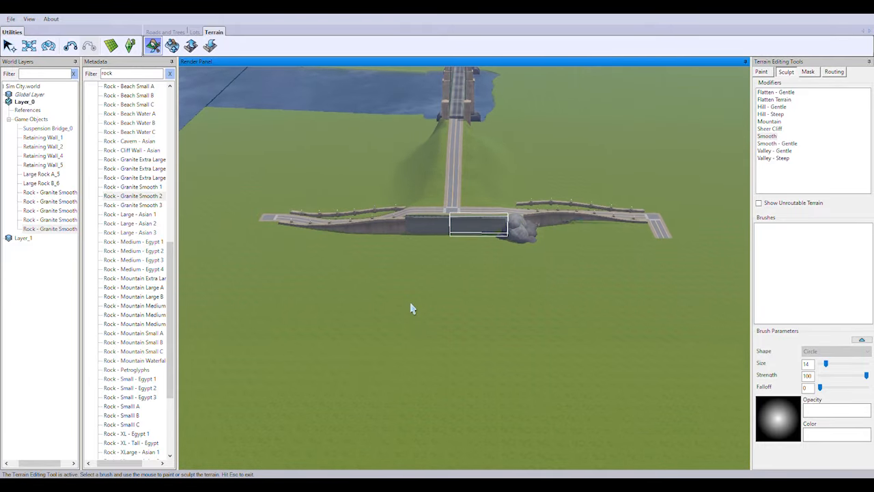
middle_click_drag(411, 309, 478, 205)
Step: Try to place a short road segment with grid snapping under the suspension bridge and position it beside the pier
left_click(166, 32)
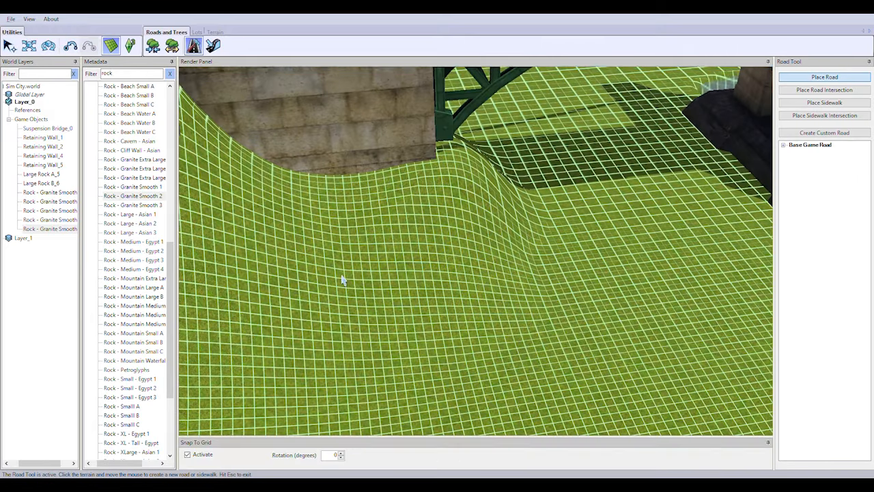
middle_click_drag(345, 279, 606, 348)
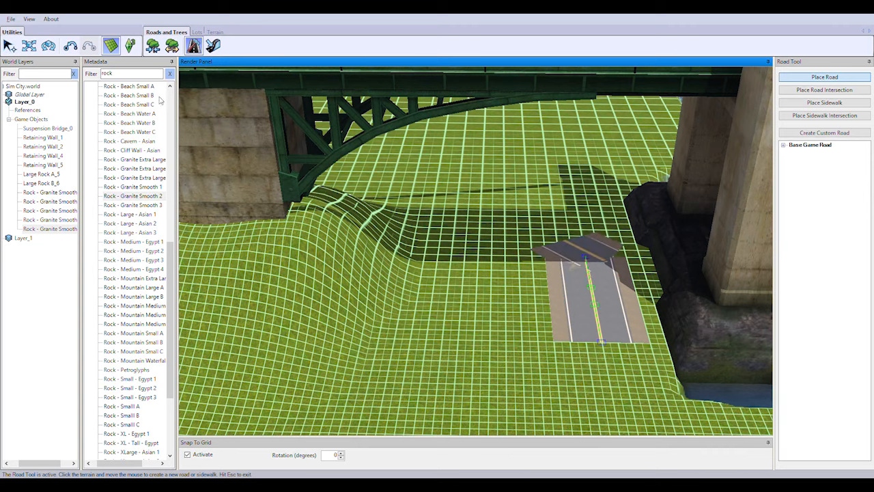
left_click(29, 45)
scroll(577, 358, "up", 5)
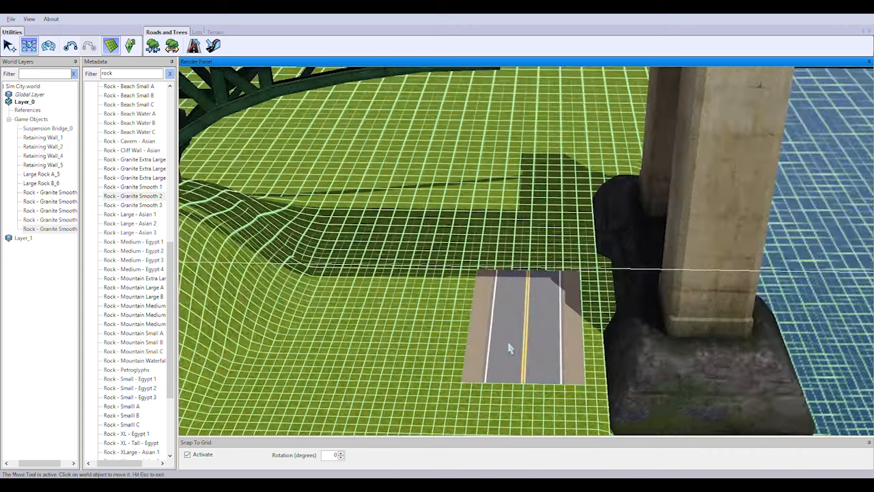
middle_click_drag(509, 349, 751, 182)
middle_click_drag(714, 144, 699, 286)
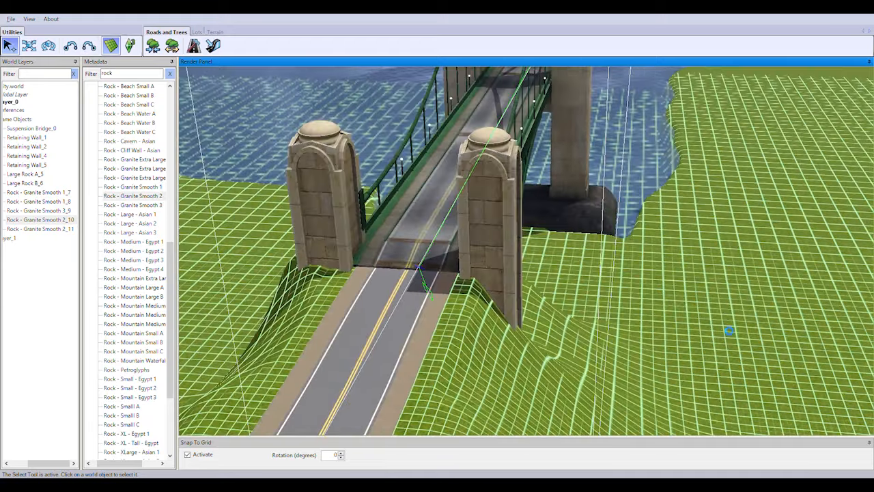
Step: Place a short road segment on the snap grid in front of the bridge pier, near the embankment
middle_click_drag(729, 330, 478, 328)
key("r")
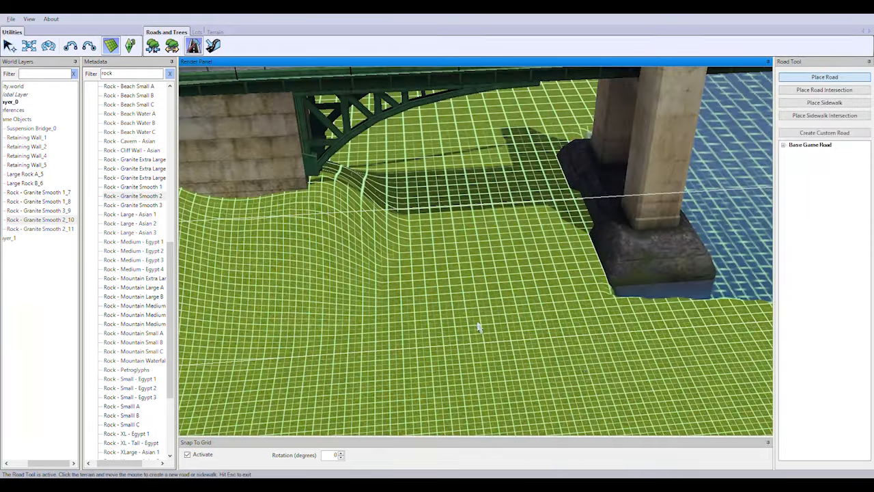
key("Escape")
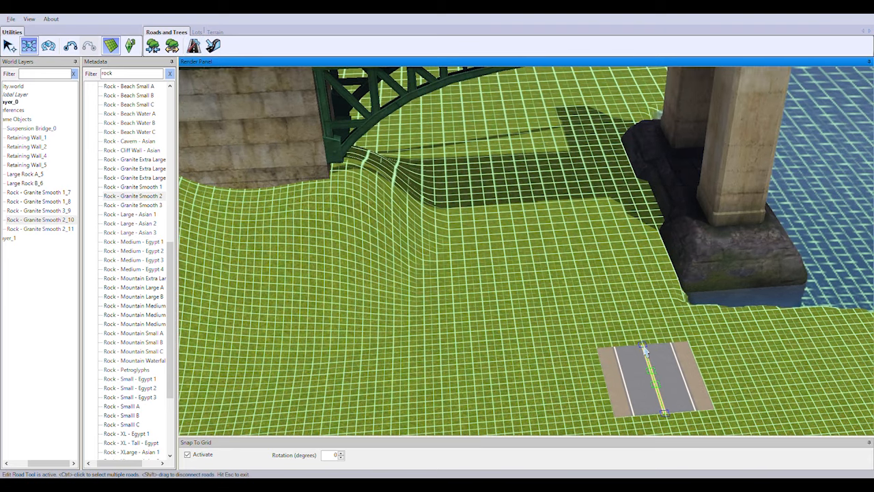
Step: Stretch the road segment on the grid under the suspension bridge so it runs past the pier
left_click_drag(644, 344, 575, 136)
right_click_drag(600, 277, 462, 316)
scroll(462, 316, "up", 3)
scroll(463, 316, "down", 5)
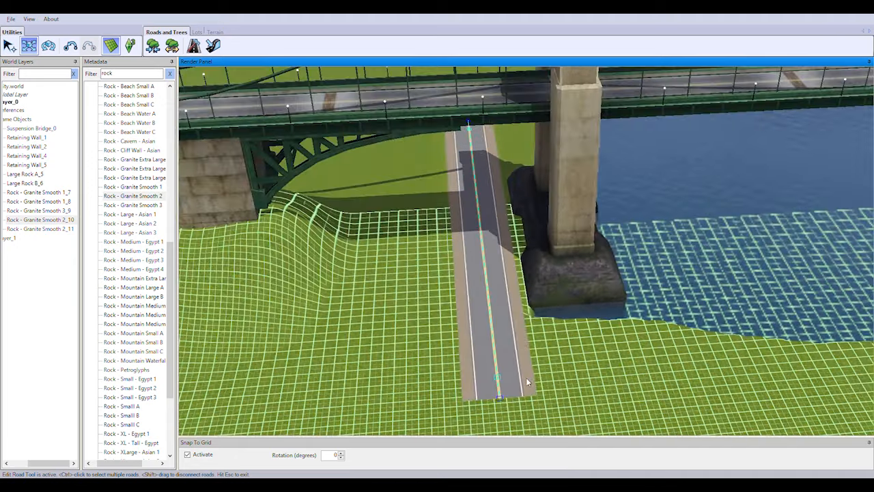
scroll(539, 345, "up", 3)
middle_click_drag(559, 377, 589, 360)
left_click_drag(593, 325, 603, 325)
middle_click_drag(603, 325, 511, 363)
right_click_drag(512, 363, 517, 307)
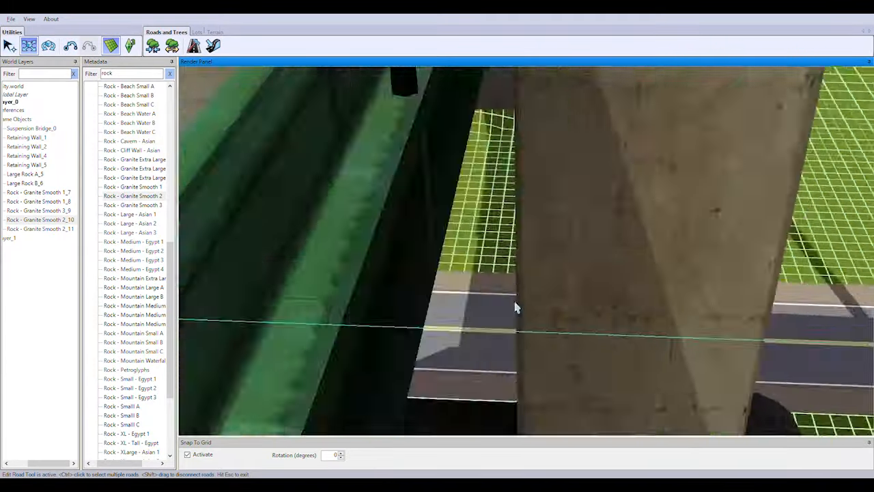
middle_click_drag(517, 306, 839, 323)
right_click_drag(839, 324, 646, 291)
Step: Draw a 20x20 lot along the road and move it under the bridge, beside the abutment embankment
left_click(197, 32)
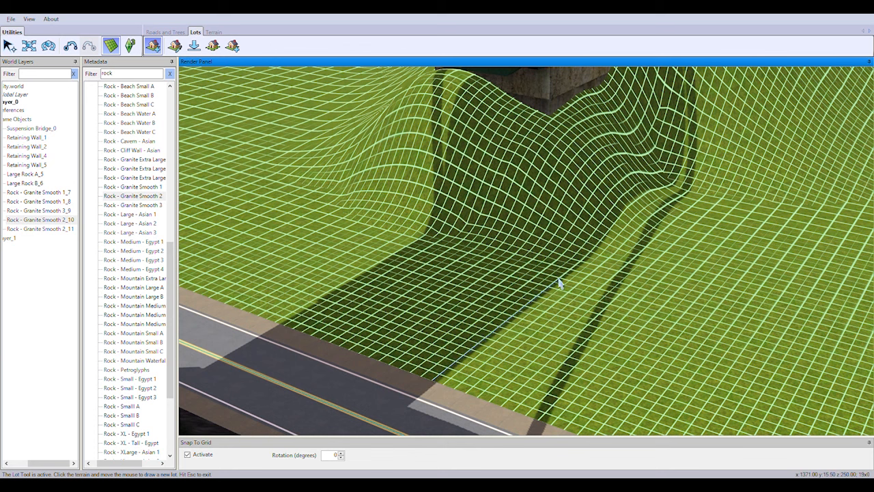
left_click(769, 364)
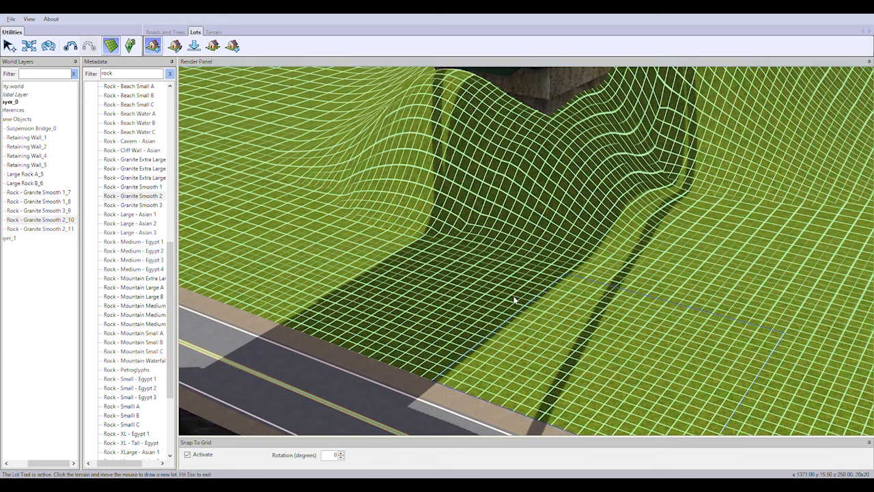
left_click(484, 321)
right_click_drag(494, 260, 541, 291)
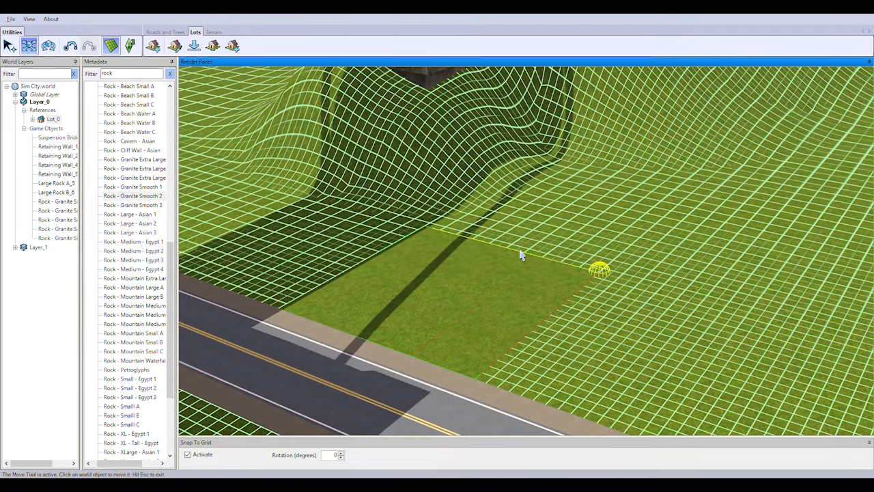
middle_click_drag(451, 286, 595, 345)
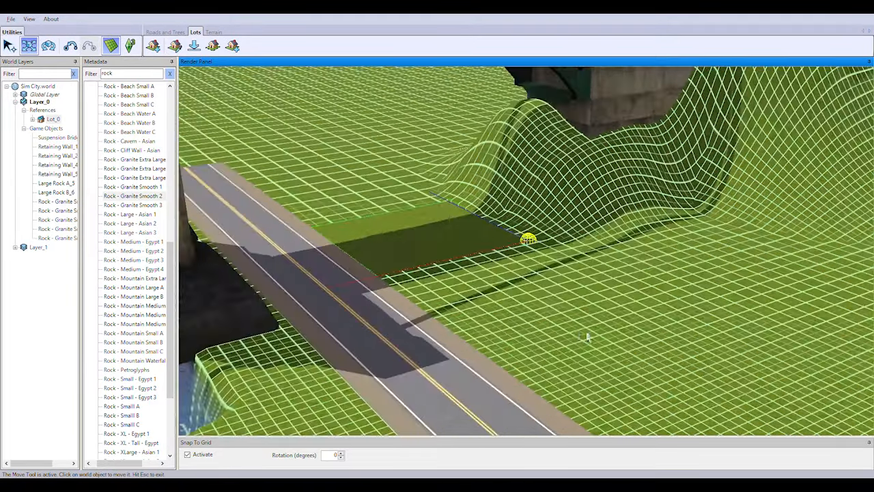
scroll(601, 341, "down", 5)
middle_click_drag(634, 323, 519, 342)
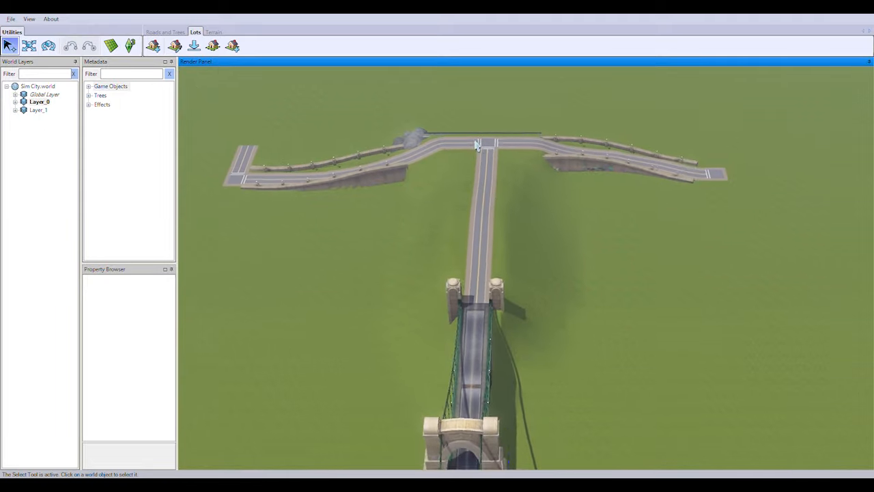
Step: Choose the Flatten Terrain sculpting brush and set its size to 10 and falloff to 0
middle_click_drag(477, 145, 500, 248)
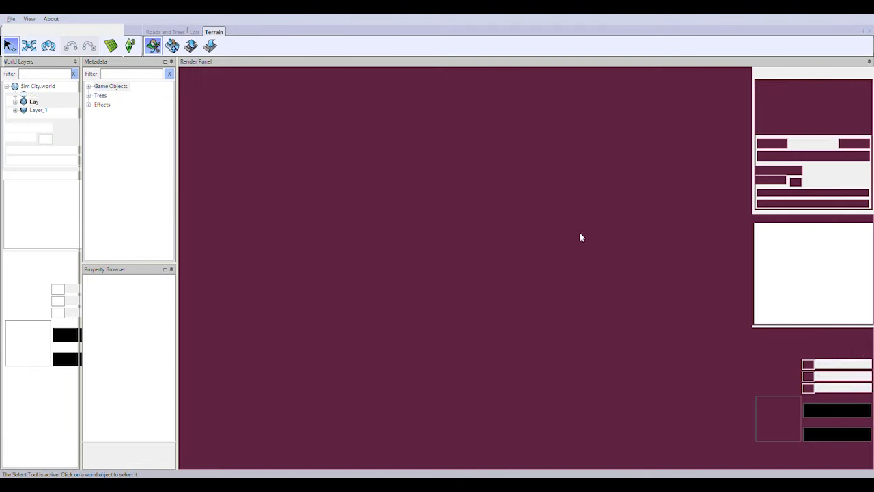
left_click(786, 71)
left_click(774, 100)
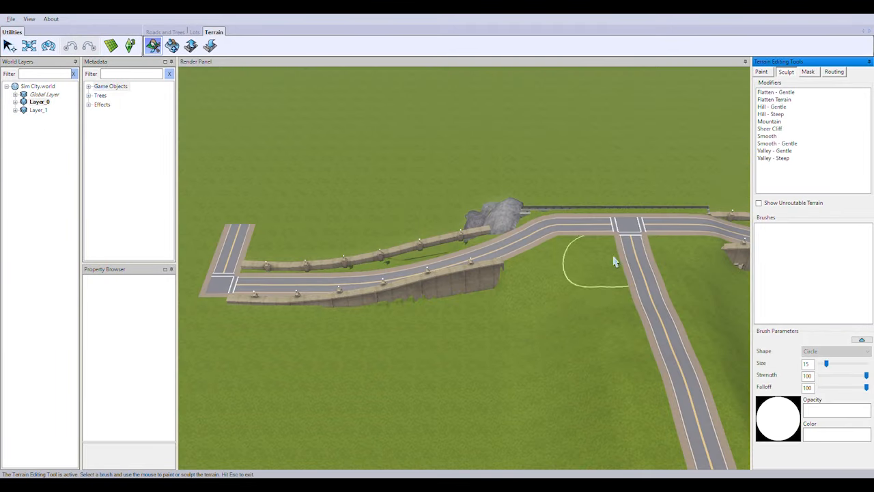
middle_click_drag(611, 260, 508, 193)
left_click_drag(866, 388, 820, 387)
scroll(602, 321, "up", 5)
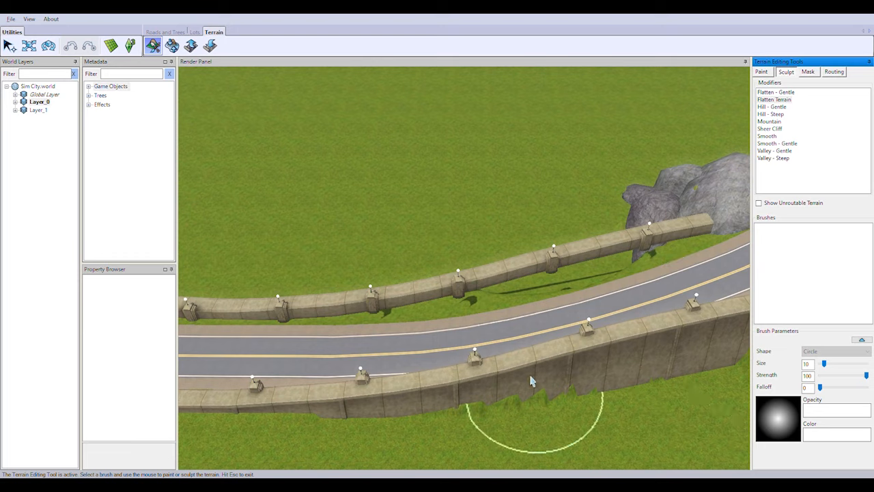
Step: Try to flatten the ground along the sloping road between the retaining walls, undoing the strokes
mouse_move(531, 381)
left_mouse_down()
mouse_move(319, 357)
mouse_move(473, 362)
left_mouse_up()
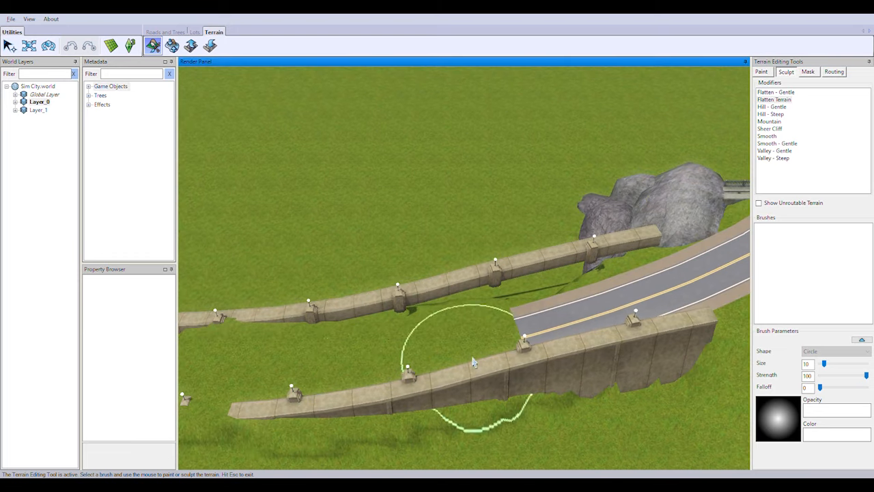
left_click_drag(260, 352, 164, 358)
right_click_drag(410, 378, 540, 361)
key("ctrl+z")
key("ctrl+z")
key("ctrl+z")
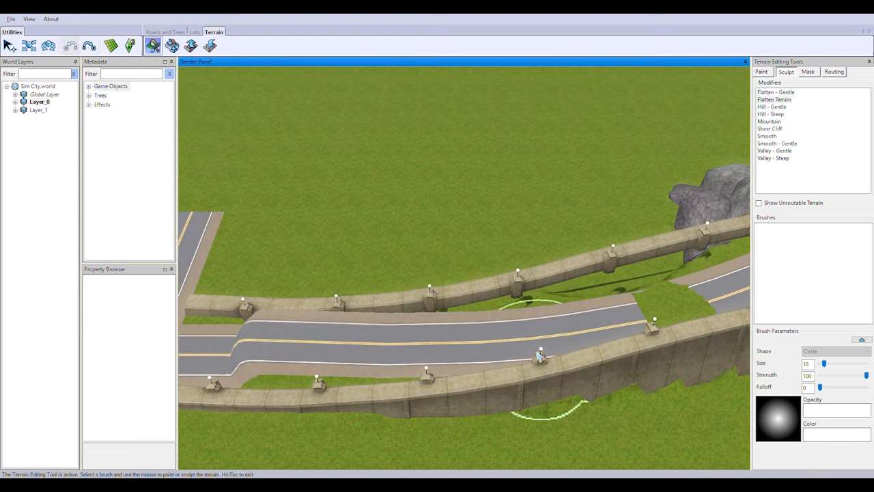
mouse_move(604, 412)
left_mouse_down()
mouse_move(432, 355)
mouse_move(209, 341)
left_mouse_up()
key("ctrl+z")
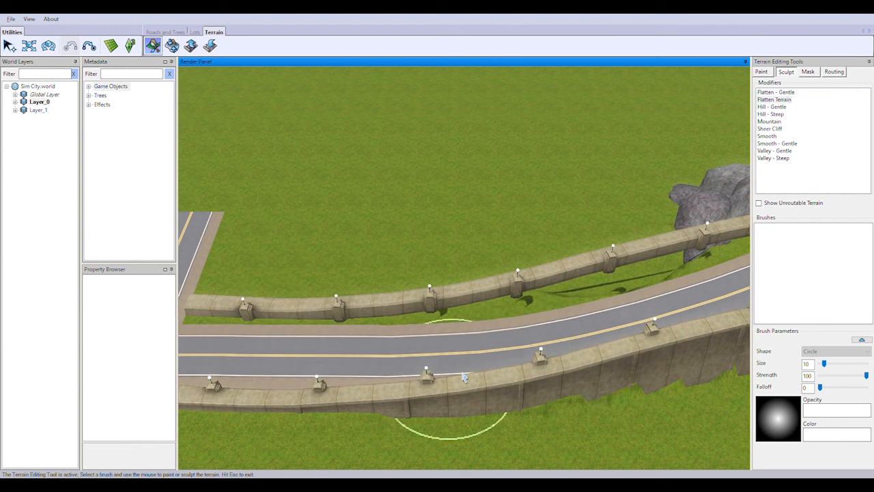
mouse_move(453, 353)
left_mouse_down()
mouse_move(201, 332)
mouse_move(230, 376)
left_mouse_up()
key("ctrl+z")
key("ctrl+z")
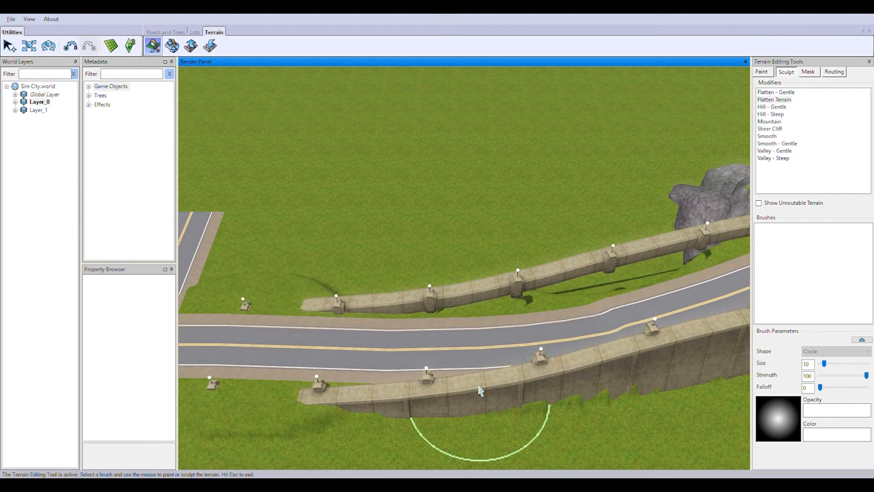
Step: Flatten the ground along the ramp's retaining walls and around its end intersection with the size 10 Flatten Terrain brush
mouse_move(509, 359)
left_mouse_down()
mouse_move(244, 357)
mouse_move(362, 340)
left_mouse_up()
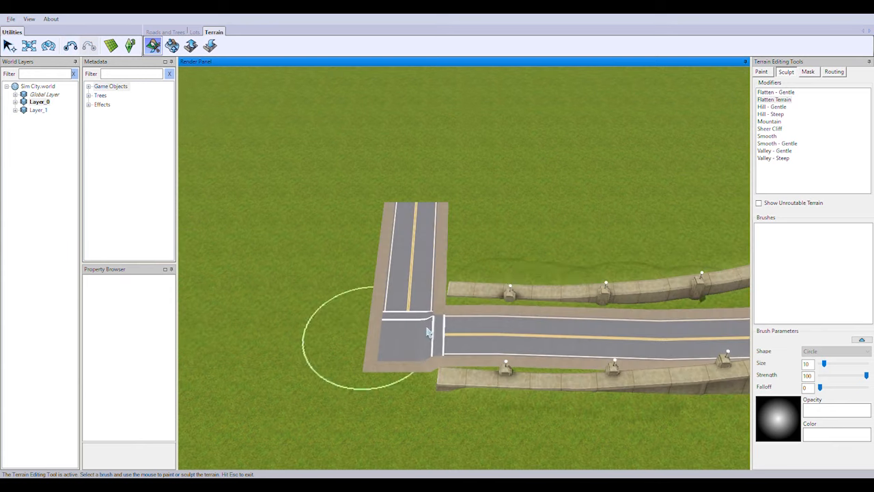
mouse_move(362, 338)
left_mouse_down()
mouse_move(438, 333)
mouse_move(547, 278)
left_mouse_up()
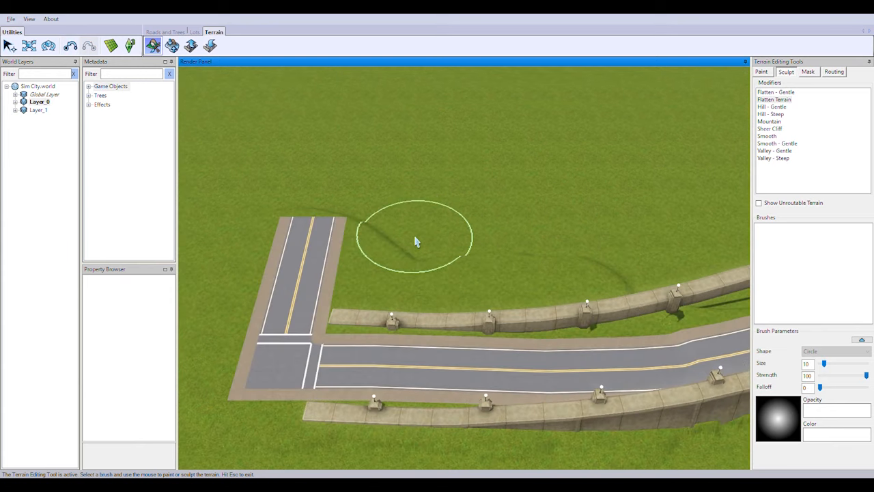
middle_click_drag(416, 241, 403, 288)
right_click_drag(404, 289, 450, 271)
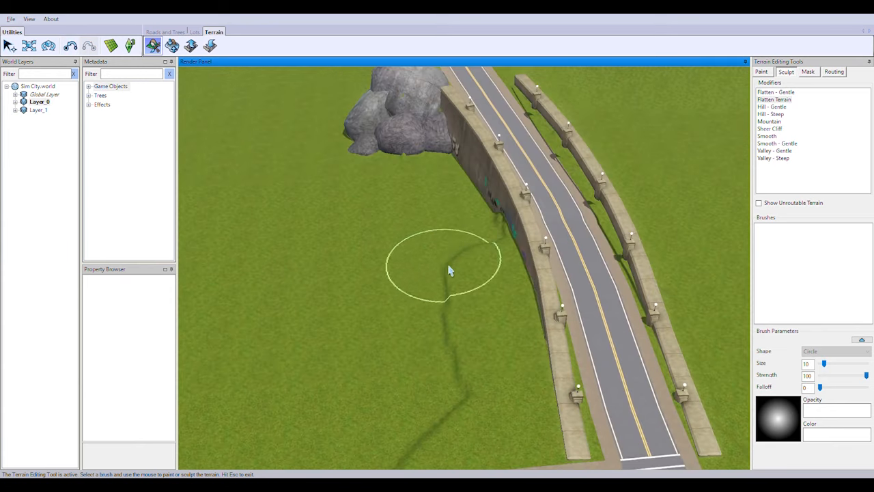
right_click_drag(429, 344, 521, 335)
scroll(521, 335, "down", 3)
scroll(501, 234, "down", 2)
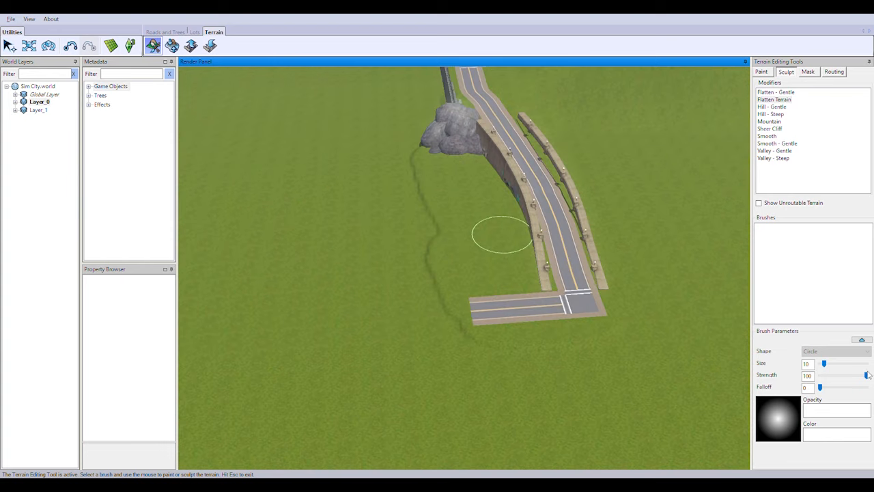
Step: Set the brush size to 15 and flatten a wider area outward from the boulders and the outer retaining walls
left_click(837, 363)
left_click_drag(460, 241, 502, 331)
left_click_drag(413, 131, 337, 312)
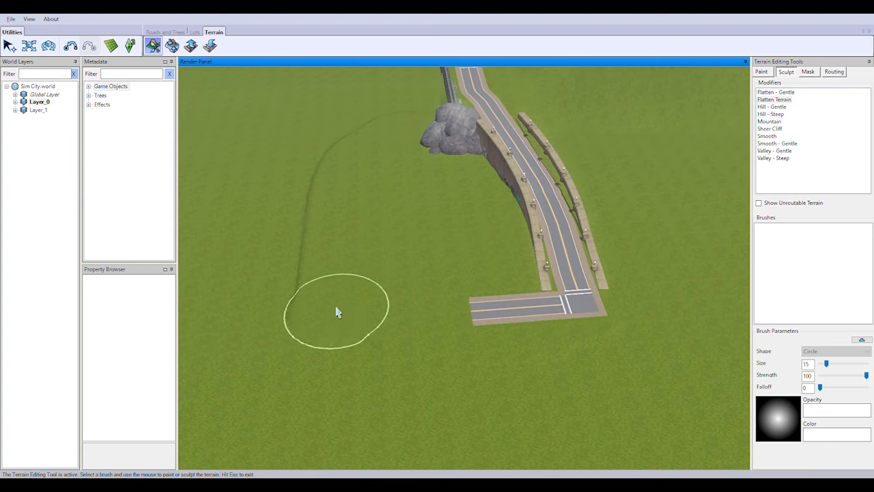
left_click_drag(305, 191, 380, 219)
mouse_move(381, 219)
right_mouse_down()
mouse_move(351, 70)
mouse_move(369, 96)
right_mouse_up()
scroll(522, 384, "up", 2)
mouse_move(521, 383)
left_mouse_down()
mouse_move(486, 220)
mouse_move(321, 323)
left_mouse_up()
mouse_move(321, 328)
right_mouse_down()
mouse_move(400, 314)
mouse_move(526, 243)
right_mouse_up()
left_click_drag(450, 154, 417, 217)
mouse_move(417, 216)
middle_mouse_down()
mouse_move(430, 189)
mouse_move(416, 298)
mouse_move(551, 361)
middle_mouse_up()
scroll(551, 360, "down", 3)
Step: Set the brush size to 30 and flatten the broad field in front of the boulders and junction wall
left_click_drag(827, 363, 834, 363)
right_click_drag(644, 306, 594, 204)
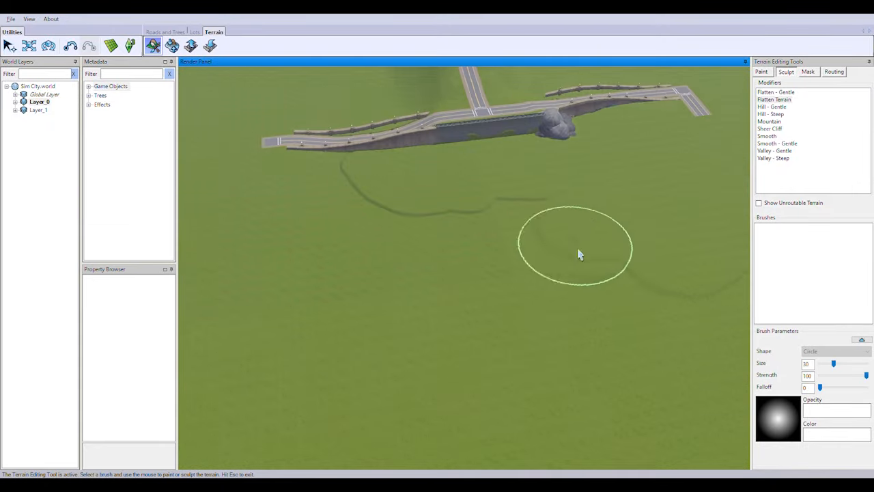
left_click_drag(452, 248, 348, 192)
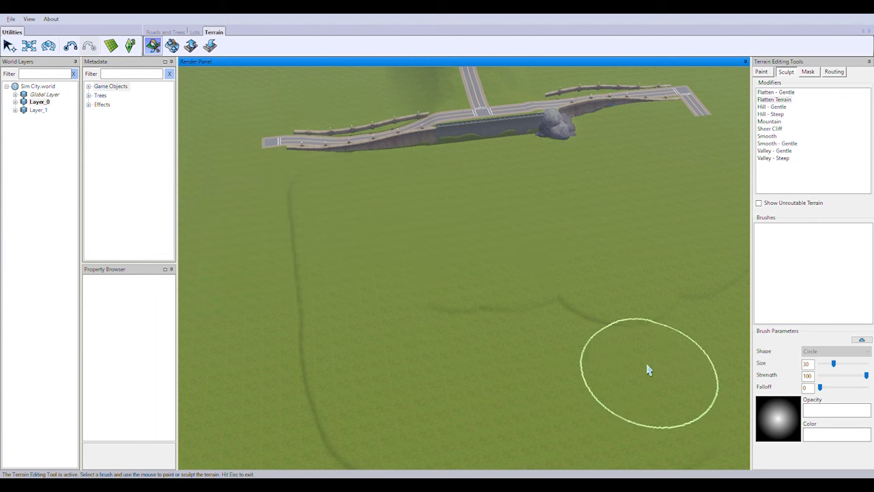
right_click_drag(365, 350, 666, 311)
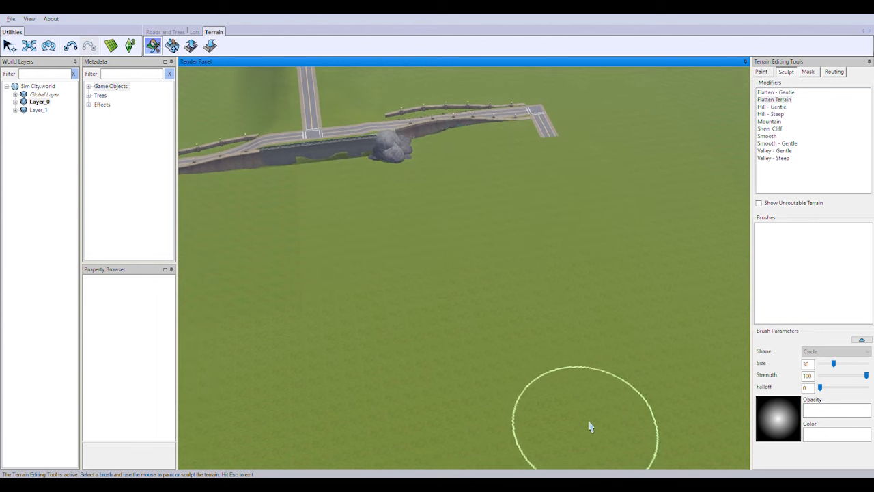
right_click_drag(551, 152, 653, 245)
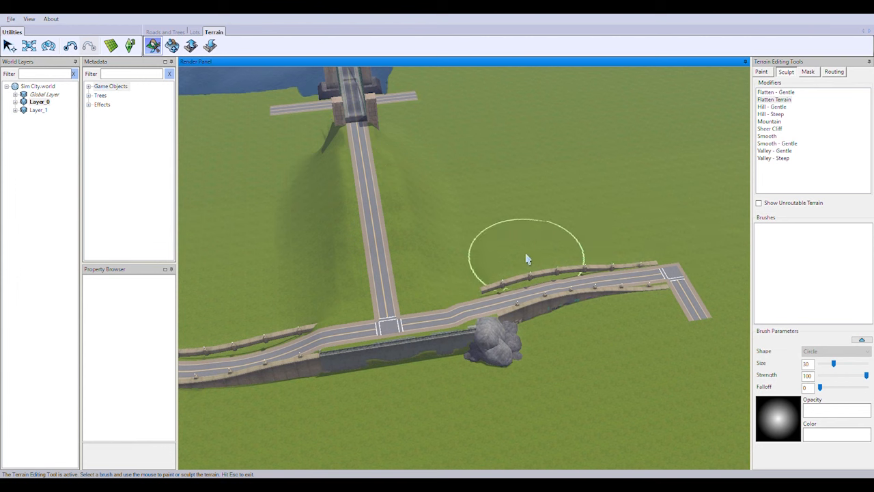
Step: Flatten the ground on the bridge side of the junction, beyond the embankments, with the size 30 brush
left_click_drag(526, 260, 488, 166)
mouse_move(512, 197)
right_mouse_down()
mouse_move(688, 231)
mouse_move(810, 160)
right_mouse_up()
scroll(544, 204, "up", 2)
scroll(660, 328, "down", 1)
mouse_move(459, 110)
left_mouse_down()
mouse_move(371, 275)
mouse_move(541, 250)
left_mouse_up()
middle_click_drag(606, 309, 418, 329)
right_click_drag(418, 329, 512, 273)
middle_click_drag(512, 273, 806, 347)
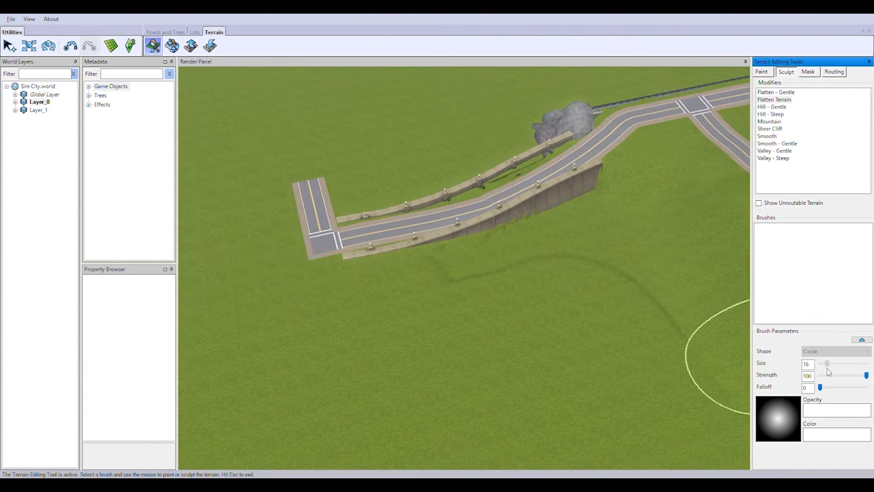
Step: Set the brush size to 7 and flatten the ground near the road and shoreline by the bridge pier
left_click_drag(829, 372, 825, 370)
scroll(499, 357, "up", 3)
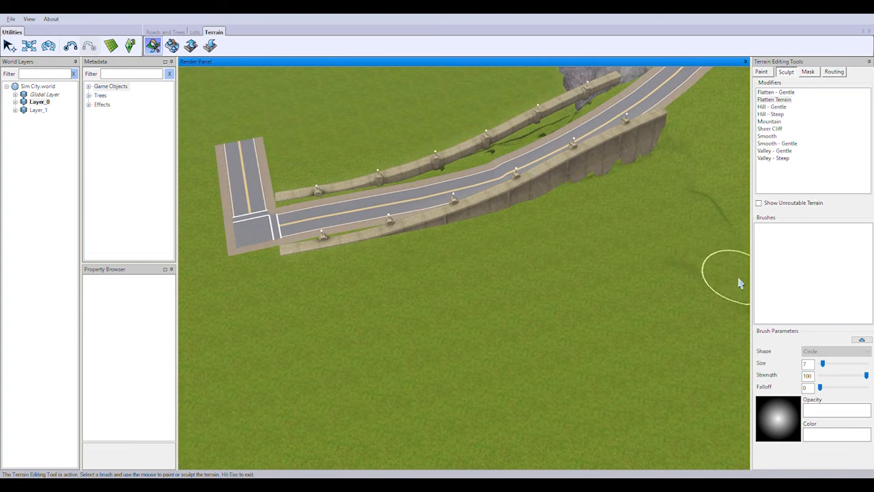
right_click_drag(740, 284, 403, 142)
middle_click_drag(457, 246, 441, 293)
scroll(441, 295, "down", 3)
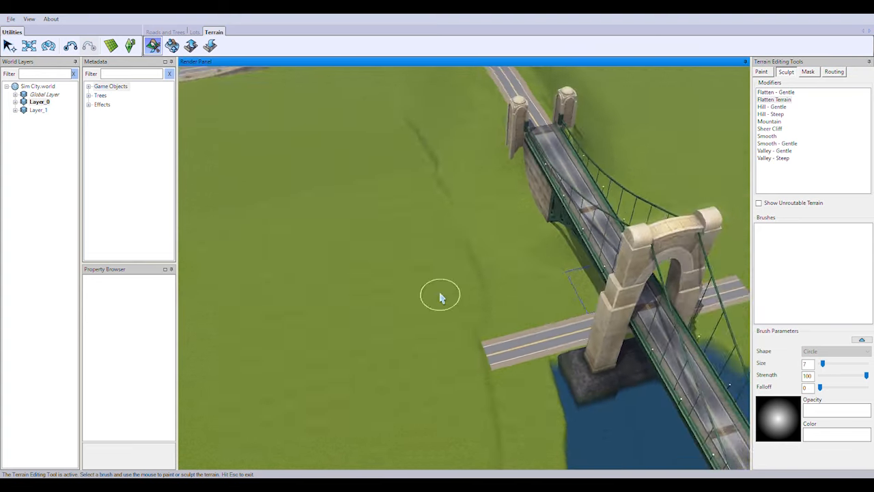
scroll(437, 290, "up", 2)
left_click_drag(594, 300, 589, 378)
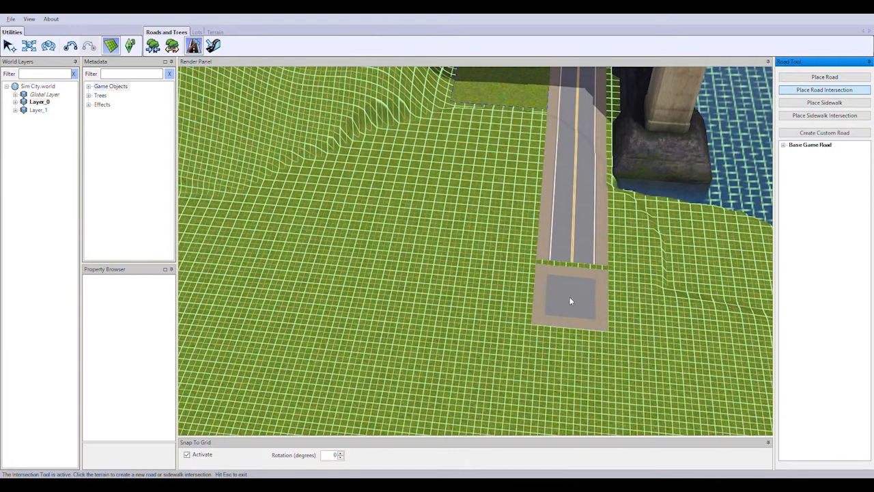
Step: Place a road intersection at the end of the road under the bridge and move it back beside the lot edge
left_click(570, 301)
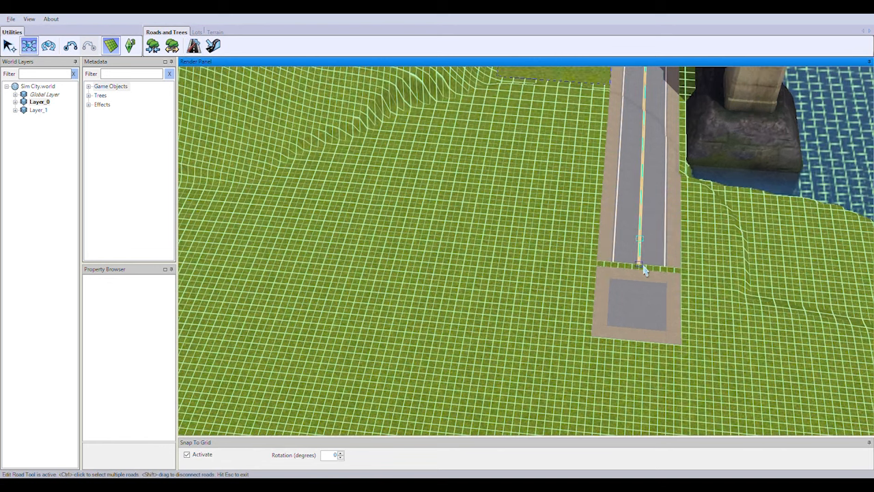
left_click_drag(650, 133, 648, 75)
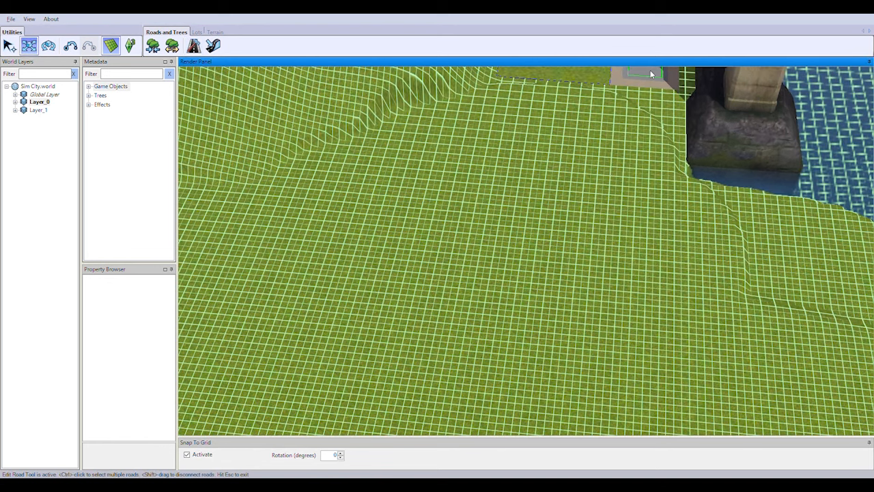
scroll(651, 71, "up", 3)
Step: Flatten the terrain in front of the new intersection and lot edge with the size 7 Flatten Terrain brush
left_click(214, 32)
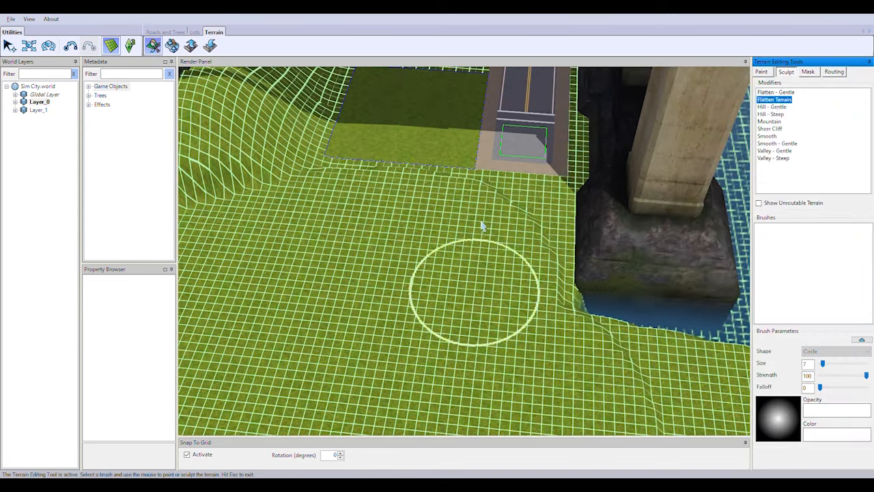
left_click_drag(481, 225, 517, 289)
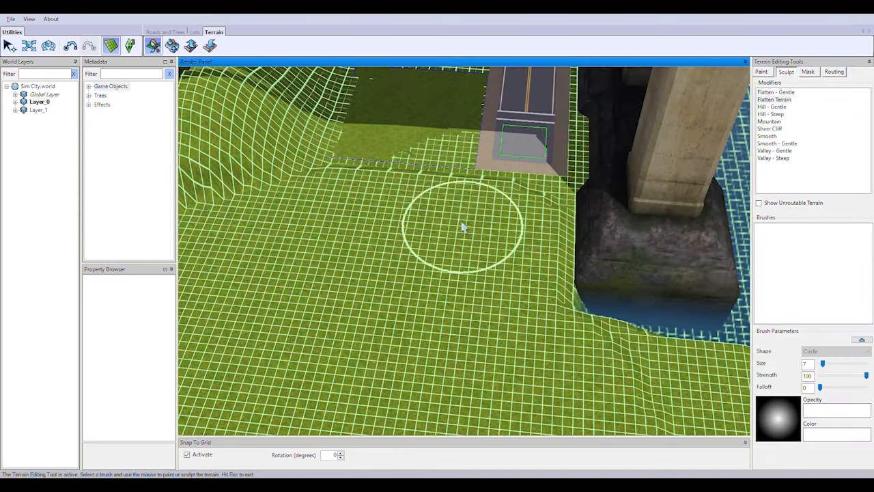
right_click_drag(448, 130, 482, 292)
scroll(519, 318, "up", 3)
right_click_drag(519, 318, 478, 130)
Step: Set the brush size to 2 and flatten the narrow strip along the intersection and lot edge
left_click_drag(823, 364, 821, 364)
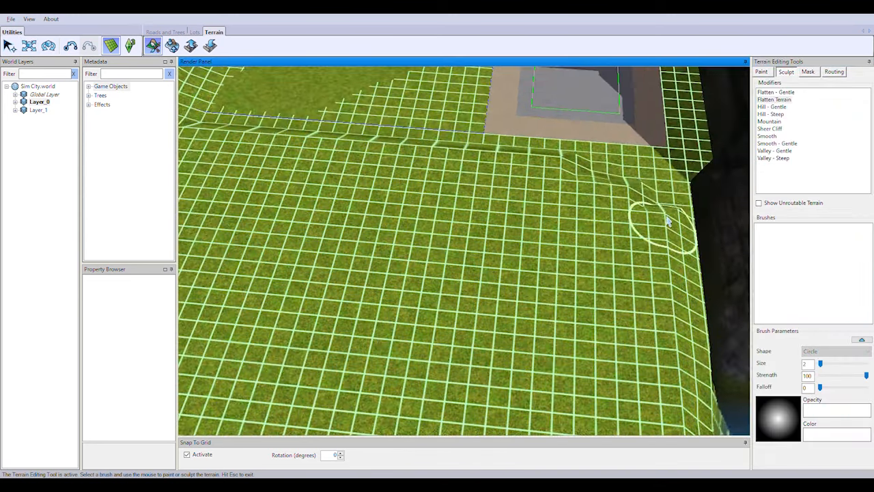
mouse_move(475, 277)
middle_mouse_down()
mouse_move(412, 289)
mouse_move(499, 396)
mouse_move(362, 307)
mouse_move(490, 273)
middle_mouse_up()
left_click_drag(315, 324, 462, 321)
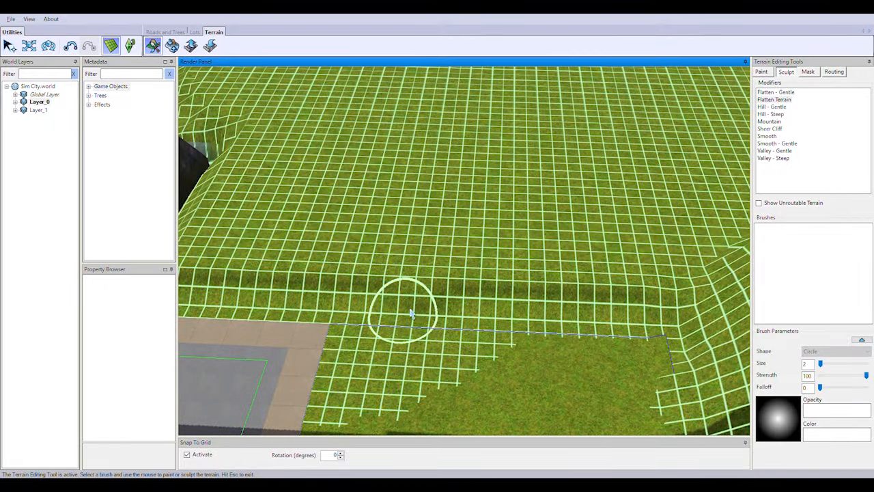
right_click_drag(412, 236, 642, 209)
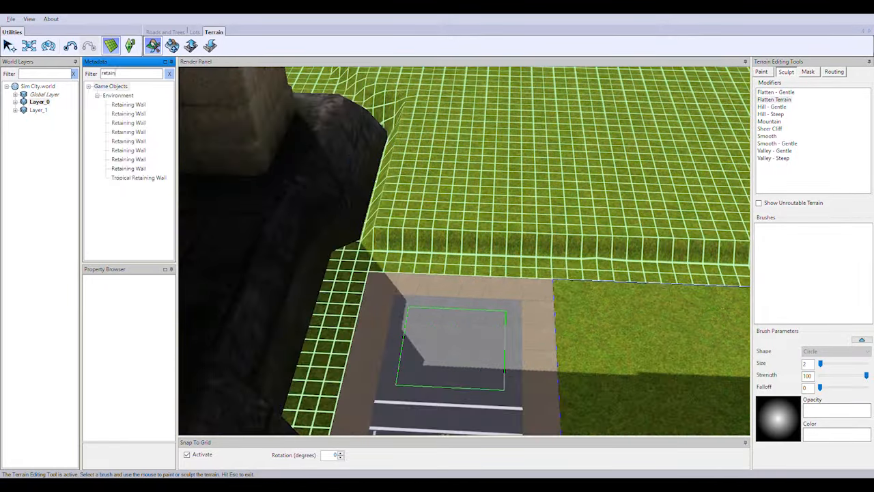
Step: Place a retaining wall with a railing along the lot edge behind the road intersection beside the bridge pier
left_click(139, 113)
left_click(139, 122)
scroll(643, 223, "down", 3)
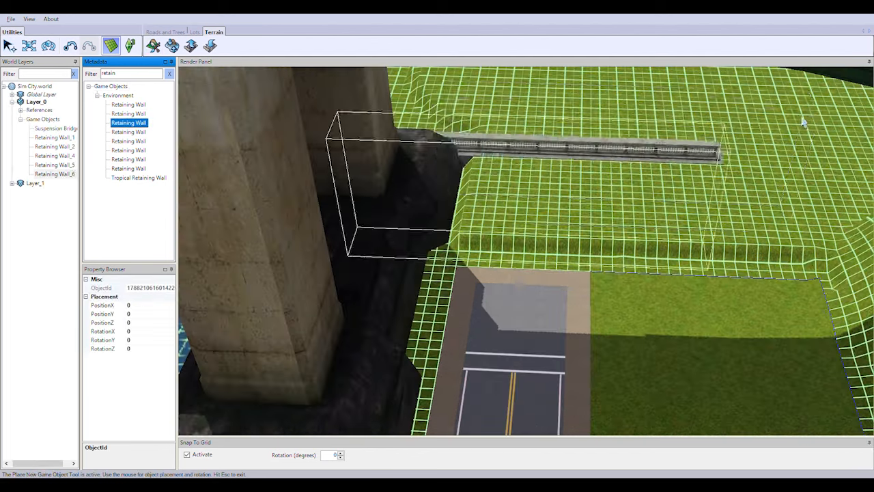
left_click(855, 241)
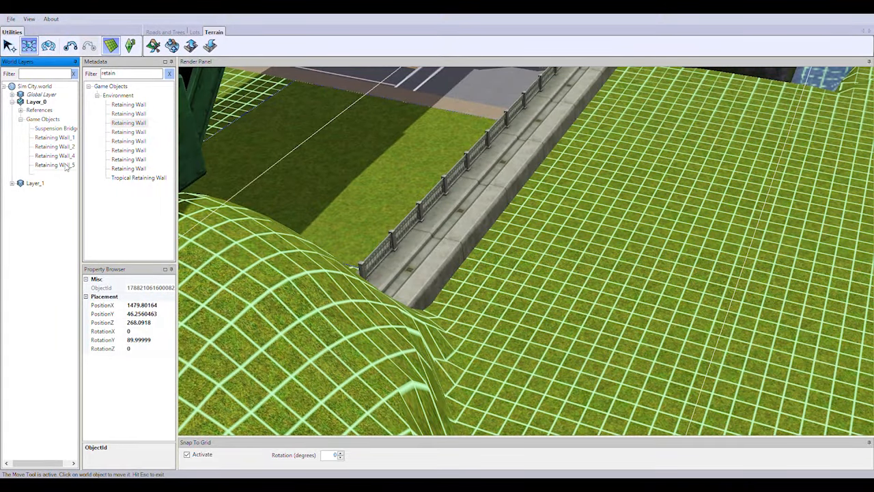
Step: Hide the terrain grid and lower the newly placed retaining wall to a Y position of about 16.64
left_click(111, 46)
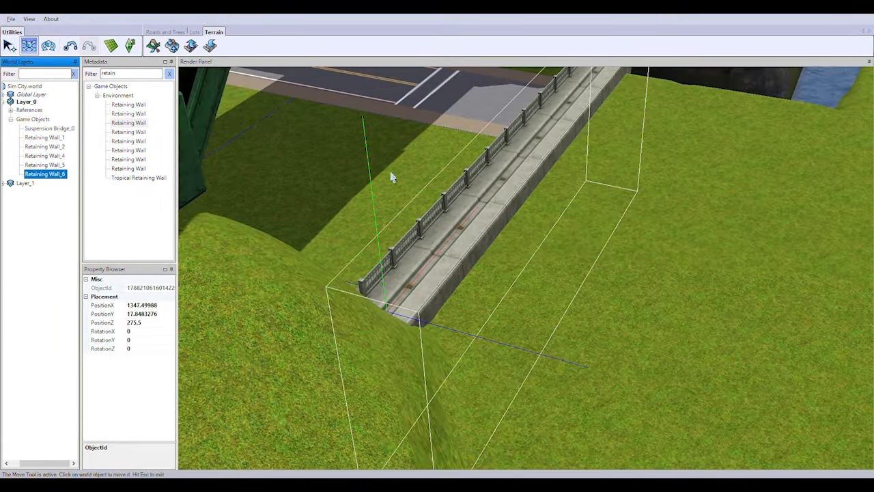
left_click(373, 195)
left_click_drag(373, 199, 377, 224)
middle_click_drag(377, 223, 581, 276)
scroll(573, 293, "up", 4)
scroll(567, 299, "down", 8)
middle_click_drag(566, 306, 539, 198)
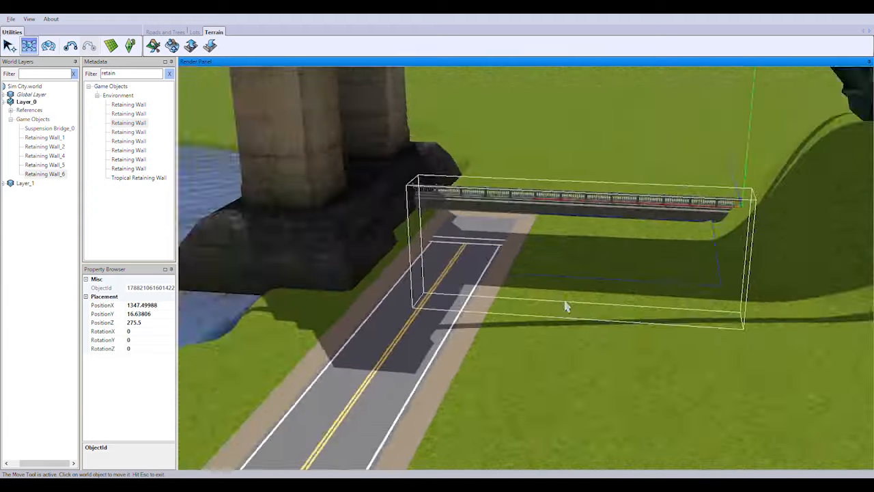
Step: Remove the rocks at the end of the concrete railing wall beside the road junction
middle_click_drag(418, 409, 731, 345)
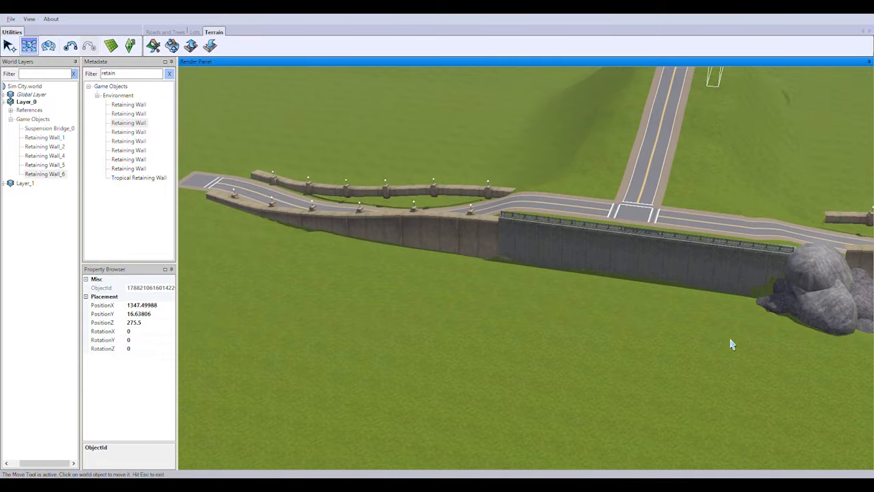
scroll(704, 275, "up", 2)
right_click_drag(724, 269, 430, 293)
scroll(493, 318, "up", 8)
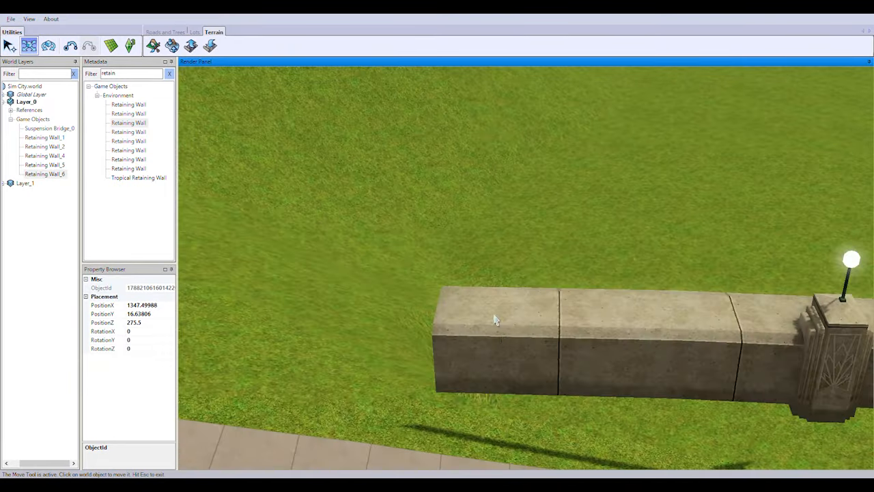
right_click_drag(494, 318, 459, 273)
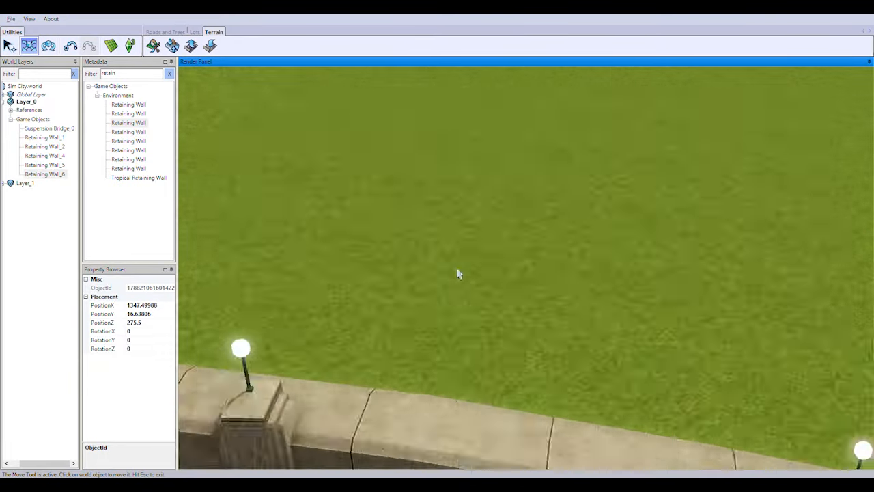
middle_click_drag(458, 273, 675, 285)
scroll(678, 285, "down", 5)
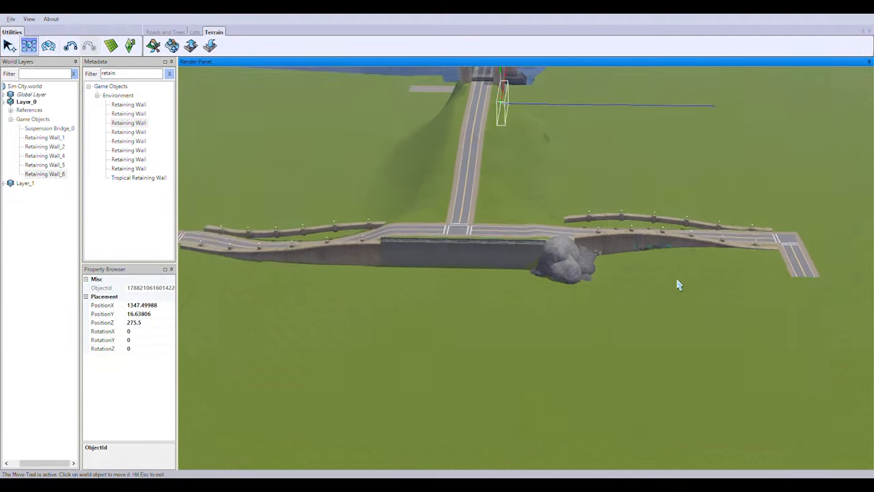
right_click_drag(679, 285, 557, 278)
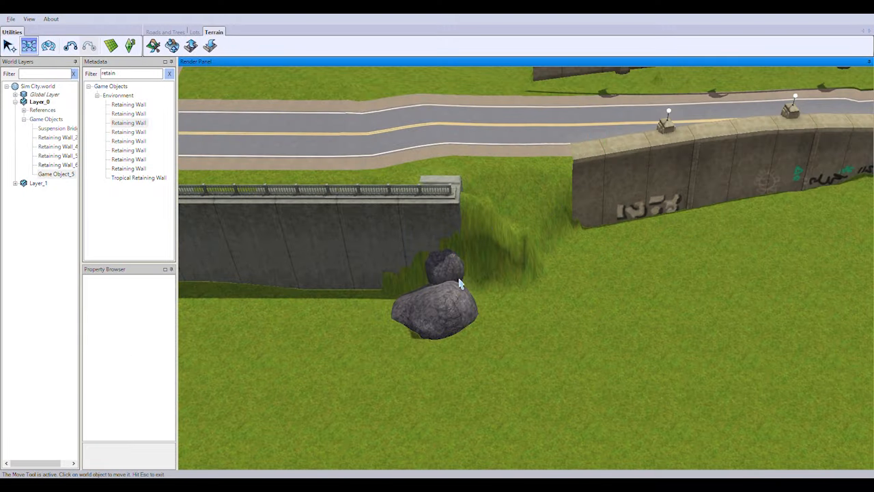
right_click_drag(455, 329, 579, 378)
middle_click_drag(579, 378, 592, 425)
right_click_drag(591, 425, 642, 288)
scroll(643, 265, "up", 5)
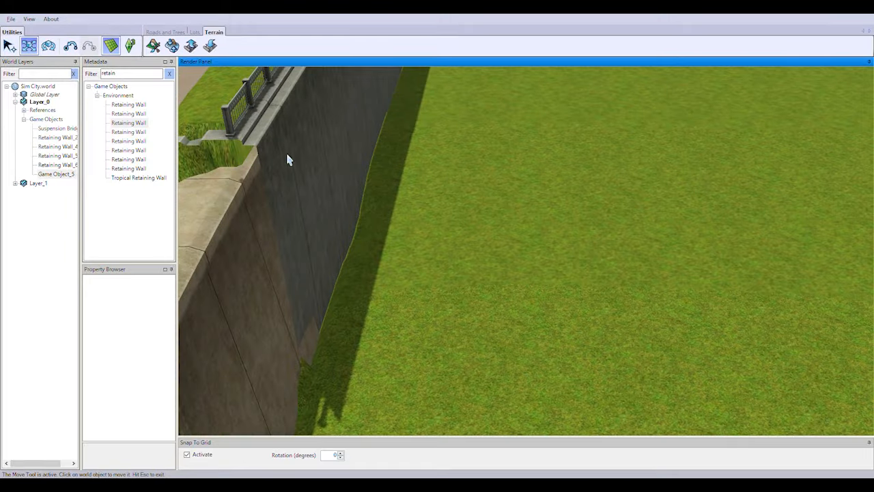
Step: Flatten the ground along the base of the railing wall beside the junction with the size 2 Flatten Terrain brush
left_click(171, 33)
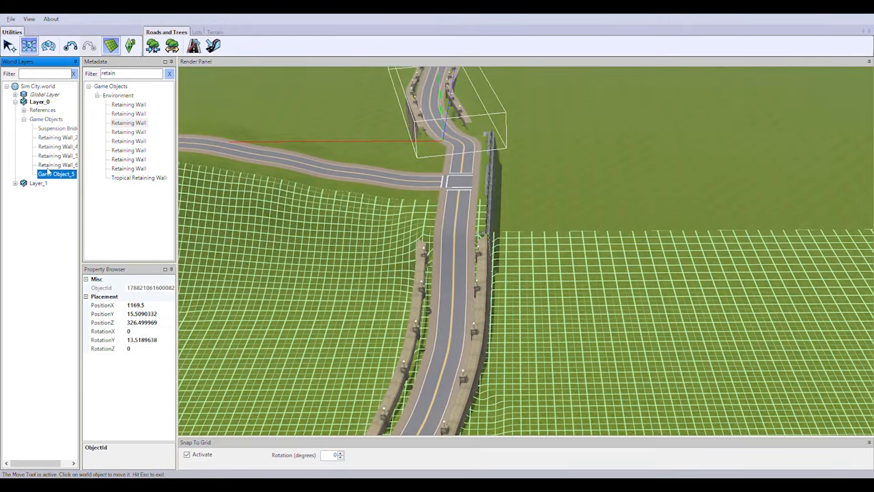
scroll(530, 273, "up", 8)
right_click_drag(533, 291, 560, 342)
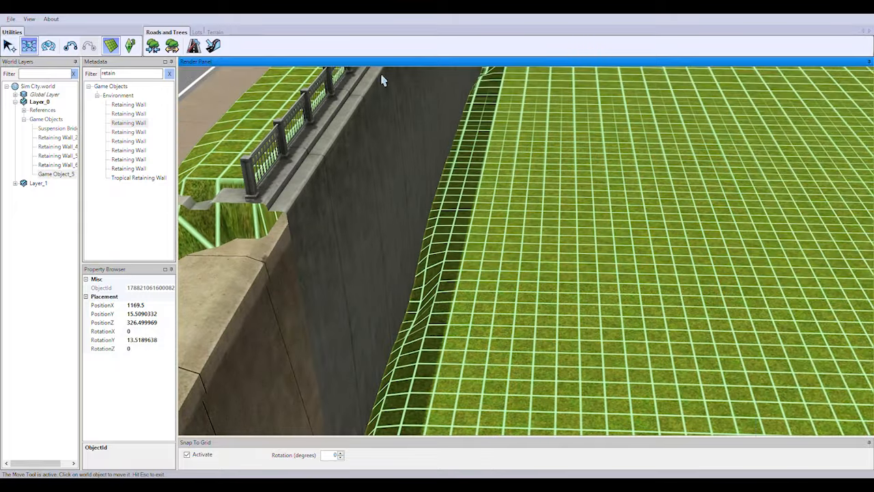
left_click(215, 32)
left_click(155, 45)
left_click(786, 72)
left_click(775, 99)
left_click_drag(396, 239, 349, 403)
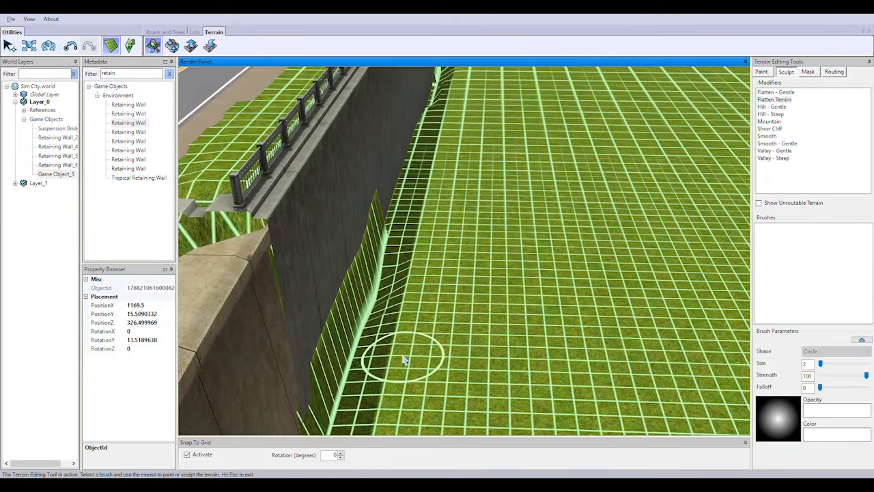
right_click_drag(424, 212, 371, 322)
left_click_drag(371, 322, 383, 201)
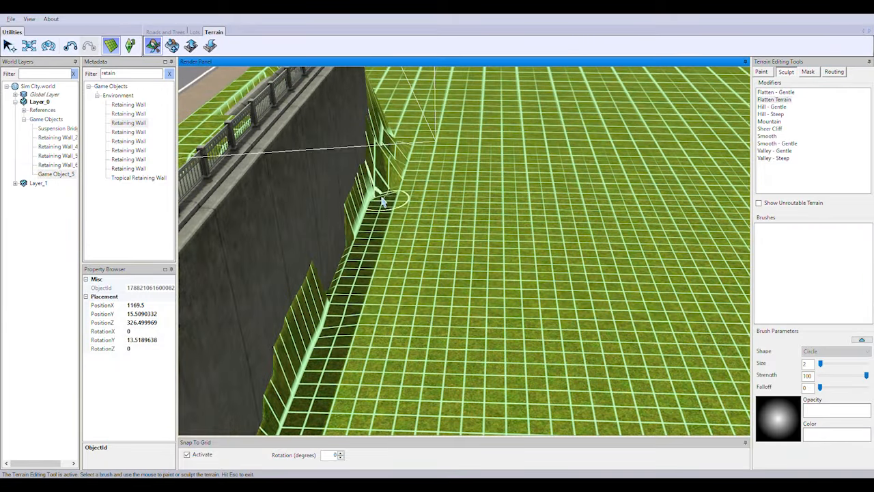
mouse_move(483, 224)
right_mouse_down()
mouse_move(521, 289)
mouse_move(428, 332)
right_mouse_up()
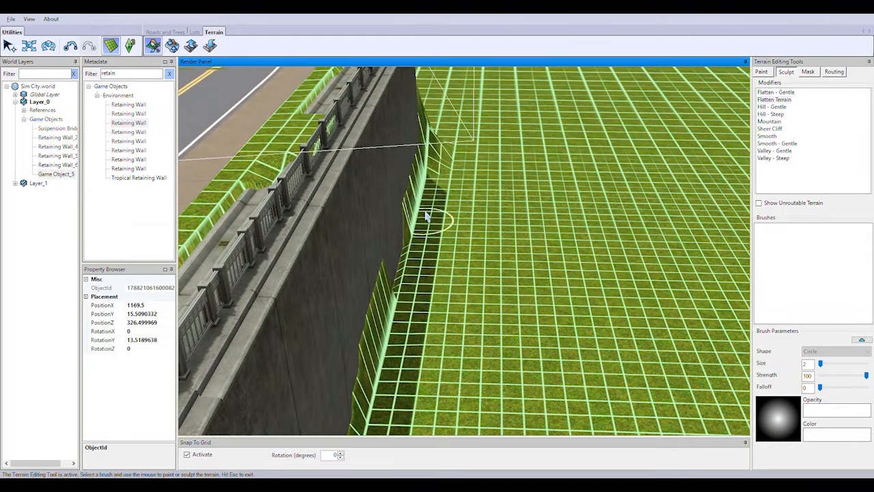
right_click_drag(572, 77, 547, 272)
scroll(548, 272, "down", 3)
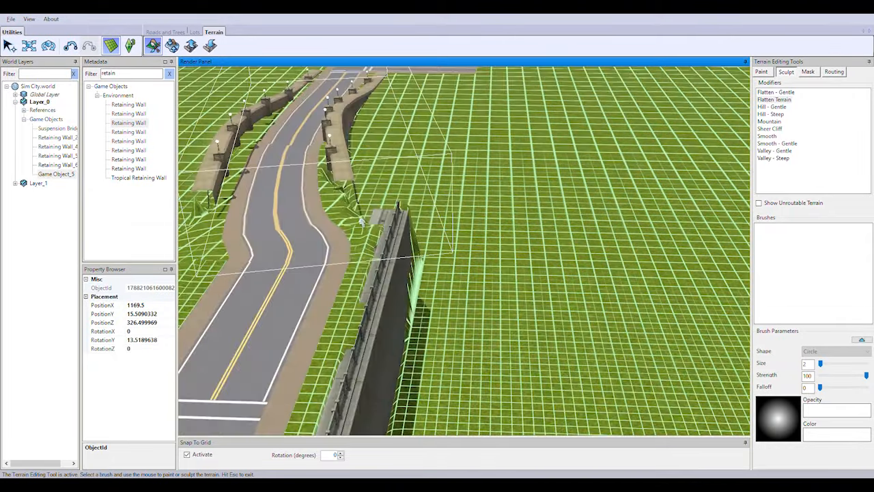
Step: Continue flattening the terrain strip from the railing wall along the foot of the curved stone wall with lamps
mouse_move(462, 213)
right_mouse_down()
mouse_move(452, 334)
mouse_move(640, 301)
right_mouse_up()
scroll(640, 300, "up", 3)
mouse_move(530, 361)
left_mouse_down()
mouse_move(511, 302)
mouse_move(513, 236)
left_mouse_up()
right_click_drag(588, 299, 540, 293)
left_click_drag(487, 334, 480, 403)
mouse_move(550, 403)
right_mouse_down()
mouse_move(544, 465)
mouse_move(512, 472)
right_mouse_up()
mouse_move(489, 229)
left_mouse_down()
mouse_move(476, 252)
mouse_move(479, 351)
left_mouse_up()
right_click_drag(506, 349, 579, 305)
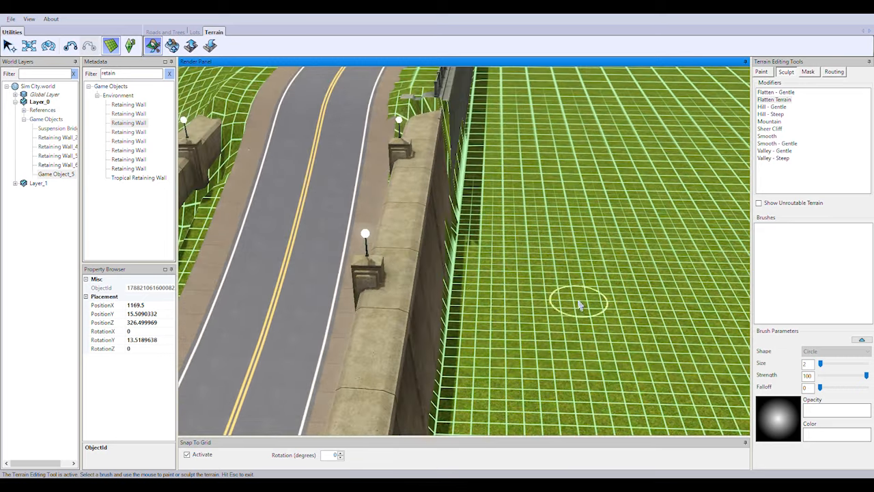
Step: Flatten the raised terrain at the joint between the stone wall and the railing wall
scroll(536, 307, "up", 3)
scroll(536, 308, "down", 2)
right_click_drag(546, 273, 594, 339)
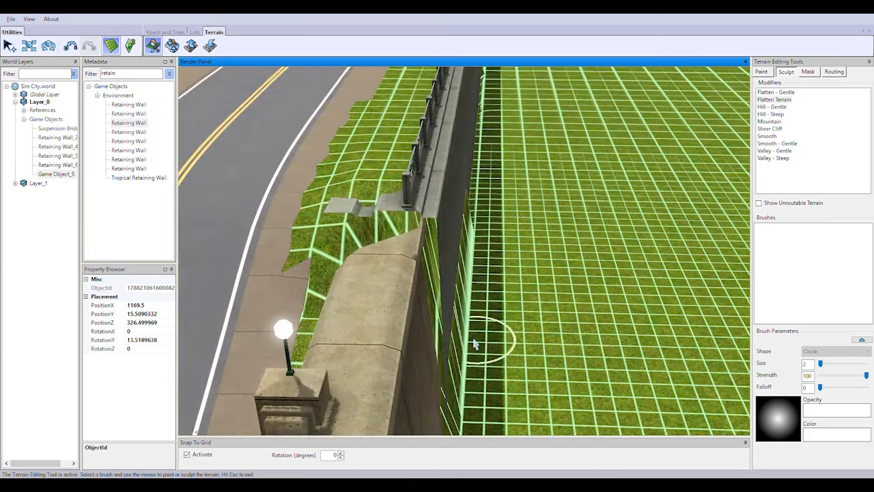
left_click_drag(482, 239, 549, 310)
mouse_move(589, 351)
left_mouse_down()
mouse_move(464, 240)
mouse_move(396, 137)
left_mouse_up()
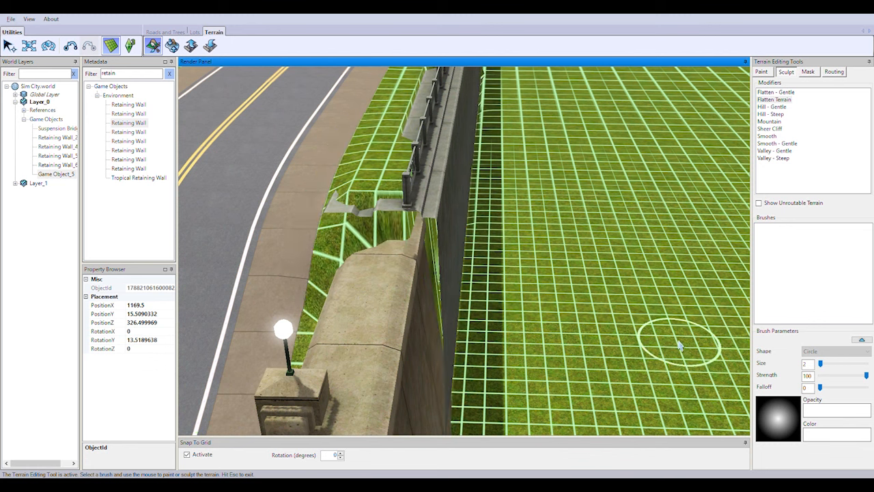
Step: Try another flattening stroke near the wall joint and undo it
left_click_drag(680, 348, 365, 138)
key("ctrl+z")
key("ctrl+y")
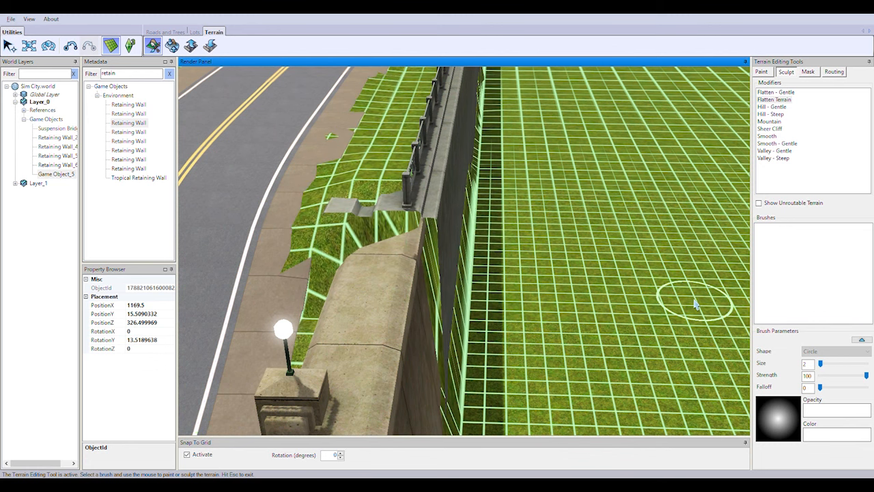
key("ctrl+z")
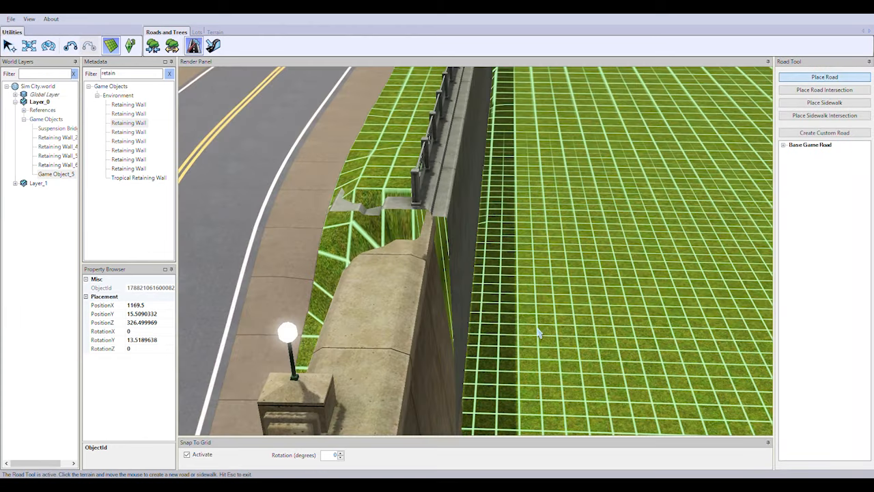
Step: Place a short straight road on the flat ground below the retaining walls and move it against the wall base
left_click(539, 326)
left_click(29, 46)
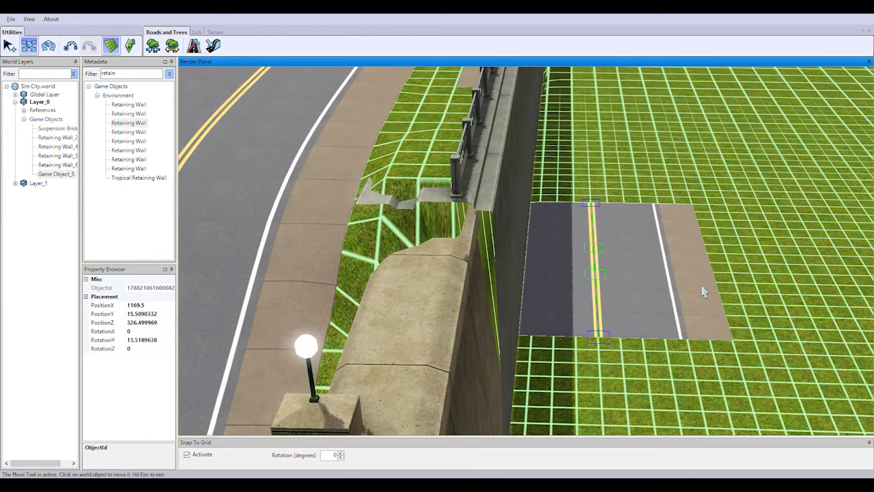
left_click(722, 290)
left_click_drag(723, 291, 683, 231)
Step: Extend the far end of the new road along the base of the railing wall past the junction
left_click_drag(621, 183, 608, 77)
right_click_drag(610, 205, 620, 250)
left_click(626, 249)
left_click_drag(624, 208, 599, 104)
right_click_drag(597, 106, 468, 240)
left_click_drag(468, 240, 493, 146)
Step: Extend the near end of the new road alongside the curved stone wall with lamps
right_click_drag(495, 117, 478, 205)
left_click_drag(478, 205, 423, 407)
right_click_drag(424, 408, 502, 116)
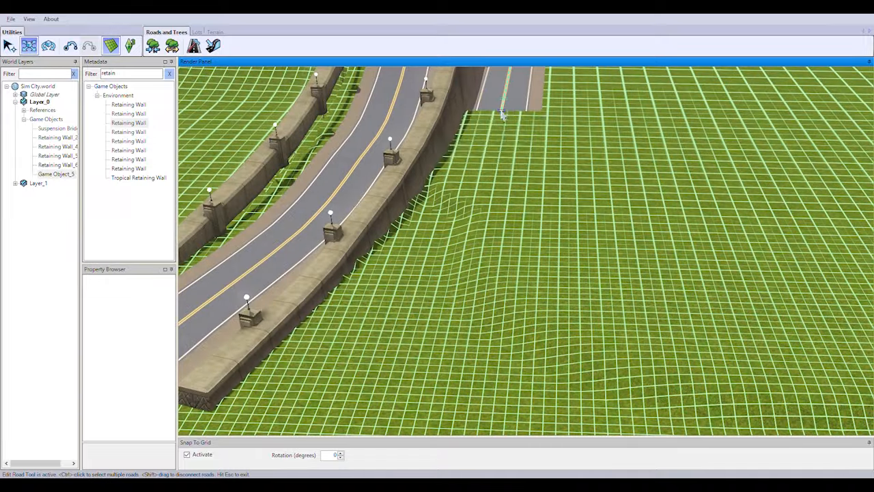
scroll(552, 214, "up", 5)
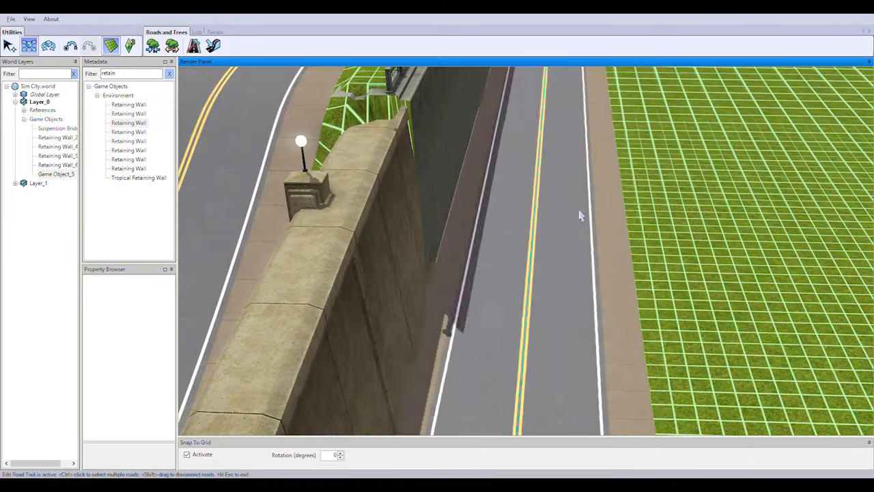
scroll(580, 214, "down", 4)
scroll(613, 240, "down", 5)
scroll(468, 318, "up", 5)
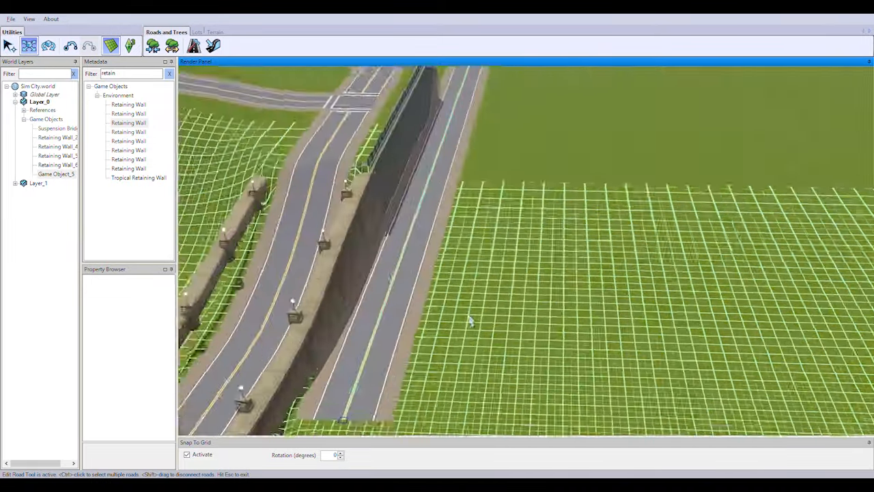
Step: Try to flatten the terrain between the new road and the base of the retaining walls
left_click(214, 32)
left_click(152, 46)
scroll(517, 199, "up", 5)
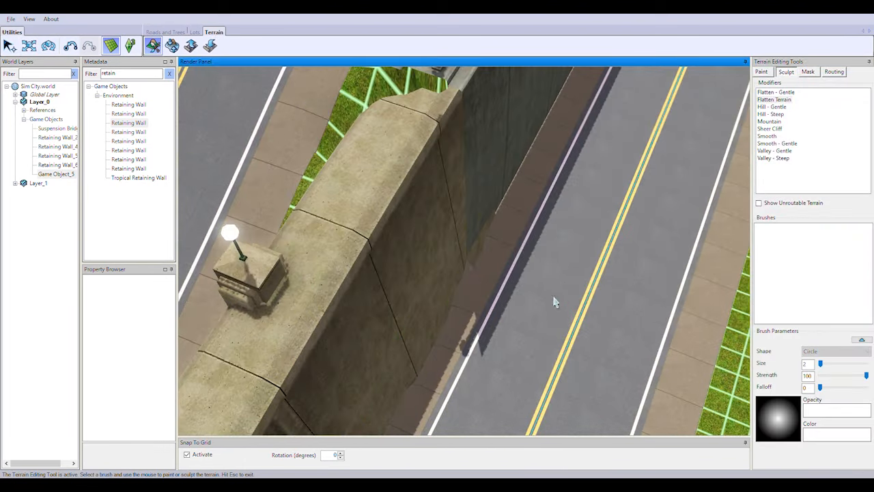
right_click_drag(599, 321, 580, 246)
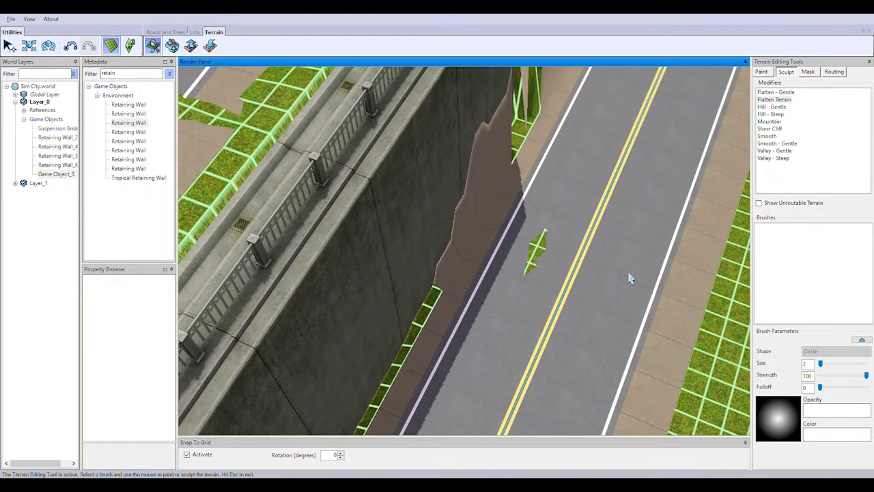
right_click_drag(630, 278, 483, 334)
scroll(424, 348, "down", 5)
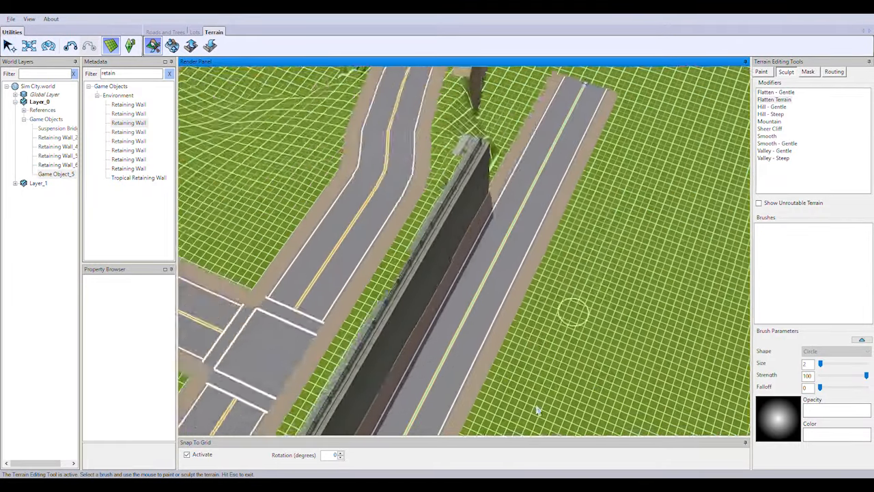
Step: Hide the terrain grid and shift the two railing wall sections sideways toward the new road, to an X position of about 1151.5
key("Escape")
left_click(65, 164)
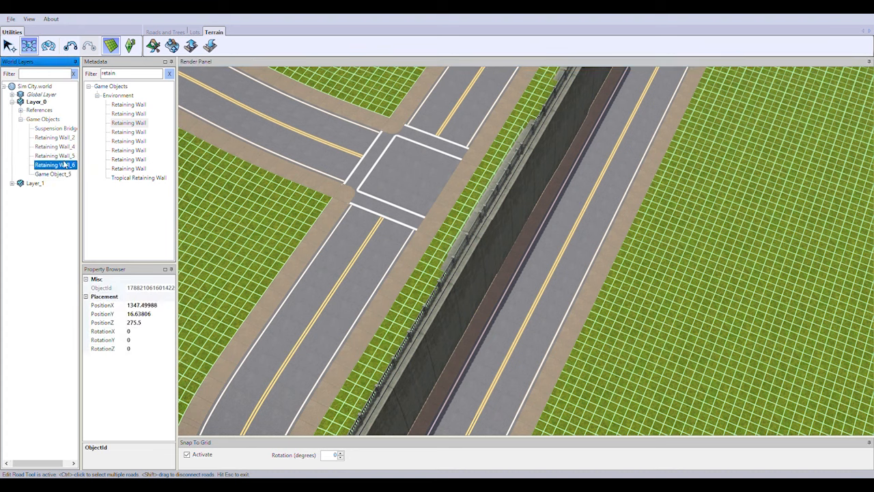
right_click_drag(354, 175, 534, 111)
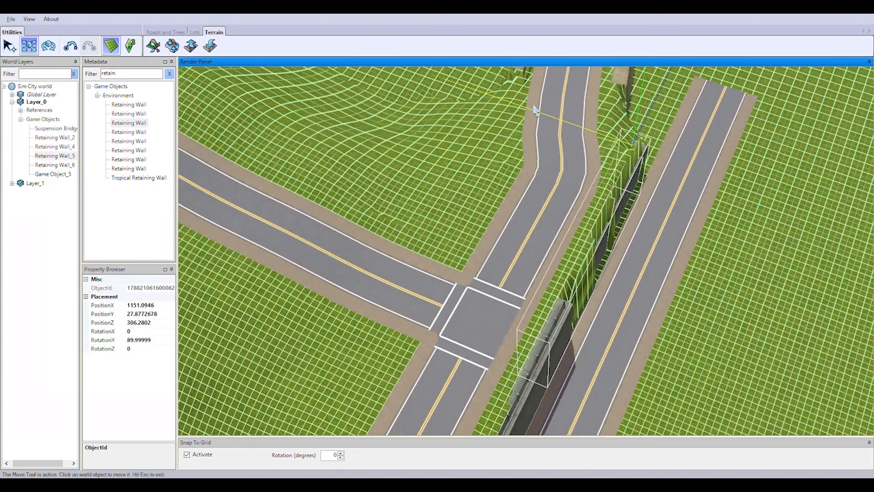
key("Escape")
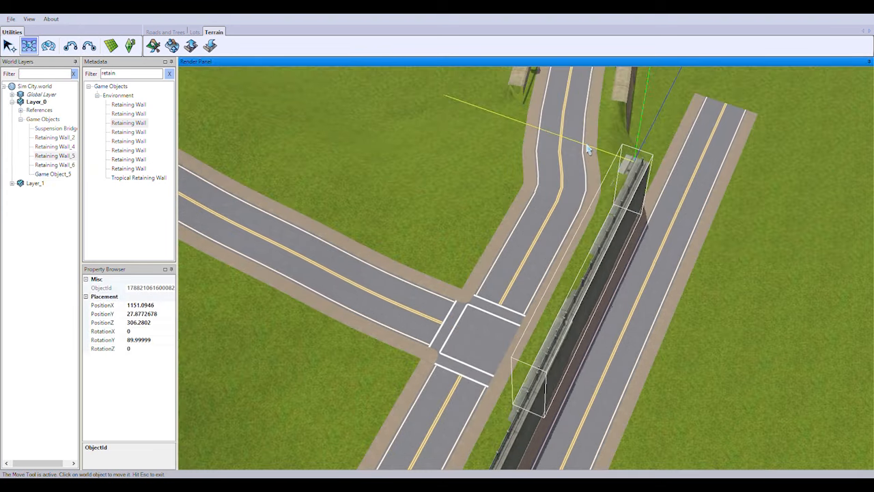
left_click_drag(585, 150, 533, 164)
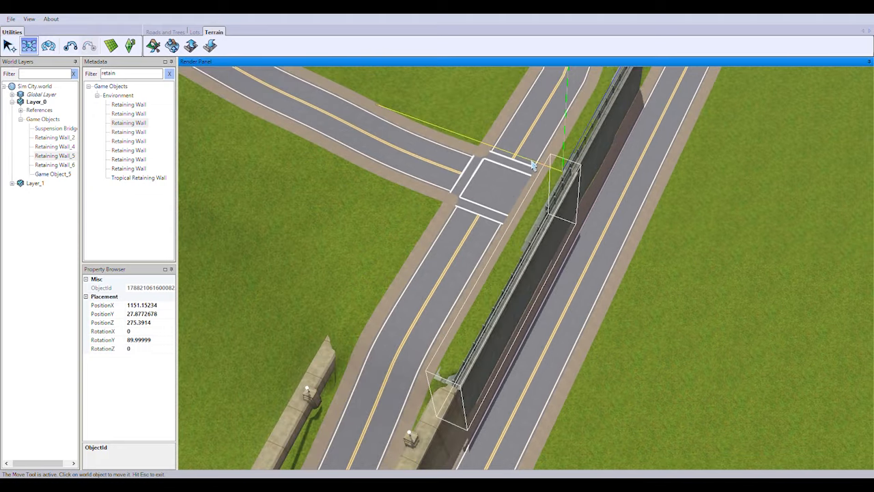
middle_click_drag(664, 268, 685, 328)
scroll(583, 342, "up", 4)
scroll(543, 267, "down", 3)
middle_click_drag(543, 267, 683, 324)
scroll(683, 324, "up", 4)
scroll(667, 315, "down", 5)
scroll(678, 271, "up", 2)
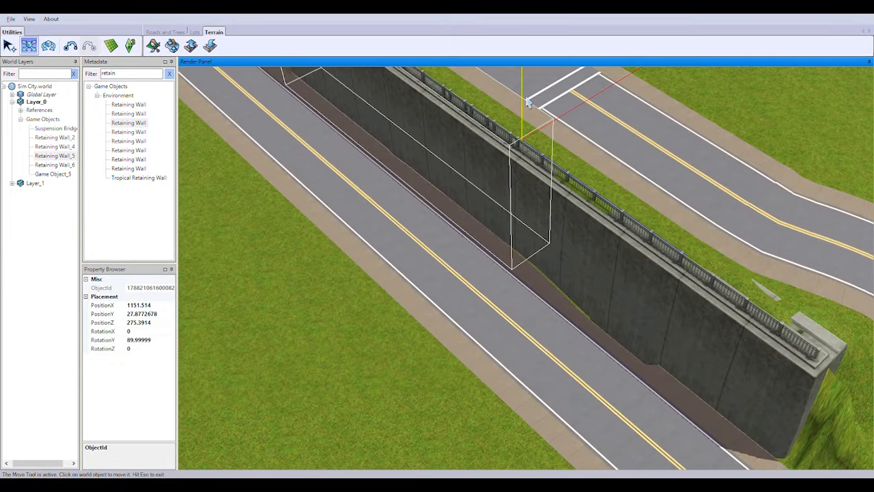
Step: Lower the two railing wall sections beside the junction to a Y position of about 27.5 so their tops line up
left_click_drag(855, 282, 849, 285)
scroll(669, 365, "up", 4)
scroll(629, 305, "down", 4)
left_click_drag(813, 311, 823, 330)
key("ctrl+z")
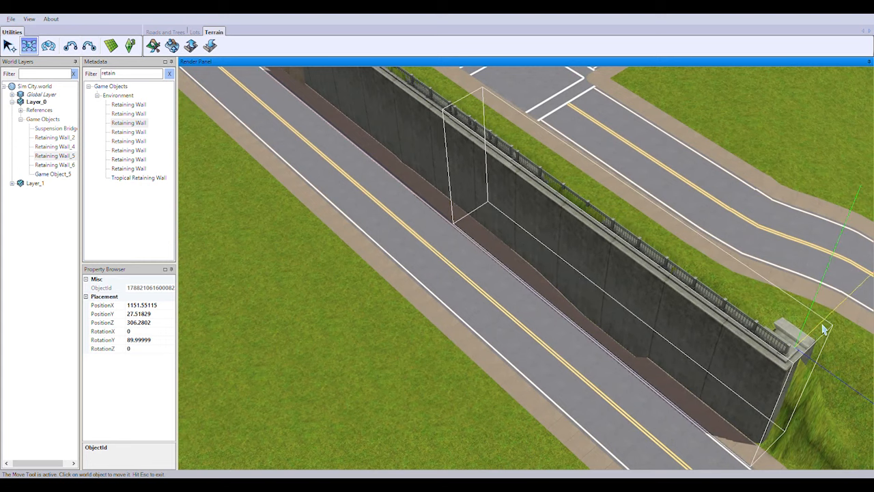
scroll(419, 212, "up", 4)
middle_click_drag(420, 212, 517, 254)
right_click_drag(517, 255, 574, 258)
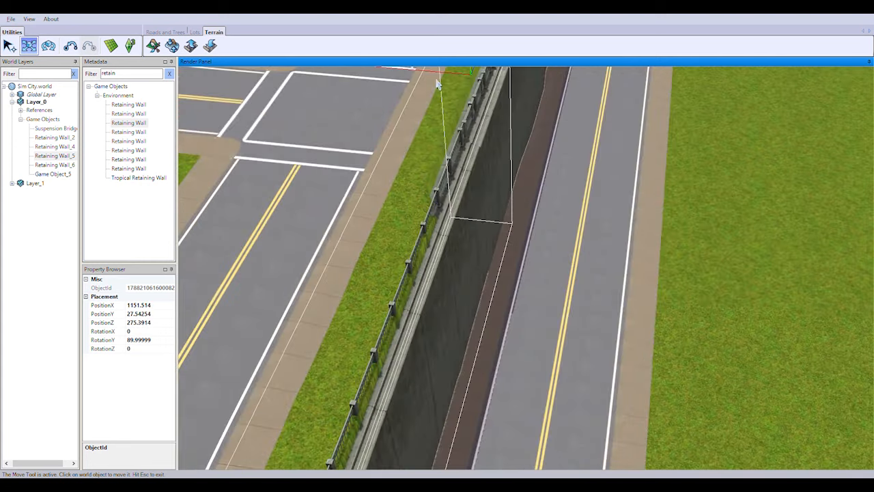
Step: Shift the selected railing wall section slightly sideways to an X position of about 1151.45
left_click_drag(428, 77, 431, 77)
scroll(624, 383, "down", 3)
middle_click_drag(624, 382, 682, 283)
scroll(572, 273, "up", 4)
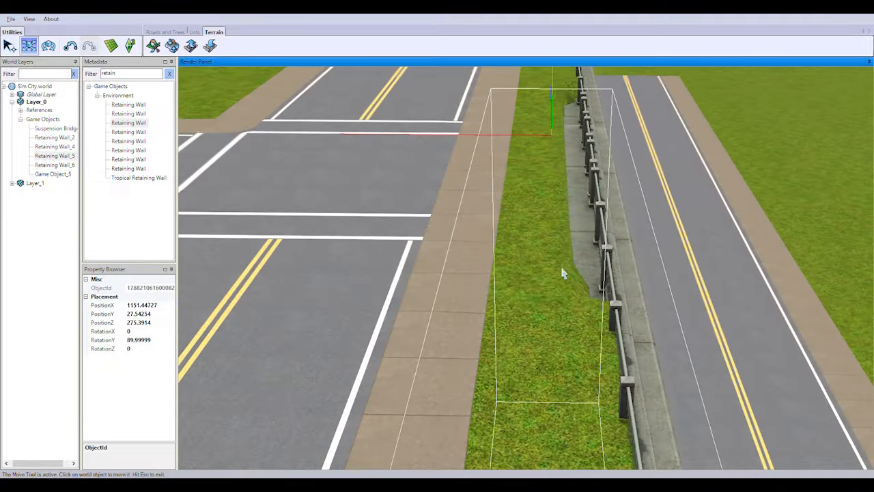
scroll(653, 236, "down", 3)
Step: Show the terrain grid and flatten the ground at the base of the railing wall using Flatten Terrain with a size 1 brush
left_click(151, 45)
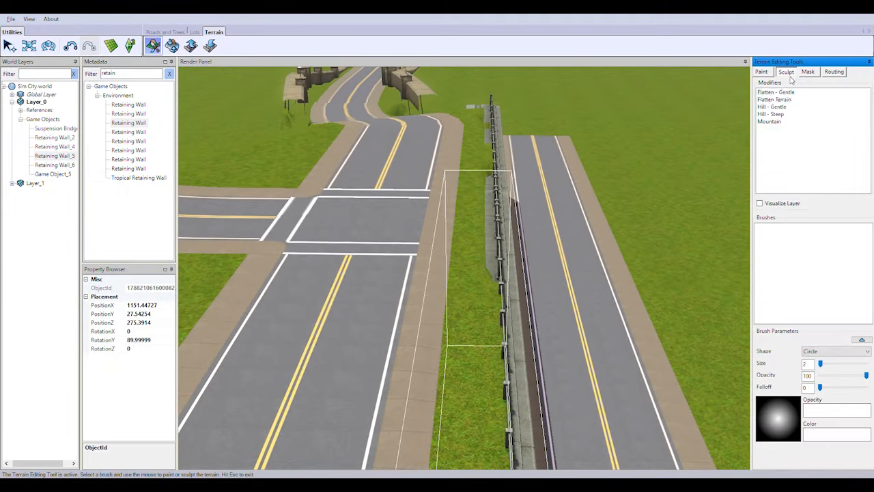
left_click(111, 45)
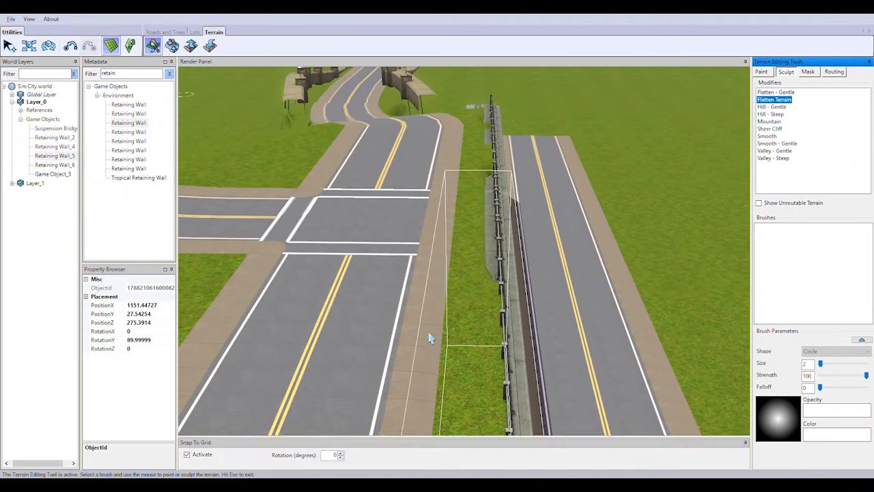
mouse_move(443, 361)
middle_mouse_down()
mouse_move(494, 204)
mouse_move(502, 236)
middle_mouse_up()
left_click_drag(821, 364, 817, 364)
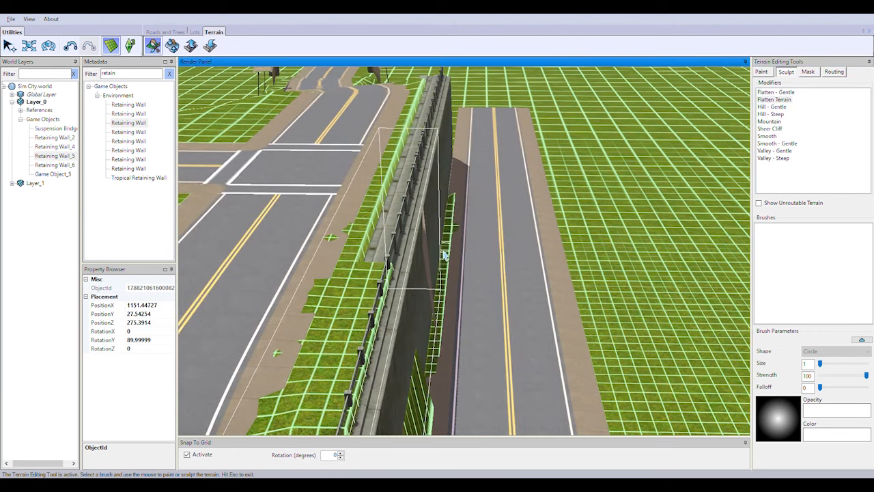
left_click_drag(445, 255, 437, 355)
Step: Try flattening the grass strip between the upper road and the railing wall, and undo the stroke
right_click_drag(604, 414, 400, 327)
right_click_drag(527, 347, 429, 291)
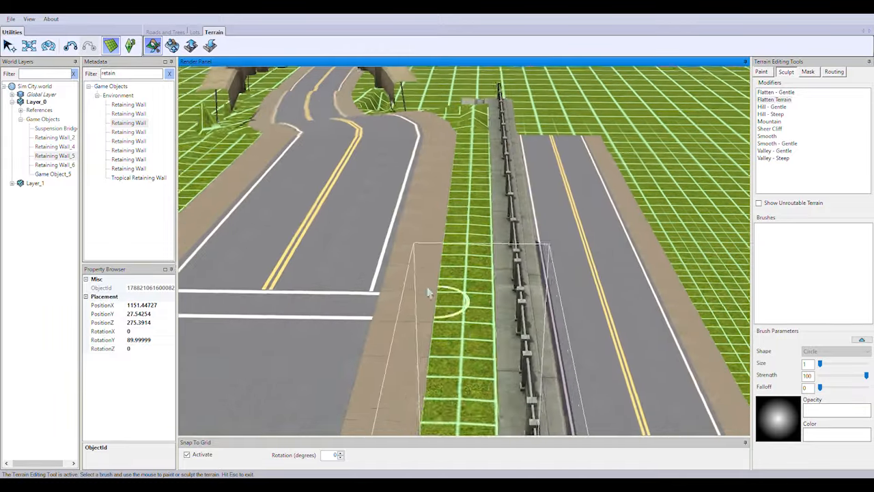
right_click_drag(574, 300, 471, 222)
right_click_drag(614, 406, 548, 372)
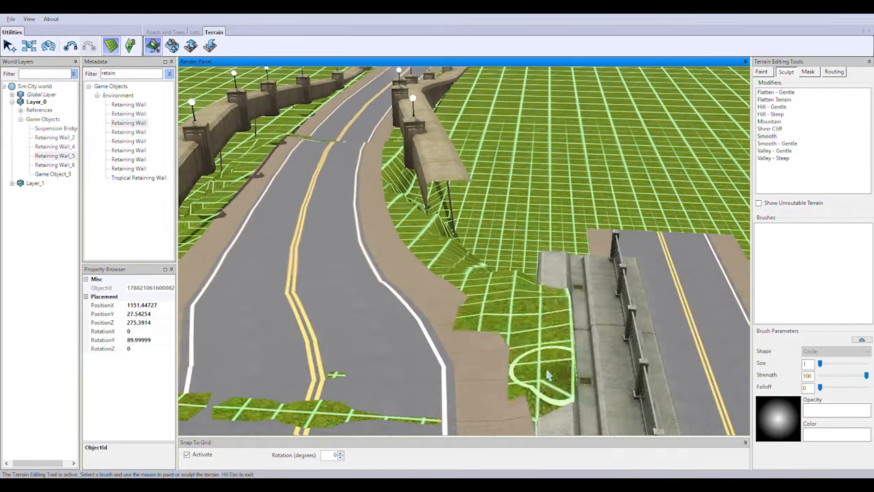
left_click_drag(548, 372, 503, 299)
mouse_move(358, 324)
right_mouse_down()
mouse_move(345, 305)
mouse_move(345, 225)
right_mouse_up()
key("ctrl+z")
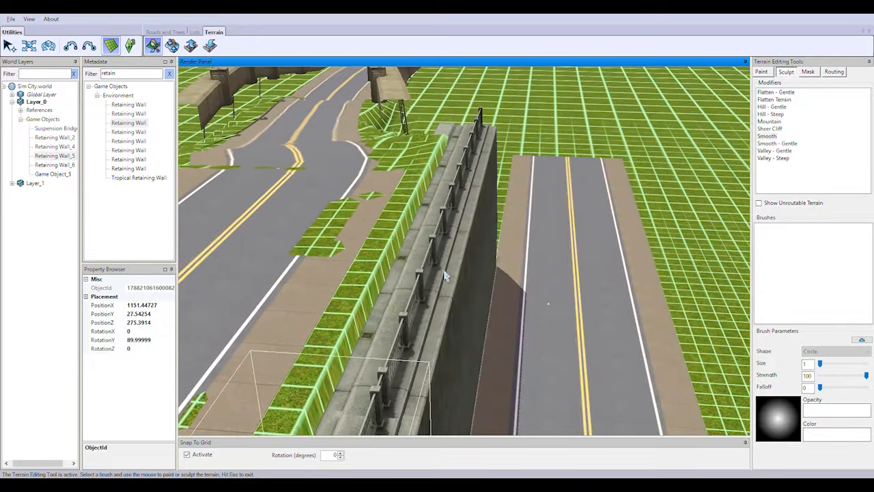
Step: Flatten the terrain along the base of the curved graffiti-covered stone wall with a size 2 brush
right_click_drag(444, 273, 546, 312)
scroll(488, 289, "down", 5)
right_click_drag(487, 289, 542, 157)
scroll(441, 293, "up", 4)
middle_click_drag(441, 293, 380, 304)
right_click_drag(380, 305, 422, 354)
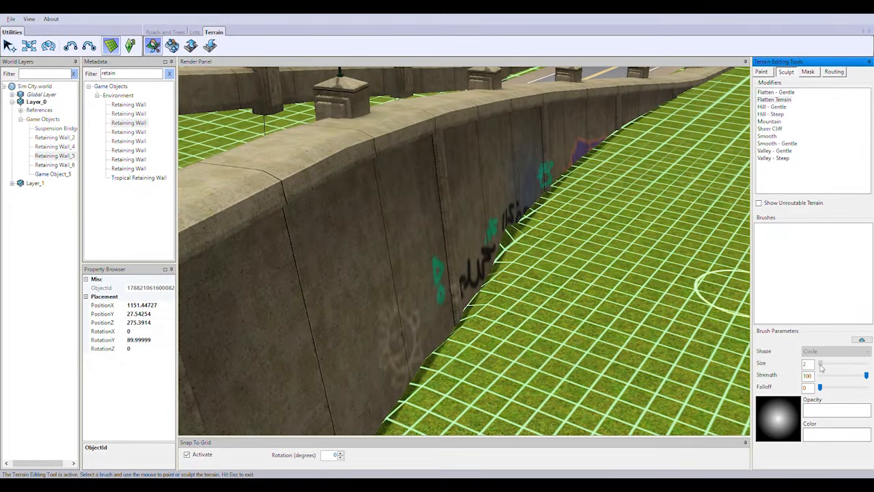
left_click_drag(430, 357, 413, 384)
right_click_drag(413, 384, 479, 249)
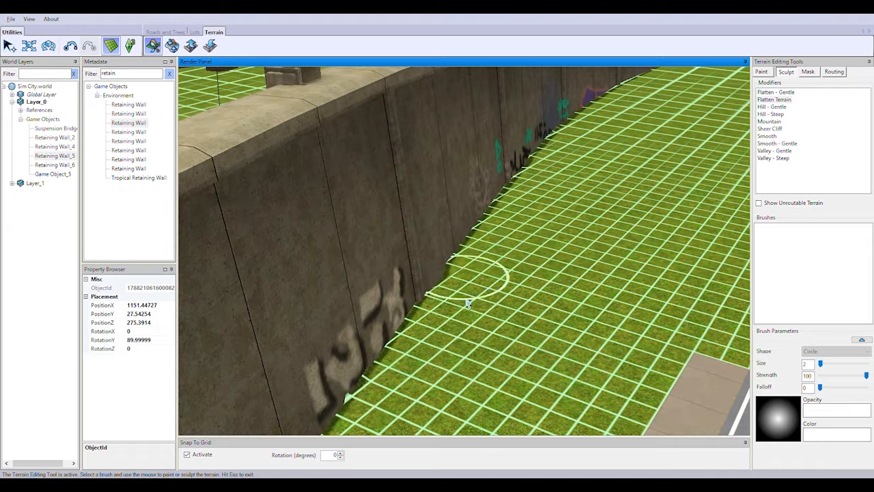
Step: Examine the lower road, the stone walls and the gap beside the railing wall's end from several distances and angles
scroll(523, 251, "down", 6)
right_click_drag(468, 304, 648, 310)
scroll(482, 362, "up", 5)
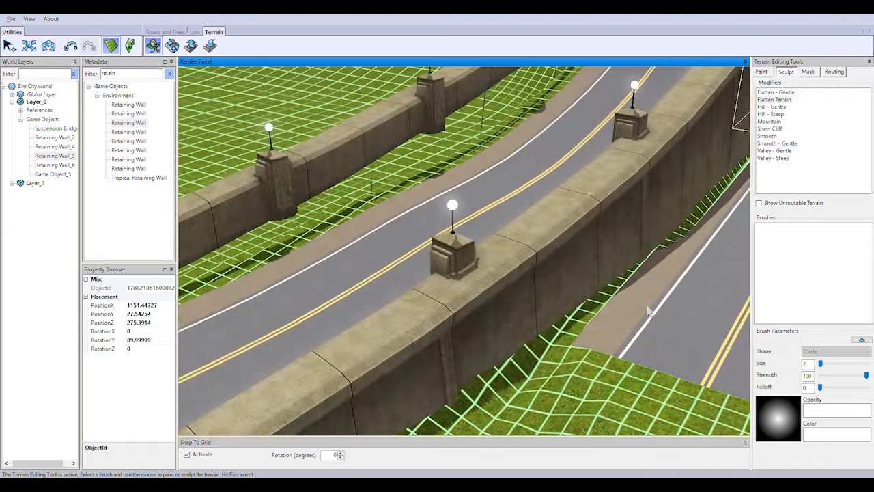
right_click_drag(572, 337, 564, 258)
scroll(335, 235, "down", 12)
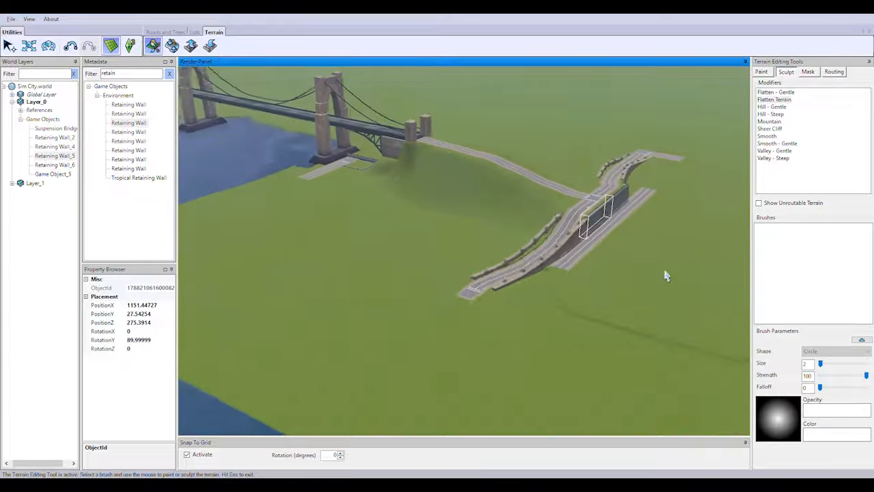
middle_click_drag(629, 334, 496, 287)
right_click_drag(495, 287, 504, 360)
scroll(512, 358, "up", 8)
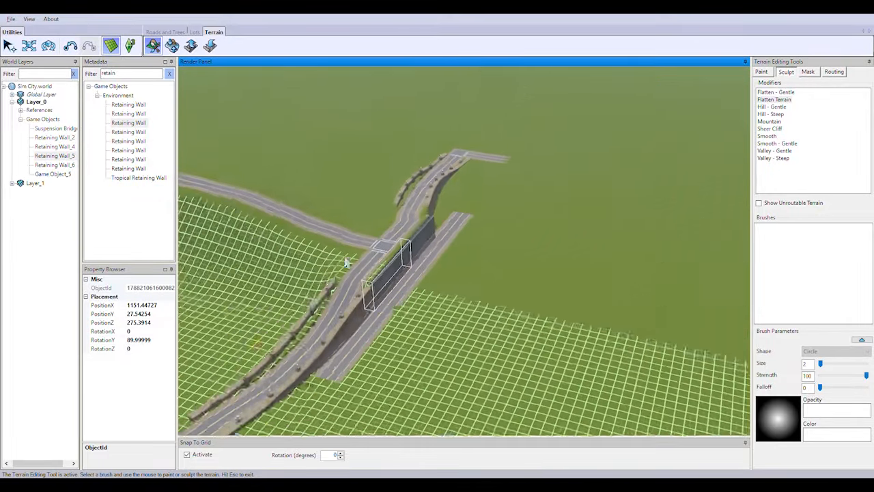
scroll(516, 359, "up", 4)
right_click_drag(587, 116, 513, 210)
middle_click_drag(512, 210, 301, 226)
right_click_drag(300, 226, 437, 287)
Step: With Layer_1 active, search the objects for "rock" and try Large Rock A in the gap between the two walls
left_click(38, 184)
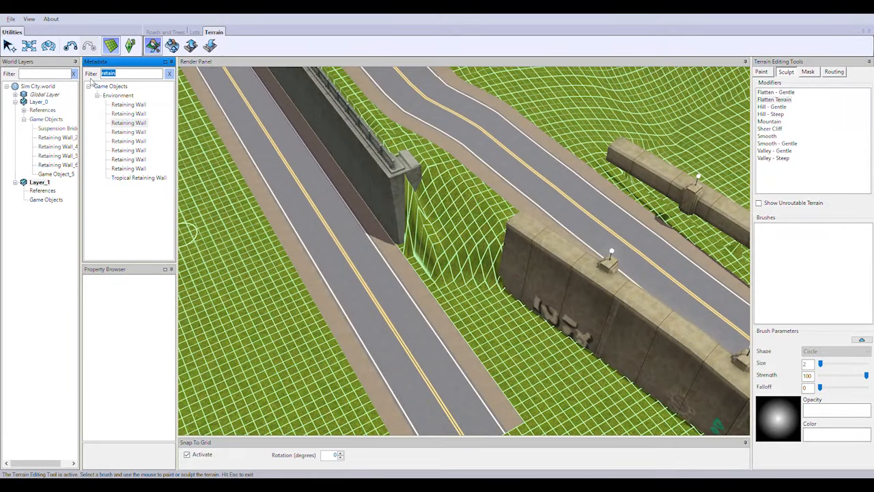
left_click(127, 159)
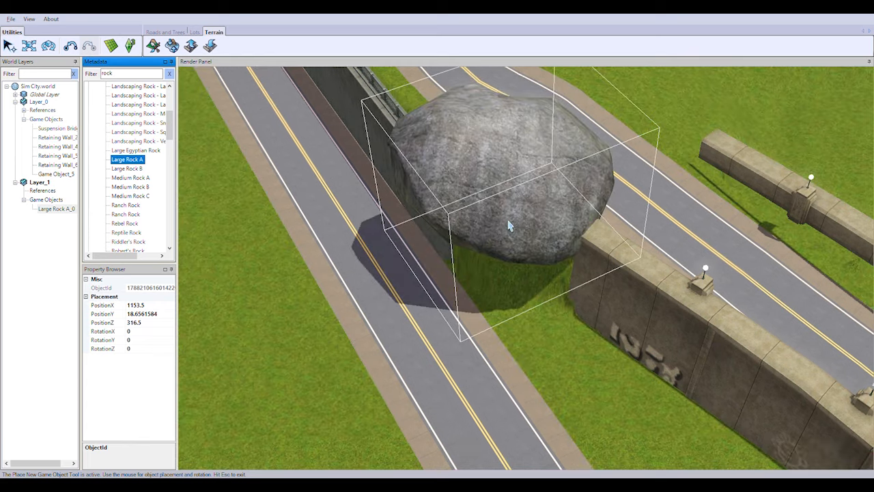
left_click(508, 226)
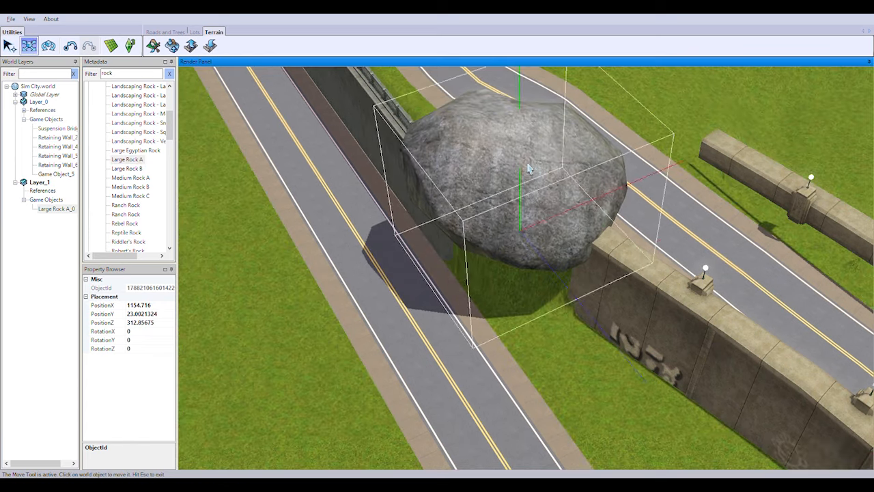
left_click_drag(529, 167, 537, 220)
right_click_drag(537, 220, 437, 218)
key("Delete")
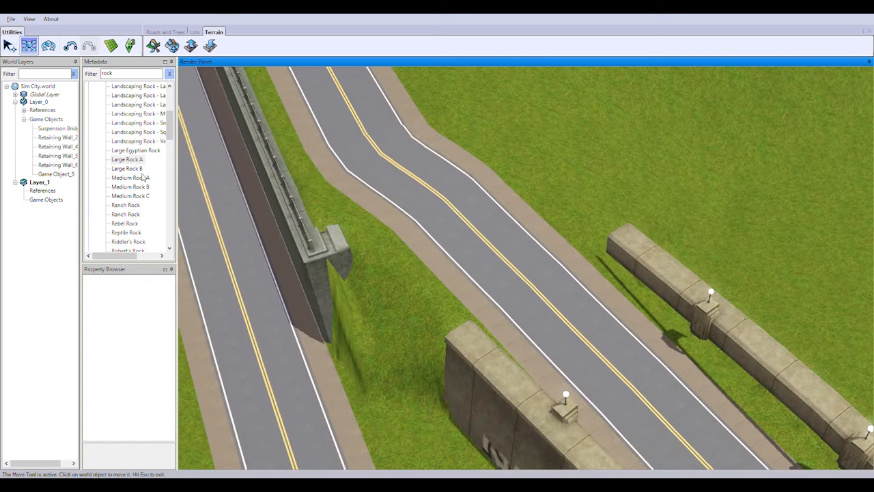
Step: Try a rotated Large Rock B in the gap between the walls, lowered to a Y position of about 19.66
left_click_drag(138, 169, 392, 287)
key("r")
left_click_drag(493, 394, 530, 325)
scroll(530, 326, "down", 4)
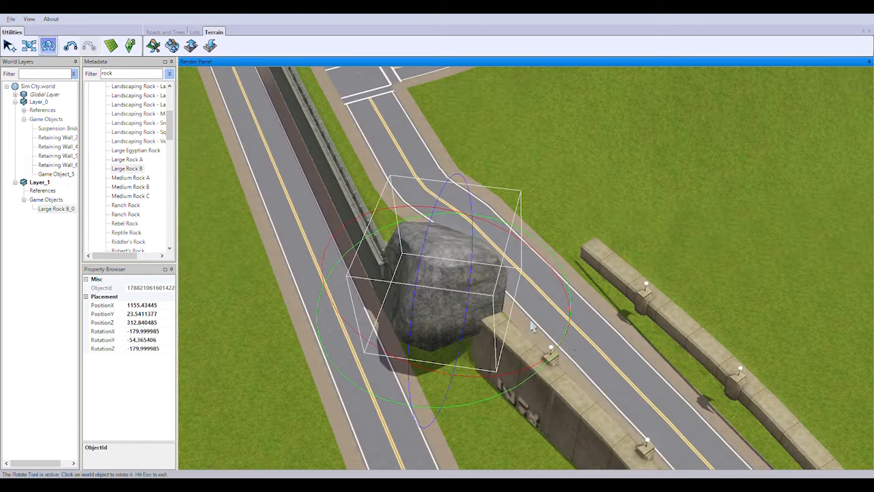
key("m")
scroll(570, 384, "up", 3)
middle_click_drag(570, 384, 510, 310)
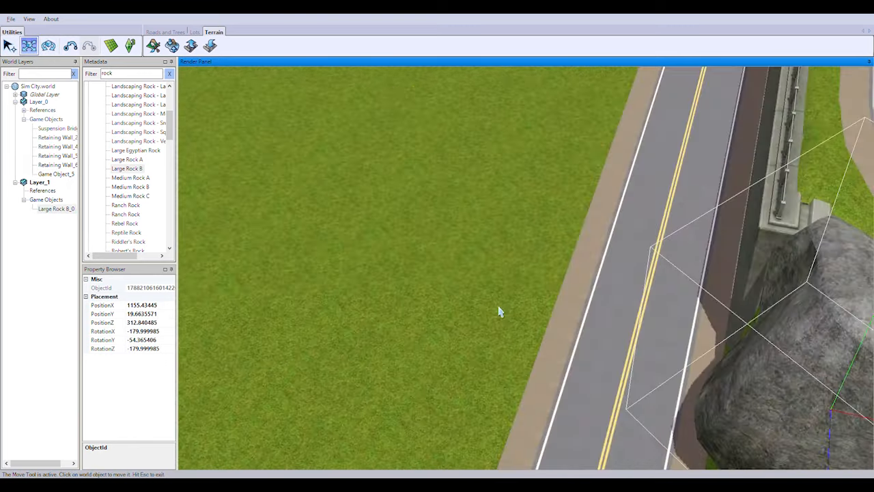
right_click_drag(510, 310, 409, 335)
left_click_drag(409, 335, 384, 336)
middle_click_drag(385, 335, 567, 269)
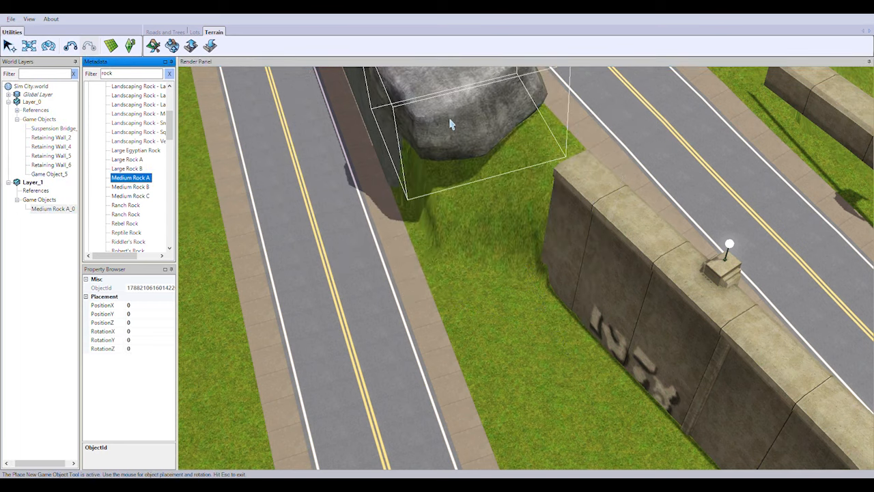
Step: Place two Medium Rock A boulders and one Medium Rock B in the gap between the railing wall and stone wall
scroll(540, 350, "up", 3)
left_click_drag(539, 366, 546, 396)
left_click(131, 186)
left_click(9, 46)
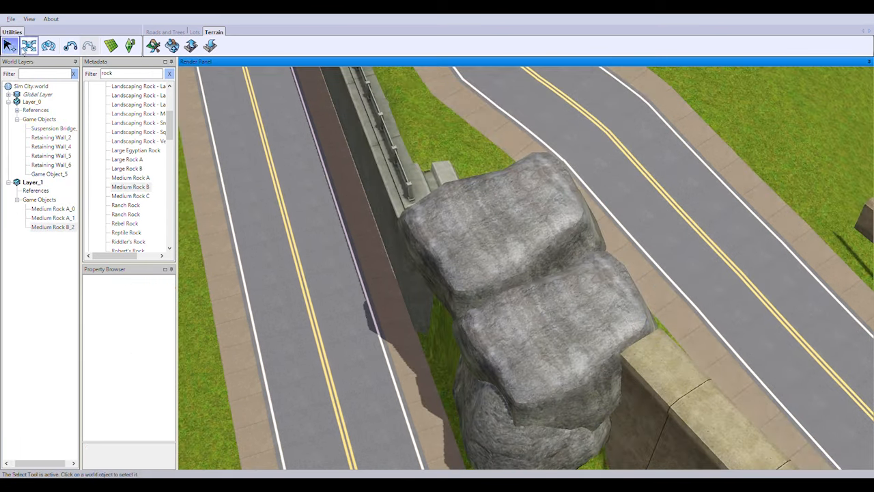
Step: Reposition the Medium Rock B and the uppermost Medium Rock A so the boulders sit lower in the gap
right_click_drag(517, 249, 437, 272)
left_click(437, 272)
left_click_drag(323, 212, 326, 231)
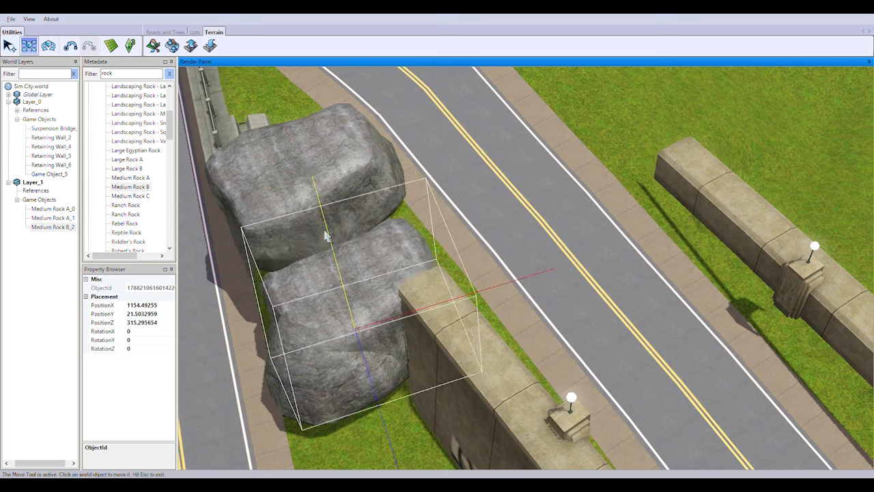
left_click(310, 180)
mouse_move(289, 170)
left_mouse_down()
mouse_move(292, 197)
mouse_move(291, 187)
left_mouse_up()
right_click_drag(322, 229, 376, 240)
middle_click_drag(376, 240, 263, 177)
Step: Add three Medium Rock C boulders around the foot of the rock pile, turning one to a Y rotation of -47.5
left_click(136, 197)
left_click(514, 334)
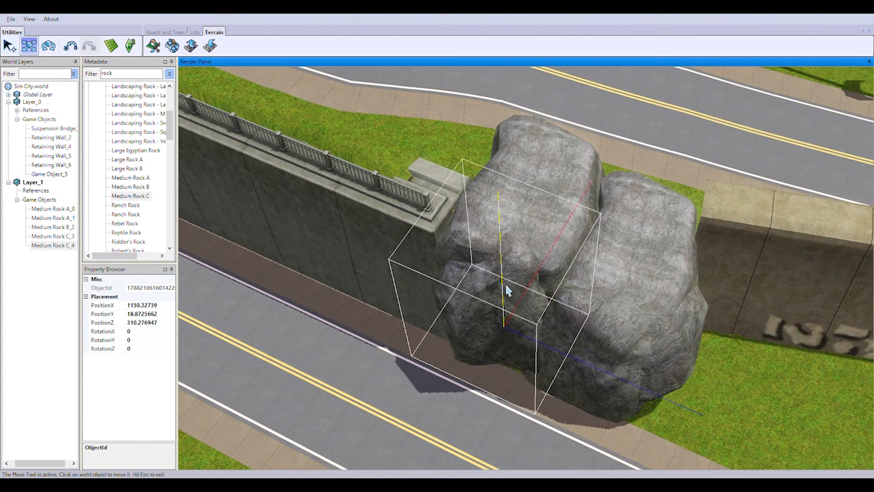
scroll(643, 347, "down", 3)
left_click_drag(150, 196, 441, 294)
left_click(30, 47)
left_click(56, 255)
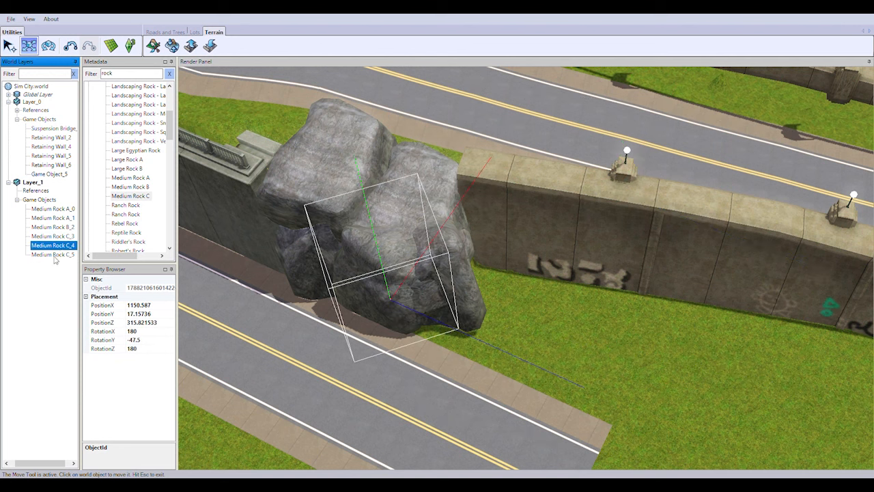
left_click(433, 211)
scroll(488, 263, "up", 5)
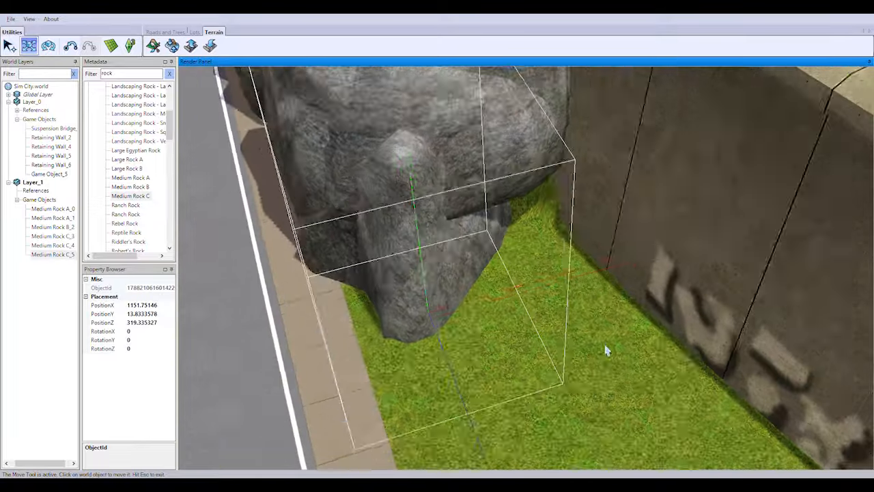
Step: Place another Medium Rock A against the graffiti wall at about X 1155.3, Y 13.9, Z 318.7
left_click(125, 214)
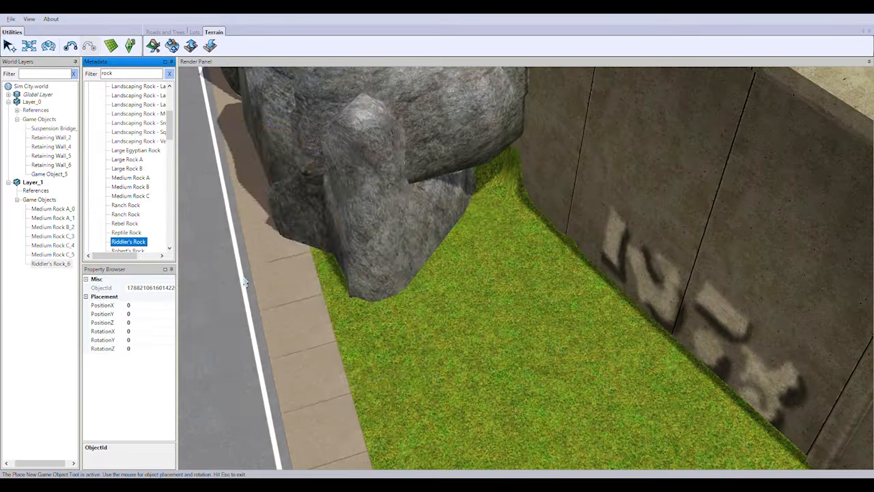
scroll(129, 205, "down", 1)
left_click(130, 141)
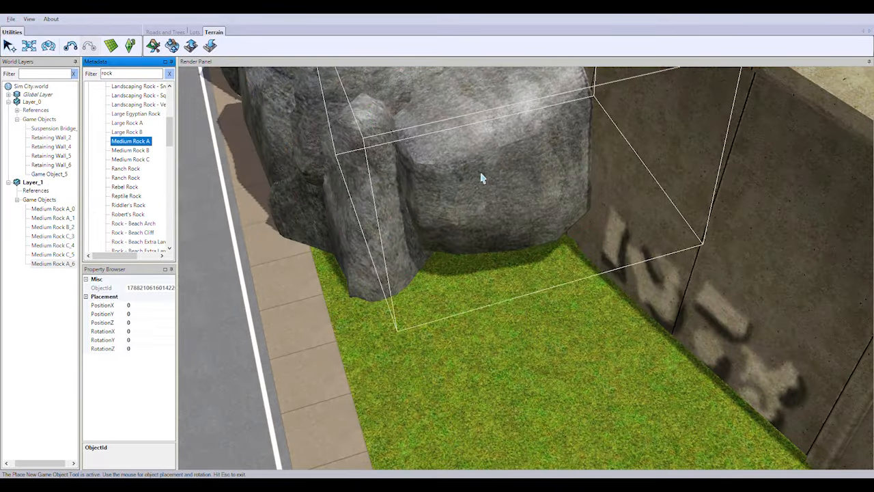
left_click(482, 179)
left_click(485, 251)
scroll(486, 255, "down", 5)
left_click(56, 254)
left_click(63, 264)
left_click_drag(514, 184, 514, 213)
left_click_drag(531, 299, 527, 293)
Step: Show the terrain grid over the roads and walls, and look over the area up to the corner junction
scroll(504, 356, "down", 2)
right_click_drag(503, 359, 423, 292)
middle_click_drag(424, 292, 382, 314)
scroll(382, 314, "down", 3)
right_click_drag(383, 314, 462, 286)
middle_click_drag(462, 287, 511, 308)
right_click_drag(511, 308, 506, 417)
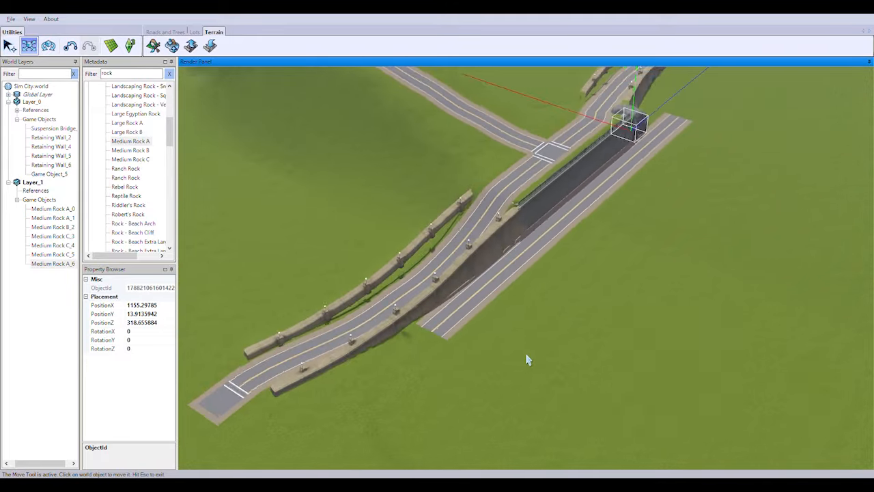
scroll(524, 342, "up", 1)
key("g")
right_click_drag(519, 285, 550, 148)
middle_click_drag(550, 149, 581, 147)
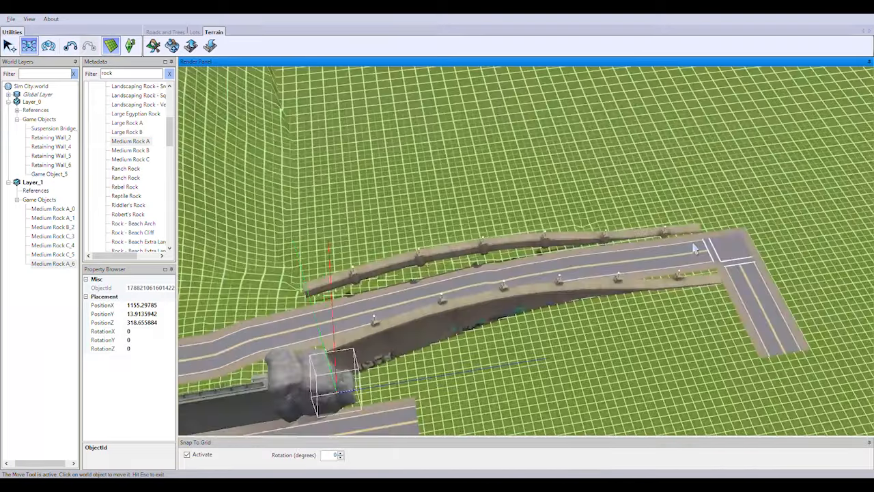
scroll(581, 147, "up", 1)
right_click_drag(581, 147, 223, 98)
Step: Place a straight road segment on the grass parallel to the side road at the corner junction and shift it slightly sideways
left_click(168, 33)
left_click(193, 46)
scroll(441, 343, "up", 3)
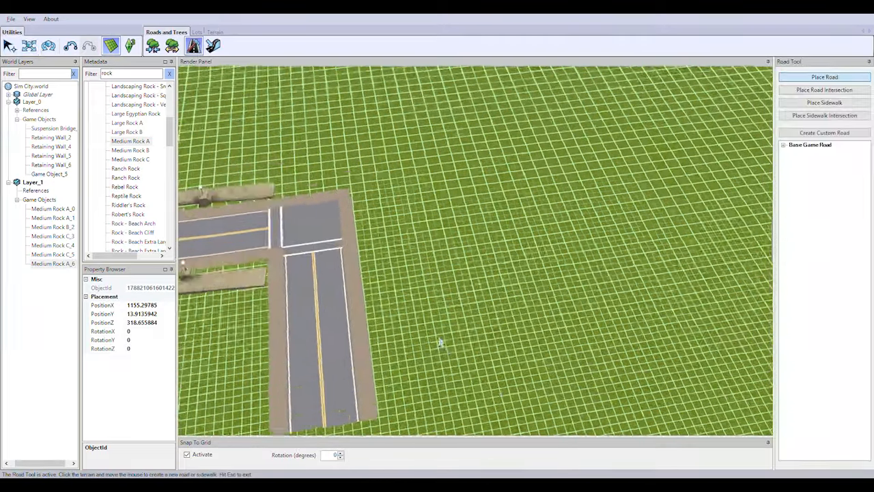
right_click_drag(441, 343, 428, 385)
left_click_drag(484, 376, 440, 199)
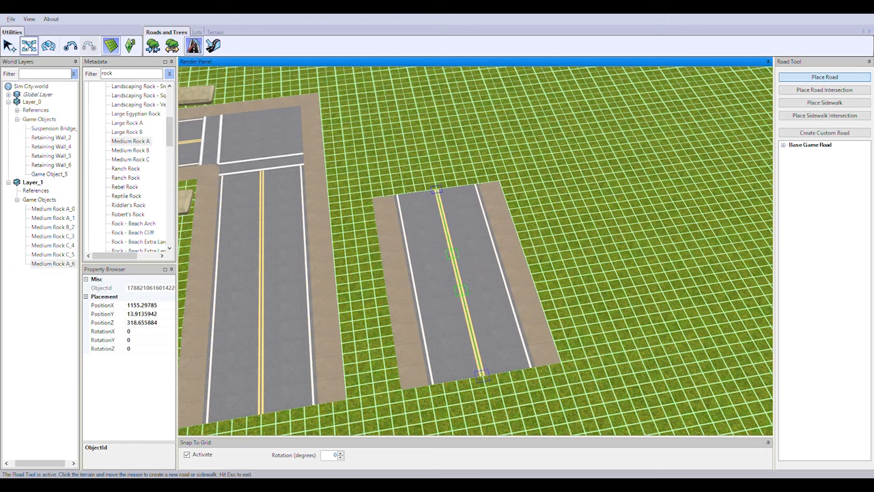
key("Escape")
left_click_drag(595, 313, 619, 314)
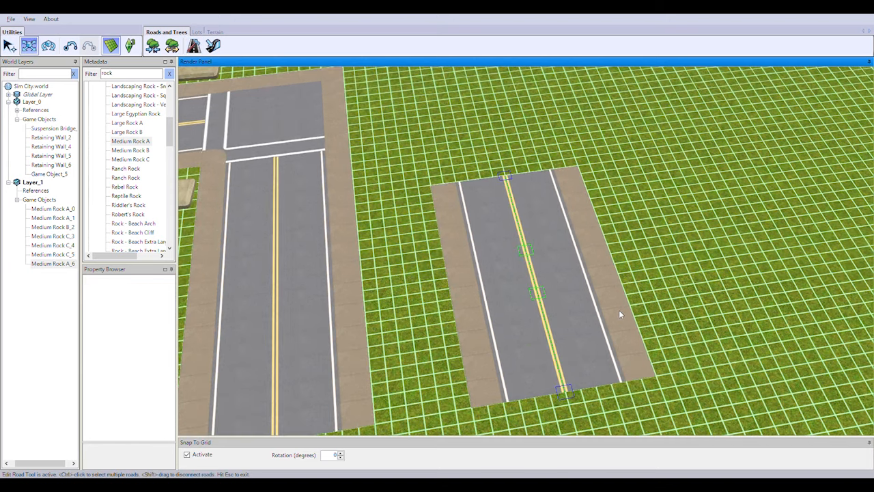
Step: Place a road intersection on the grass beside the corner junction, just beyond the end of the new road segment
left_click(193, 46)
left_click(824, 90)
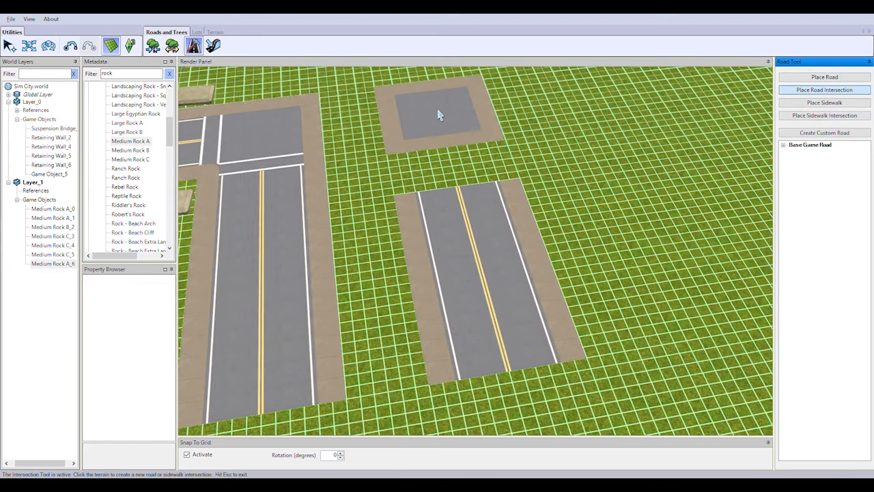
left_click(439, 112)
right_click_drag(582, 215, 605, 234)
middle_click_drag(605, 234, 778, 130)
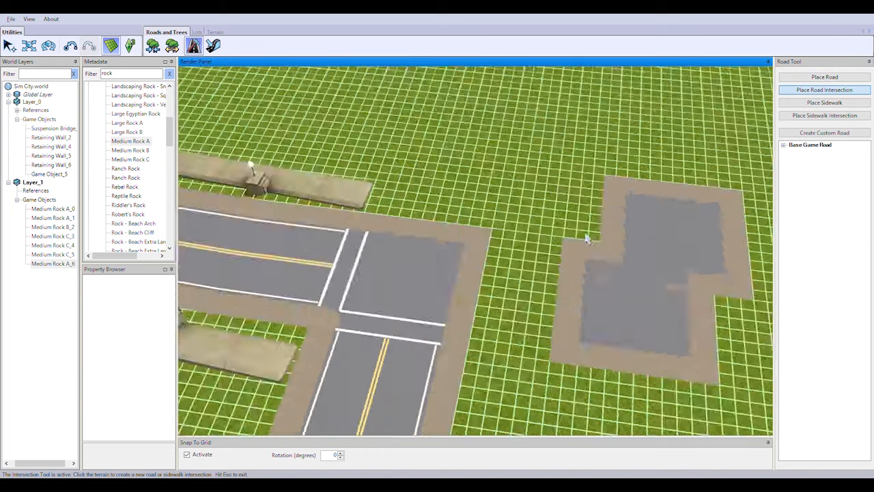
Step: Connect the corner junction to the new intersection with a short road segment
left_click(824, 77)
left_click_drag(580, 214, 576, 201)
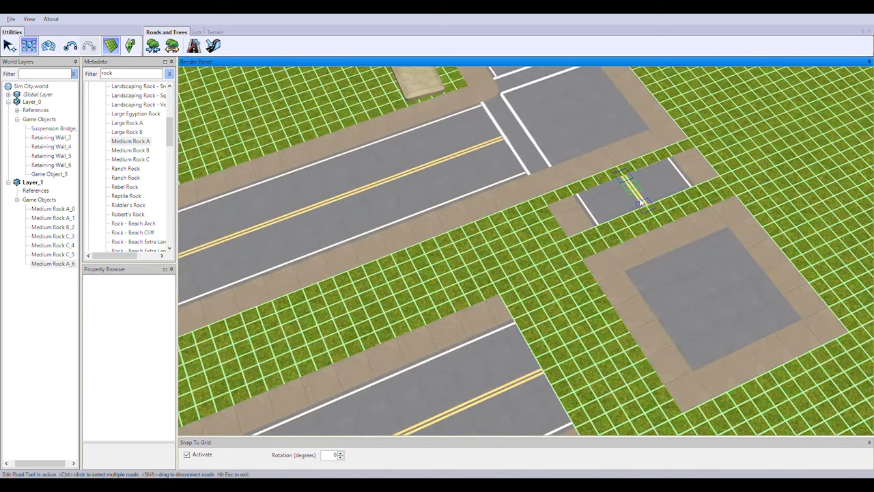
left_click_drag(641, 203, 660, 229)
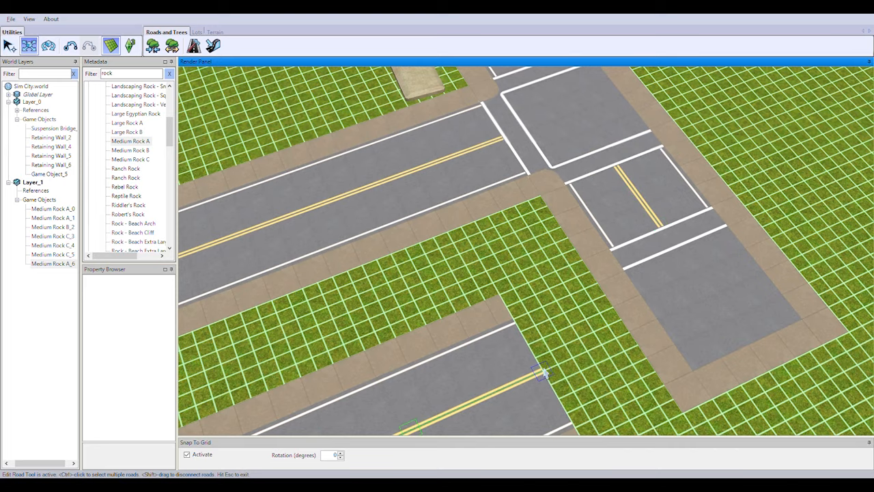
Step: Place two road intersections on the grass, one beyond the end of each of the two parallel side roads
scroll(627, 338, "down", 5)
right_click_drag(690, 311, 649, 277)
middle_click_drag(648, 276, 589, 300)
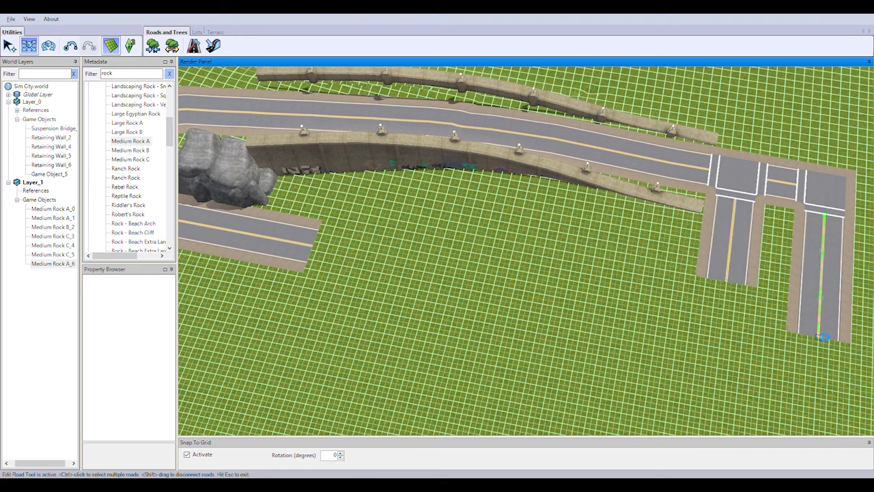
scroll(818, 273, "up", 3)
scroll(818, 273, "down", 3)
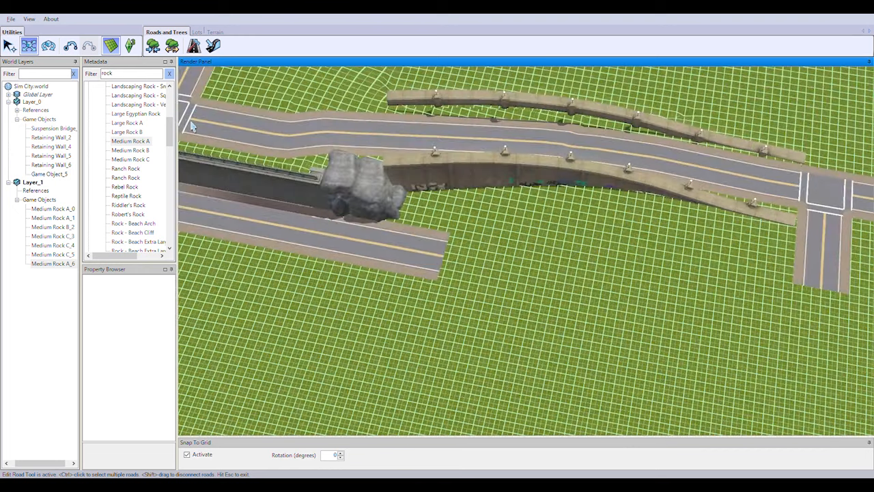
left_click_drag(470, 261, 669, 302)
right_click_drag(628, 356, 672, 368)
scroll(665, 368, "up", 2)
left_click(194, 45)
left_click(844, 90)
scroll(566, 287, "up", 2)
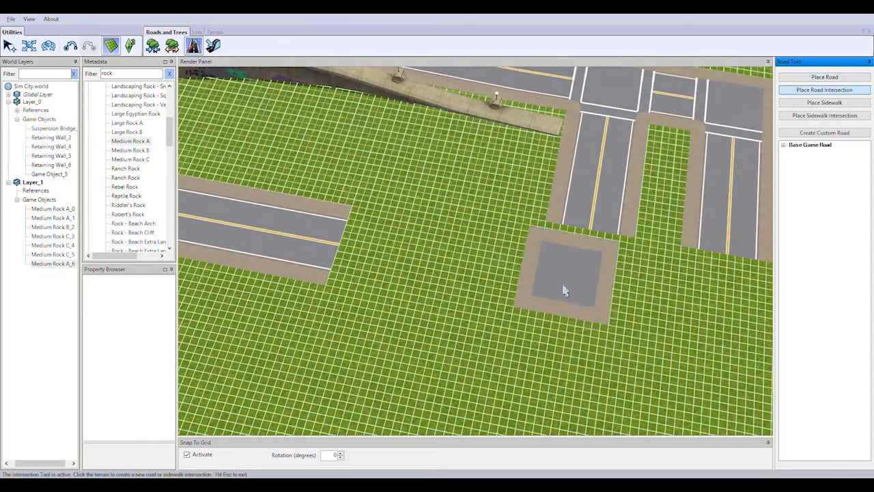
left_click(730, 314)
Step: Place short road segments on the grass between the two new intersections and along their other open sides
left_click(829, 77)
middle_click_drag(486, 248, 599, 288)
right_click_drag(599, 289, 499, 276)
scroll(422, 307, "up", 3)
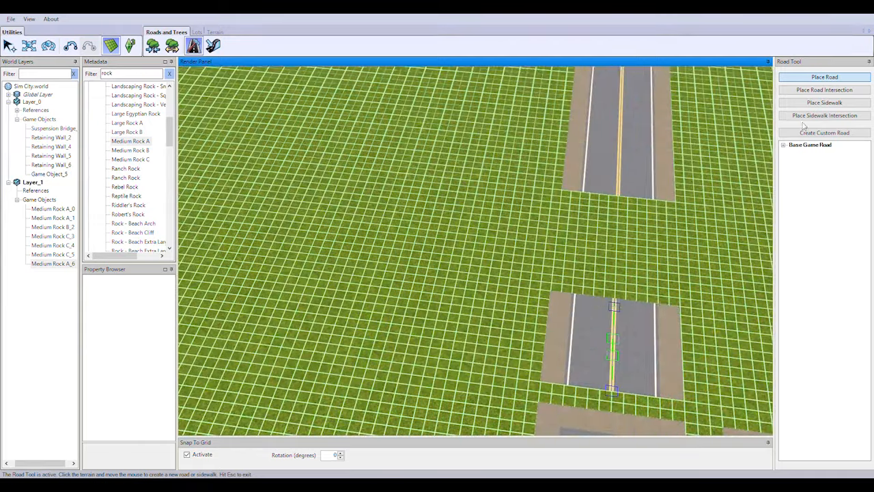
left_click(822, 80)
right_click_drag(648, 204, 587, 290)
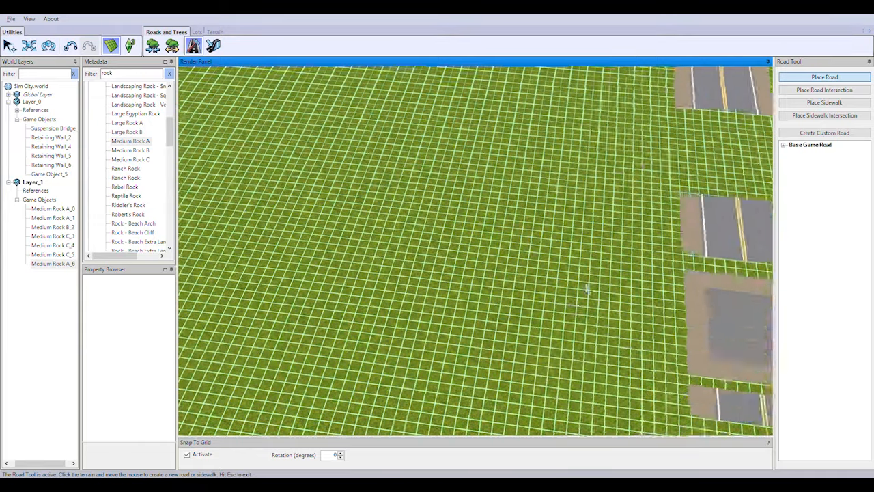
scroll(543, 268, "down", 5)
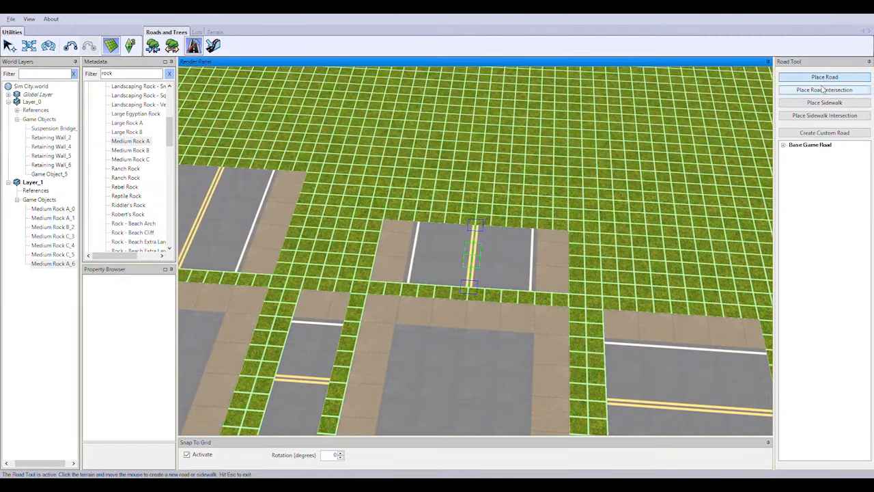
Step: Lay a second long straight road on the grass parallel to the existing road below the retaining wall
left_click(823, 79)
right_click_drag(635, 263, 697, 293)
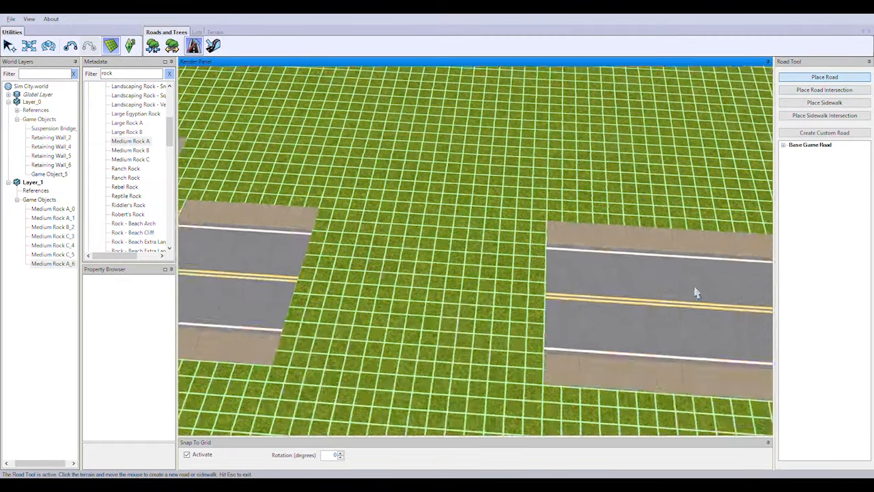
scroll(517, 244, "down", 5)
middle_click_drag(517, 244, 505, 336)
scroll(545, 305, "up", 4)
right_click_drag(544, 305, 572, 400)
left_click(553, 323)
right_click_drag(553, 323, 580, 341)
scroll(519, 294, "up", 3)
left_click(490, 260)
scroll(485, 194, "down", 3)
scroll(462, 96, "up", 2)
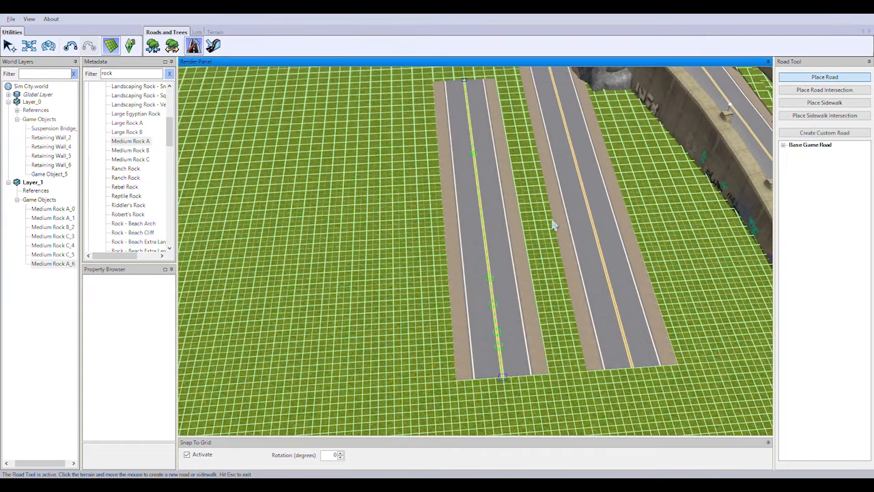
scroll(553, 213, "down", 4)
scroll(523, 195, "up", 4)
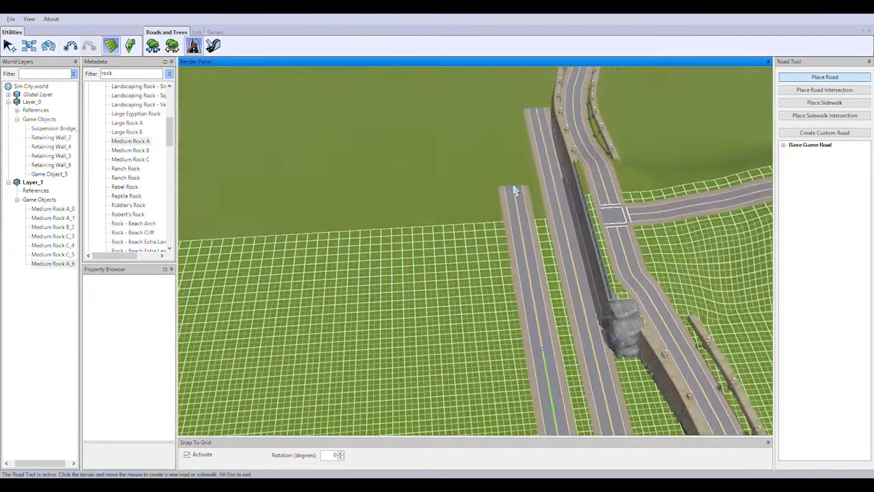
scroll(531, 203, "up", 3)
right_click_drag(542, 211, 552, 182)
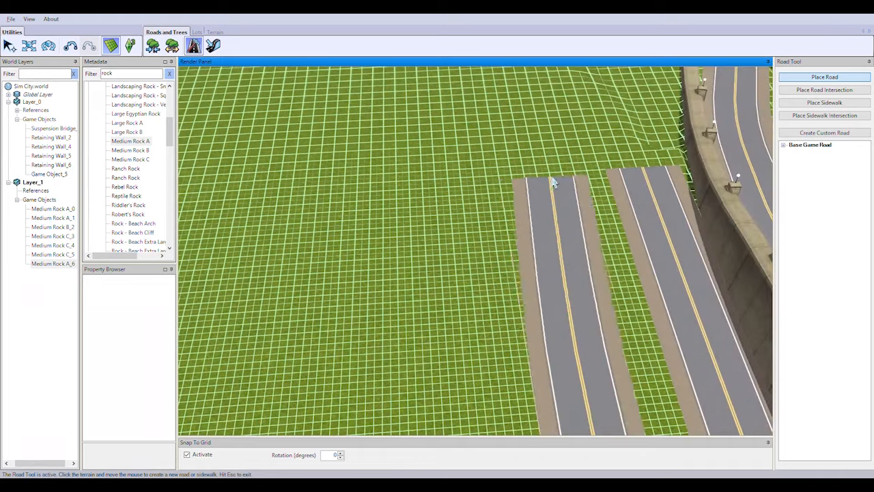
Step: Edit the roads and attach the short outer road stub to the intersection nearest the long roads
left_click(29, 45)
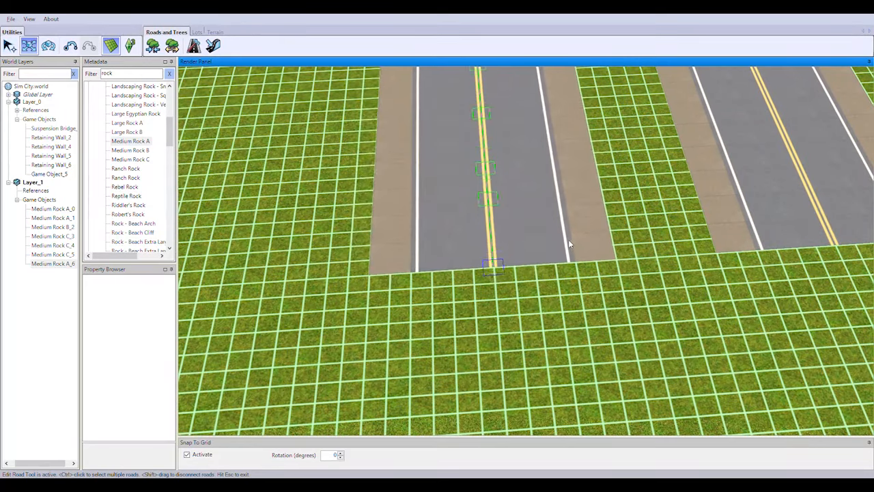
left_click(550, 238)
scroll(644, 265, "down", 5)
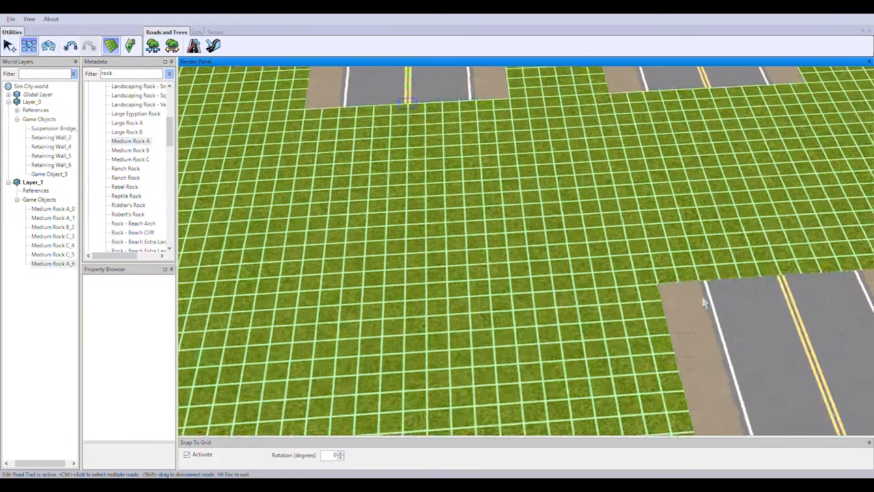
right_click_drag(518, 321, 524, 348)
left_click(507, 352)
left_click_drag(473, 359, 515, 356)
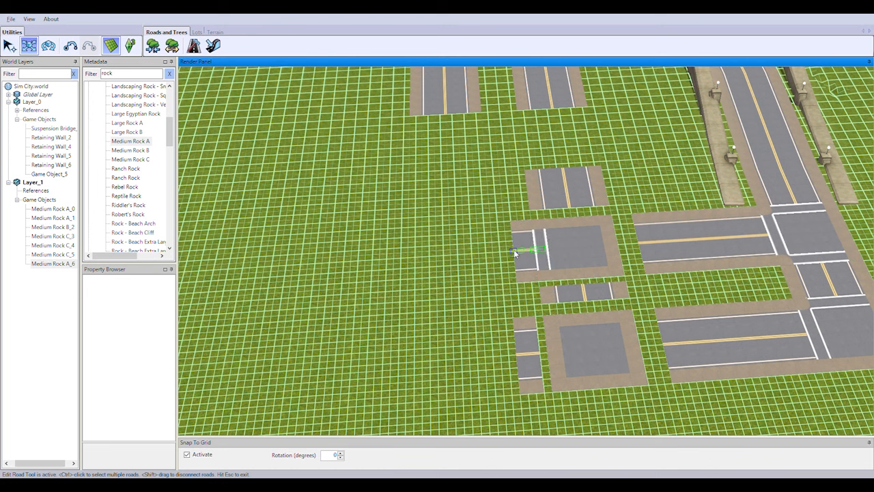
Step: Join the existing long road, both side roads and the remaining short segments to the two new intersections
scroll(427, 263, "up", 1)
left_click(578, 203)
left_click_drag(569, 158, 556, 88)
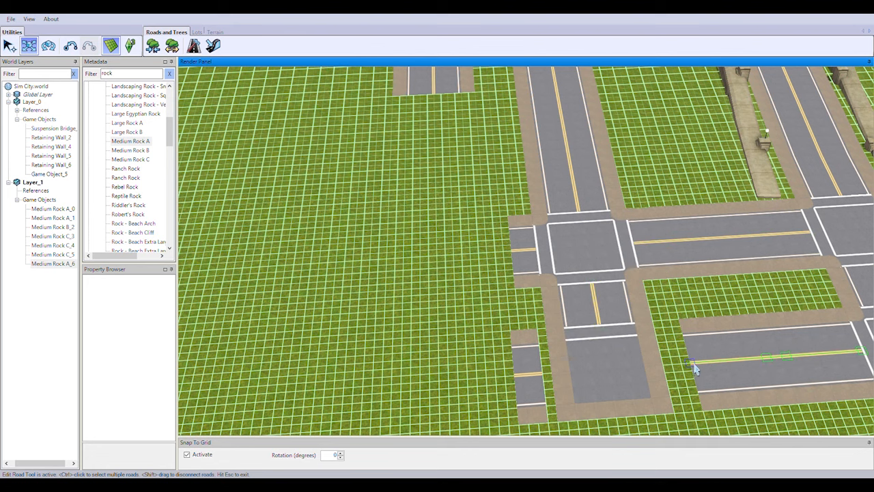
scroll(693, 369, "down", 2)
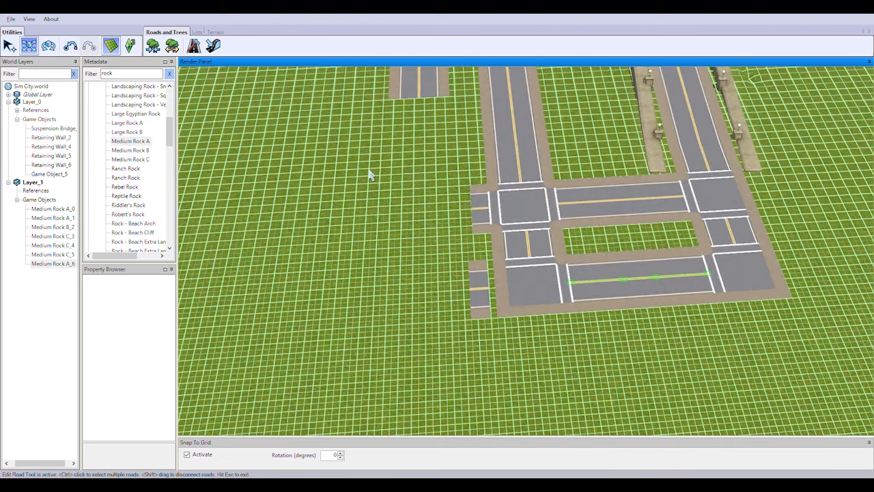
scroll(437, 245, "up", 1)
left_click(480, 303)
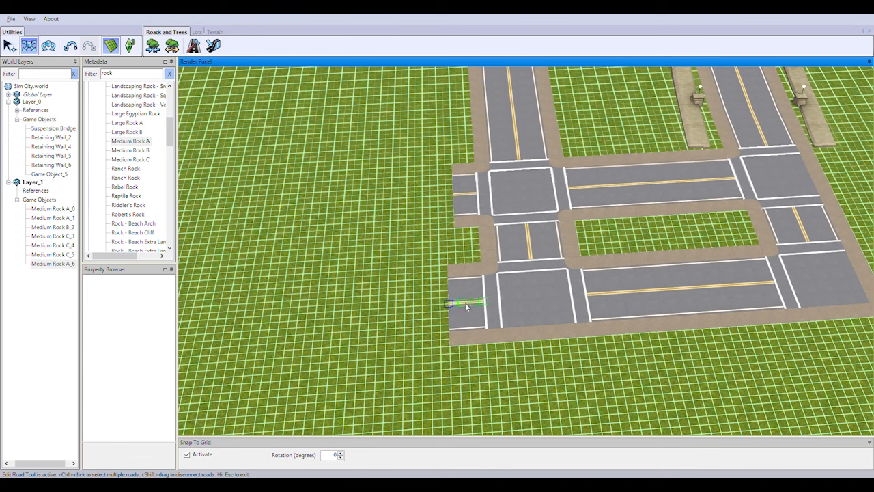
Step: Place two more road intersections on the grass, one opposite the open end of each outer road stub
left_click(193, 45)
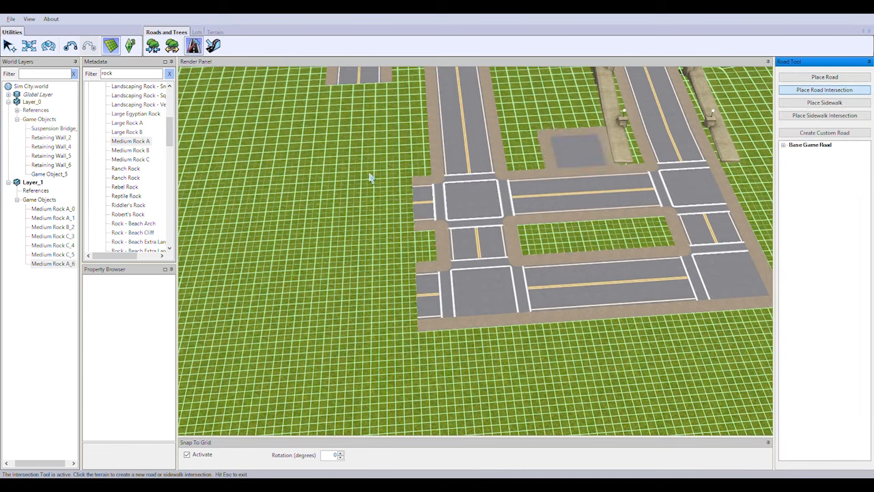
left_click(355, 211)
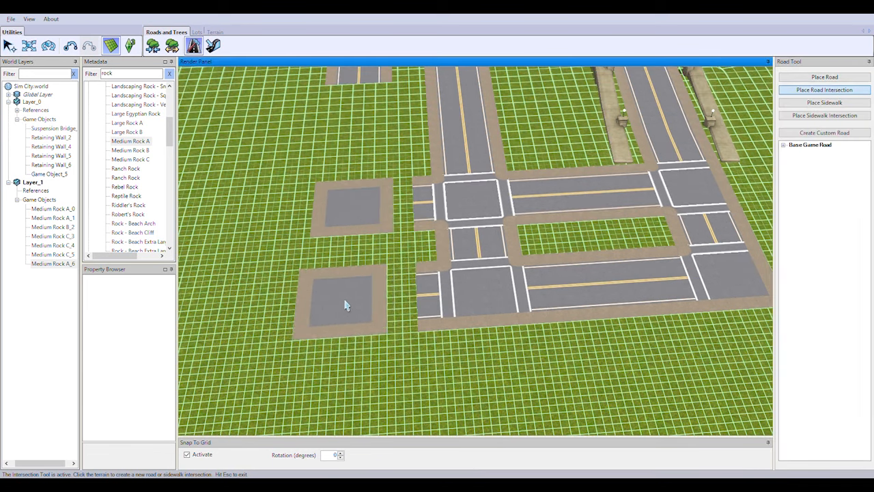
left_click(351, 303)
Step: Place a short road segment on the grass beyond the far side of each of the two outer intersections
left_click(824, 77)
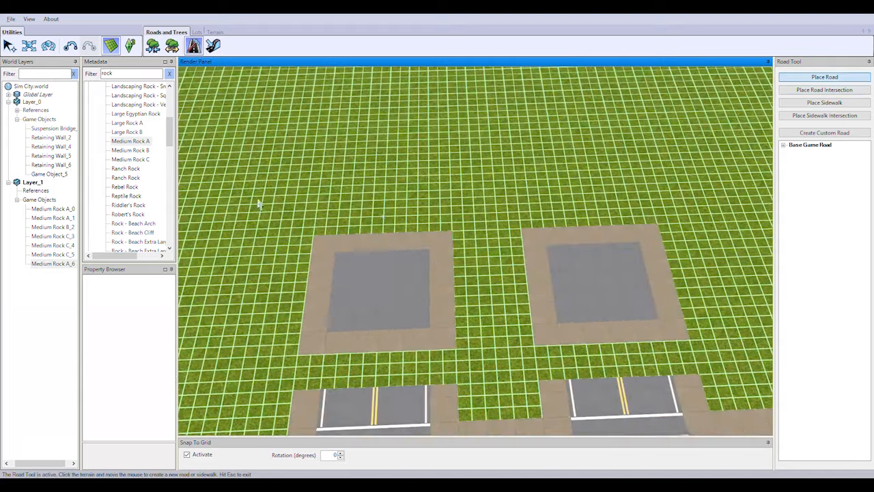
left_click(388, 189)
left_click(824, 89)
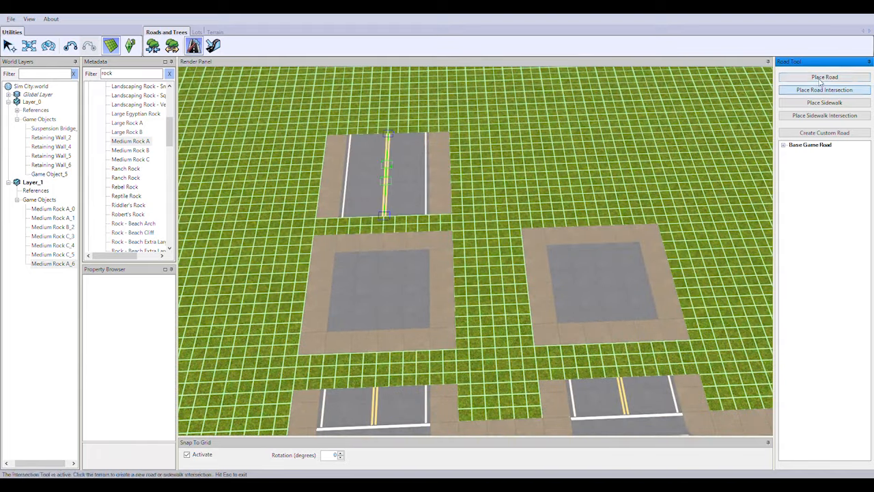
left_click(597, 214)
scroll(587, 205, "down", 5)
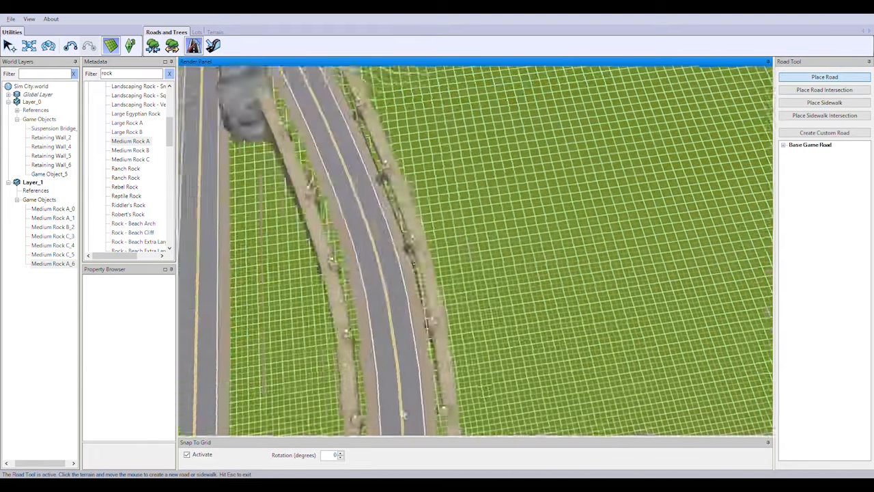
Step: Extend the open end of the second long parallel road to the nearer outer intersection
key("Escape")
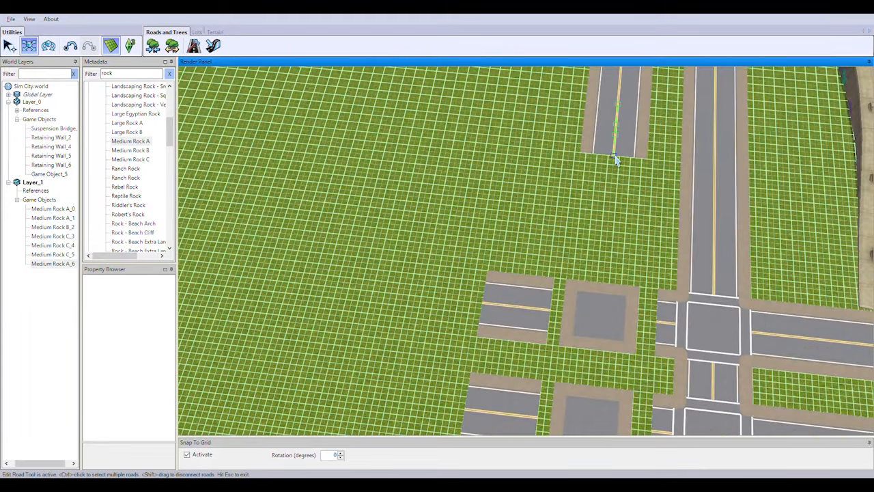
left_click_drag(616, 160, 605, 282)
scroll(605, 283, "up", 5)
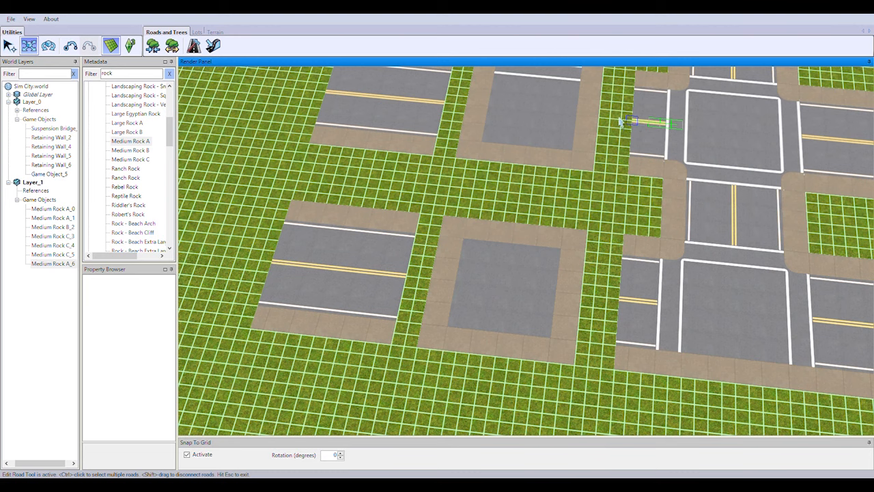
Step: Connect the inner road stubs and the far road segments to the two outer intersections
scroll(689, 134, "down", 3)
scroll(608, 249, "up", 3)
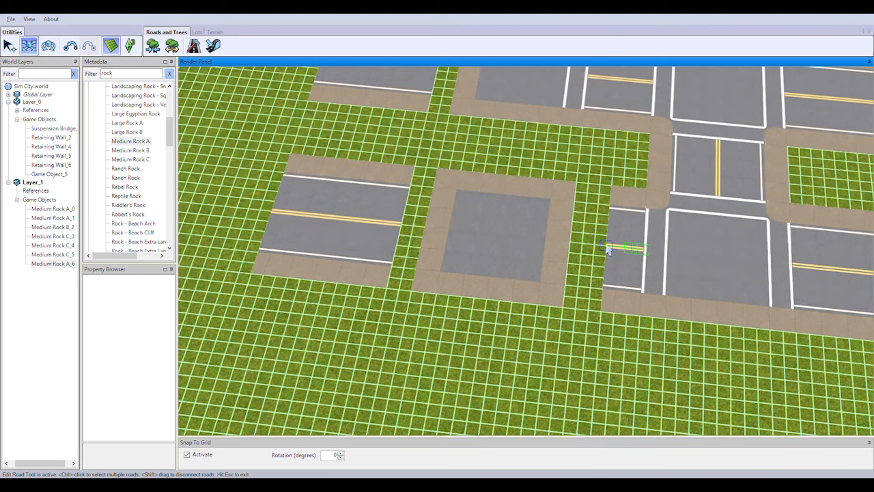
left_click_drag(576, 249, 561, 247)
left_click_drag(400, 224, 440, 228)
right_click_drag(482, 230, 479, 362)
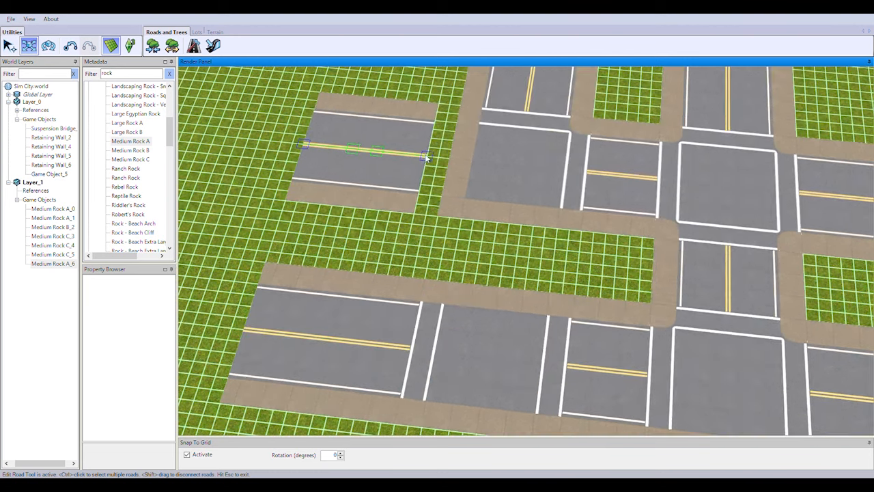
left_click_drag(428, 160, 456, 164)
right_click_drag(585, 221, 622, 237)
Step: Place a short road between the two outer intersections and connect both of its ends to them
left_click(194, 46)
left_click_drag(492, 261, 490, 290)
left_click(30, 46)
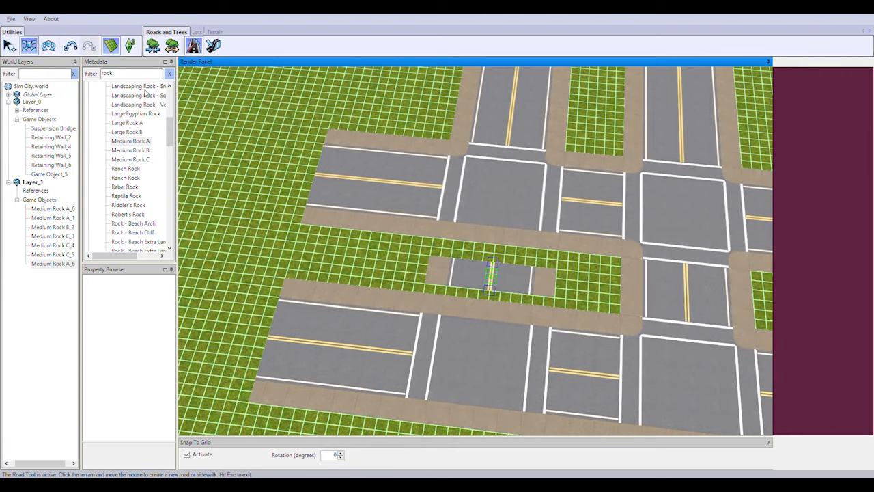
key("Escape")
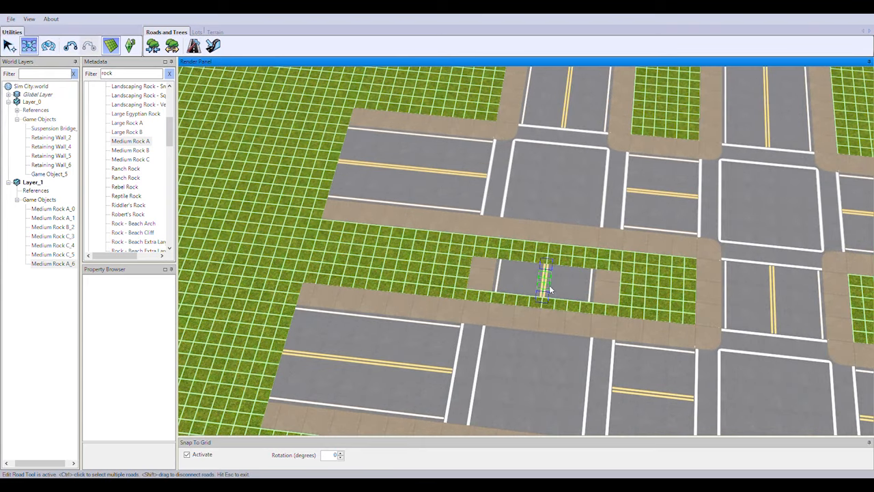
left_click_drag(547, 264, 548, 243)
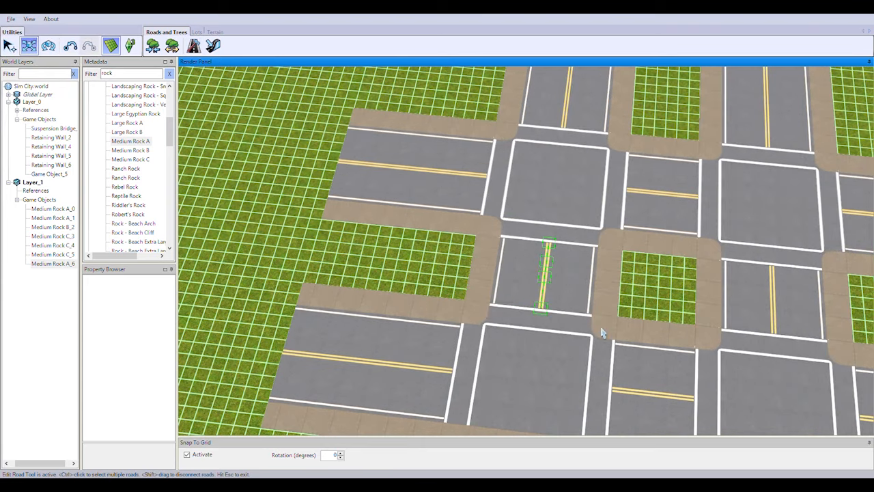
Step: Draw a 64x64 lot in Layer_0 on the grass at the corner of the outer intersection and the long road
right_click_drag(537, 315, 635, 342)
scroll(634, 341, "down", 6)
right_click_drag(715, 277, 827, 63)
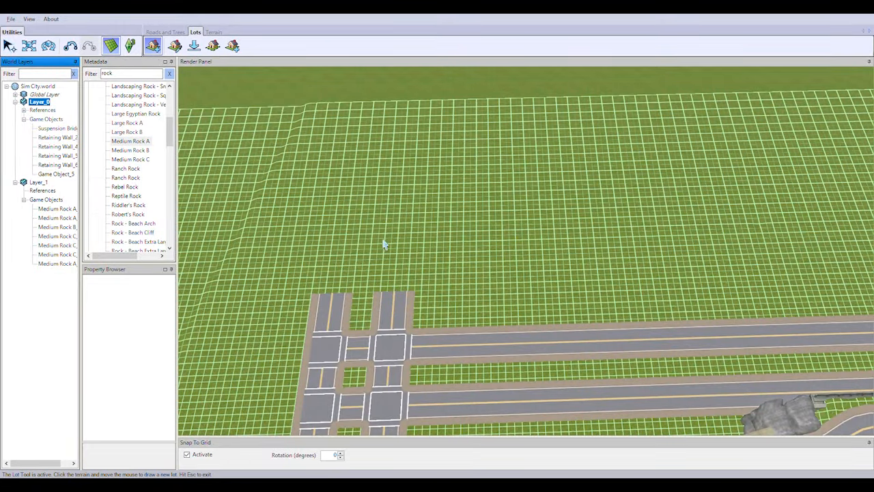
scroll(384, 244, "up", 3)
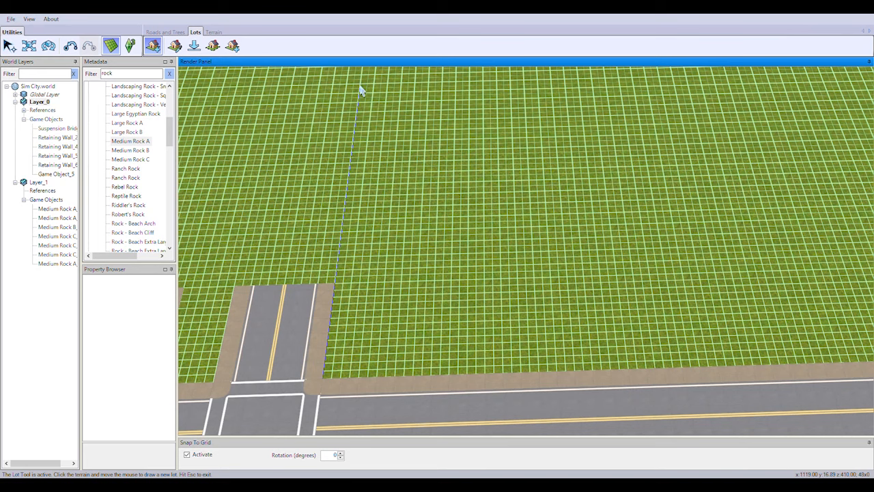
left_click_drag(362, 75, 367, 63)
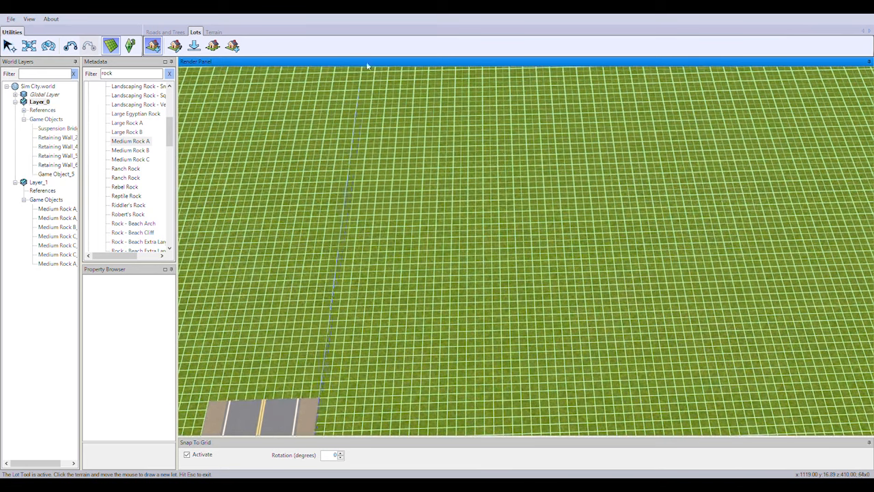
left_click(828, 162)
Step: Clone the 64x64 lot and place the copy directly beside it along the long road
scroll(491, 222, "down", 5)
mouse_move(488, 217)
right_mouse_down()
mouse_move(689, 272)
mouse_move(566, 277)
mouse_move(451, 256)
right_mouse_up()
left_click(174, 46)
scroll(467, 271, "up", 2)
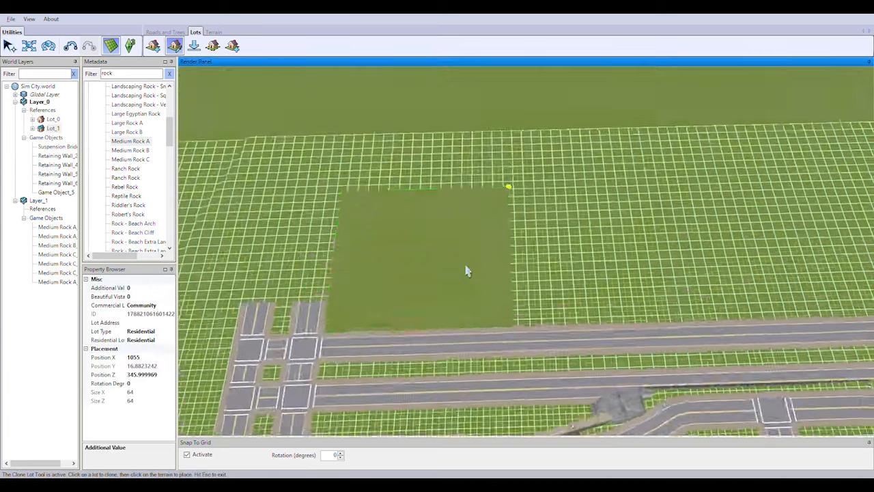
scroll(571, 260, "up", 2)
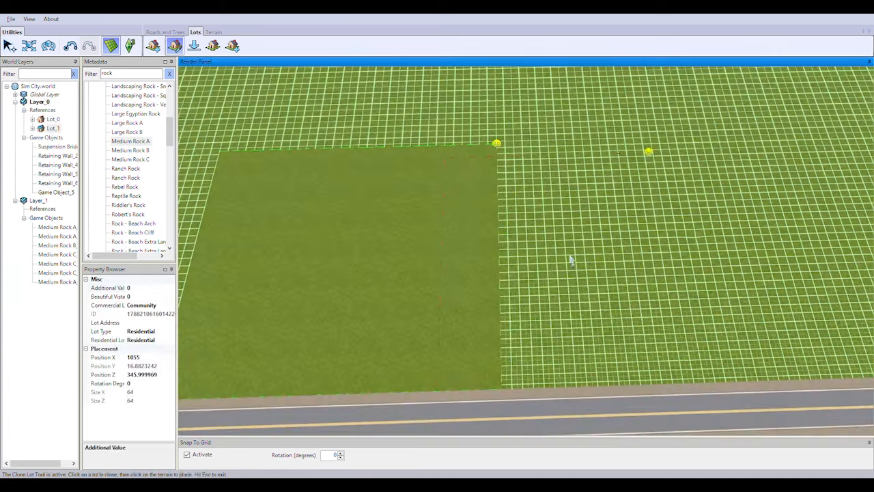
left_click(700, 245)
scroll(419, 269, "down", 6)
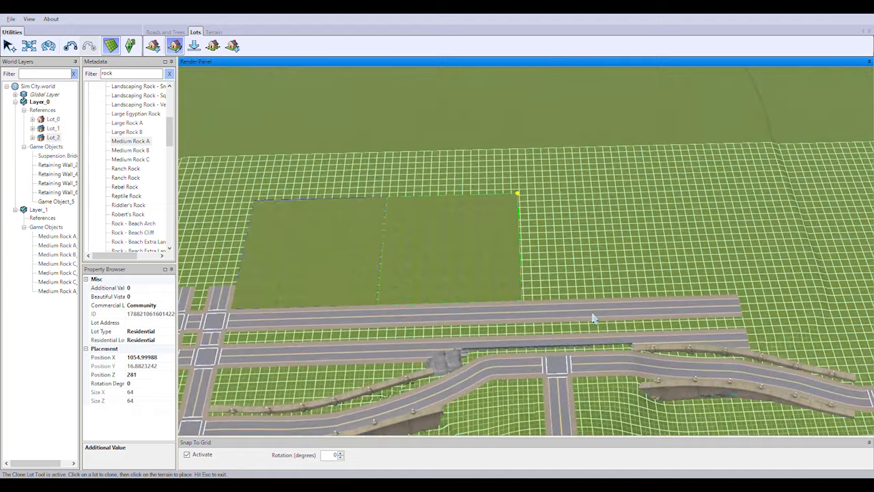
key("Escape")
Step: Draw a 50x50 lot along the long road, directly beside the second 64x64 lot
scroll(591, 314, "up", 5)
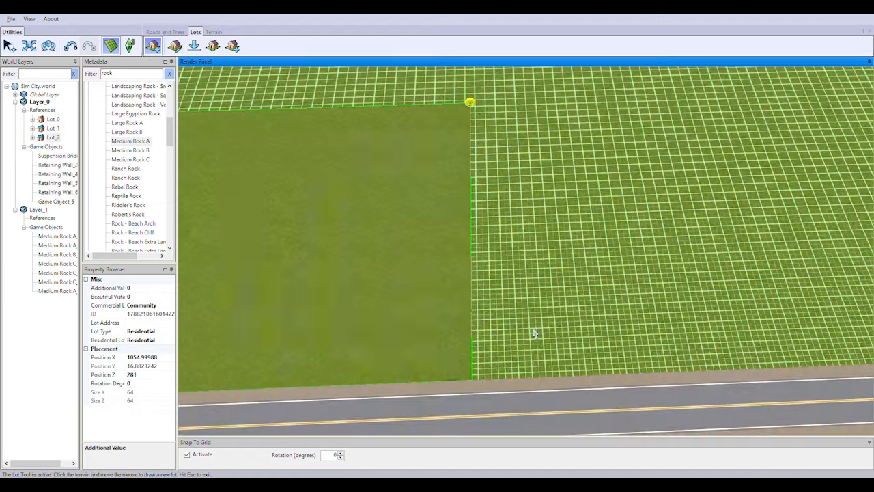
scroll(478, 379, "up", 4)
left_click(412, 431)
scroll(471, 286, "down", 4)
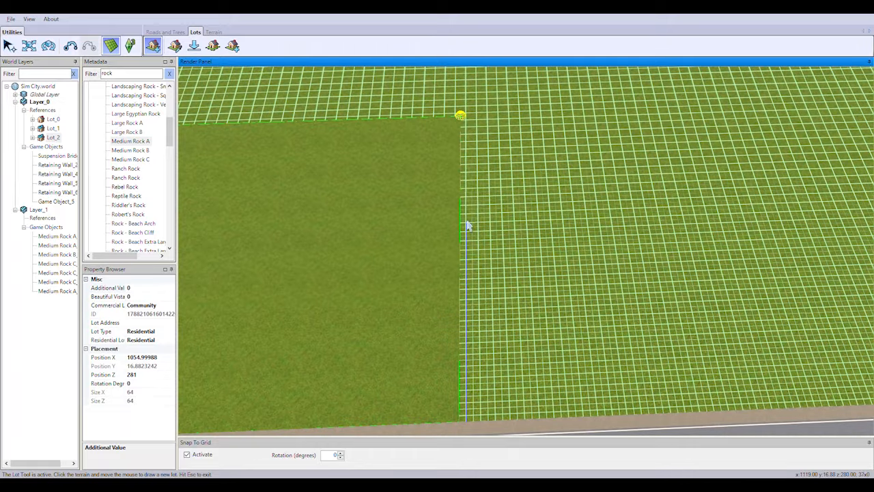
left_click(757, 176)
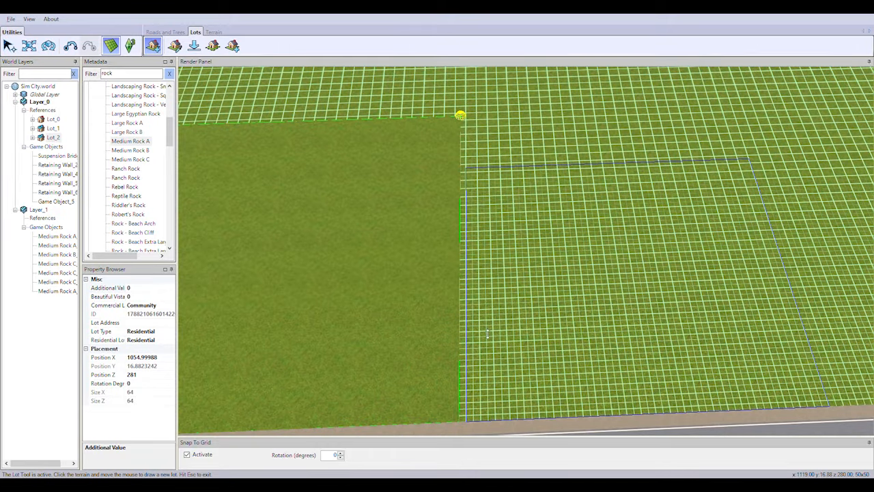
Step: Clone the 50x50 lot and place the copy directly beside it along the long road
scroll(546, 294, "down", 5)
left_click(175, 46)
left_click(411, 242)
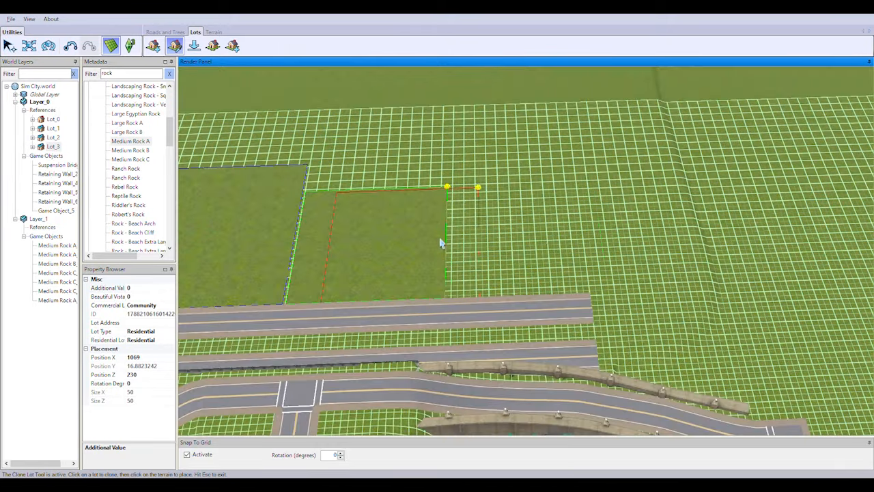
left_click(537, 242)
Step: Draw a 40x40 lot behind the first 64x64 lot and place a clone of it directly alongside
scroll(579, 321, "up", 2)
right_click_drag(617, 330, 426, 318)
scroll(425, 318, "down", 4)
right_click_drag(608, 330, 445, 251)
middle_click_drag(468, 264, 449, 297)
right_click_drag(448, 296, 252, 228)
middle_click_drag(252, 228, 346, 404)
right_click_drag(346, 404, 364, 146)
middle_click_drag(363, 146, 612, 403)
right_click_drag(613, 404, 489, 98)
middle_click_drag(489, 98, 680, 299)
right_click_drag(681, 298, 489, 224)
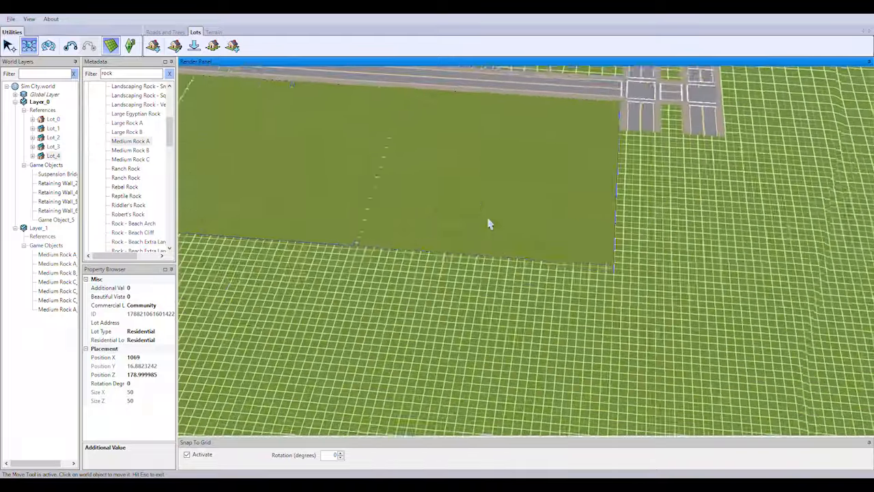
left_click(154, 48)
scroll(670, 285, "up", 3)
scroll(668, 413, "up", 3)
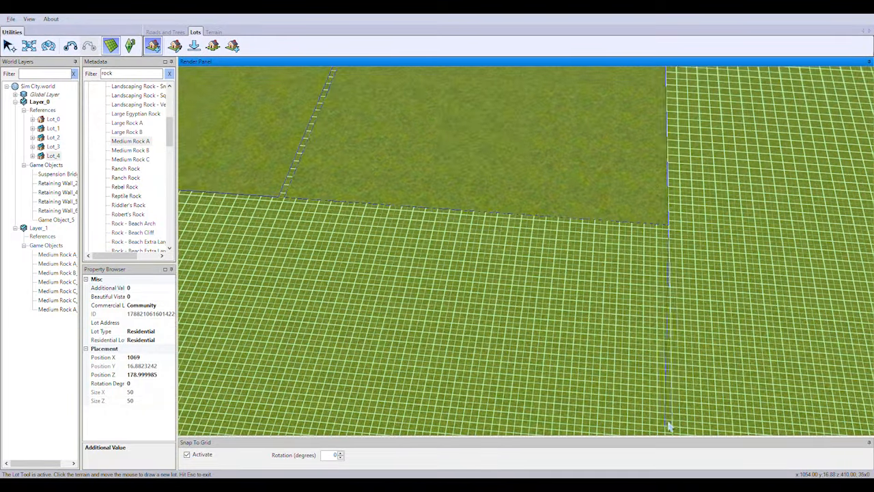
left_click(379, 391)
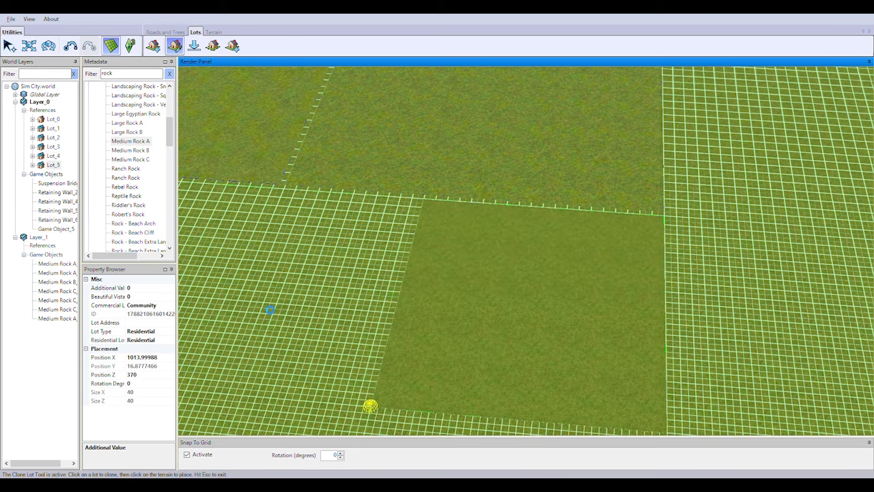
scroll(470, 290, "down", 3)
mouse_move(470, 291)
middle_mouse_down()
mouse_move(554, 303)
mouse_move(182, 70)
middle_mouse_up()
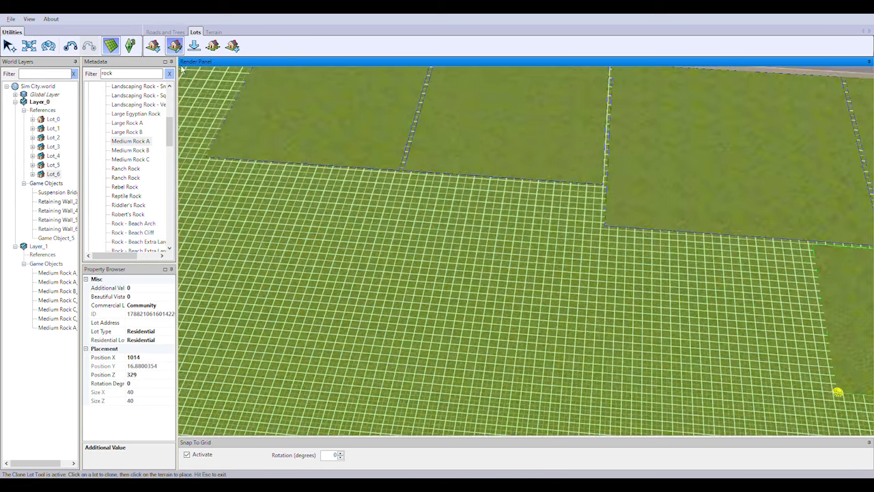
Step: Draw a 30x30 lot behind the first 50x50 lot, next to the rear edge of the 64x64 lot
scroll(608, 312, "down", 3)
scroll(417, 248, "up", 5)
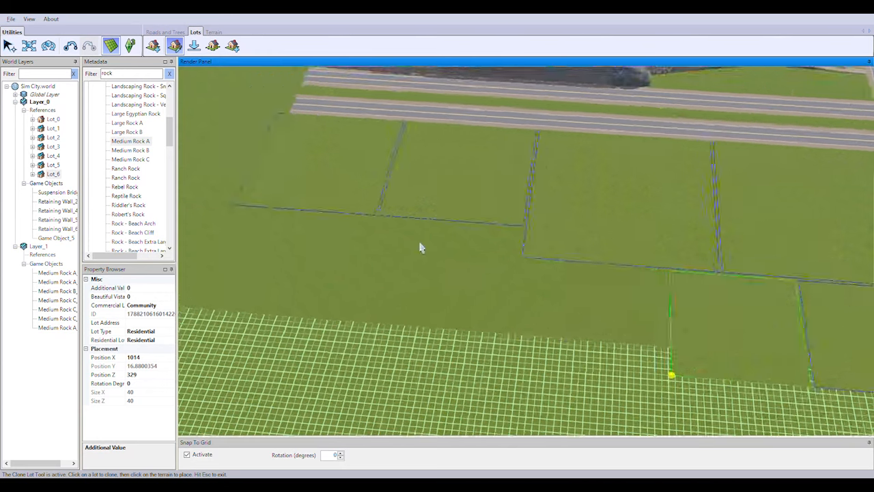
key("Escape")
left_click(153, 46)
scroll(633, 239, "up", 2)
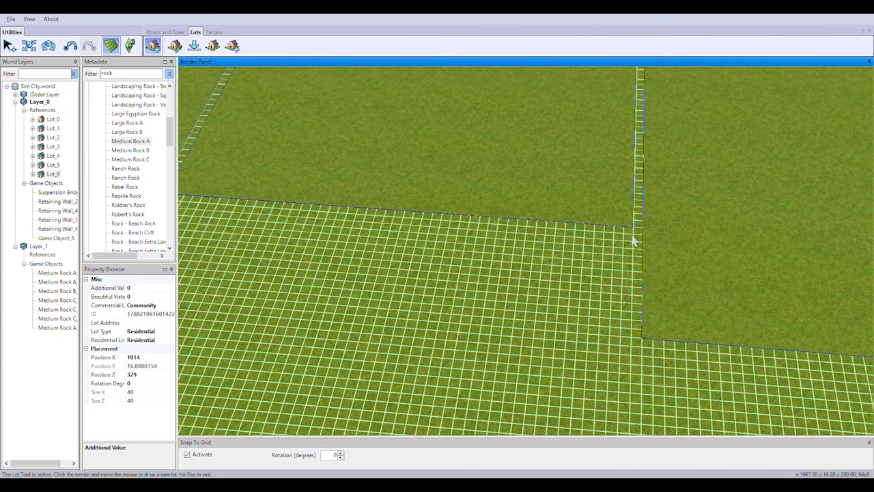
left_click(633, 238)
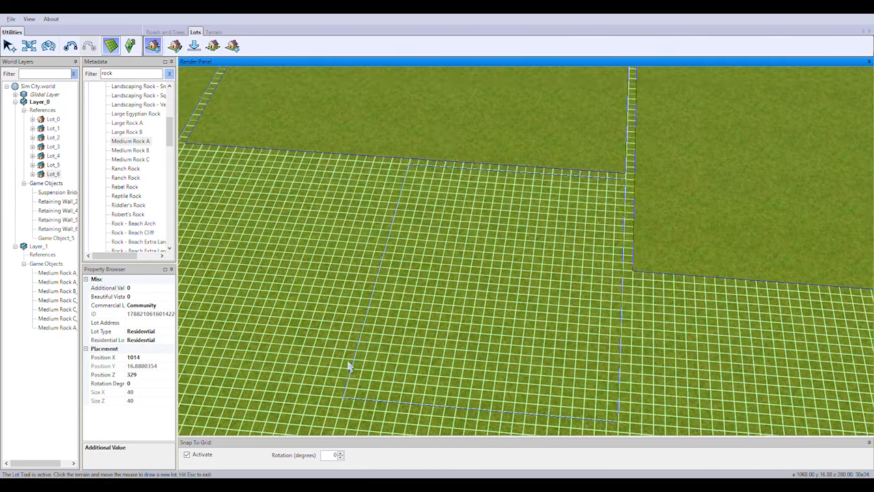
left_click(277, 393)
Step: Clone the 30x30 lot and place the copy directly beside it behind the 50x50 lots
left_click(177, 46)
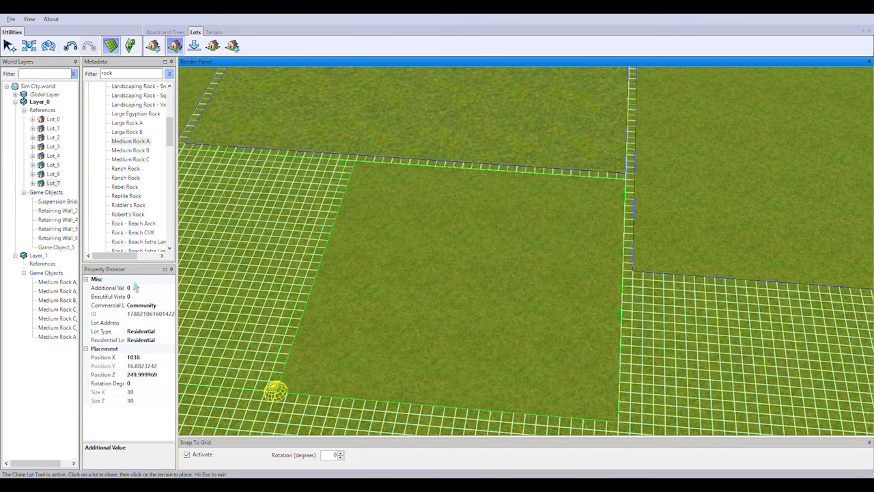
scroll(595, 279, "down", 6)
middle_click_drag(760, 359, 546, 327)
middle_click_drag(765, 308, 574, 302)
right_click_drag(573, 302, 689, 347)
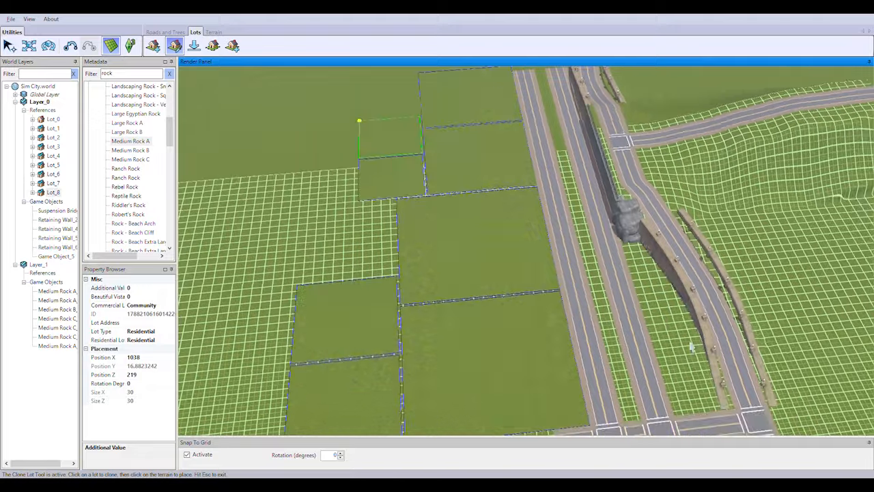
middle_click_drag(689, 348, 587, 328)
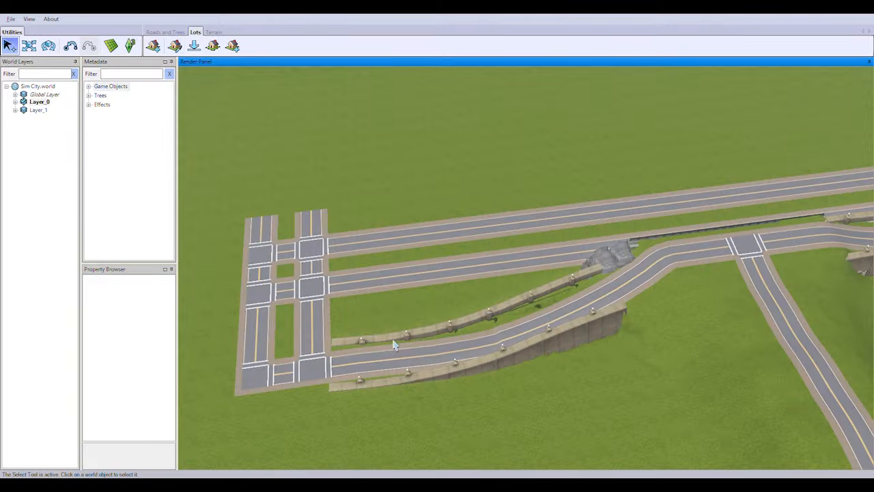
Step: Show the terrain grid and draw a 50x50 lot at the corner of the outer intersection and the long road
middle_click_drag(393, 345, 542, 269)
left_click(110, 46)
scroll(400, 163, "up", 5)
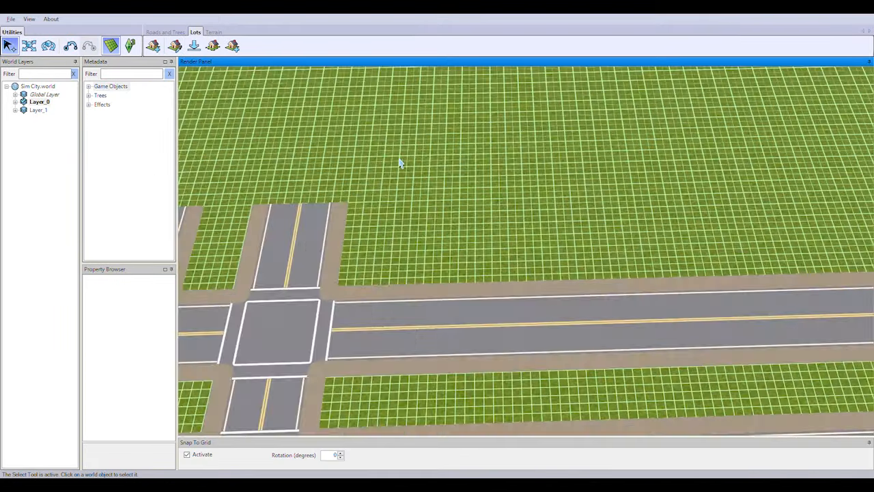
scroll(386, 104, "down", 2)
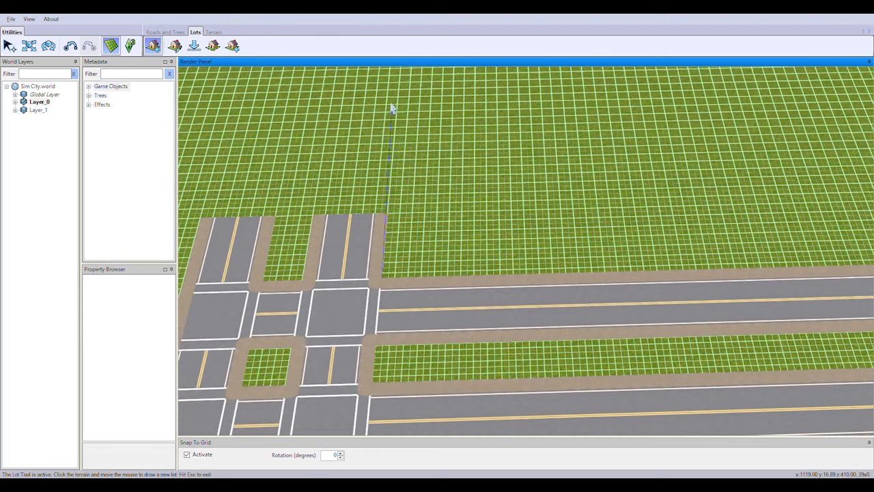
scroll(403, 73, "down", 1)
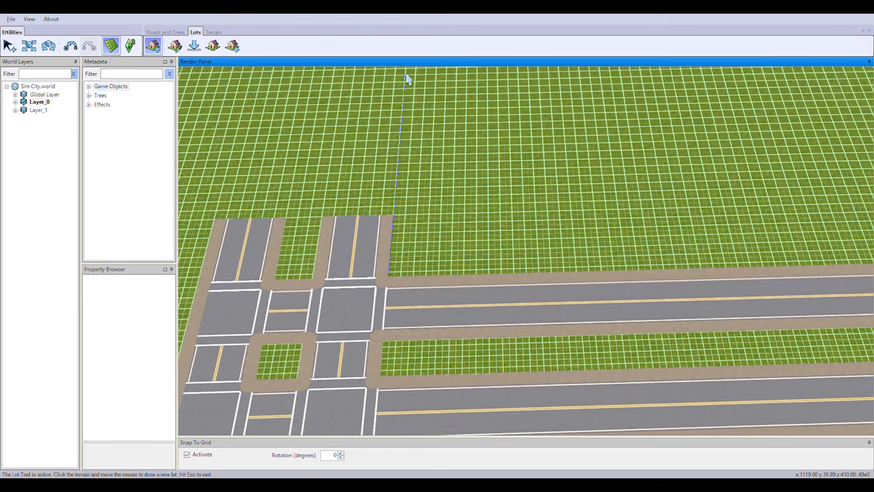
left_click(668, 101)
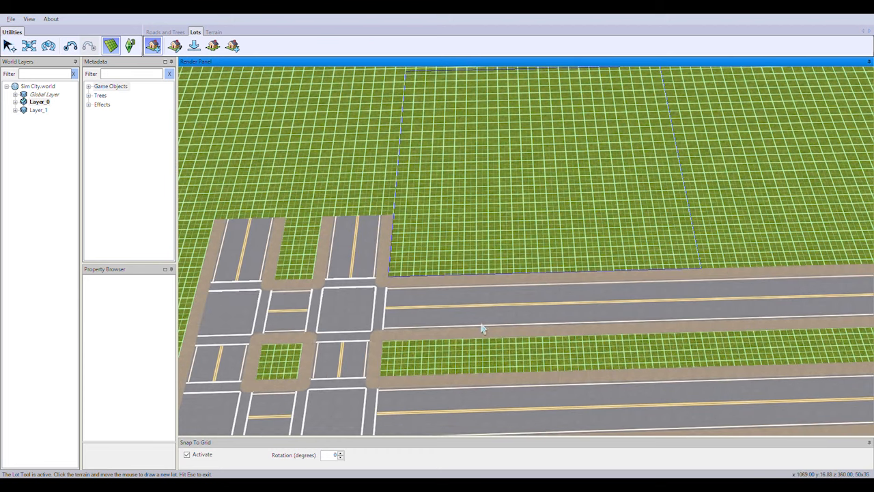
left_click(405, 317)
Step: Clone the corner 50x50 lot and place the copy next to it along the long road
scroll(587, 232, "down", 5)
right_click_drag(703, 256, 512, 292)
left_click(174, 45)
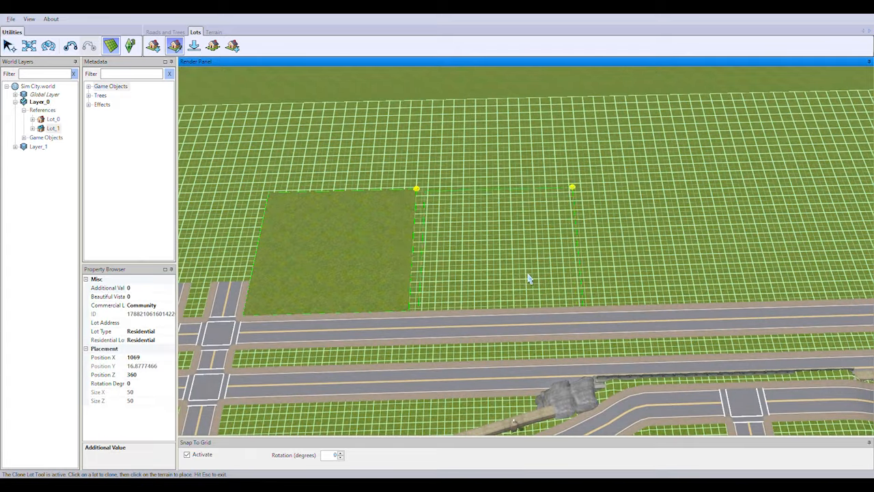
left_click(527, 279)
Step: Try a third 50x50 lot copy beside the second one along the long road, and undo it
right_click_drag(714, 296, 550, 299)
scroll(550, 299, "down", 3)
scroll(519, 307, "up", 4)
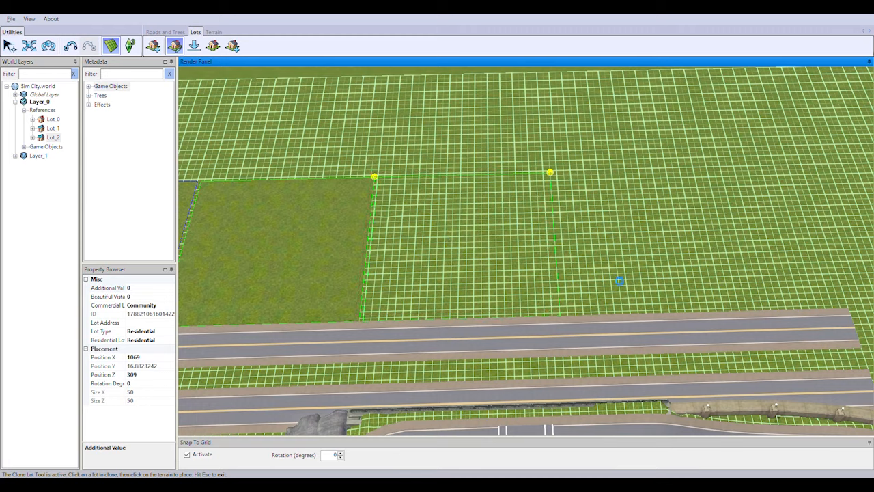
left_click(618, 281)
scroll(463, 289, "down", 5)
scroll(557, 232, "up", 3)
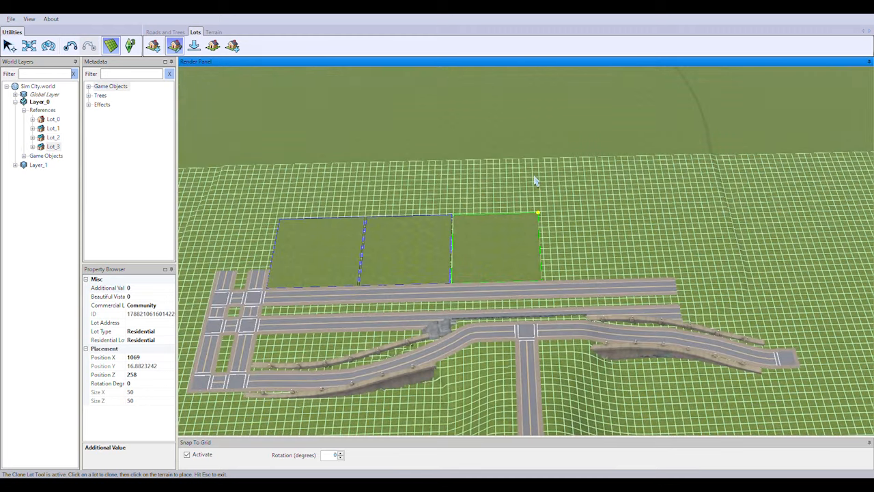
key("ctrl+z")
Step: Place a short road perpendicular to the long road, running along the free side of the second 50x50 lot
scroll(420, 277, "up", 3)
right_click_drag(419, 277, 337, 260)
scroll(337, 260, "up", 3)
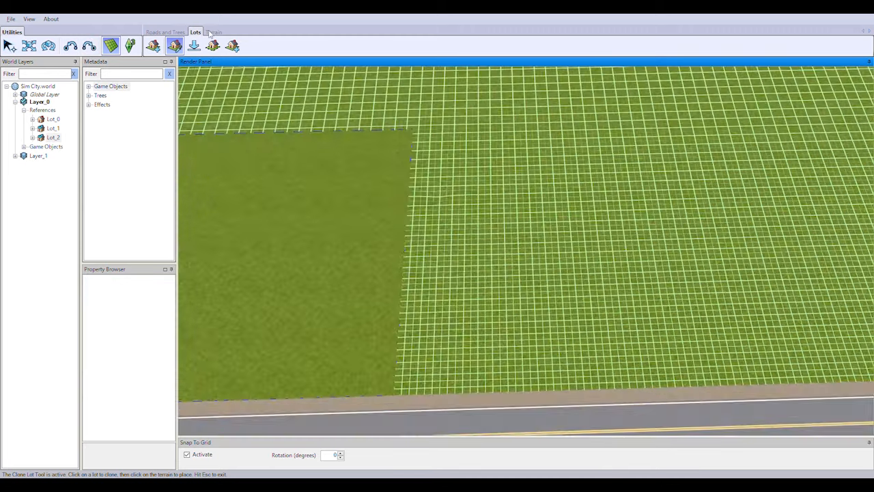
left_click(214, 33)
left_click(152, 46)
left_click(789, 73)
left_click(778, 100)
scroll(407, 240, "up", 3)
left_click(827, 366)
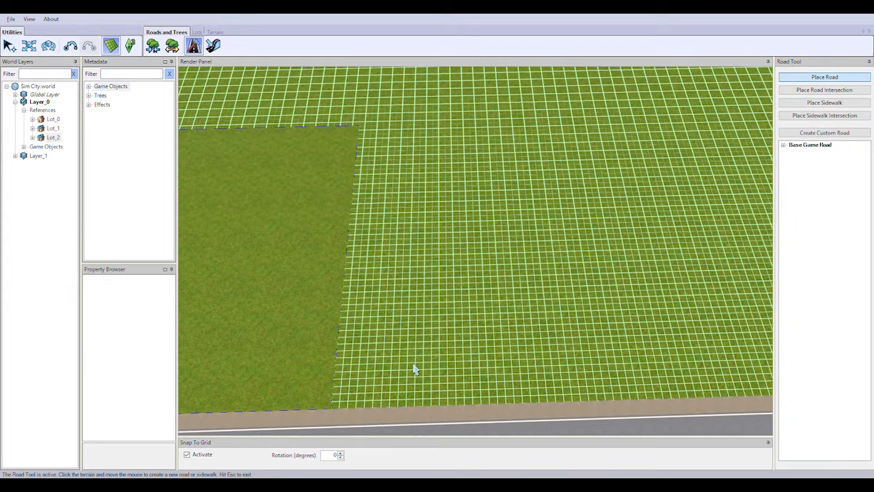
right_click_drag(536, 345, 441, 366)
scroll(441, 367, "up", 3)
left_click_drag(448, 352, 445, 166)
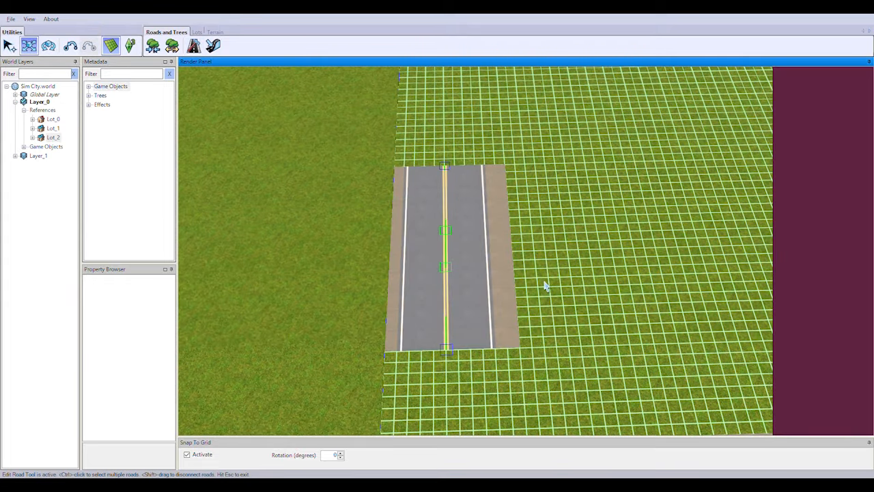
Step: Delete the far segment of the long outer road that runs past the second lot
right_click_drag(546, 285, 584, 286)
scroll(610, 288, "down", 5)
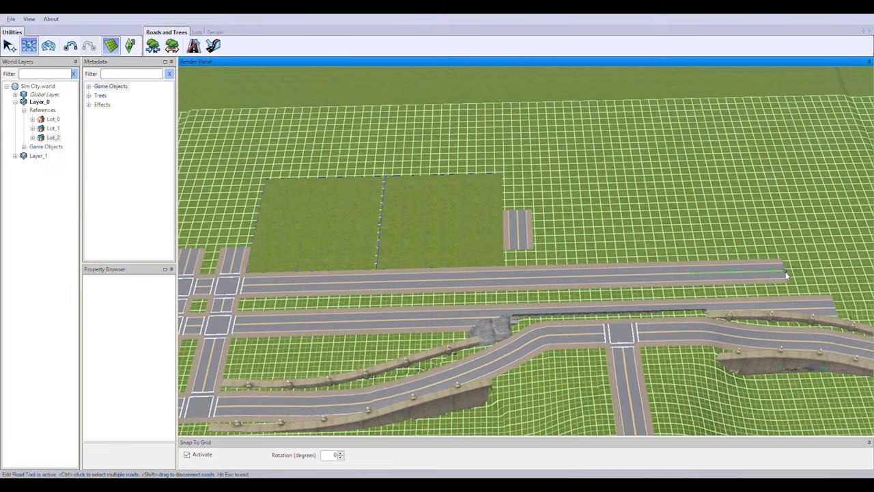
key("Delete")
Step: Place a road intersection between the perpendicular road and the long road's line, plus a short road segment on its far side
scroll(565, 250, "up", 5)
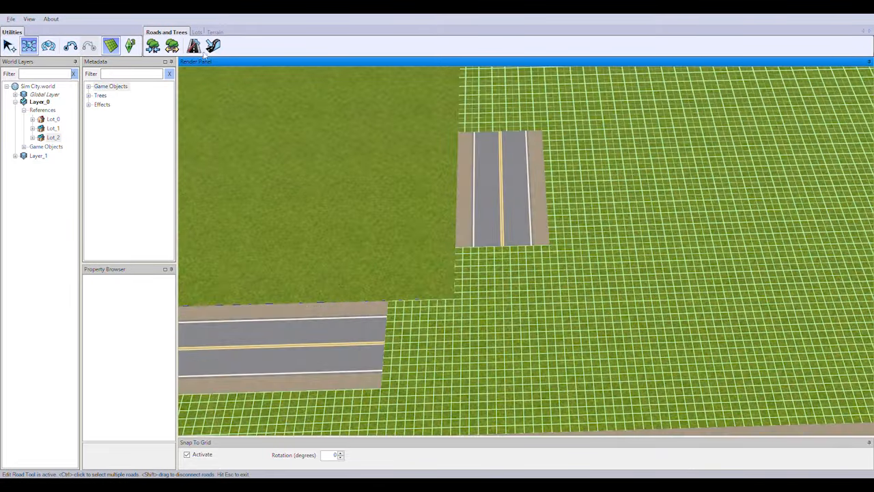
scroll(438, 345, "up", 2)
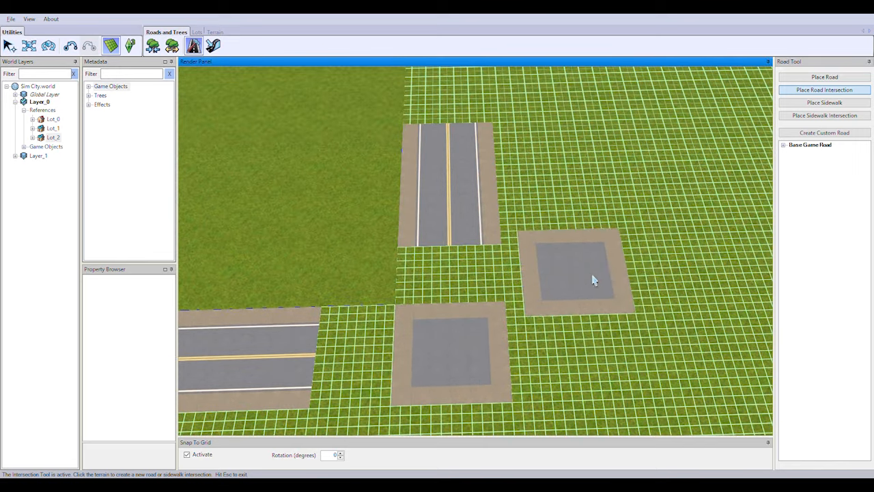
scroll(591, 278, "down", 3)
left_click(814, 78)
scroll(486, 341, "up", 3)
left_click_drag(487, 353, 622, 349)
Step: Delete the far segment of the inner parallel road beside the retaining wall
left_click(10, 46)
scroll(592, 319, "down", 3)
middle_click_drag(652, 289, 519, 282)
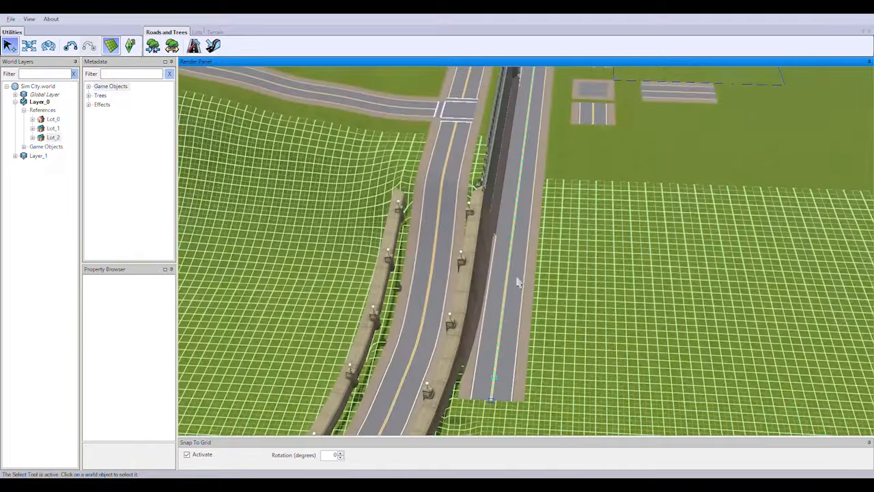
scroll(511, 372, "up", 2)
left_click(499, 353)
right_click_drag(499, 353, 540, 352)
key("Delete")
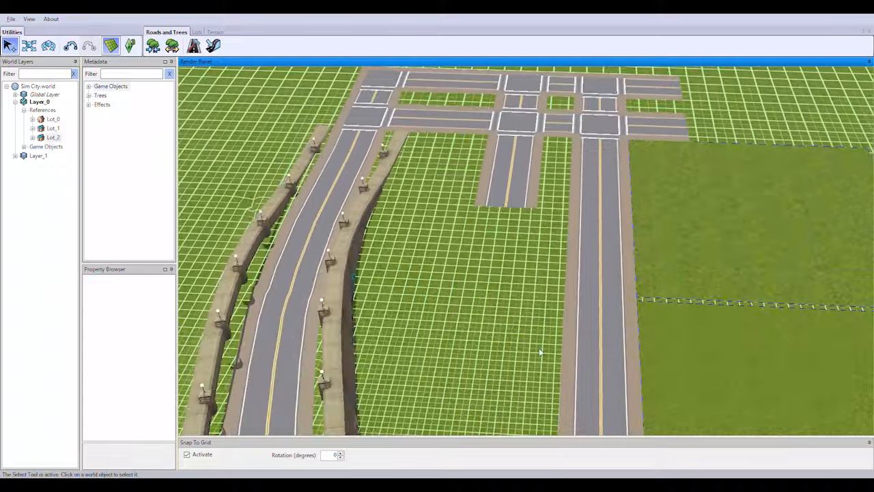
Step: Place a new road segment in line with the shortened end of the inner parallel road
middle_click_drag(539, 352, 649, 341)
right_click_drag(648, 341, 420, 332)
middle_click_drag(420, 332, 504, 349)
scroll(512, 355, "up", 2)
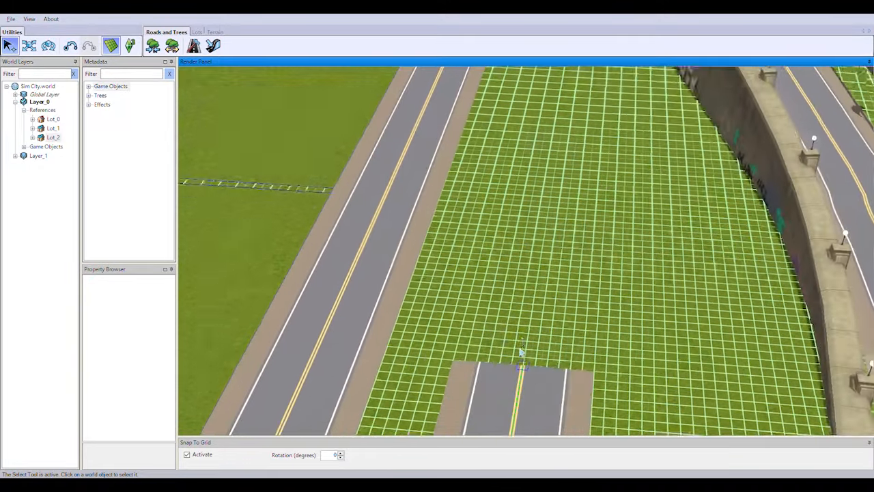
left_click(194, 45)
left_click_drag(485, 305, 509, 141)
Step: Place a second road intersection beside the new one, in line with the inner parallel road
left_click(824, 89)
left_click(503, 132)
right_click_drag(503, 133, 467, 185)
left_click(467, 185)
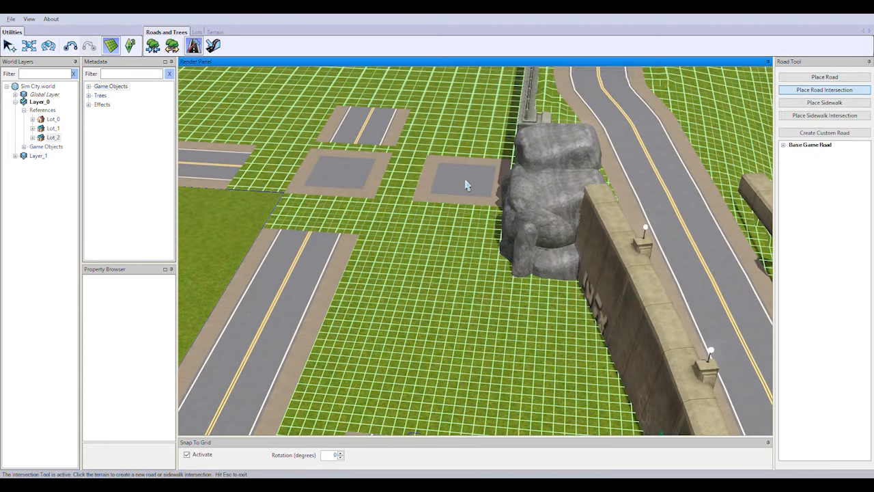
Step: Place a short road segment just beyond the second intersection, continuing the line of the inner road
scroll(408, 159, "up", 3)
mouse_move(408, 159)
right_mouse_down()
mouse_move(678, 254)
mouse_move(635, 252)
right_mouse_up()
mouse_move(626, 243)
left_mouse_down()
mouse_move(620, 164)
mouse_move(710, 196)
left_mouse_up()
left_click(809, 89)
left_click(635, 244)
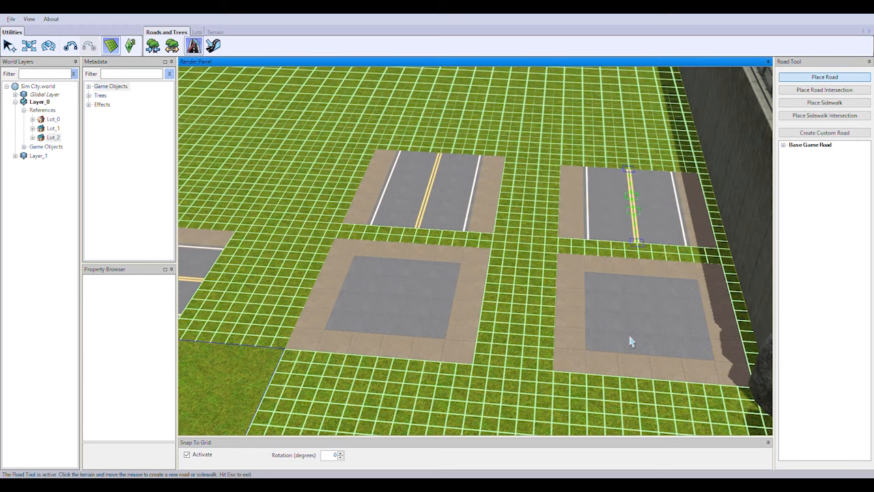
Step: Connect the new inner road segment to the end of the existing inner parallel road
right_click_drag(631, 341, 599, 314)
key("Escape")
scroll(556, 256, "down", 3)
scroll(570, 215, "up", 5)
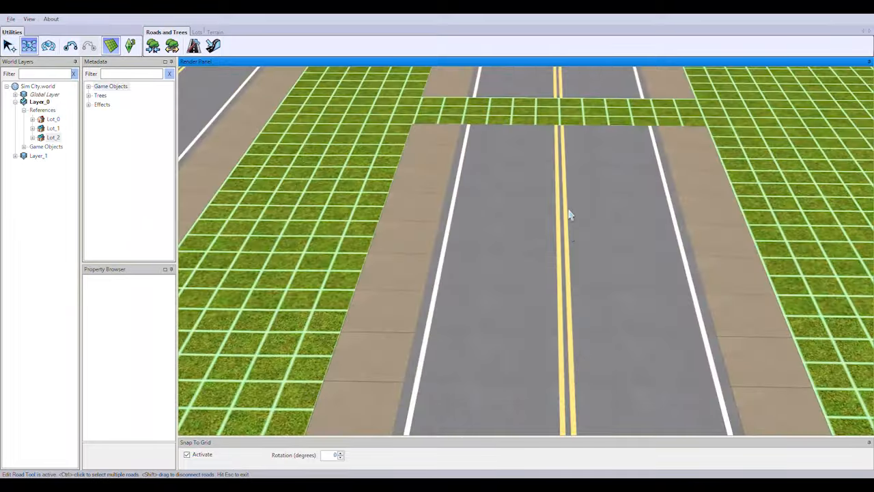
right_click_drag(571, 215, 724, 212)
scroll(728, 206, "down", 3)
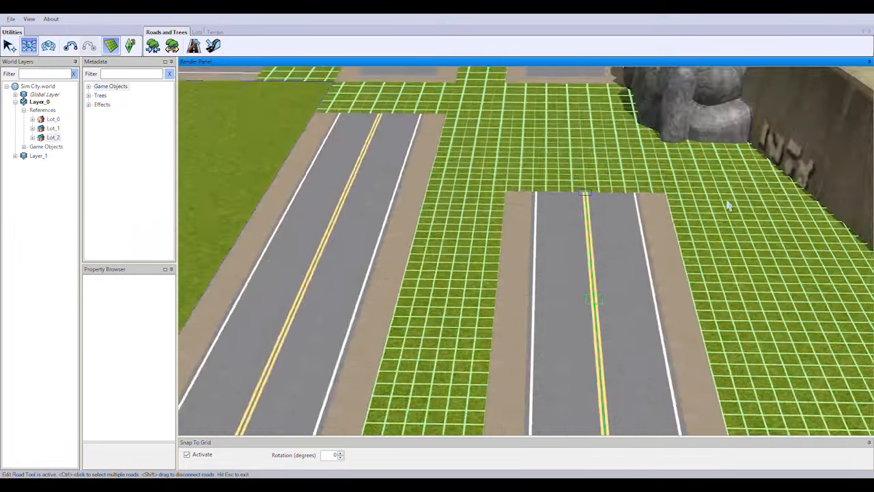
scroll(728, 207, "down", 3)
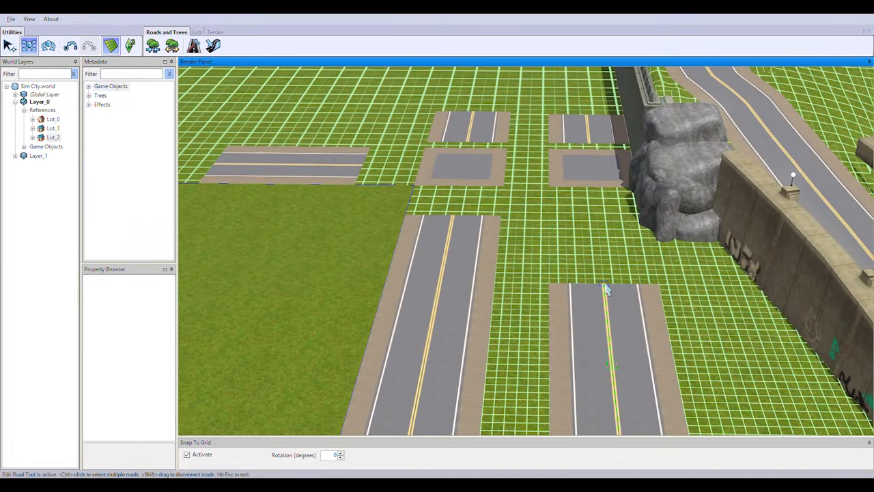
Step: Connect the parallel roads and the adjoining short segments to the two new intersections
left_click_drag(605, 287, 600, 194)
right_click_drag(571, 169, 585, 301)
scroll(601, 311, "up", 3)
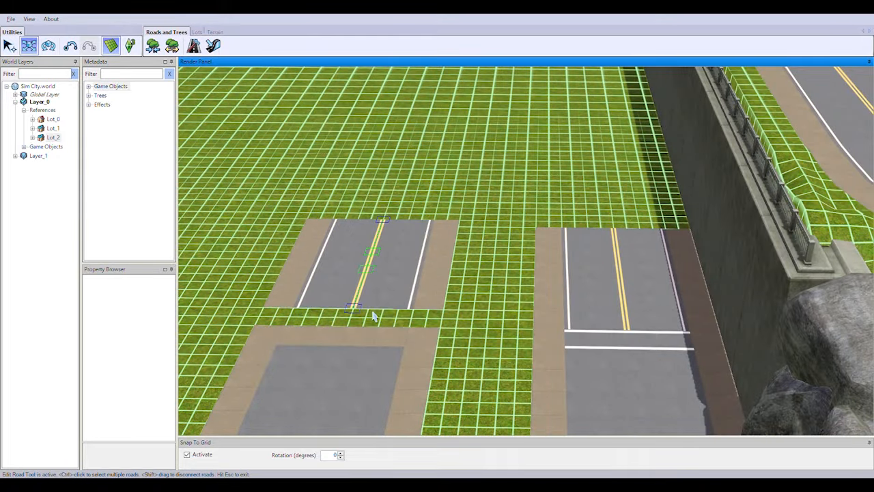
middle_click_drag(523, 380, 649, 325)
left_click_drag(515, 287, 577, 299)
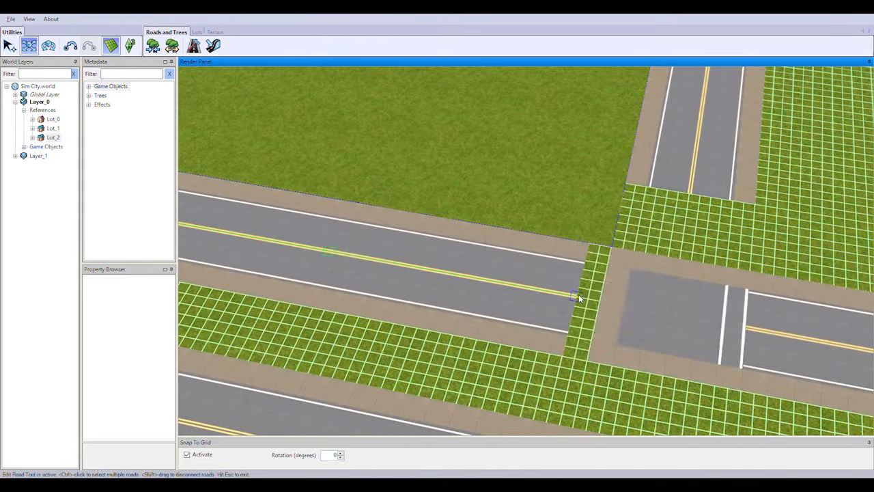
left_click_drag(709, 195, 674, 259)
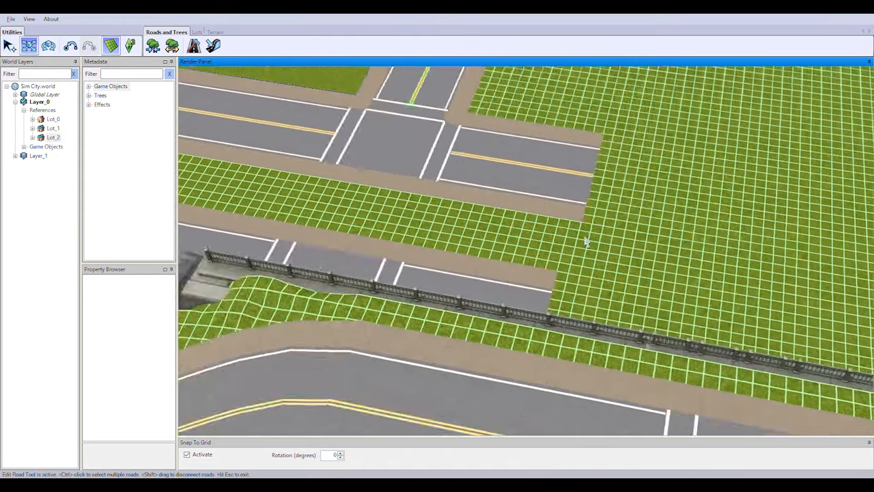
Step: Place a short road between the two parallel roads' new intersections and connect it to both
left_click(193, 46)
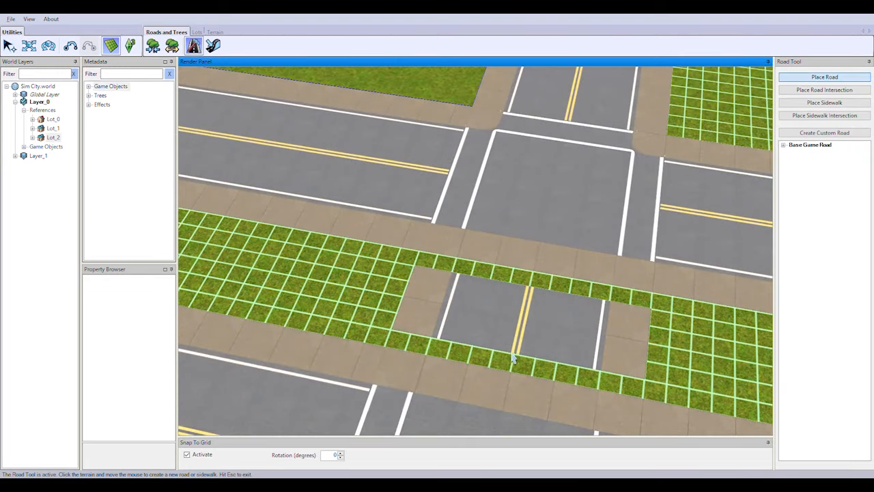
left_click(513, 357)
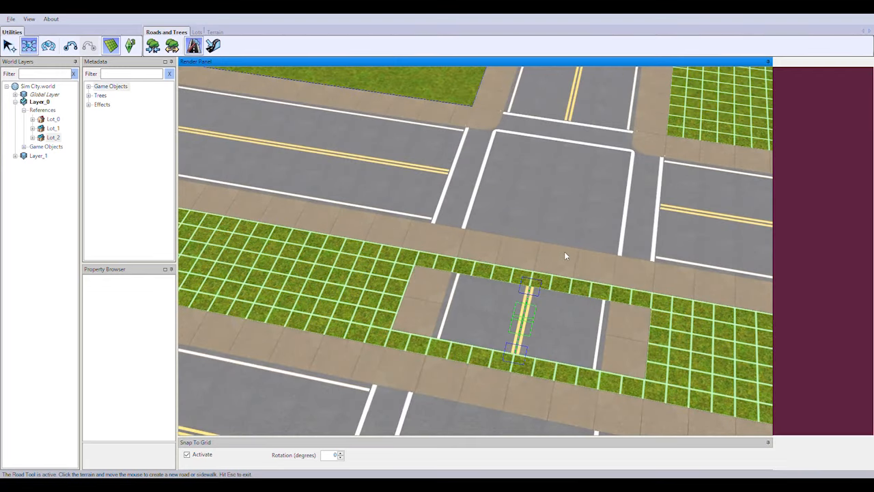
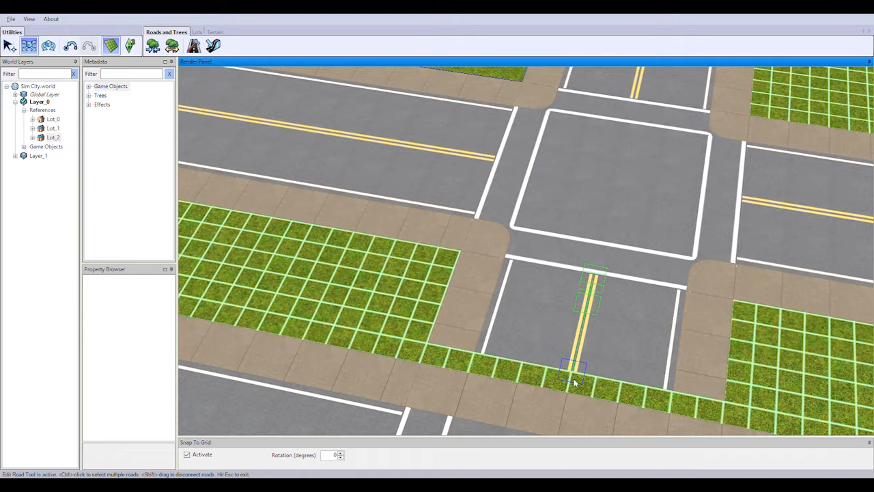
Step: Clone the existing lot twice, side by side along the inner road on the empty side of the cross road
scroll(575, 369, "down", 8)
middle_click_drag(635, 286, 568, 318)
right_click_drag(568, 318, 493, 332)
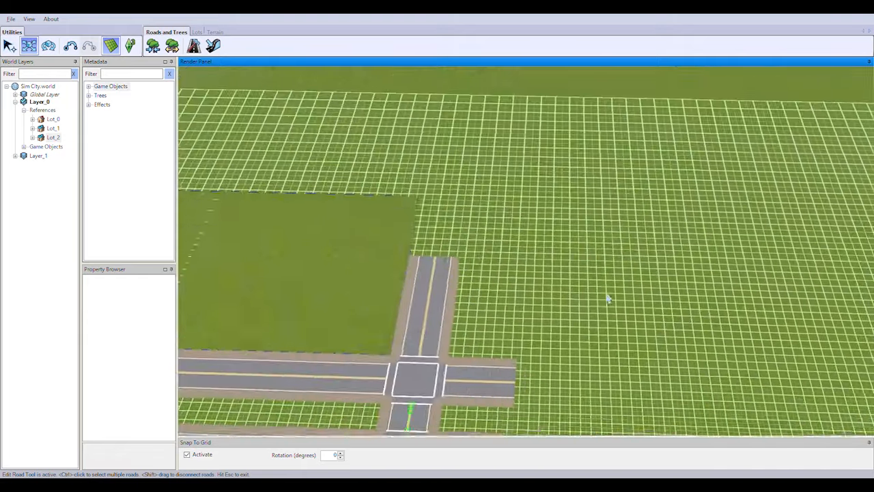
left_click(196, 32)
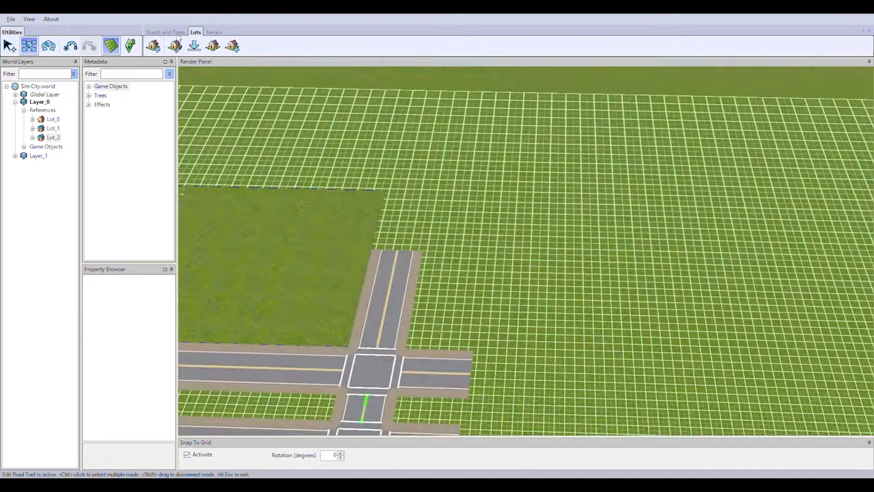
left_click(286, 234)
left_click(554, 278)
scroll(555, 278, "down", 2)
mouse_move(555, 278)
right_mouse_down()
mouse_move(698, 359)
mouse_move(577, 276)
right_mouse_up()
left_click(561, 272)
Step: Clone a lot behind the original front row and align it at Position X 1018, Position Z 360
scroll(550, 306, "down", 3)
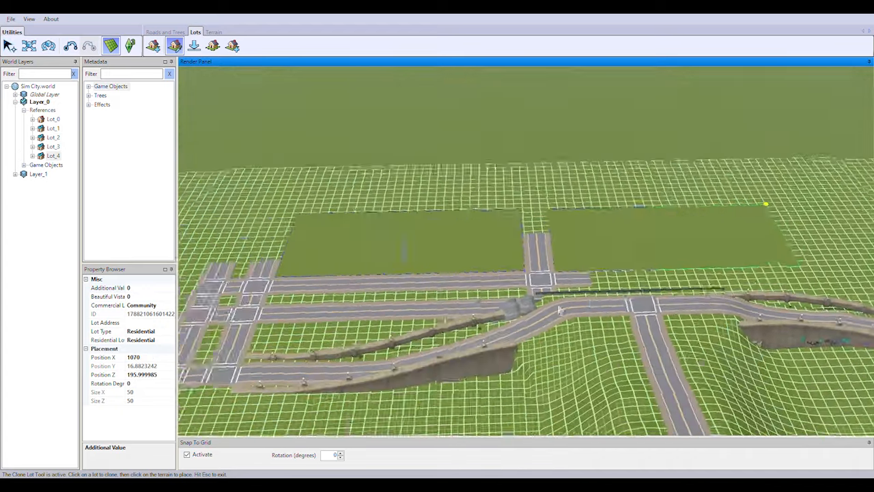
right_click_drag(560, 310, 697, 281)
middle_click_drag(697, 281, 519, 140)
right_click_drag(519, 140, 490, 287)
scroll(662, 312, "up", 2)
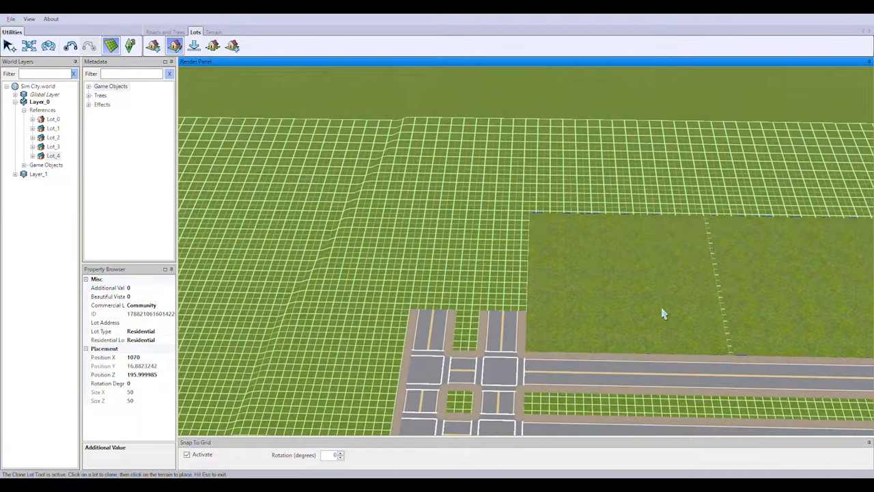
left_click(613, 177)
scroll(655, 245, "up", 3)
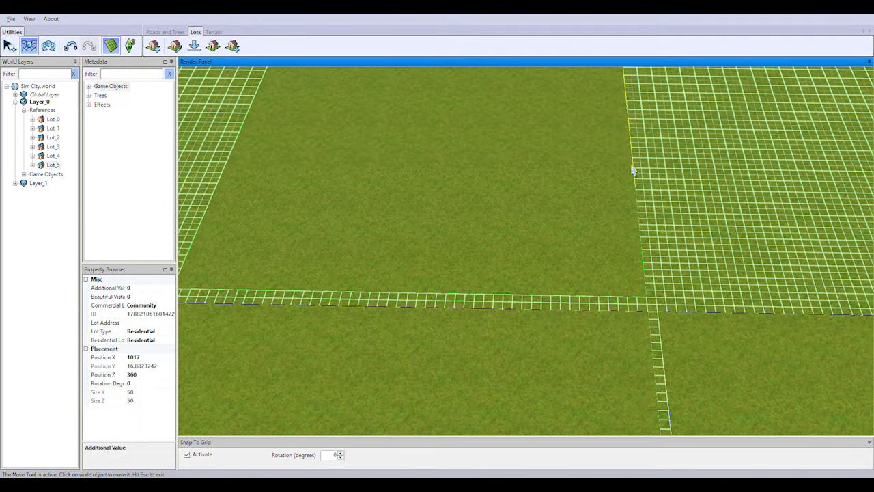
left_click_drag(665, 271, 681, 270)
Step: Clone two more lots into the back row, one on each side of the cross road's strip
scroll(721, 267, "down", 3)
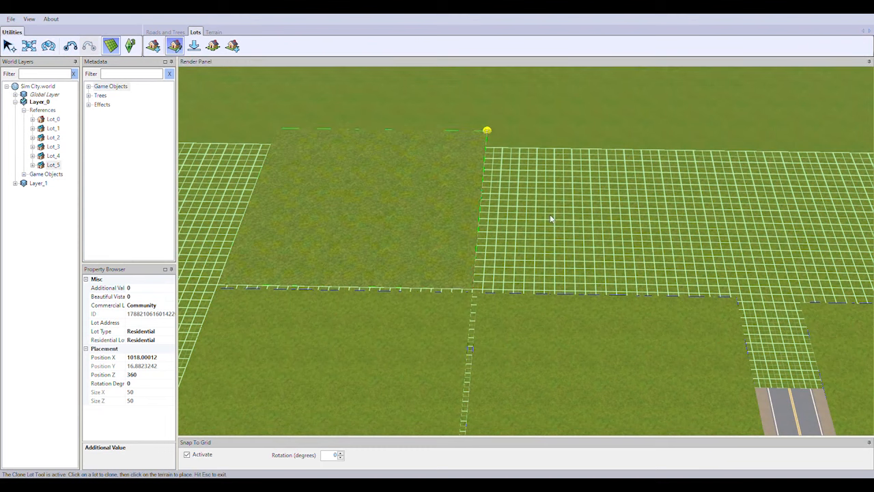
left_click(570, 188)
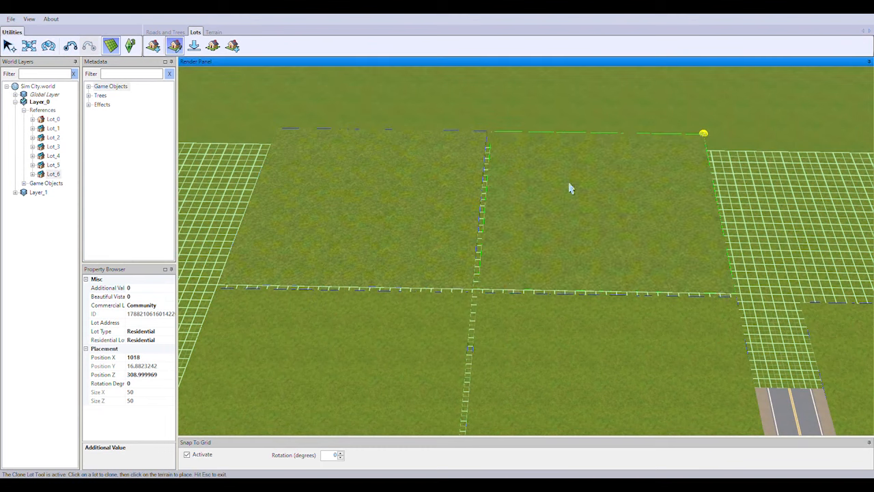
mouse_move(570, 187)
right_mouse_down()
mouse_move(358, 254)
mouse_move(525, 224)
right_mouse_up()
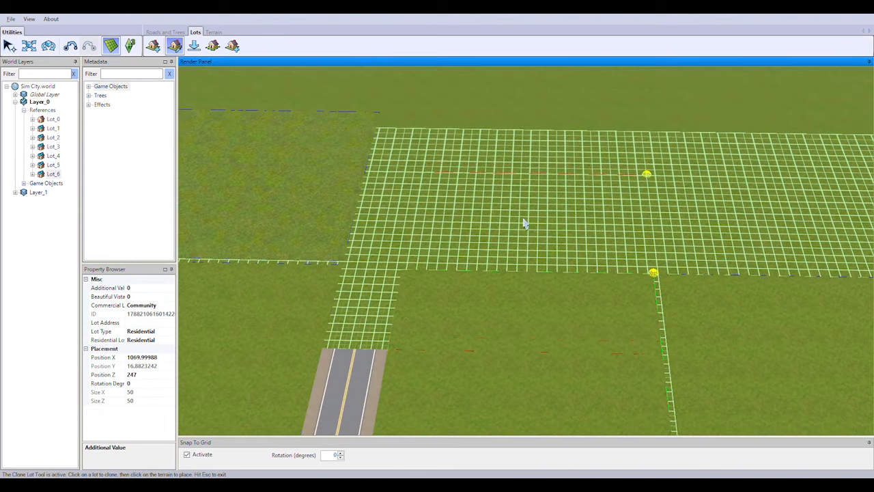
left_click(521, 166)
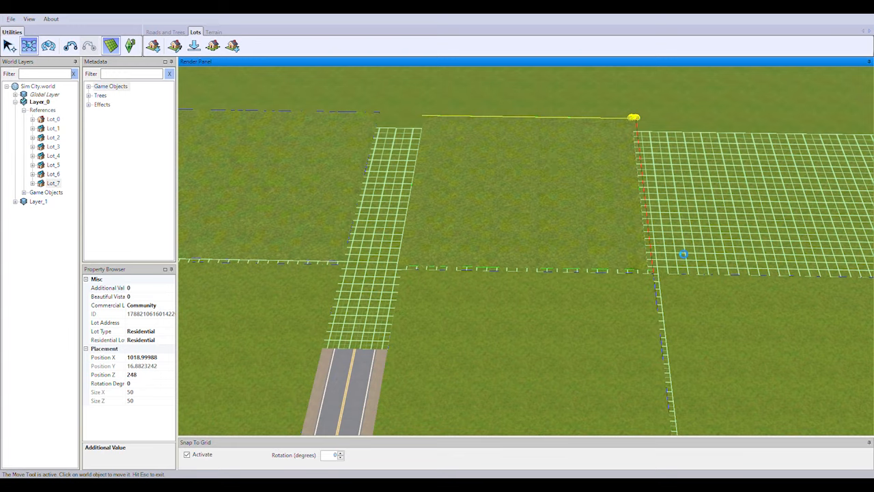
Step: Align the back-row lot just beyond the cross road's strip at Position X 1019, Position Z 247
scroll(402, 279, "up", 2)
right_click_drag(402, 280, 361, 299)
scroll(482, 310, "up", 1)
scroll(482, 310, "down", 1)
right_click_drag(482, 310, 337, 326)
scroll(608, 259, "down", 1)
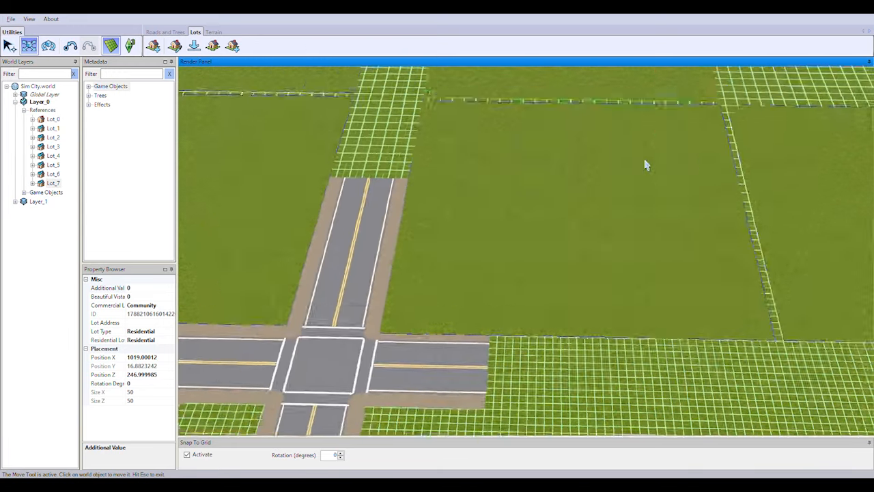
Step: Move the two front-row lots beyond the cross road to Position X 1069
right_click_drag(609, 259, 656, 209)
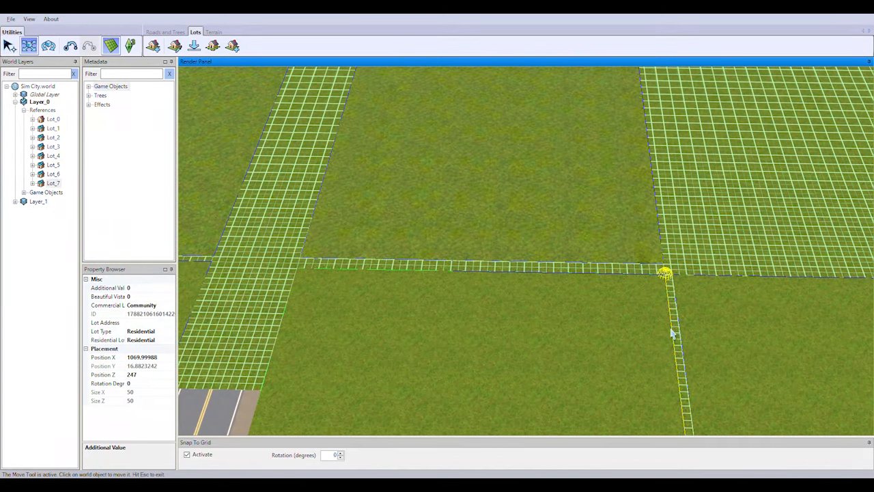
right_click_drag(382, 383, 435, 307)
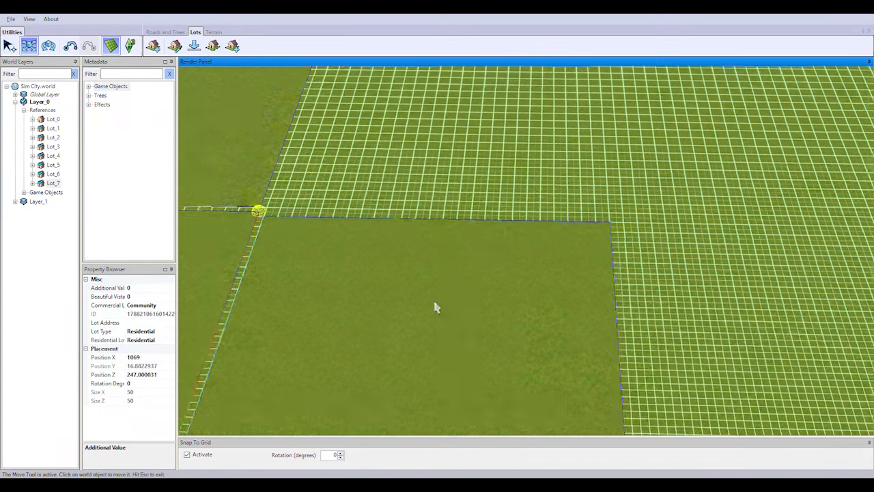
left_click(618, 289)
Step: Clone another lot into the back row's empty outer spot, at Position X 1018, Position Z 196
scroll(474, 186, "down", 3)
left_click(175, 45)
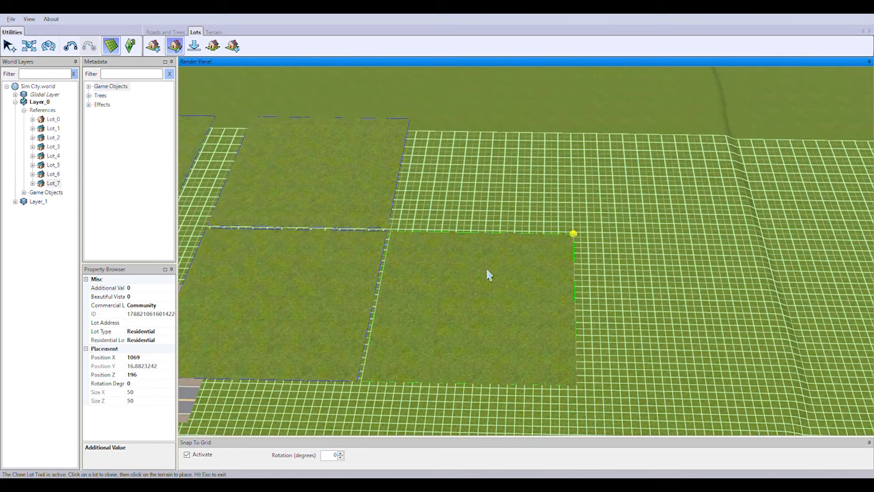
right_click_drag(352, 302, 287, 239)
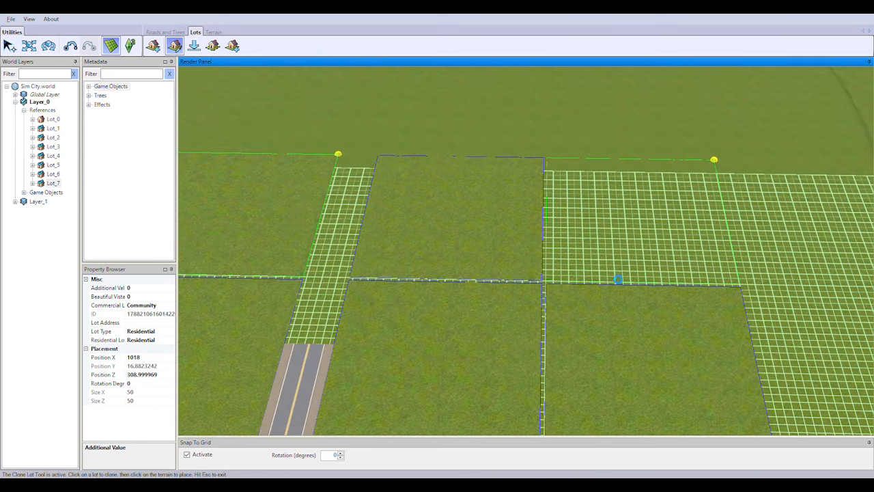
Step: Place road intersections beyond the ends of both parallel roads and a short cross road segment next to the inner intersection
mouse_move(618, 279)
right_mouse_down()
mouse_move(434, 341)
mouse_move(548, 326)
right_mouse_up()
scroll(548, 325, "up", 3)
left_click(168, 33)
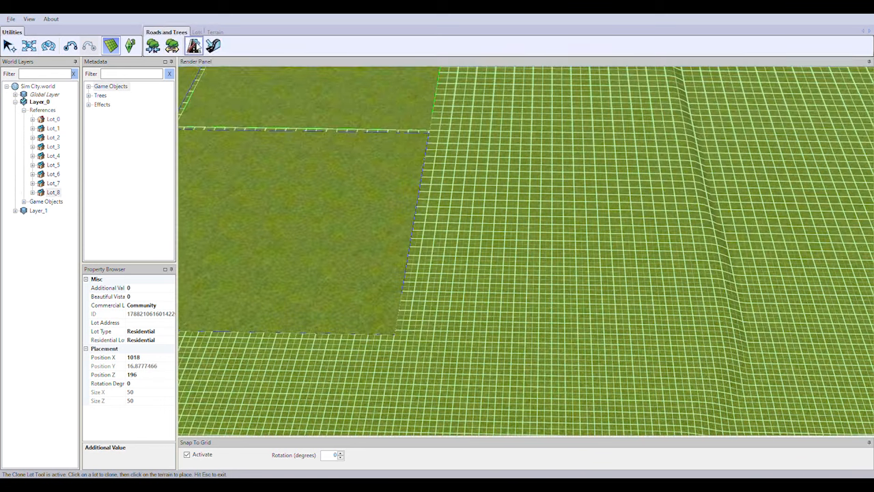
left_click(194, 46)
right_click_drag(462, 277, 351, 324)
right_click_drag(536, 263, 601, 348)
key("Escape")
key("Escape")
scroll(601, 348, "up", 3)
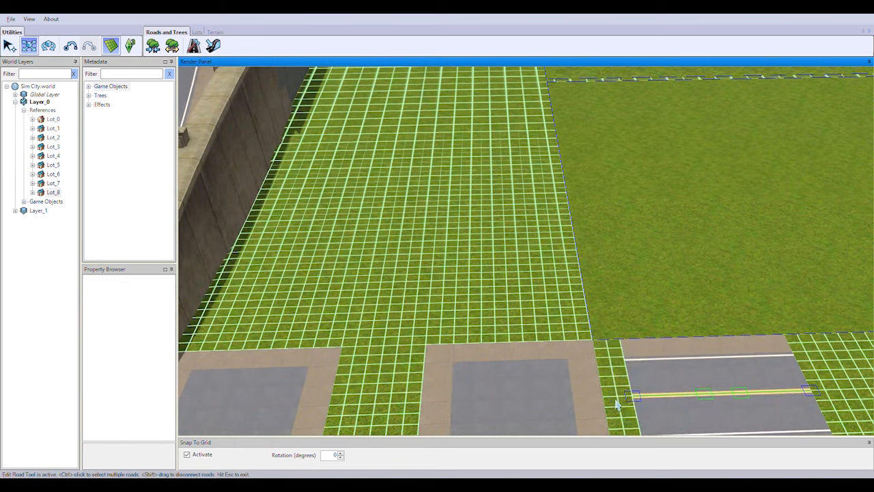
Step: Connect both parallel roads and the short cross road segment to the intersections past the outermost lots
right_click_drag(612, 404, 458, 104)
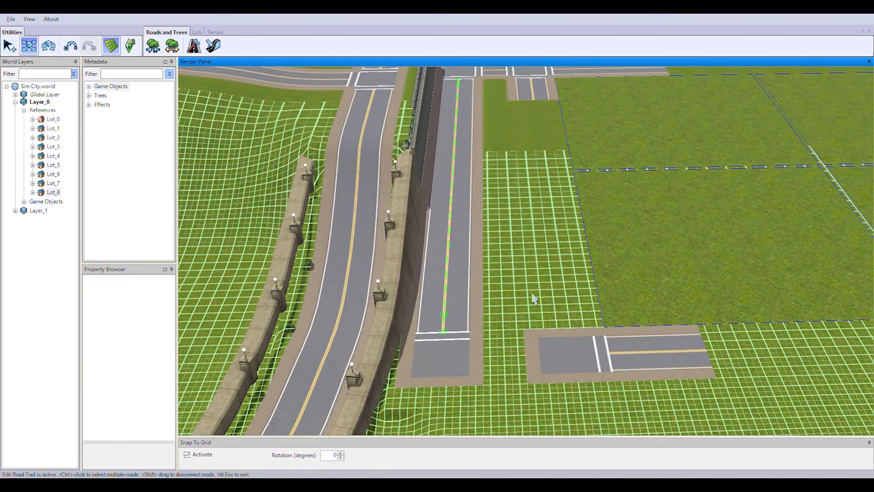
scroll(512, 269, "down", 5)
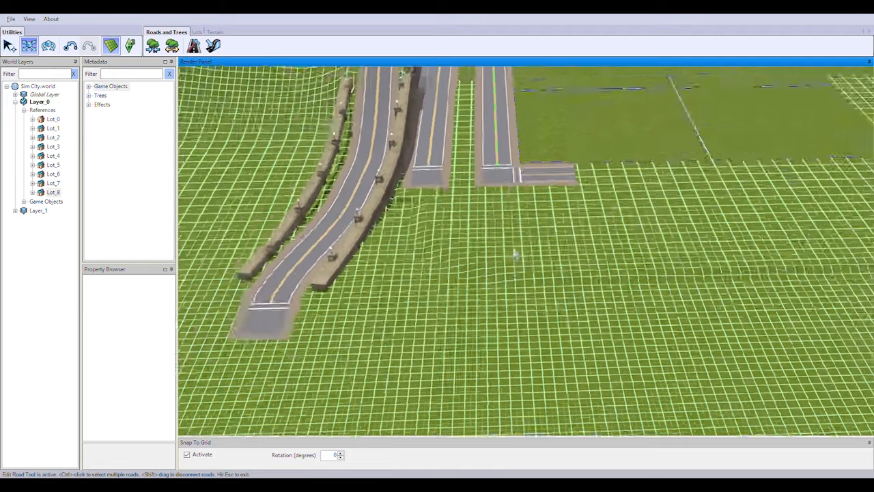
scroll(473, 215, "up", 3)
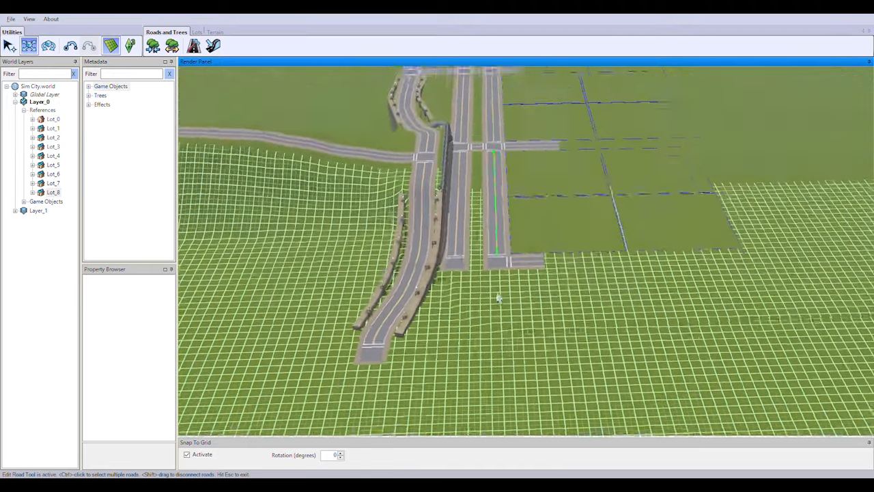
scroll(472, 215, "up", 5)
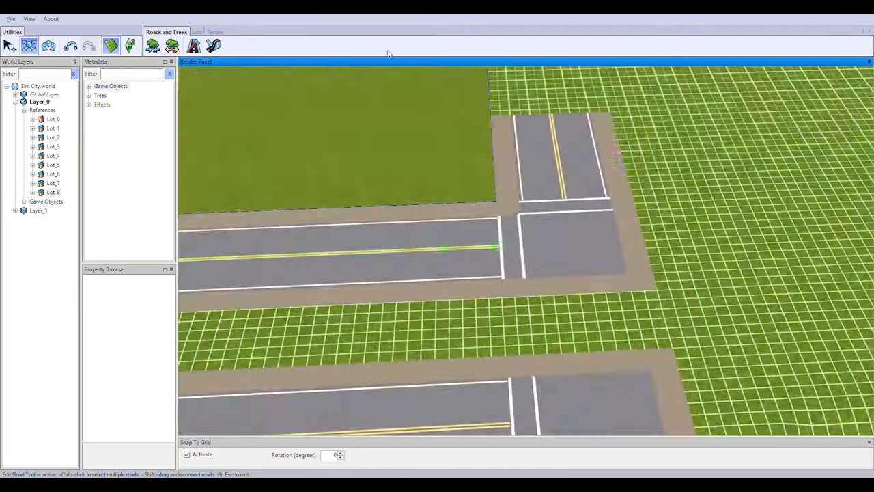
Step: Place a short road segment between the two end intersections and connect it to both
left_click(194, 46)
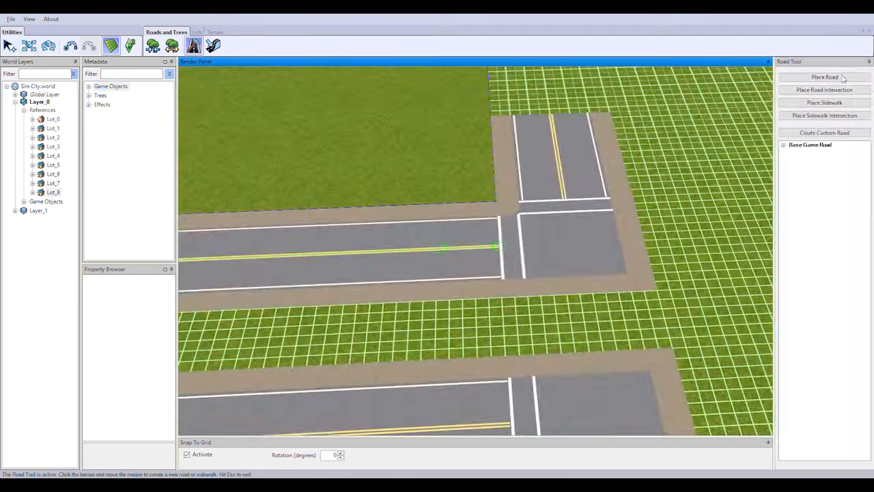
scroll(587, 413, "up", 3)
left_click_drag(564, 332, 602, 269)
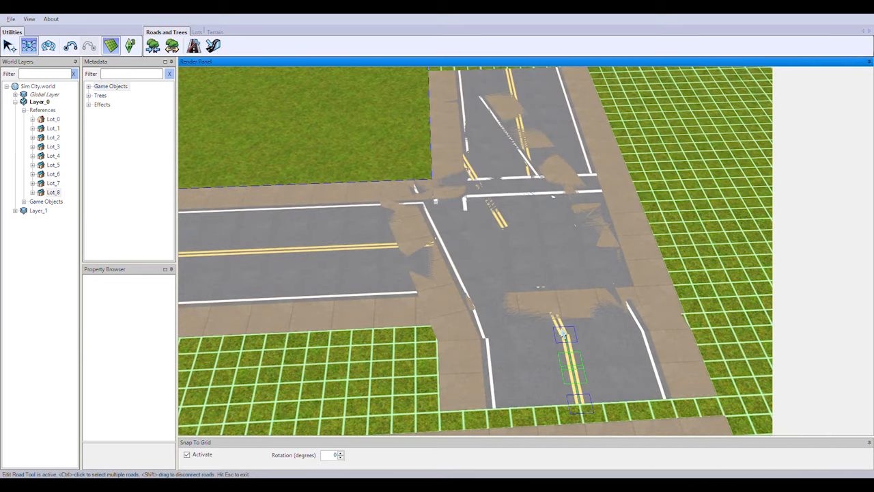
key("ctrl+z")
right_click_drag(564, 333, 561, 258)
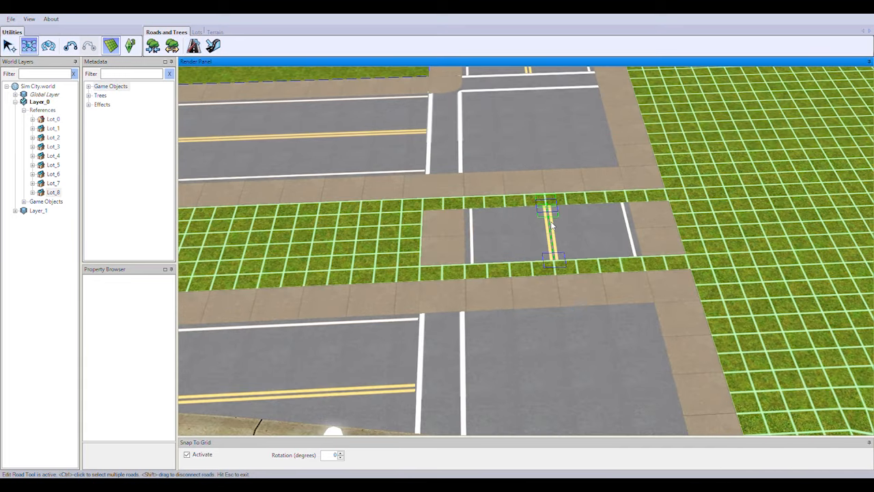
middle_click_drag(546, 198, 660, 253)
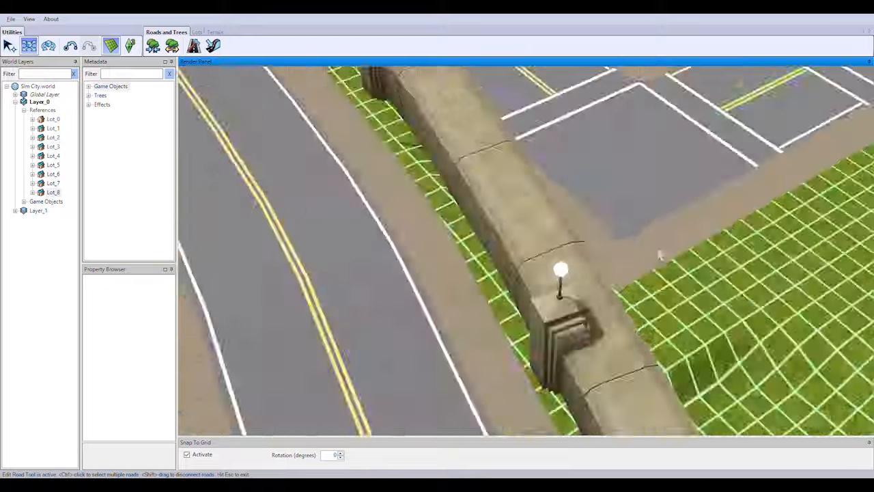
Step: Smooth the curved road between the stone walls with the Road Grading Tool, using Smoothen Road on a single segment
scroll(662, 251, "down", 5)
right_click_drag(665, 248, 577, 268)
right_click_drag(437, 424, 548, 303)
middle_click_drag(549, 303, 635, 312)
right_click_drag(580, 304, 629, 309)
middle_click_drag(629, 309, 708, 332)
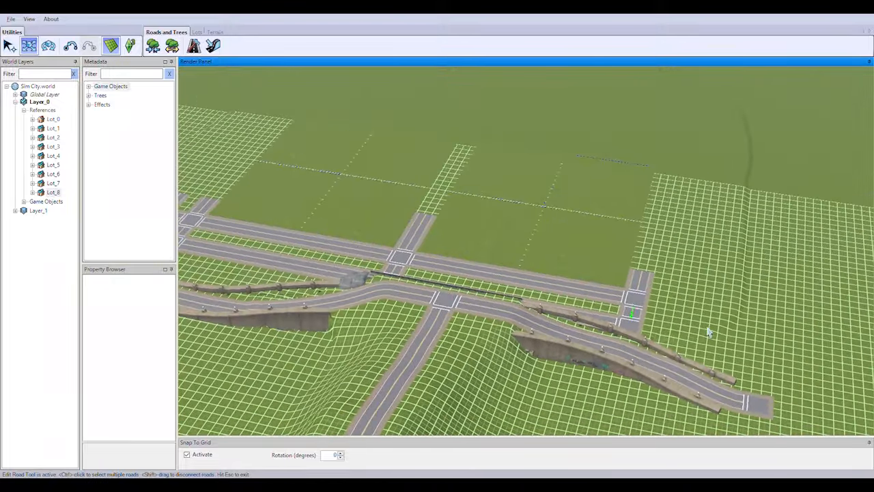
scroll(719, 352, "up", 3)
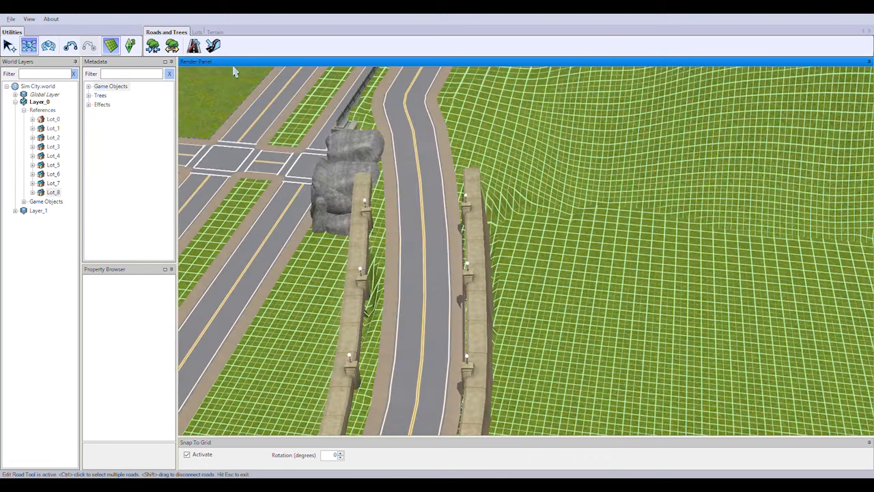
left_click(213, 45)
scroll(667, 311, "up", 3)
middle_click_drag(668, 310, 555, 149)
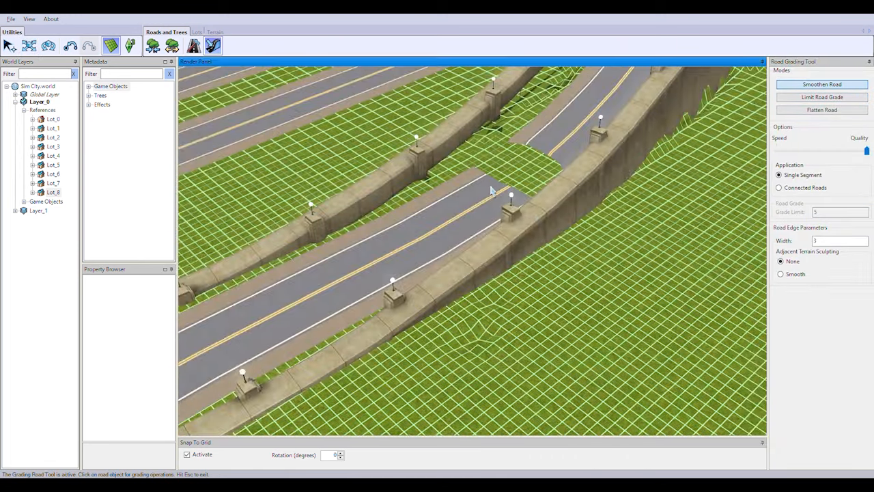
right_click_drag(367, 274, 640, 139)
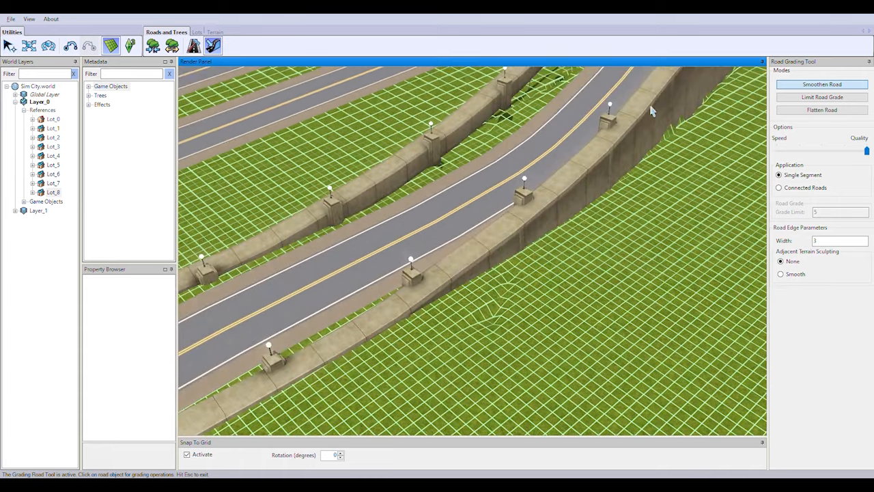
Step: Flatten the uneven terrain beside the raised curved road's retaining wall with the Flatten Terrain sculpting modifier
left_click(214, 32)
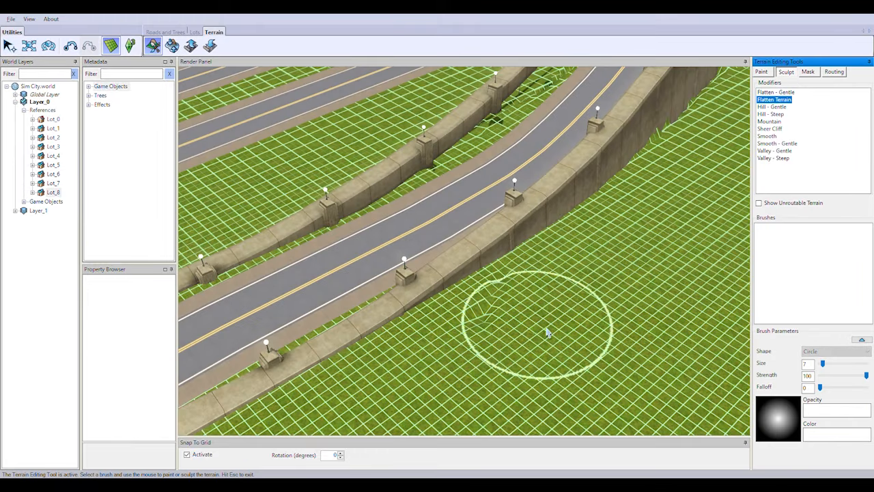
left_click_drag(547, 332, 515, 324)
middle_click_drag(514, 324, 658, 304)
scroll(577, 328, "down", 5)
mouse_move(577, 327)
middle_mouse_down()
mouse_move(574, 155)
mouse_move(437, 184)
middle_mouse_up()
mouse_move(437, 184)
right_mouse_down()
mouse_move(659, 255)
mouse_move(488, 269)
right_mouse_up()
scroll(488, 268, "up", 2)
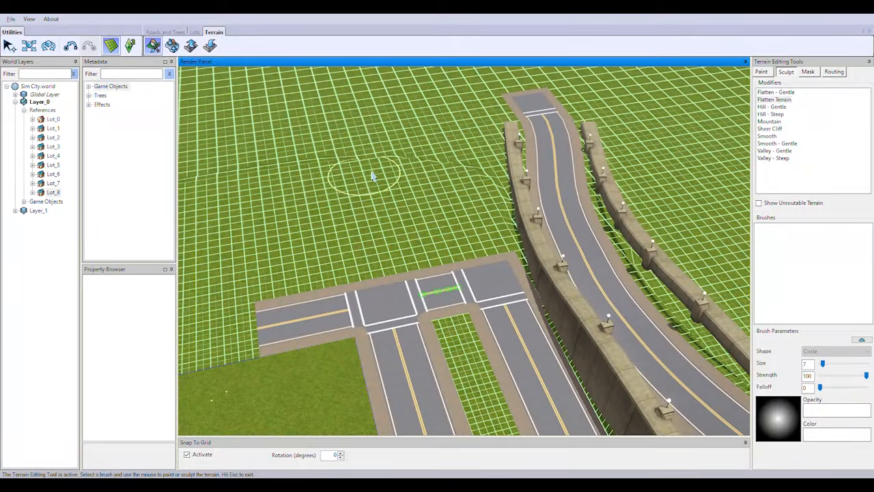
Step: Place a short, free-standing road segment on the grass beside the outermost intersection next to the lots
right_click_drag(478, 184, 389, 243)
middle_click_drag(388, 244, 426, 316)
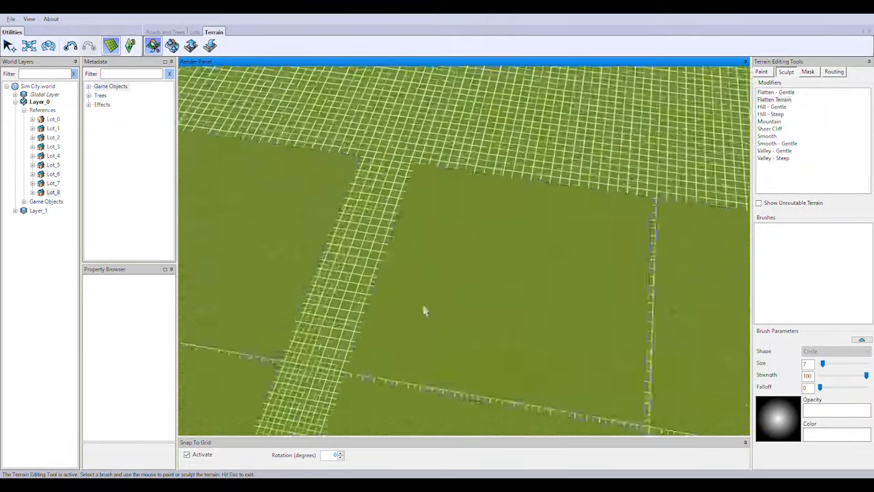
scroll(464, 294, "down", 5)
scroll(525, 260, "down", 5)
right_click_drag(525, 260, 430, 253)
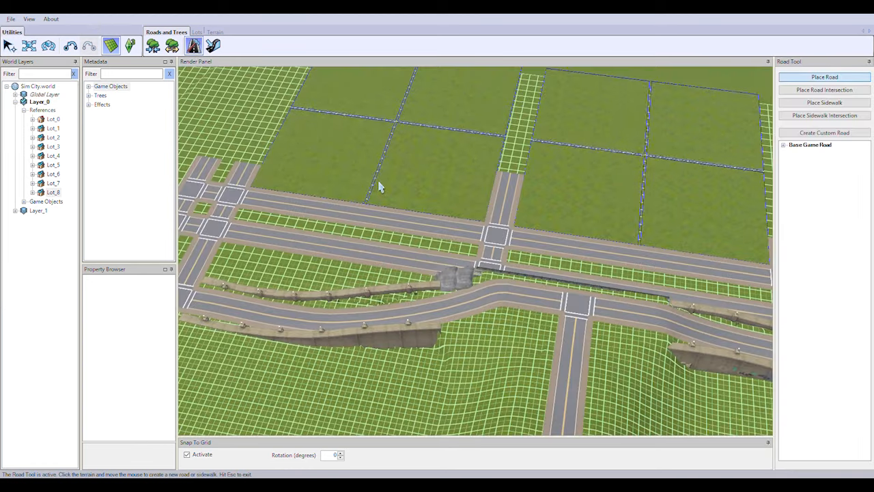
scroll(332, 198, "up", 2)
right_click_drag(332, 198, 660, 263)
scroll(661, 264, "up", 4)
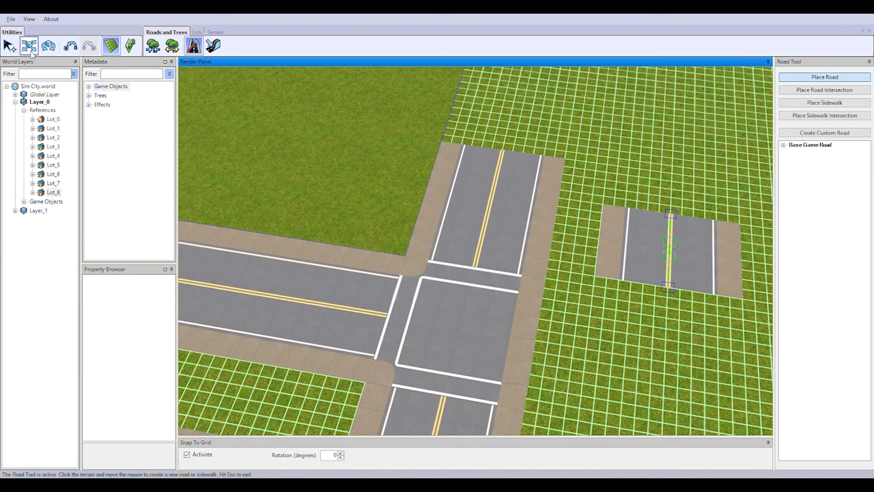
left_click(29, 46)
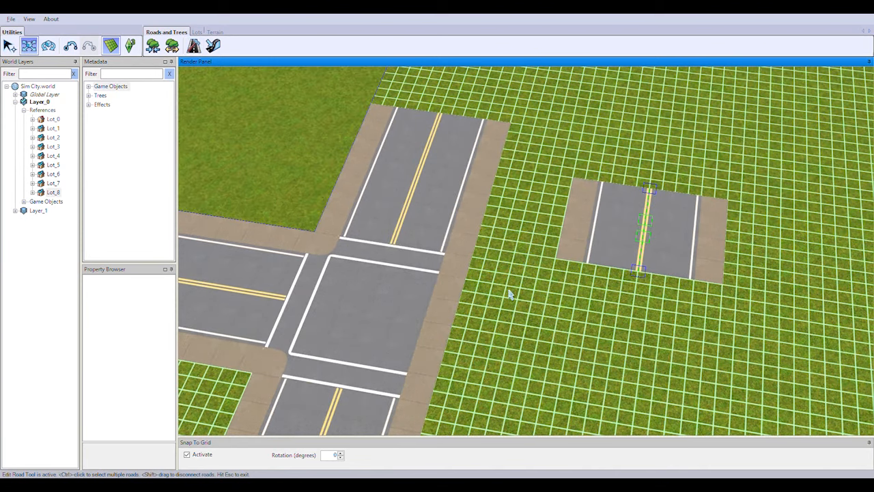
right_click_drag(508, 294, 744, 314)
left_click(195, 45)
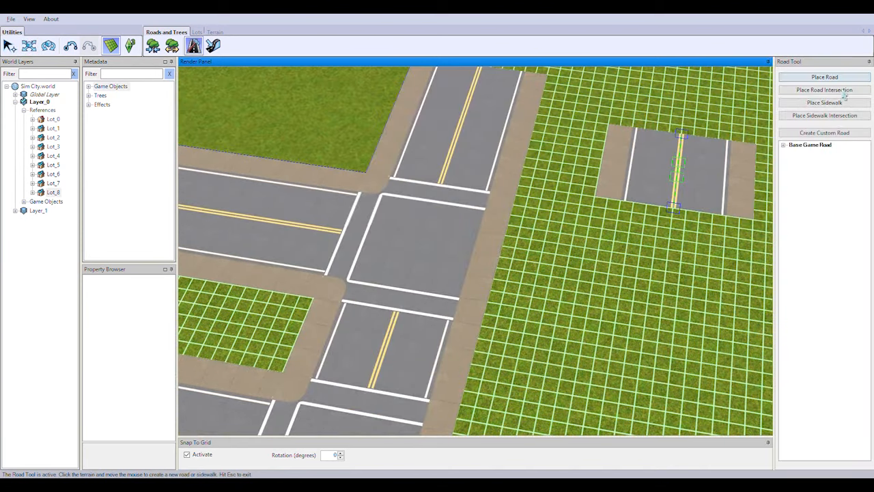
Step: Place two road intersections in line with the free-standing road segment, opposite the existing pair of intersections
left_click(844, 95)
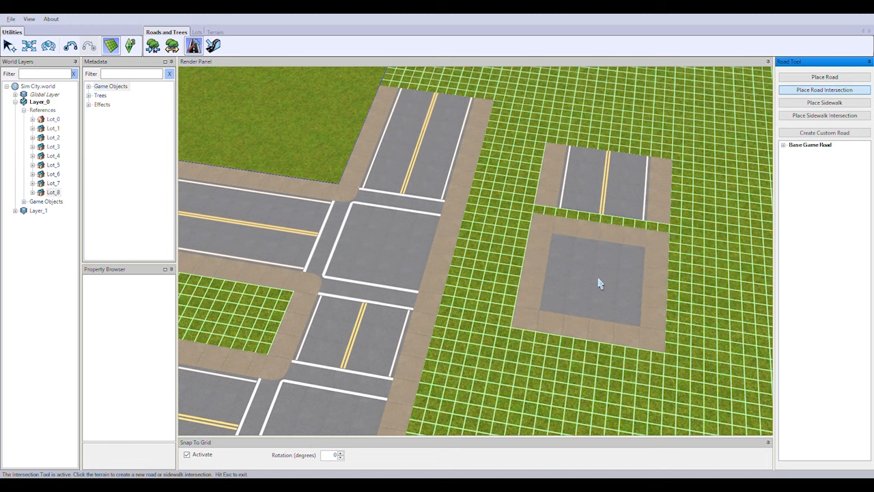
left_click(598, 281)
right_click_drag(537, 217, 512, 305)
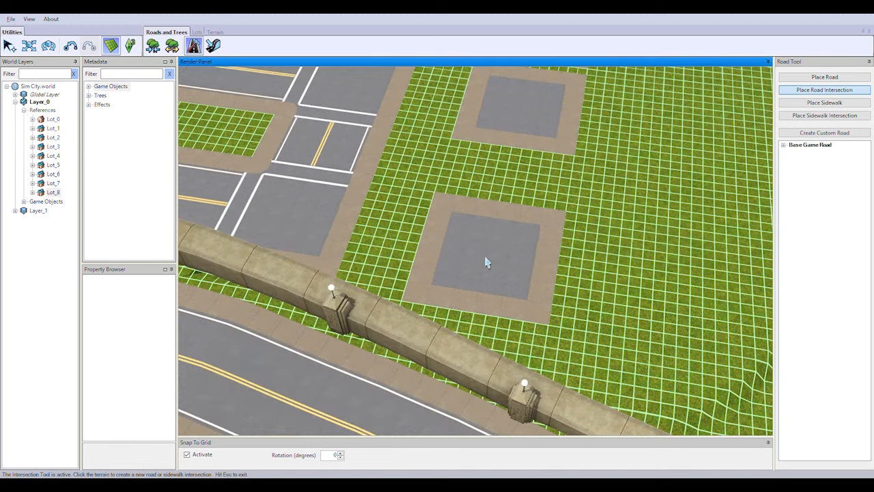
Step: Place short road segments between the two new intersections and towards the existing intersection near the retaining wall
left_click(853, 77)
left_click_drag(502, 196, 513, 148)
left_click(819, 94)
left_click(823, 79)
right_click_drag(685, 96, 694, 169)
middle_click_drag(694, 170, 468, 217)
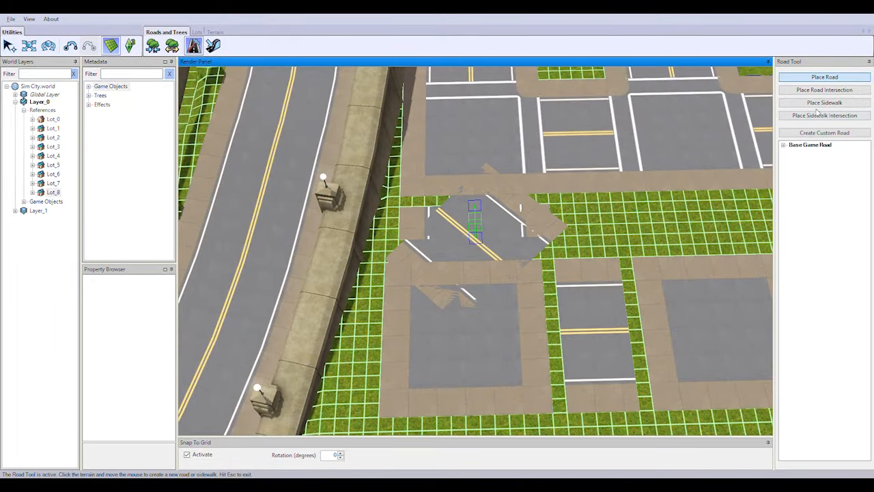
Step: Snap the ends of the new road segments onto the neighbouring intersections so both rows are connected
key("Escape")
right_click_drag(558, 247, 584, 320)
left_click(850, 140)
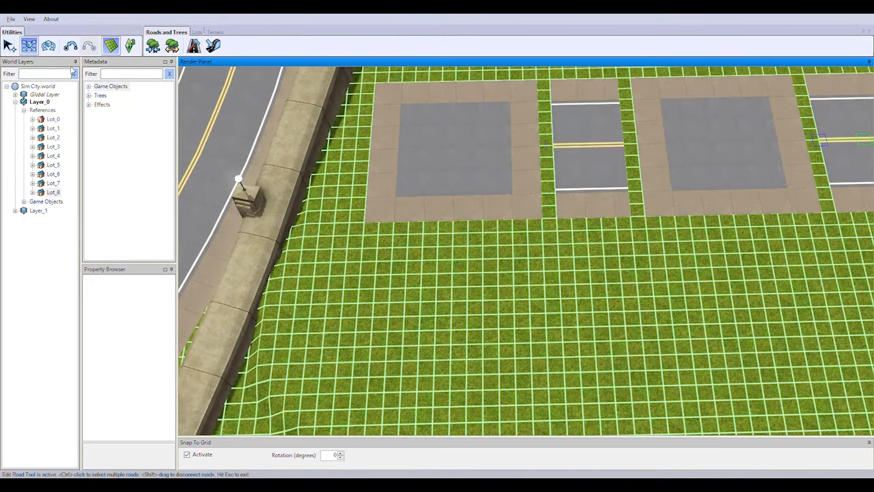
left_click(480, 175)
right_click_drag(480, 176, 514, 180)
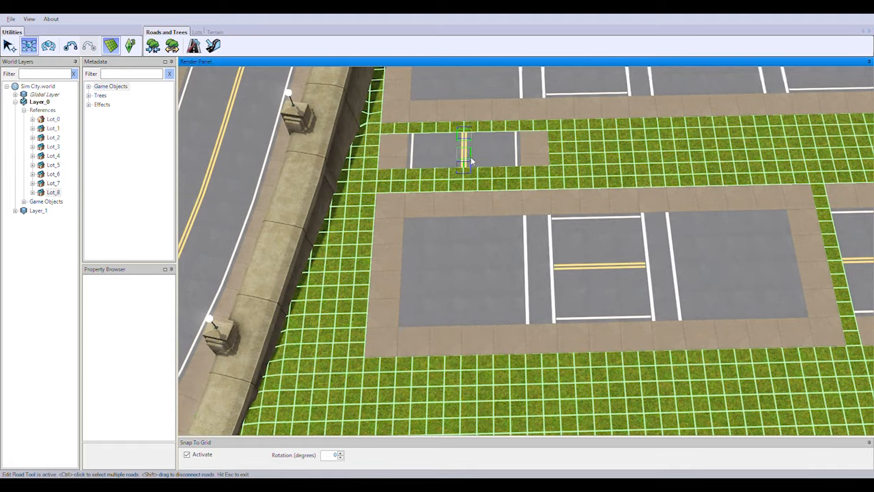
left_click_drag(465, 125, 466, 101)
scroll(472, 137, "down", 2)
right_click_drag(478, 205, 570, 258)
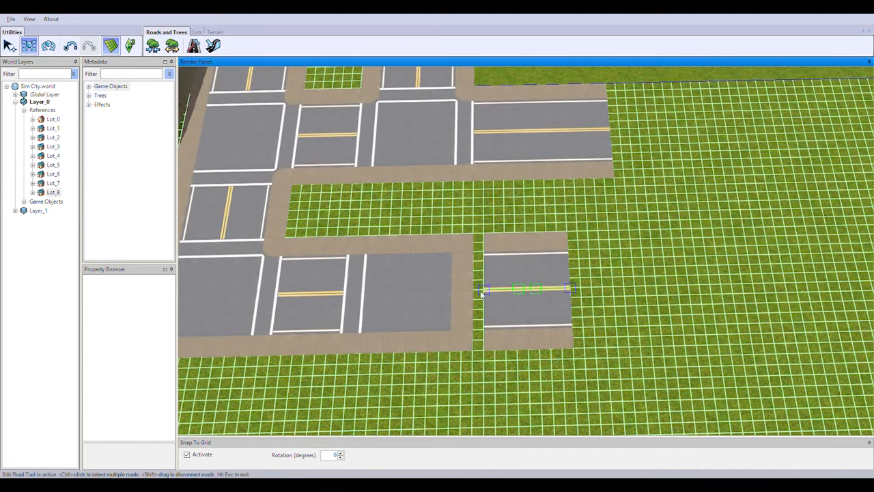
left_click_drag(575, 290, 630, 288)
Step: Place a short road segment across the grass strip between the second pair of facing intersections
left_click(194, 46)
right_click_drag(512, 217, 447, 179)
scroll(472, 216, "up", 2)
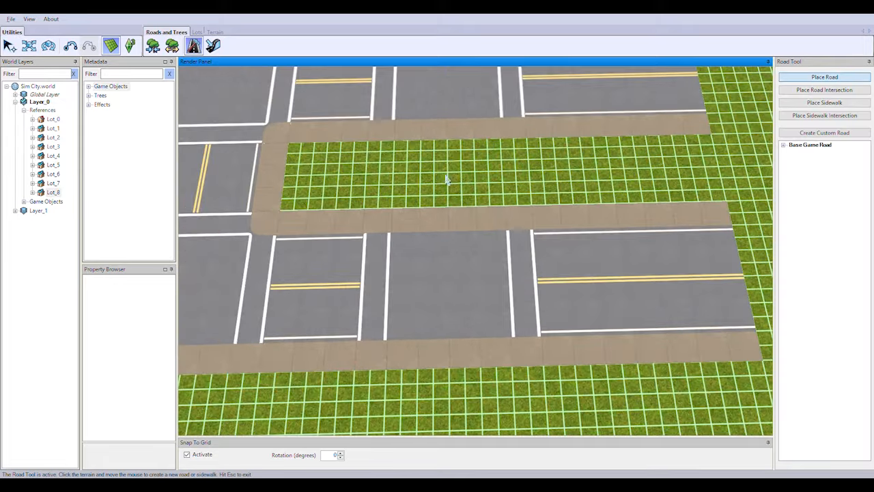
left_click_drag(448, 196, 447, 201)
left_click(832, 88)
right_click_drag(567, 332, 652, 259)
scroll(649, 257, "down", 3)
scroll(578, 309, "up", 1)
scroll(567, 275, "down", 5)
scroll(575, 299, "up", 4)
left_click(825, 90)
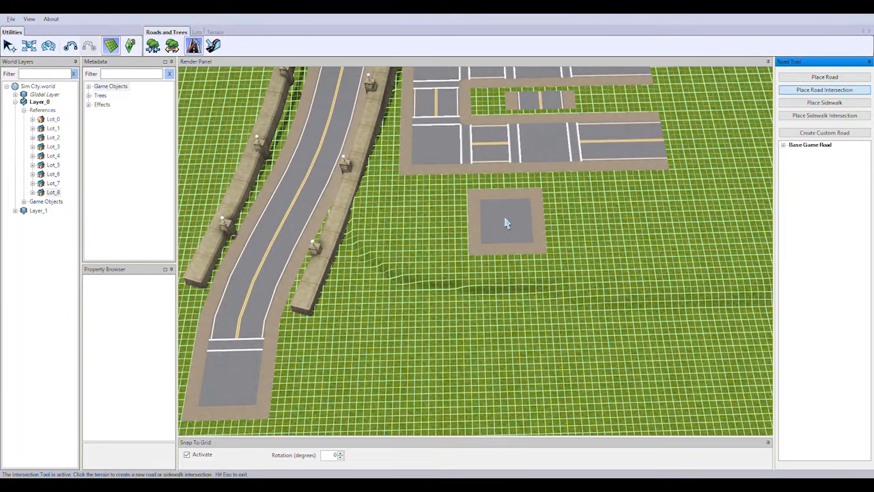
scroll(613, 301, "down", 3)
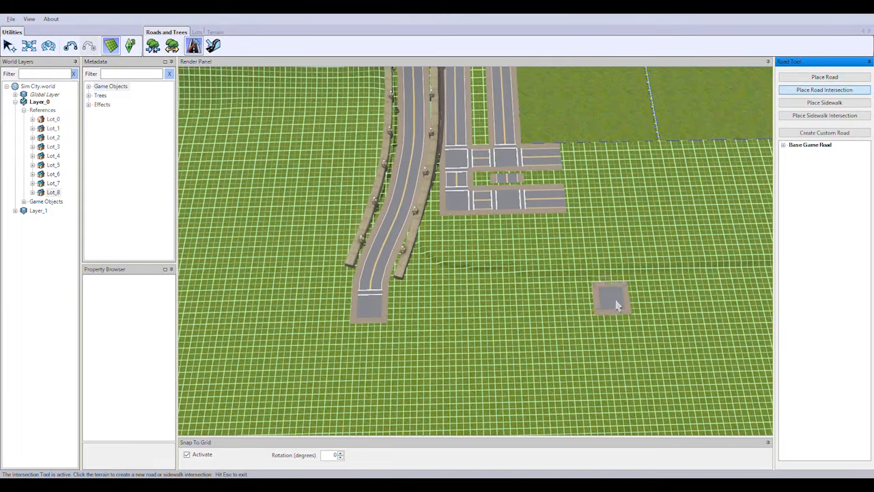
scroll(616, 305, "up", 5)
key("Escape")
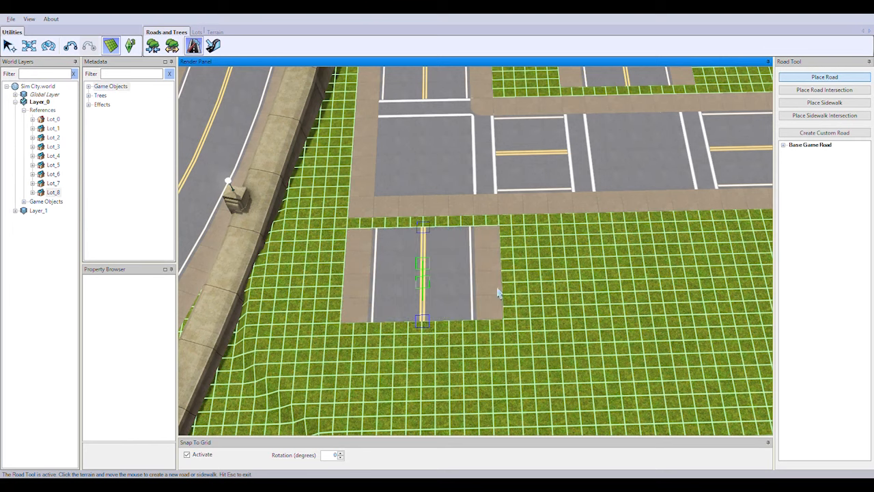
Step: Add road stubs on the outer side of the two new intersections and snap them into place
left_click(837, 89)
right_click_drag(639, 156, 536, 194)
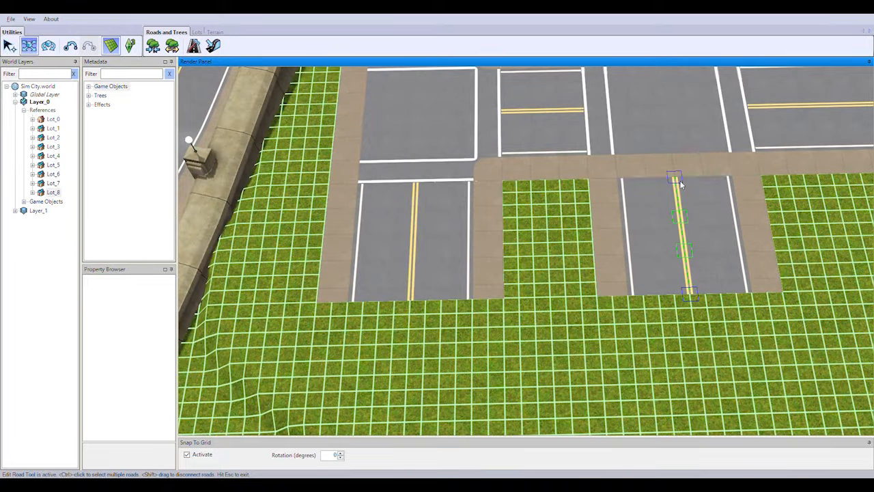
left_click_drag(681, 184, 676, 156)
Step: Place a road intersection at the far end of the grass corridor between the two blocks of lots
scroll(553, 308, "down", 6)
right_click_drag(592, 318, 546, 328)
middle_click_drag(546, 328, 497, 316)
right_click_drag(496, 316, 553, 200)
scroll(554, 200, "up", 3)
left_click(194, 46)
left_click(812, 90)
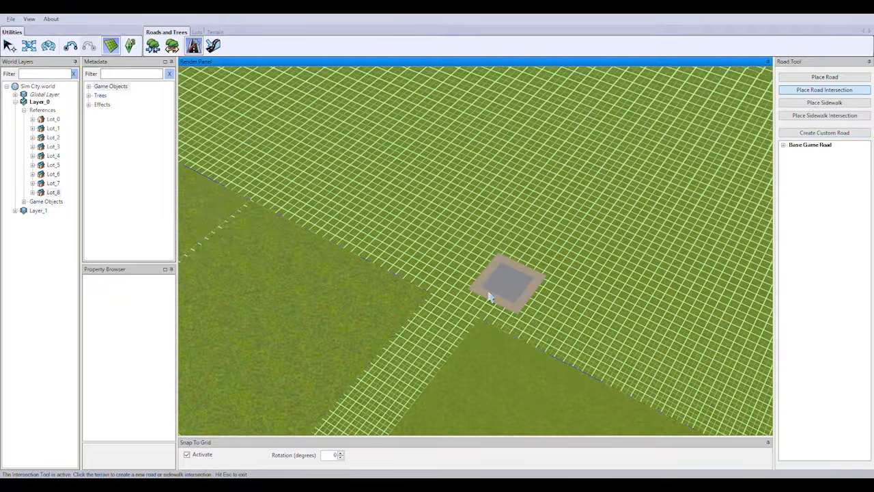
scroll(490, 296, "up", 3)
left_click(480, 318)
Step: Examine the terrain ridge between the lots, the new road junctions and the edge of the world
scroll(628, 327, "down", 8)
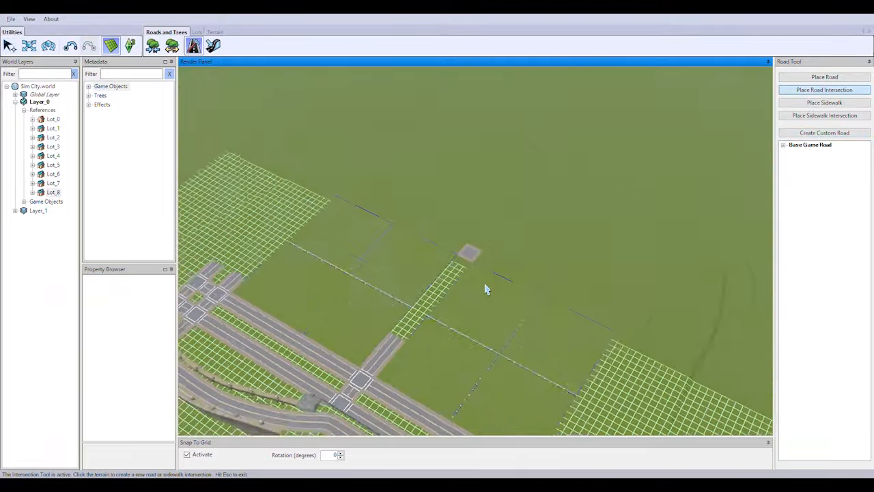
scroll(493, 303, "down", 5)
right_click_drag(502, 322, 492, 359)
middle_click_drag(492, 359, 368, 372)
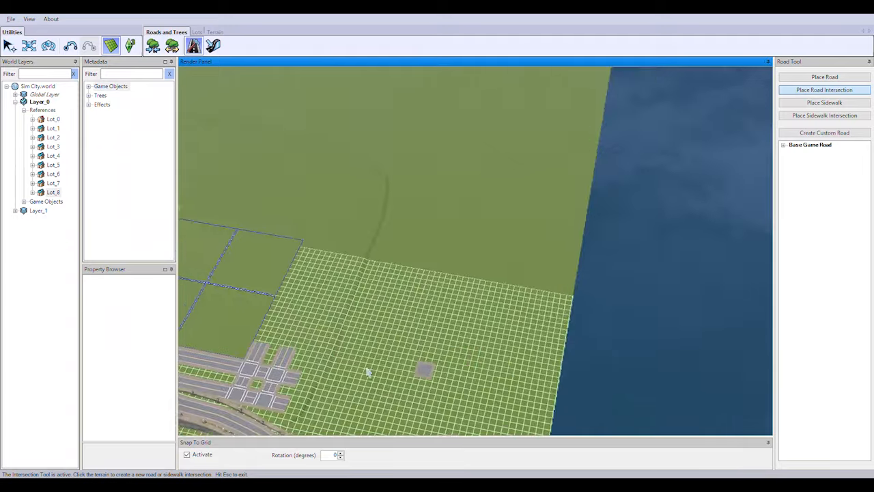
right_click_drag(368, 372, 562, 367)
scroll(562, 366, "up", 3)
left_click(214, 32)
left_click(153, 45)
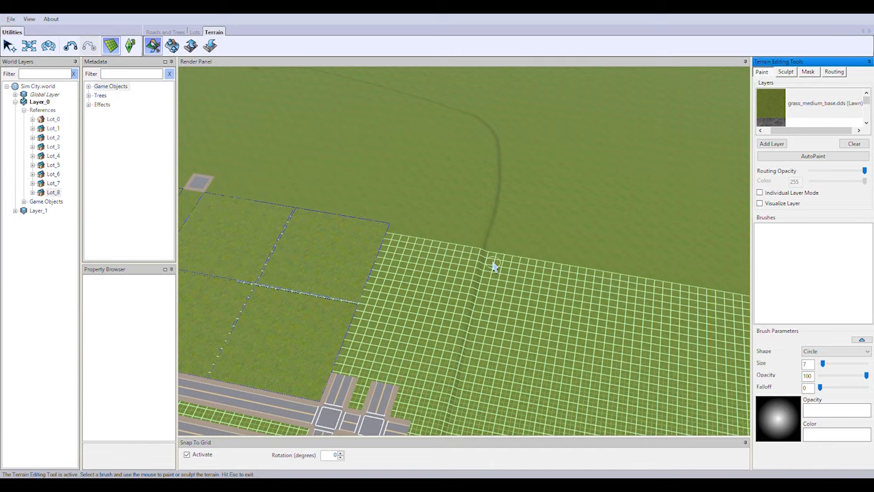
right_click_drag(495, 266, 415, 382)
middle_click_drag(466, 294, 448, 316)
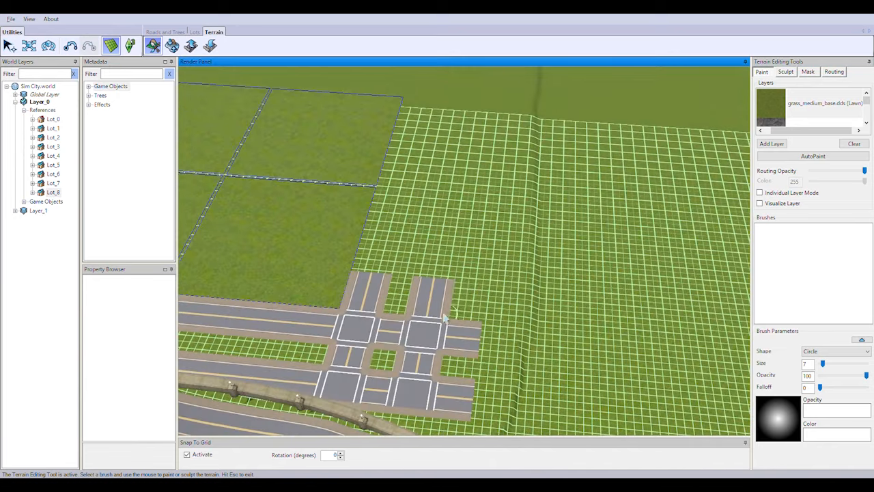
scroll(448, 316, "up", 3)
Step: Try a 30 by 30 lot beside the outer road stub, and undo its placement
left_click(195, 32)
left_click(153, 45)
scroll(456, 360, "up", 2)
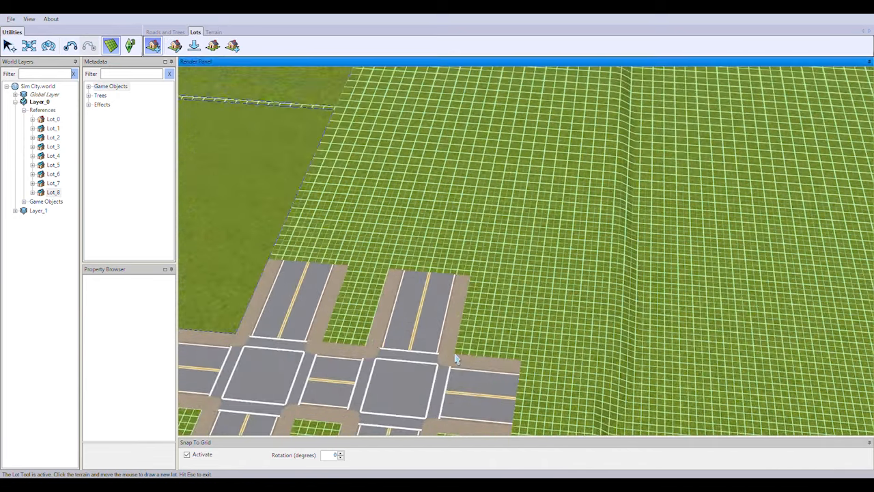
scroll(607, 375, "down", 5)
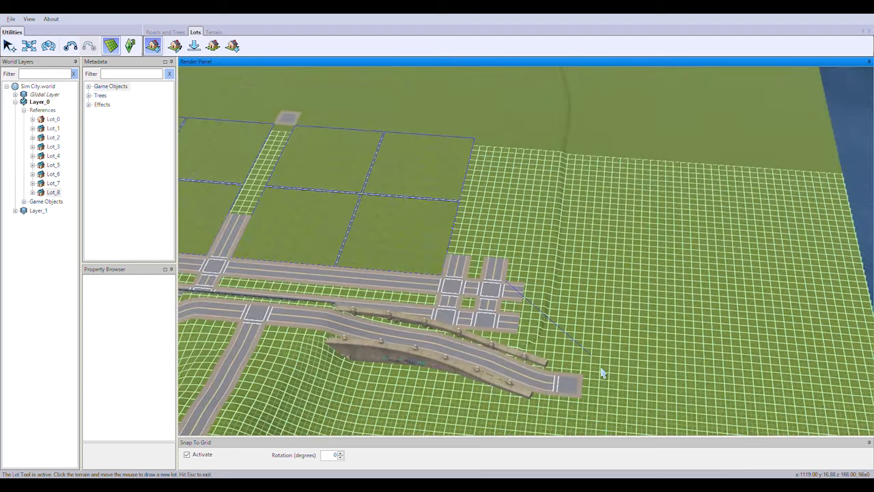
scroll(603, 374, "up", 5)
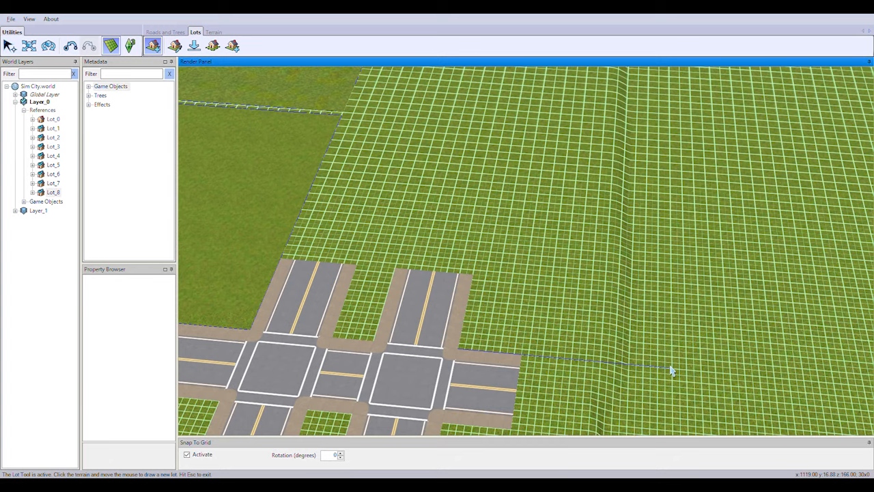
left_click(676, 217)
scroll(511, 274, "up", 3)
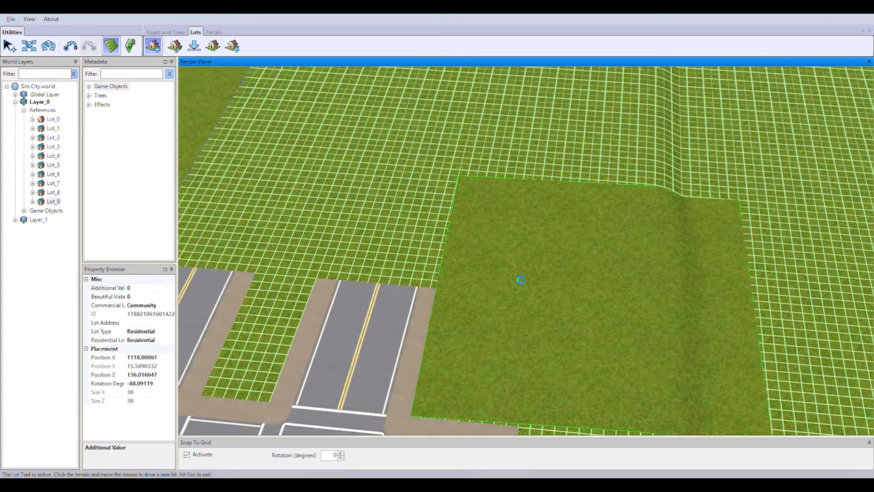
key("ctrl+z")
Step: Draw a 30 by 30 lot in the corner between the two outer road stubs
middle_click_drag(512, 398, 423, 148)
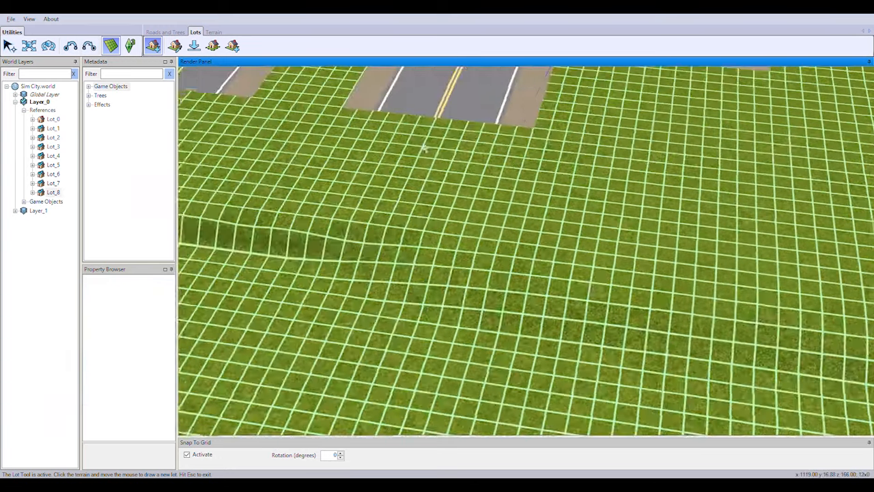
right_click_drag(423, 148, 295, 394)
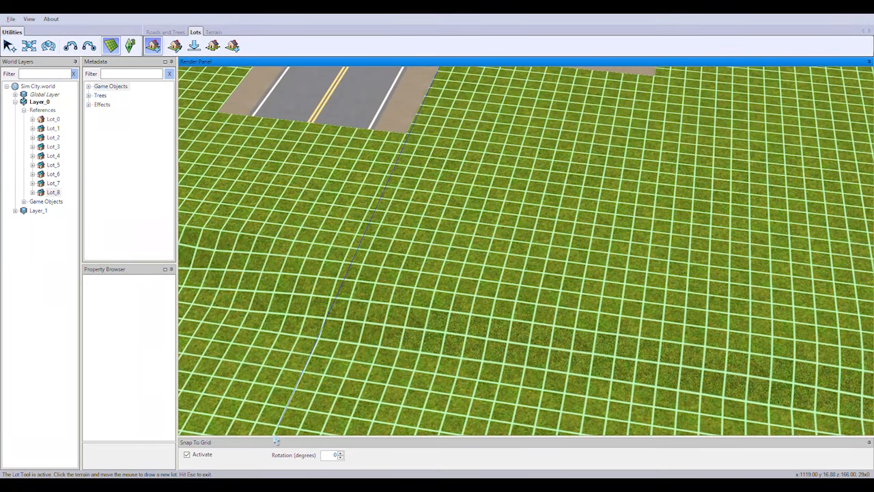
scroll(866, 429, "down", 1)
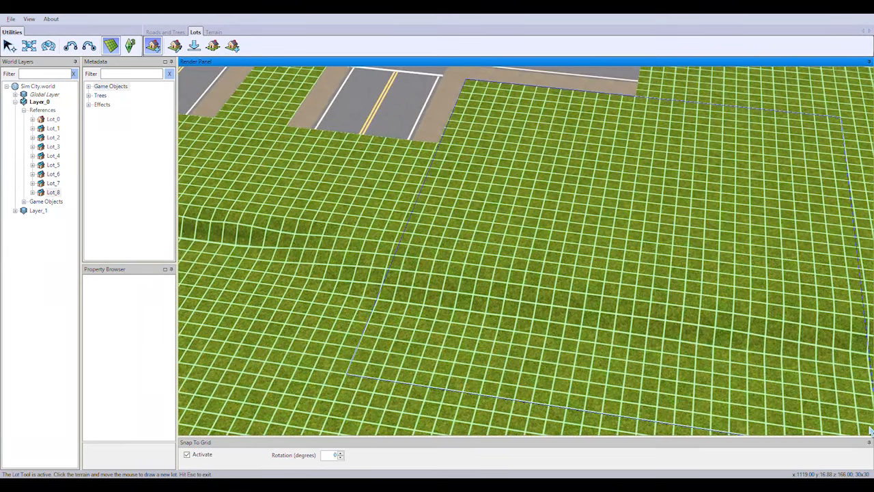
left_click(867, 430)
right_click_drag(572, 208, 507, 324)
scroll(471, 344, "down", 4)
scroll(466, 347, "up", 4)
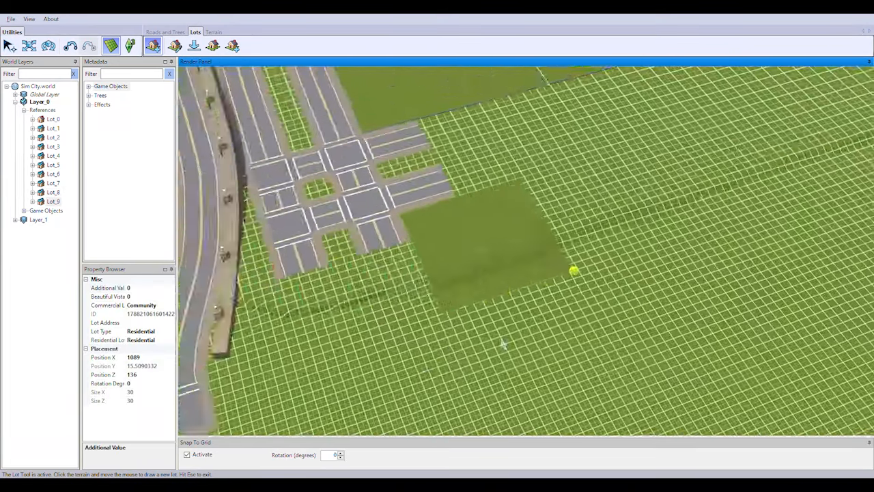
Step: Flatten the terrain ridge around the edges of the new 30 by 30 lot with Flatten Terrain, undoing one change along the way
left_click(214, 32)
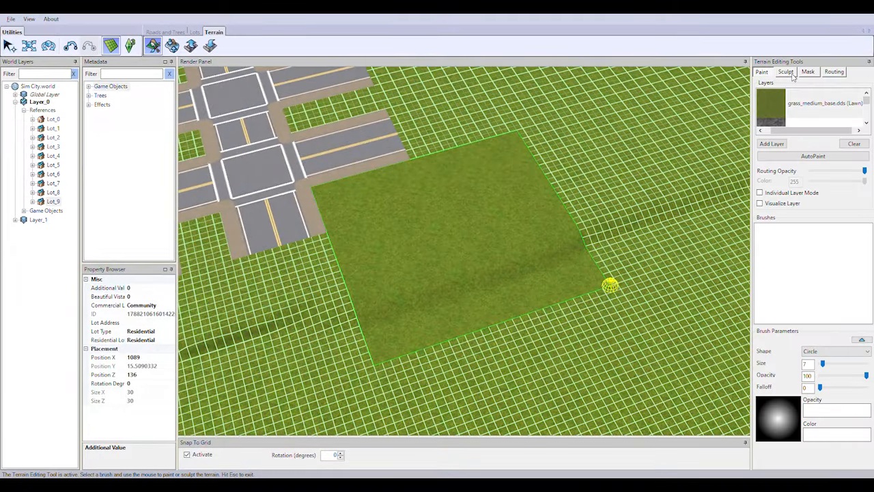
left_click(786, 72)
left_click(775, 100)
left_click_drag(484, 161, 342, 264)
left_click_drag(350, 302, 562, 249)
key("Escape")
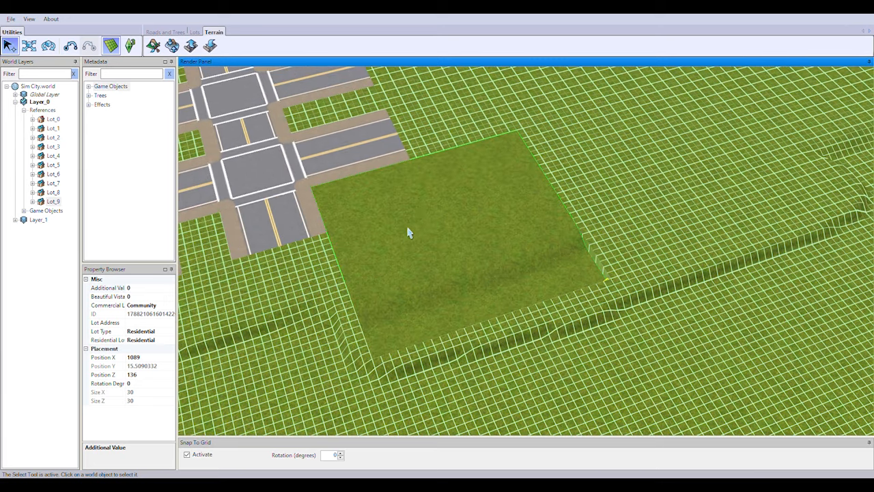
key("ctrl+z")
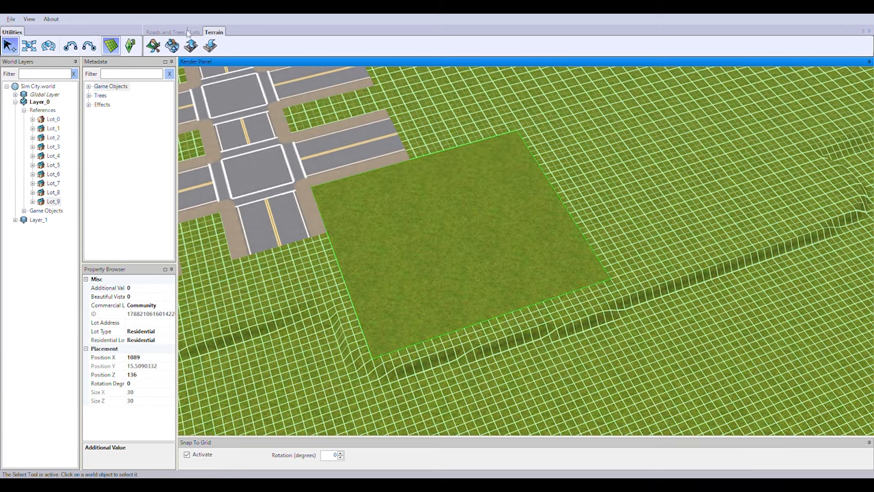
left_click(153, 45)
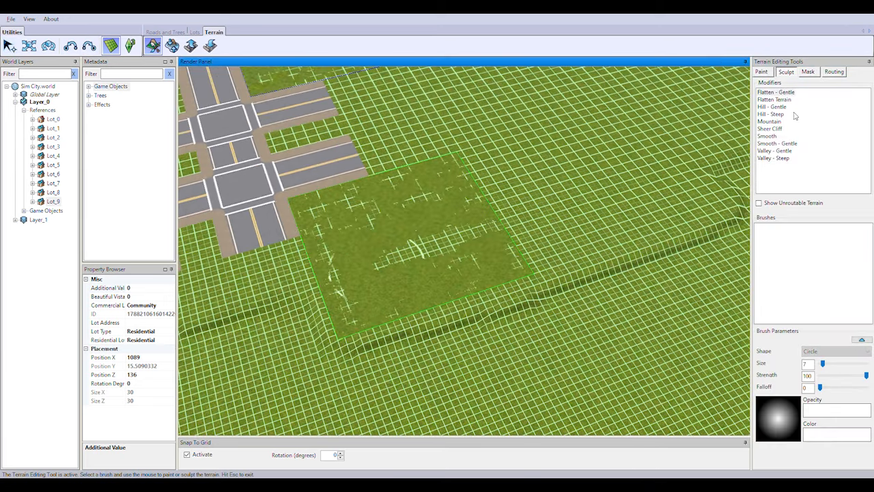
mouse_move(644, 176)
left_mouse_down()
mouse_move(351, 302)
mouse_move(531, 272)
left_mouse_up()
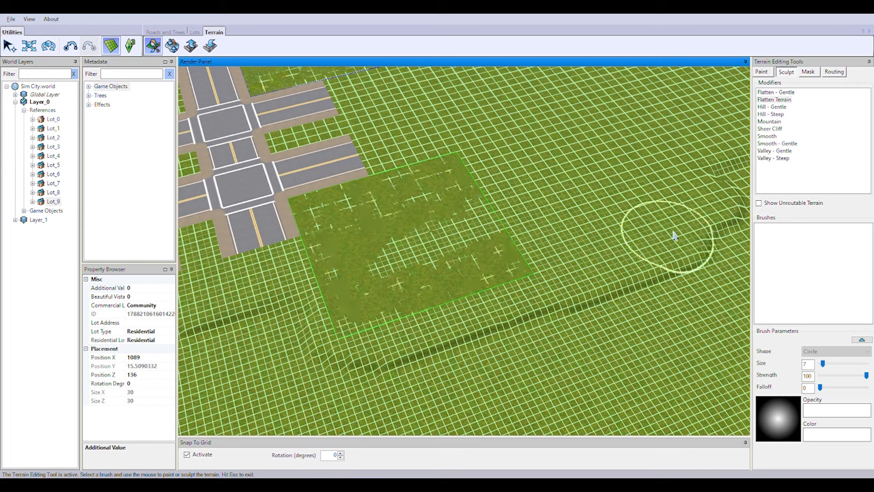
Step: Examine the lot's position relative to the road stubs, the shifted ridge and the neighbouring block of lots
right_click_drag(642, 244, 465, 278)
scroll(464, 277, "down", 4)
scroll(474, 281, "up", 1)
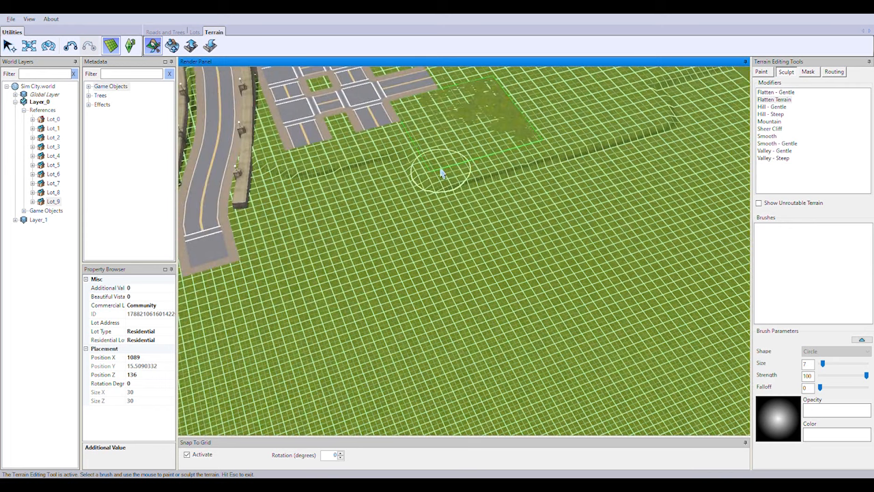
right_click_drag(674, 105, 608, 214)
scroll(609, 214, "up", 1)
scroll(608, 214, "down", 3)
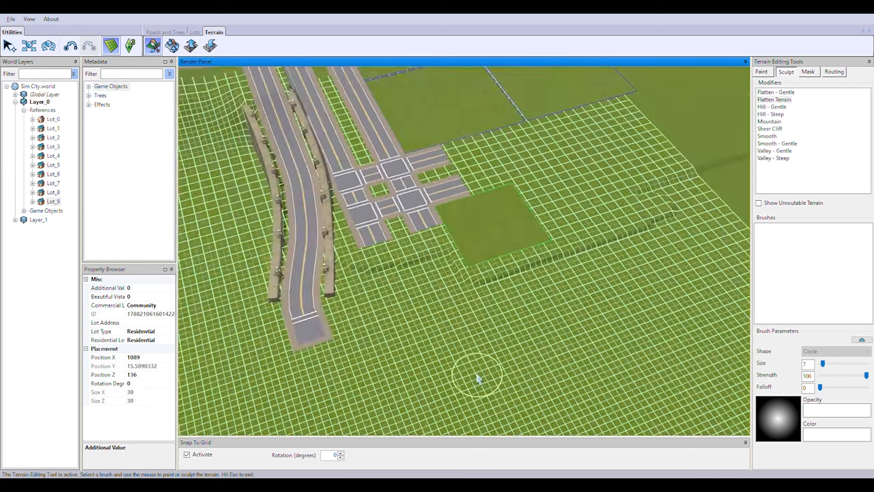
right_click_drag(478, 381, 459, 317)
scroll(460, 317, "down", 3)
scroll(459, 317, "up", 2)
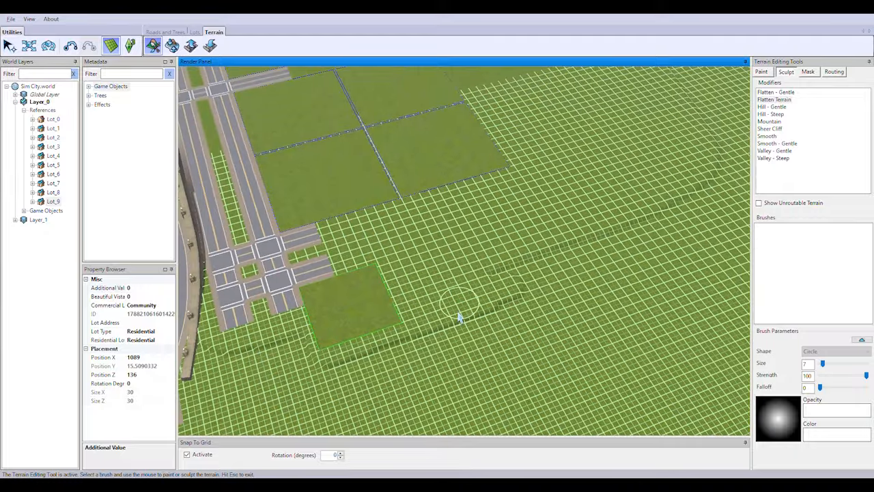
scroll(468, 320, "up", 3)
right_click_drag(460, 297, 396, 321)
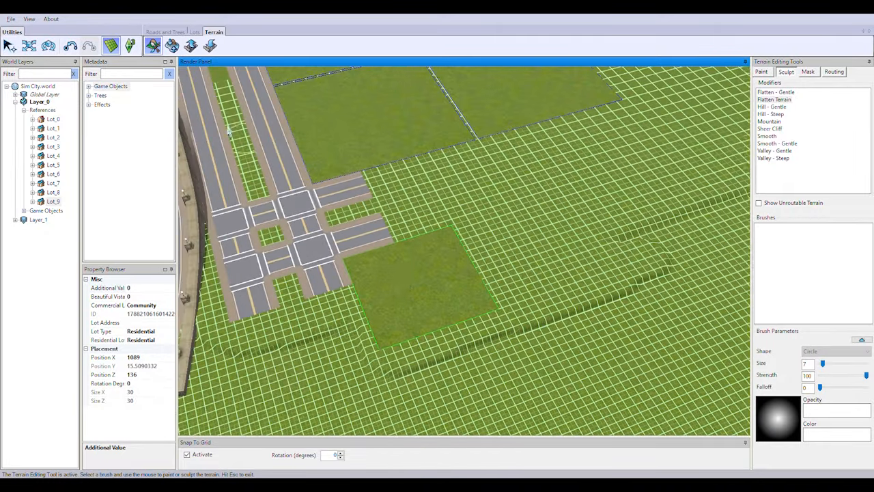
Step: Delete the 30 by 30 lot in the corner between the two outer road stubs
left_click(9, 47)
key("Delete")
left_click(413, 277)
scroll(410, 273, "up", 1)
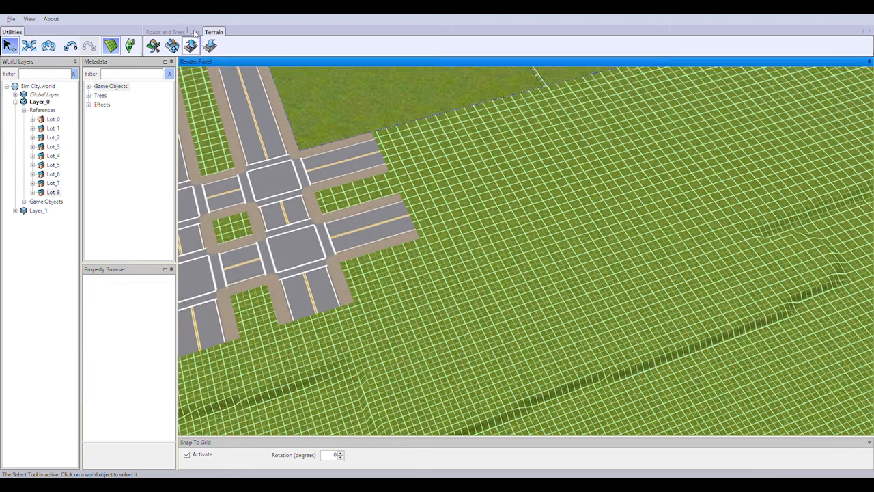
Step: Draw a smaller lot in the corner between the two outer road stubs
left_click(195, 32)
left_click(153, 46)
scroll(298, 269, "up", 3)
right_click_drag(353, 287, 355, 341)
left_click(299, 266)
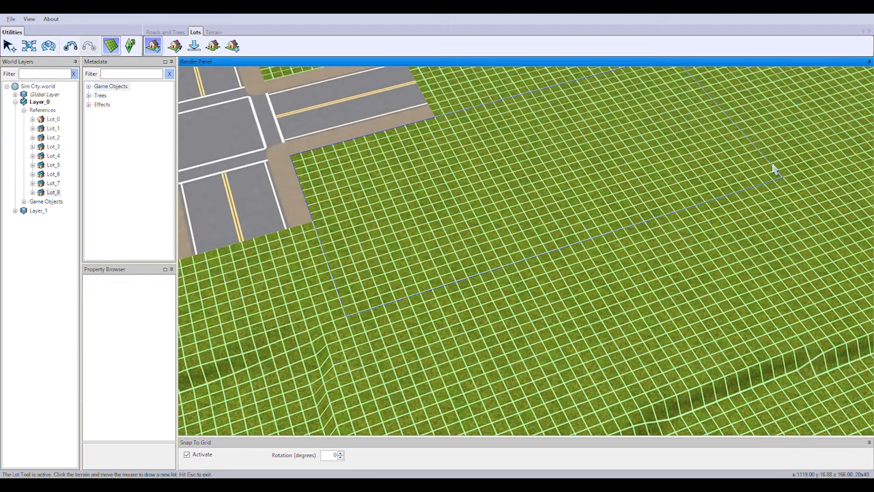
left_click(631, 224)
Step: Add a 25 by 20 lot alongside the new corner lot, on the side away from the roads
right_click_drag(632, 224, 623, 337)
scroll(636, 284, "down", 5)
scroll(622, 337, "up", 3)
left_click(176, 46)
left_click(611, 228)
Step: Level the ground in front of the two new lots with Flatten Terrain, working along the ridge
mouse_move(611, 229)
right_mouse_down()
mouse_move(286, 225)
mouse_move(263, 201)
right_mouse_up()
left_click(214, 32)
left_click(153, 45)
left_click(786, 71)
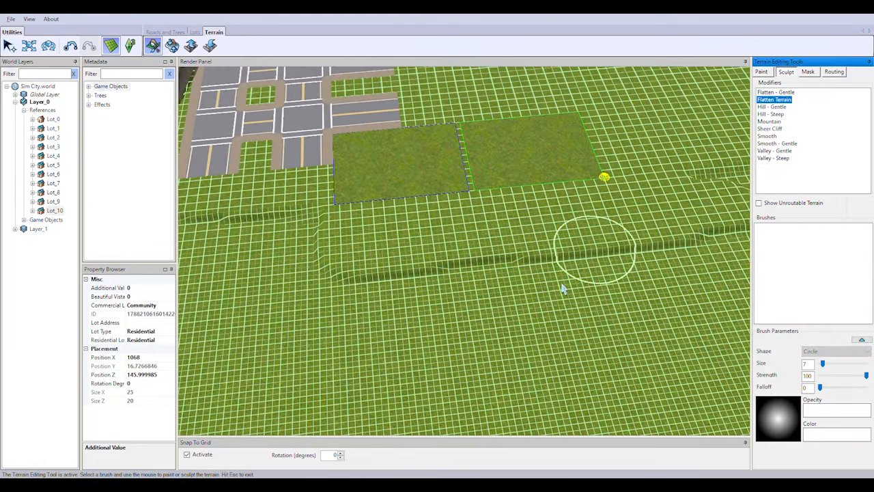
left_click_drag(392, 265, 743, 218)
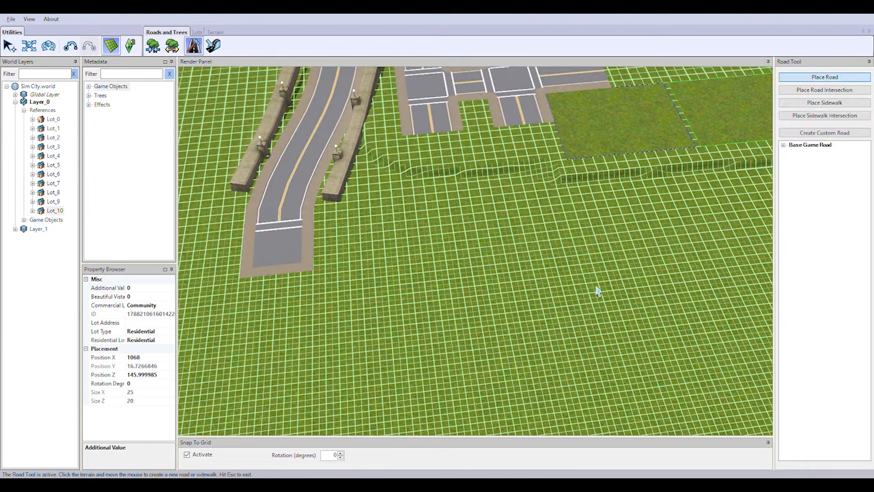
Step: Place a straight road leading from the intersection at the end of the walled curved road towards the new lots
middle_click_drag(299, 243, 642, 316)
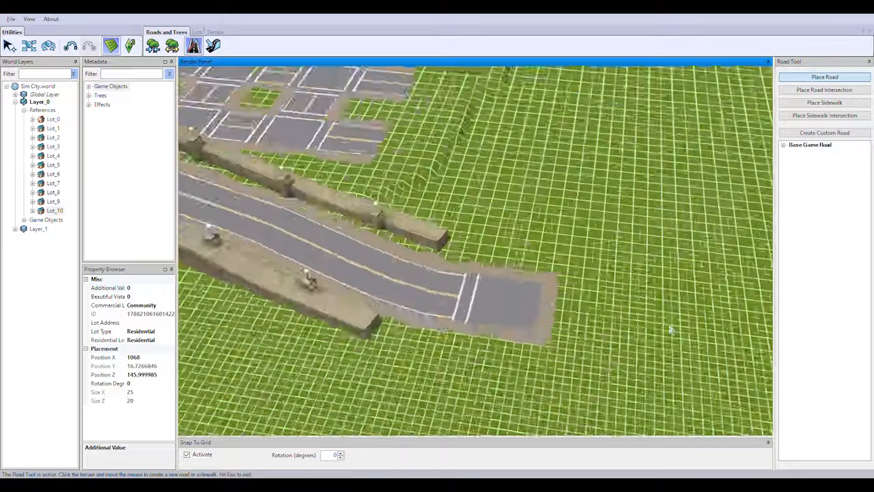
scroll(615, 300, "up", 3)
left_click(540, 271)
left_click(551, 177)
right_click_drag(395, 221, 480, 248)
scroll(481, 249, "down", 3)
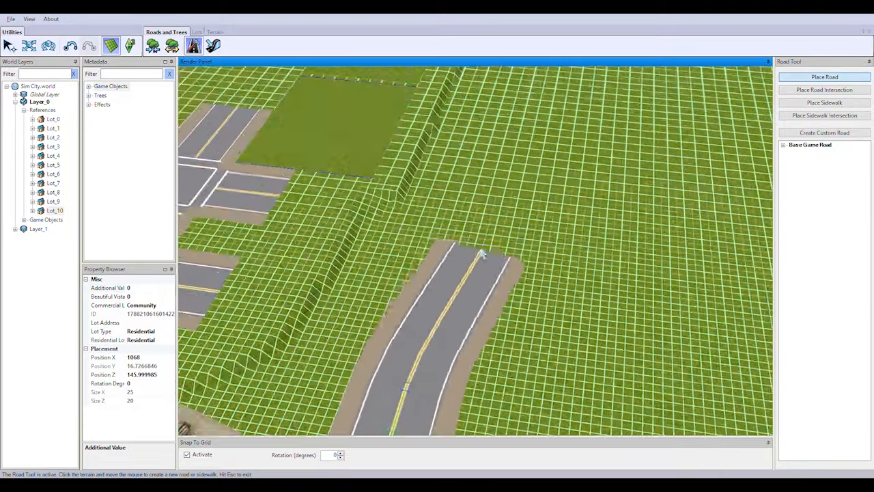
Step: Place two road intersections in line with the new road, opposite the two road stubs
left_click(825, 90)
middle_click_drag(595, 312, 472, 365)
scroll(472, 365, "up", 3)
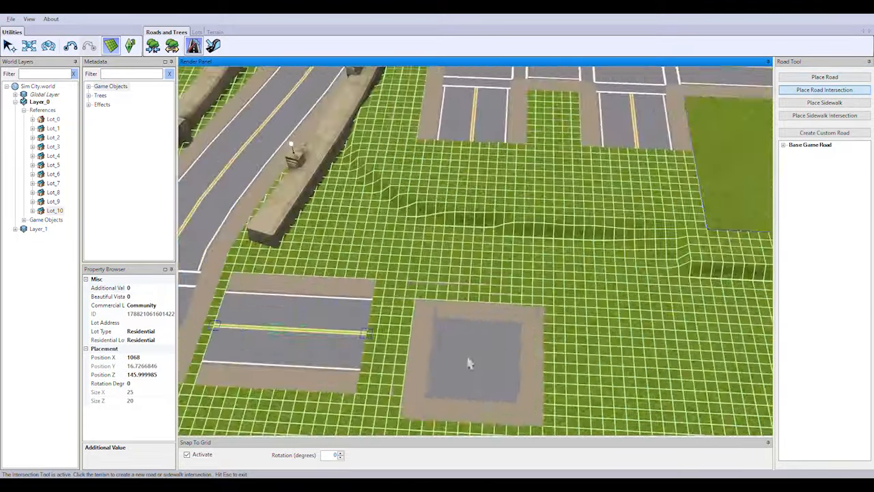
left_click(459, 343)
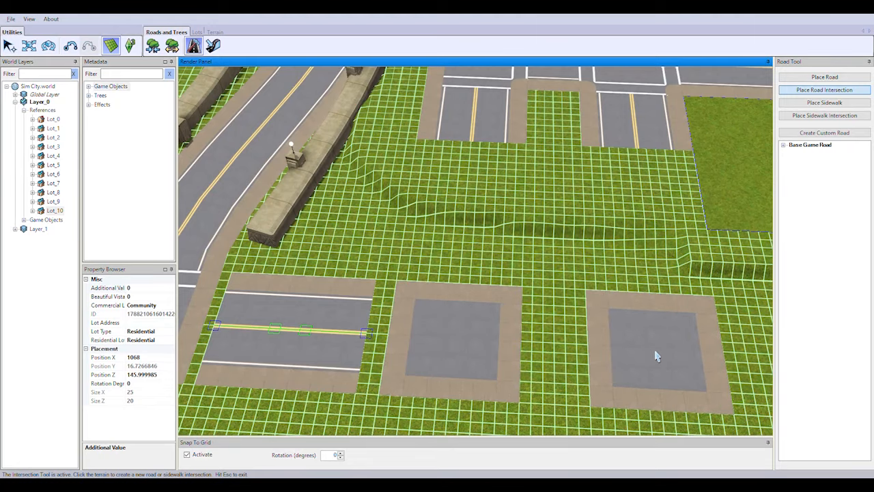
left_click(656, 356)
Step: Place a short road in the gap between the two new intersections
right_click_drag(515, 269, 520, 301)
left_click(811, 78)
middle_click_drag(546, 273, 413, 241)
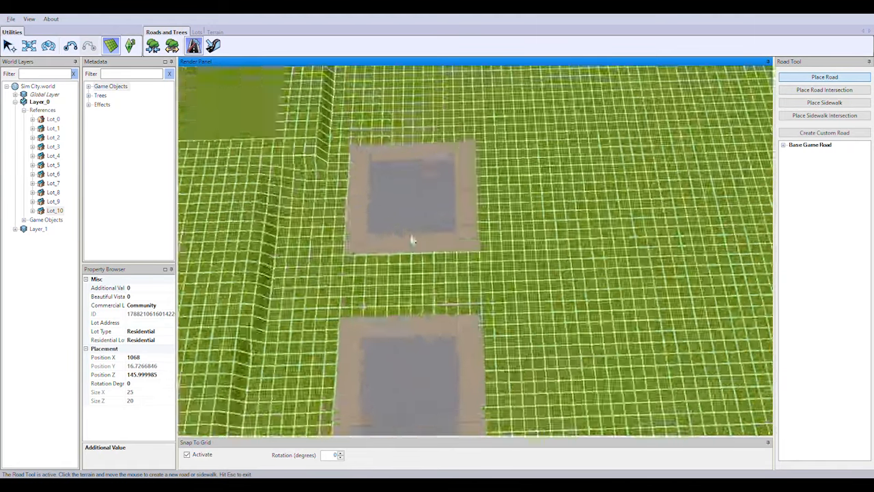
scroll(412, 240, "up", 3)
left_click(353, 362)
left_click(354, 269)
scroll(569, 349, "down", 6)
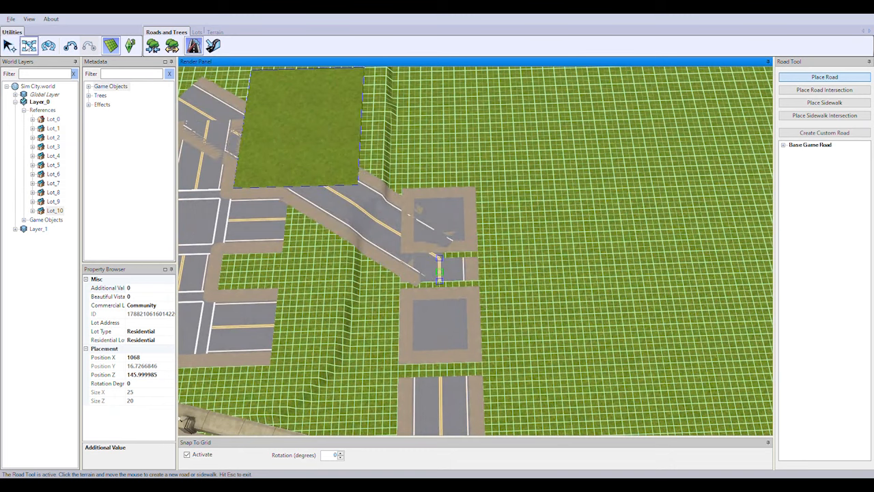
Step: Connect the straight road's end to the intersection at the end of the walled curved road
left_click(30, 46)
right_click_drag(551, 334, 502, 356)
left_click(430, 284)
scroll(425, 293, "up", 2)
left_click_drag(423, 291, 422, 308)
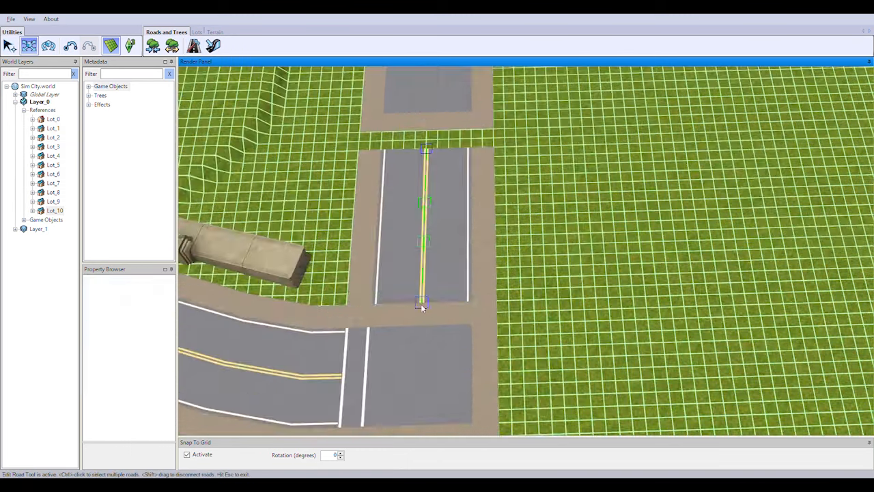
right_click_drag(421, 307, 479, 254)
Step: Join the short road to the intersections at both ends, and extend the two parallel road stubs across the ridge to meet them
left_click(487, 135)
right_click_drag(488, 135, 509, 183)
scroll(509, 183, "up", 2)
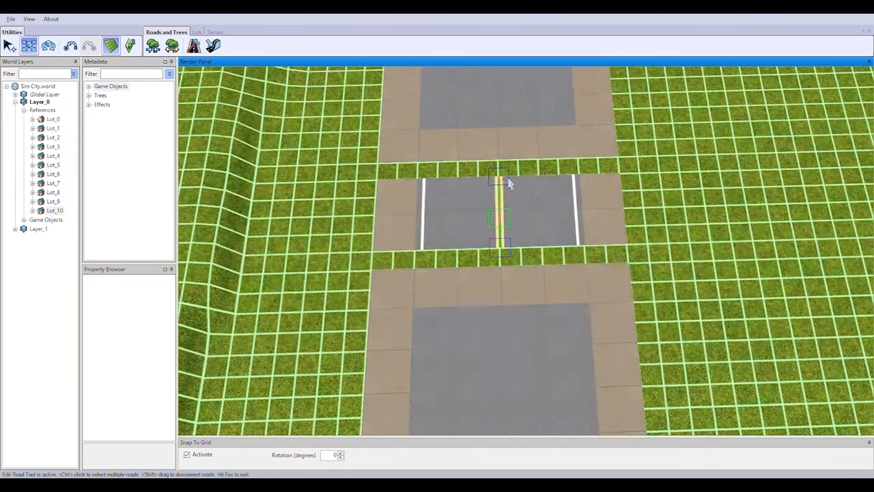
left_click_drag(501, 247, 502, 296)
scroll(437, 311, "down", 3)
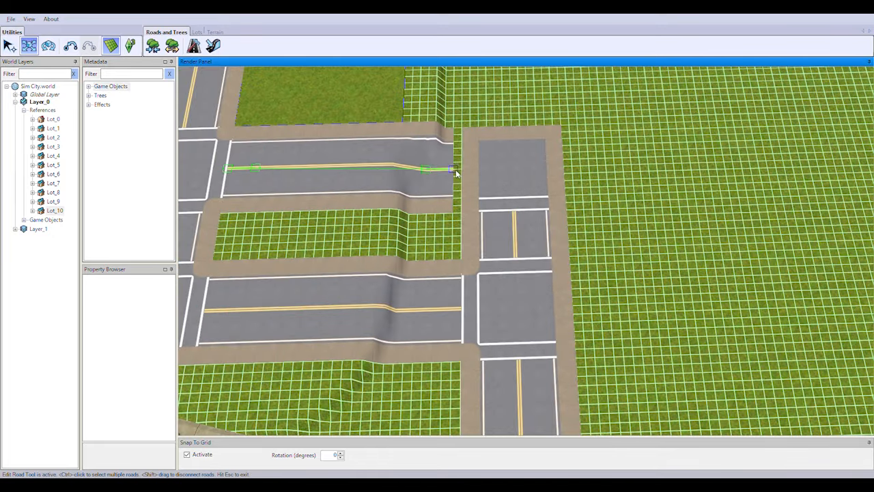
left_click_drag(453, 169, 478, 169)
Step: Place one straight road beyond each of the two end intersections of the new road row
scroll(685, 279, "down", 3)
middle_click_drag(685, 279, 725, 434)
scroll(630, 252, "up", 4)
right_click_drag(726, 434, 660, 340)
scroll(669, 343, "down", 4)
middle_click_drag(676, 346, 417, 301)
left_click(194, 46)
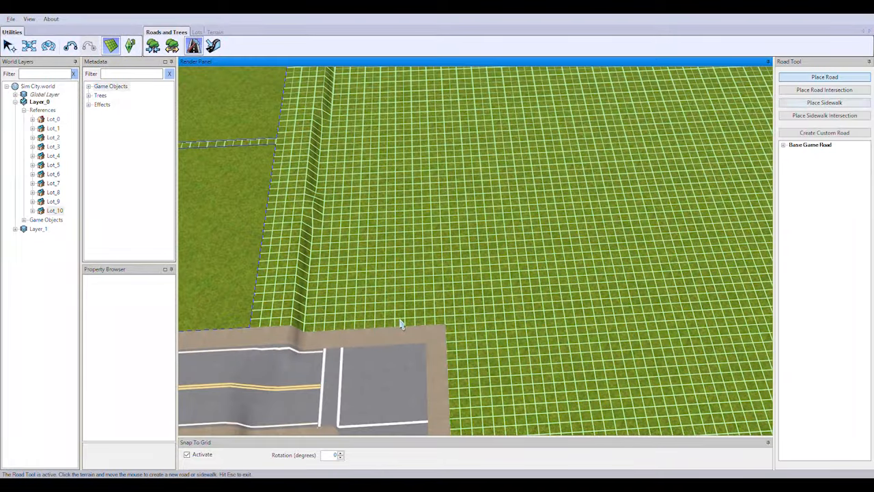
left_click_drag(387, 321, 387, 221)
left_click(824, 77)
right_click_drag(481, 273, 478, 383)
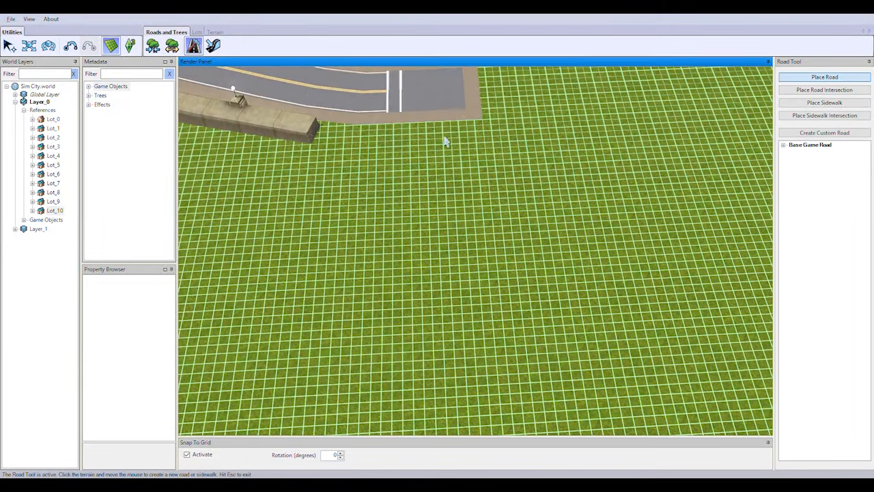
left_click_drag(437, 192, 438, 197)
Step: Connect the two new outer roads to the intersections at the ends of the row
left_click(29, 46)
right_click_drag(543, 237, 608, 342)
scroll(608, 341, "up", 2)
left_click_drag(560, 302, 559, 290)
right_click_drag(567, 280, 615, 205)
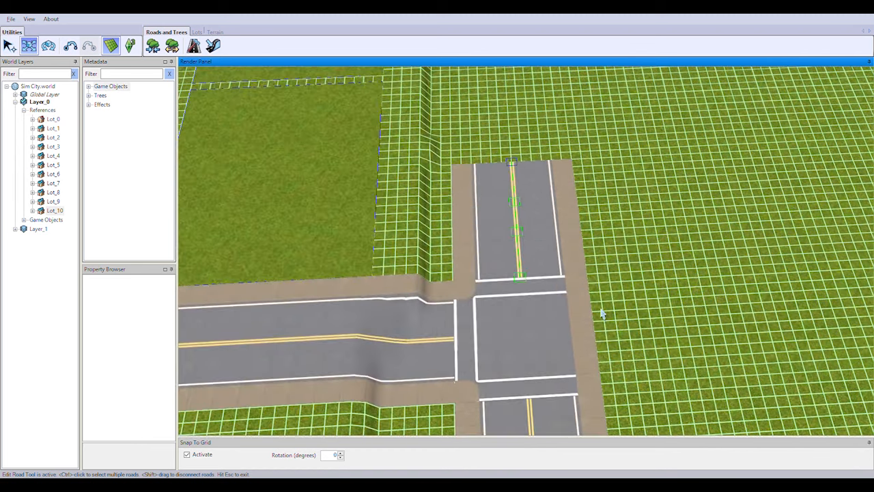
Step: Try limiting the road grade to 5 on the road segment next to the corner lot where it crosses the ridge
middle_click_drag(602, 313, 517, 332)
right_click_drag(517, 332, 642, 153)
left_click(213, 43)
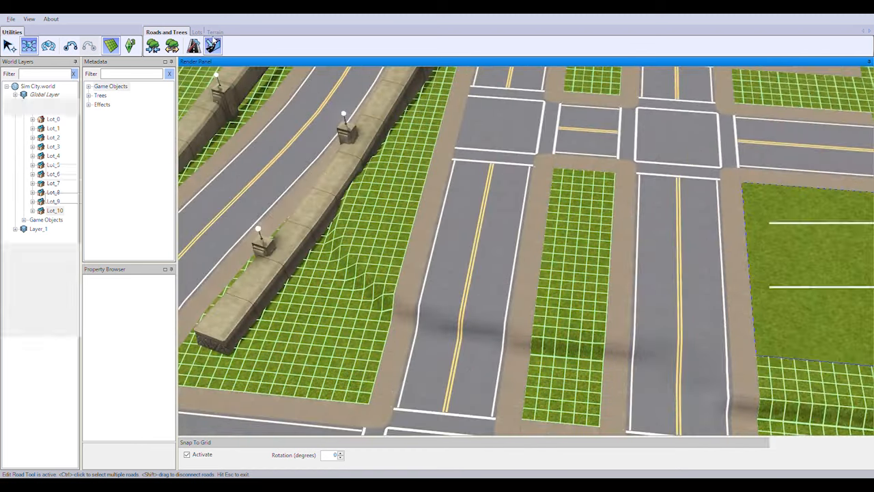
left_click(626, 333)
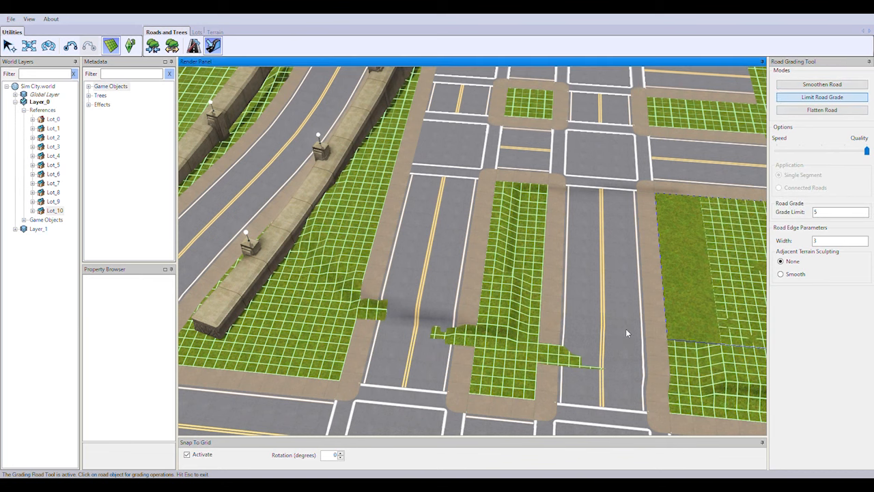
left_click(611, 276)
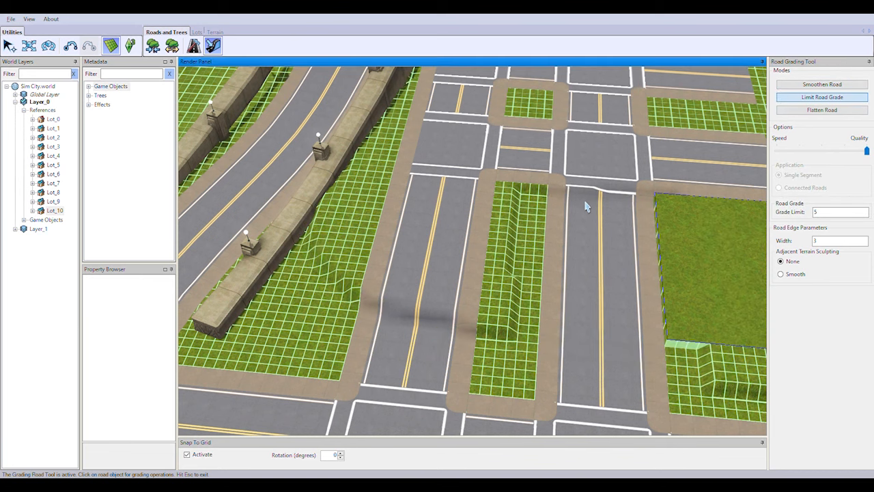
Step: Smoothen the two parallel road segments crossing the ridge, using Smoothen Road on single segments
left_click(822, 84)
left_click(609, 299)
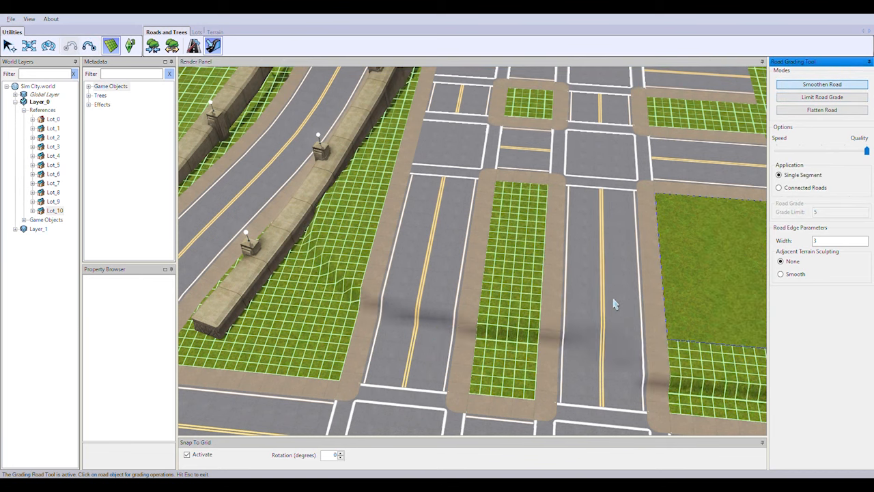
left_click(614, 305)
left_click(392, 341)
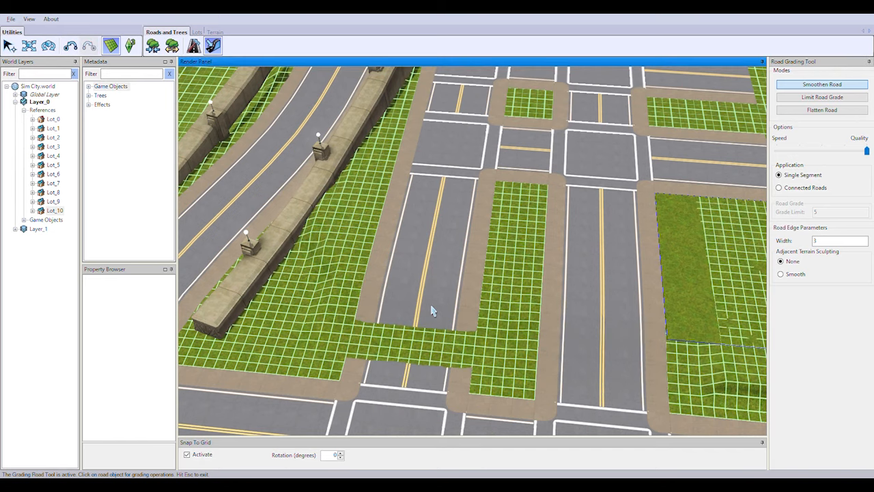
scroll(433, 307, "down", 3)
scroll(329, 300, "up", 3)
left_click(535, 316)
left_click(543, 327)
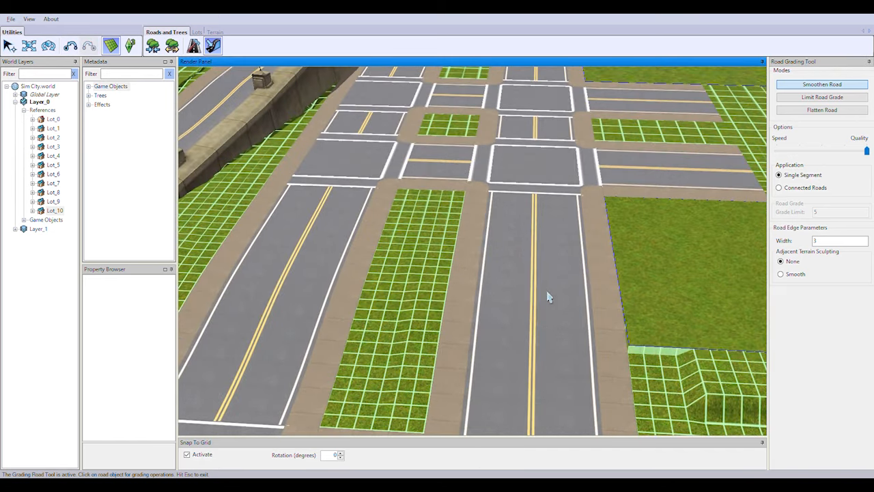
Step: Smooth the bumpy grass median between the two parallel roads with the Smooth - Gentle modifier
right_click_drag(548, 295, 592, 209)
scroll(591, 209, "up", 5)
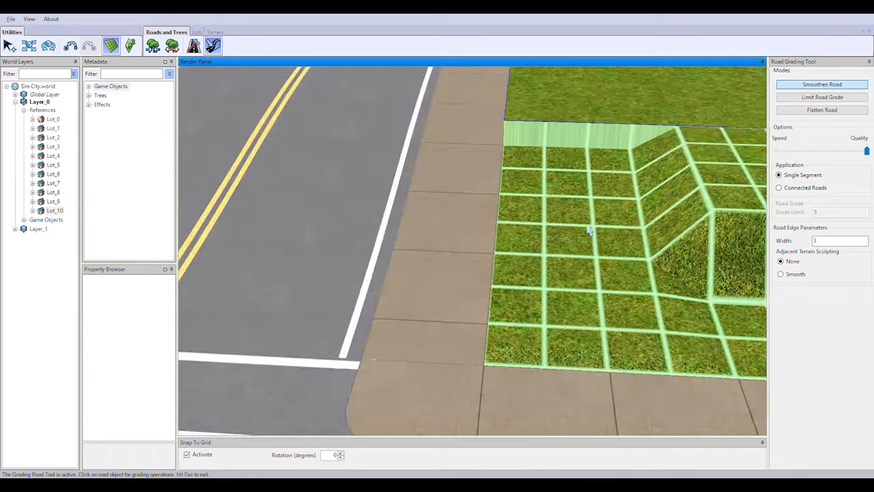
scroll(578, 222, "down", 5)
scroll(556, 272, "up", 2)
right_click_drag(558, 272, 527, 268)
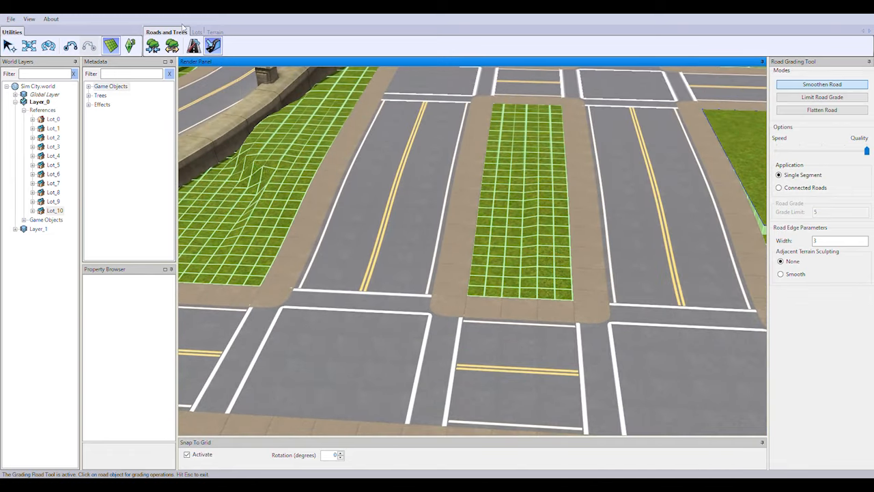
left_click(215, 32)
left_click(153, 46)
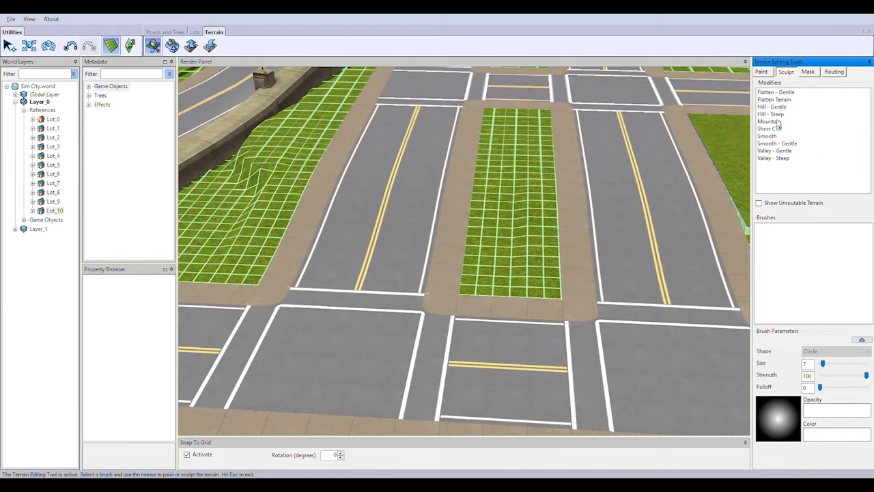
left_click(778, 144)
right_click_drag(273, 198, 439, 168)
right_click_drag(673, 144, 236, 174)
Step: Try the Flatten Terrain modifier on the sidewalk beside the parallel roads, and revert the stroke
left_click(782, 100)
mouse_move(594, 147)
left_mouse_down()
mouse_move(500, 164)
mouse_move(595, 140)
left_mouse_up()
key("ctrl+z")
Step: Try flattening the grassy bank below the corner lot with Flatten Terrain at brush size 2, and revert the stroke
left_click_drag(822, 365, 822, 367)
left_click_drag(822, 367, 823, 365)
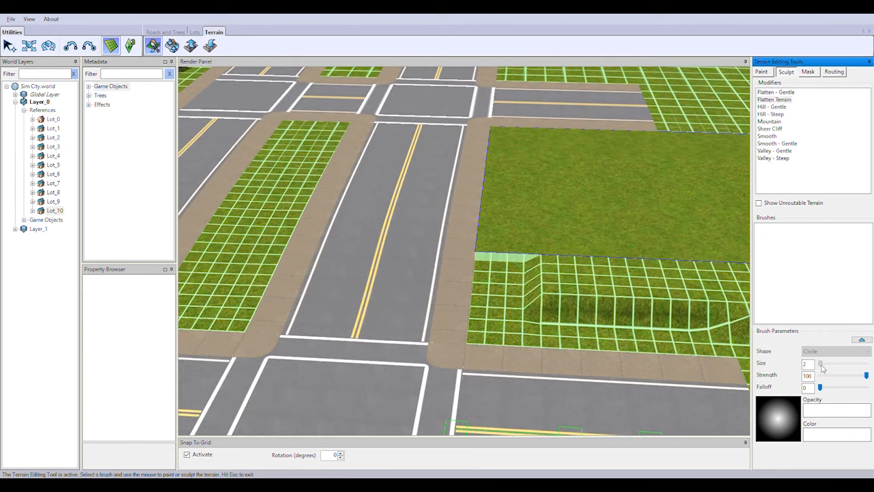
scroll(381, 224, "up", 6)
scroll(381, 225, "down", 3)
left_click(111, 47)
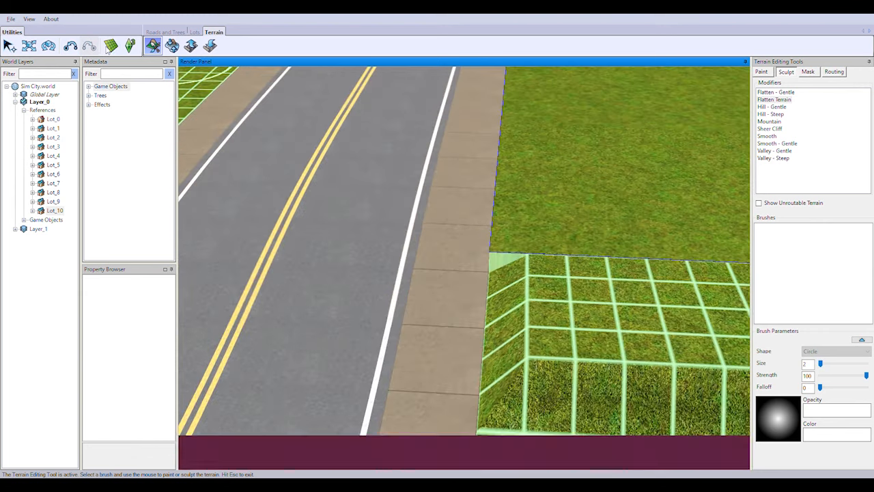
left_click(111, 46)
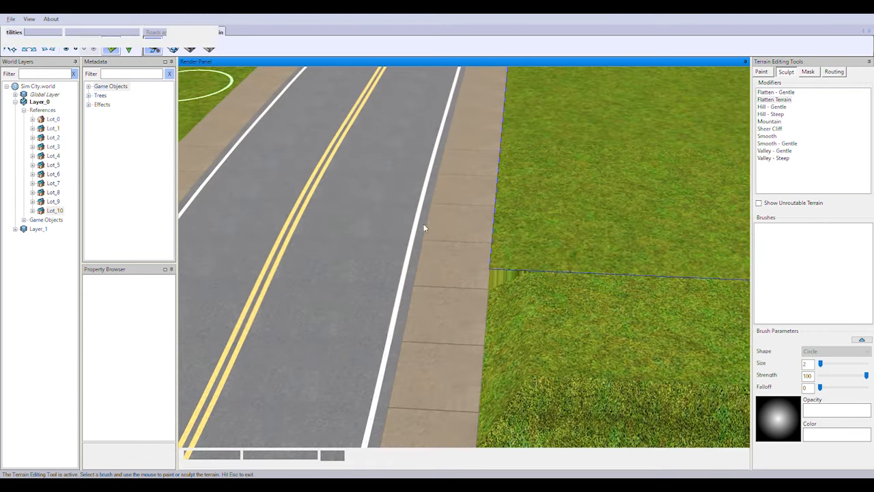
left_click(778, 101)
scroll(574, 174, "down", 5)
left_click_drag(396, 239, 572, 242)
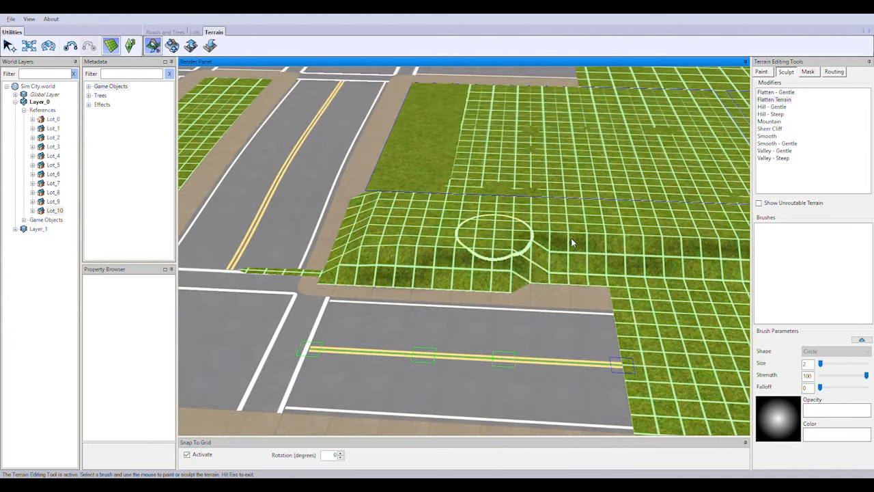
key("ctrl+z")
Step: Flatten the bank's lower edge along the road stub's sidewalk using Flatten Terrain at brush size 1
left_click_drag(821, 365, 818, 364)
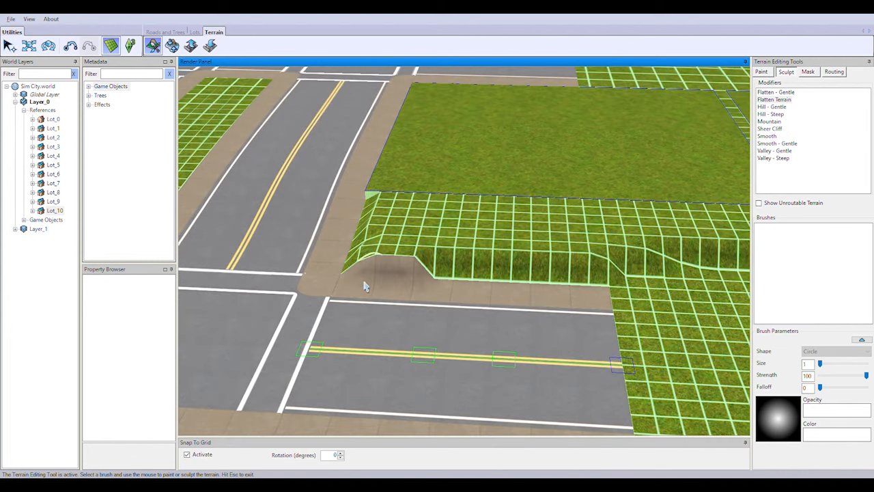
mouse_move(420, 378)
right_mouse_down()
mouse_move(406, 334)
mouse_move(501, 396)
right_mouse_up()
left_click(468, 377)
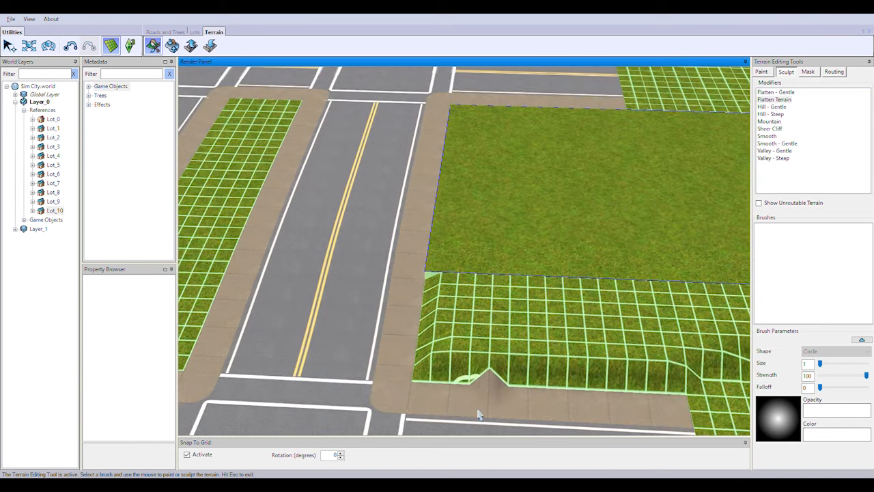
right_click_drag(738, 420, 606, 362)
mouse_move(408, 267)
left_mouse_down()
mouse_move(708, 267)
mouse_move(747, 282)
left_mouse_up()
left_click(263, 281)
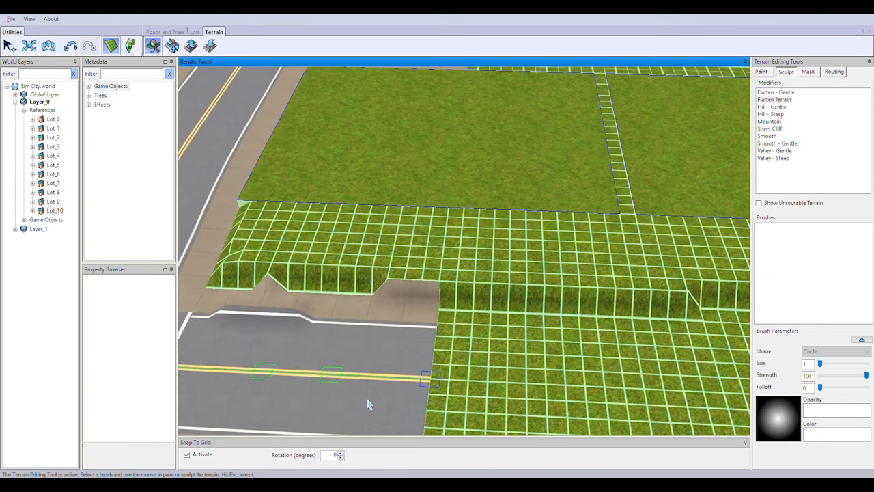
Step: Flatten the remaining raised sidewalk corner at the open end of the road stub with Flatten Terrain
scroll(505, 317, "down", 3)
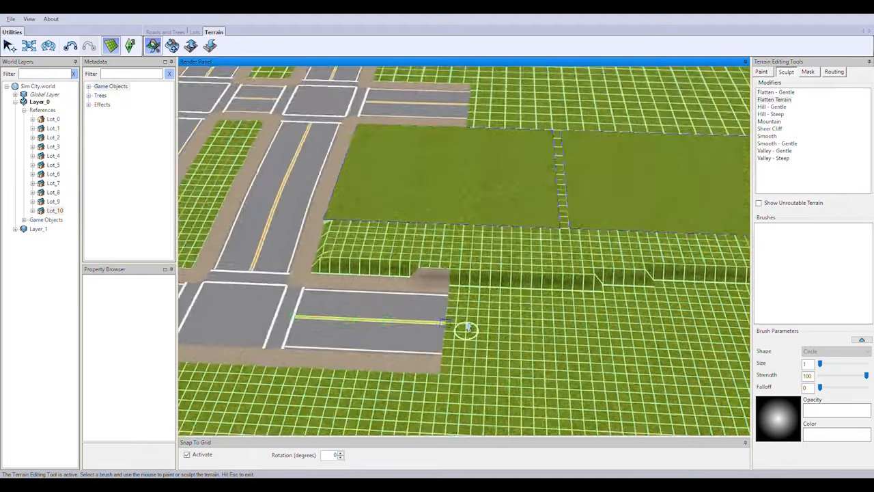
right_click_drag(467, 330, 547, 335)
scroll(615, 355, "up", 8)
left_click(716, 386)
scroll(614, 342, "down", 7)
scroll(563, 273, "up", 7)
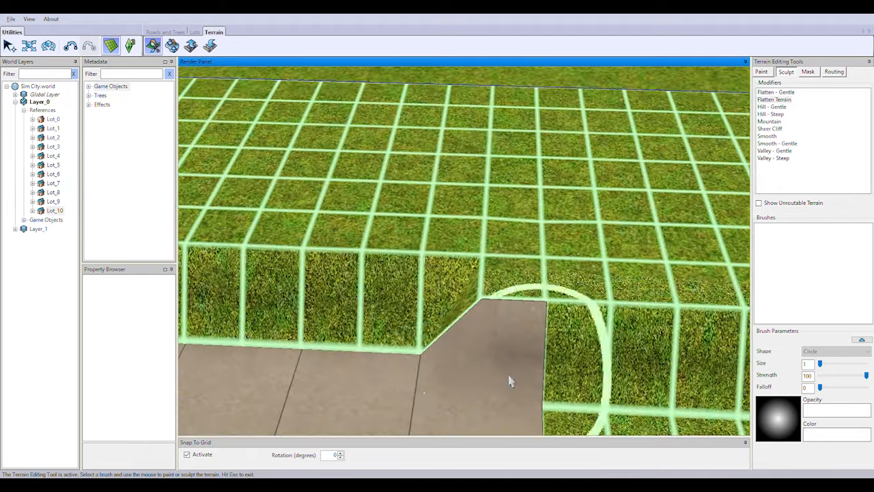
left_click(522, 372)
scroll(524, 342, "down", 9)
Step: Filter the game objects by "reta" and place the third Retaining Wall along the bank beside the road stub
left_click(126, 73)
type("tre")
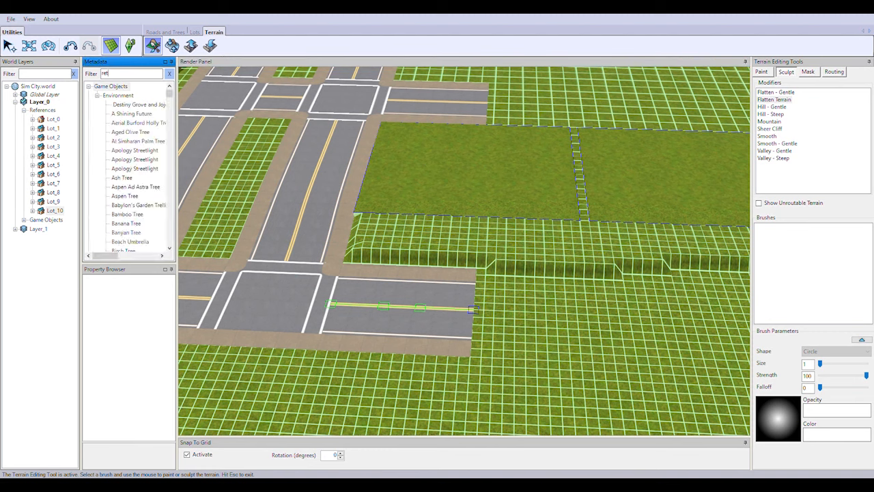
left_click(133, 123)
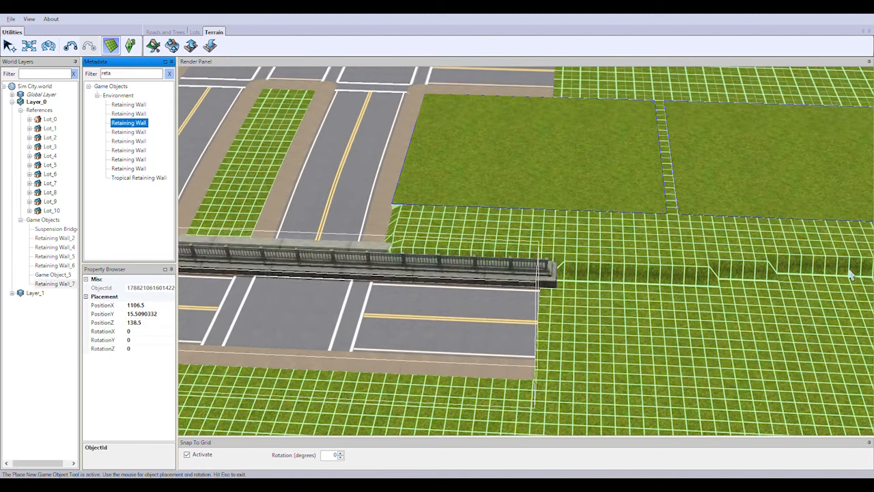
left_click(833, 268)
left_click(29, 46)
left_click(503, 274)
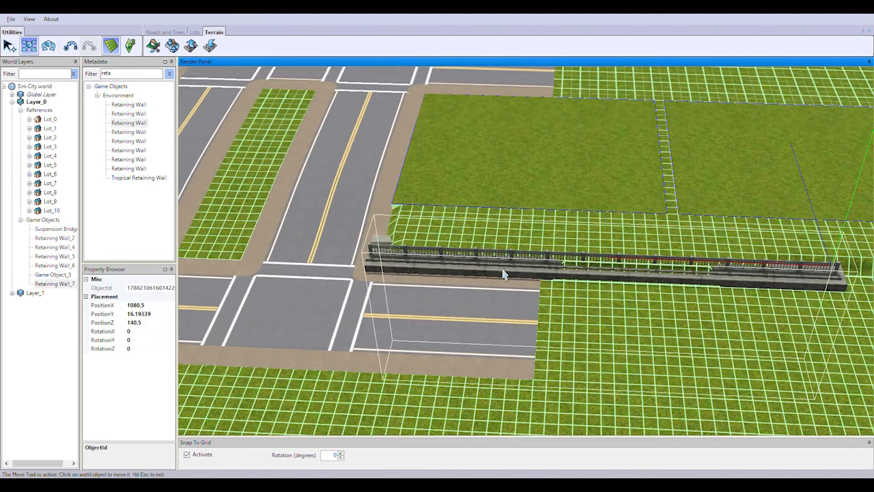
Step: Align the new retaining wall with the bank and sidewalk at about X 1079.5, Y 16.5 and Z 141.4
left_click_drag(814, 224, 824, 213)
middle_click_drag(827, 213, 385, 289)
right_click_drag(385, 289, 382, 232)
left_click(111, 46)
middle_click_drag(648, 370, 595, 359)
right_click_drag(594, 359, 652, 130)
scroll(632, 186, "down", 3)
left_click_drag(650, 127, 651, 133)
scroll(649, 369, "up", 3)
right_click_drag(649, 368, 582, 300)
scroll(582, 300, "down", 3)
middle_click_drag(582, 300, 644, 316)
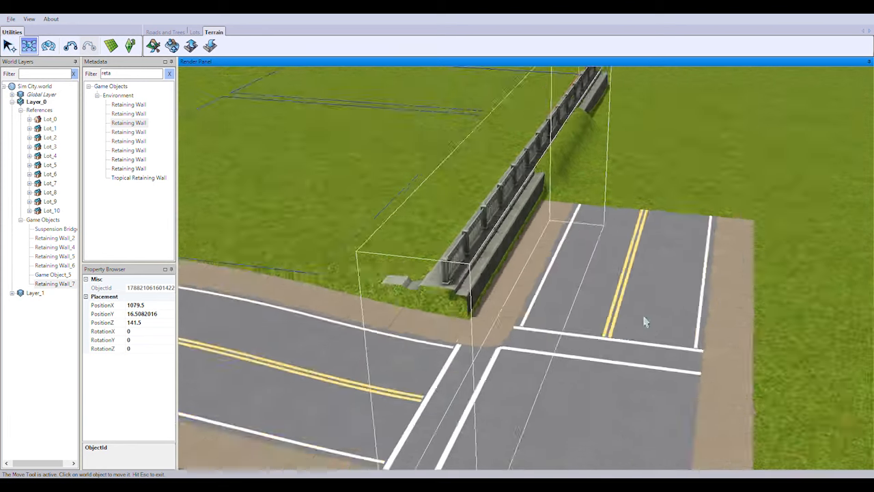
scroll(645, 321, "down", 3)
left_click_drag(486, 157, 488, 159)
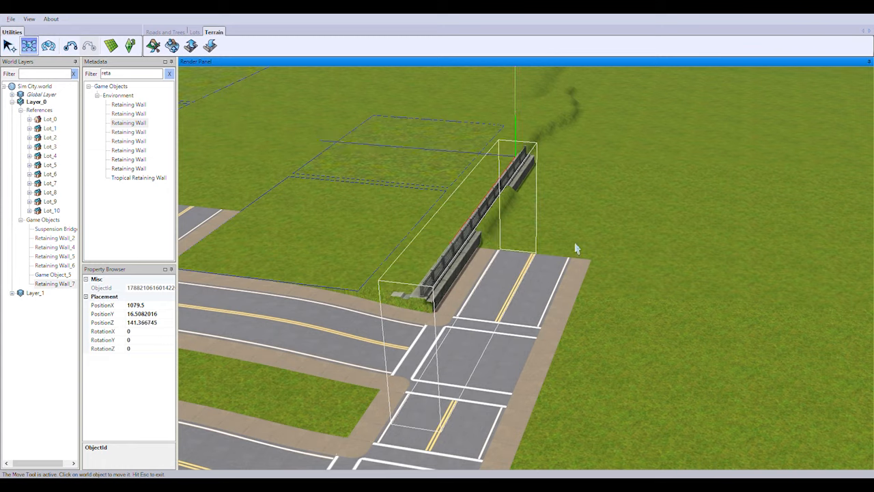
Step: Extend the road stub alongside the retaining wall so its open end lies level with the wall's far end
scroll(577, 250, "up", 3)
left_click(628, 297)
left_click_drag(629, 296, 678, 242)
key("ctrl+z")
key("g")
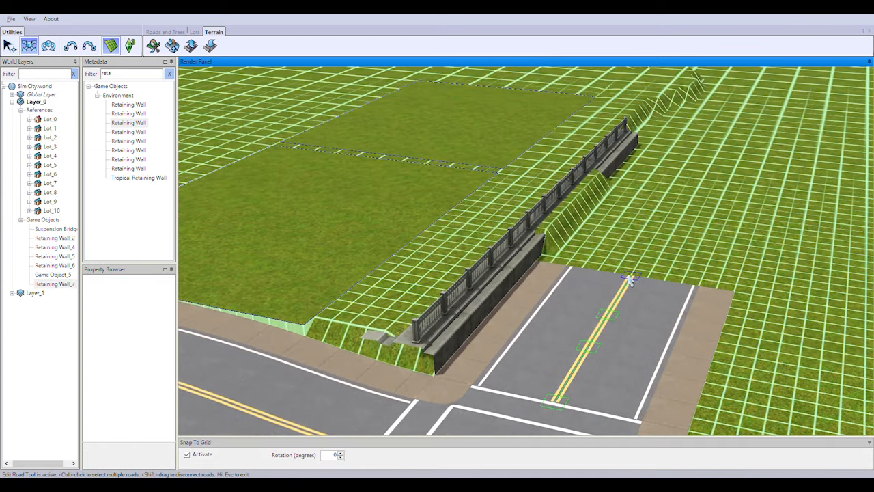
left_click_drag(630, 292, 715, 143)
scroll(728, 329, "up", 3)
scroll(730, 332, "down", 1)
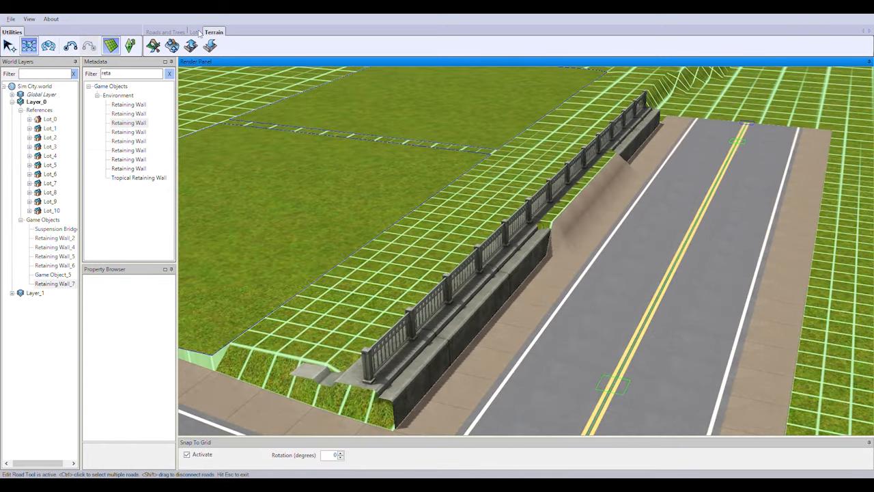
Step: Bring up the terrain sculpting tools and examine the extended road and the waterfront around the suspension bridge
left_click(153, 46)
left_click(786, 72)
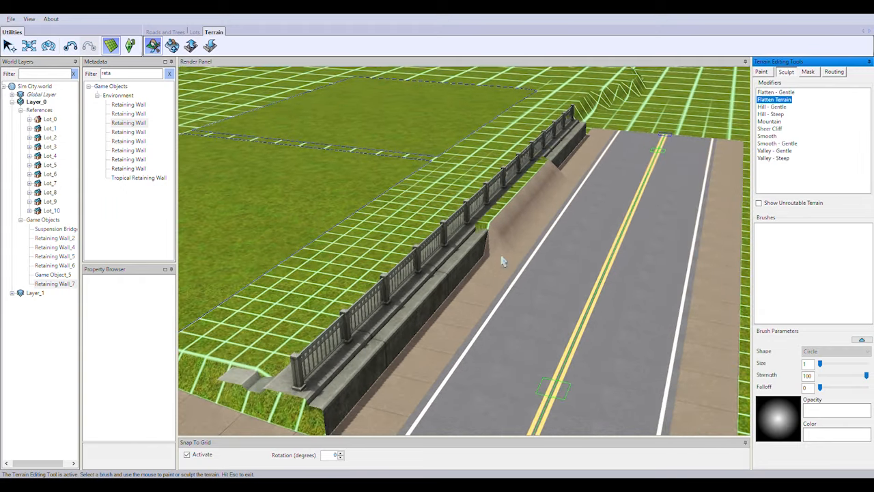
middle_click_drag(652, 414, 580, 376)
right_click_drag(580, 377, 537, 359)
scroll(537, 359, "down", 3)
scroll(517, 319, "up", 4)
scroll(517, 318, "down", 5)
middle_click_drag(517, 318, 530, 198)
scroll(701, 169, "down", 5)
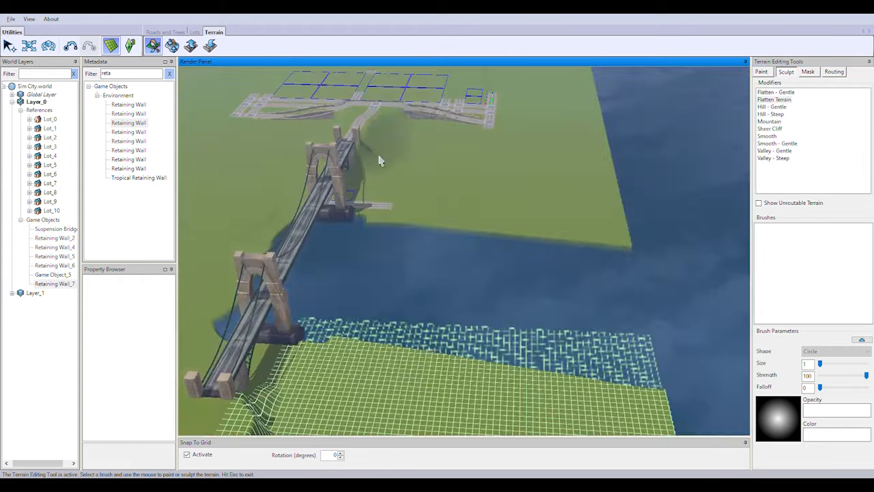
Step: Filter the game objects by "whar" and place Wharf Buildings near the shore beside the suspension bridge
left_click(125, 75)
key("BackSpace")
key("BackSpace")
key("BackSpace")
type("whar")
left_click(131, 104)
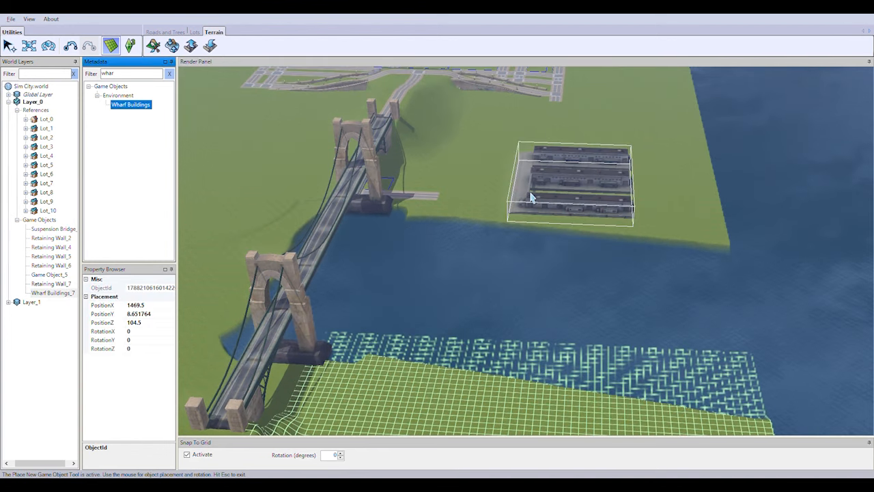
left_click(531, 198)
key("Escape")
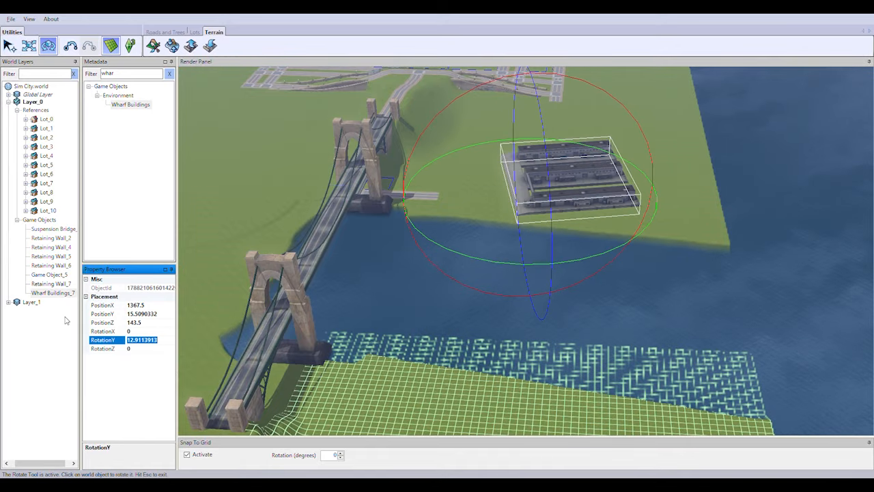
Step: Rotate the Wharf Buildings to about -90 degrees around Y and move them onto the shoreline at about X 1397.5, Z 213.5
key("Return")
scroll(398, 298, "up", 4)
middle_click_drag(403, 281, 691, 360)
key("Escape")
left_click_drag(536, 295, 442, 249)
scroll(567, 266, "up", 4)
scroll(577, 228, "down", 3)
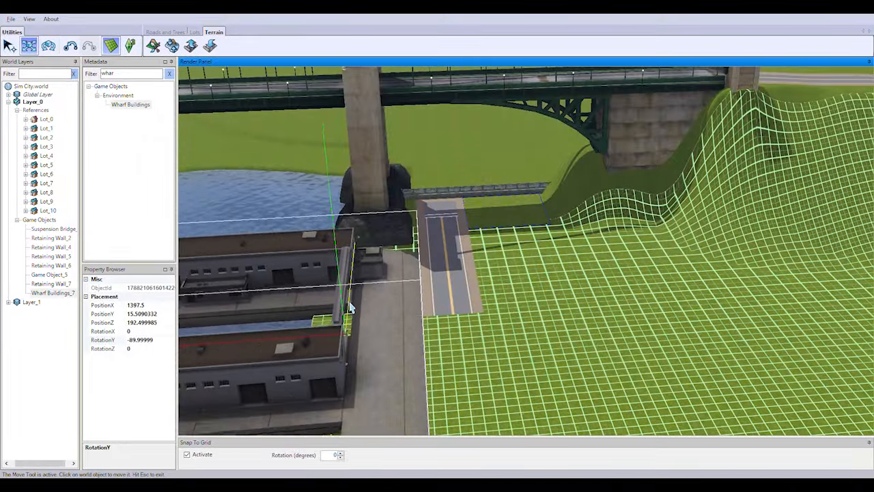
scroll(560, 346, "down", 3)
middle_click_drag(560, 346, 612, 312)
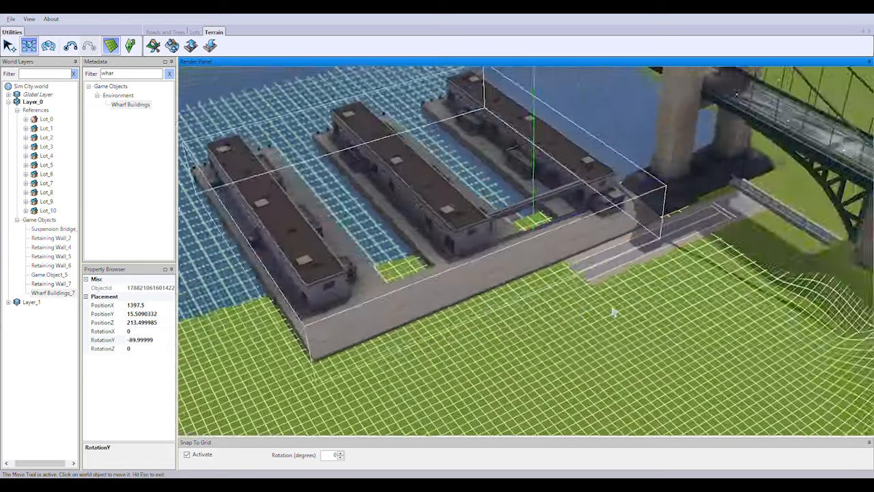
Step: Turn off the terrain grid and lower the Wharf Buildings to a Y position of about 14.62
scroll(619, 314, "up", 5)
scroll(544, 150, "down", 3)
key("ctrl+z")
key("g")
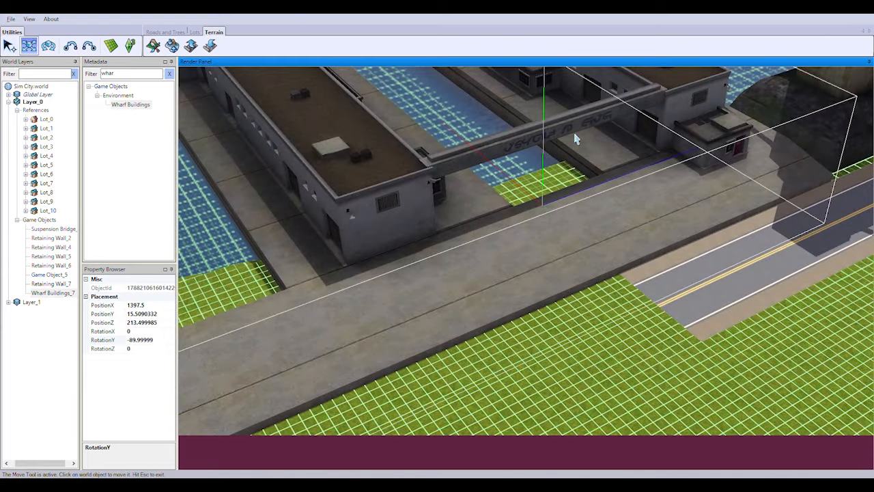
left_click_drag(544, 147, 544, 162)
scroll(635, 301, "up", 3)
scroll(489, 334, "down", 6)
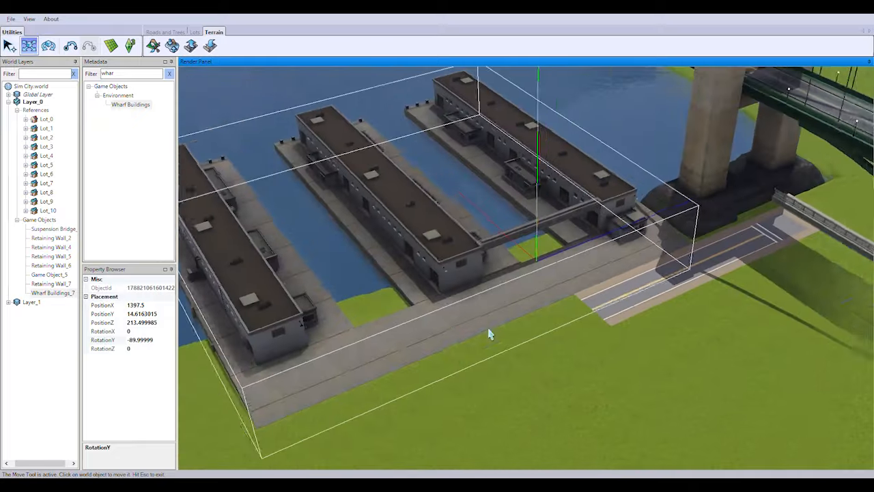
middle_click_drag(490, 334, 622, 248)
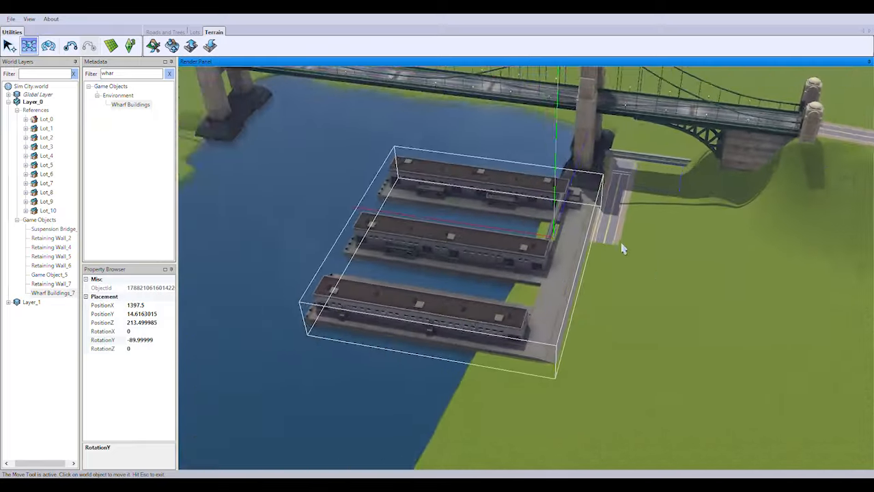
Step: Lower a strip of terrain along the map edge at the waterfront corner using Flatten Terrain at brush size 6
scroll(622, 285, "up", 4)
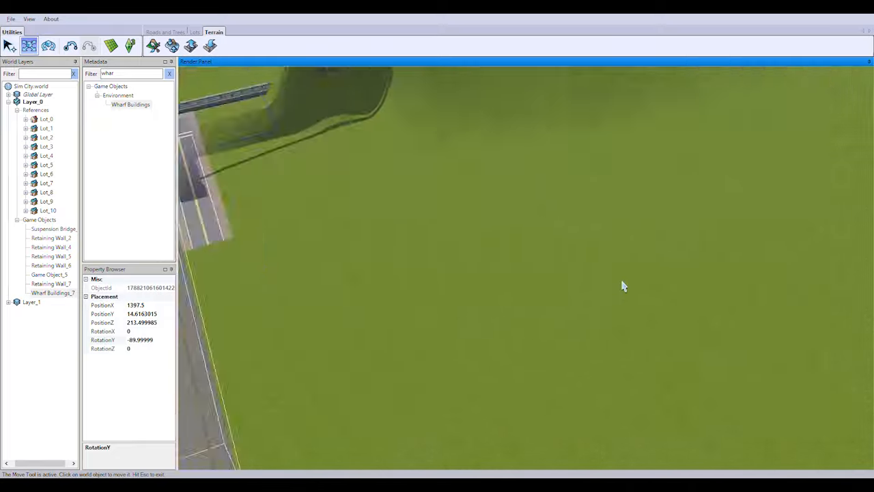
middle_click_drag(622, 285, 788, 264)
scroll(575, 301, "down", 4)
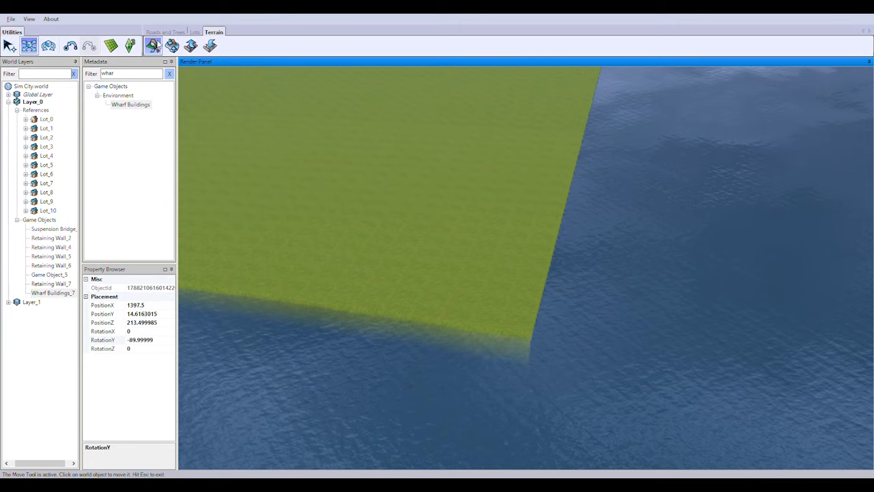
left_click(153, 45)
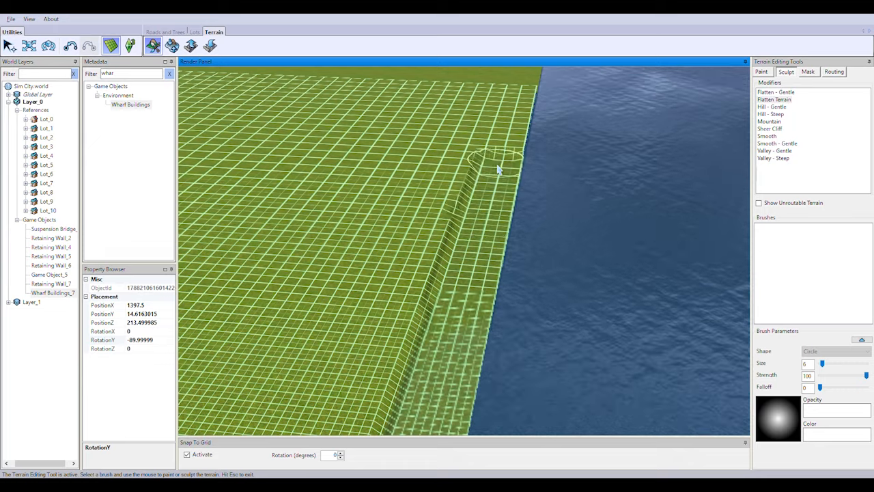
right_click_drag(499, 169, 441, 321)
scroll(443, 321, "down", 5)
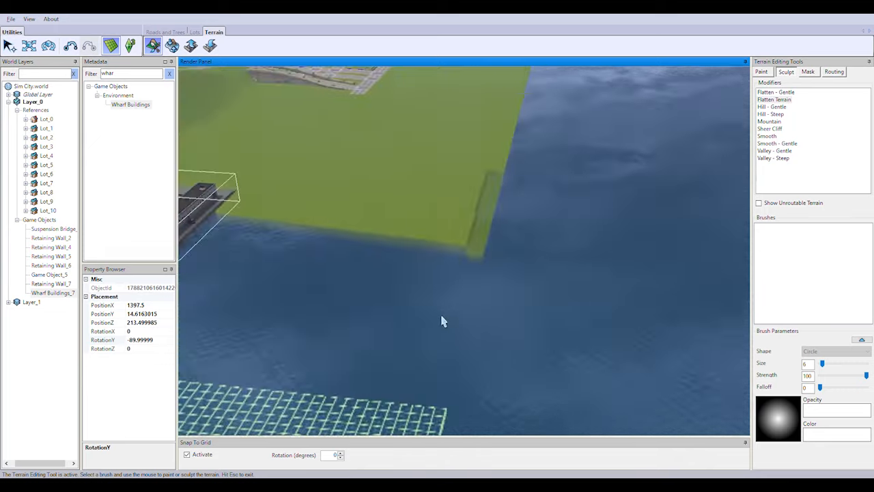
Step: Extend the lowered terrain strip inland along the map edge, toward the stretch level with the road network
scroll(419, 239, "down", 1)
mouse_move(419, 239)
right_mouse_down()
mouse_move(347, 298)
mouse_move(521, 261)
mouse_move(468, 202)
mouse_move(400, 289)
mouse_move(405, 299)
right_mouse_up()
mouse_move(406, 294)
left_mouse_down()
mouse_move(418, 220)
mouse_move(457, 169)
left_mouse_up()
right_click_drag(476, 125, 537, 208)
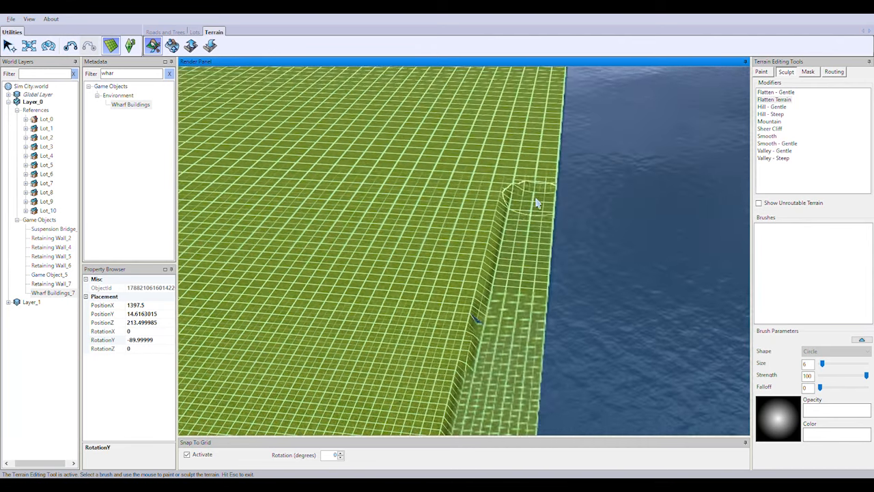
scroll(468, 308, "down", 10)
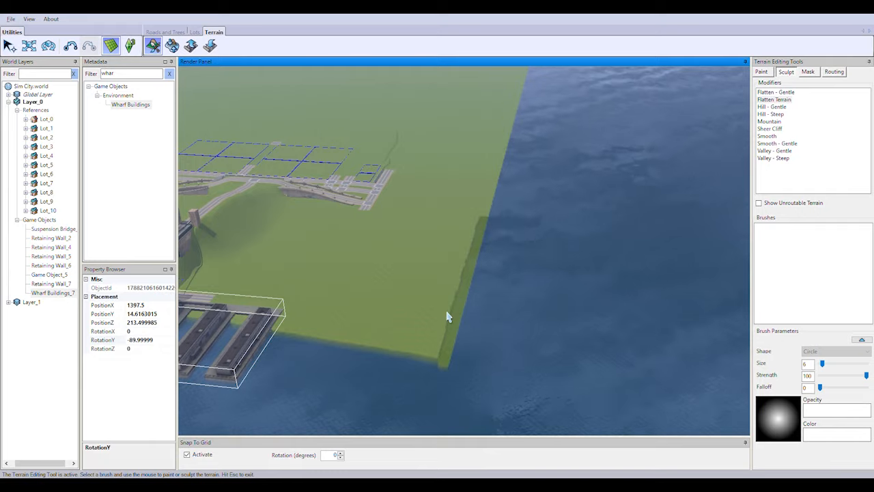
right_click_drag(450, 319, 424, 268)
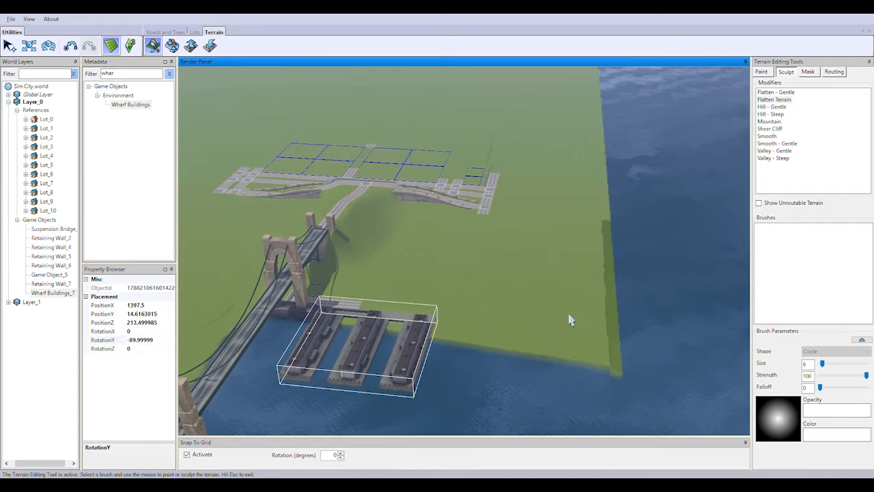
Step: Continue the lowered terrain strip farther along the map edge beside the water with Flatten Terrain at brush size 6
scroll(571, 320, "up", 10)
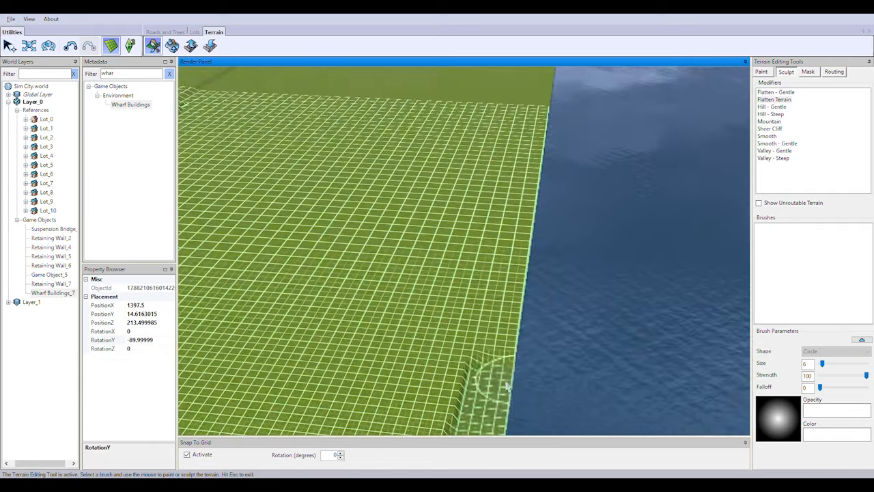
left_click_drag(506, 386, 496, 356)
mouse_move(536, 142)
left_mouse_down()
mouse_move(489, 203)
mouse_move(537, 353)
mouse_move(523, 225)
mouse_move(546, 92)
left_mouse_up()
right_click_drag(520, 222, 527, 77)
left_click_drag(511, 359, 534, 154)
right_click_drag(534, 155, 595, 181)
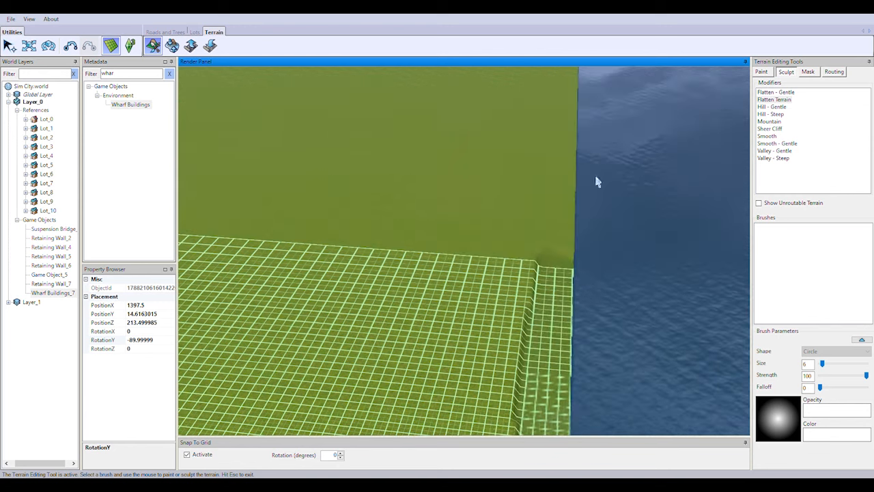
right_click_drag(561, 210, 579, 150)
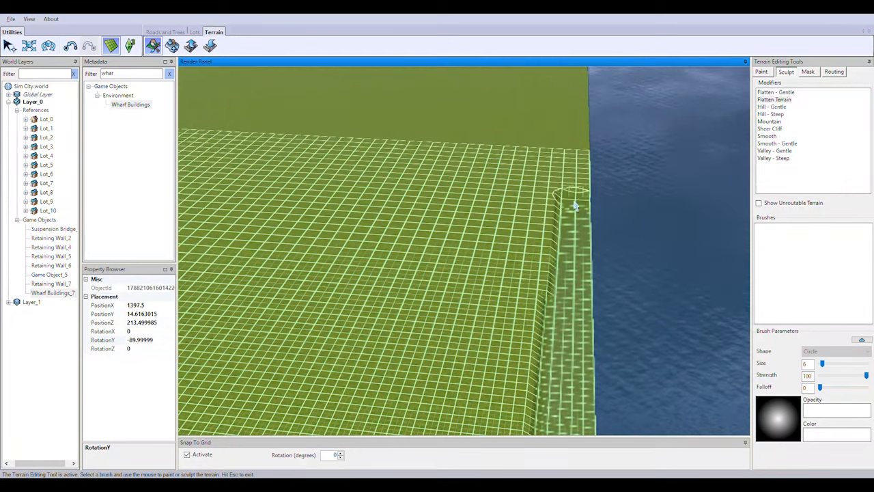
right_click_drag(544, 398, 574, 235)
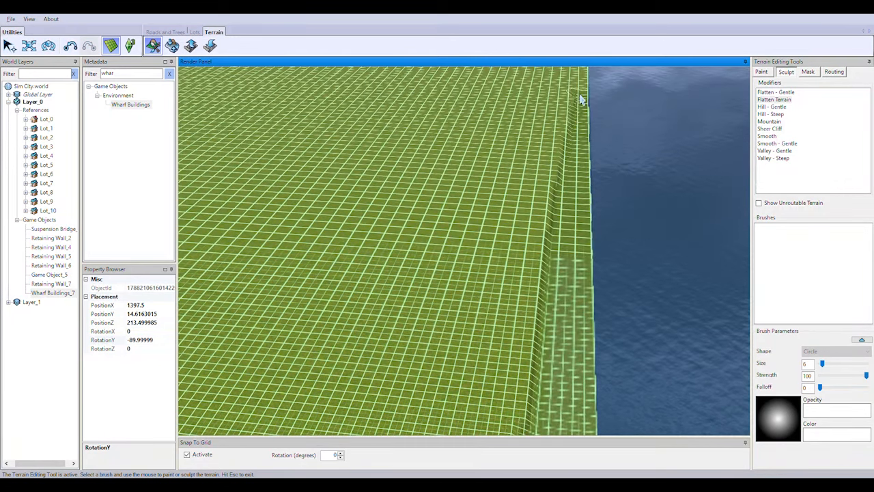
right_click_drag(556, 394, 659, 55)
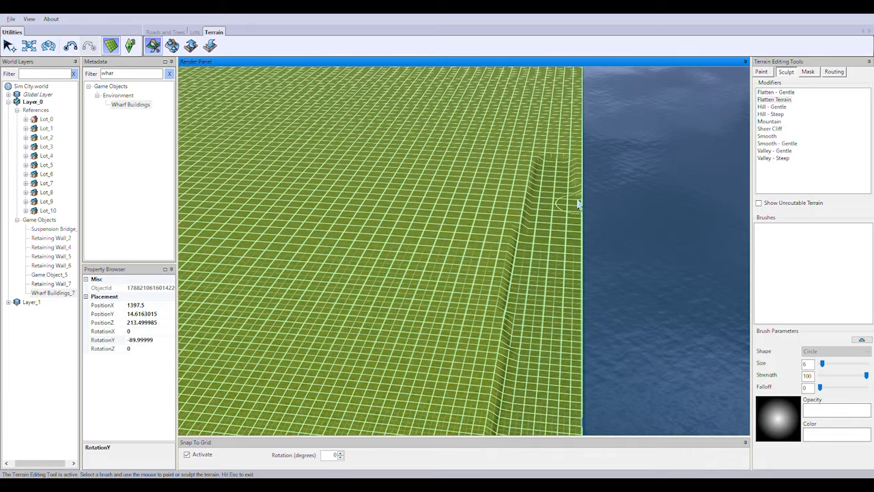
Step: Flatten the leftover land between the wharf piers down to the seabed so only water fills the gaps
mouse_move(547, 156)
right_mouse_down()
mouse_move(567, 210)
mouse_move(551, 392)
mouse_move(480, 350)
mouse_move(489, 332)
mouse_move(546, 375)
mouse_move(562, 397)
mouse_move(531, 411)
mouse_move(523, 201)
mouse_move(566, 114)
mouse_move(429, 192)
mouse_move(381, 125)
mouse_move(380, 225)
mouse_move(381, 215)
right_mouse_up()
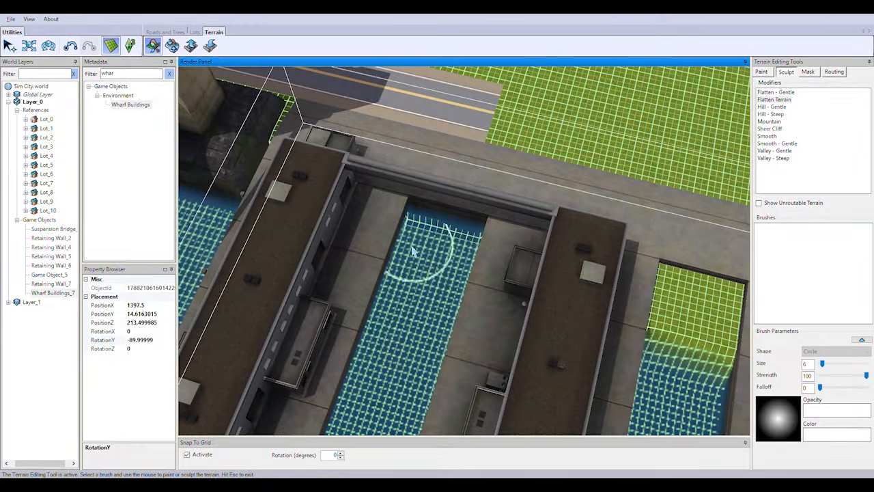
right_click_drag(411, 251, 473, 349)
left_click_drag(492, 251, 494, 234)
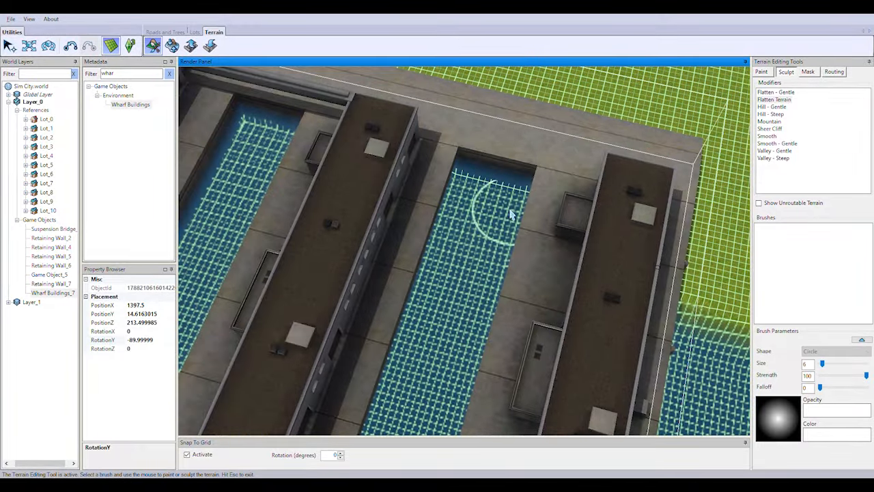
scroll(504, 226, "down", 3)
right_click_drag(482, 253, 547, 401)
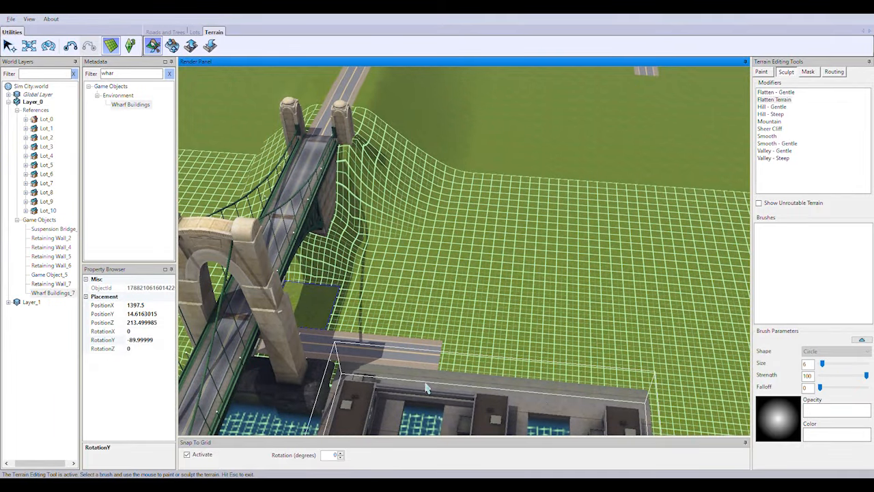
scroll(527, 413, "down", 3)
right_click_drag(455, 333, 446, 317)
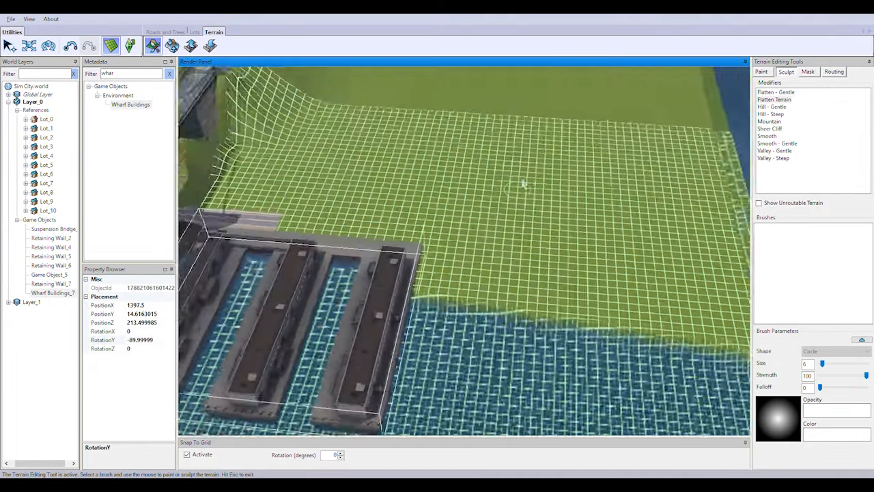
right_click_drag(527, 183, 524, 123)
Step: Extend the road stub from the junction beside the retaining walls straight down toward the waterfront beyond the wharf
left_click(176, 33)
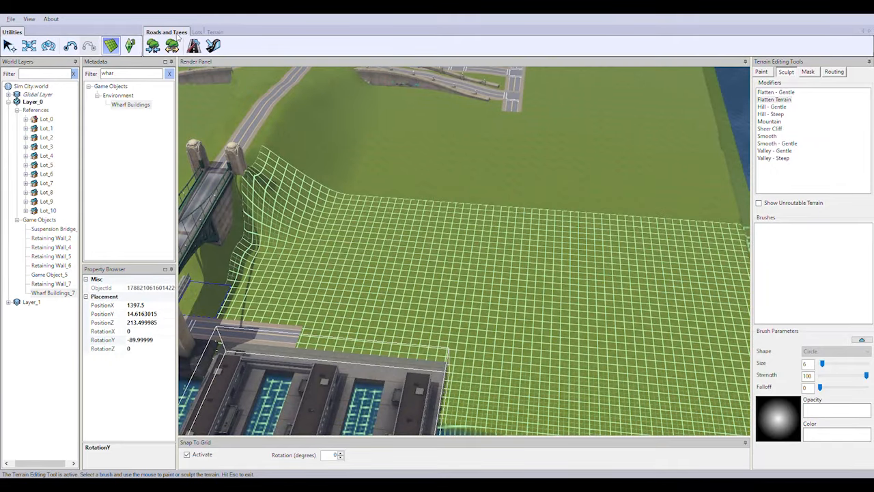
left_click(192, 47)
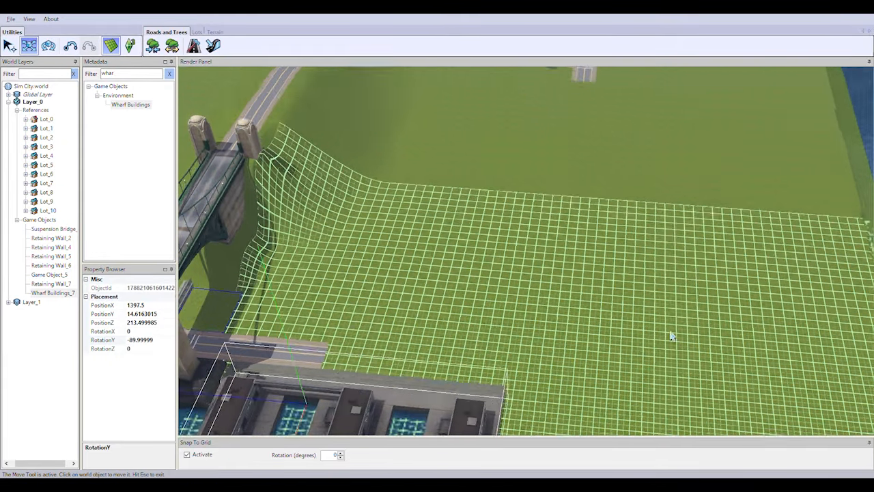
right_click_drag(672, 334, 783, 275)
scroll(605, 239, "up", 3)
left_click(604, 237)
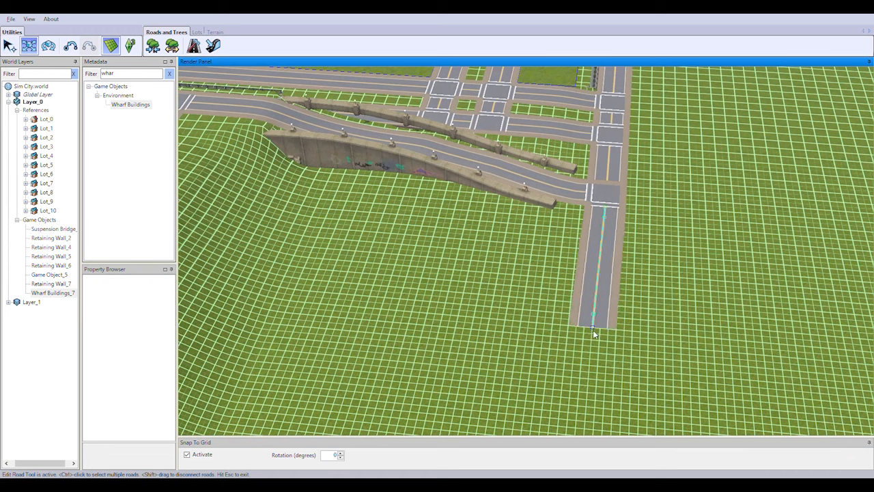
left_click_drag(594, 333, 593, 408)
right_click_drag(592, 409, 637, 120)
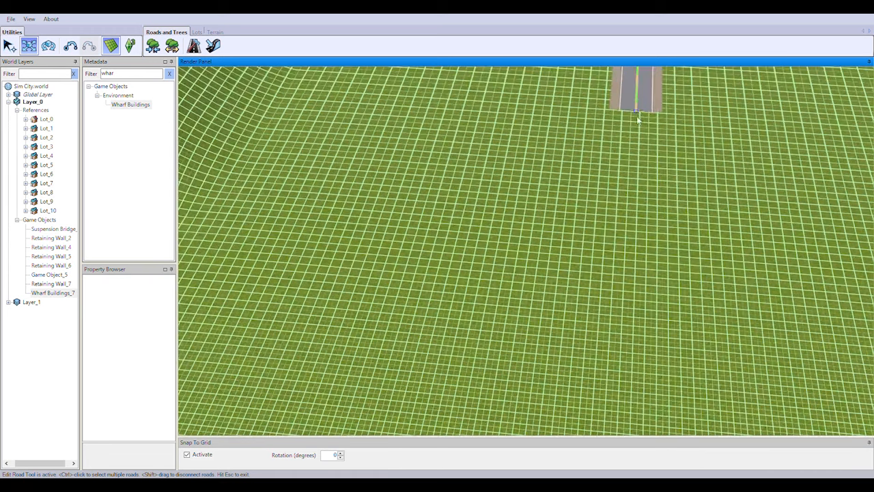
left_click_drag(637, 120, 657, 305)
right_click_drag(657, 306, 659, 219)
left_click_drag(660, 219, 665, 372)
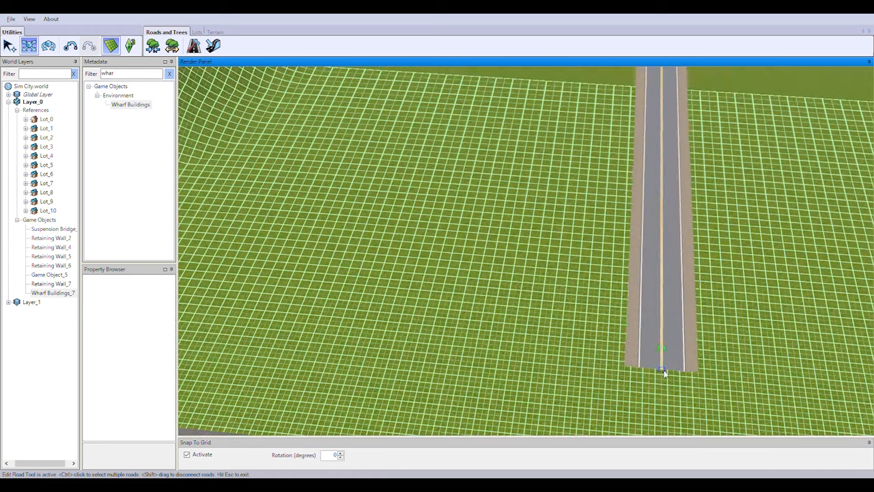
right_click_drag(664, 372, 710, 348)
Step: Extend the waterfront road along the Wharf Buildings to their far corner and place a road intersection in line with the inland road
left_click_drag(247, 250, 595, 280)
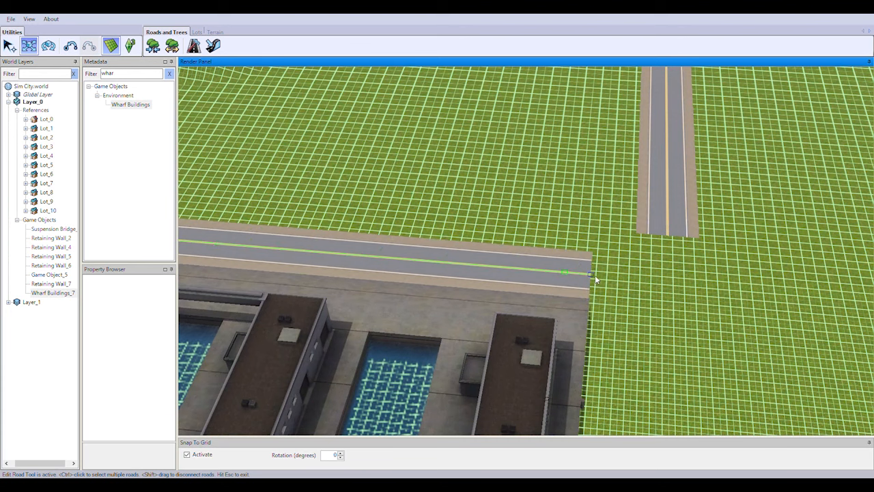
right_click_drag(724, 316, 593, 334)
left_click(194, 46)
left_click(824, 90)
scroll(457, 336, "up", 5)
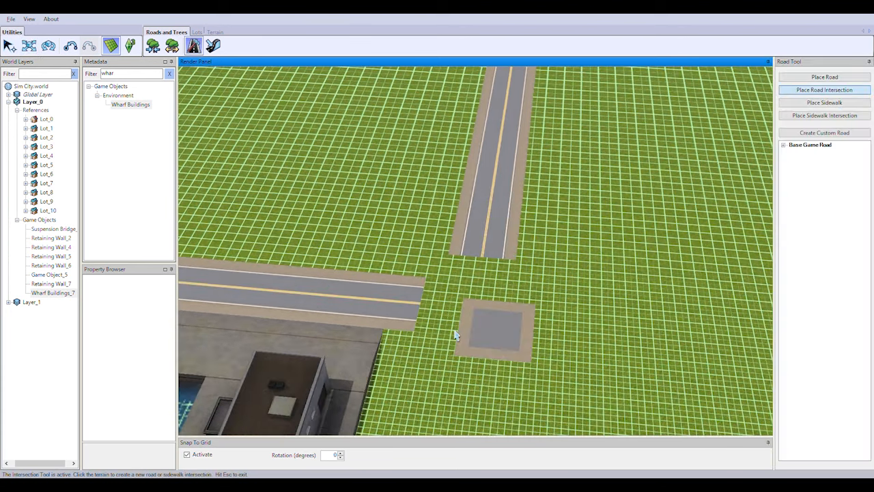
left_click(476, 355)
Step: Place a short road segment leading away from the new intersection on the side opposite the wharf
left_click(824, 77)
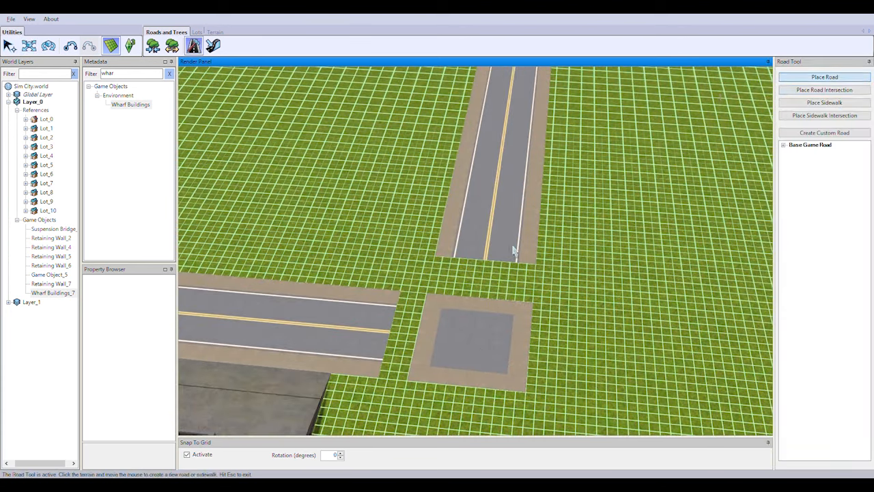
right_click_drag(511, 236, 339, 312)
left_click(339, 307)
left_click(824, 79)
left_click(337, 308)
left_click(824, 78)
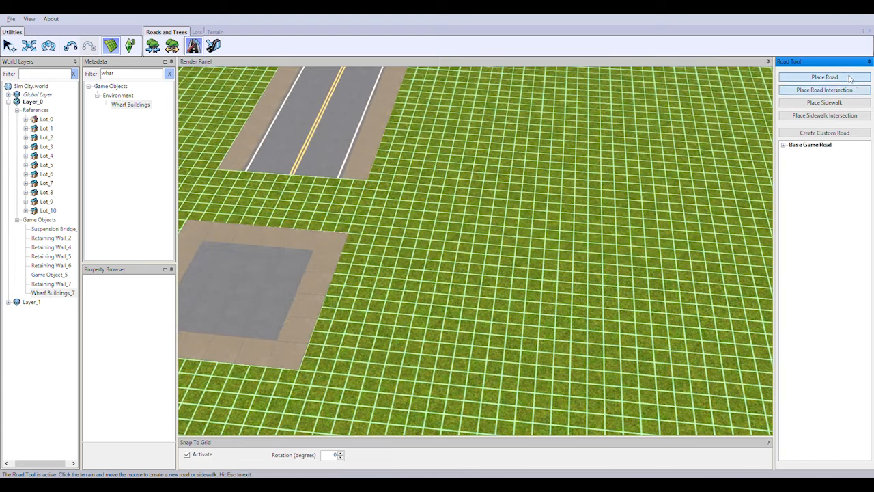
left_click(338, 299)
left_click(481, 310)
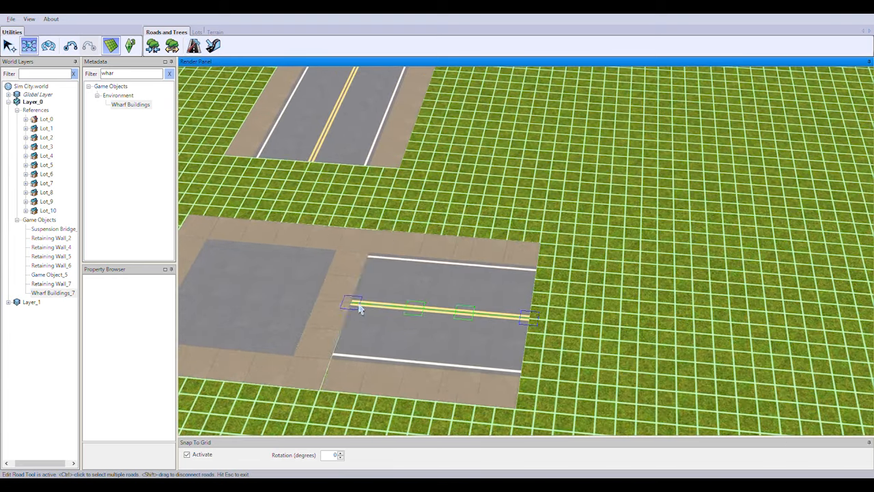
Step: Connect the short road segment, the waterfront road and the inland road to the new intersection
scroll(294, 292, "up", 3)
left_click_drag(293, 292, 321, 294)
left_click_drag(461, 164, 439, 233)
scroll(552, 203, "down", 3)
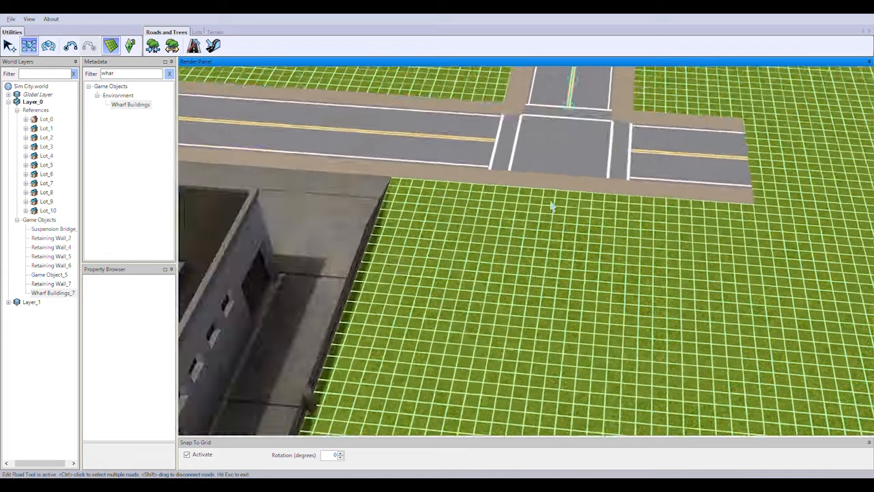
right_click_drag(552, 202, 551, 244)
Step: Undo the waterfront and inland road connections to the intersection and delete the long inland road
scroll(620, 250, "up", 2)
scroll(620, 252, "down", 4)
left_click(193, 45)
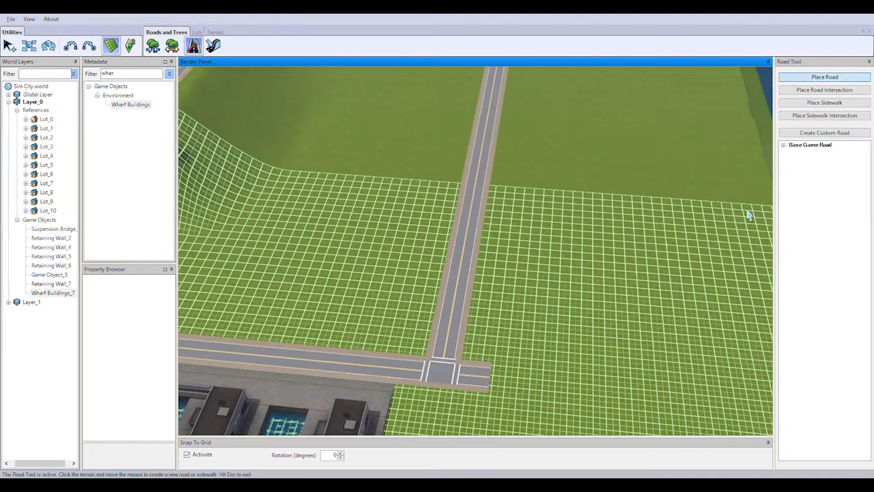
key("Escape")
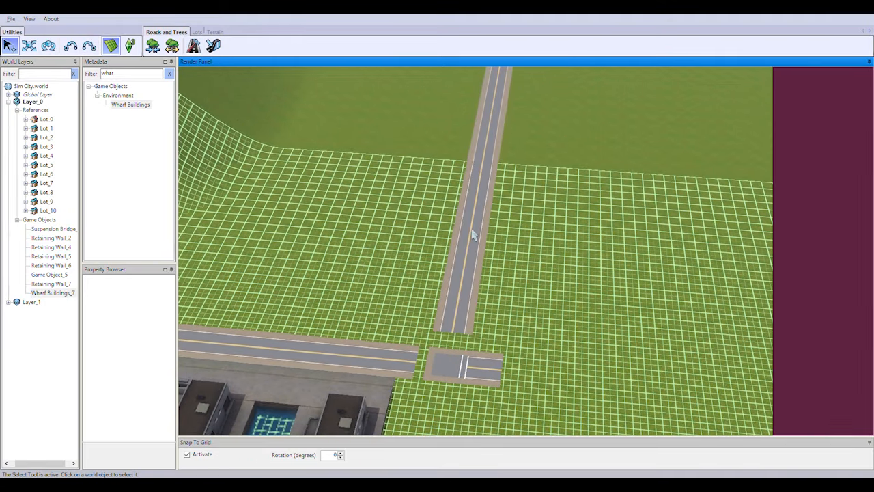
left_click(531, 256)
key("Delete")
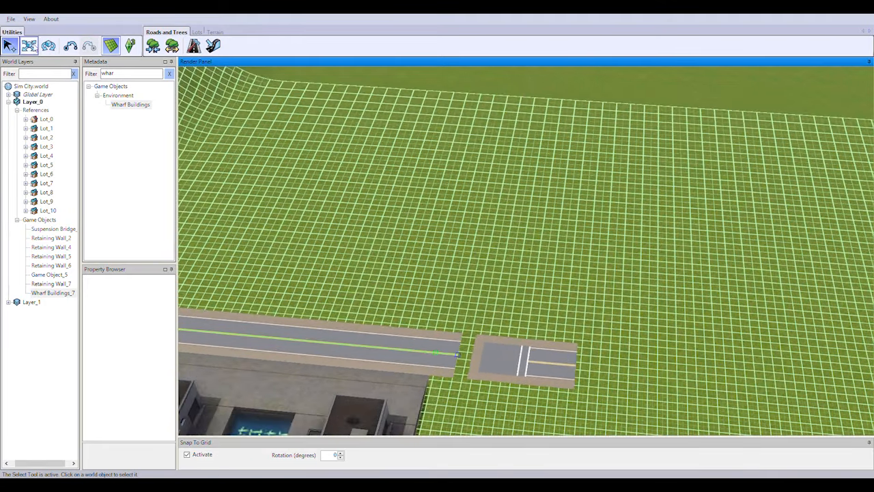
Step: Reconnect the waterfront road to the intersection, then add, connect and shorten a road stub on its inland side
scroll(472, 318, "up", 2)
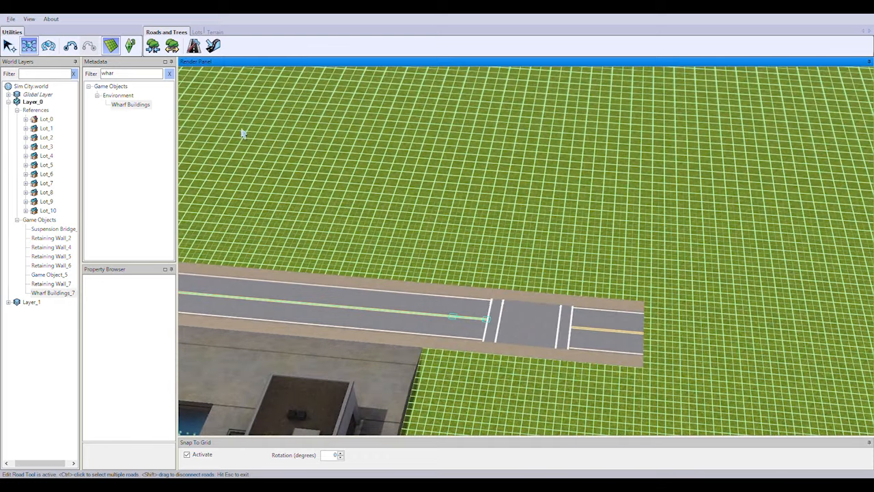
left_click(193, 46)
left_click_drag(486, 298, 501, 199)
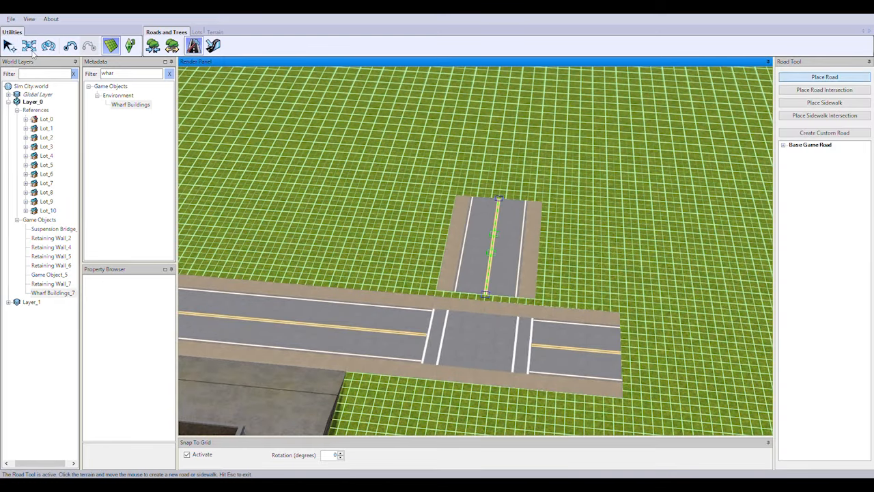
left_click(29, 46)
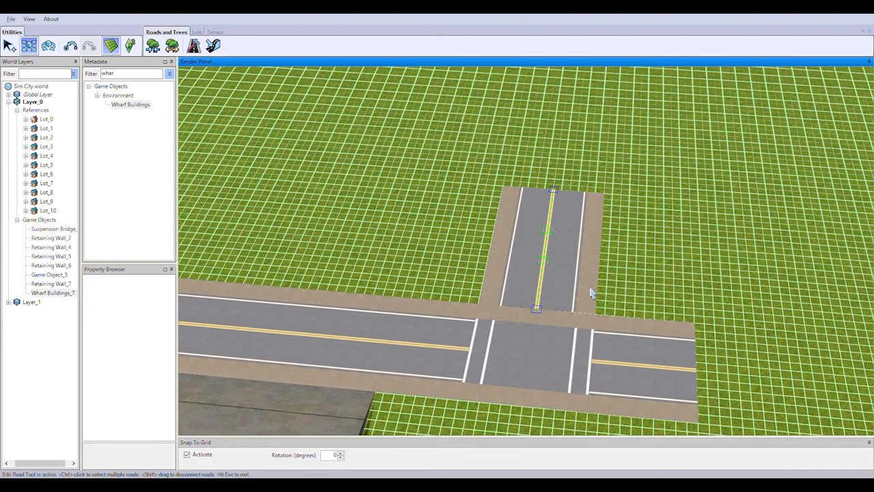
scroll(592, 293, "up", 2)
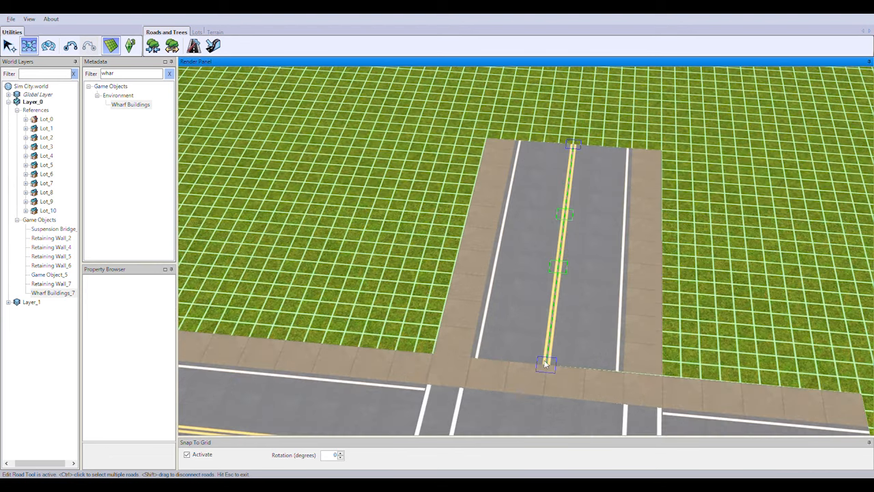
left_click(545, 364)
left_click_drag(583, 154, 567, 220)
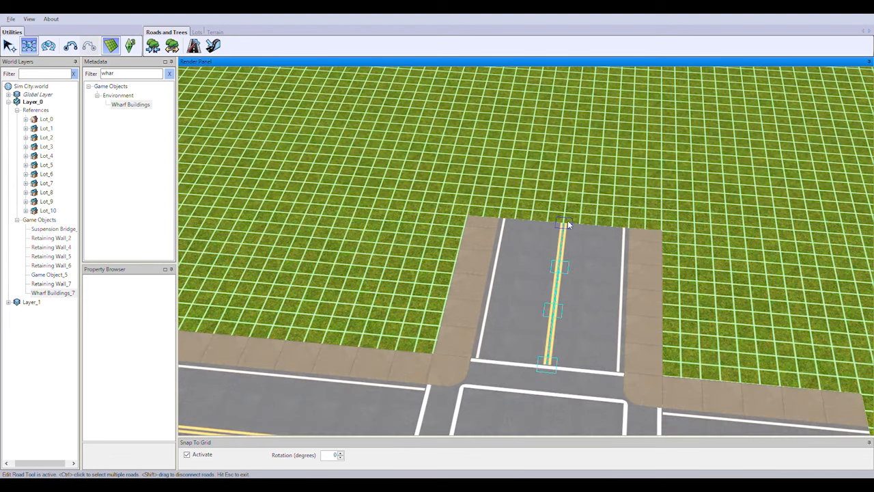
key("Escape")
Step: Draw a new straight road from the inland stub up to the existing road network and join it to the stub's end
scroll(524, 109, "down", 4)
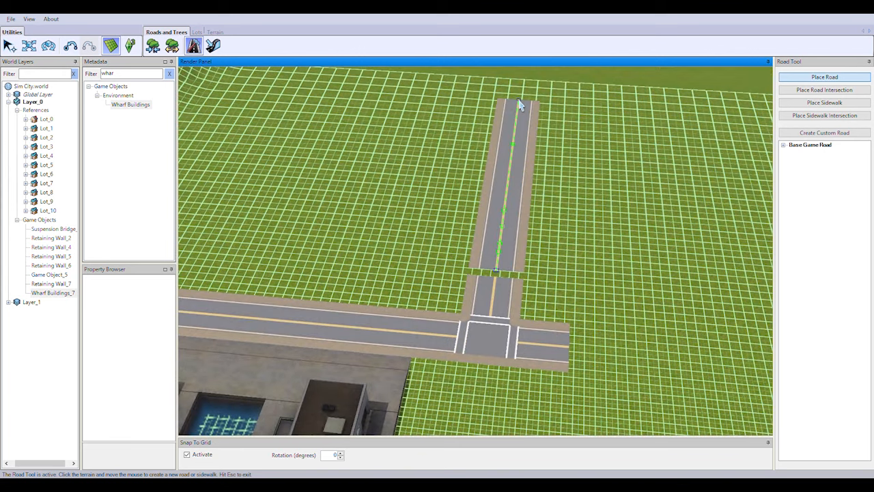
right_click_drag(519, 101, 580, 60)
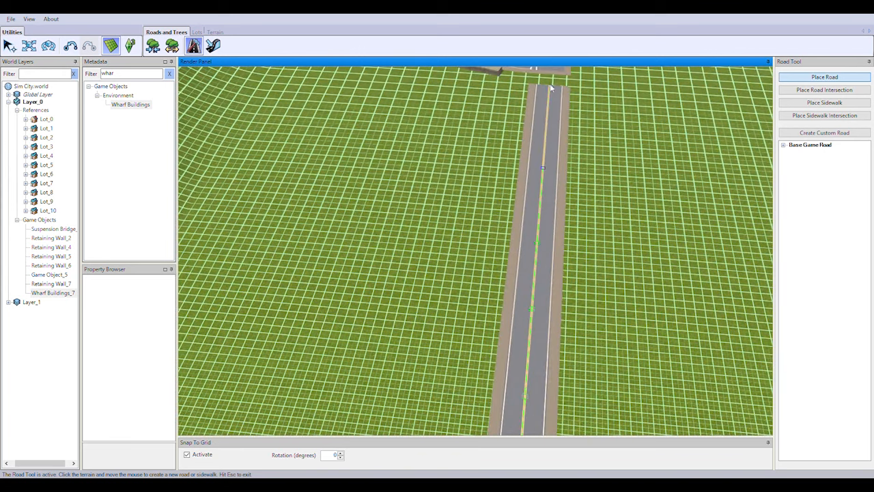
right_click_drag(551, 89, 555, 76)
left_click(579, 274)
scroll(663, 335, "up", 4)
left_click_drag(607, 338, 610, 278)
right_click_drag(609, 279, 672, 164)
left_click_drag(564, 294, 567, 276)
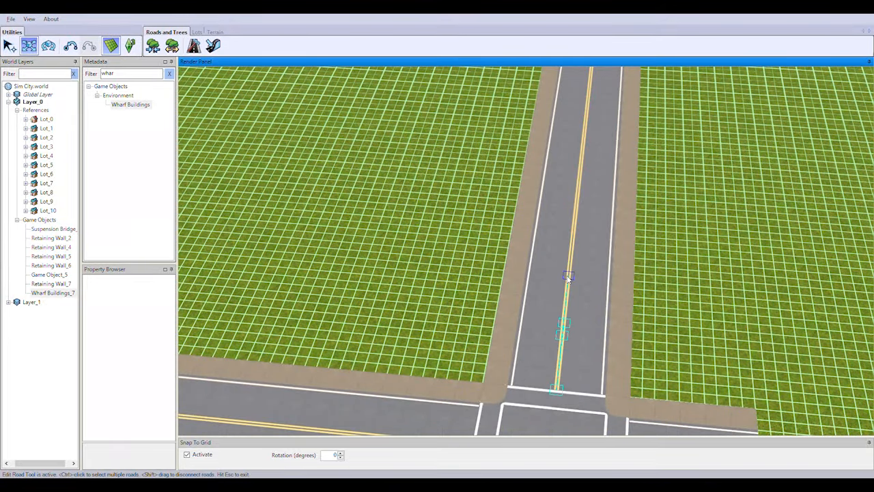
Step: Draw a 40 × 40 lot in the inland corner where the waterfront road meets the new road
scroll(659, 327, "down", 8)
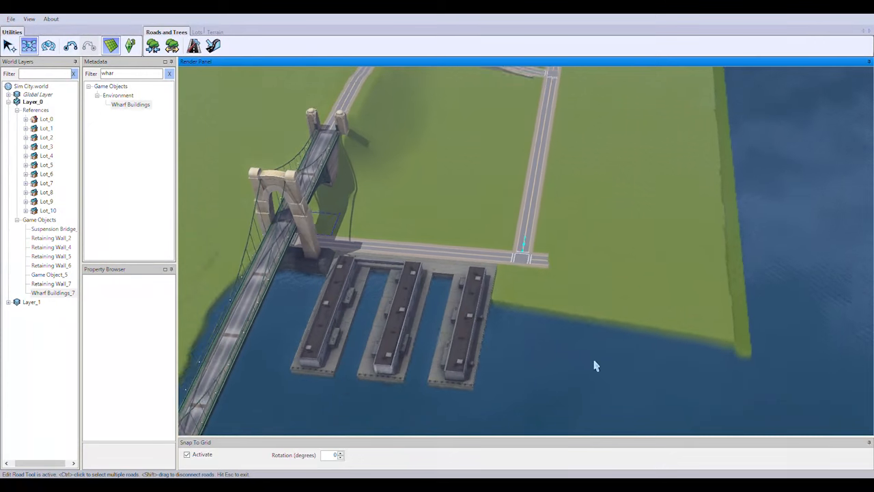
scroll(594, 366, "down", 2)
scroll(504, 351, "up", 1)
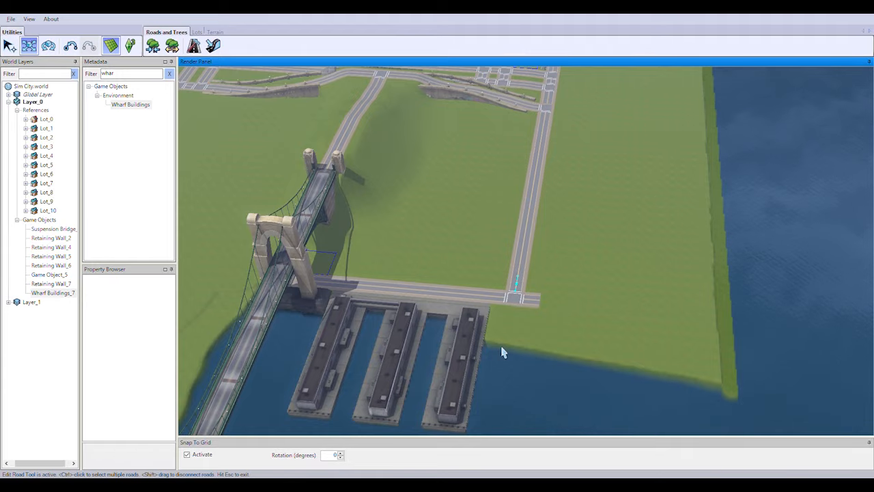
scroll(503, 352, "up", 6)
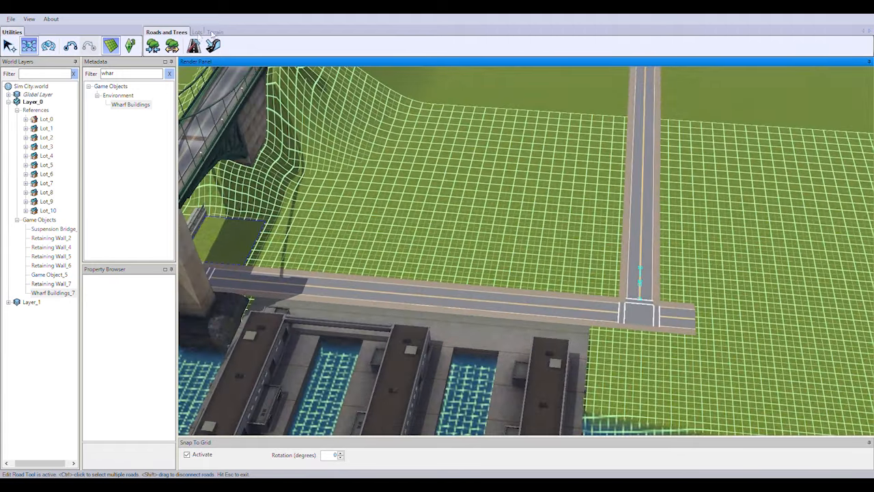
left_click(196, 32)
left_click(153, 46)
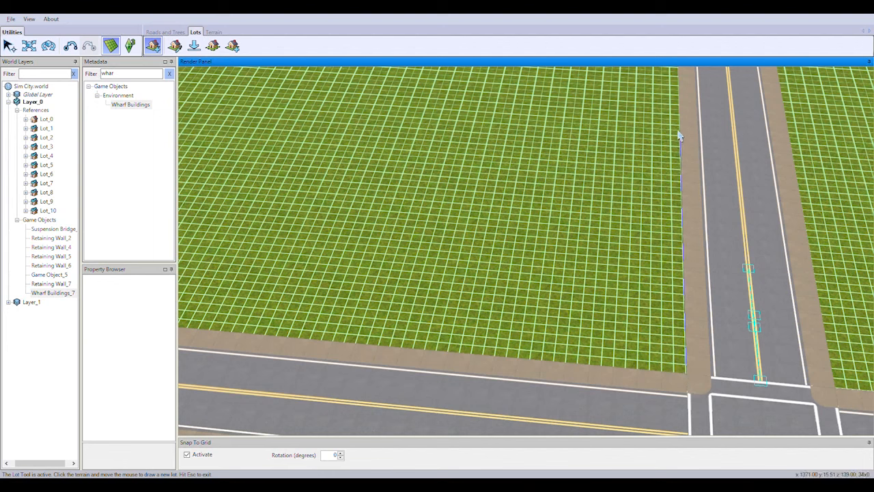
left_click(343, 84)
scroll(571, 330, "up", 3)
left_click(756, 410)
scroll(689, 253, "down", 2)
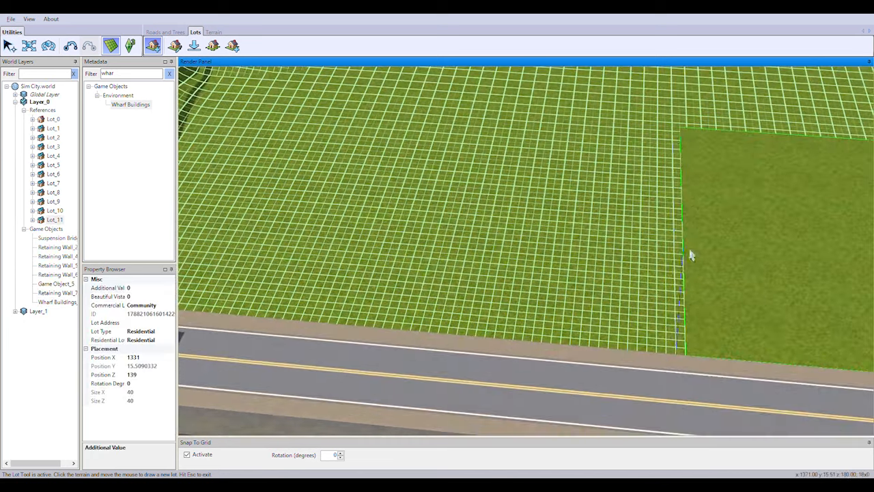
Step: Draw a 40 × 64 lot along the waterfront road, from beside the 40 × 40 corner lot toward the bridge
right_click_drag(454, 151, 429, 145)
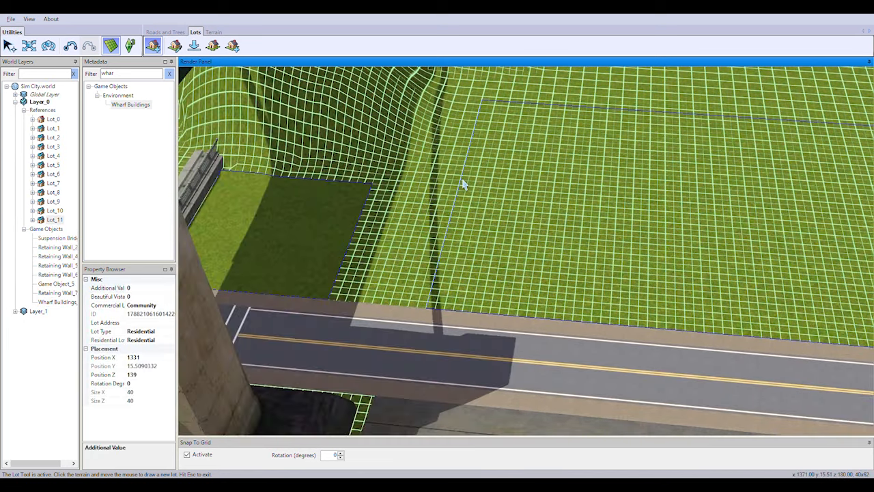
left_click(400, 183)
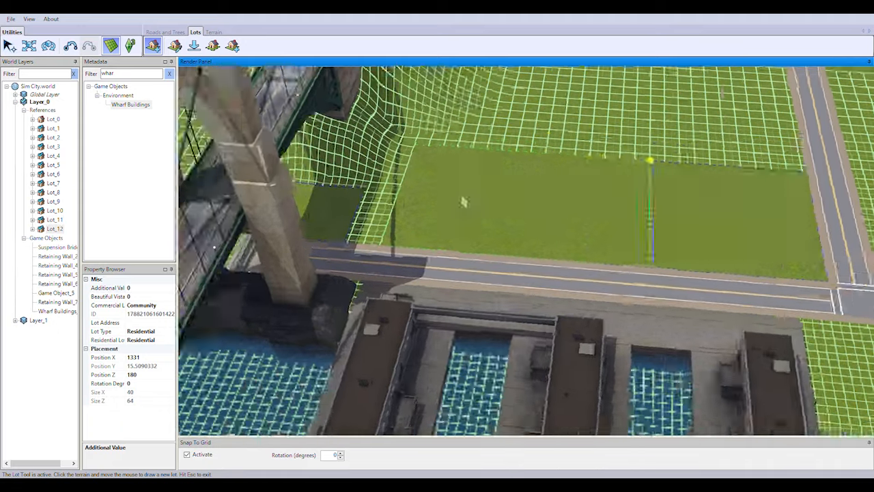
scroll(462, 197, "up", 2)
Step: Delete the small 20 × 20 lot next to the bridge tower
left_click(10, 46)
left_click(204, 200)
right_click_drag(487, 237, 713, 229)
middle_click_drag(712, 229, 519, 306)
scroll(520, 307, "up", 2)
right_click_drag(581, 338, 583, 263)
left_click(51, 119)
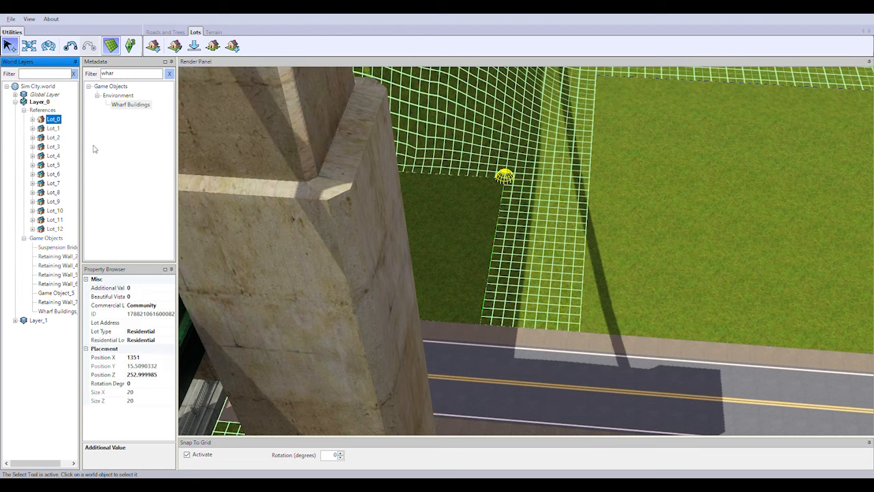
key("Delete")
Step: Draw a 20 × 28 lot along the waterfront road between the bridge tower and the 40 × 64 lot
left_click(152, 46)
scroll(580, 202, "up", 3)
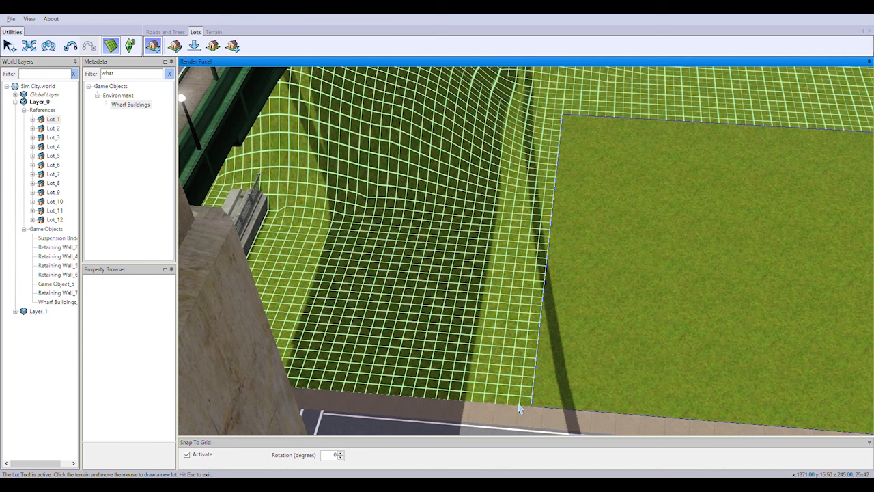
left_click(487, 323)
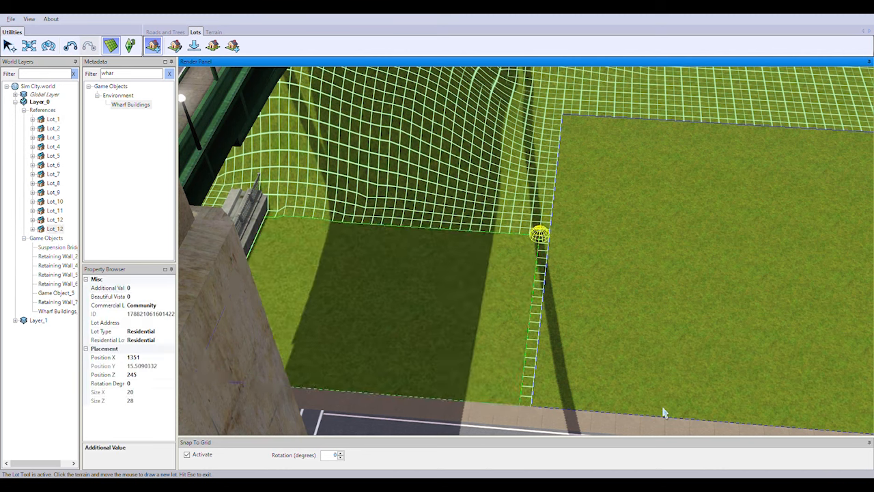
key("Down")
key("Right")
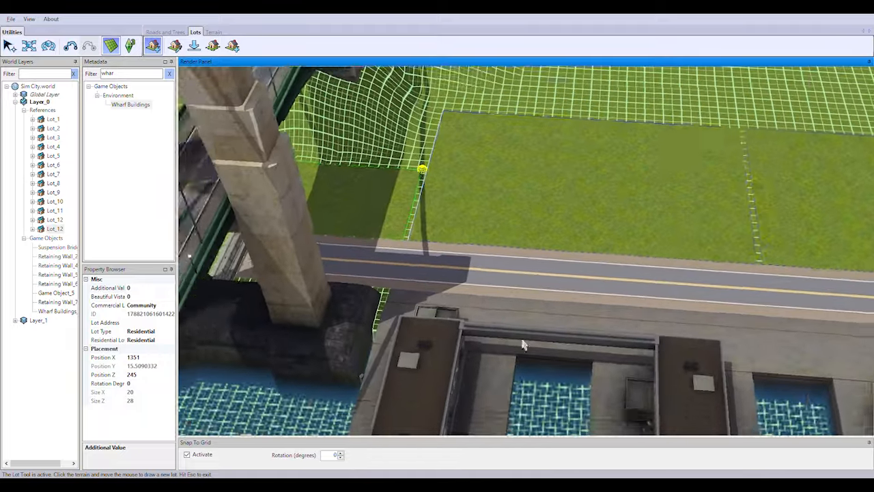
Step: Set the terrain brush size to 10 and paint the Asphalt layer over all three waterfront lots
scroll(573, 277, "down", 4)
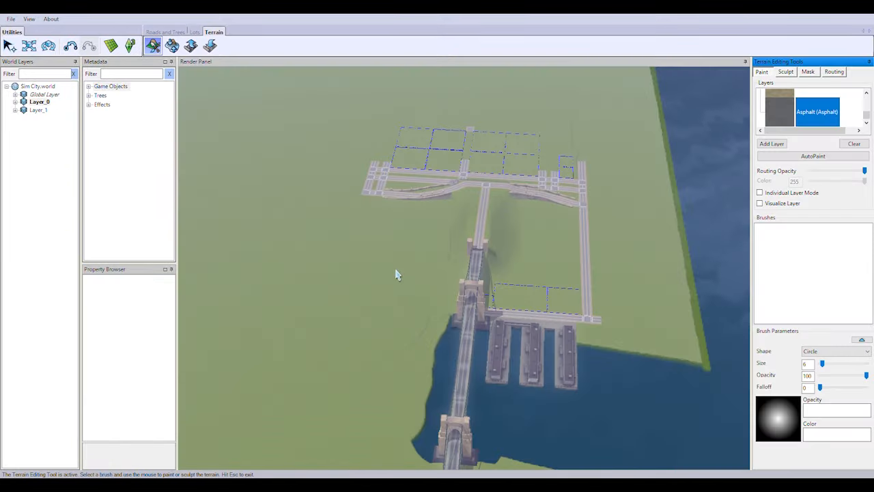
scroll(585, 332, "up", 10)
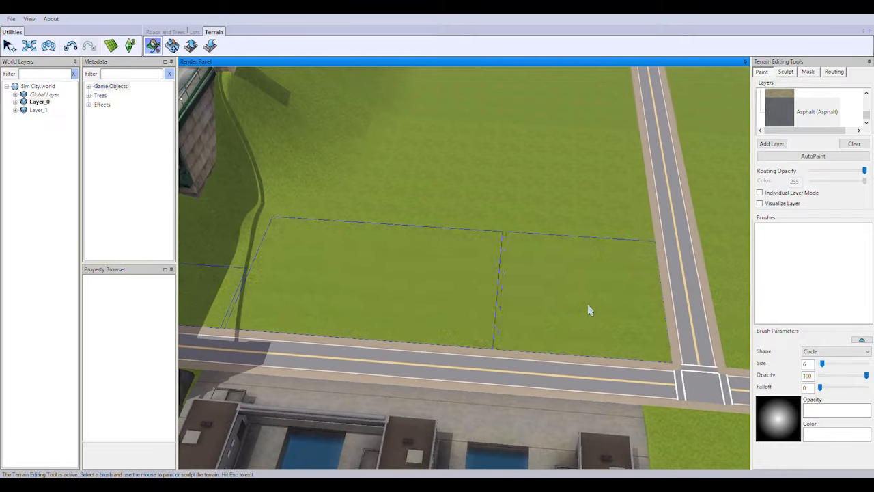
left_click_drag(822, 364, 824, 364)
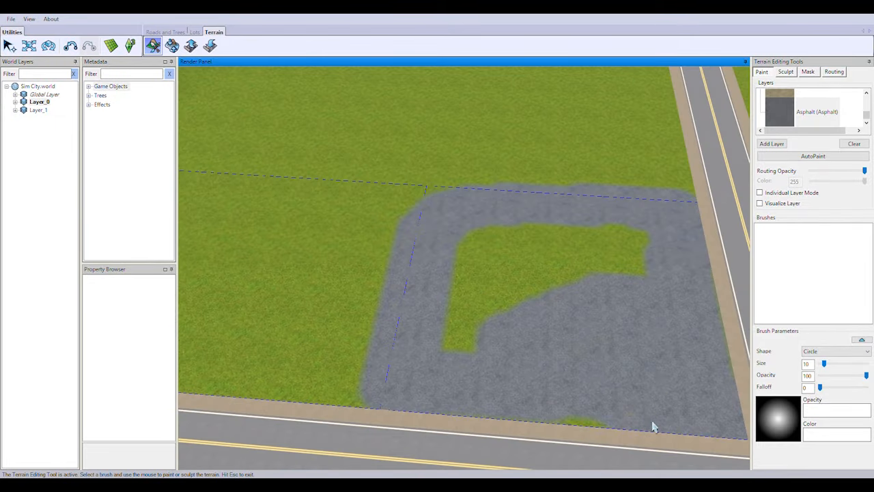
left_click_drag(471, 328, 621, 268)
left_click_drag(394, 217, 307, 251)
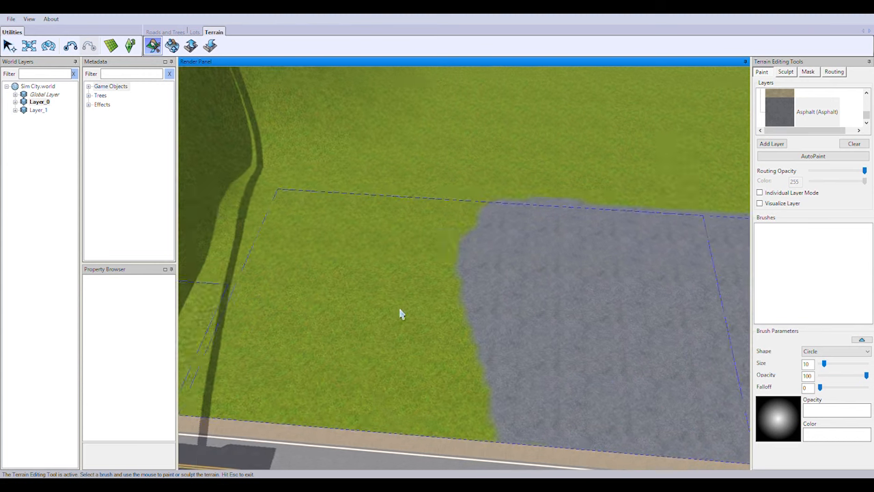
mouse_move(478, 222)
left_mouse_down()
mouse_move(447, 218)
mouse_move(259, 335)
mouse_move(483, 254)
mouse_move(389, 246)
mouse_move(285, 309)
left_mouse_up()
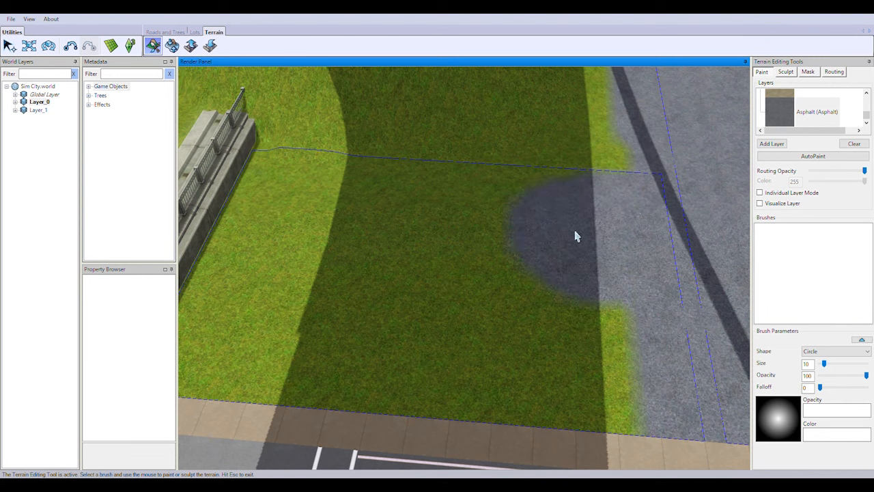
mouse_move(575, 236)
left_mouse_down()
mouse_move(275, 234)
mouse_move(389, 301)
left_mouse_up()
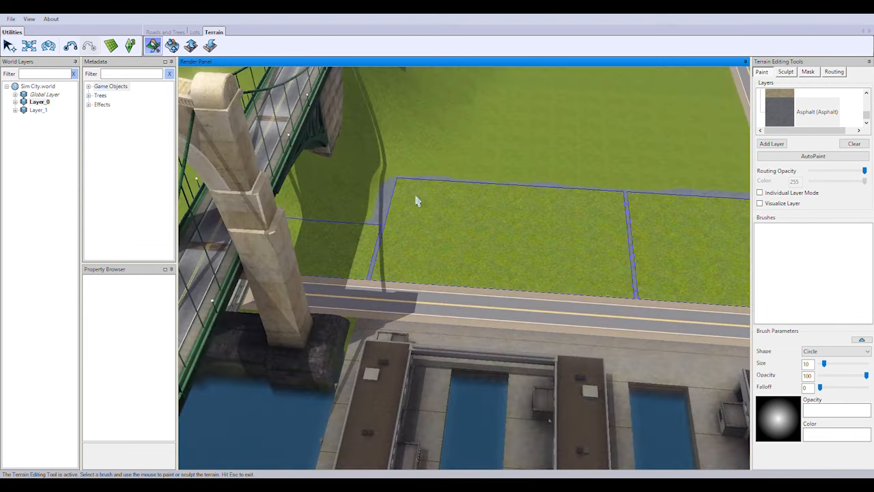
Step: Delete the 20 × 28 lot beside the bridge tower and undo the deletion to refresh its ground texture
key("Escape")
left_click(312, 257)
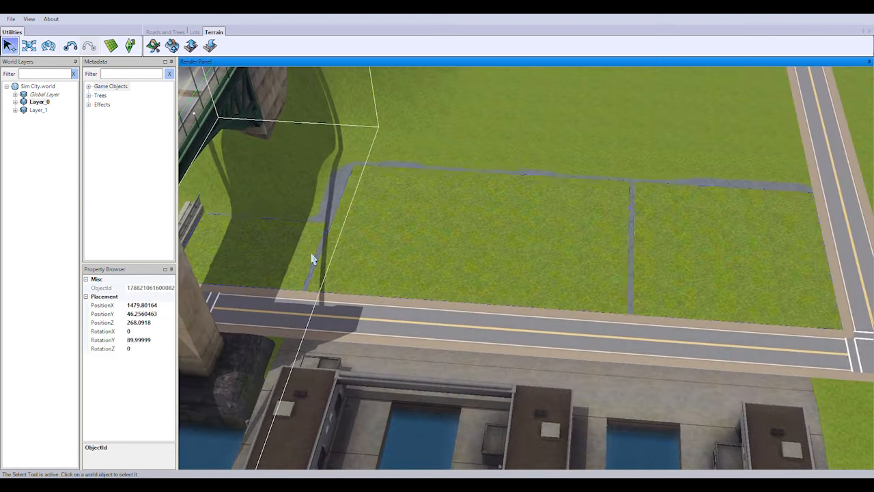
left_click(15, 102)
left_click(24, 110)
left_click(55, 229)
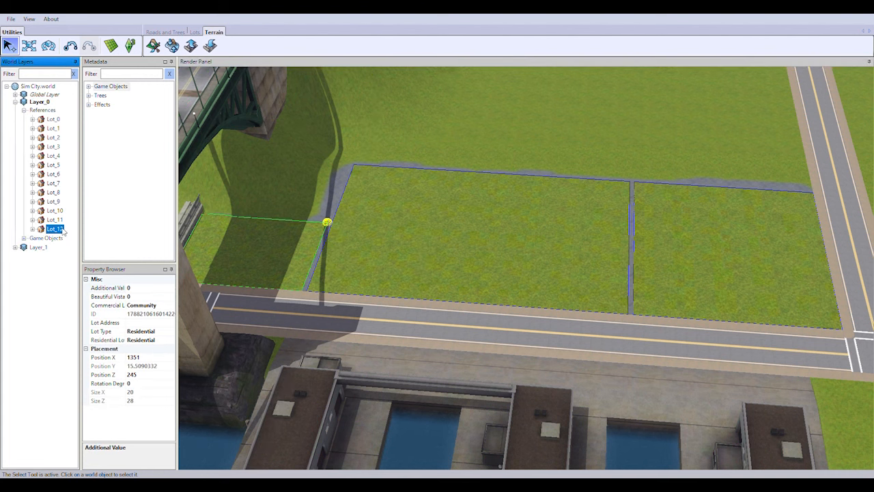
key("Delete")
key("ctrl+z")
Step: Delete the 40 × 64 lot and the 40 × 40 corner lot from the asphalt area
left_click(579, 259)
key("Delete")
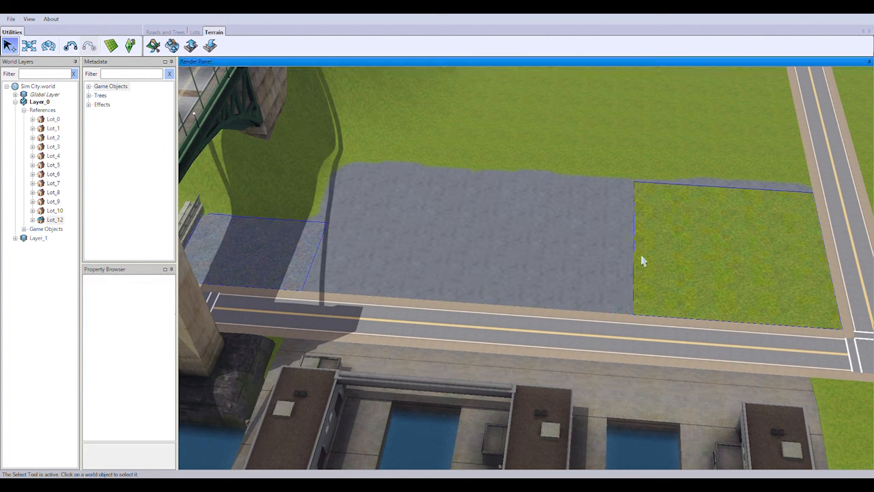
left_click(641, 259)
key("Delete")
Step: Activate the Lot tool and show the terrain grid over the asphalt corner by the intersection
left_click(196, 32)
left_click(153, 45)
scroll(614, 273, "up", 2)
left_click(110, 45)
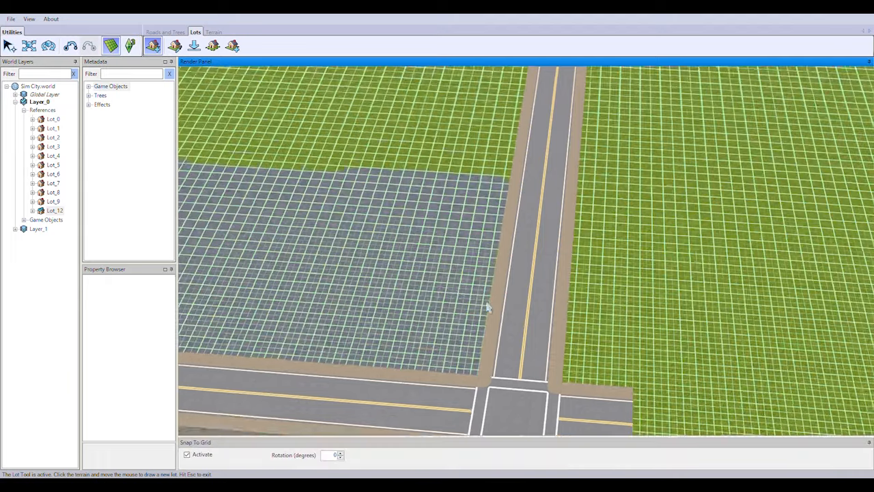
scroll(487, 306, "up", 2)
left_click(484, 394)
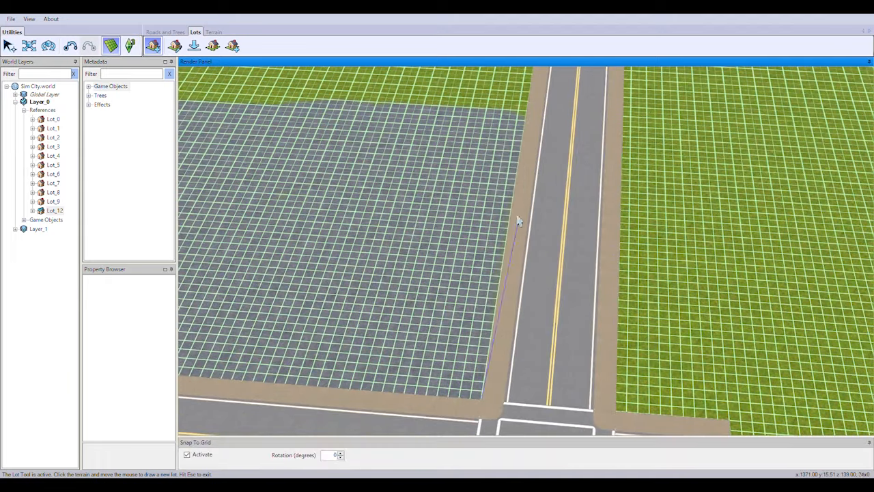
left_click(526, 81)
key("Left")
key("Left")
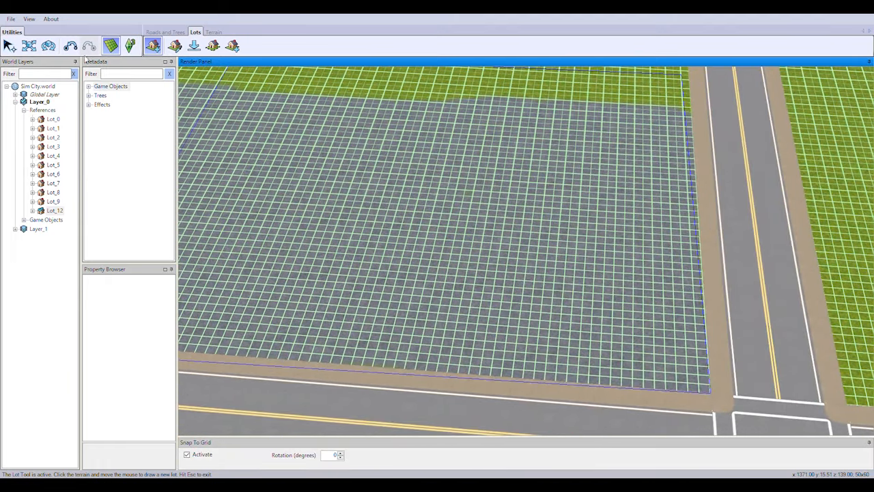
Step: Draw a 50 × 50 lot in the inland corner of the waterfront road and the new road
left_click(153, 45)
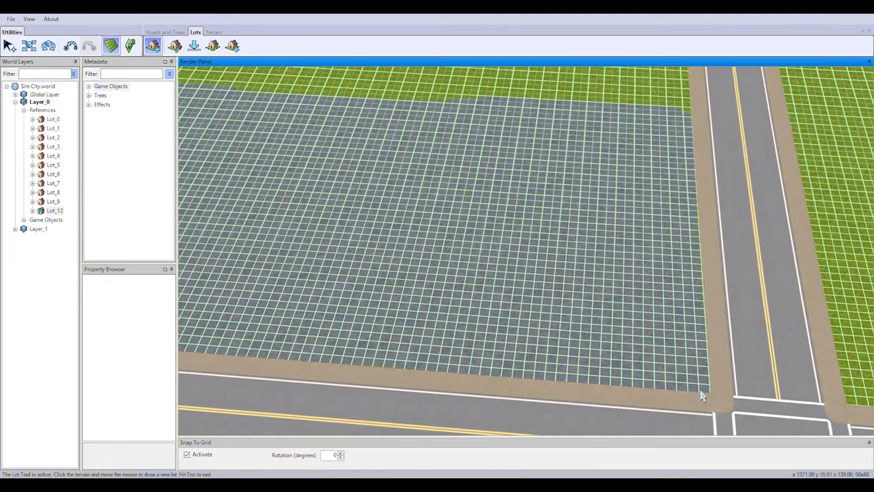
key("Left")
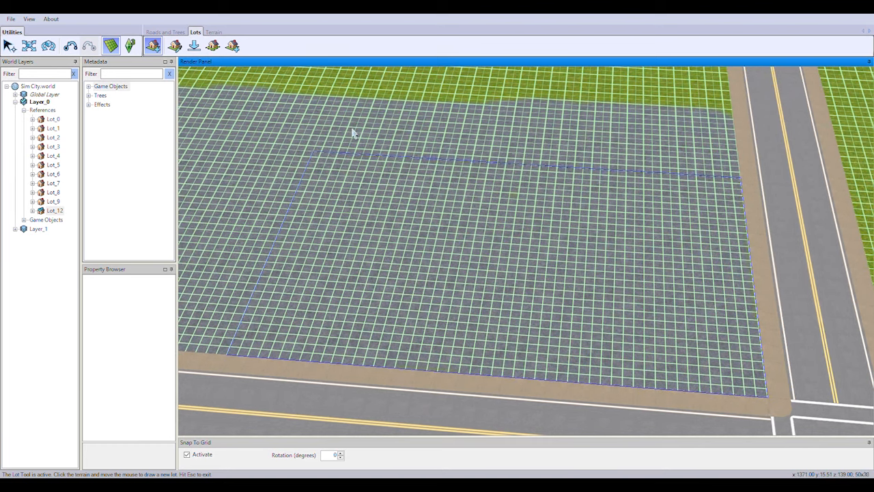
key("Up")
left_click(405, 78)
Step: Draw a 50 × 54 lot between the small lot by the bridge tower and the 50 × 50 corner lot
key("Left")
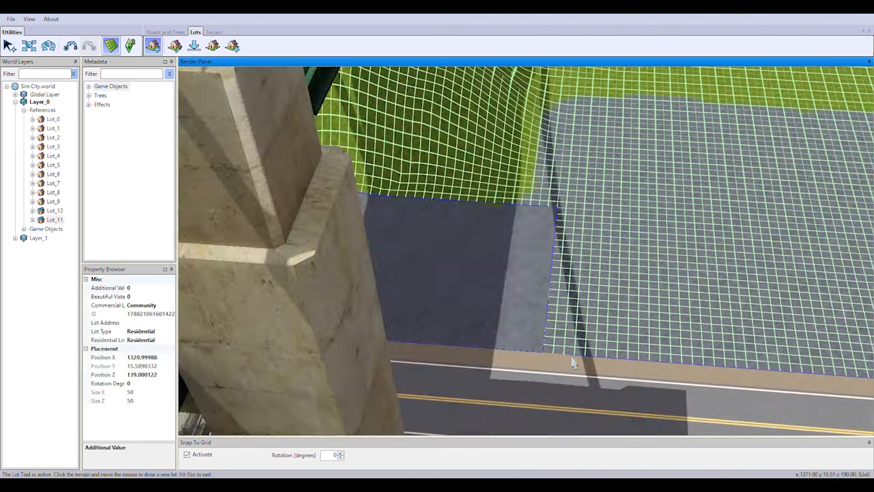
left_click(555, 354)
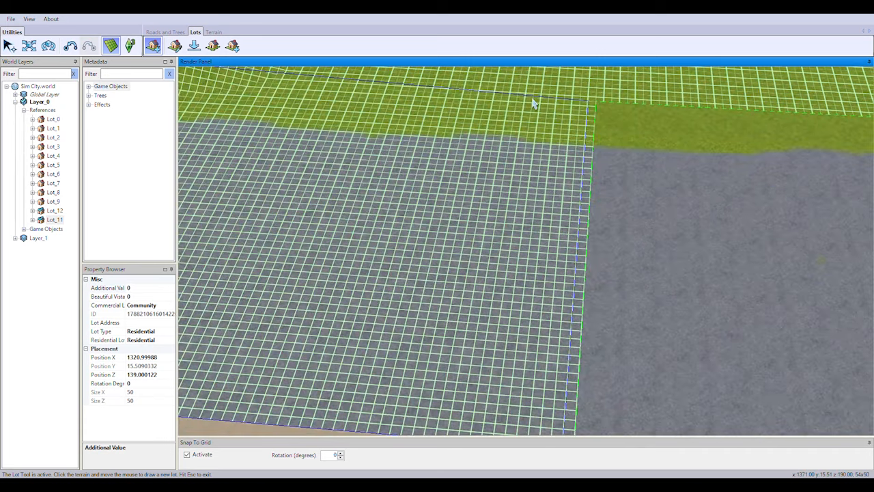
scroll(601, 228, "down", 5)
key("Right")
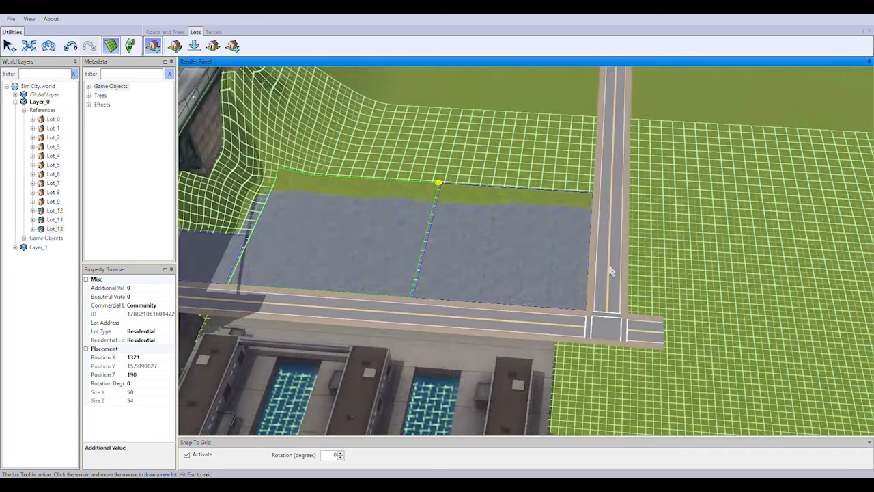
Step: Paint the Asphalt layer over the remaining grass strips along the inland edges of the two larger lots
scroll(560, 267, "up", 4)
left_click(221, 32)
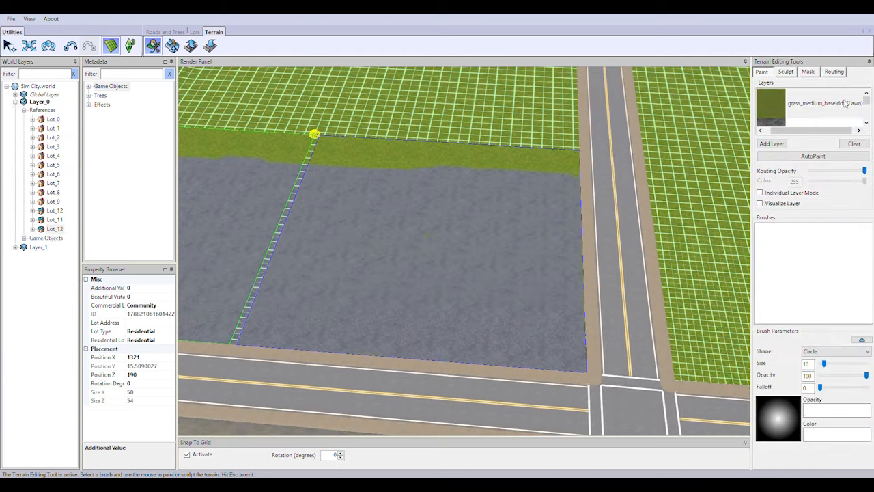
scroll(844, 102, "down", 5)
left_click(840, 109)
key("Up")
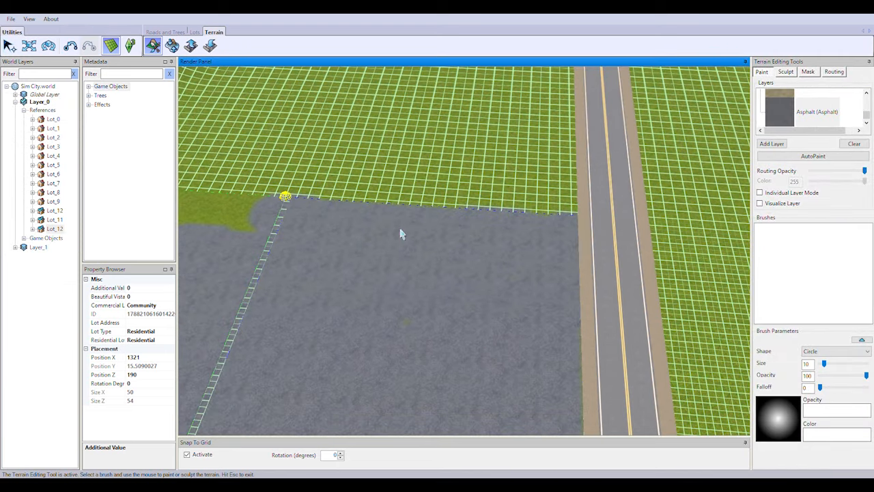
key("Left")
mouse_move(573, 265)
left_mouse_down()
mouse_move(582, 231)
mouse_move(354, 208)
left_mouse_up()
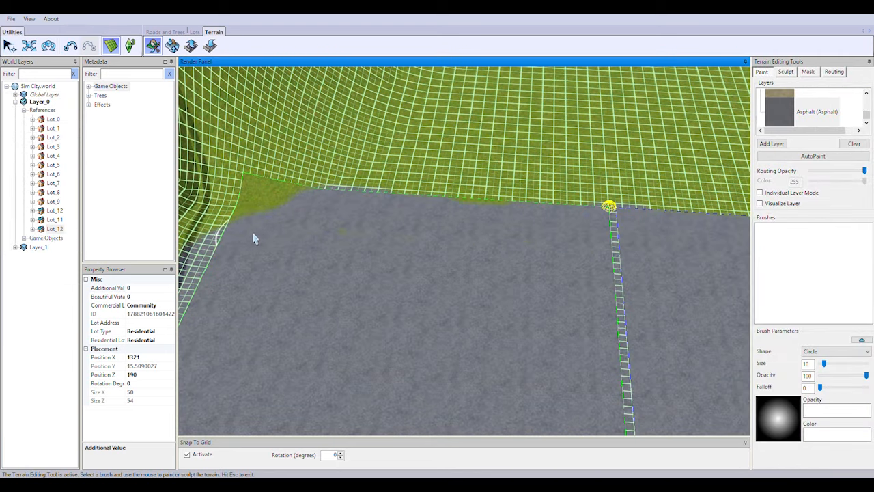
scroll(482, 256, "down", 2)
scroll(443, 269, "up", 2)
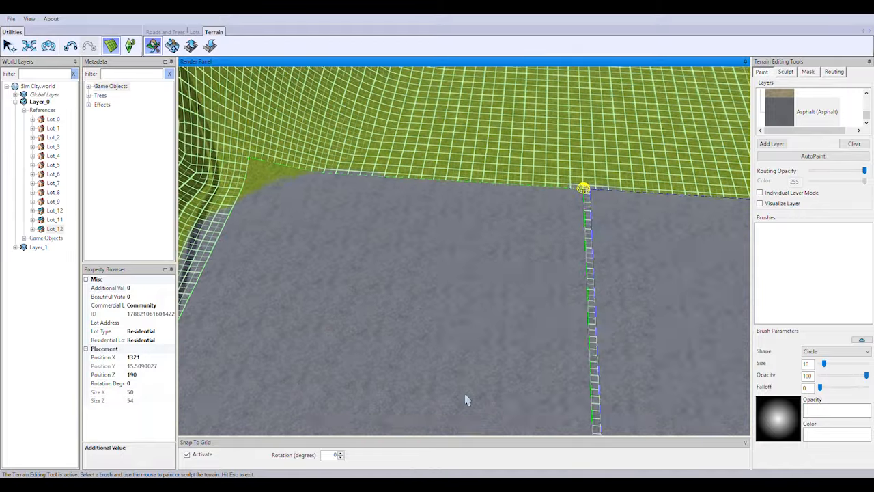
scroll(444, 357, "down", 2)
key("Escape")
Step: Switch to the in-game editor, open the 64 × 64 lot by the double road junction for building, and try Bee's Knees Books on it
left_click(426, 252)
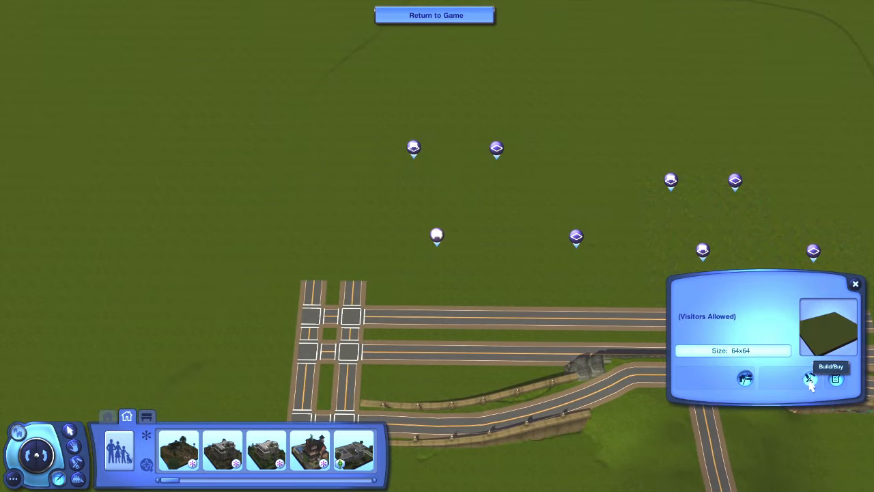
left_click(810, 380)
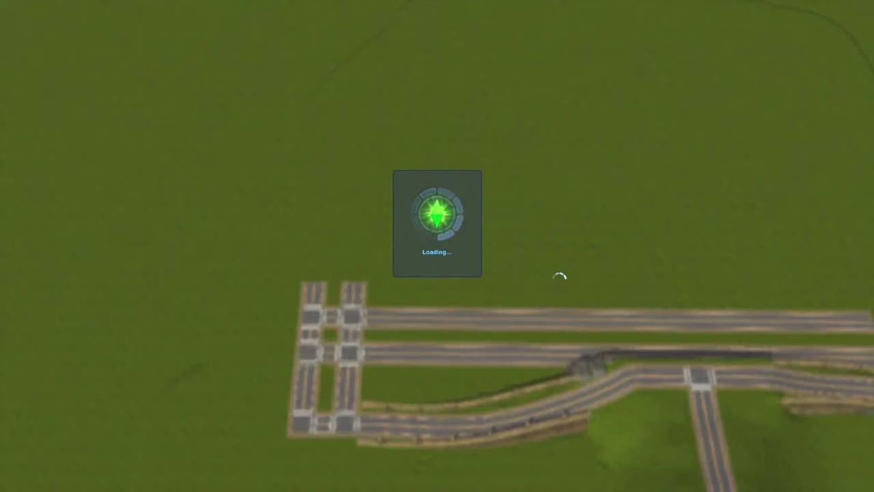
left_click(403, 447)
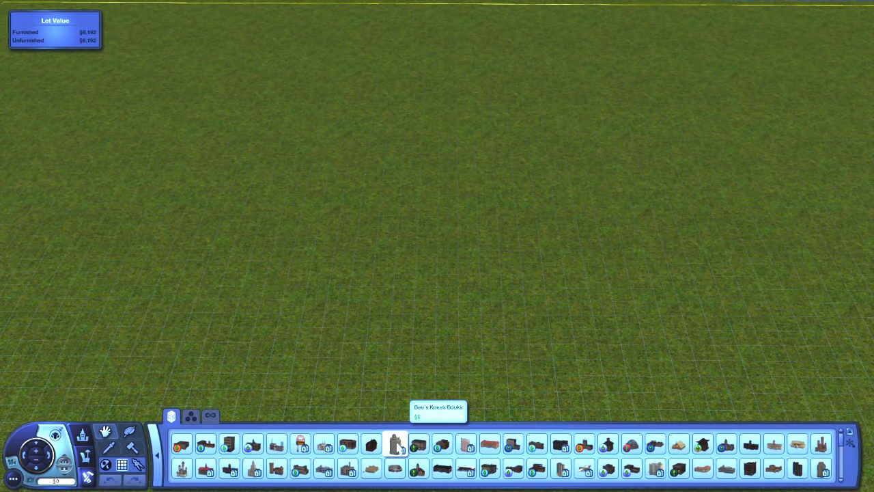
left_click(396, 444)
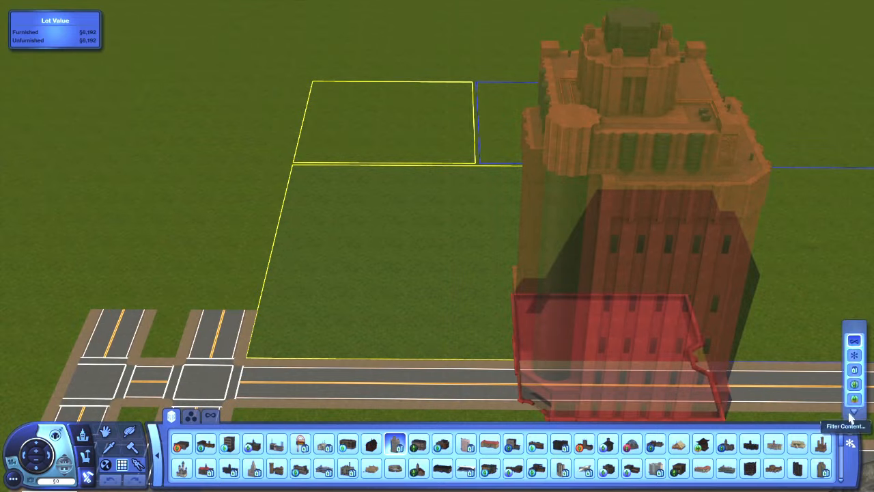
Step: Filter the community buildings by expansion pack and place the angular white futuristic tower in the middle of the 64 × 64 lot
left_click(854, 398)
left_click(252, 445)
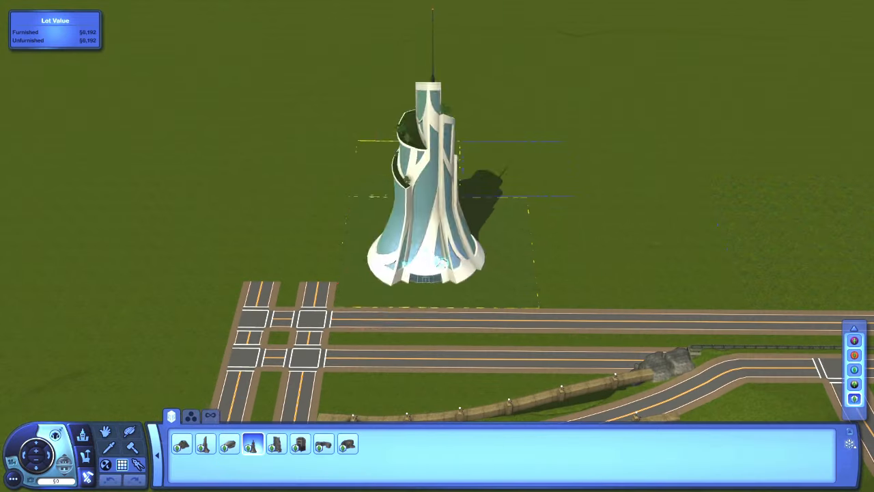
left_click(204, 444)
scroll(464, 261, "up", 5)
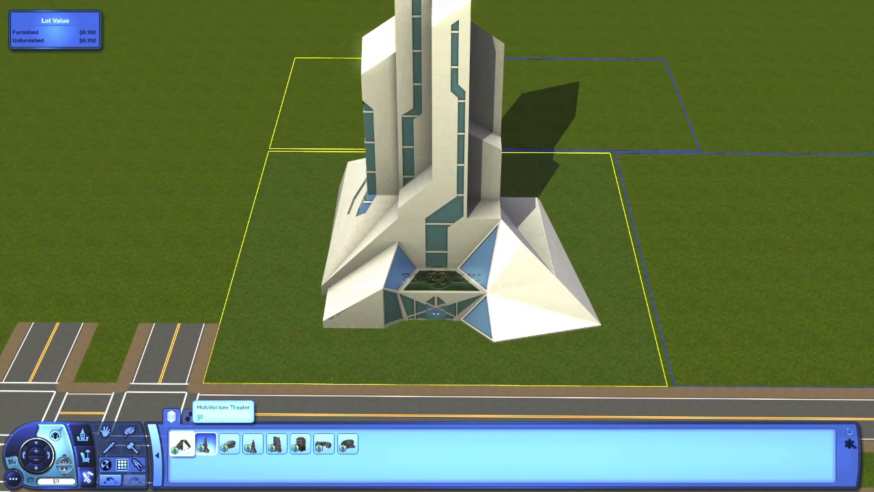
left_click(181, 445)
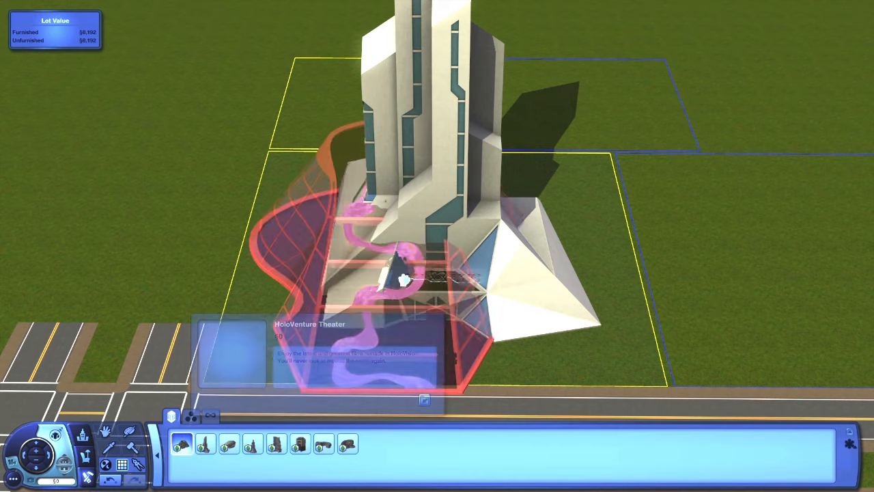
Step: On the neighbouring lot, turn on the testingCheatsEnabled true and buydebug cheats
scroll(451, 304, "down", 3)
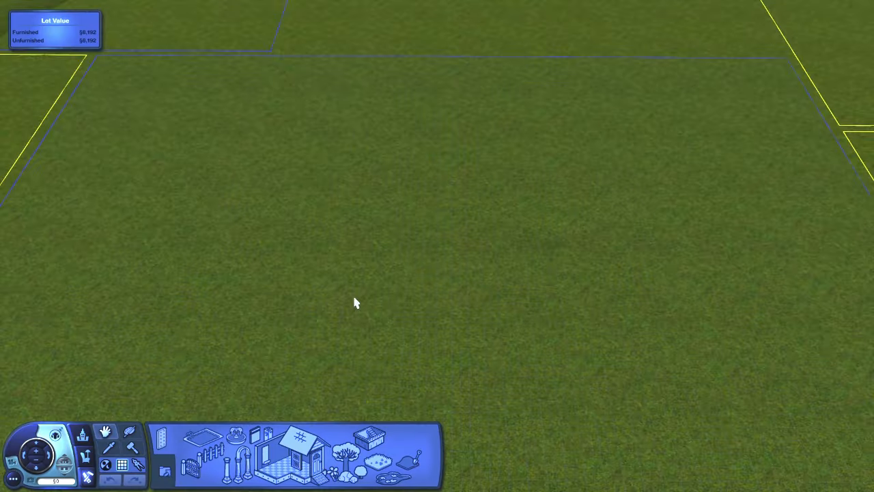
scroll(355, 303, "down", 3)
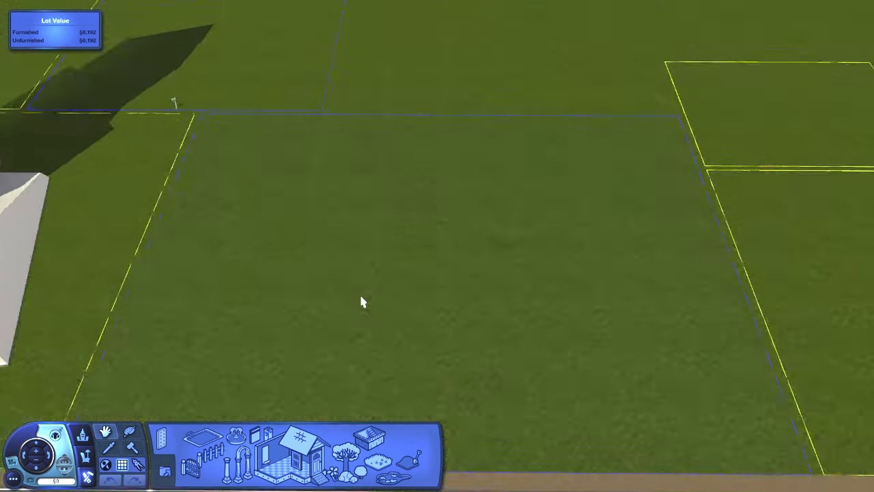
left_click(82, 435)
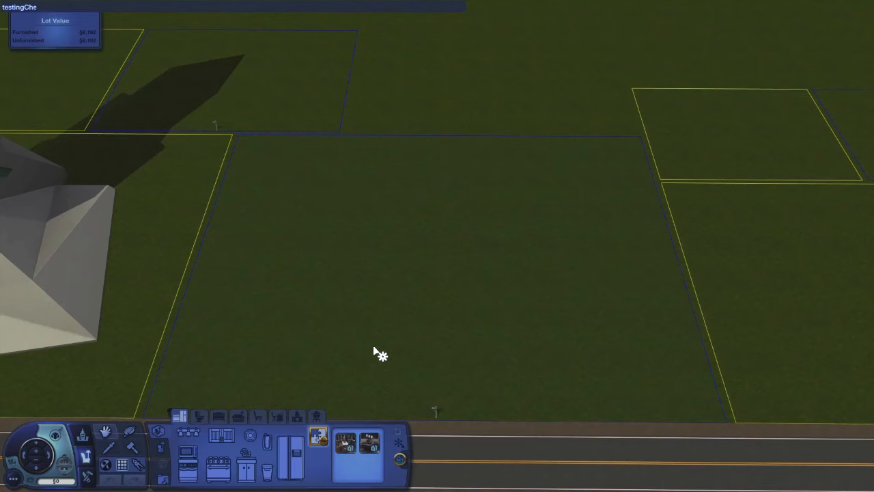
type("nabled true")
key("Return")
key("ctrl+shift+c")
type("buydebug")
key("Return")
Step: Show the miscellaneous debug objects in the enlarged object catalogue
left_click(161, 447)
left_click(250, 410)
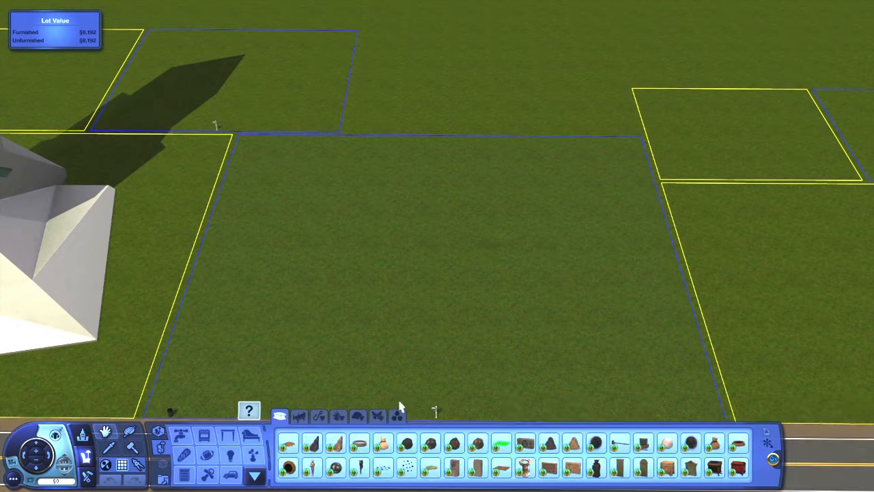
left_click(397, 415)
left_click(837, 432)
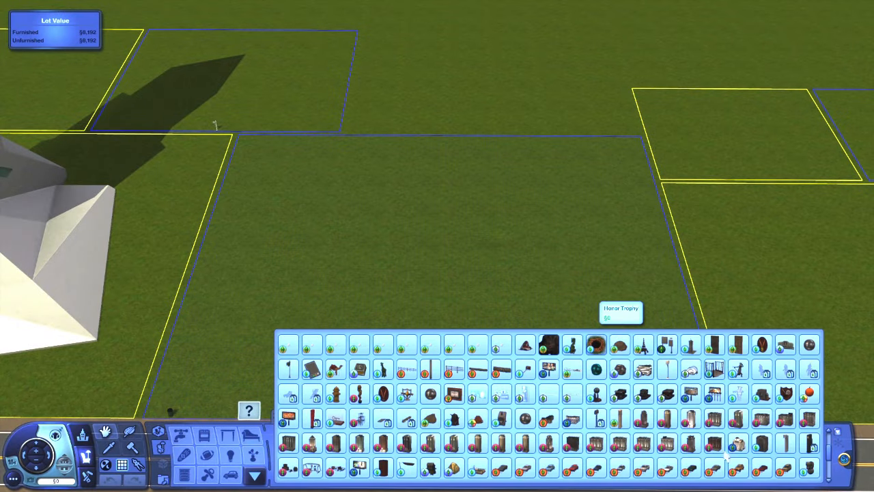
Step: Try several skyscrapers from the miscellaneous debug objects on the lot beside the futuristic tower
left_click(643, 418)
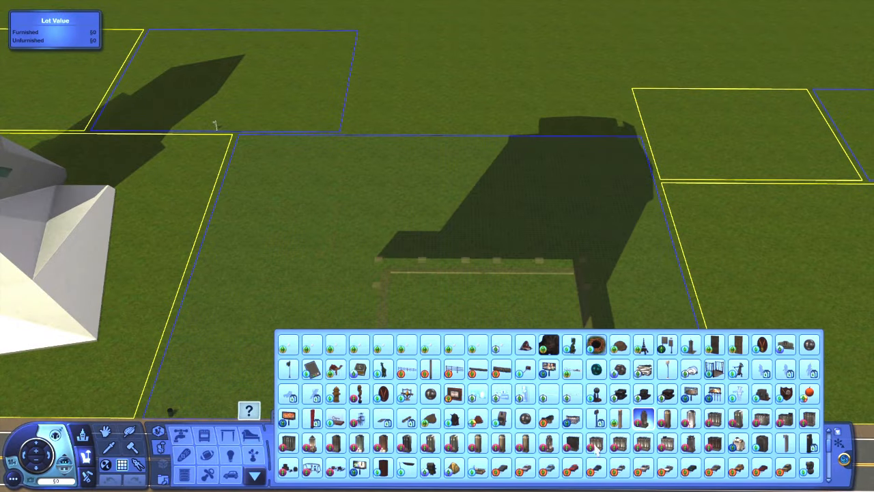
scroll(437, 252, "down", 5)
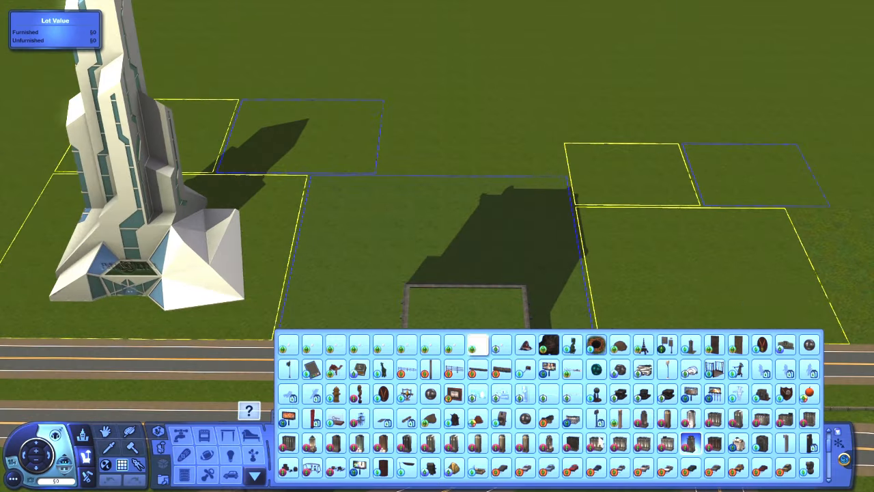
left_click(547, 443)
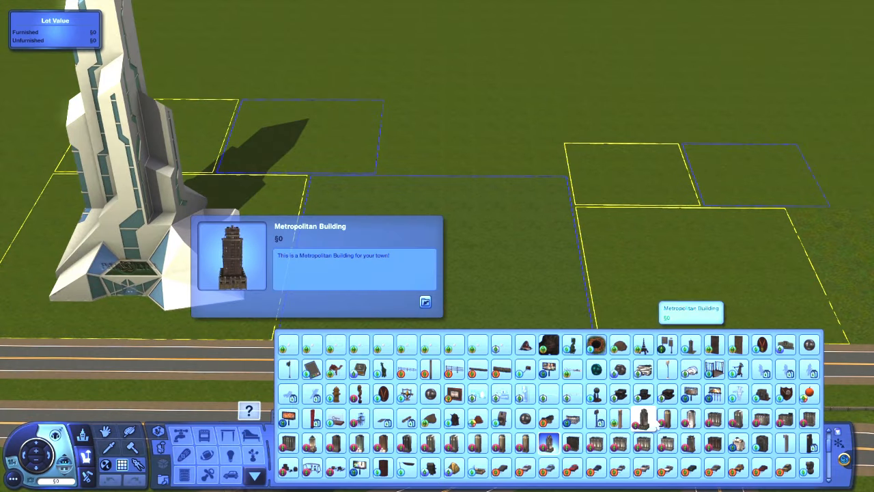
Step: Place the Metropolitan Building with the turquoise roof on the lot and enter the build restriction cheat
left_click(314, 445)
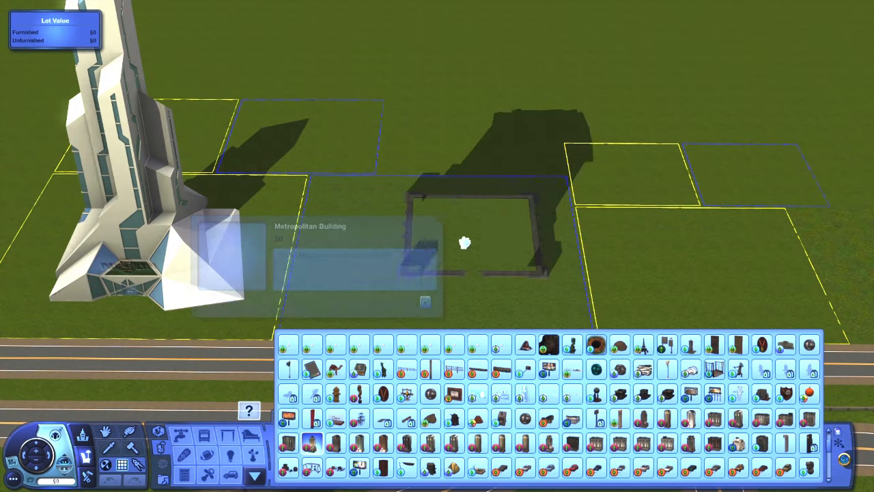
key("ctrl+shift+c")
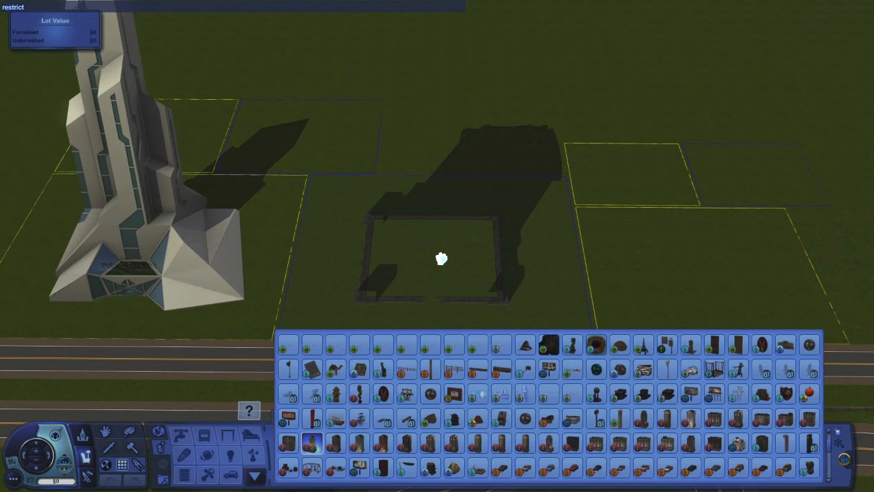
key("Return")
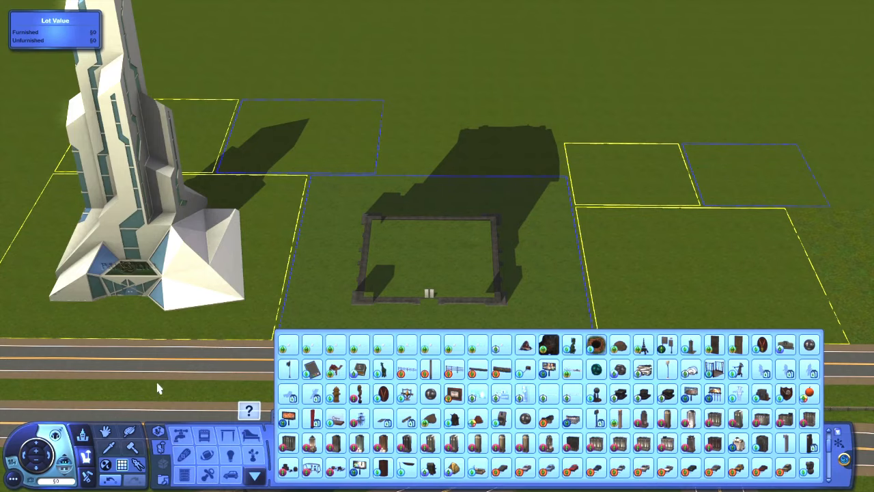
scroll(227, 256, "down", 5)
scroll(430, 278, "up", 5)
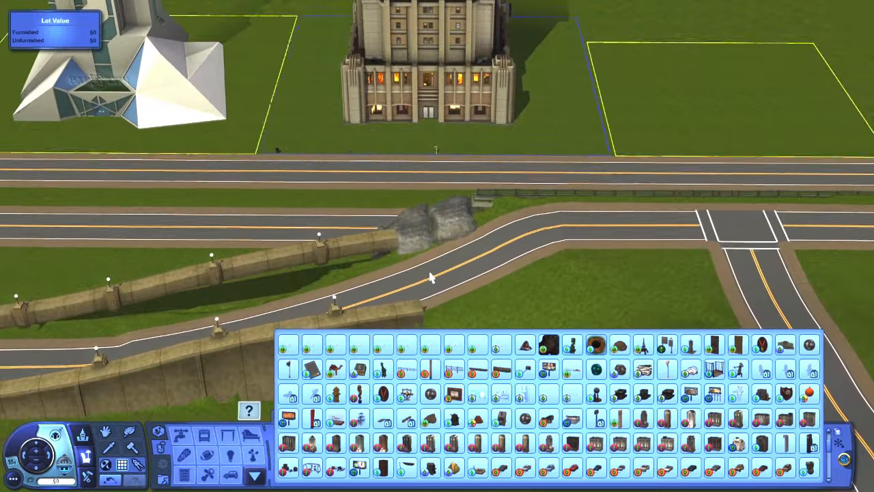
Step: Undo the Metropolitan Building's placement and place the same building again in the middle of the lot
key("ctrl+z")
key("w")
left_click(312, 444)
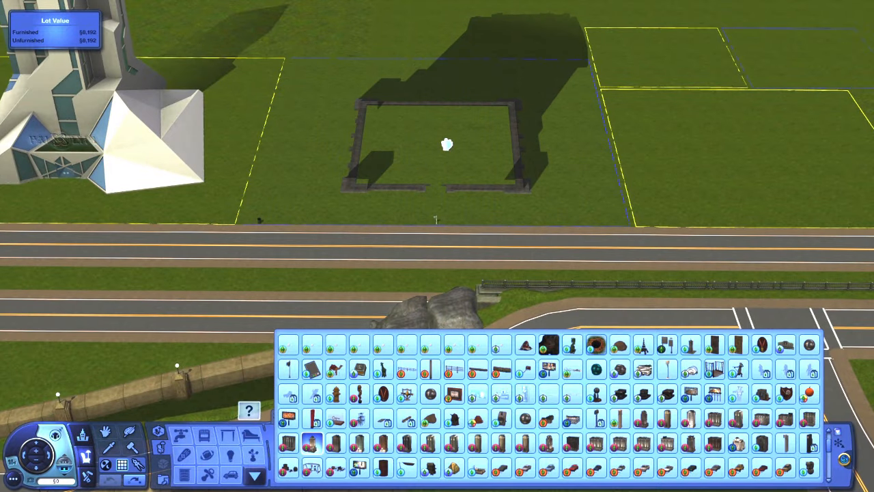
left_click(447, 144)
key("d")
scroll(78, 464, "down", 5)
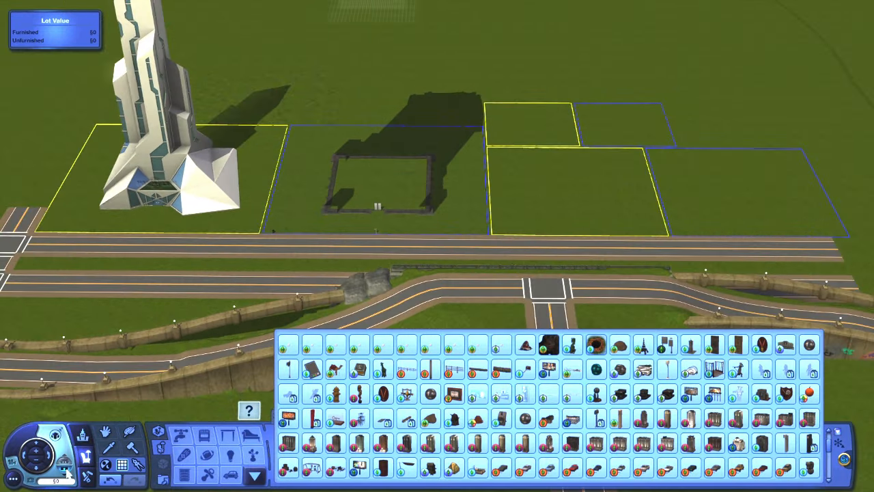
Step: Leave this lot and open the empty 50 × 50 roadside lot beside the Metropolitan Building for building
left_click(66, 471)
scroll(291, 284, "down", 4)
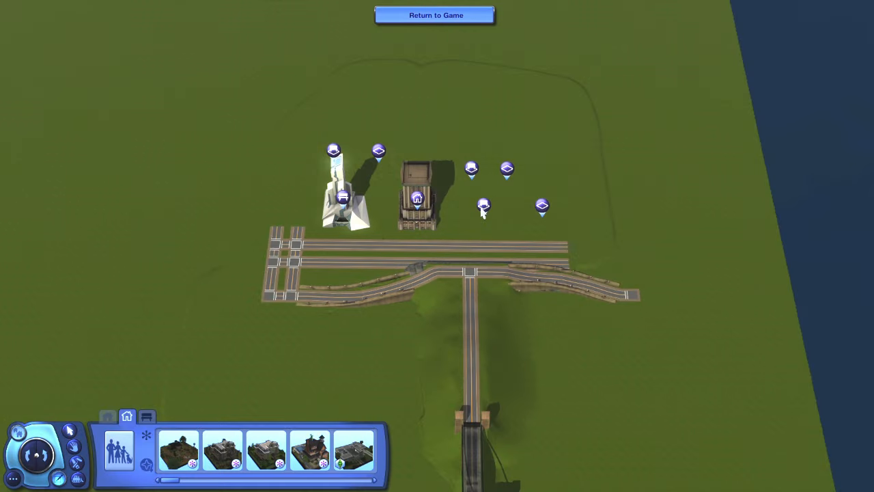
left_click(476, 209)
left_click(745, 379)
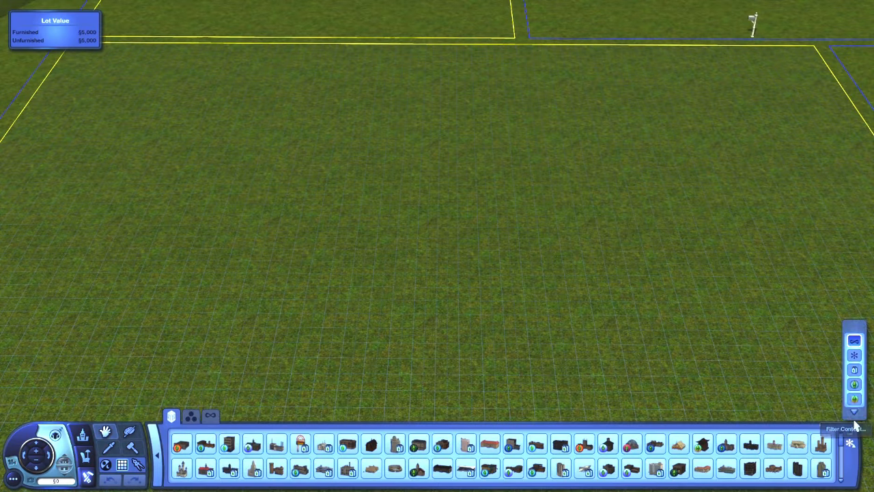
Step: Filter the community buildings by expansion pack and try its skyscrapers, the Public Services Office and the Cure-All Collective on the lot
left_click(854, 408)
left_click(418, 444)
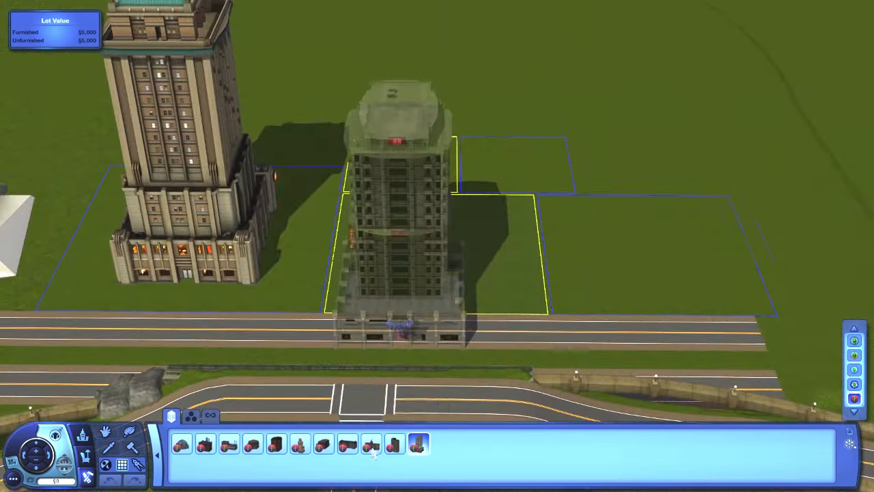
left_click(370, 444)
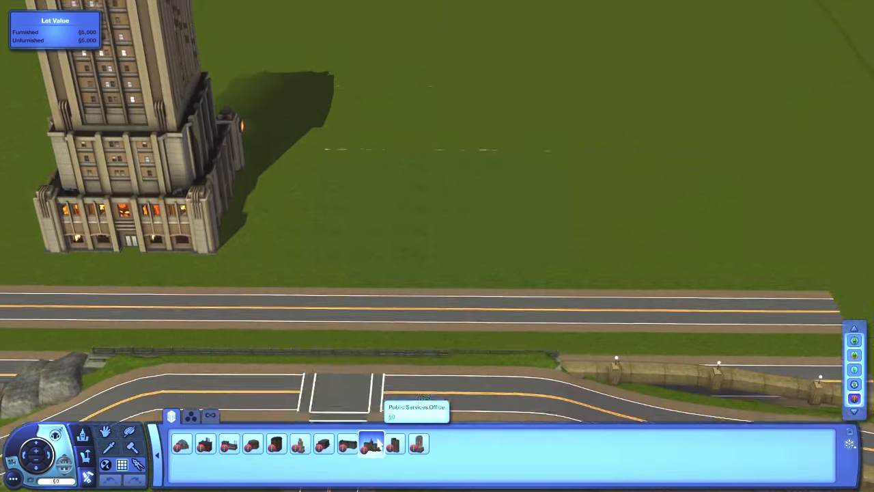
left_click(300, 444)
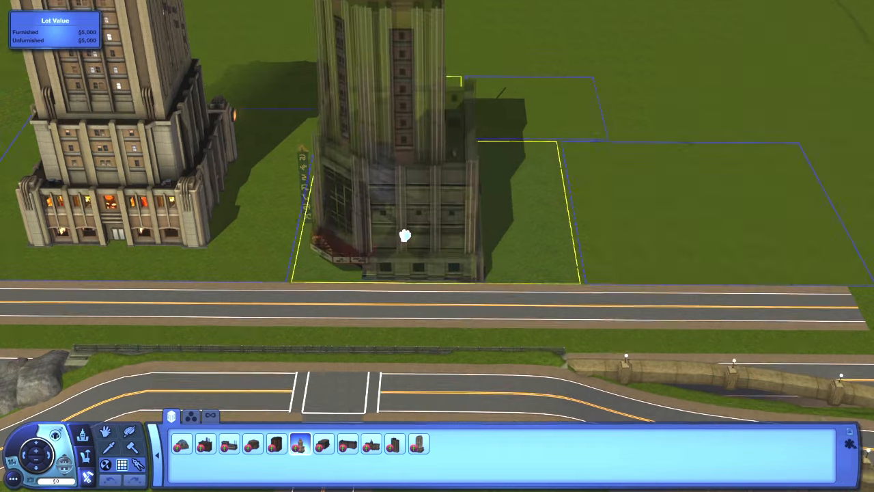
scroll(553, 200, "down", 5)
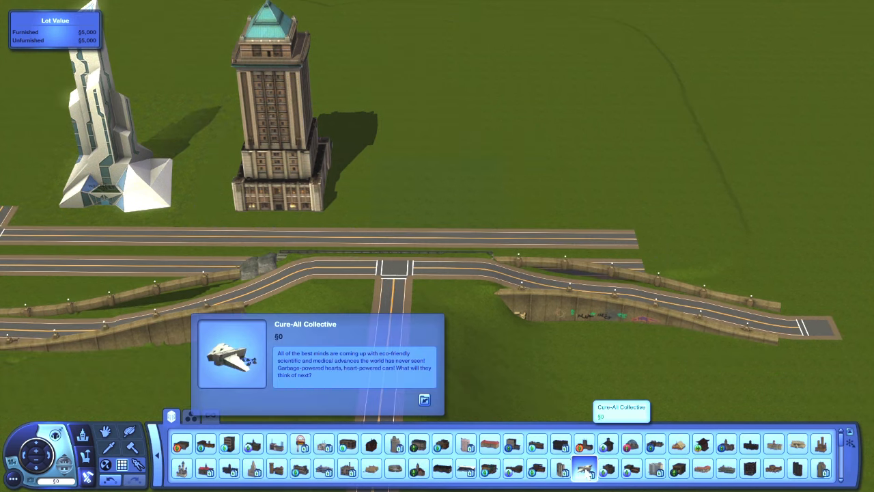
left_click(586, 469)
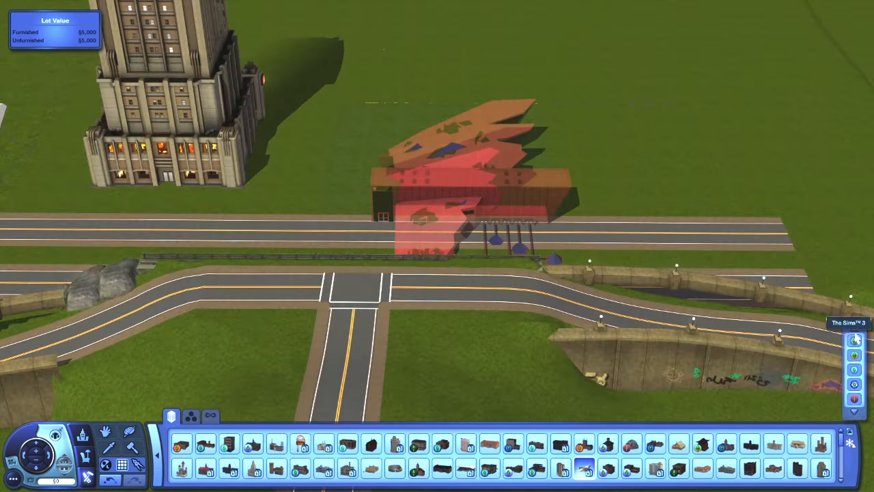
Step: Change the catalogue's content filter and place the SimCo Synergy skyscraper with the orange spire on the lot
left_click(854, 369)
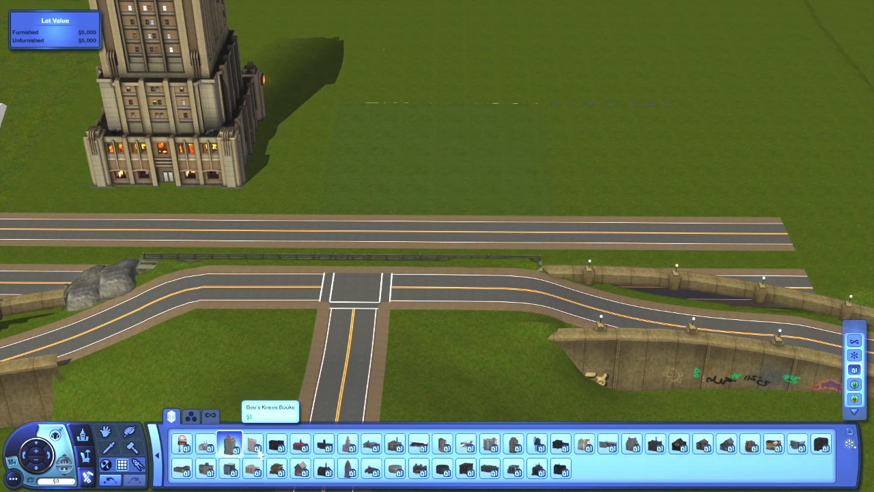
left_click(348, 468)
scroll(423, 157, "down", 2)
scroll(519, 219, "down", 5)
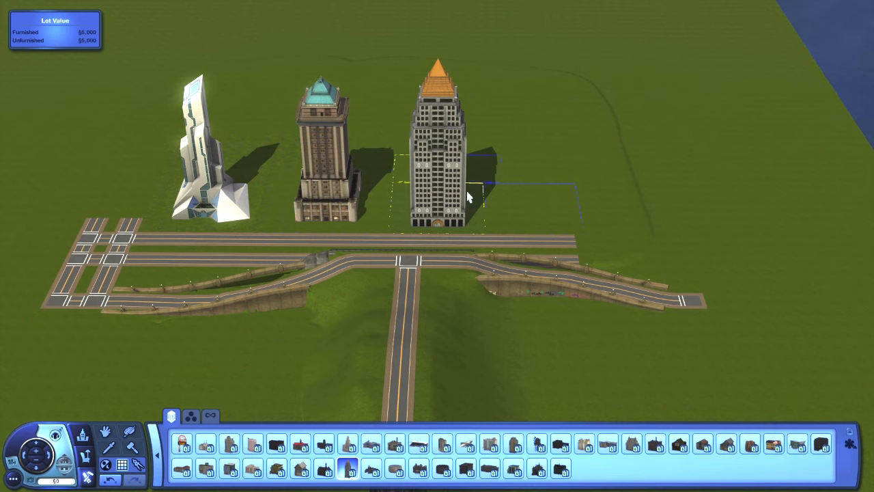
scroll(468, 197, "up", 4)
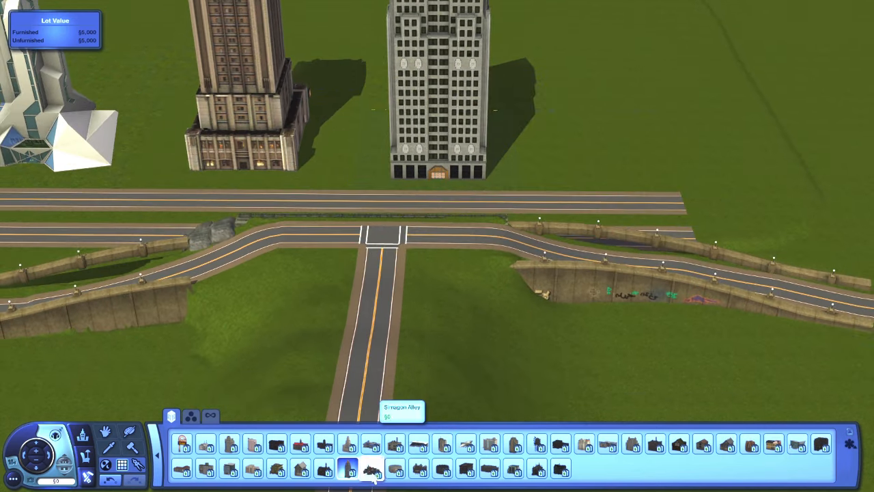
Step: Remove the SimCo Synergy skyscraper from the roadside lot
left_click(371, 468)
scroll(650, 419, "up", 2)
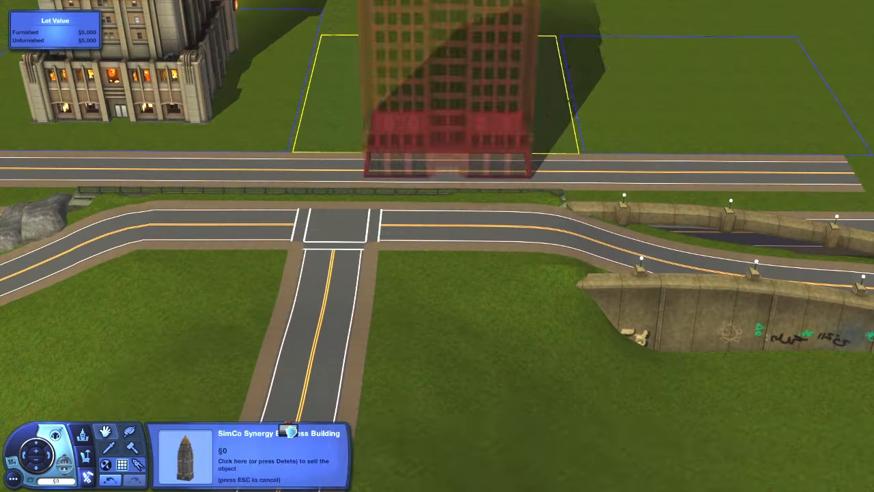
key("Escape")
Step: Try catalogue buildings including the City Hall and the Pleasant Pupil Academy on the empty roadside lot beside the Metropolitan Building
scroll(560, 468, "down", 2)
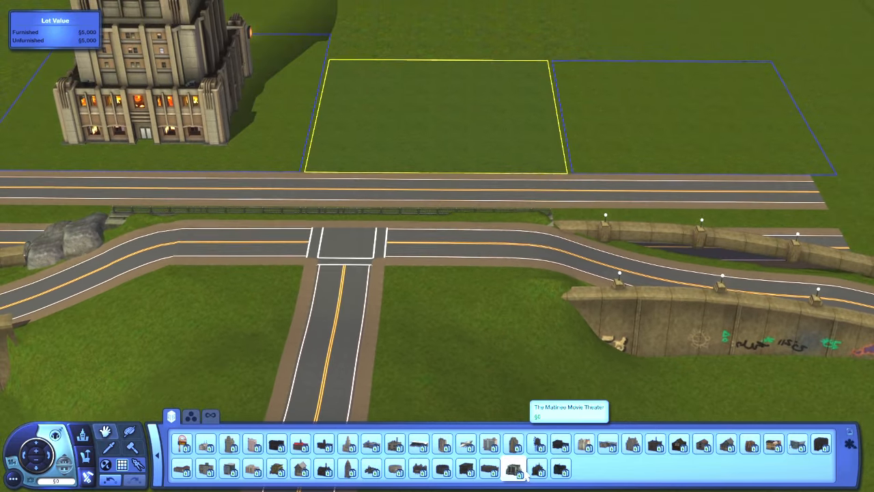
left_click(632, 445)
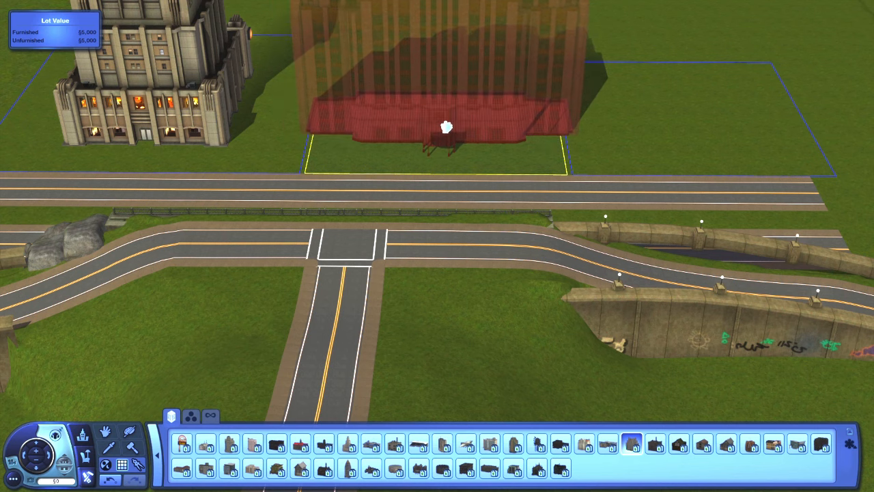
scroll(503, 234, "up", 2)
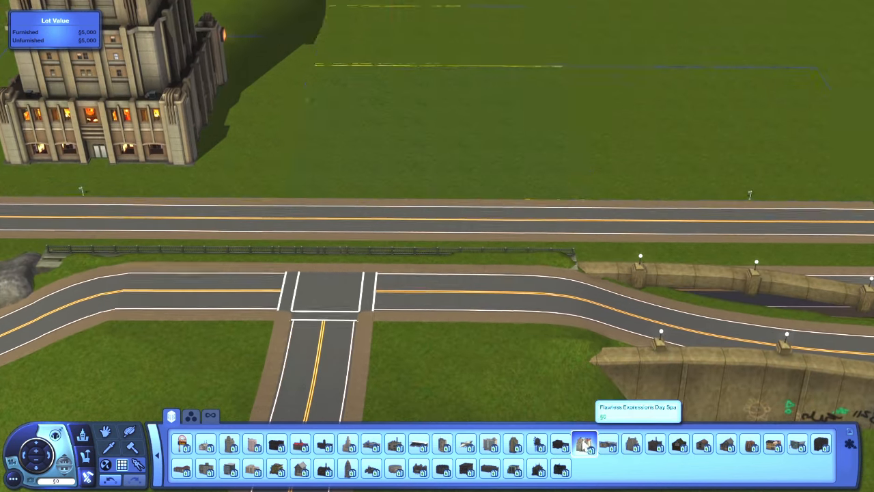
left_click(581, 440)
left_click(301, 446)
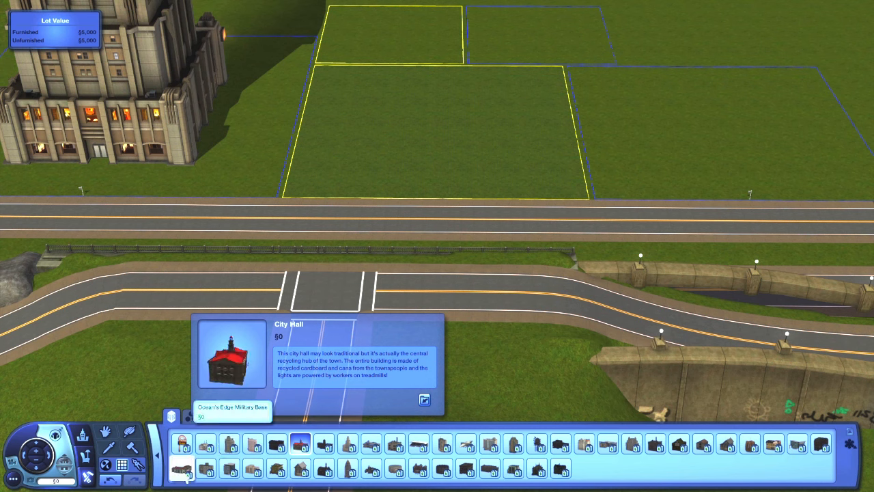
left_click(207, 471)
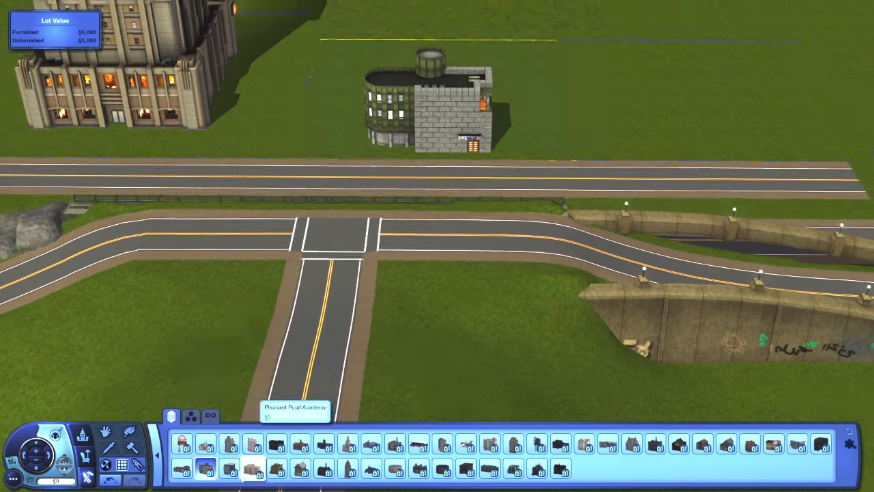
left_click(252, 469)
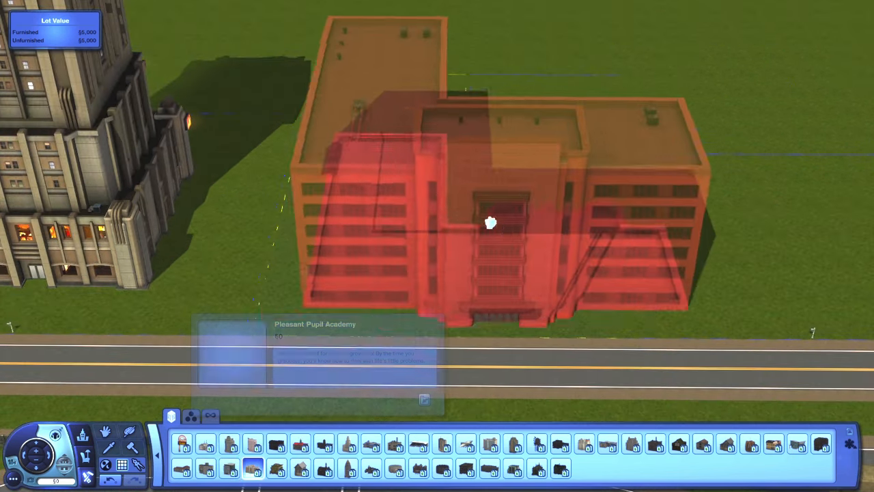
Step: Try the teal and gold tower, the pink rounded high-rise and Deco Groceries on the roadside lot
left_click(513, 444)
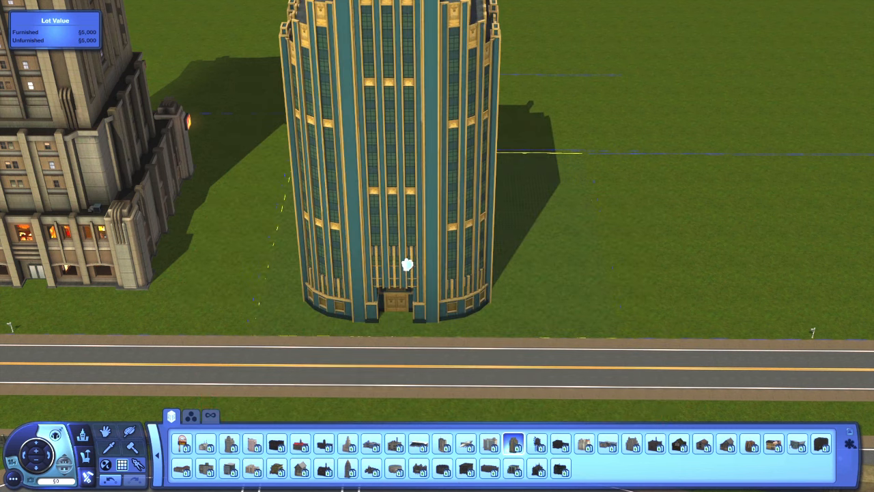
scroll(407, 265, "down", 3)
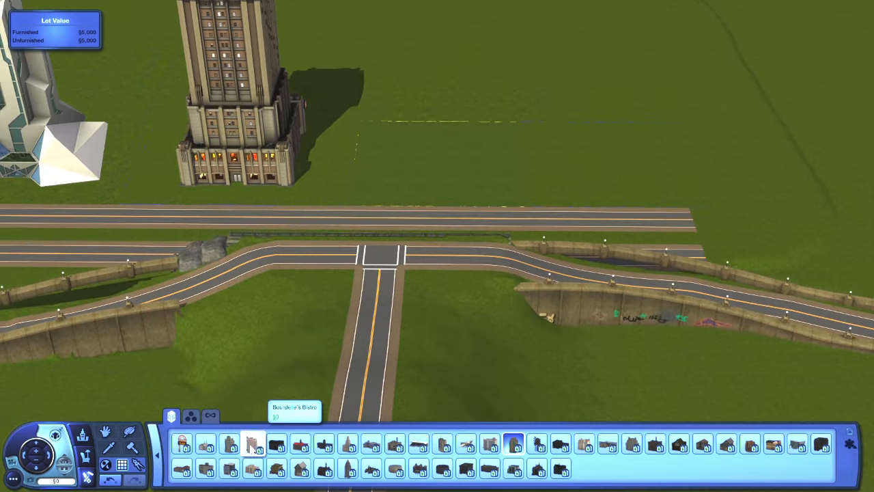
left_click(253, 444)
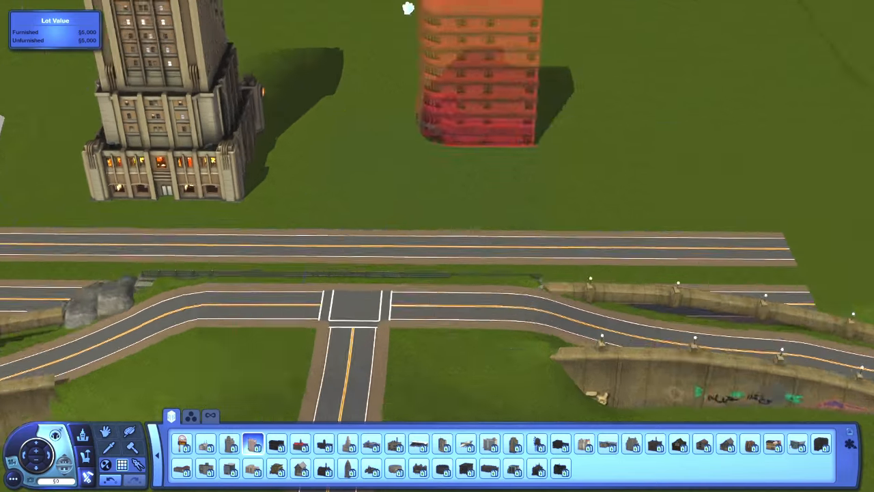
scroll(377, 210, "up", 4)
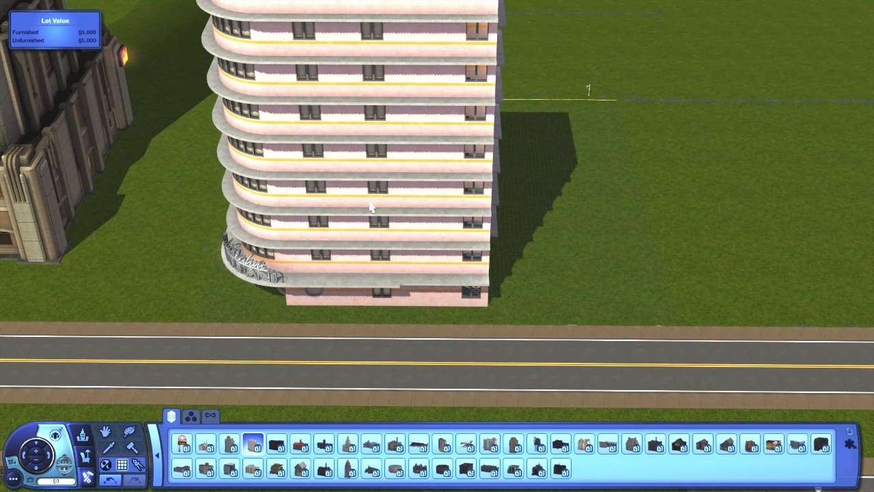
scroll(372, 209, "down", 4)
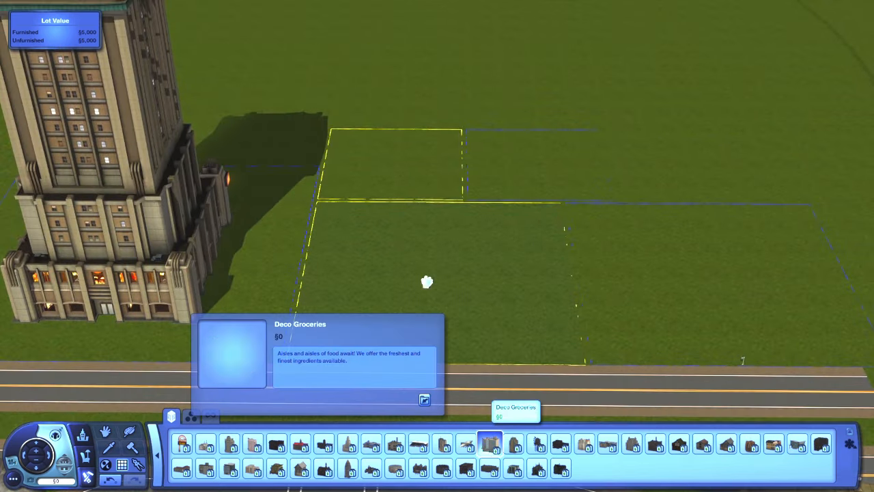
scroll(430, 285, "up", 3)
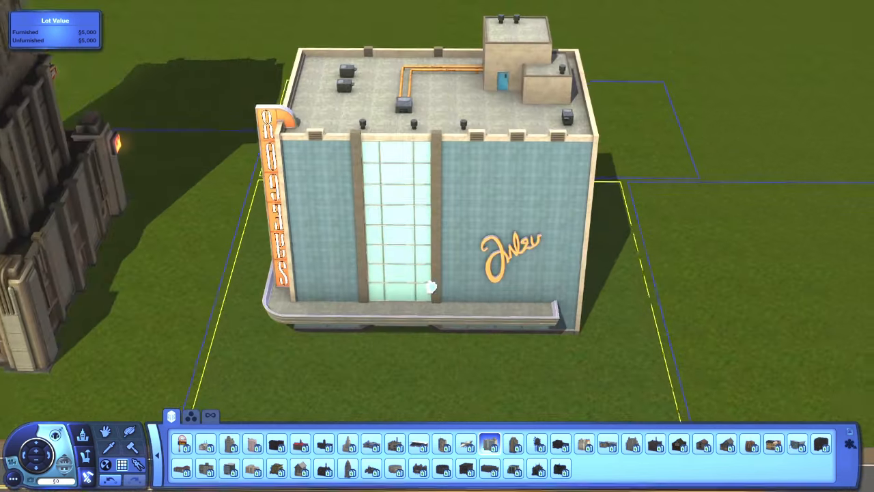
Step: Try the stepped skyscraper with wide side wings on the roadside lot, then discard it
scroll(431, 287, "down", 3)
left_click(353, 445)
scroll(446, 290, "down", 3)
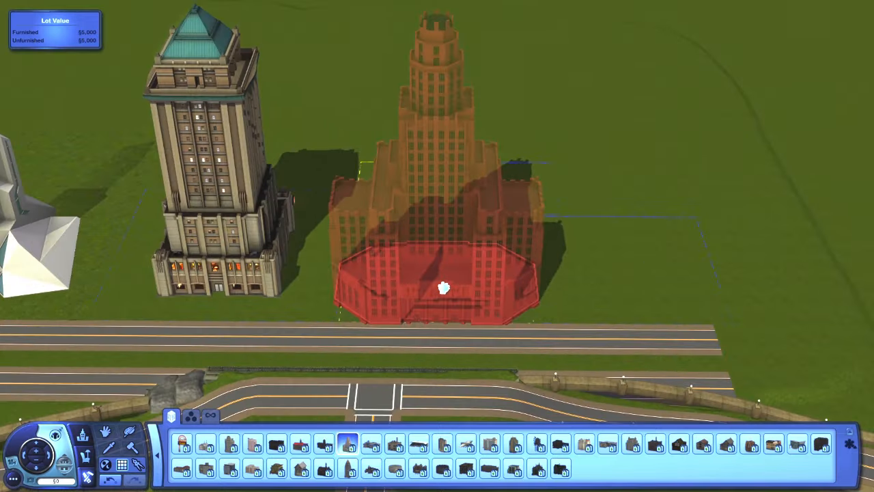
key("Escape")
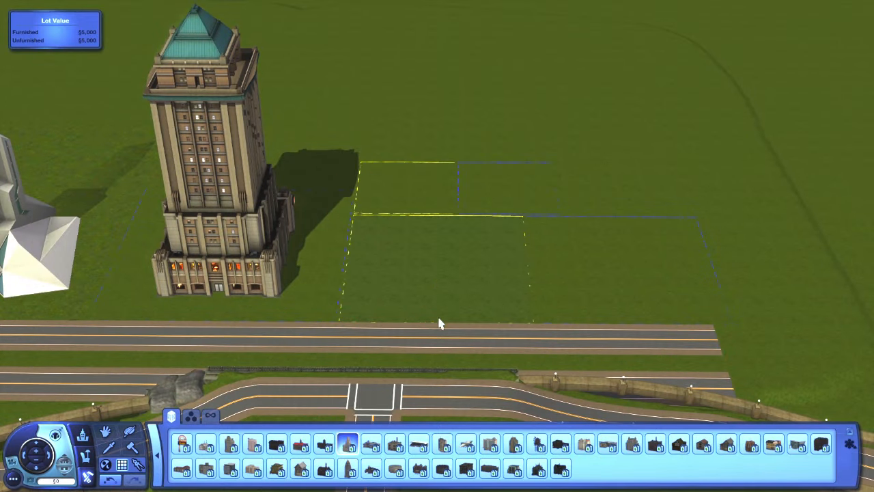
Step: Change the catalogue's content filter to list more community buildings and place the Avalon Hospital on the roadside lot
left_click(850, 444)
left_click(854, 340)
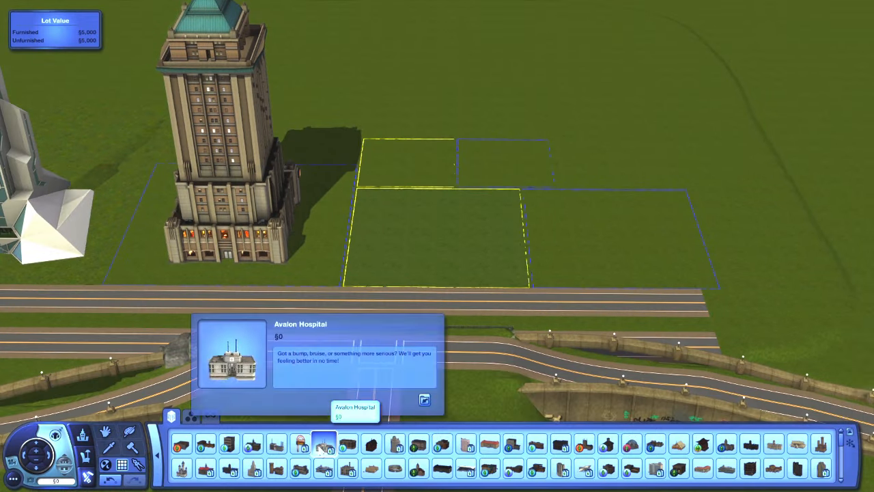
left_click(324, 446)
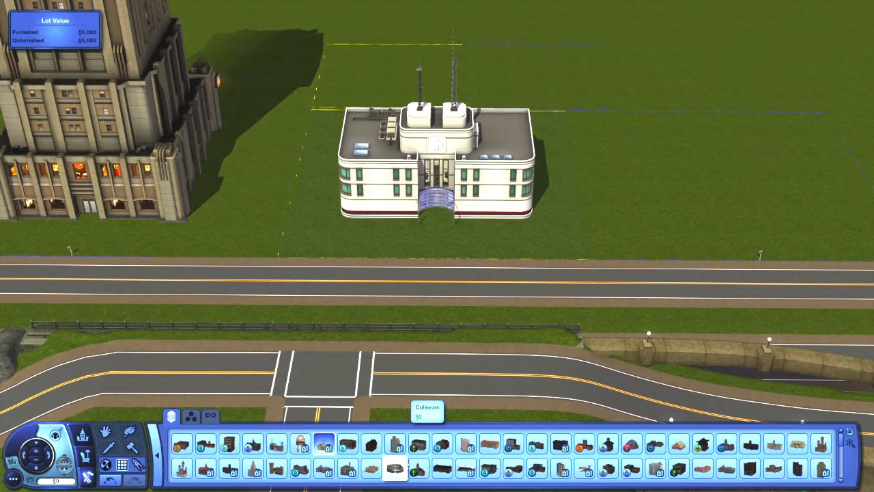
Step: Try the Coliseum over the hospital lot and check further catalogue buildings, including the Hazardous Hideaway
scroll(394, 460, "down", 1)
left_click(394, 451)
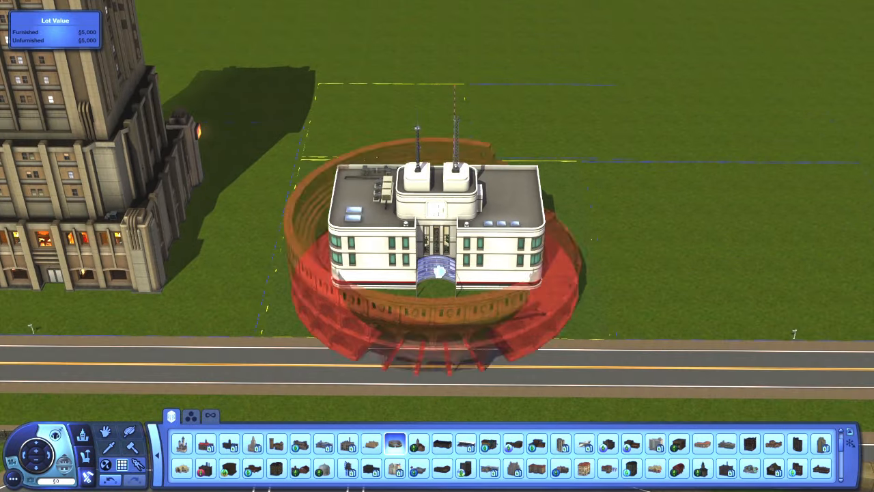
left_click(608, 469)
left_click(728, 470)
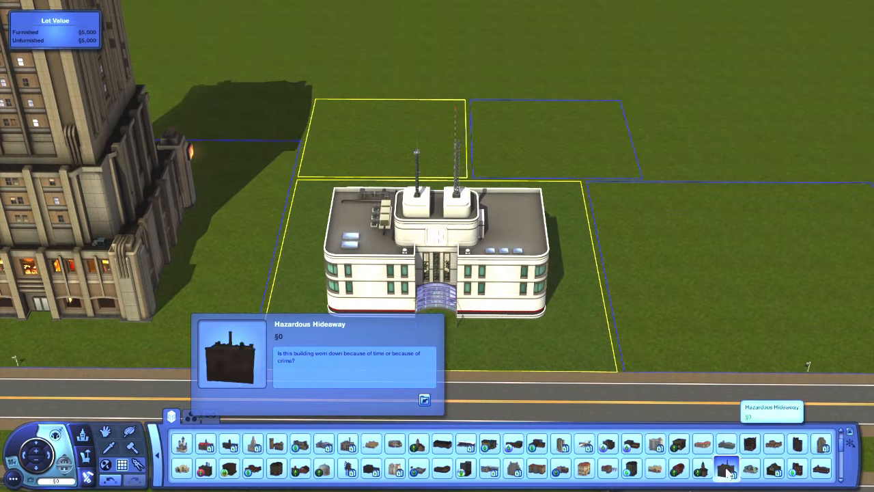
scroll(329, 470, "down", 1)
scroll(478, 477, "down", 1)
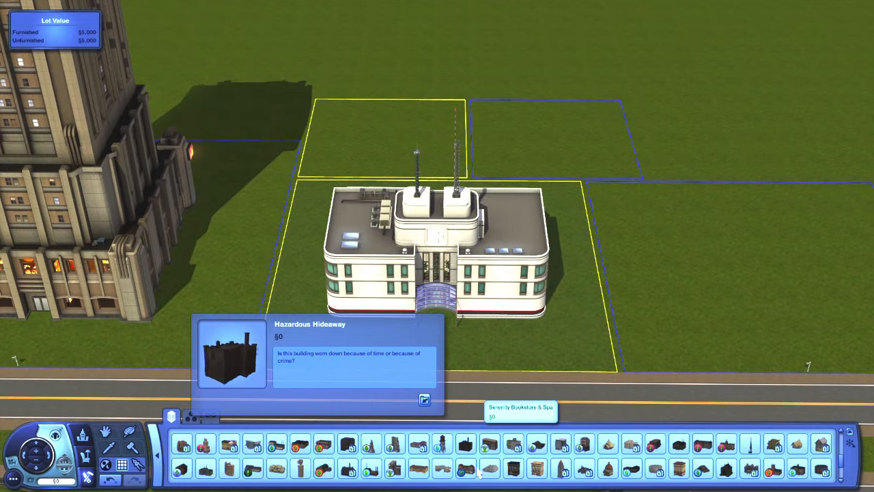
Step: Try a large skyscraper on the hospital lot and check candidates such as Doo Peas Corporate Towers and Holy Cow Memorial Hospital
left_click(395, 445)
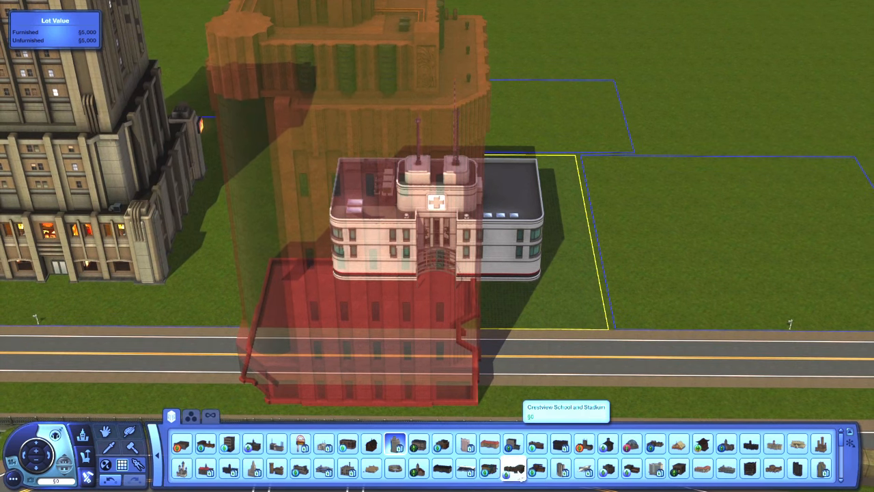
mouse_move(540, 469)
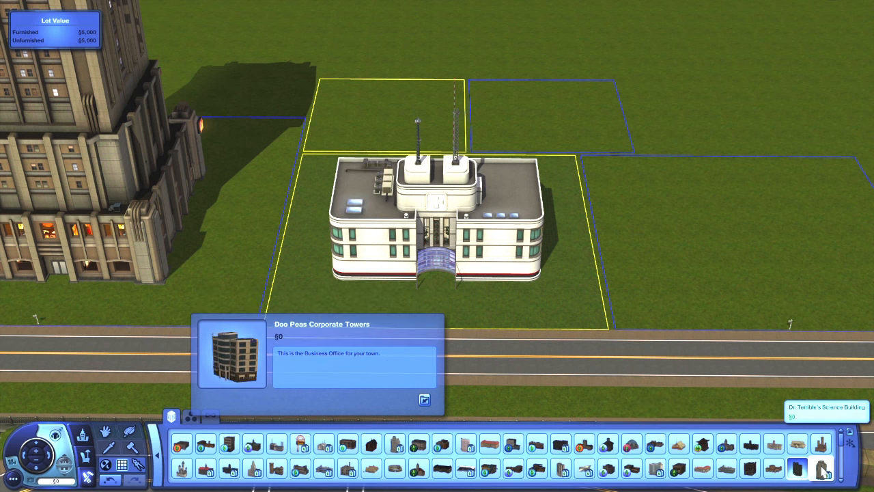
scroll(792, 471, "down", 1)
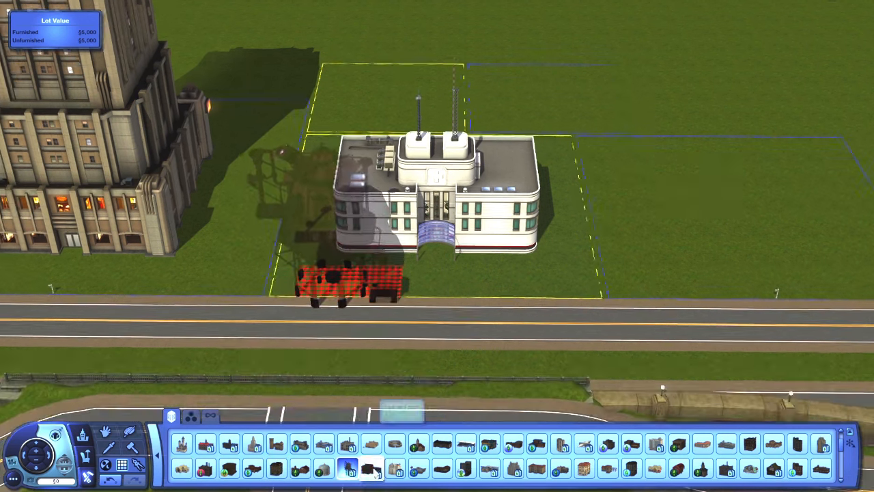
left_click(371, 468)
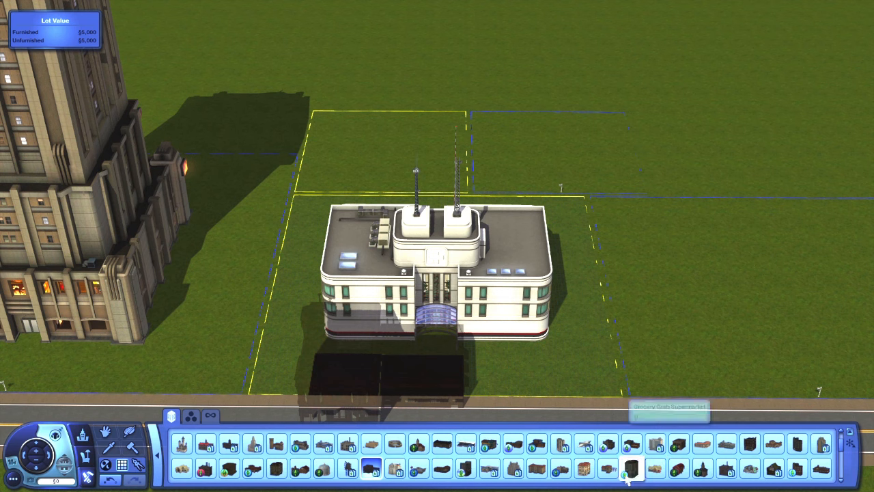
left_click(773, 469)
scroll(821, 469, "down", 1)
left_click(204, 470)
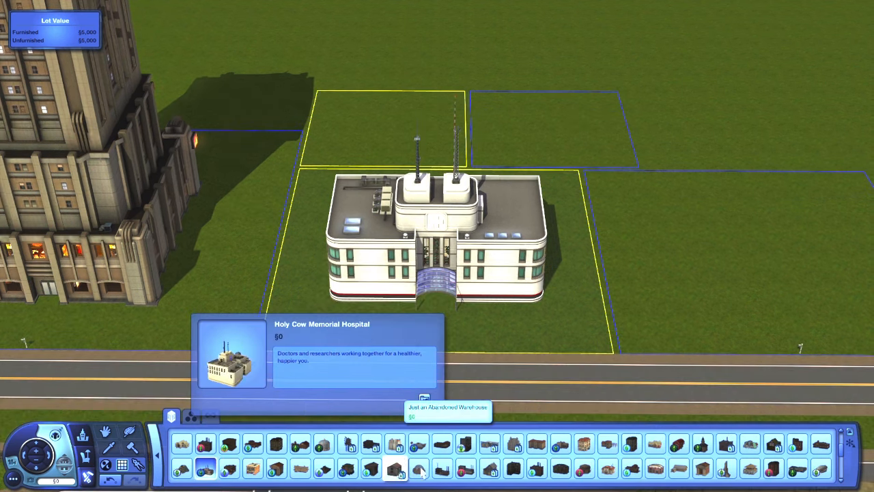
Step: Look through the Little Corsican Bistro, a round stadium, the Midnight Moon Bistro and the Oasis Landing Community Hospital & Science Center as candidates
left_click(513, 469)
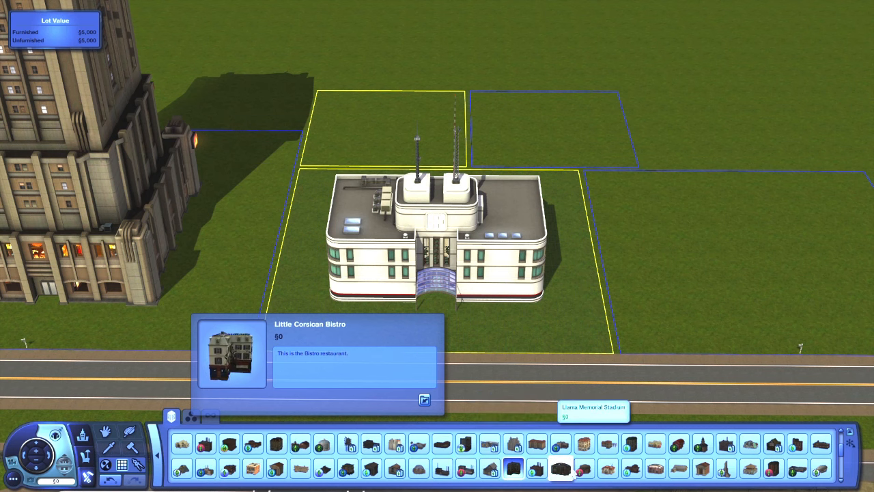
left_click(654, 468)
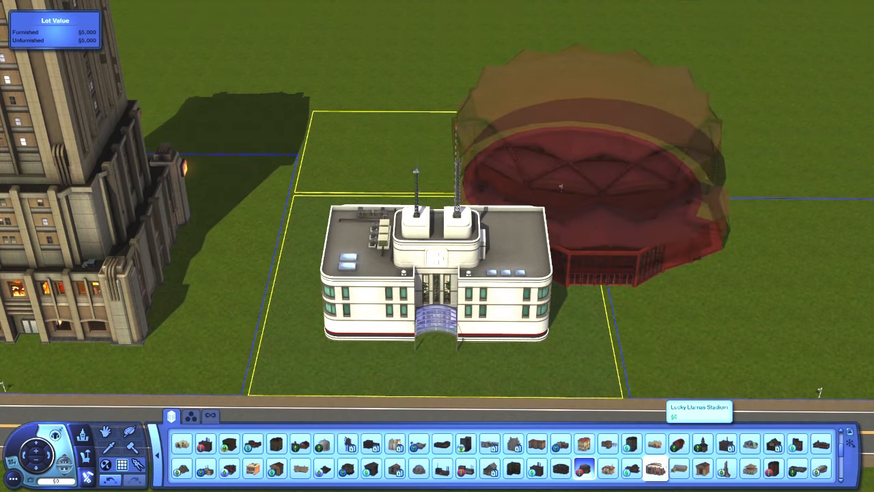
left_click(680, 471)
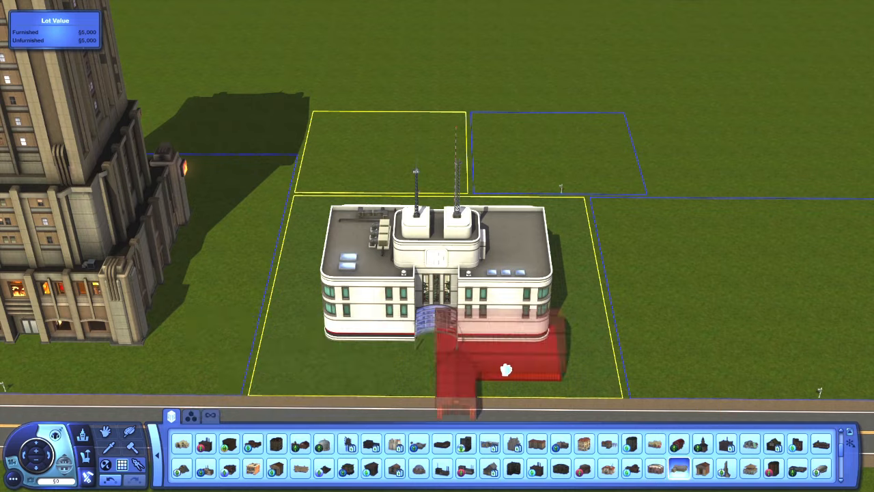
left_click(704, 471)
scroll(755, 461, "down", 1)
left_click(750, 445)
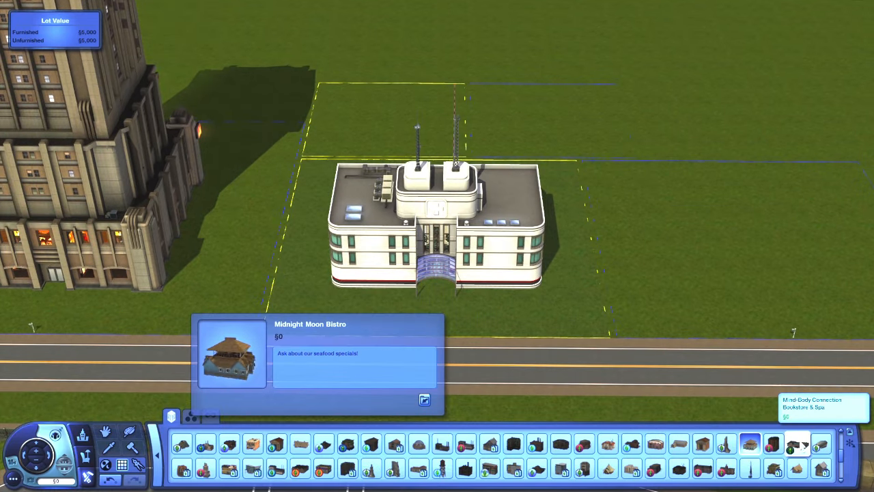
left_click(394, 468)
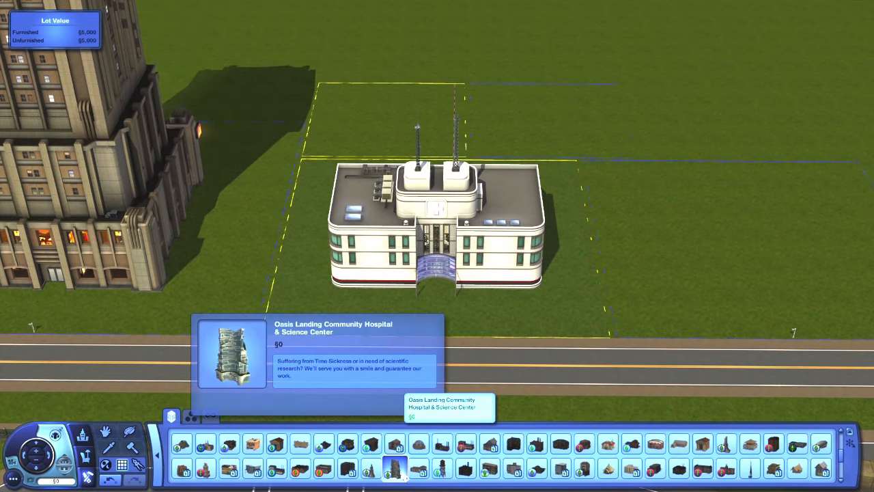
Step: Remove the Avalon Hospital from the roadside lot
scroll(433, 280, "down", 5)
scroll(433, 256, "up", 4)
left_click(106, 431)
left_click(434, 251)
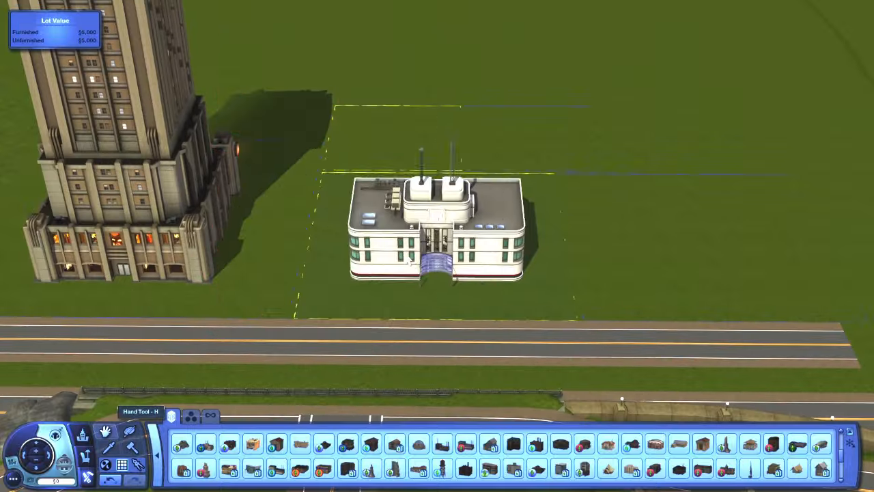
key("Delete")
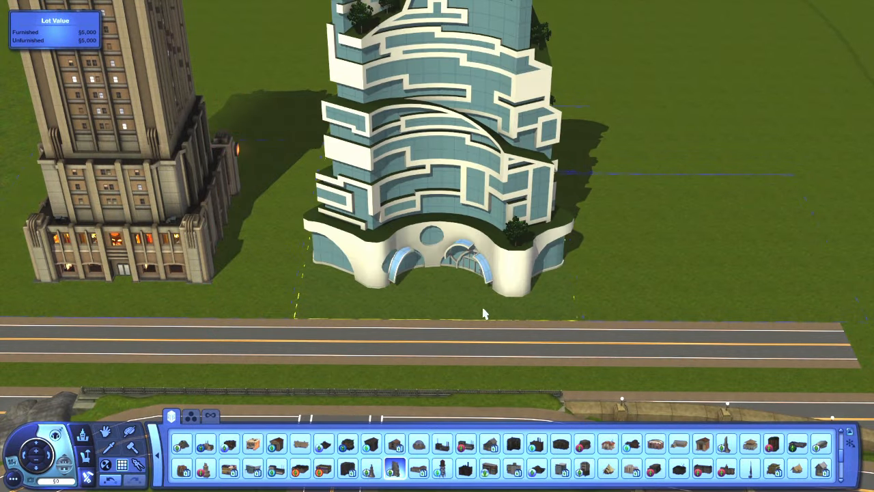
Step: Try the Oasis Landing Community Hospital & Science Center on the emptied lot and compare it with the neighbouring skyscrapers
scroll(120, 401, "down", 5)
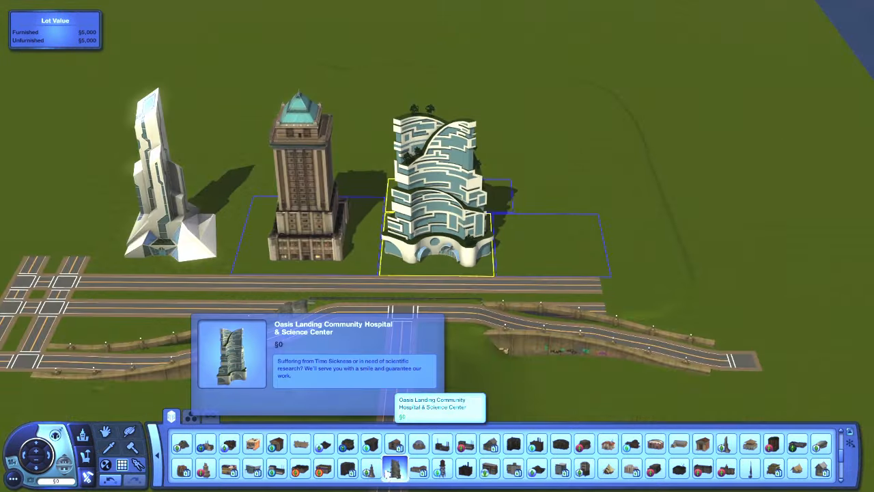
scroll(463, 301, "up", 4)
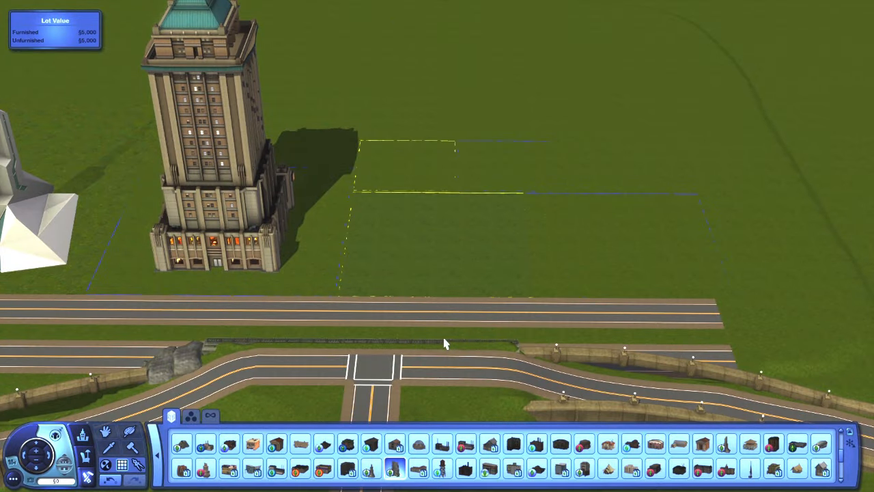
scroll(443, 344, "down", 4)
scroll(444, 343, "up", 5)
Step: Look through Resting Meadows, Sacred Spleen Memorial Hospital and a red-domed building as candidates for the roadside lot
left_click(515, 469)
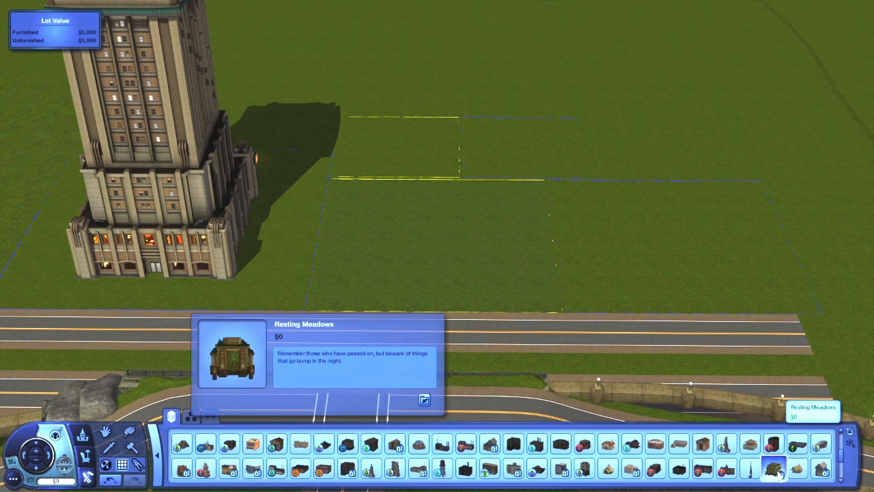
scroll(779, 474, "down", 1)
scroll(425, 273, "up", 3)
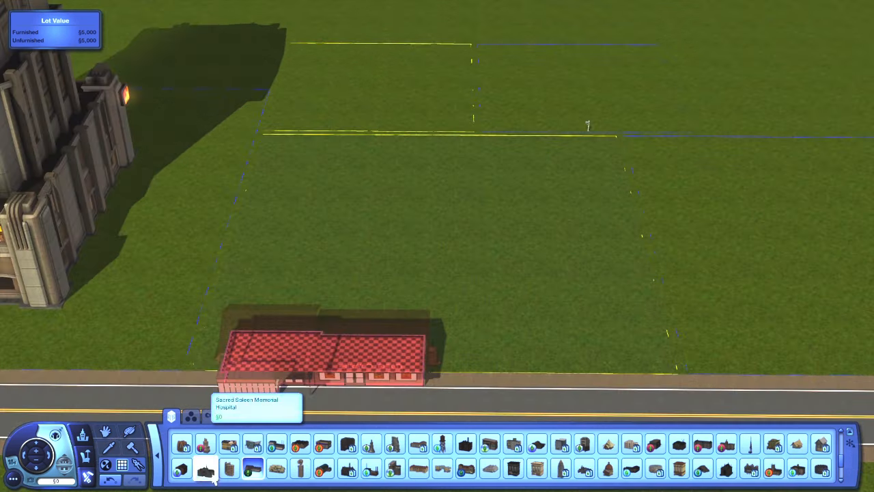
left_click(207, 470)
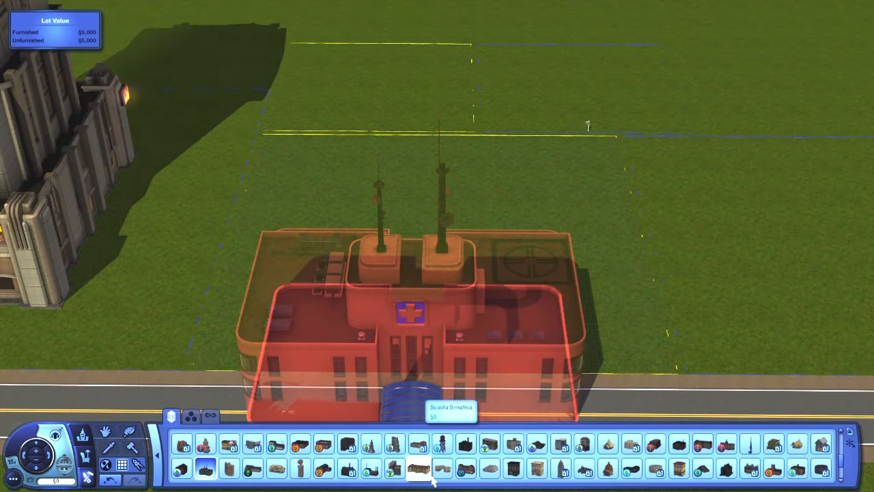
left_click(394, 468)
scroll(254, 234, "down", 3)
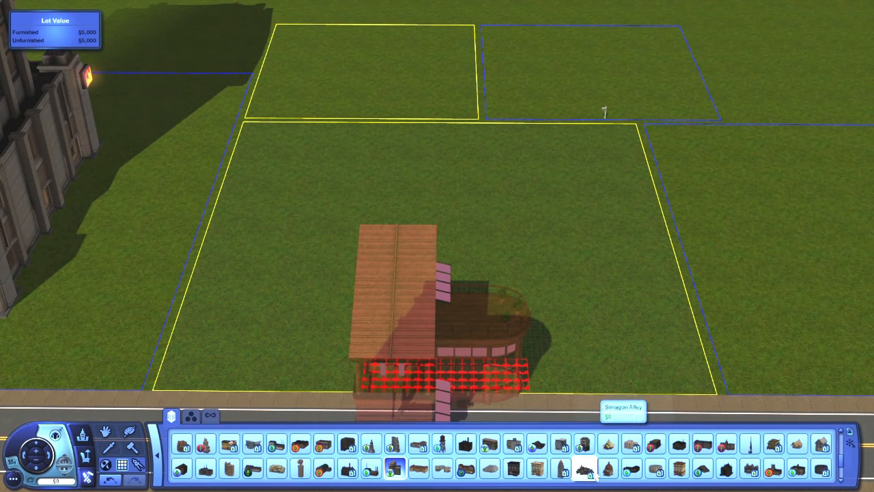
left_click(608, 469)
scroll(478, 273, "down", 2)
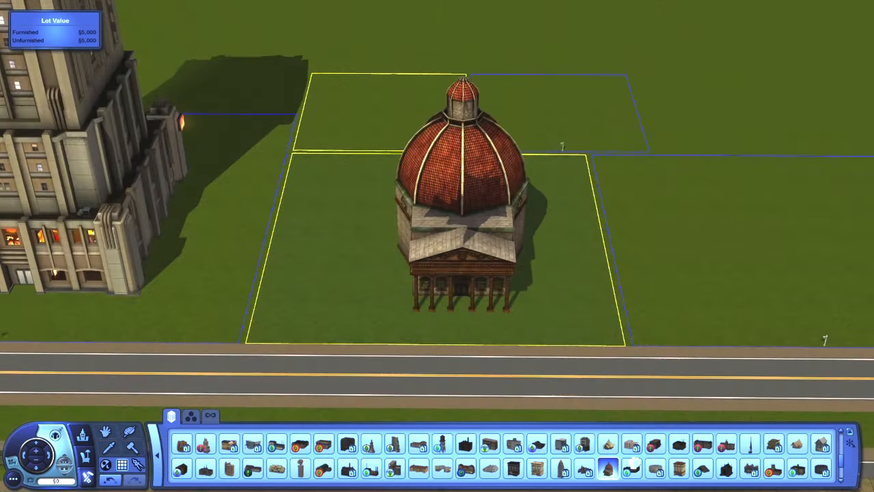
Step: Check St. James Simitarium, Tasty Treats and Tomes and The Blooming Cactus Bistro as further candidates for the roadside lot
scroll(493, 293, "up", 2)
left_click(657, 469)
scroll(702, 452, "down", 1)
left_click(753, 451)
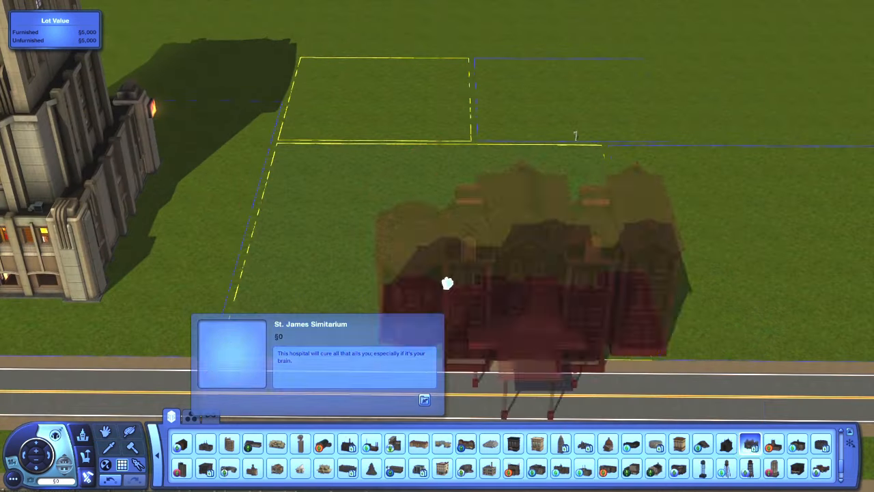
scroll(443, 273, "up", 2)
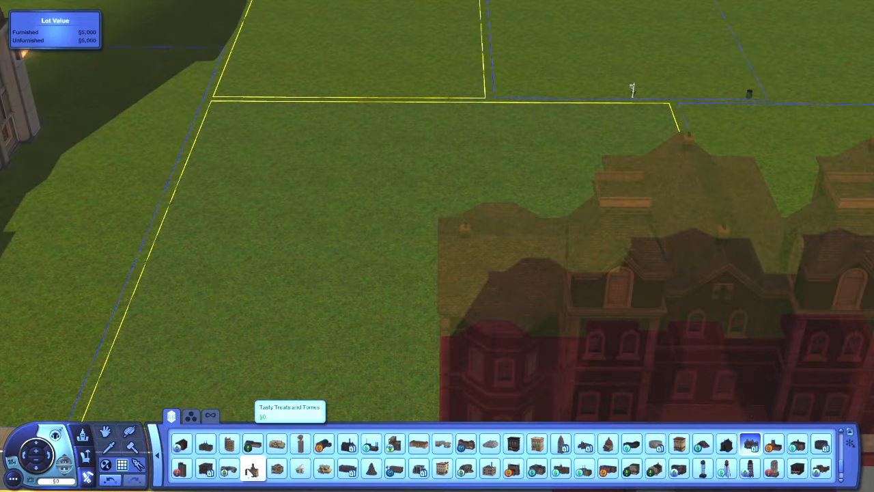
left_click(252, 469)
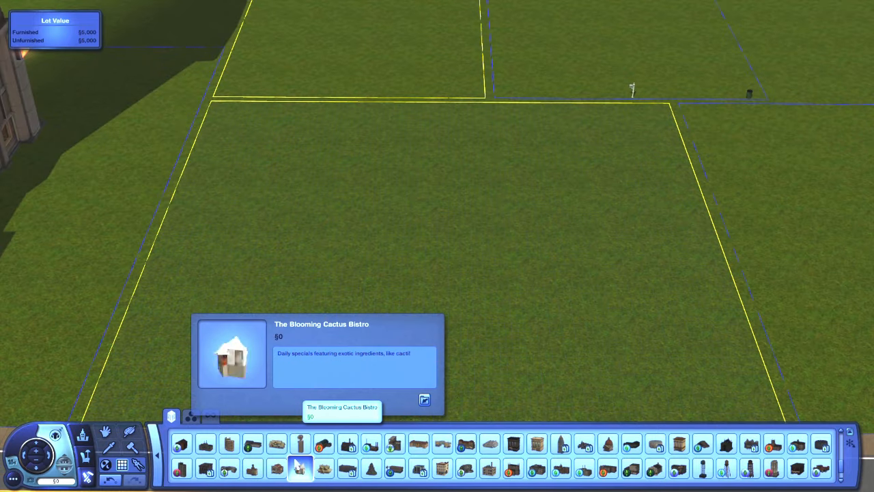
left_click(347, 470)
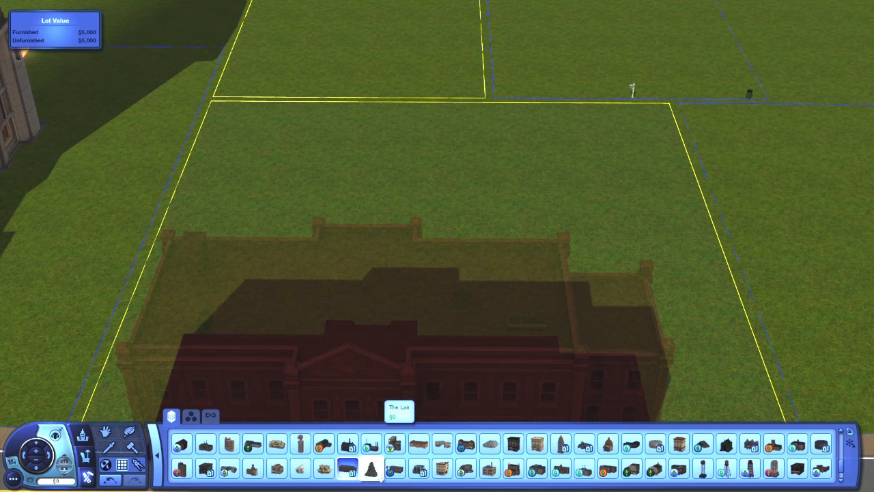
Step: Check a large round-walled building, the University Bookstore and Walls Book 'n Bath LLC against the empty roadside lot
left_click(419, 470)
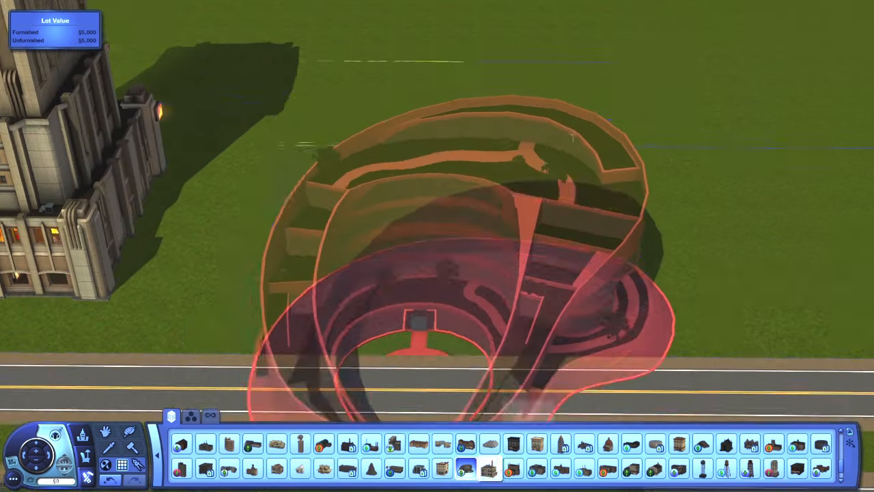
left_click(490, 470)
left_click(614, 476)
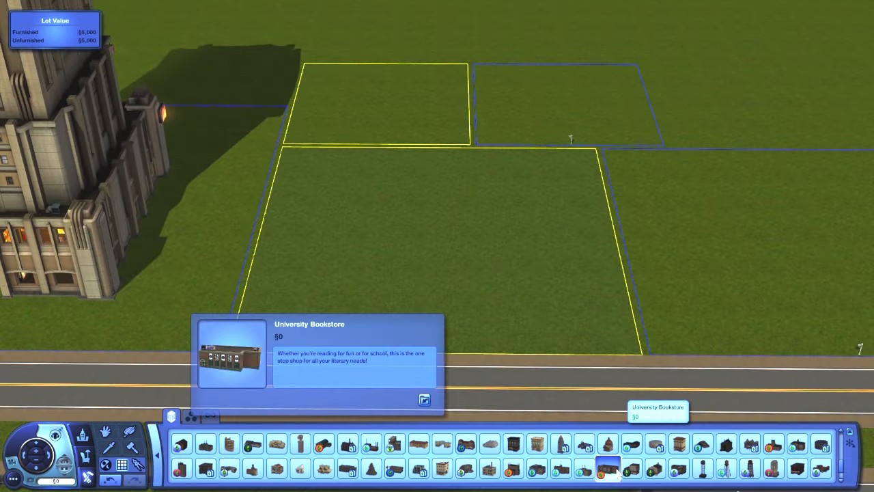
left_click(635, 471)
left_click(658, 471)
left_click(681, 470)
scroll(800, 456, "down", 1)
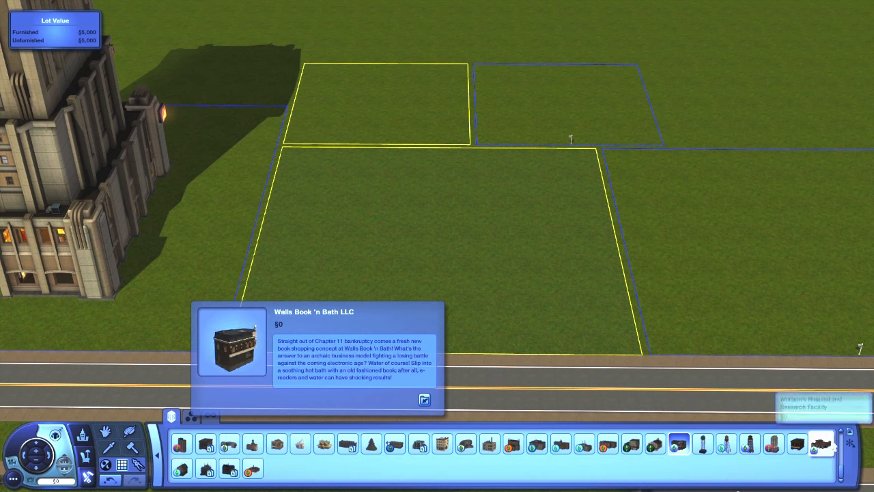
Step: Place the white two-storey hospital with two roof antennas on the roadside lot and return to town editing
scroll(183, 473, "up", 1)
left_click(325, 445)
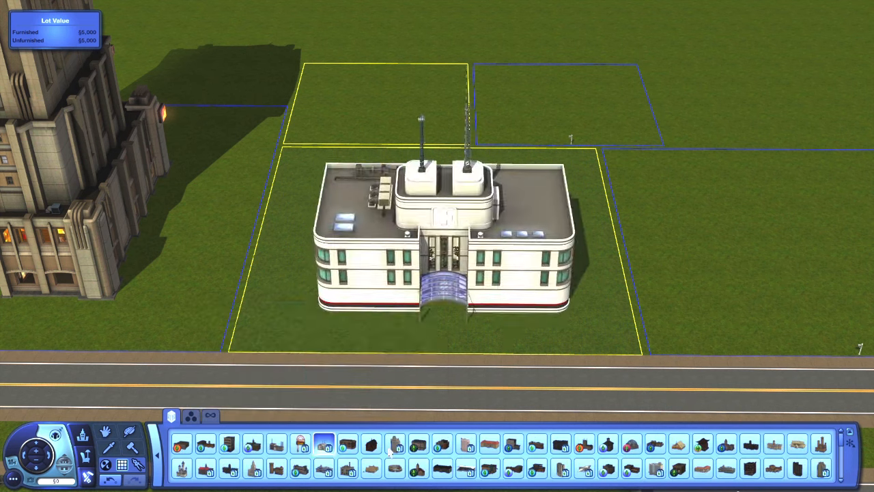
scroll(388, 316, "down", 3)
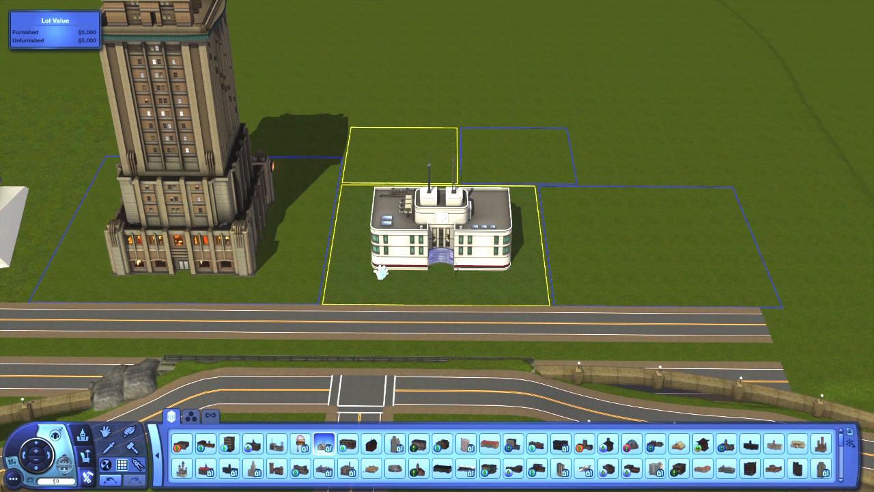
left_click(160, 455)
left_click(83, 435)
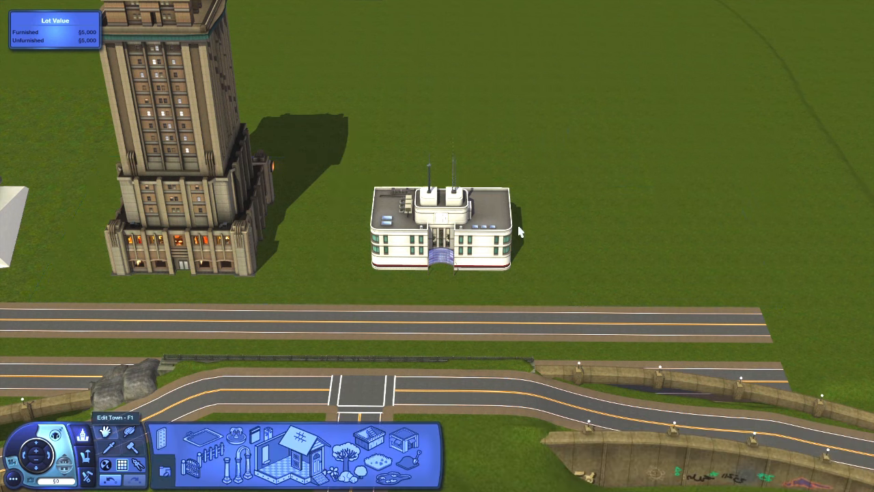
Step: Open the empty roadside lot beside the white hospital and place a stone skyscraper object in its centre
left_click(500, 238)
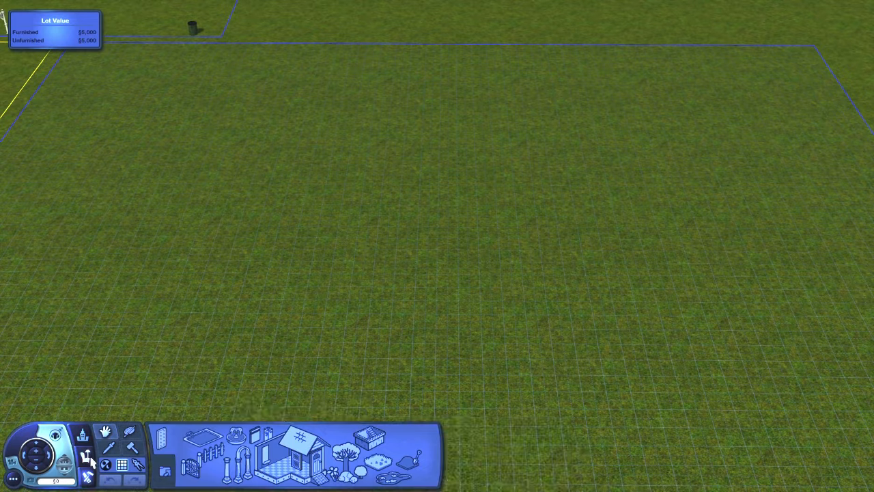
left_click(85, 456)
left_click(837, 444)
scroll(481, 395, "down", 4)
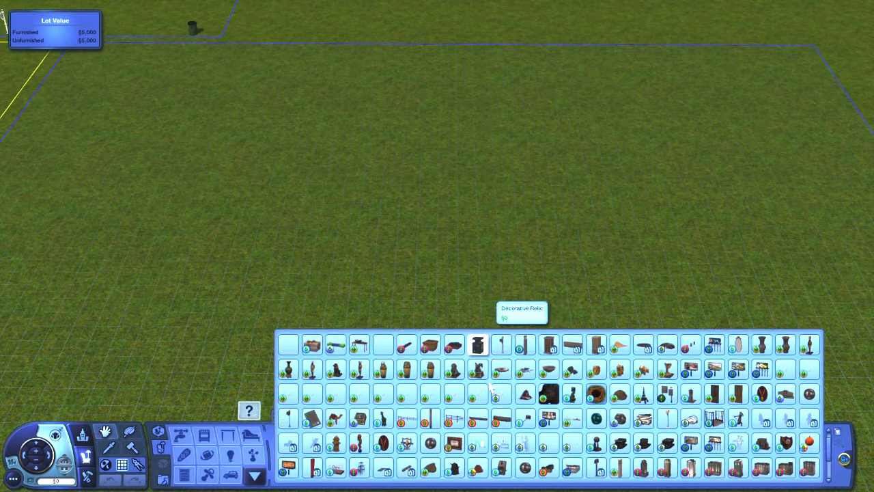
left_click(313, 445)
scroll(463, 223, "down", 5)
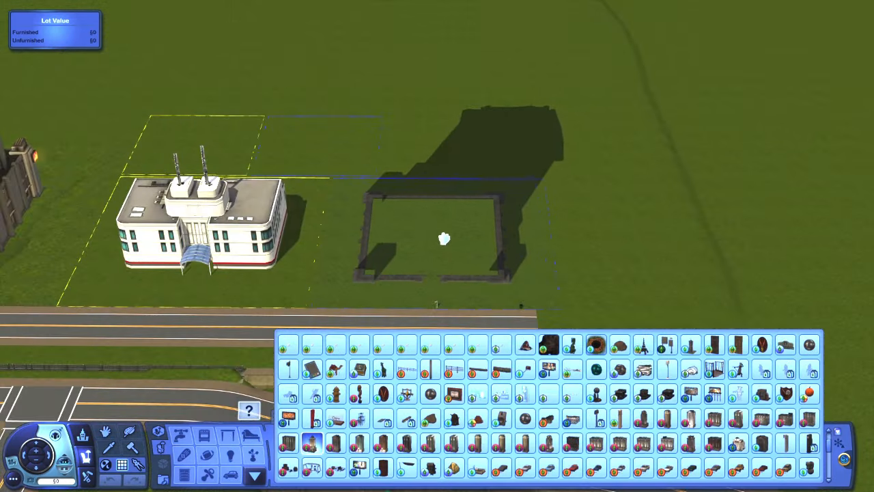
left_click(444, 235)
left_click(63, 462)
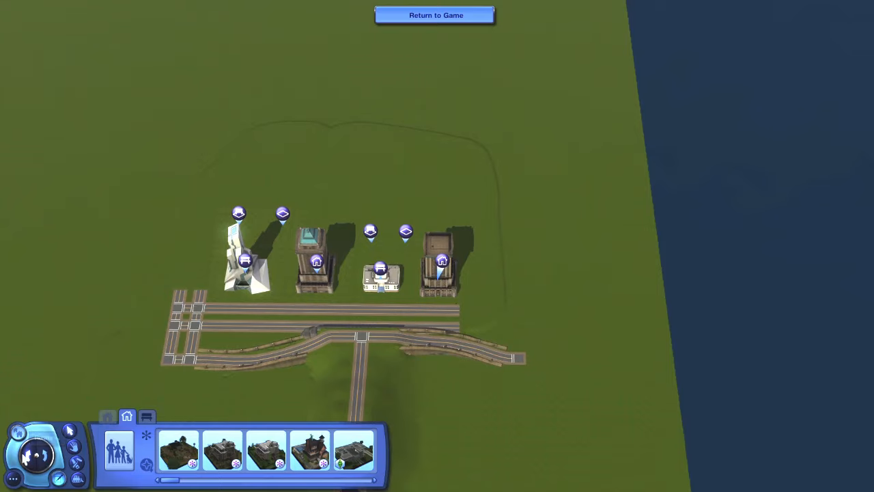
Step: Open the empty §3,200 corner lot behind the white futuristic tower for building
left_click(23, 458)
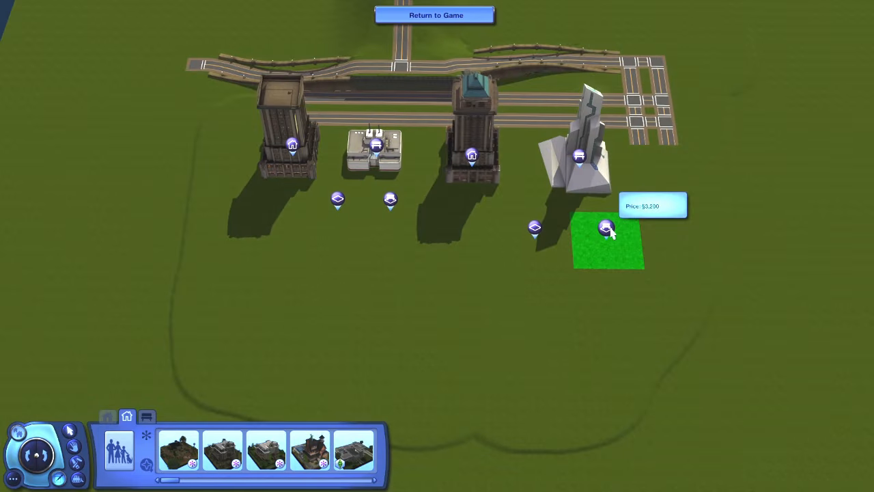
left_click(608, 231)
left_click(835, 390)
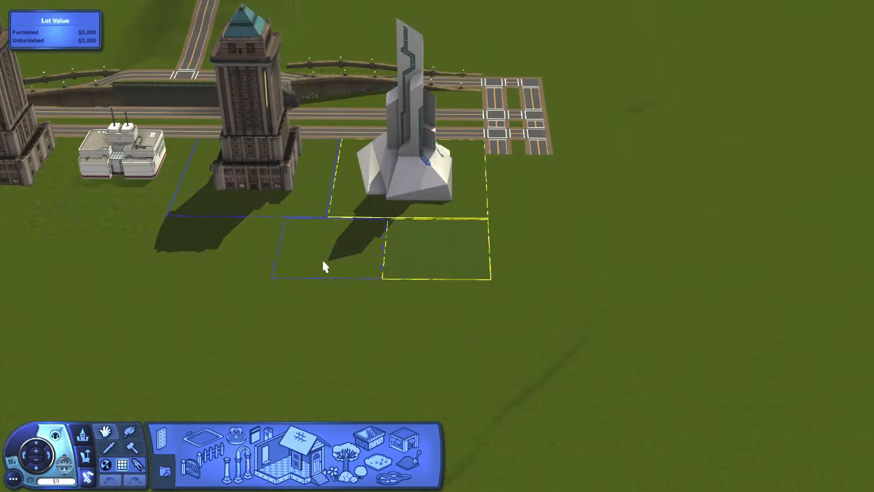
Step: Try Dr. Terrible's Science Building on the lot behind the white tower, view it from several sides and sell it
left_click(404, 441)
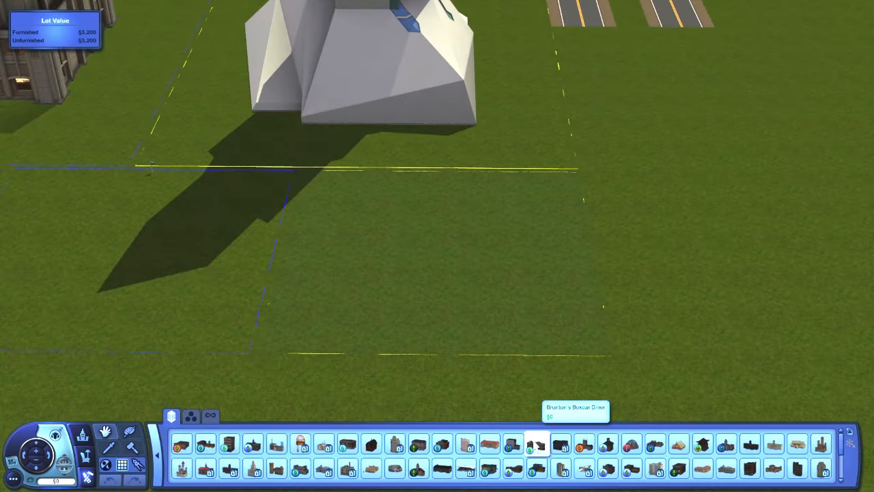
left_click(823, 469)
left_click(444, 246)
left_click(36, 460)
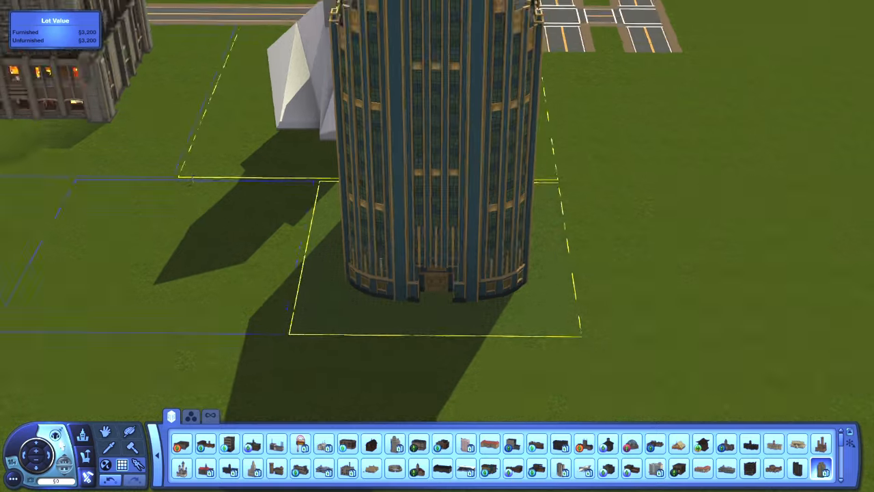
left_click(50, 458)
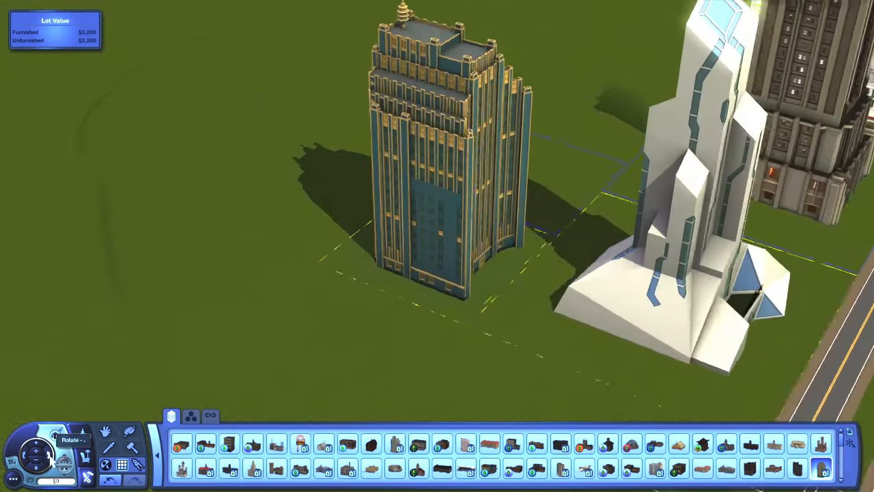
left_click(25, 458)
left_click(455, 239)
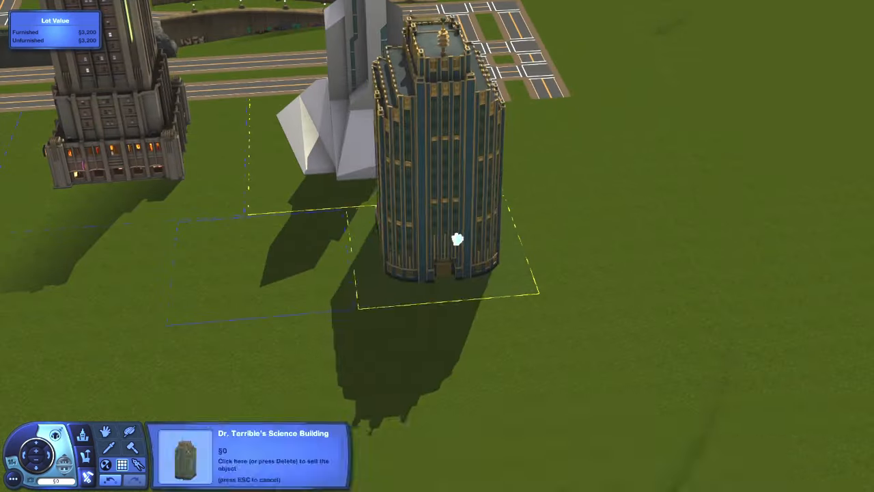
left_click(244, 454)
Step: Try the brown brick skyscraper with a wide base on the same lot, inspect it from behind and delete it
scroll(680, 467, "down", 1)
scroll(594, 461, "down", 1)
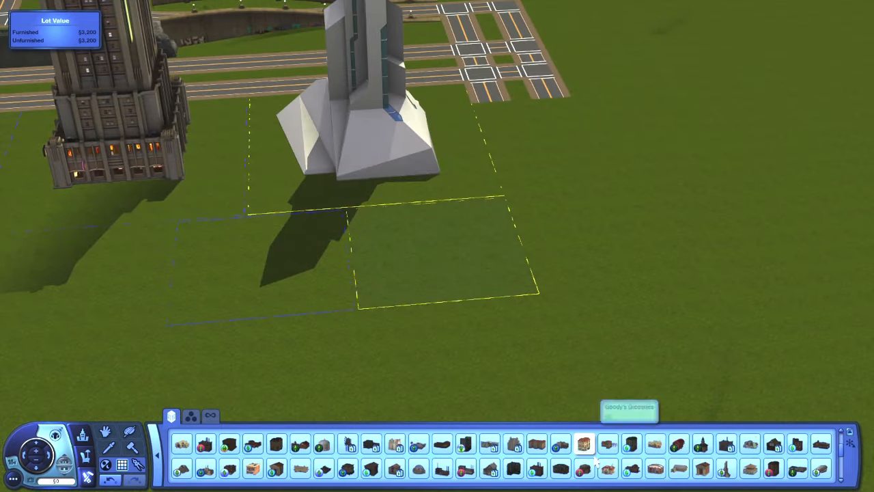
scroll(596, 462, "down", 1)
left_click(749, 468)
scroll(441, 269, "down", 2)
scroll(441, 269, "up", 2)
left_click(205, 469)
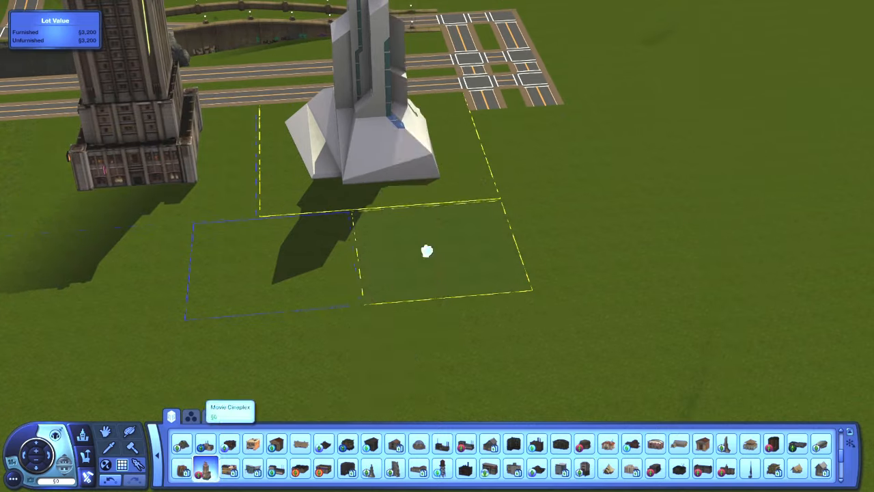
left_click(433, 258)
left_click(51, 460)
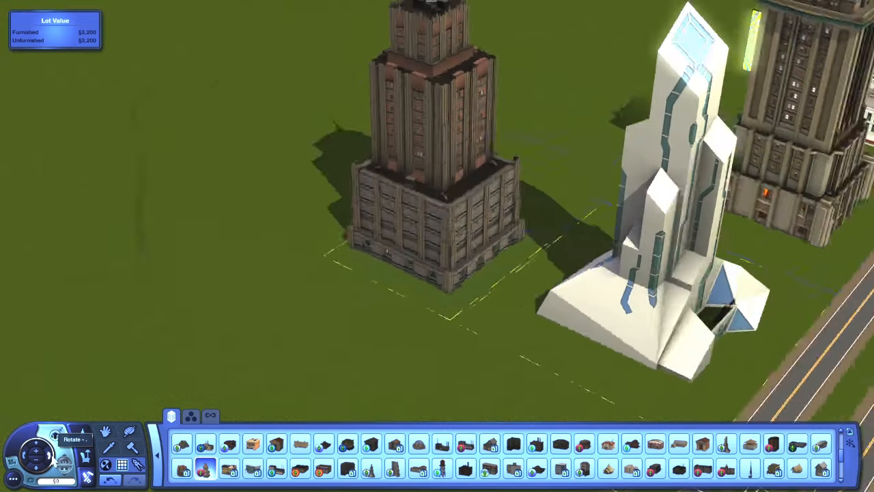
scroll(407, 346, "up", 5)
scroll(407, 347, "down", 4)
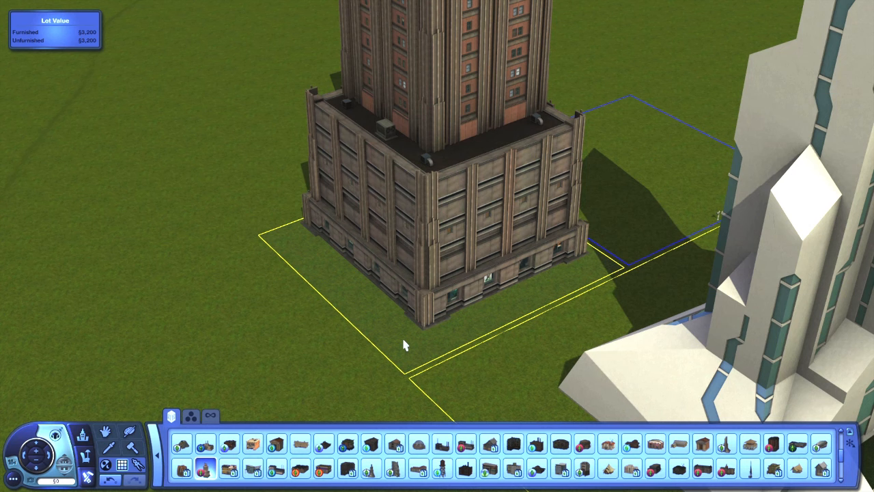
scroll(405, 341, "down", 5)
left_click(430, 280)
key("Delete")
Step: Place the grey skyscraper with the orange pyramid roof on the lot behind the white tower and compare it with its neighbours
middle_click_drag(429, 384, 223, 286)
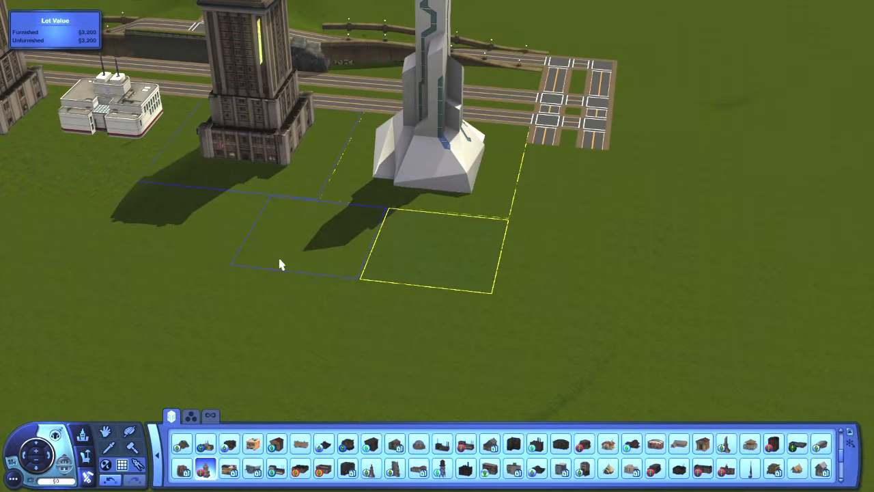
scroll(423, 243, "up", 4)
scroll(630, 470, "down", 1)
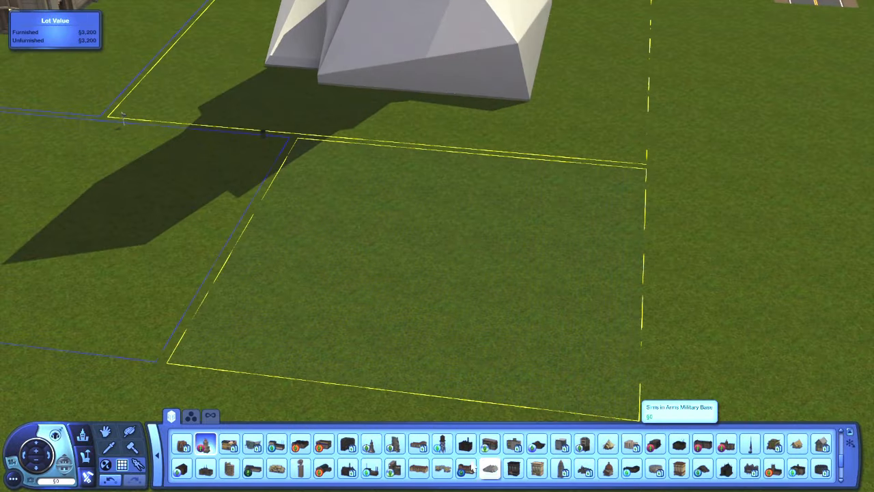
left_click(561, 469)
left_click(445, 293)
scroll(523, 335, "down", 5)
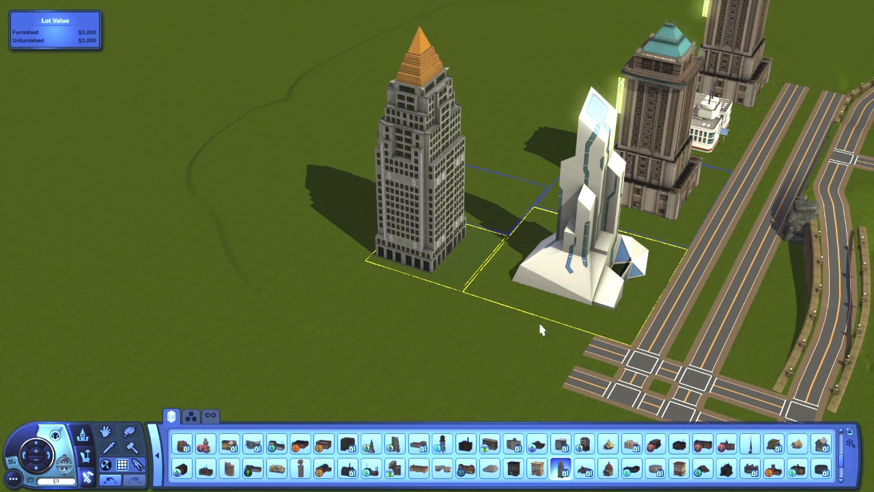
scroll(540, 300, "down", 4)
scroll(508, 287, "up", 2)
left_click(27, 459)
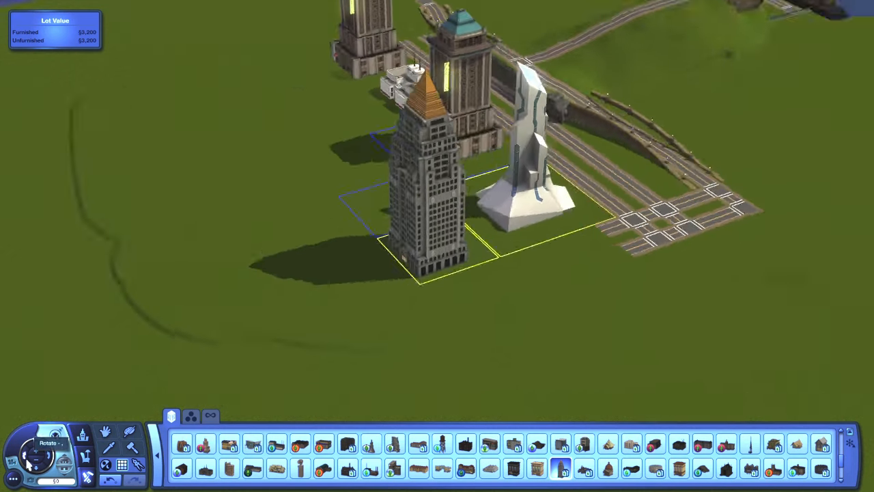
Step: Return to town editing and open the empty 40x40 lot beside the orange-roofed skyscraper for building
left_click(80, 438)
left_click(389, 241)
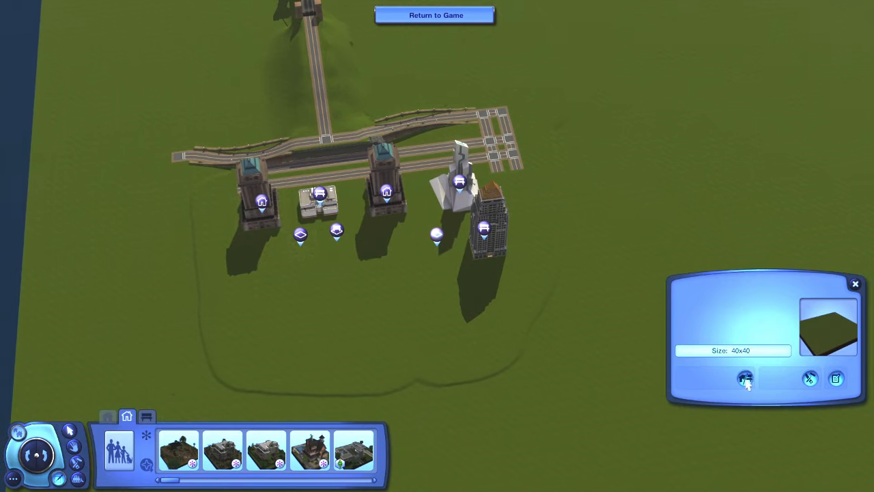
left_click(813, 377)
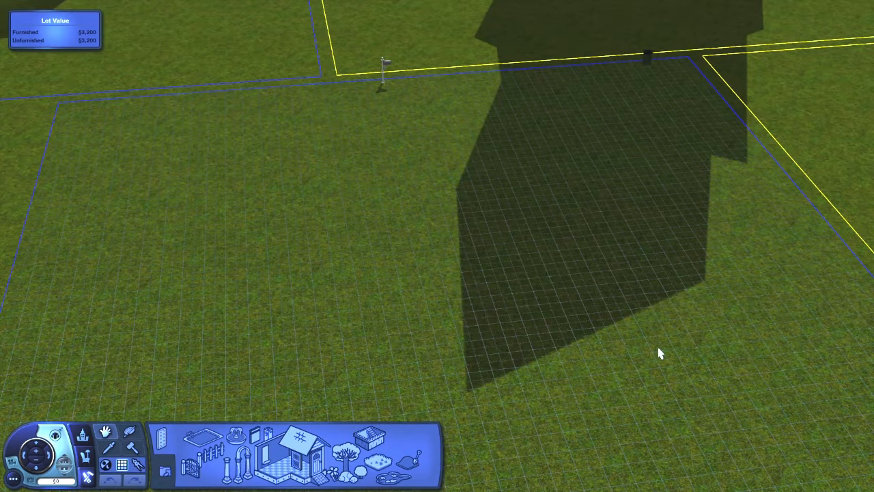
Step: Open the miscellaneous object catalogue for the empty lot and expand it to show the building models
scroll(659, 353, "down", 3)
middle_click_drag(660, 353, 511, 295)
scroll(511, 295, "up", 1)
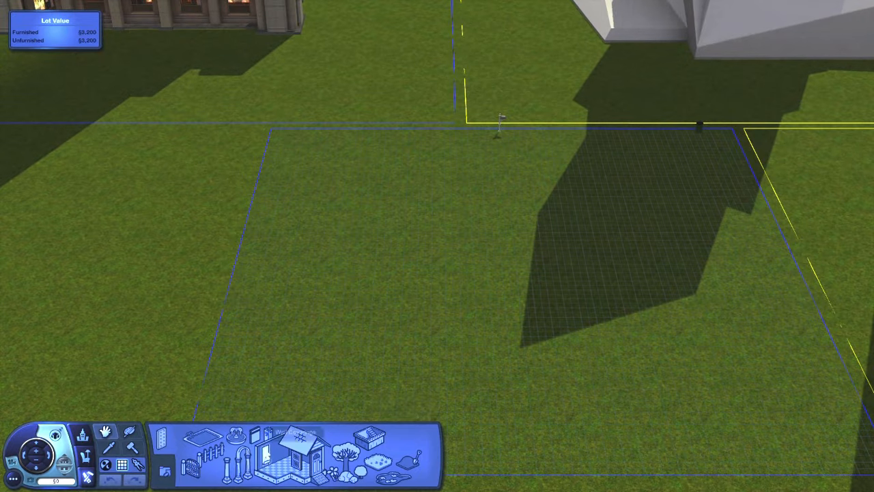
left_click(86, 456)
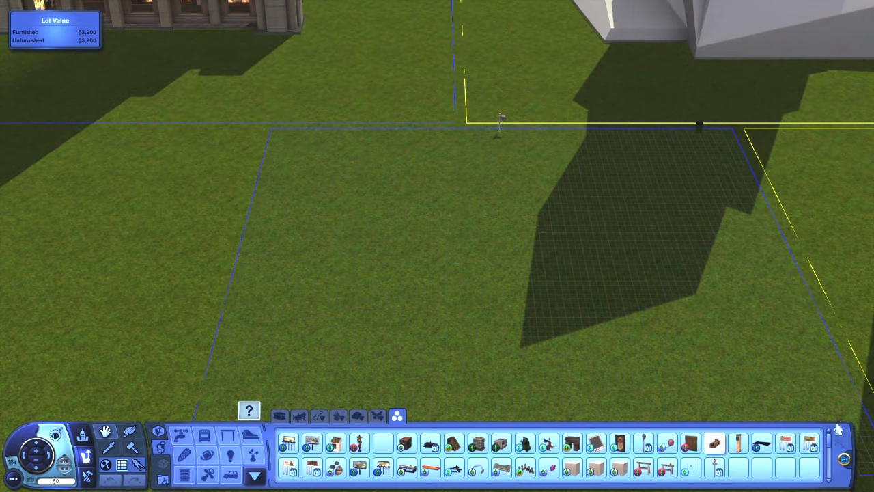
left_click(839, 433)
scroll(785, 420, "down", 4)
Step: Try the low grey building with the flat blue-grey roof on the empty lot, view it and undo the placement
left_click(761, 418)
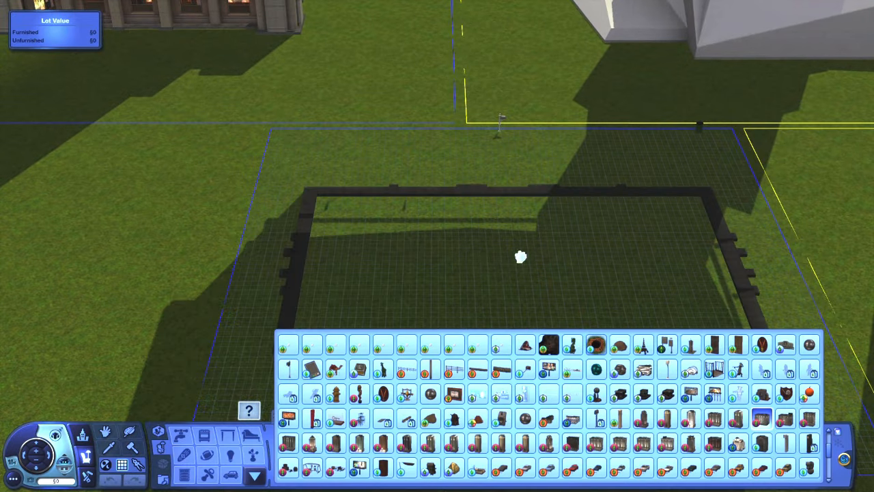
left_click(523, 255)
scroll(398, 275, "down", 5)
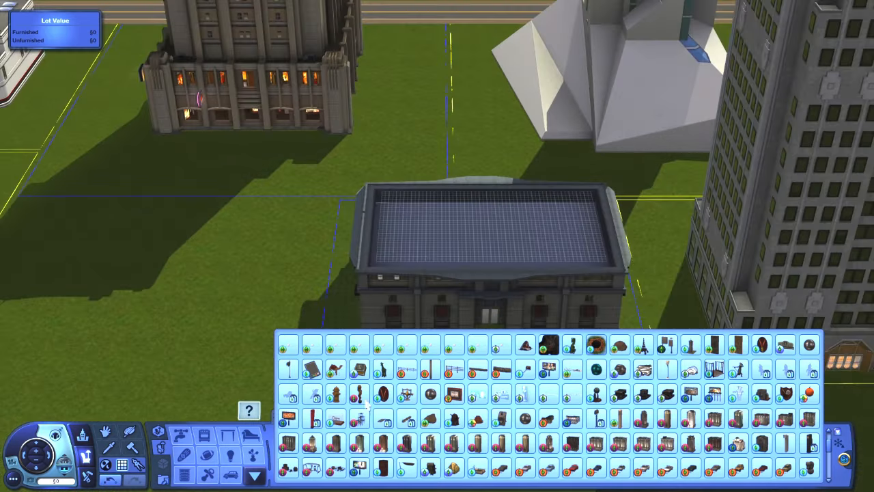
key("ctrl+z")
Step: Try the mid-rise dark grey block on the same lot, compare it with the surrounding towers and undo the placement
left_click(288, 443)
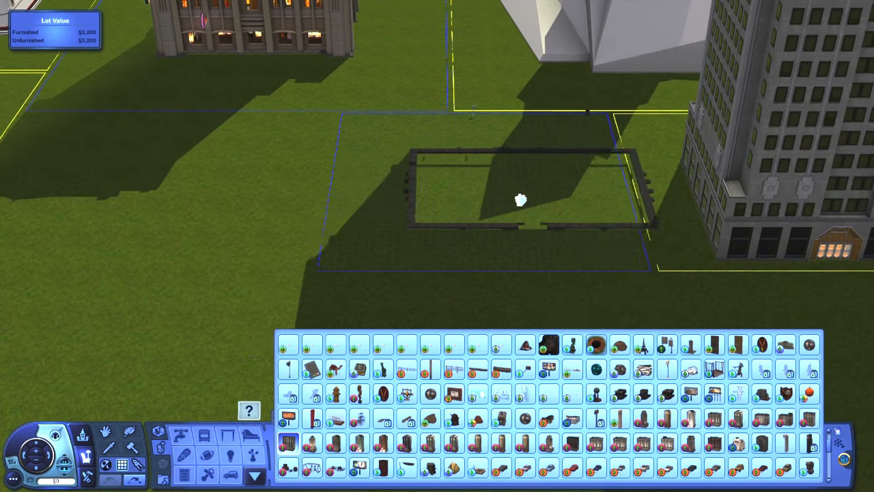
left_click(487, 208)
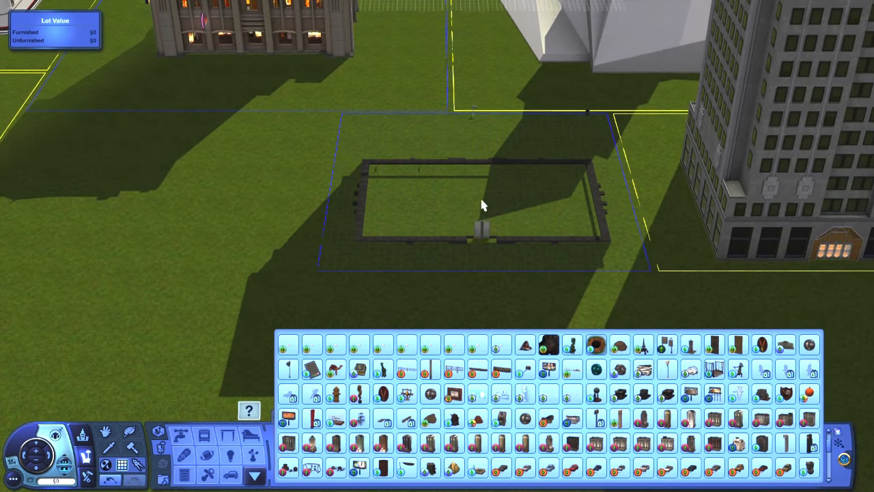
scroll(482, 205, "down", 5)
scroll(381, 274, "up", 5)
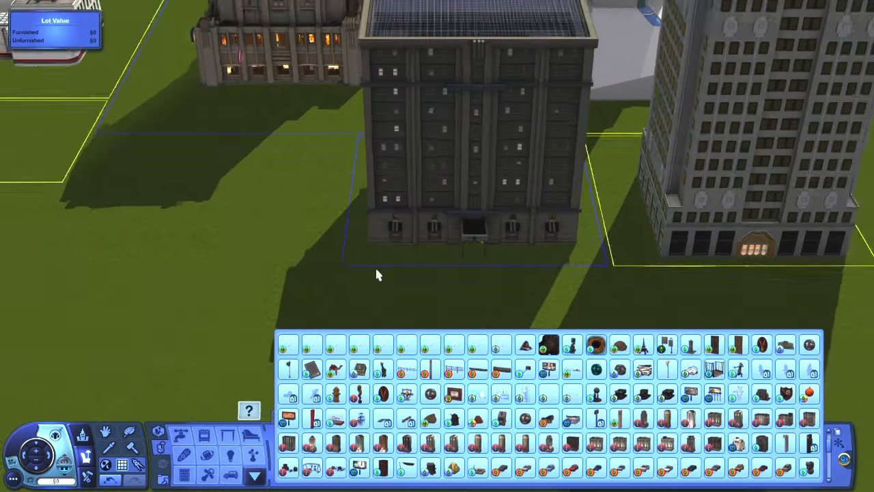
scroll(376, 274, "down", 2)
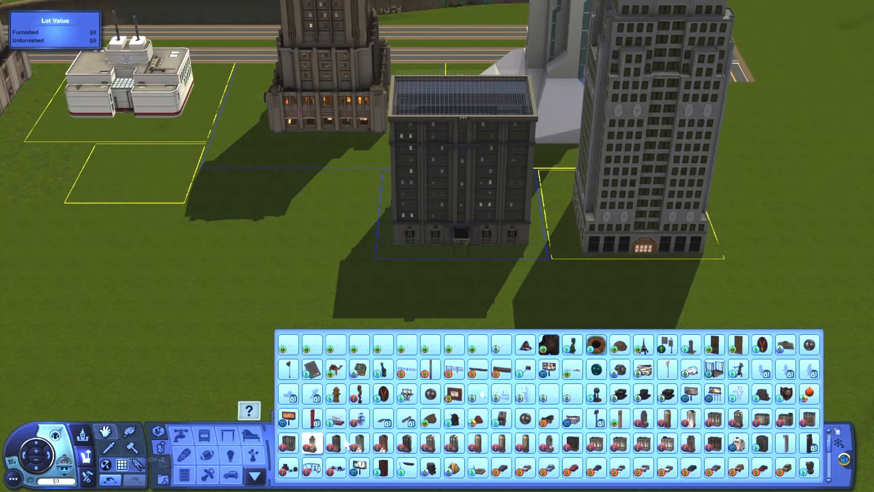
left_click(116, 486)
Step: Place the tan tower with the dark flat roof and red sign on the lot and compare it with its neighbours from several sides
left_click(359, 444)
left_click(471, 226)
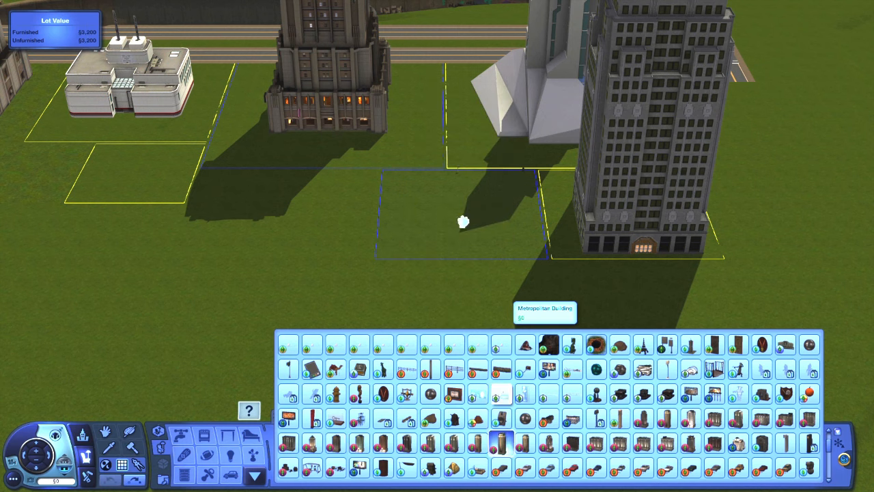
left_click(64, 459)
left_click(36, 460)
left_click(49, 456)
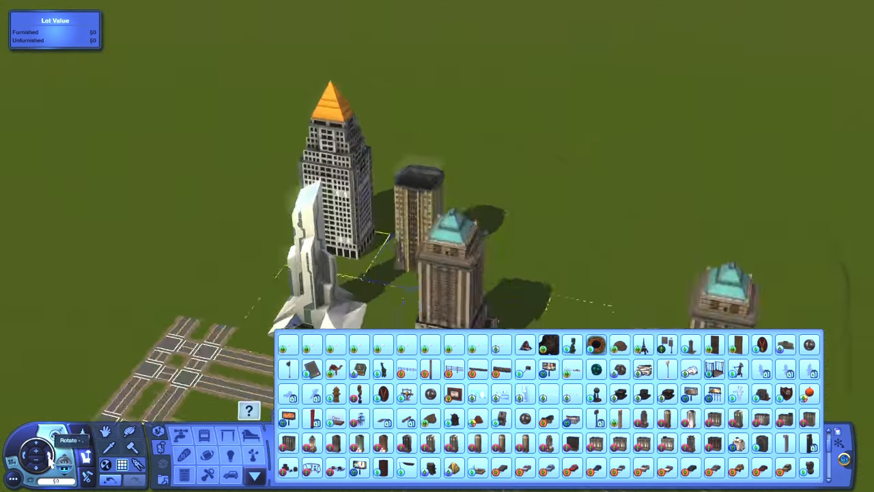
right_click_drag(335, 238, 336, 237)
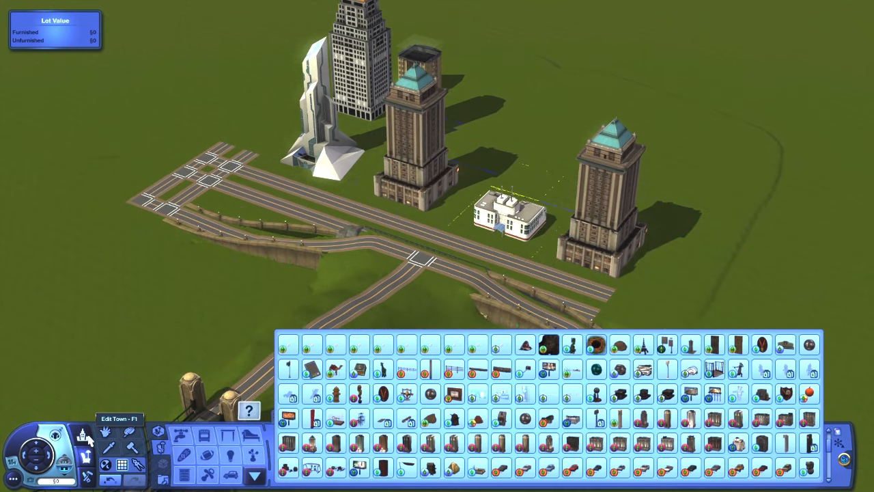
middle_click_drag(335, 225, 321, 225)
right_click_drag(320, 225, 321, 216)
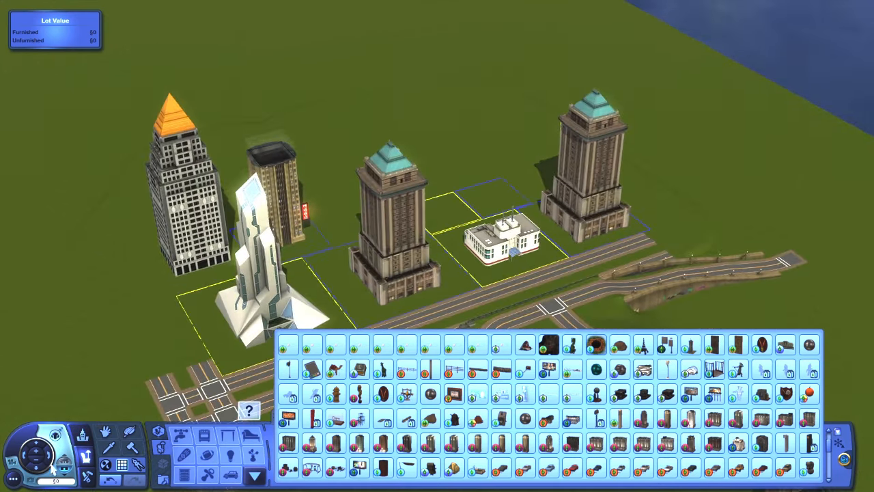
left_click(837, 432)
middle_click_drag(570, 268, 529, 271)
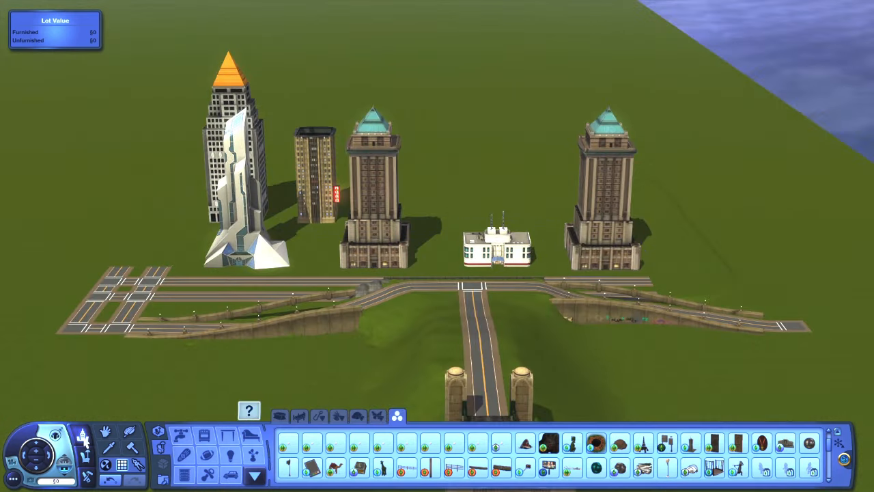
Step: Return to town editing and view the industrial lot with white storage tanks across the road from the wharf buildings
left_click(45, 465)
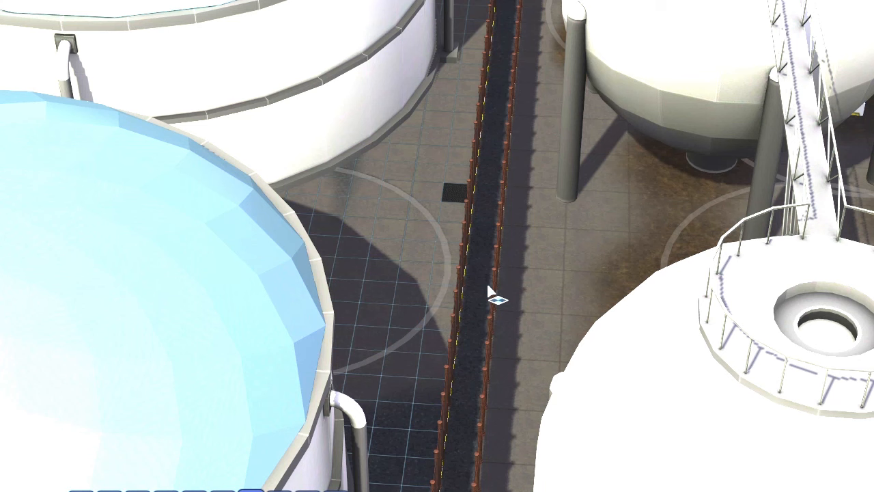
scroll(490, 293, "down", 10)
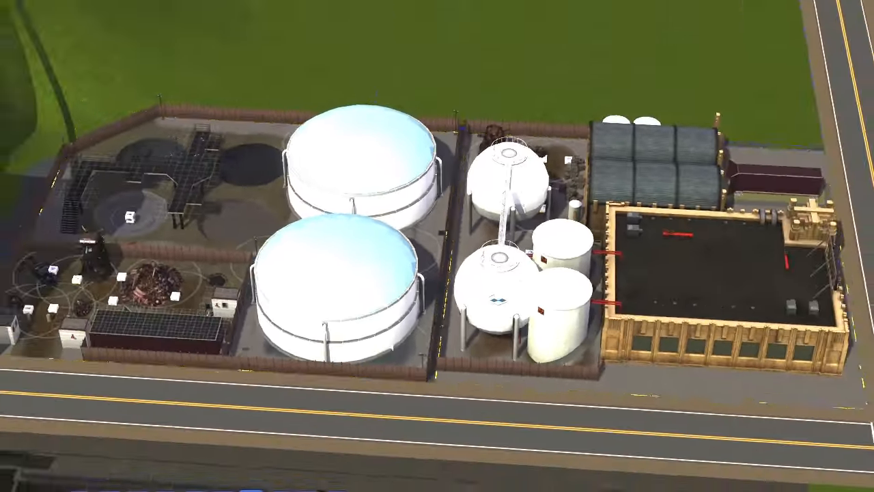
scroll(489, 291, "down", 10)
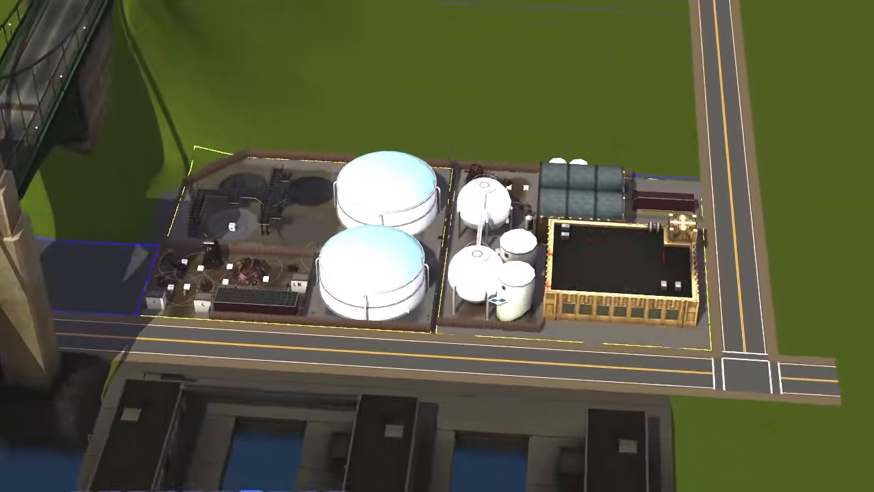